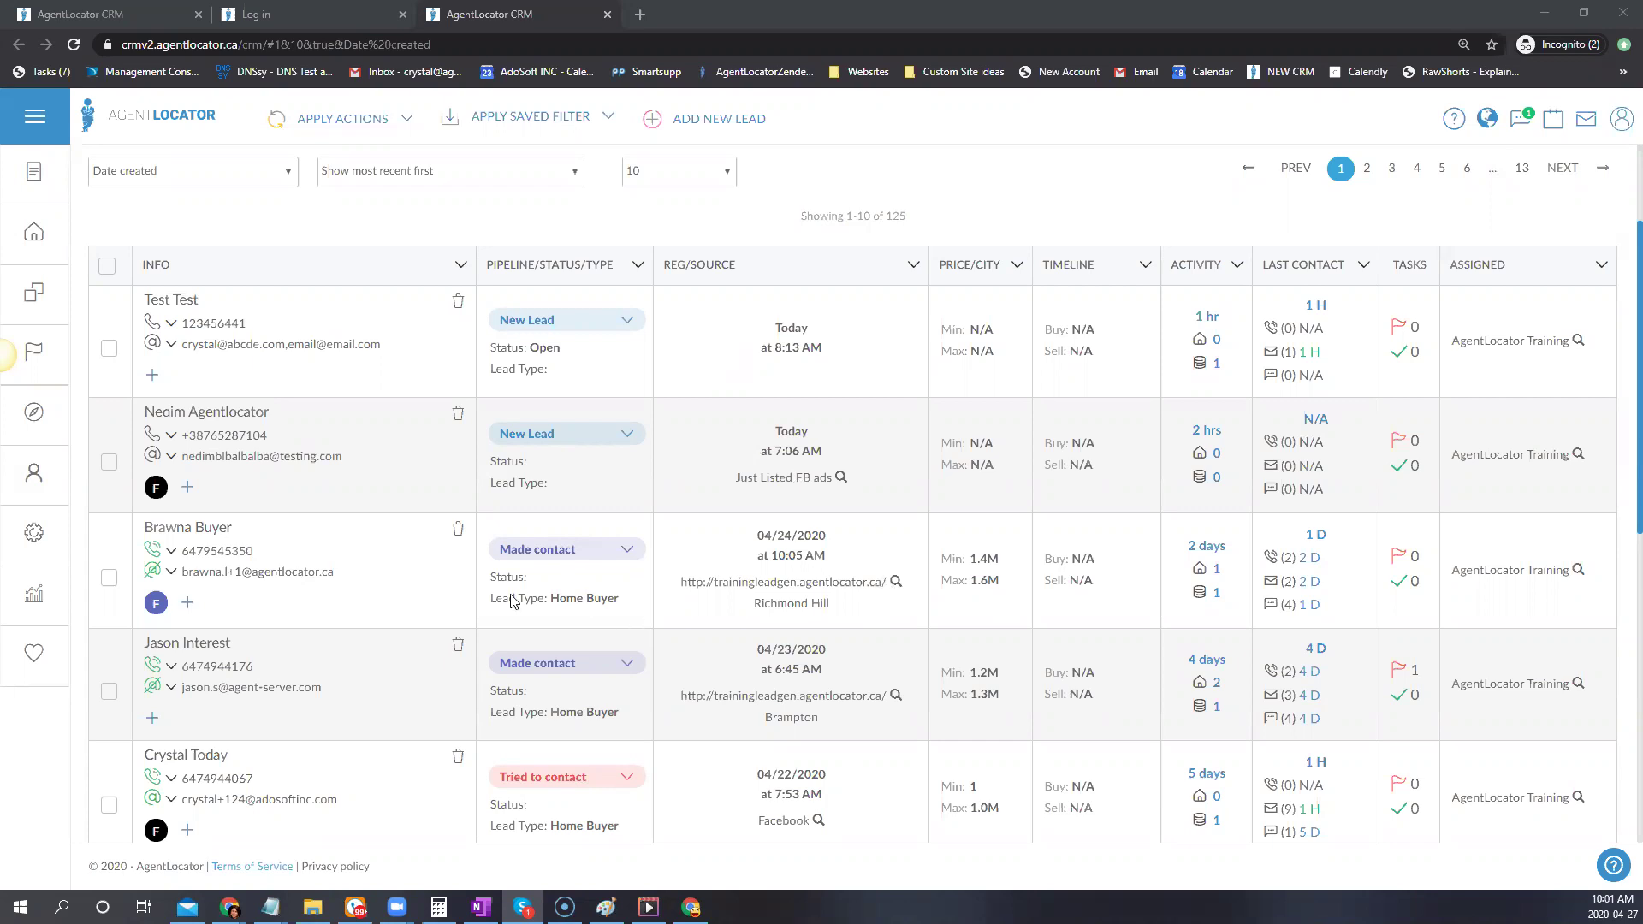
Open the 04/22/2020 Facebook lead with status Tried to contact from the leads list
{"action": "scroll", "coordinate": [435, 582], "scroll_direction": "down", "scroll_amount": 4}
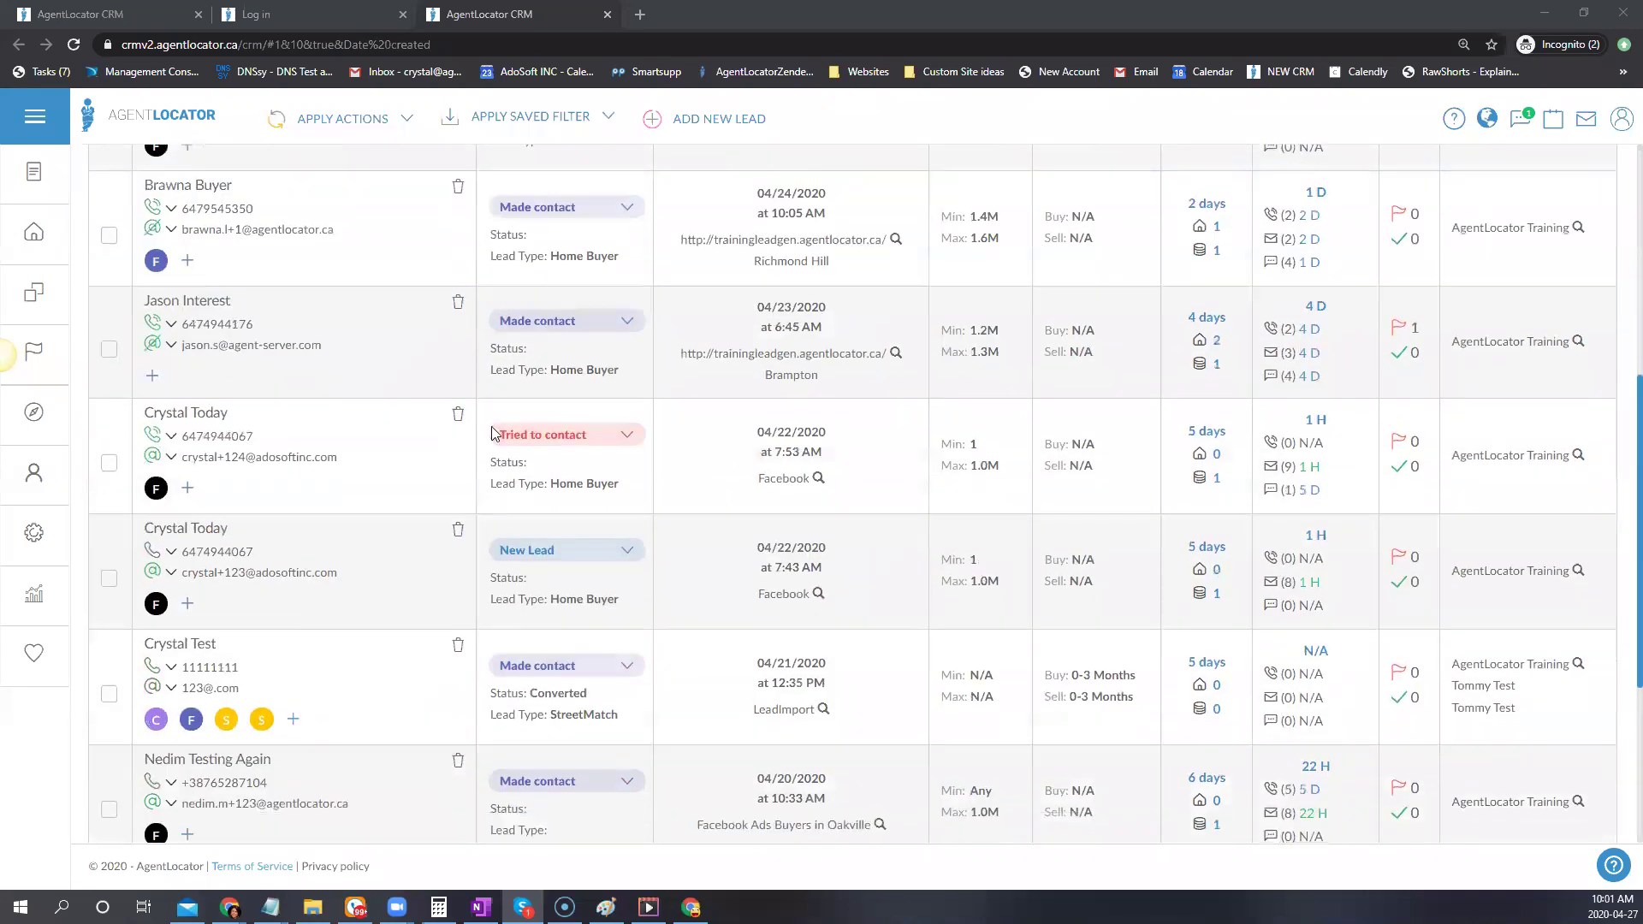
{"action": "left_click", "coordinate": [188, 413]}
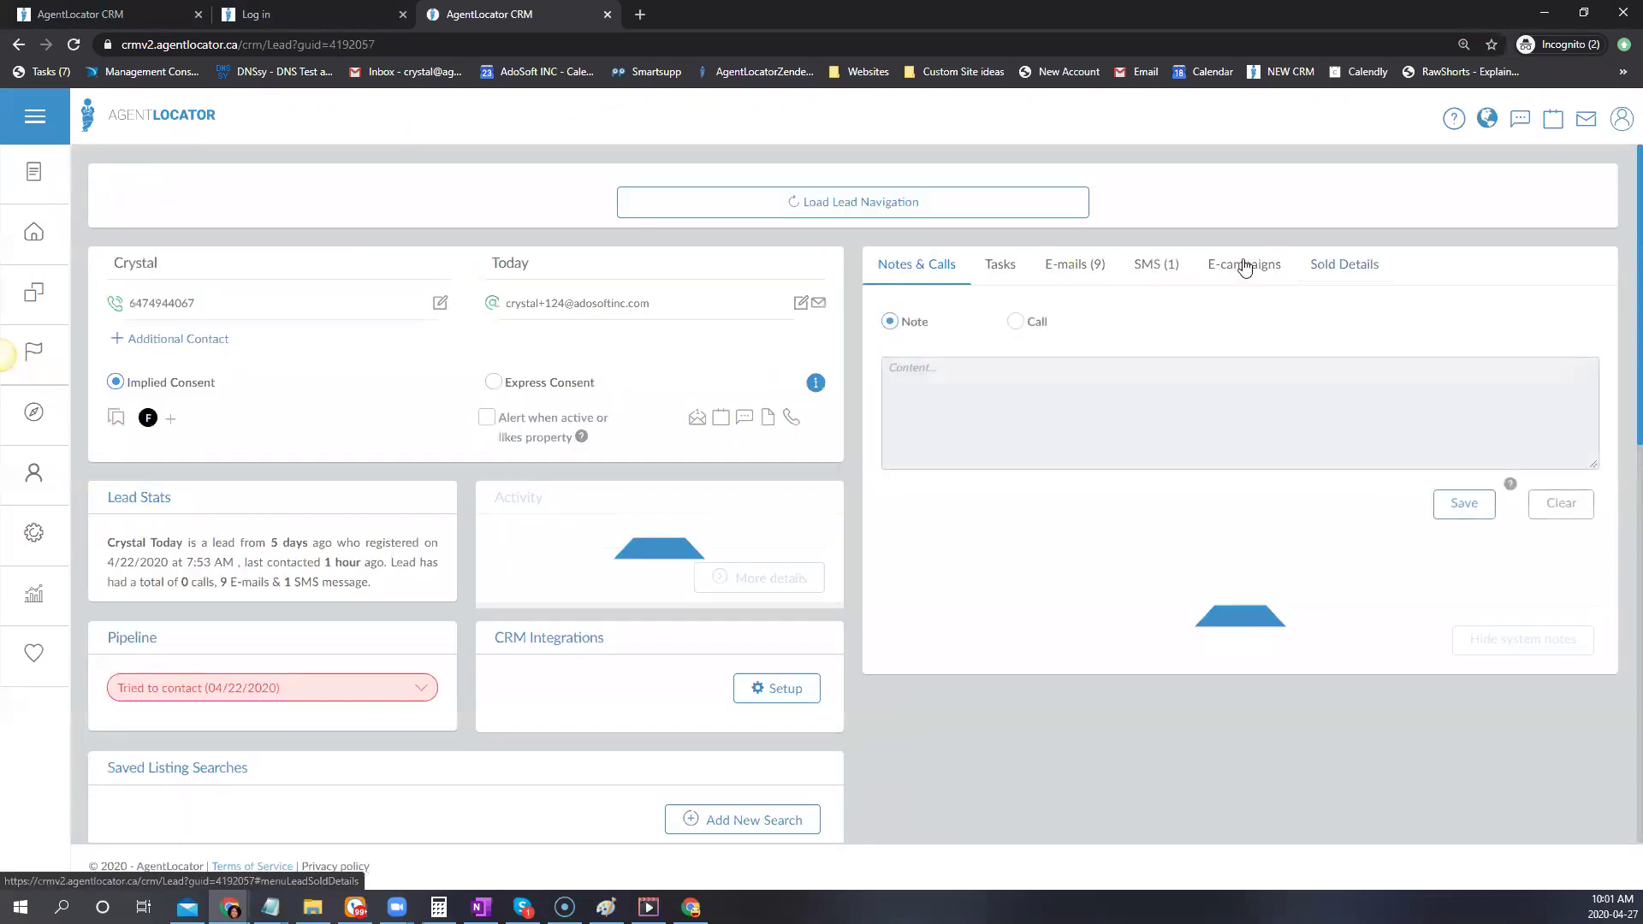
Assign Buying Lead Campaign on the lead's E-campaigns tab, leaving it Ongoing at 0% (0/11)
{"action": "left_click", "coordinate": [1239, 267]}
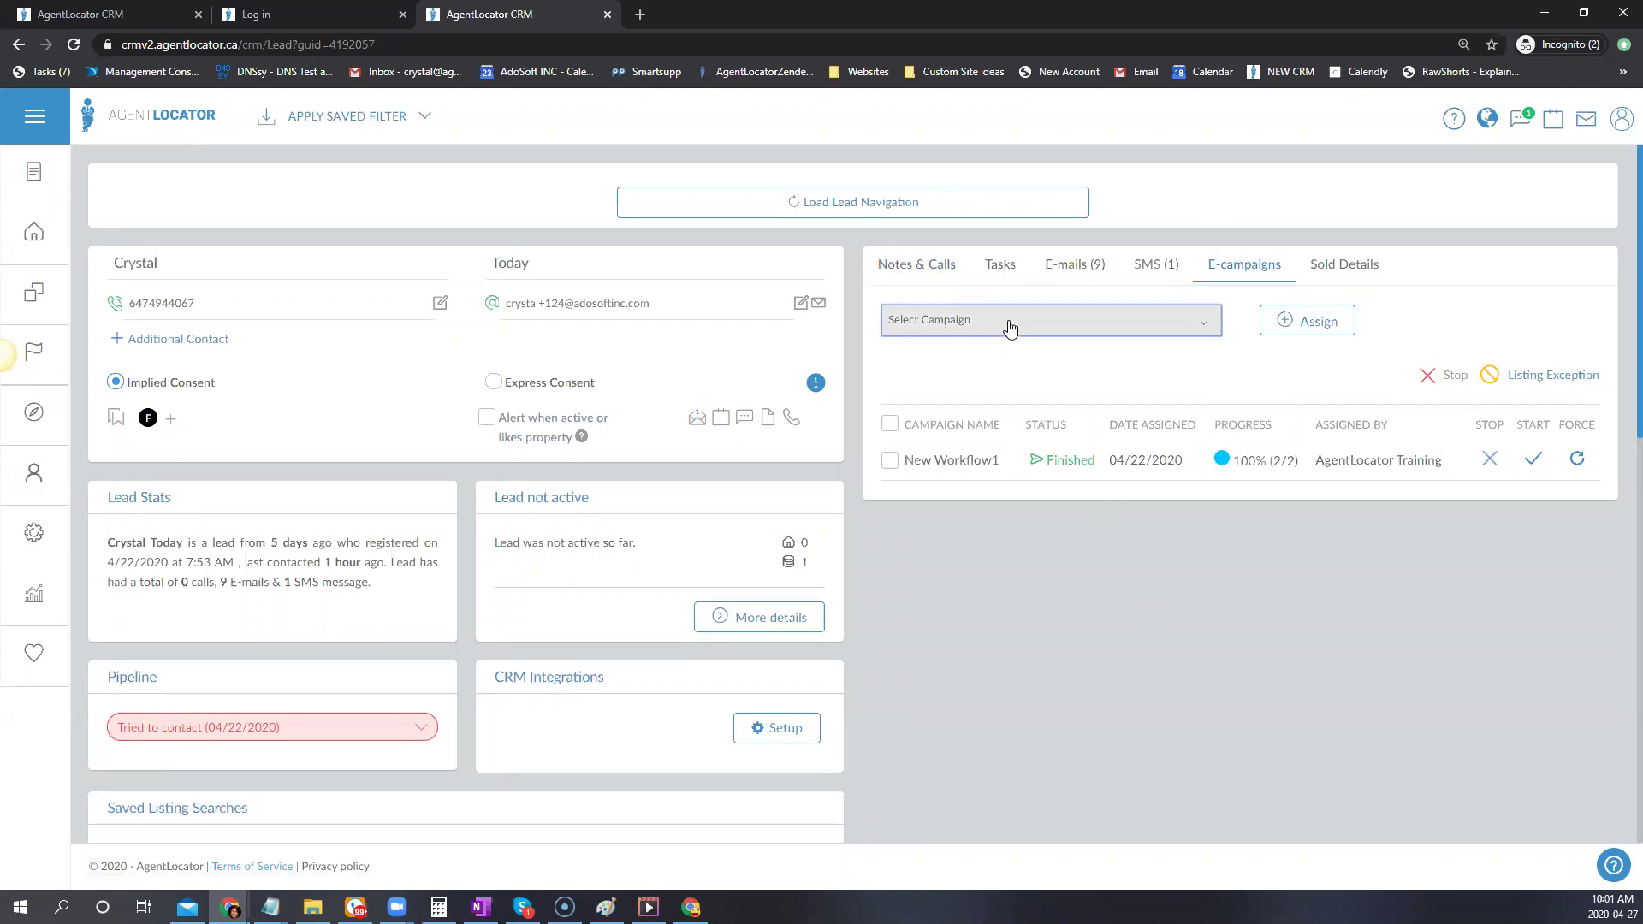
{"action": "left_click", "coordinate": [980, 320]}
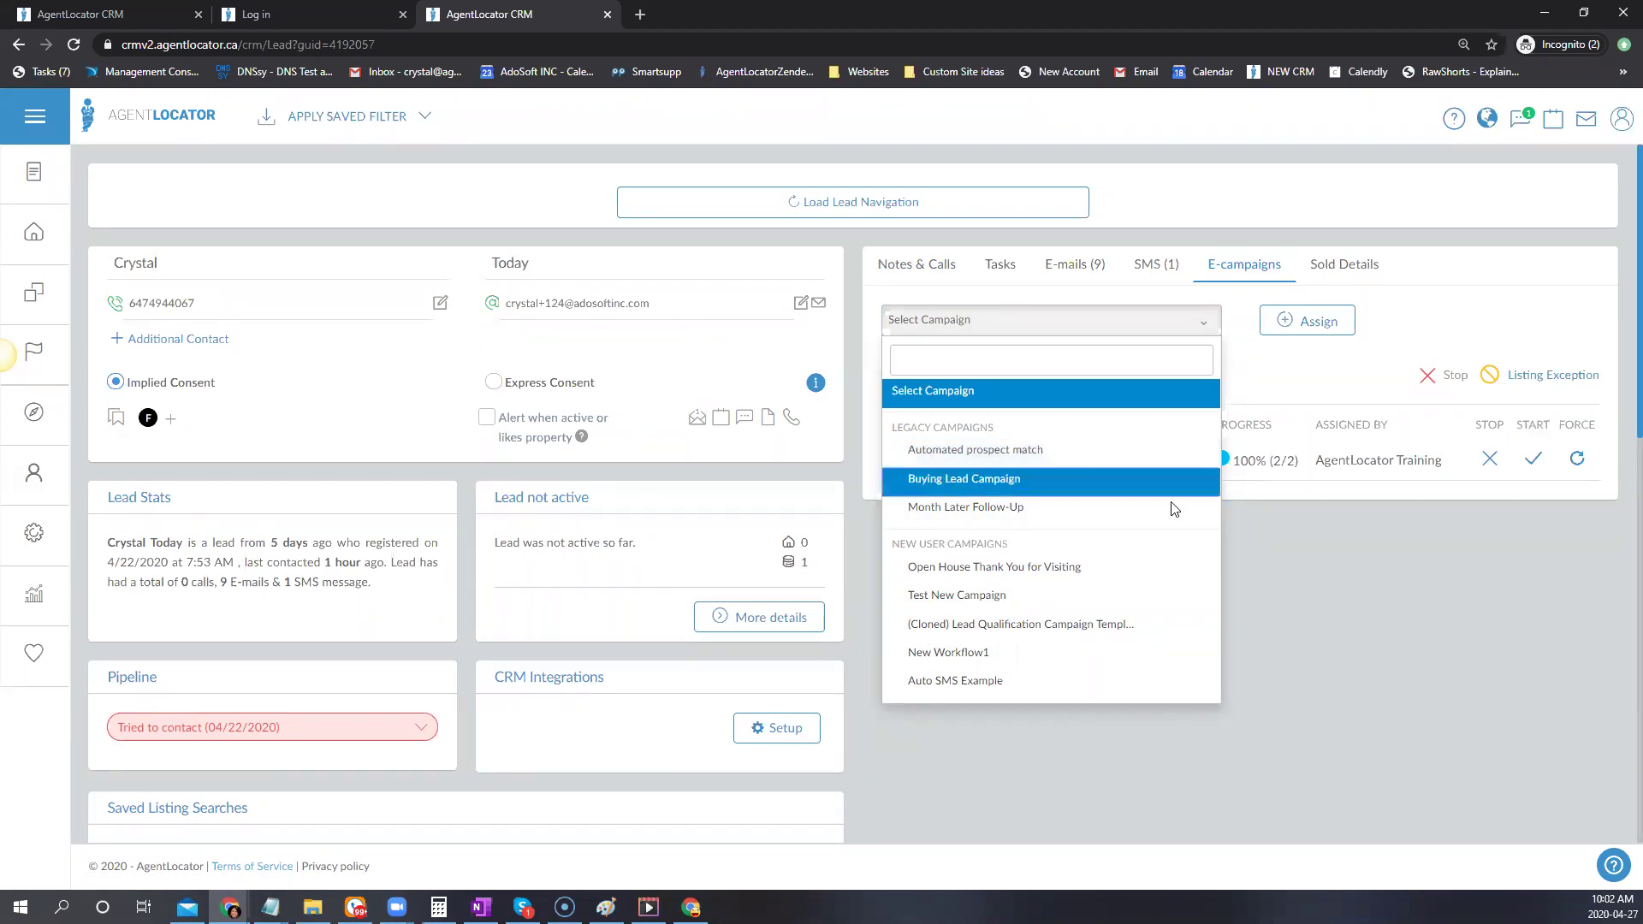
{"action": "left_click", "coordinate": [1133, 479]}
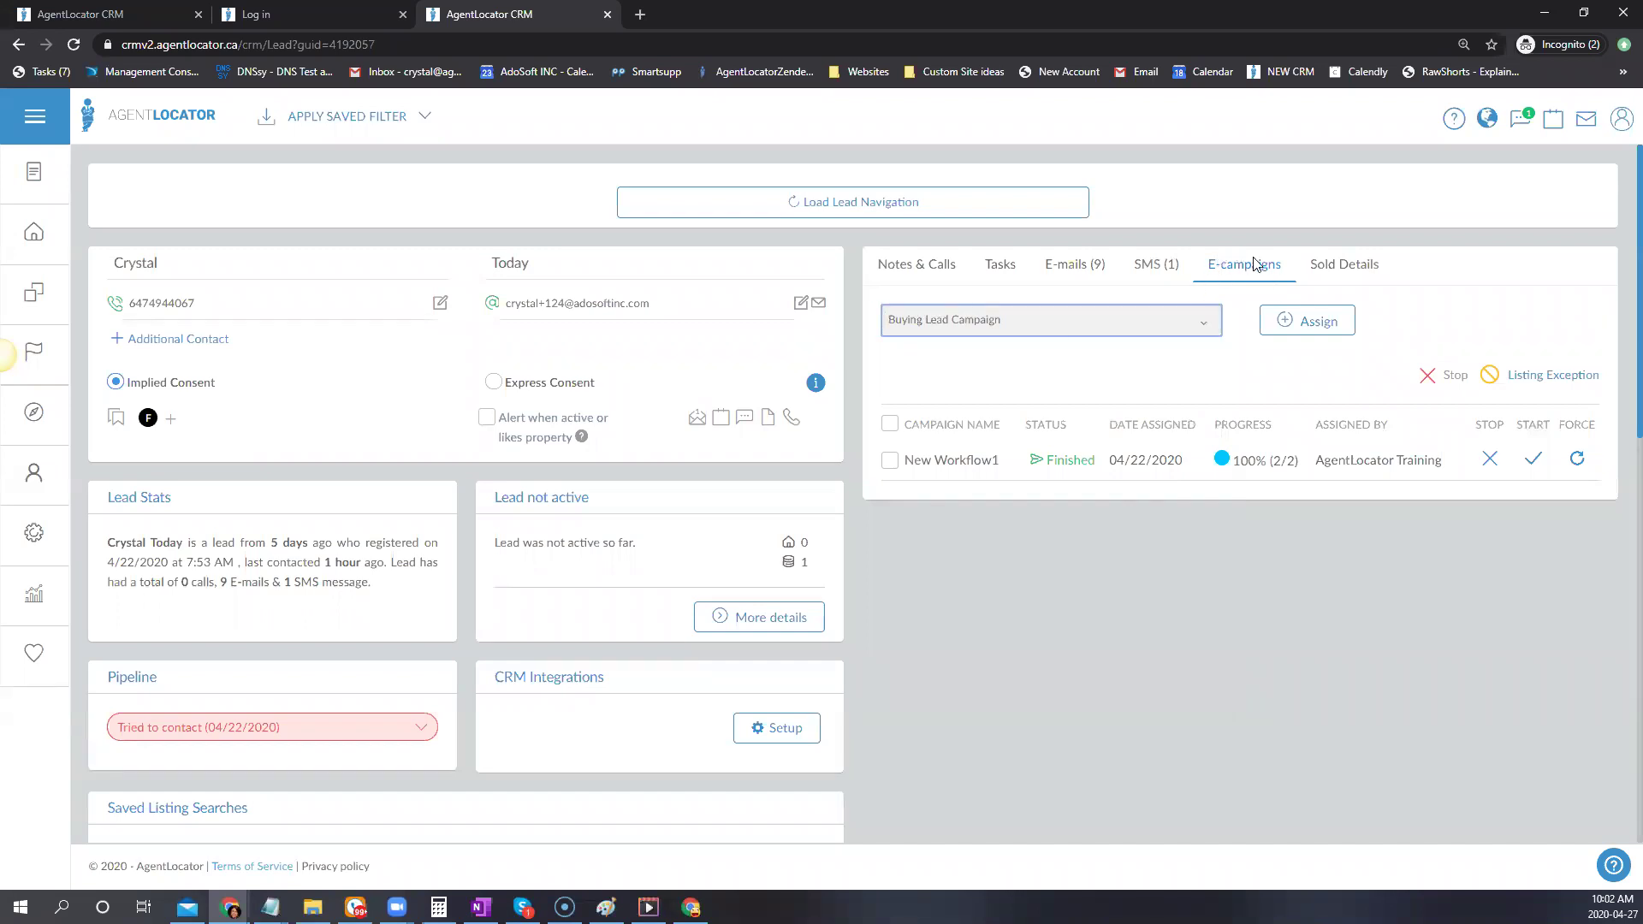
{"action": "left_click", "coordinate": [1303, 321]}
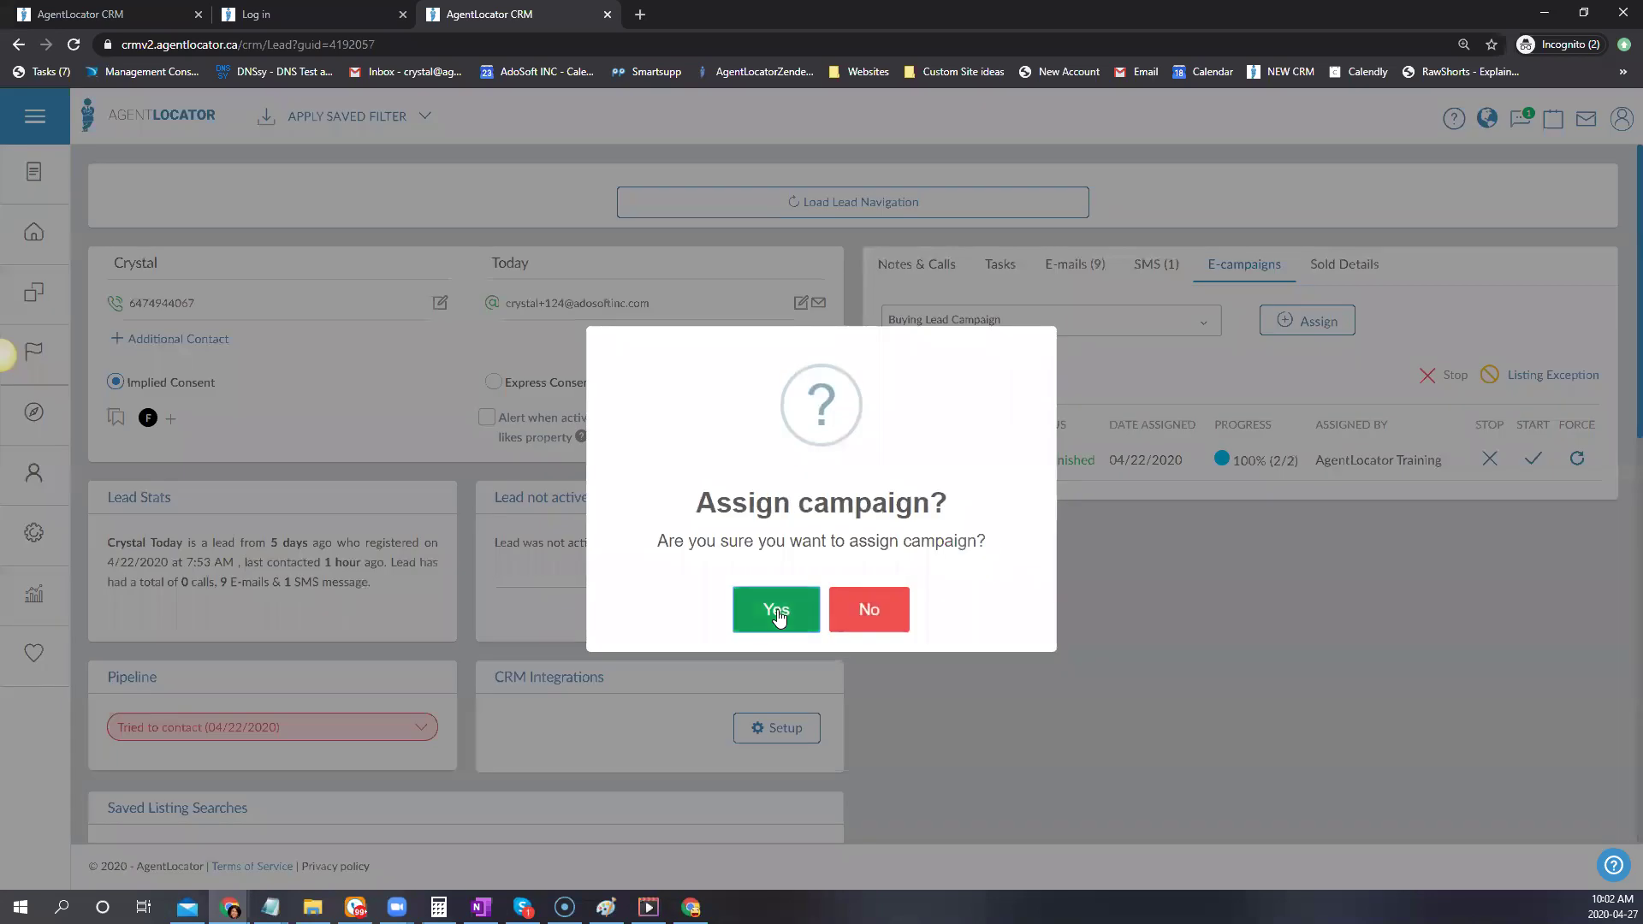
{"action": "left_click", "coordinate": [778, 609]}
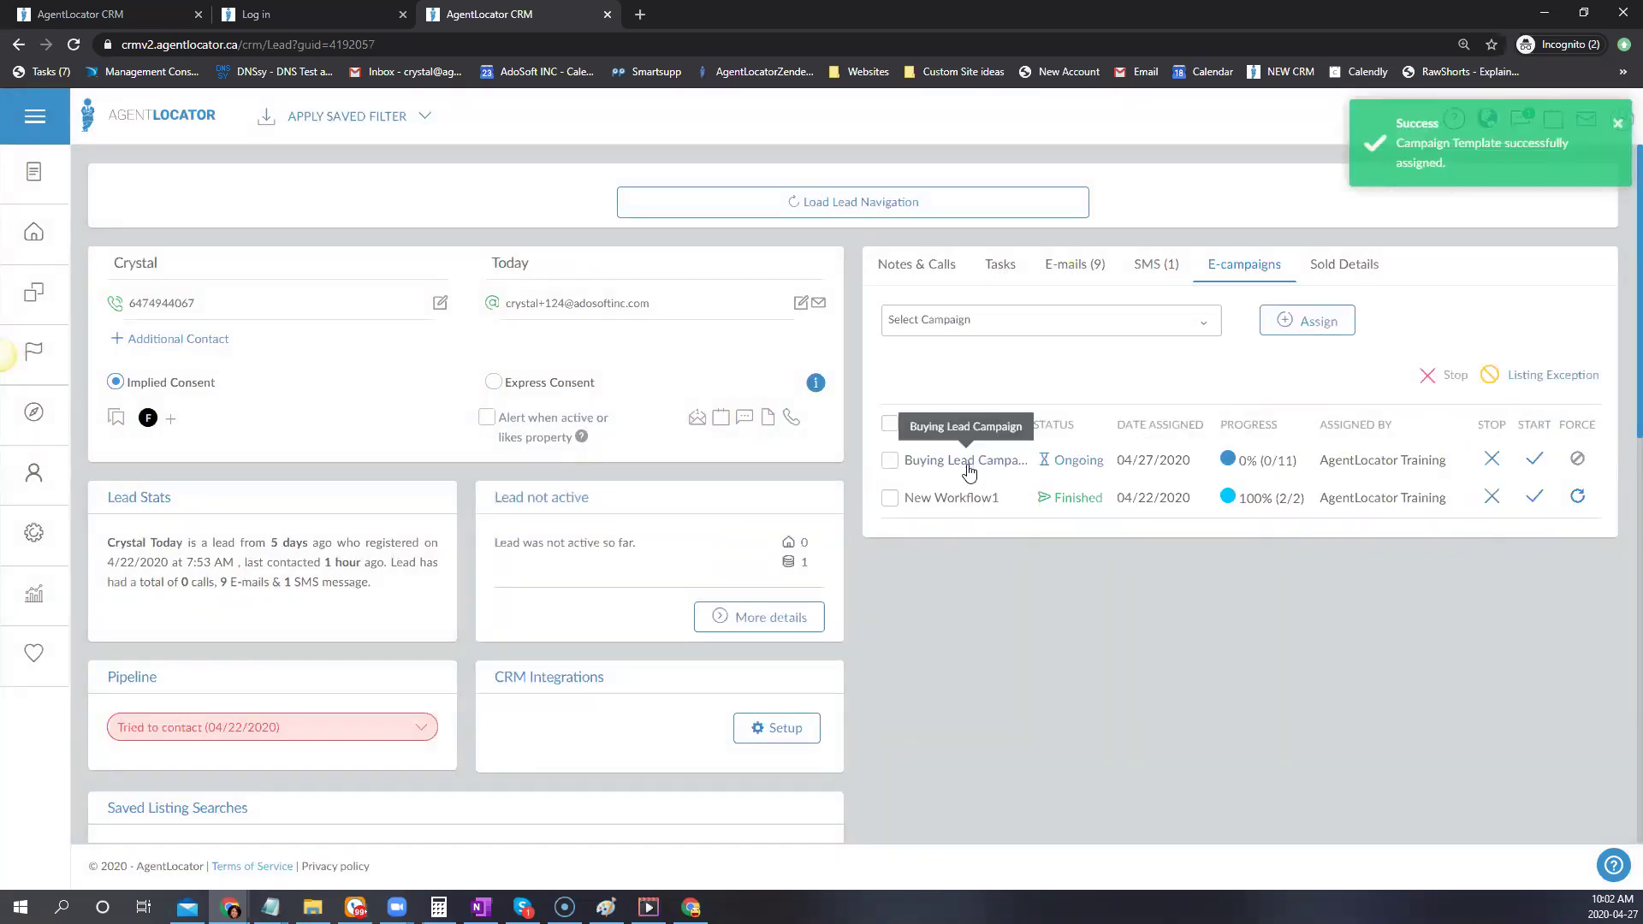
Tick the Buyers - Email 1 step and resume the Buying Lead Campaign
{"action": "scroll", "coordinate": [1307, 629], "scroll_direction": "down", "scroll_amount": 2}
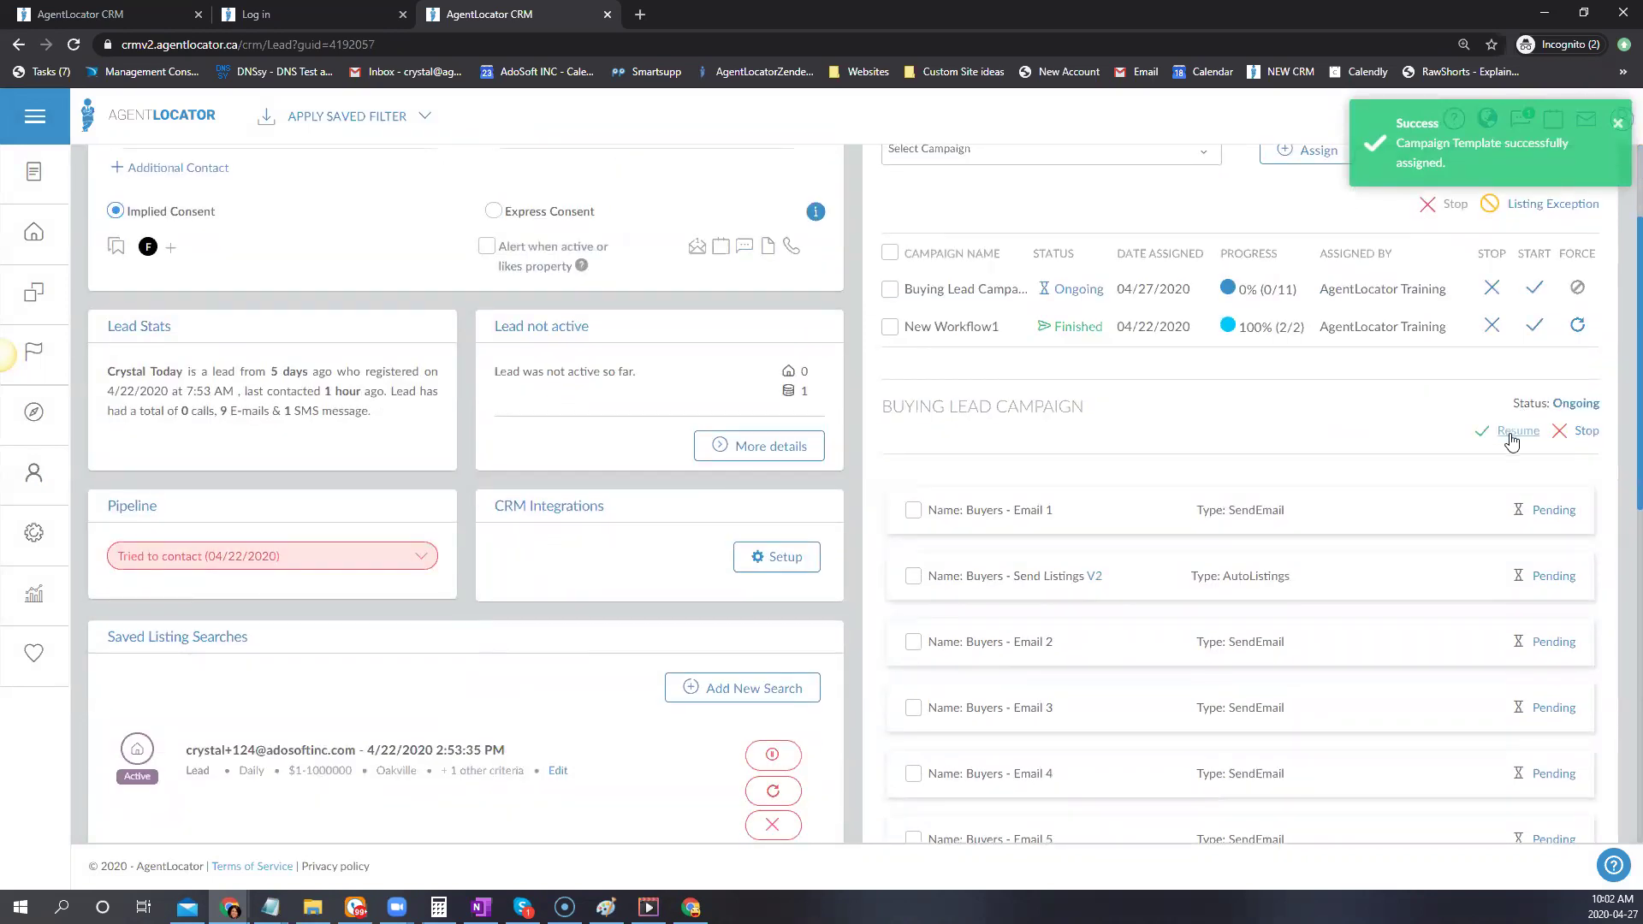
{"action": "left_click", "coordinate": [913, 510]}
{"action": "left_click", "coordinate": [1536, 288]}
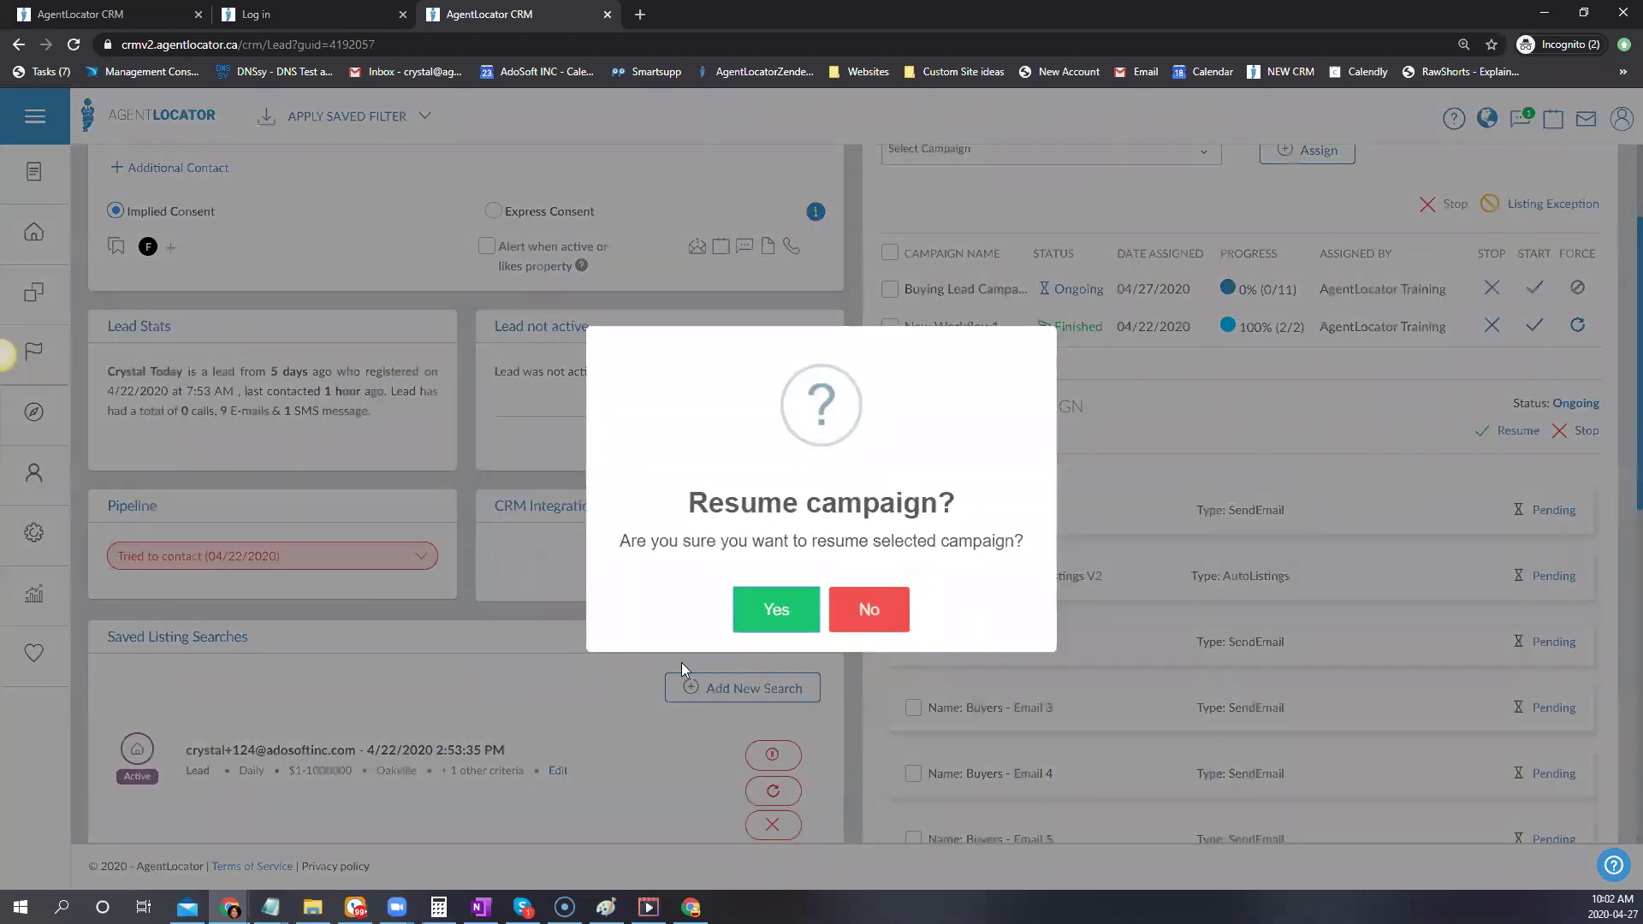
{"action": "left_click", "coordinate": [776, 609]}
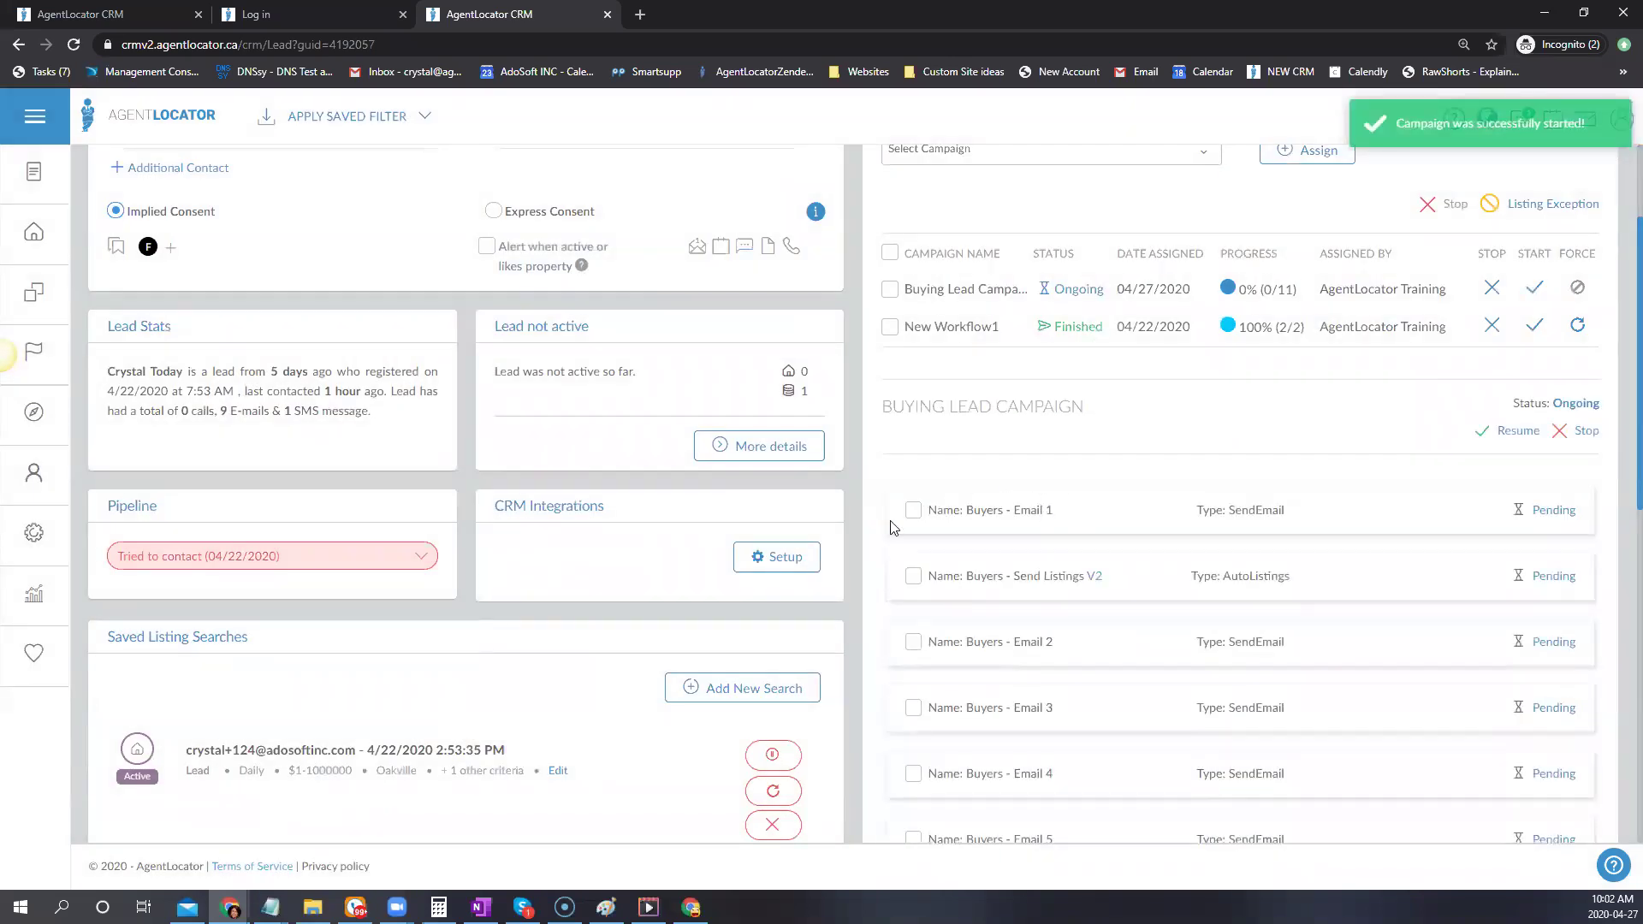
Check the New Workflow1 steps, then reopen the Buying Lead Campaign's pending steps list
{"action": "left_click", "coordinate": [914, 510]}
{"action": "left_click", "coordinate": [913, 642]}
{"action": "left_click", "coordinate": [957, 329]}
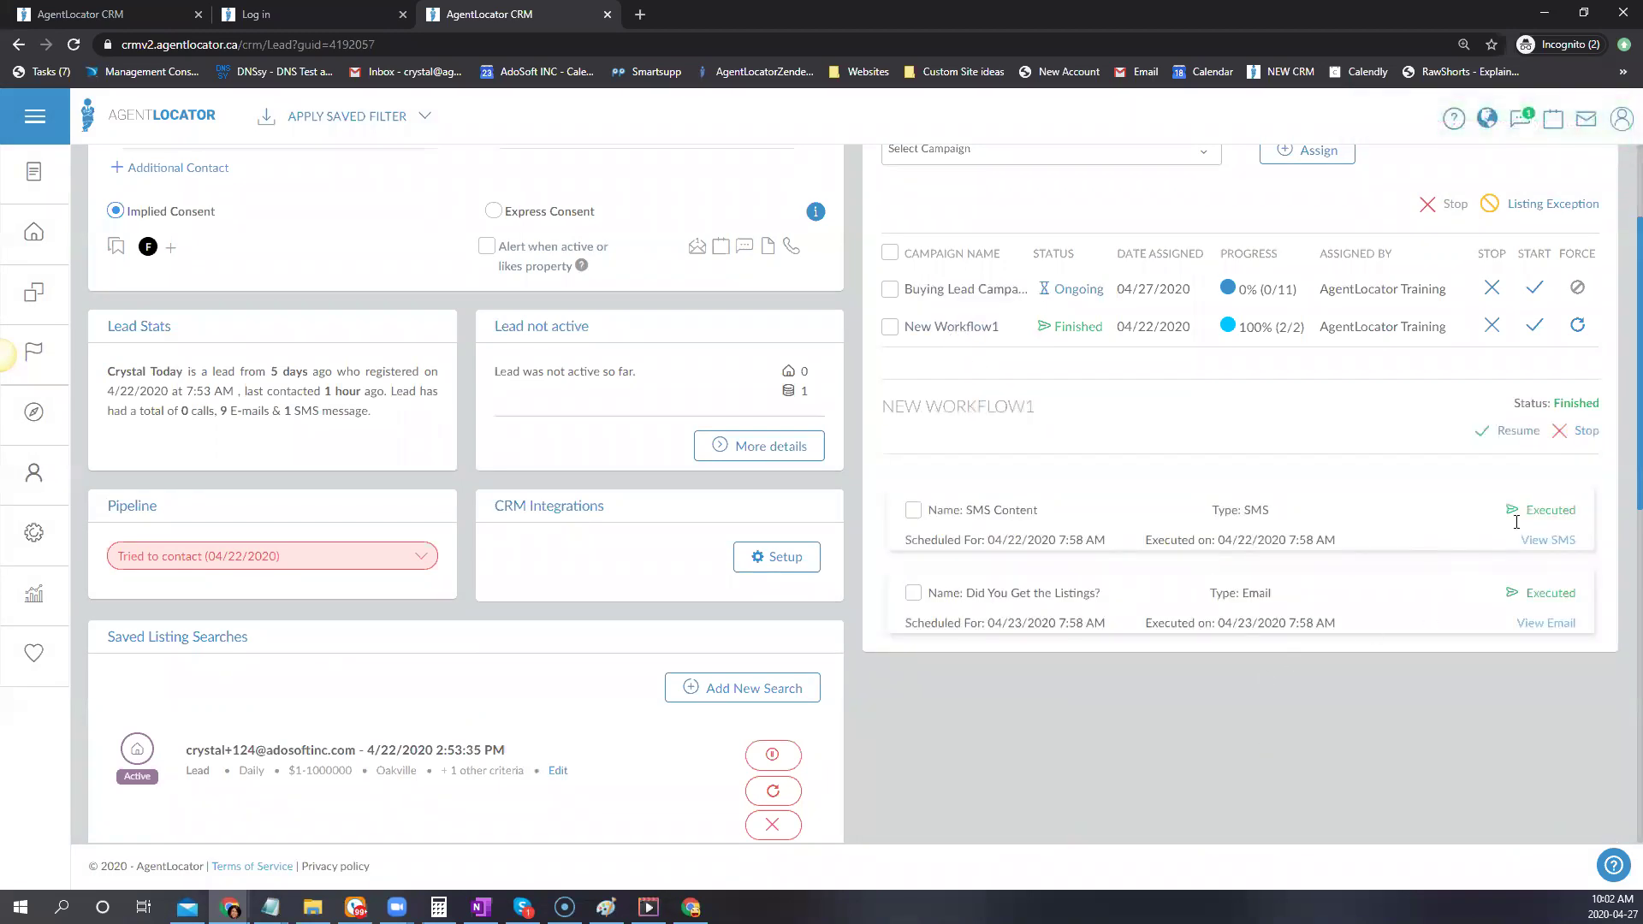
{"action": "left_click", "coordinate": [913, 510]}
{"action": "scroll", "coordinate": [1283, 650], "scroll_direction": "up", "scroll_amount": 2}
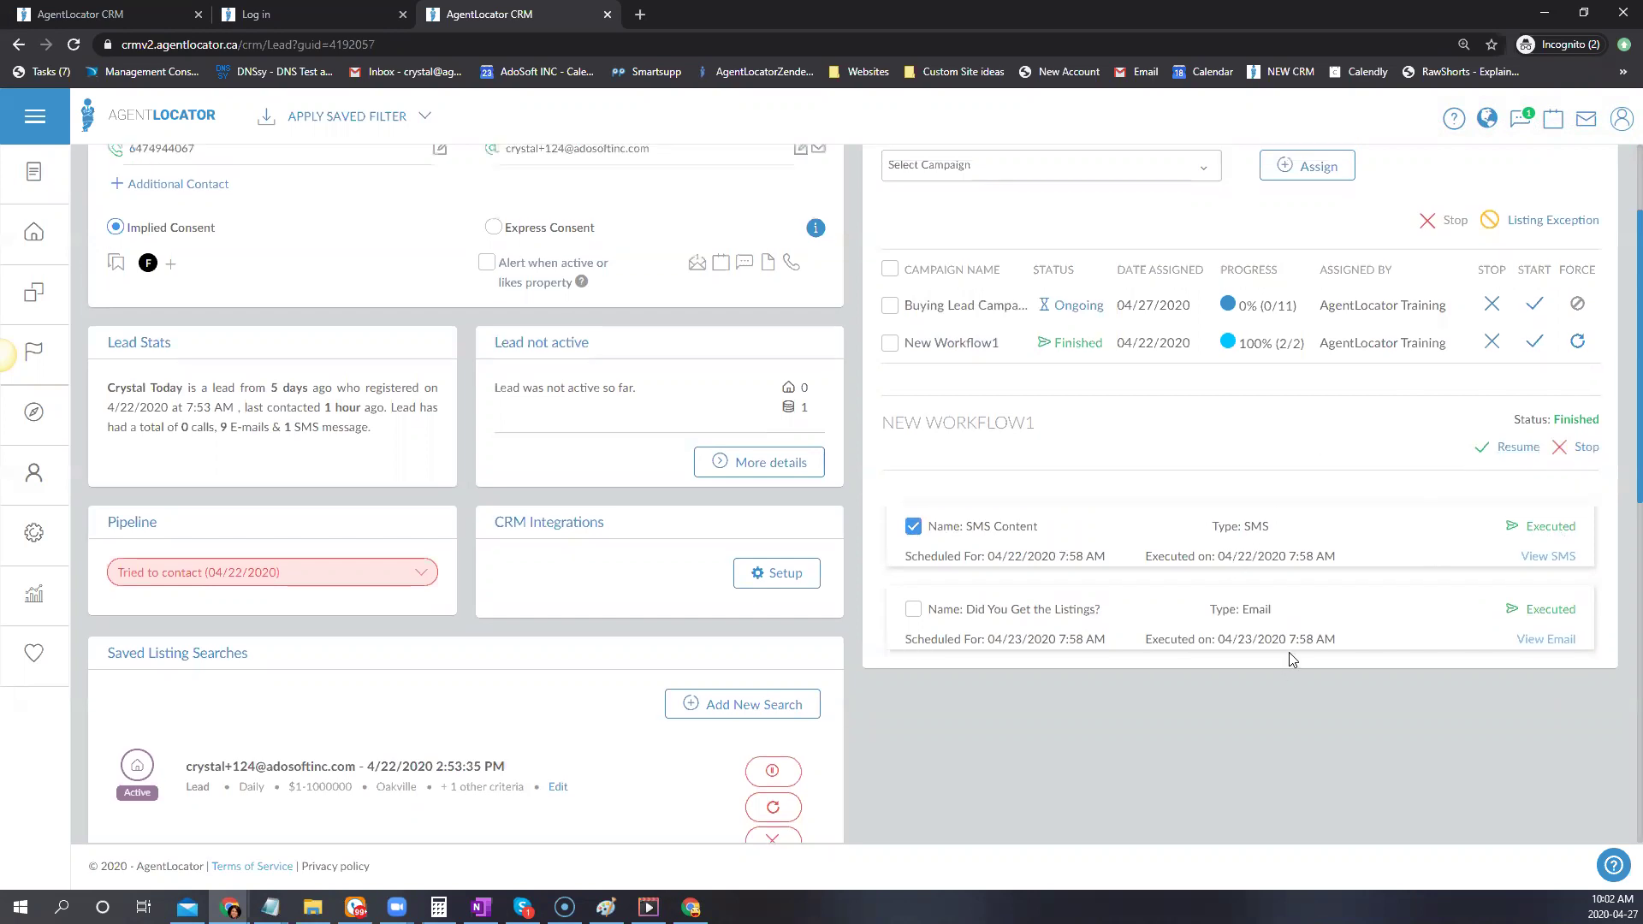
{"action": "left_click", "coordinate": [965, 460]}
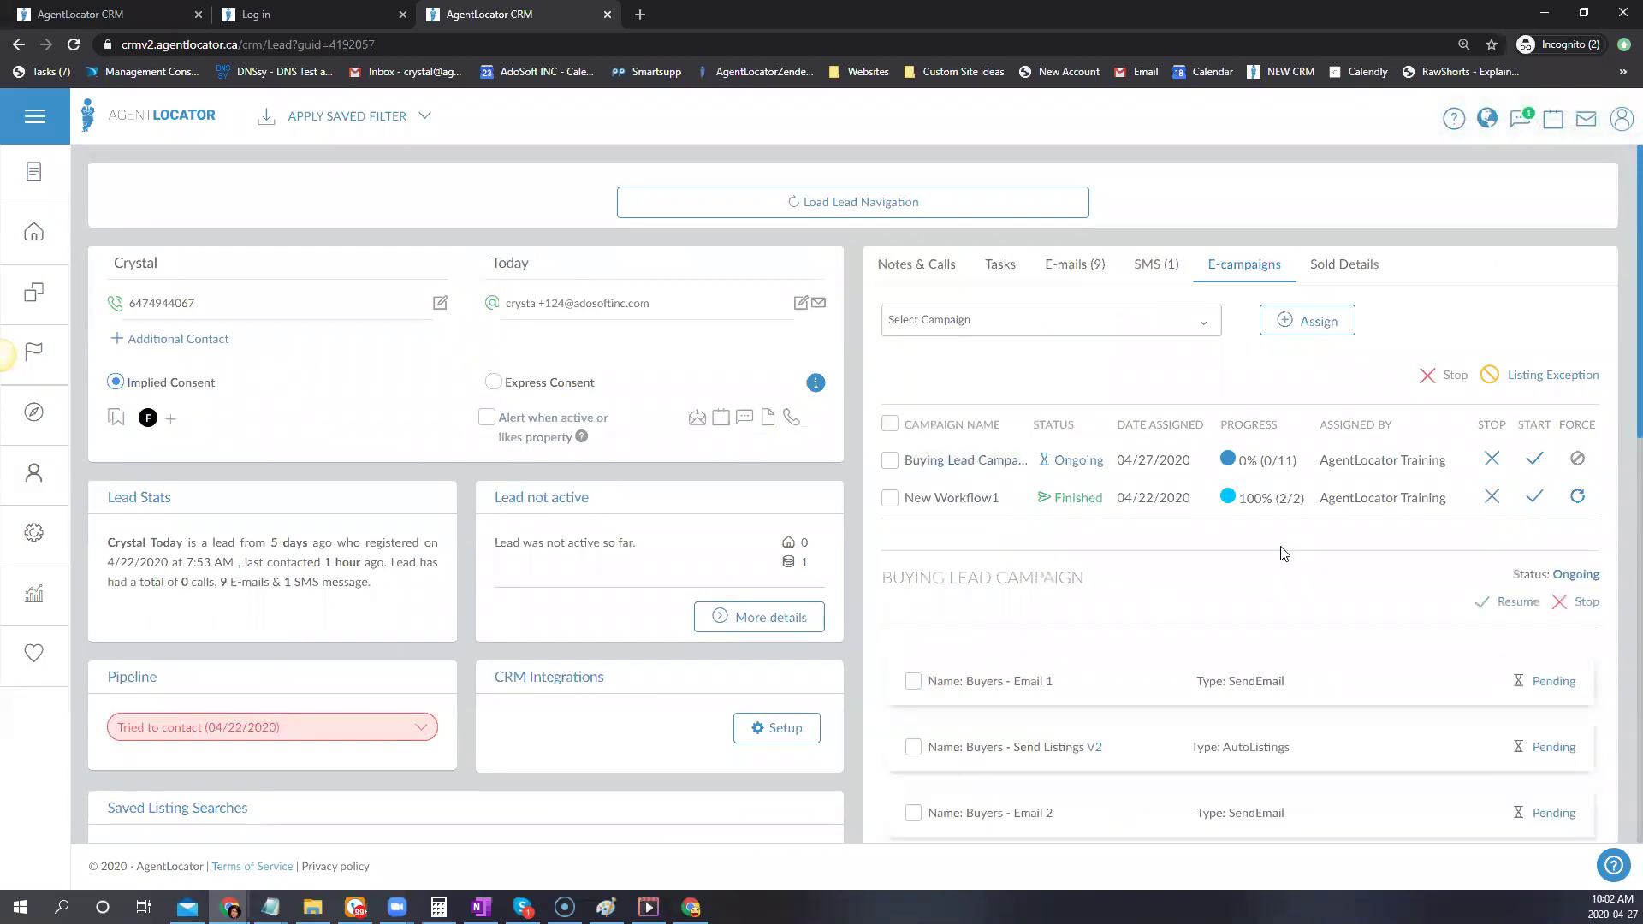
{"action": "scroll", "coordinate": [1259, 668], "scroll_direction": "down", "scroll_amount": 2}
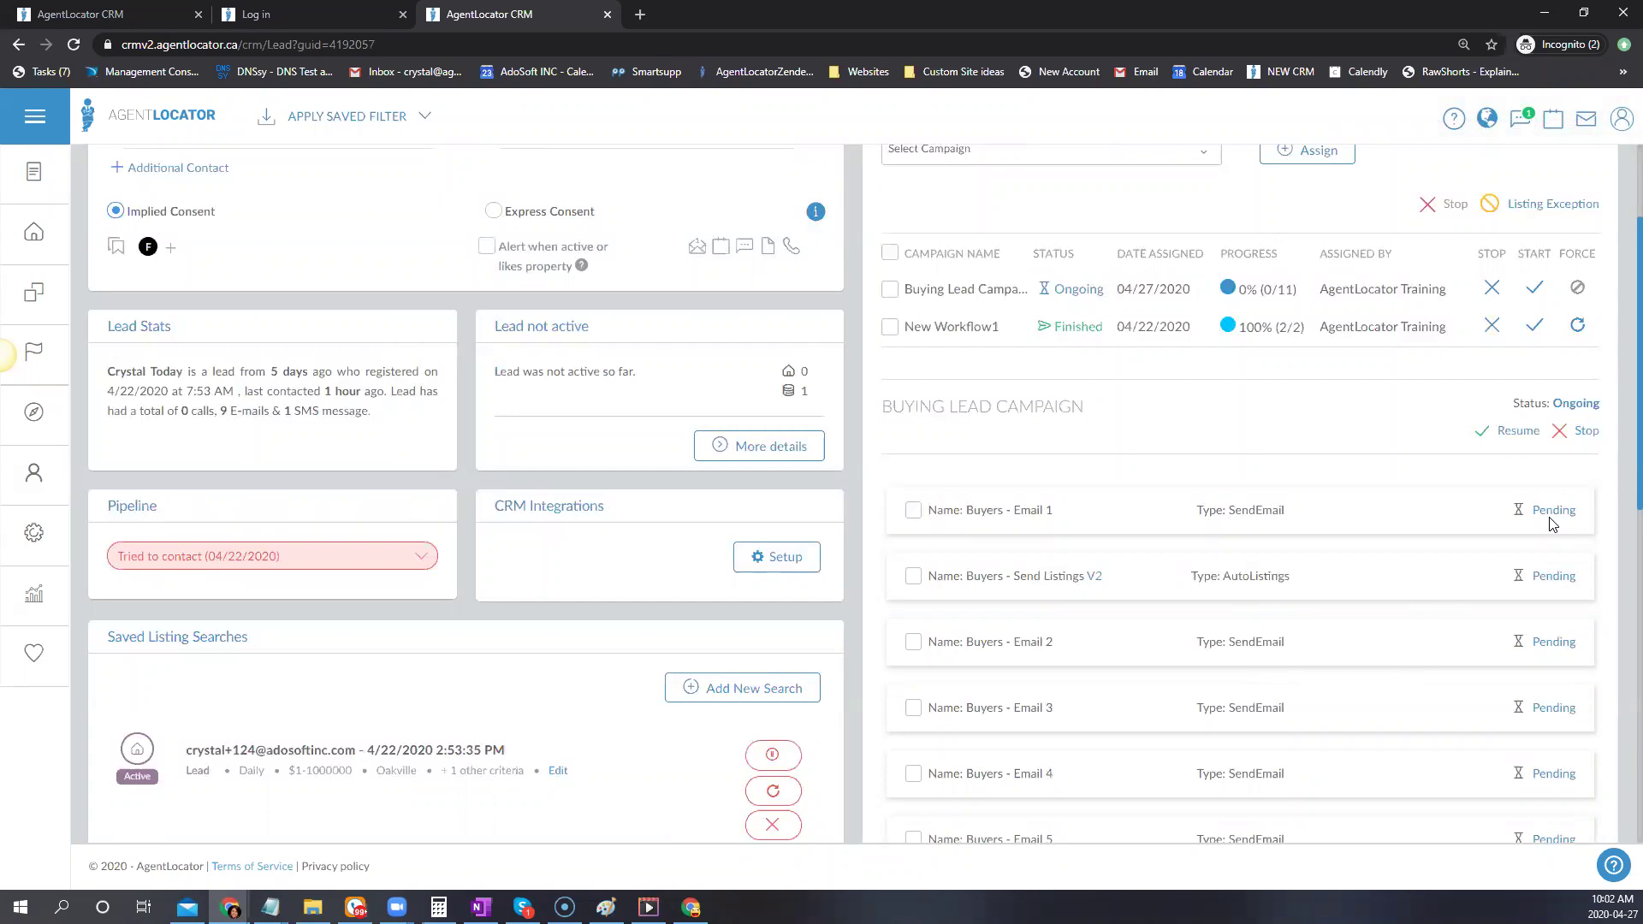
{"action": "scroll", "coordinate": [1550, 522], "scroll_direction": "up", "scroll_amount": 2}
{"action": "left_click", "coordinate": [1073, 265]}
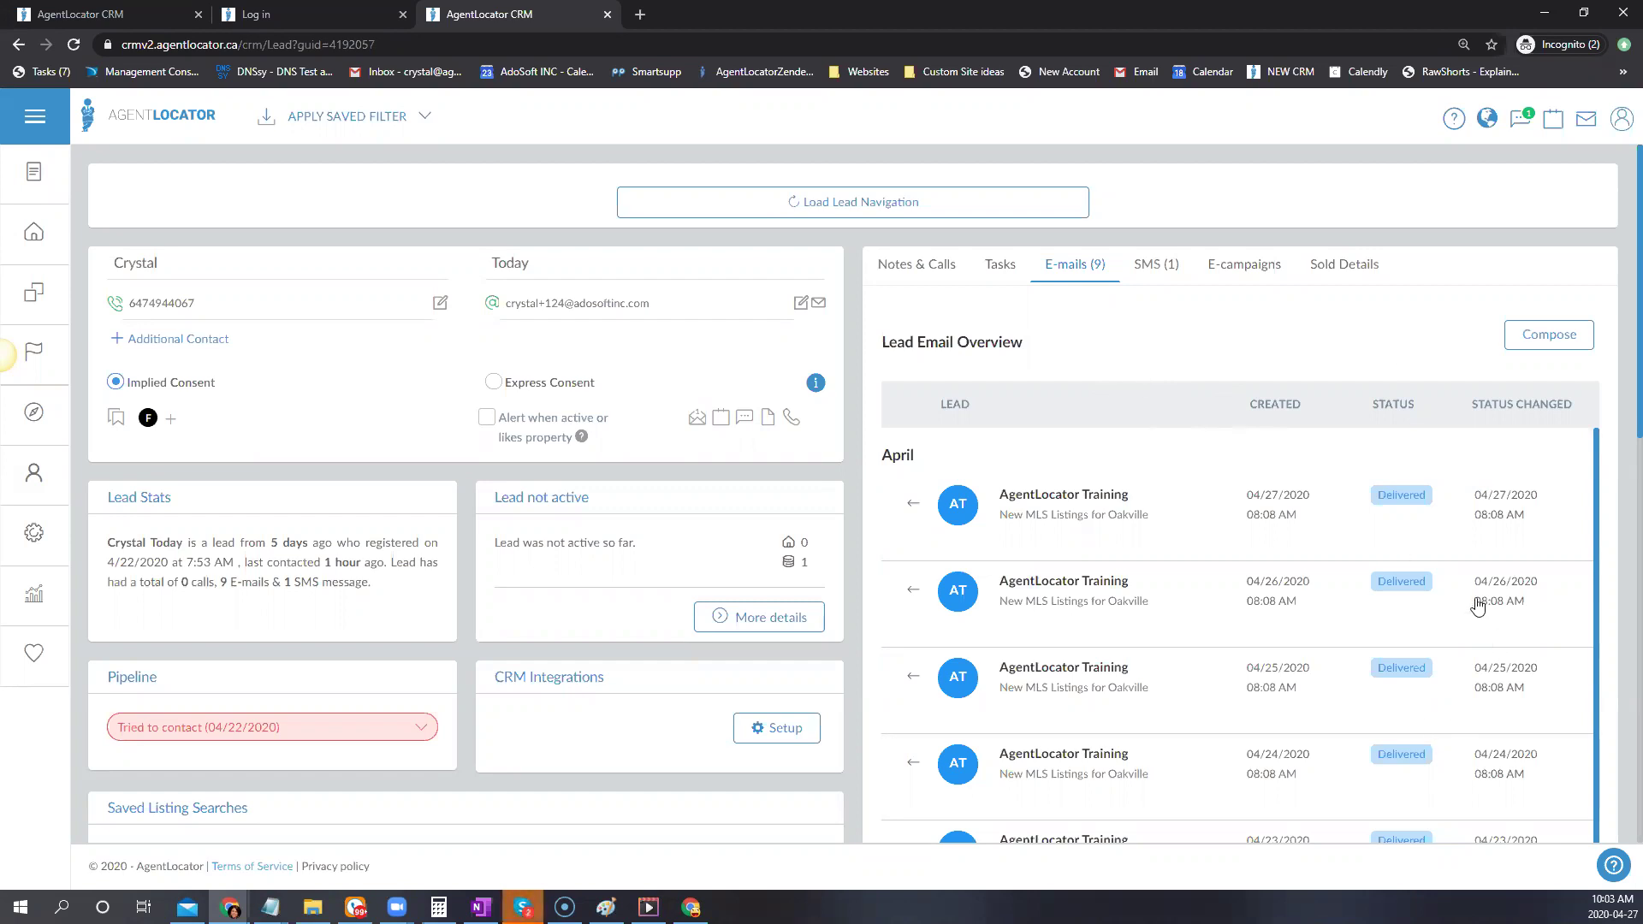
{"action": "left_click", "coordinate": [1620, 7]}
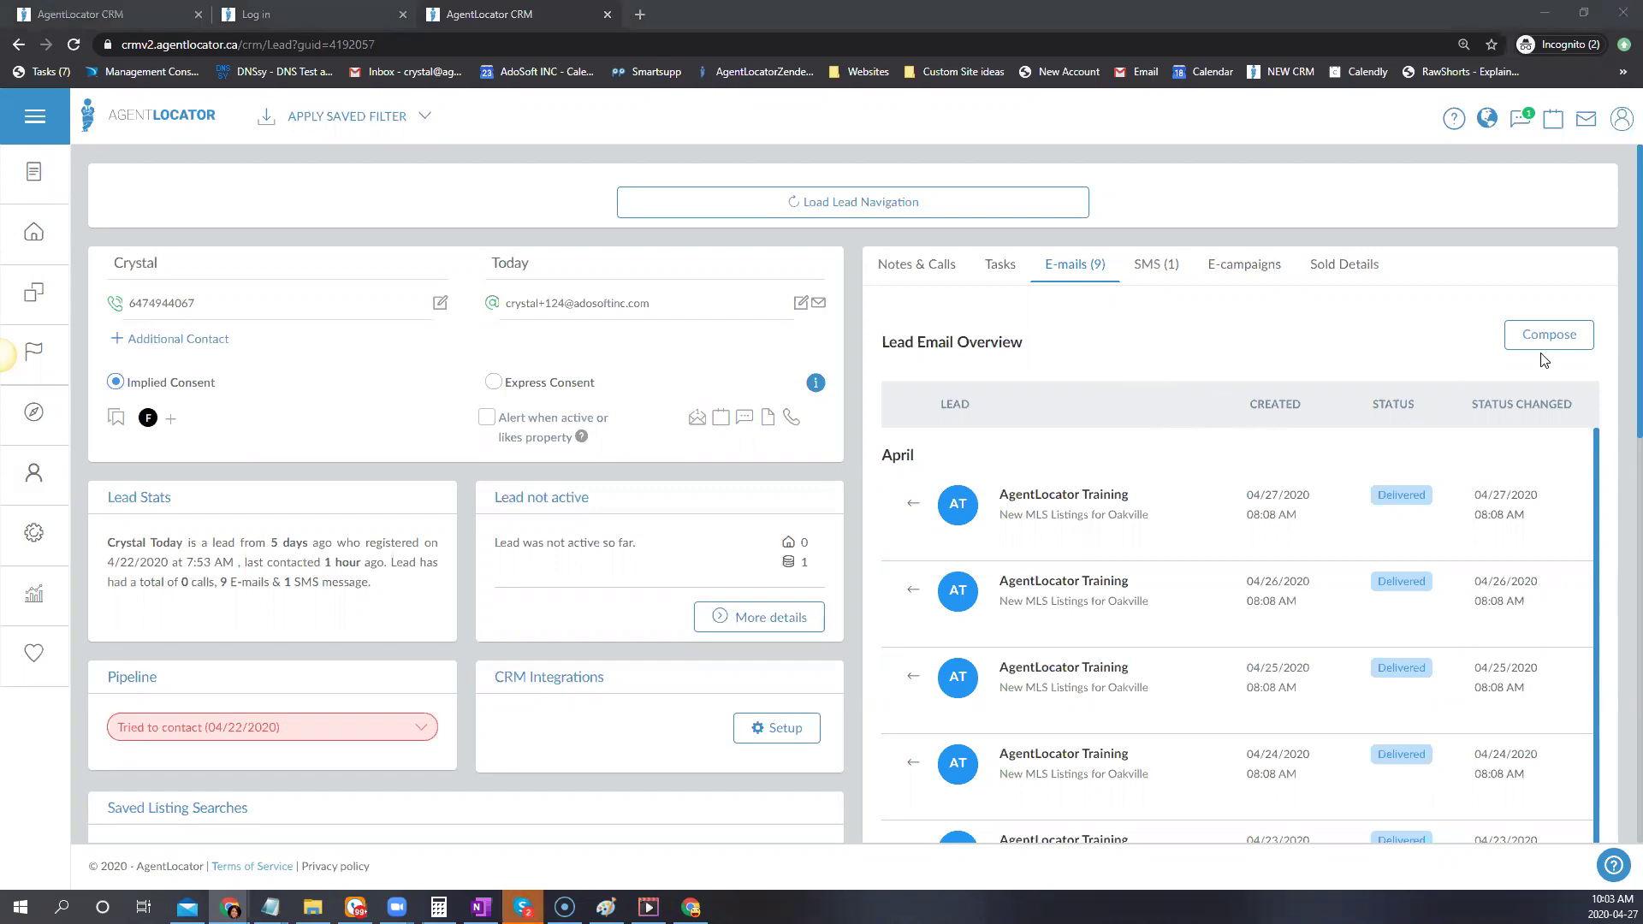
{"action": "scroll", "coordinate": [1218, 390], "scroll_direction": "down", "scroll_amount": 1}
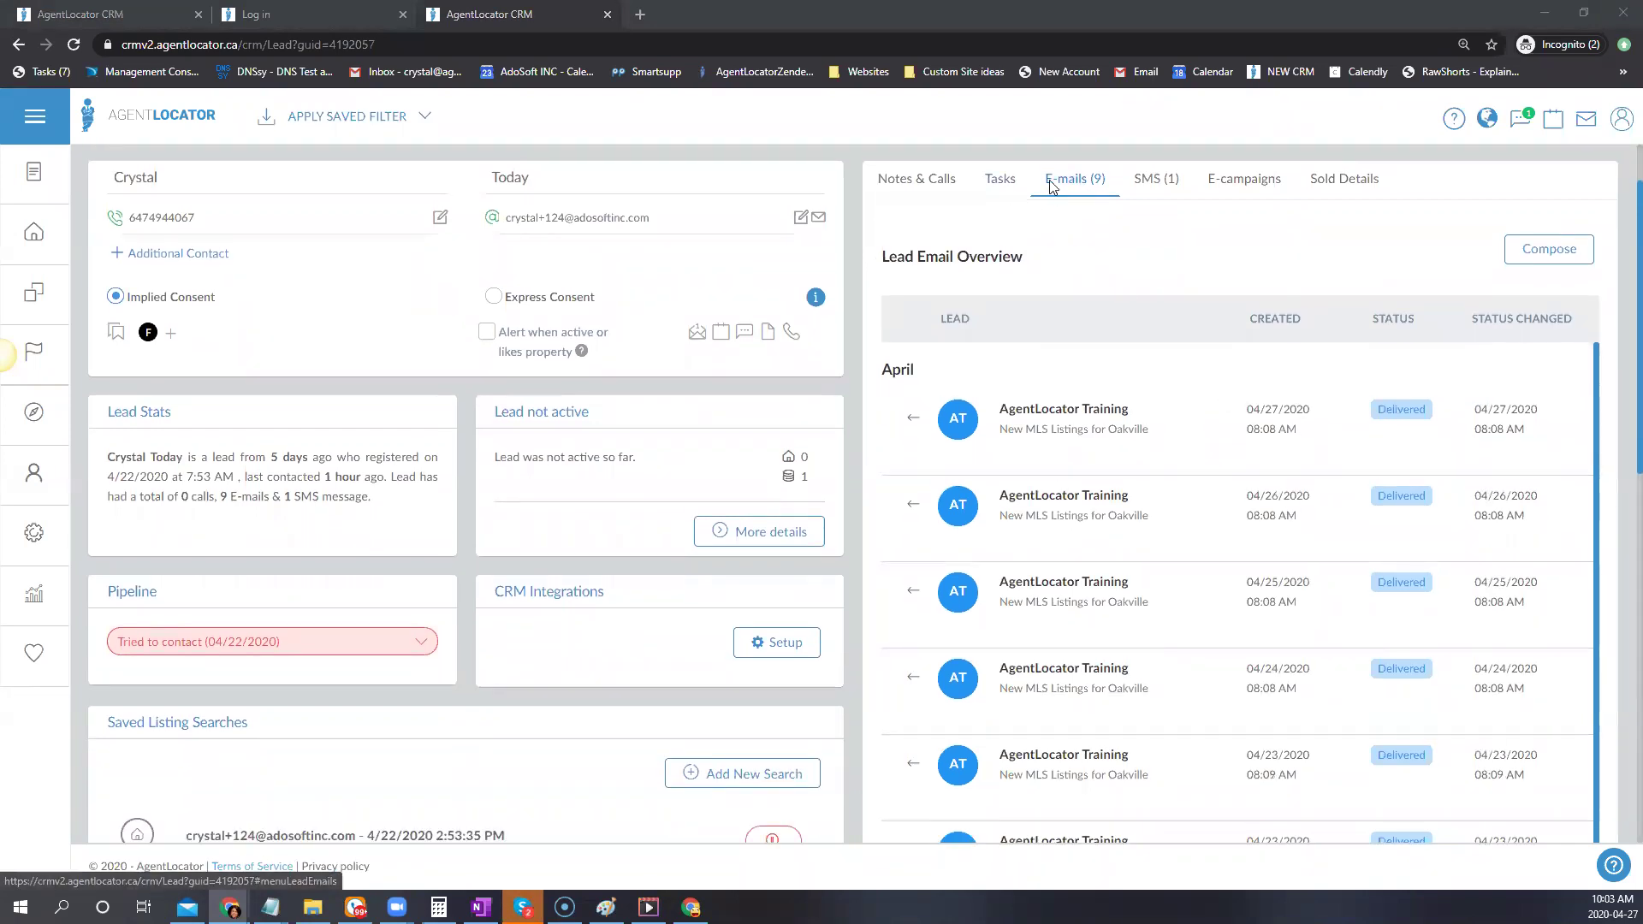
{"action": "left_click", "coordinate": [1220, 180]}
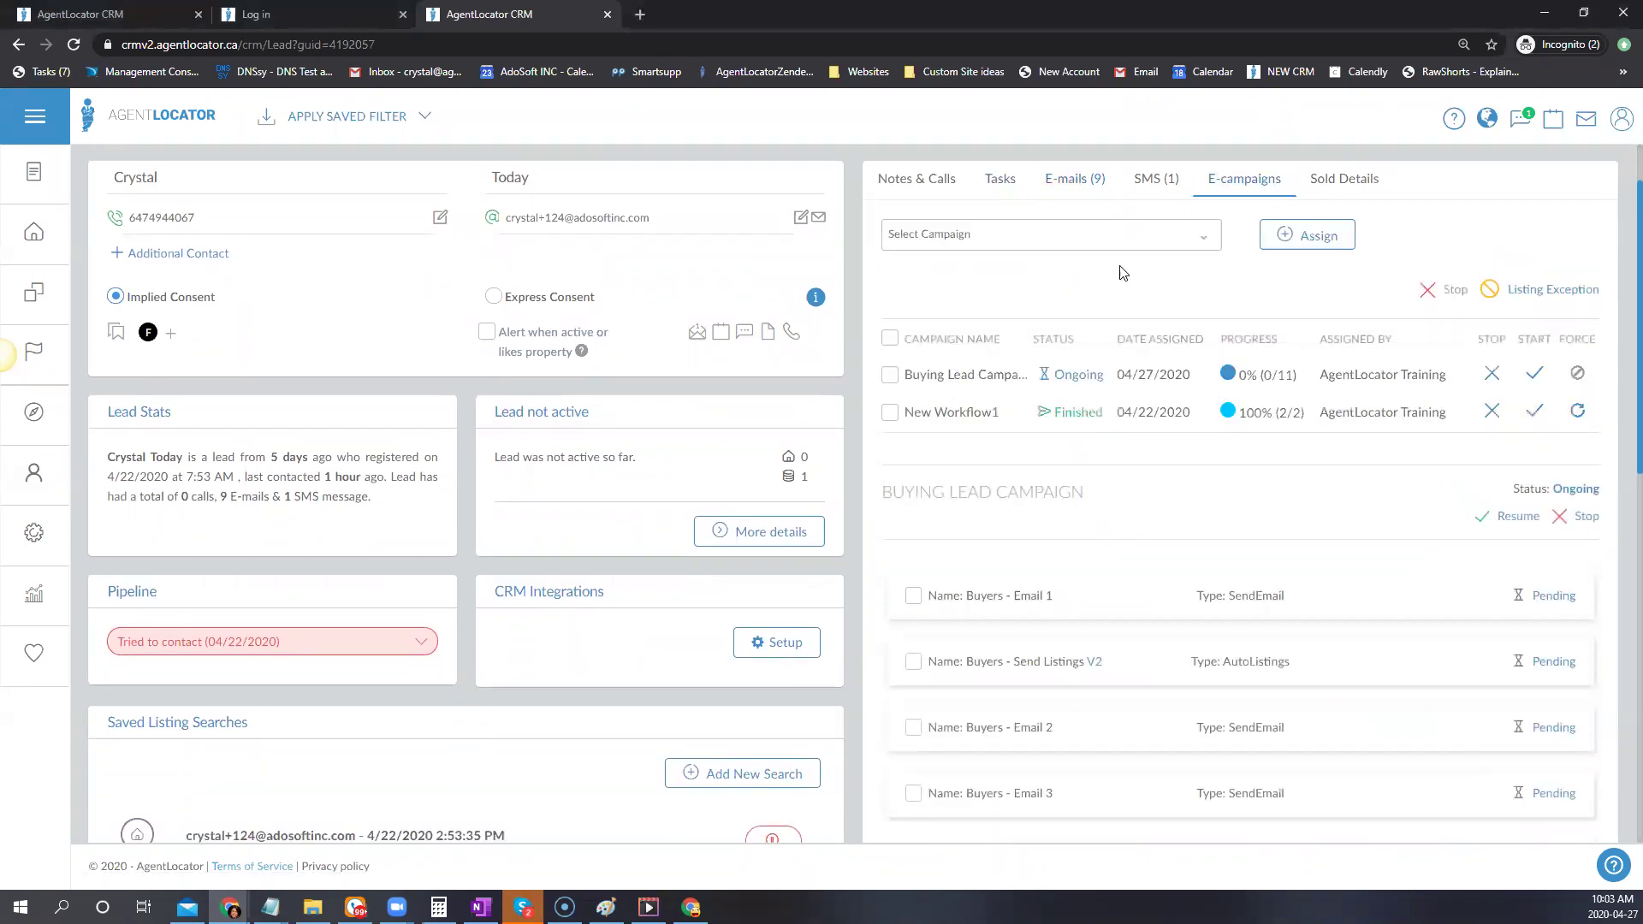
Assign the Open House Thank You for Visiting campaign to the lead
{"action": "left_click", "coordinate": [1103, 244]}
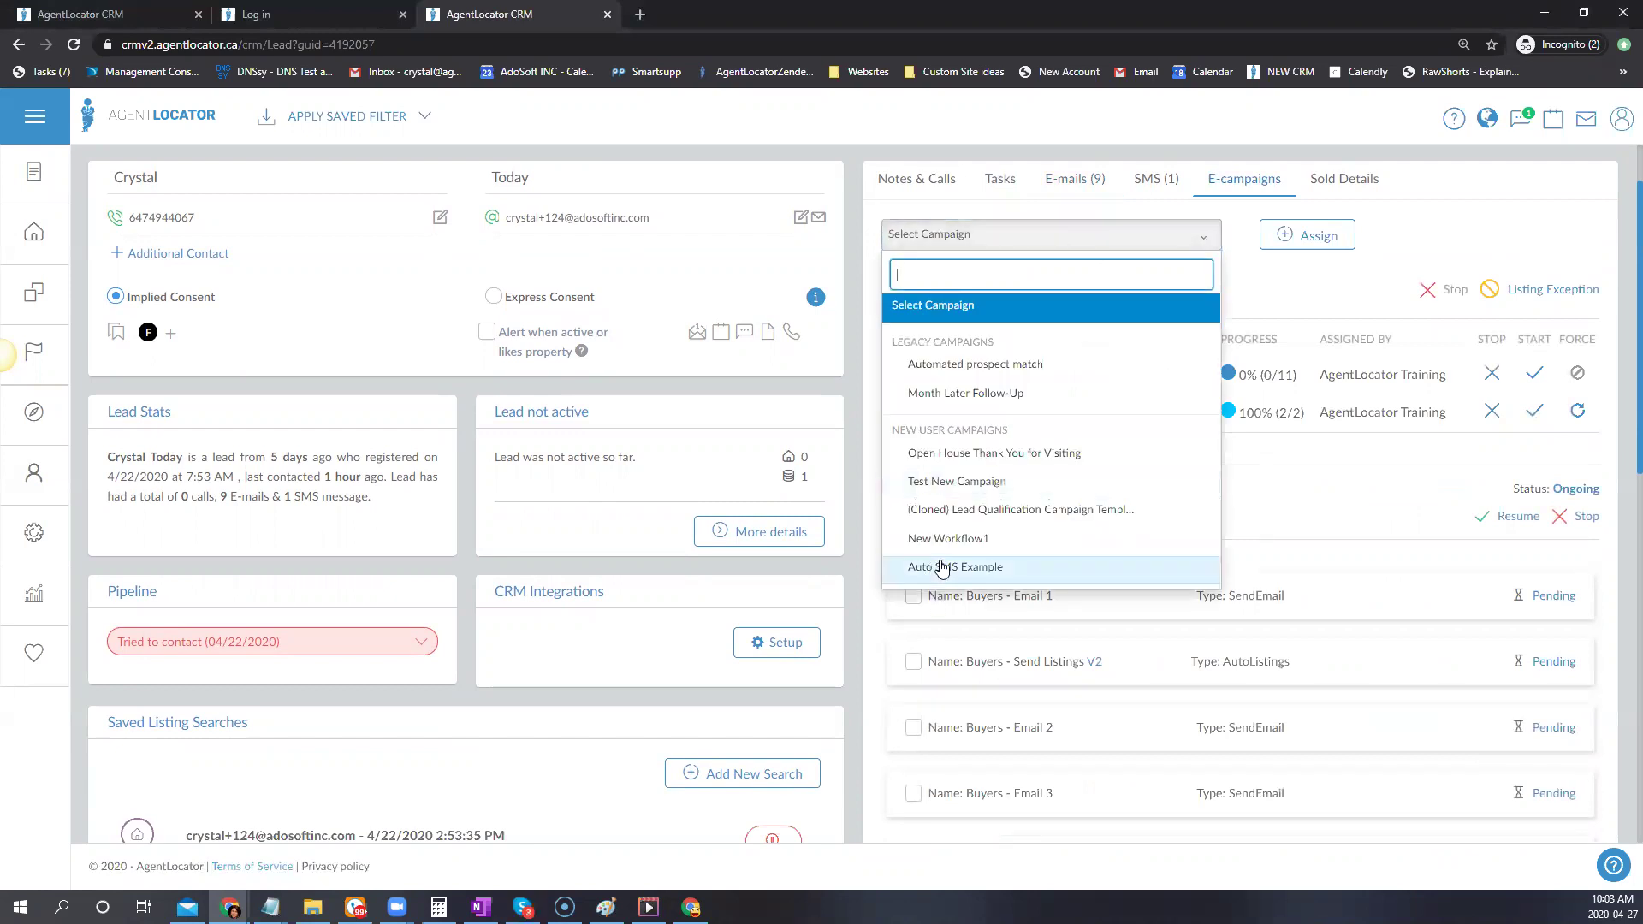
{"action": "left_click", "coordinate": [1027, 453]}
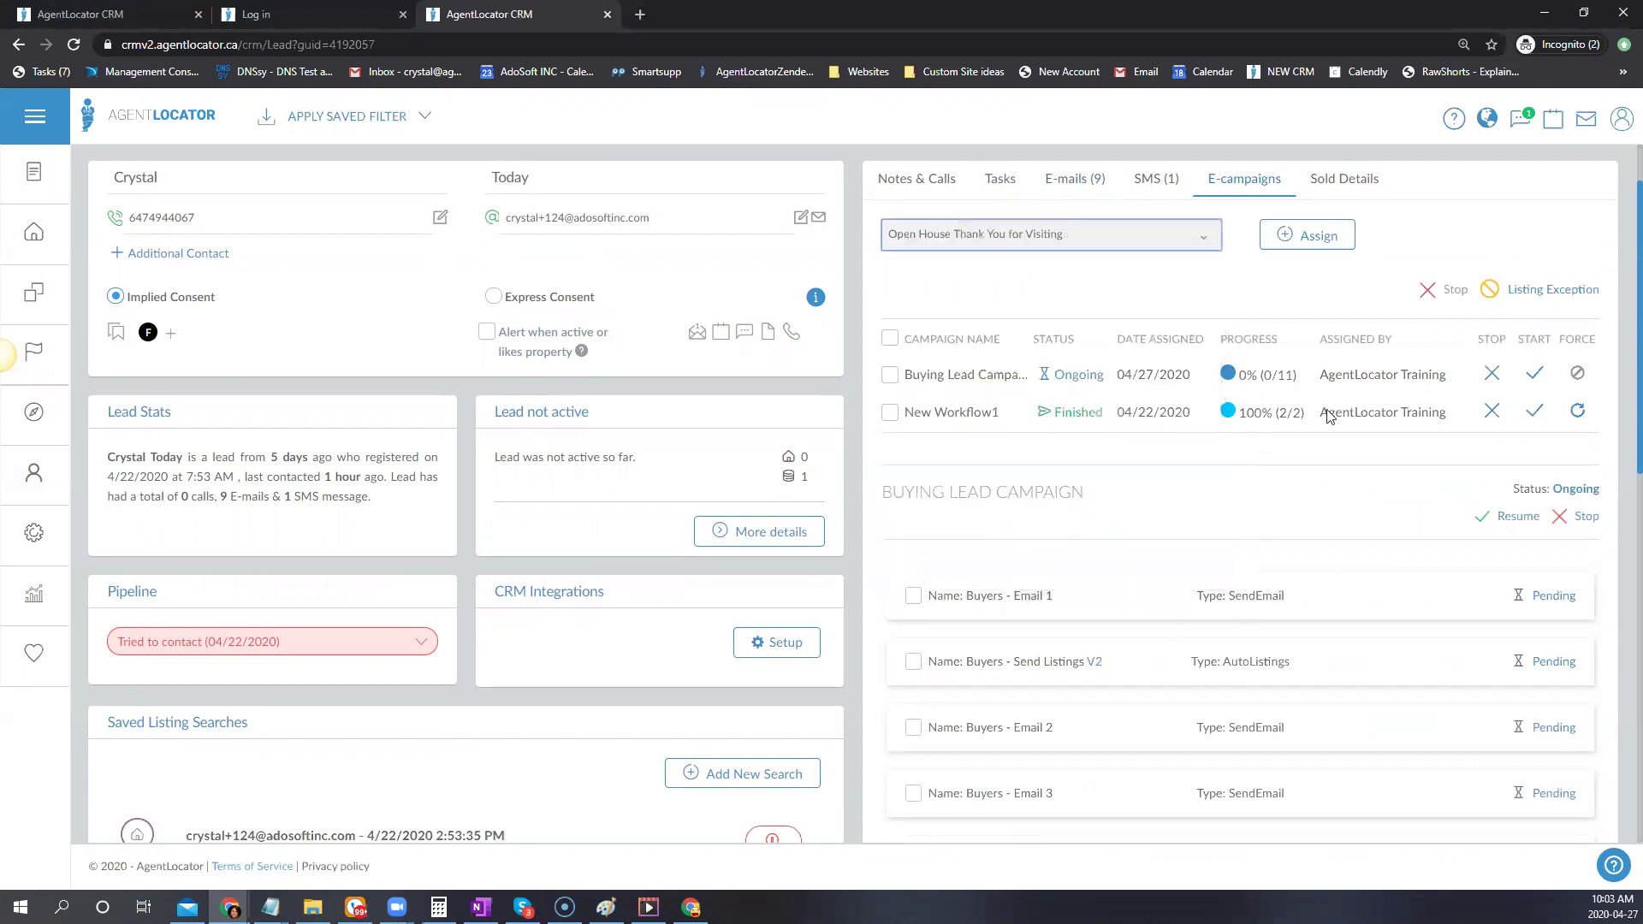
{"action": "left_click", "coordinate": [1301, 238]}
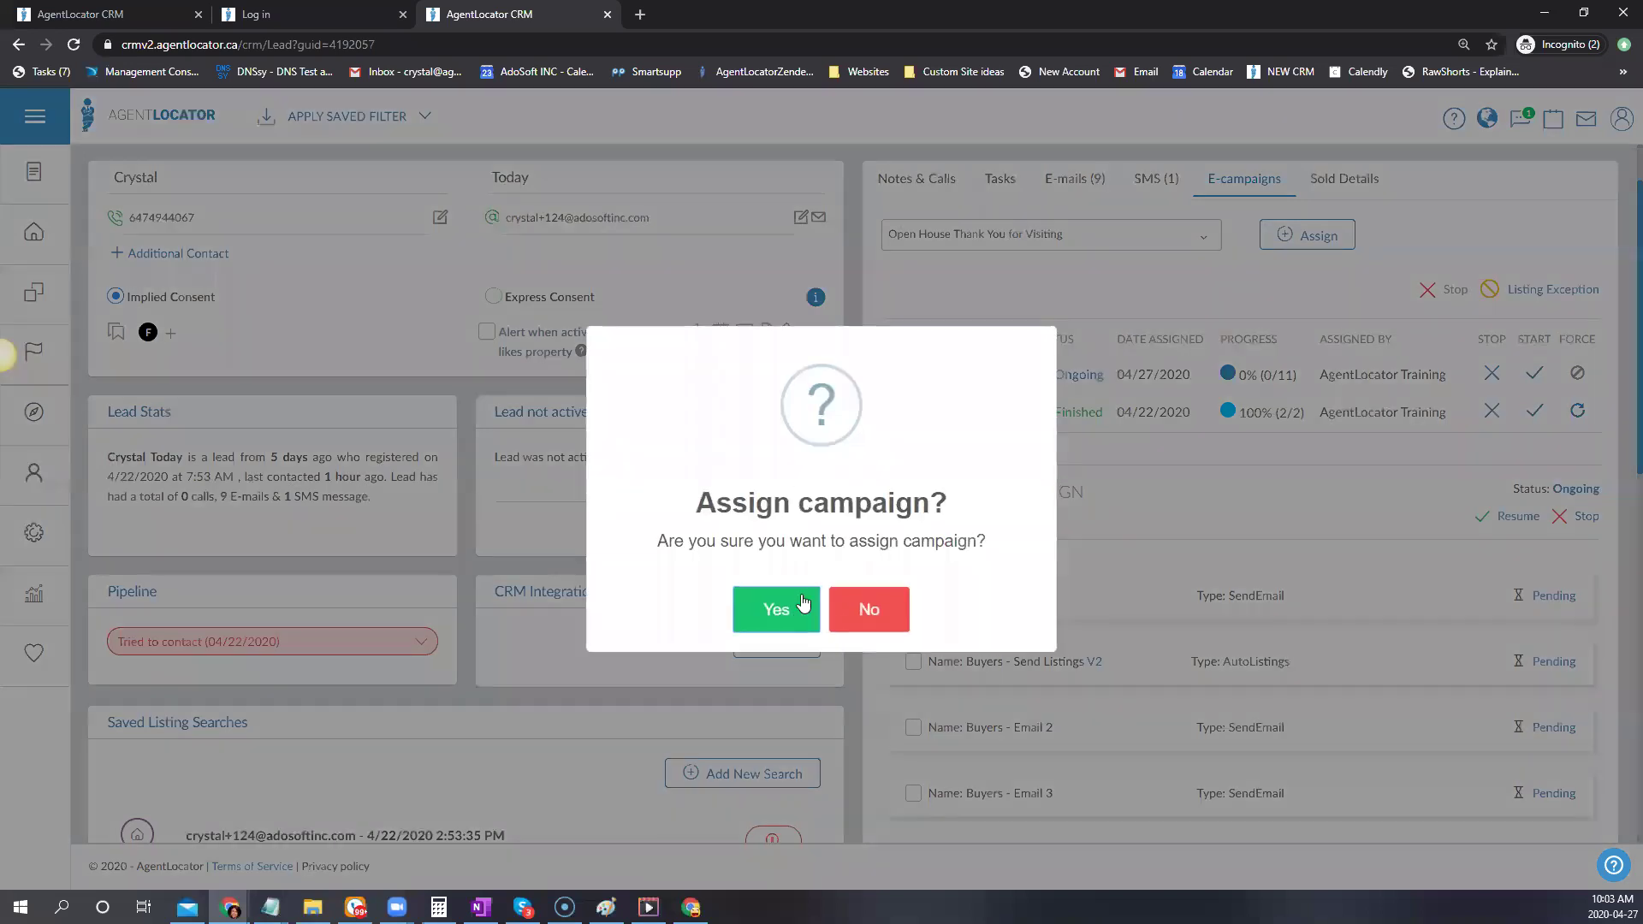
{"action": "left_click", "coordinate": [783, 607]}
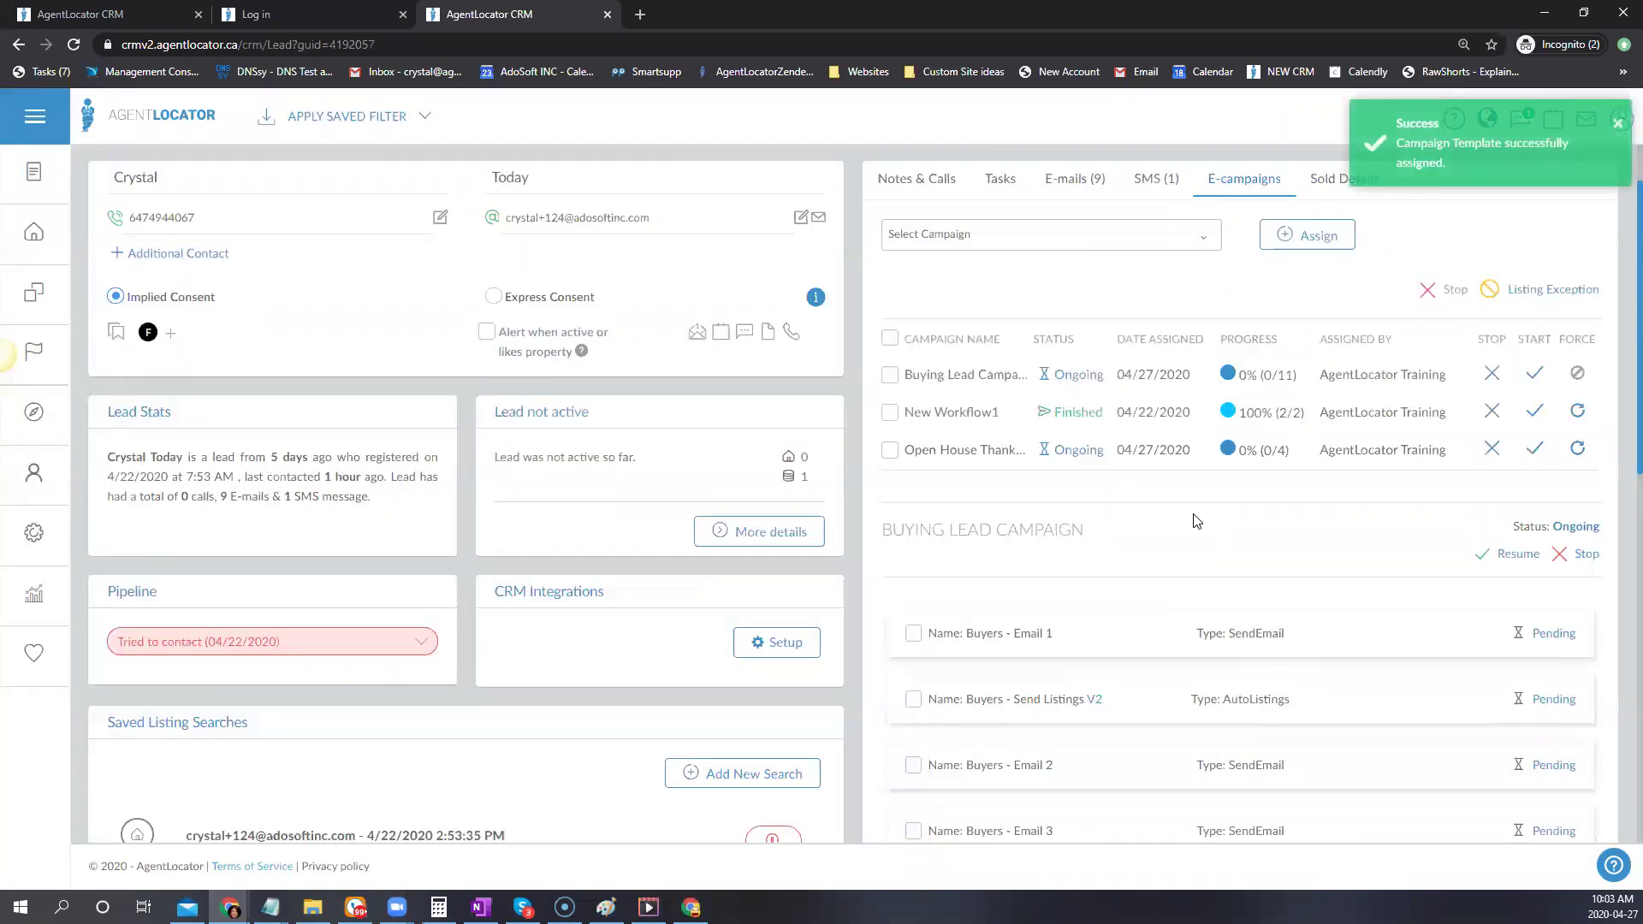
Force immediate execution of the campaign's thank-you email step, bringing it to 25% (1/4)
{"action": "left_click", "coordinate": [989, 459]}
{"action": "scroll", "coordinate": [1306, 539], "scroll_direction": "down", "scroll_amount": 3}
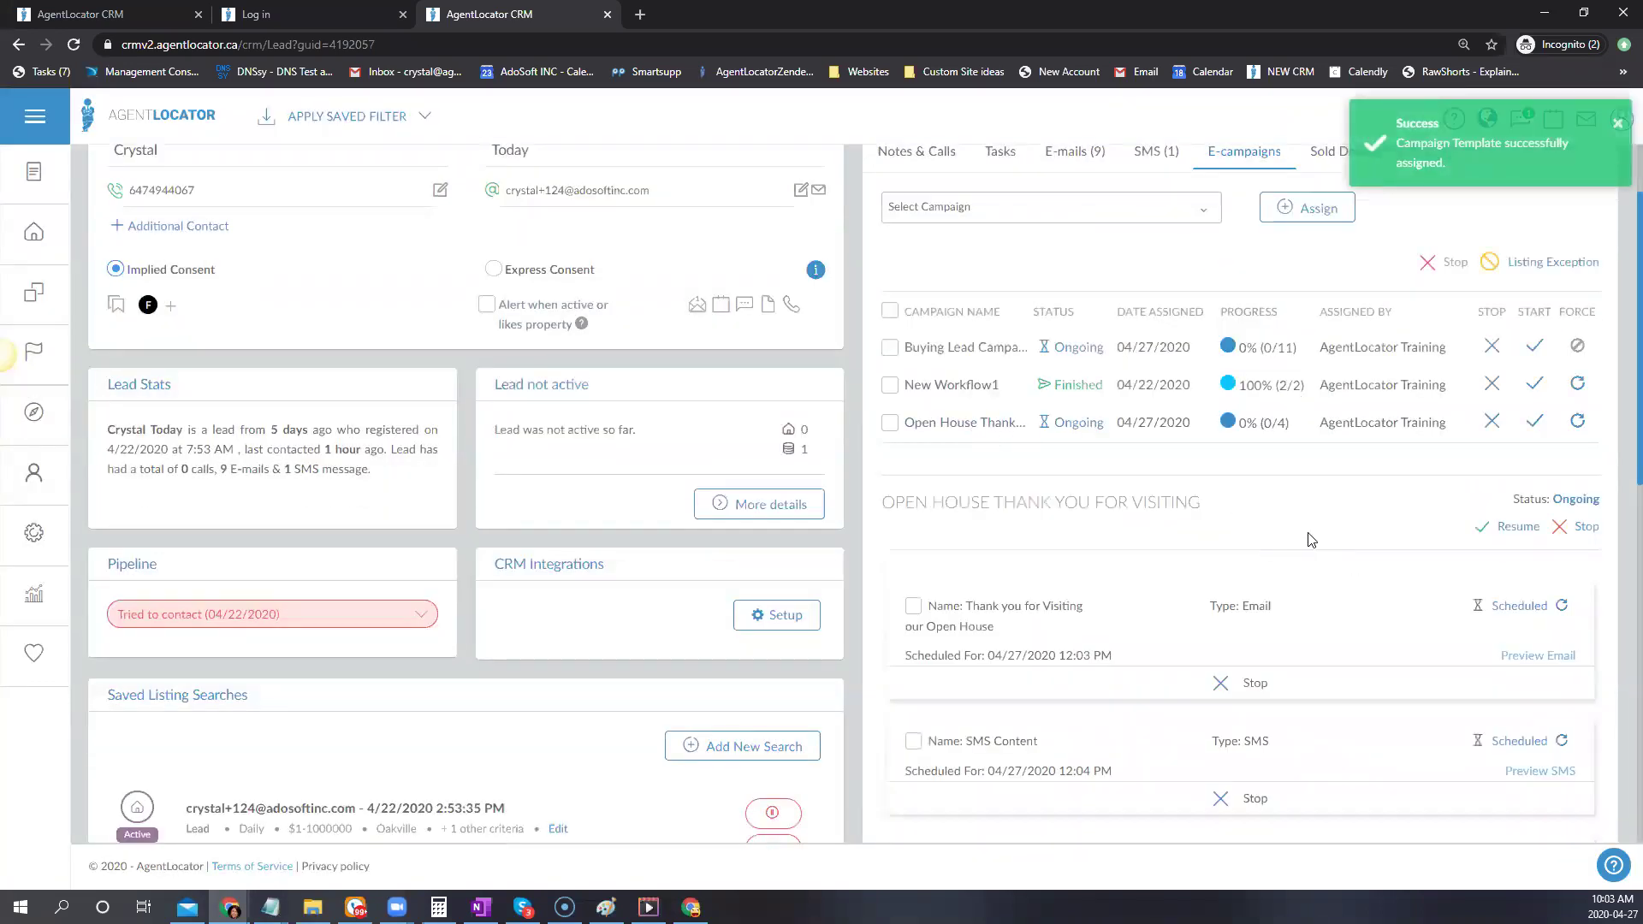
{"action": "left_click", "coordinate": [913, 377]}
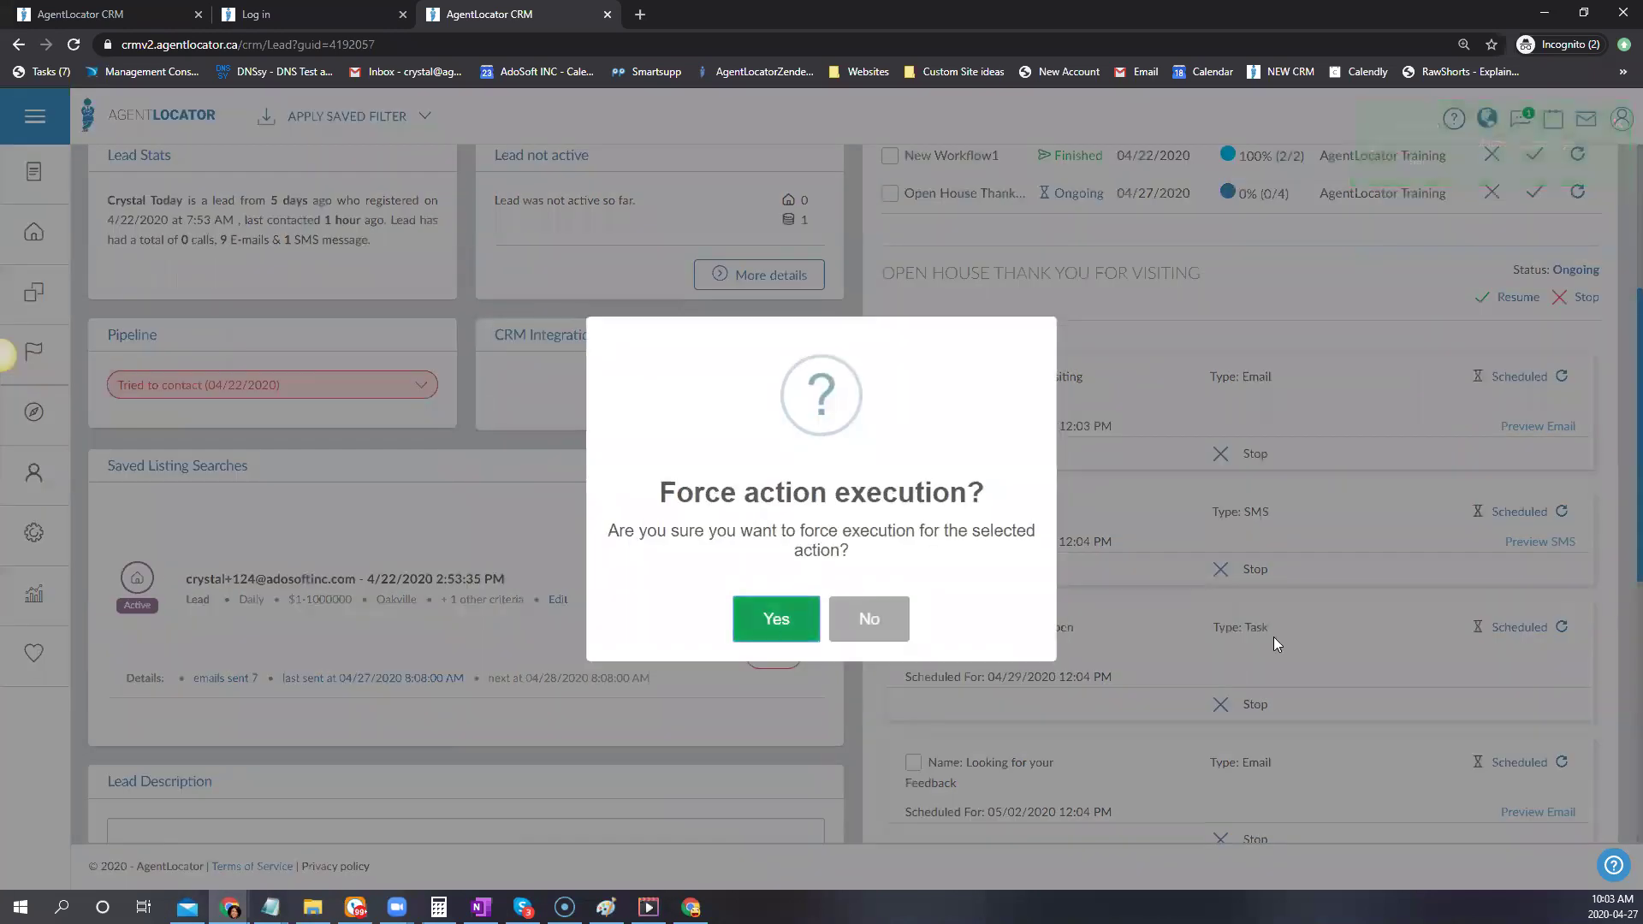
{"action": "left_click", "coordinate": [773, 616]}
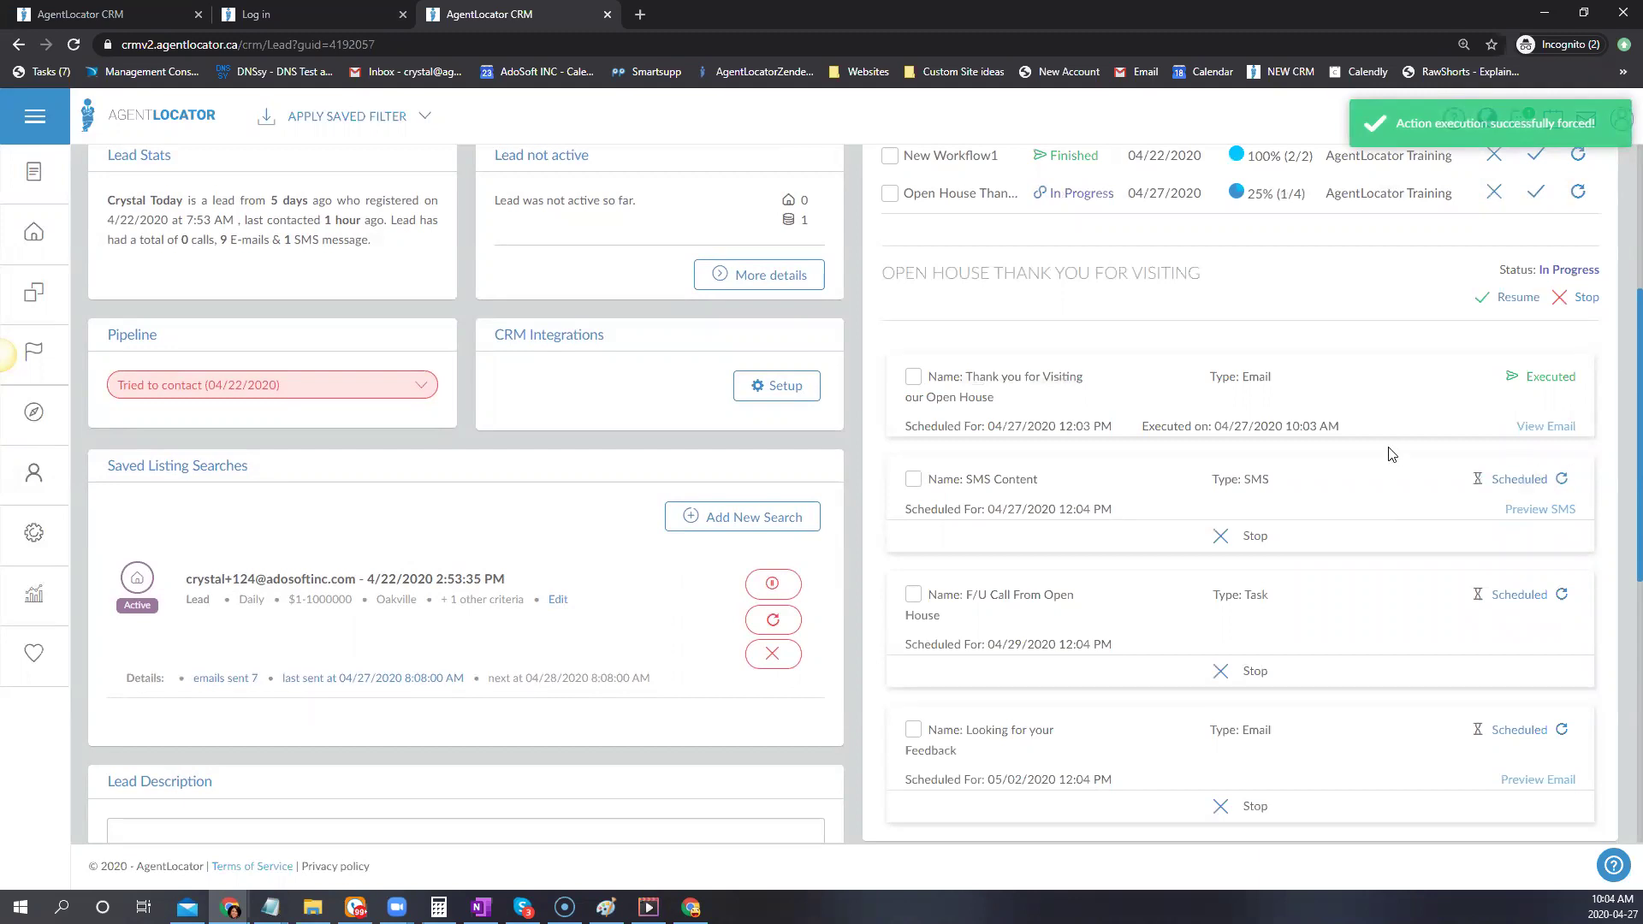
Reopen the Buying Lead Campaign row to list its still-Pending steps
{"action": "mouse_move", "coordinate": [1104, 441]}
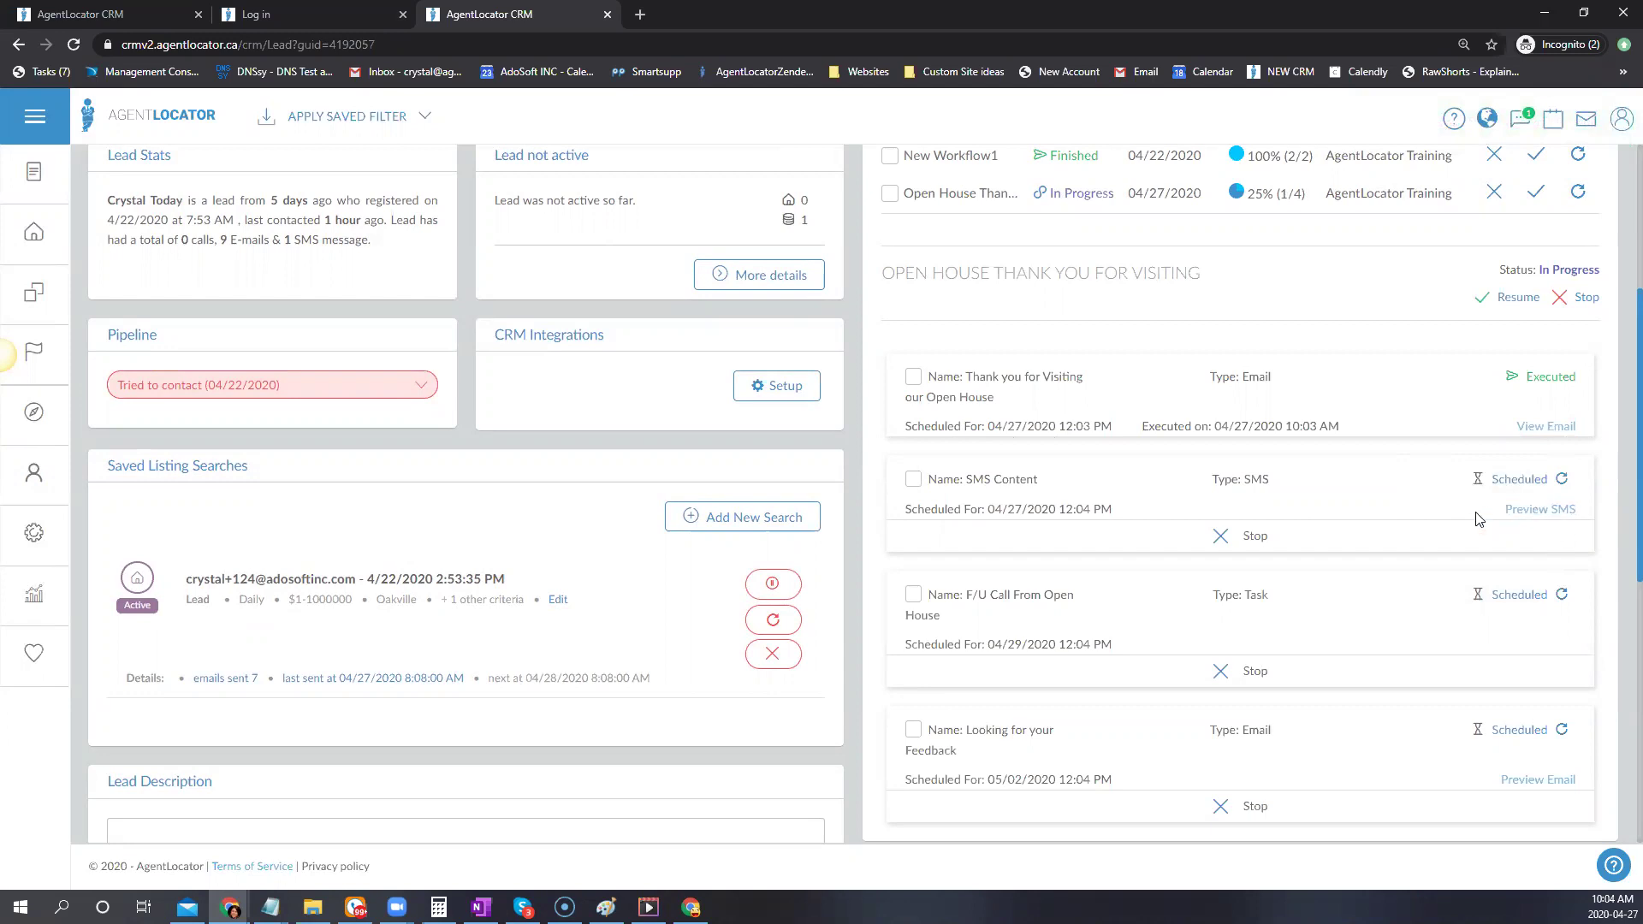
{"action": "scroll", "coordinate": [1490, 540], "scroll_direction": "up", "scroll_amount": 1}
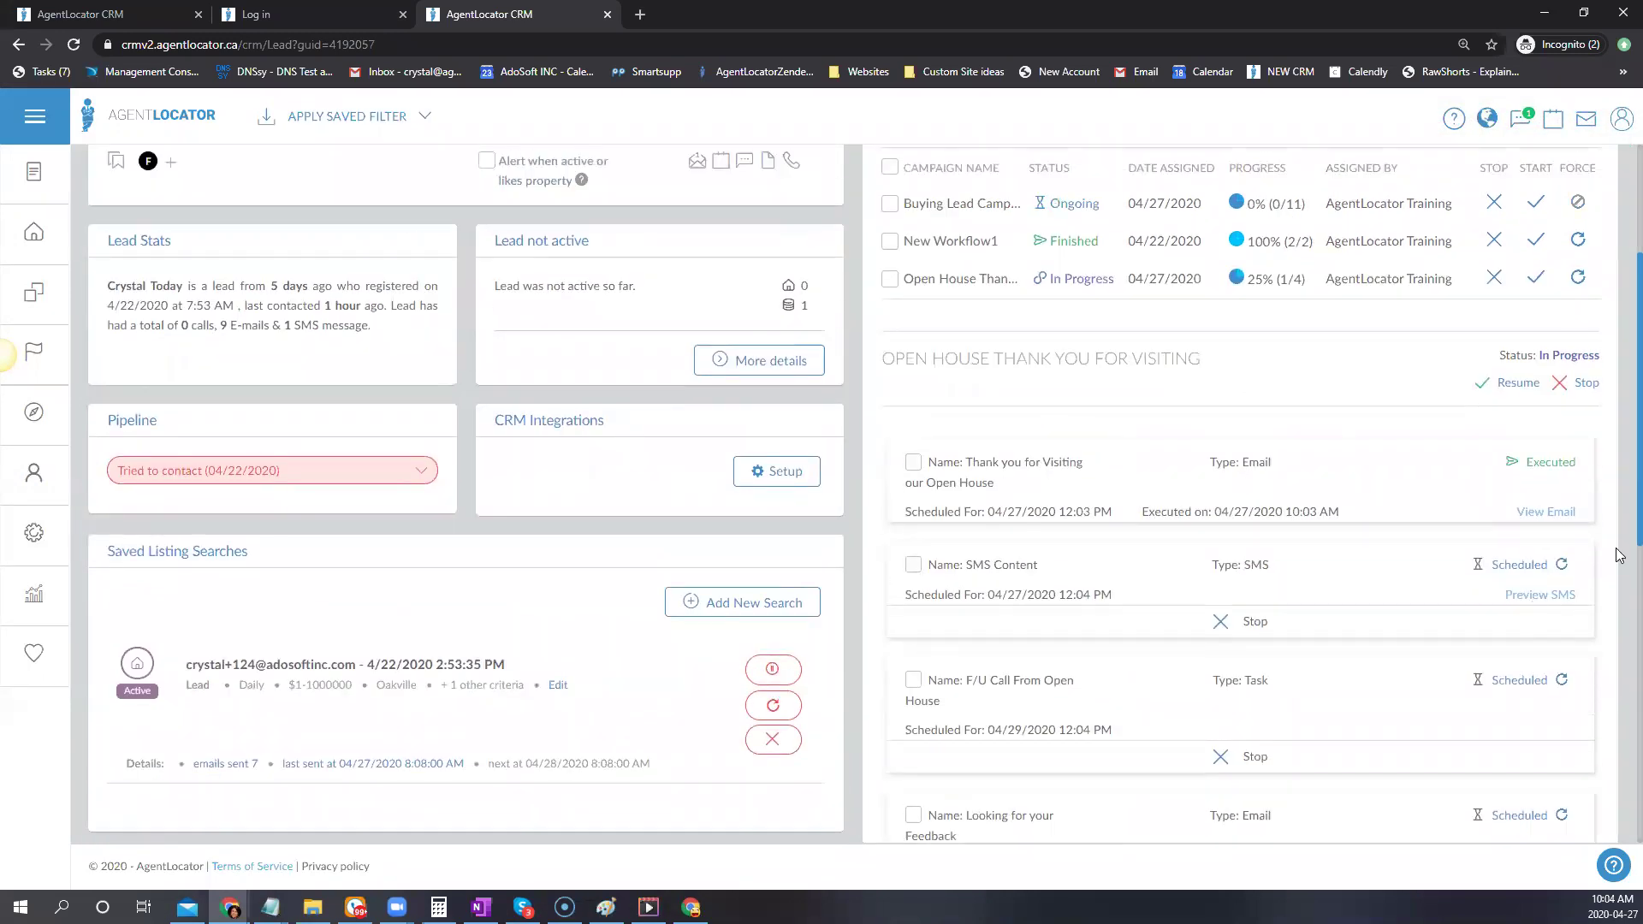
{"action": "left_click", "coordinate": [946, 207]}
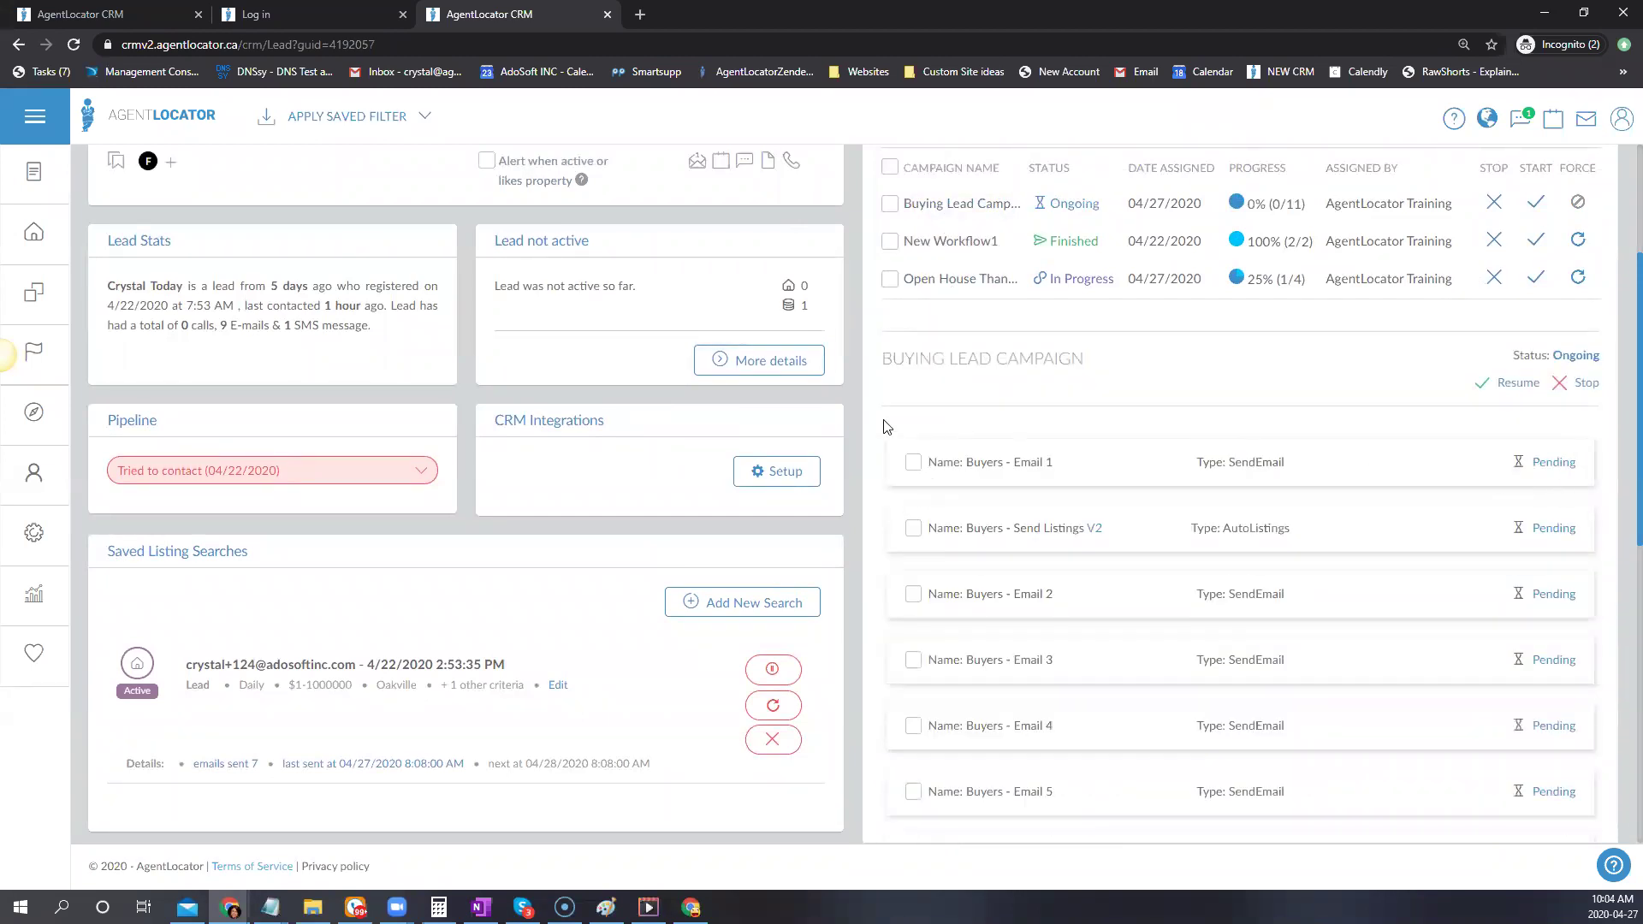
{"action": "scroll", "coordinate": [1569, 578], "scroll_direction": "up", "scroll_amount": 1}
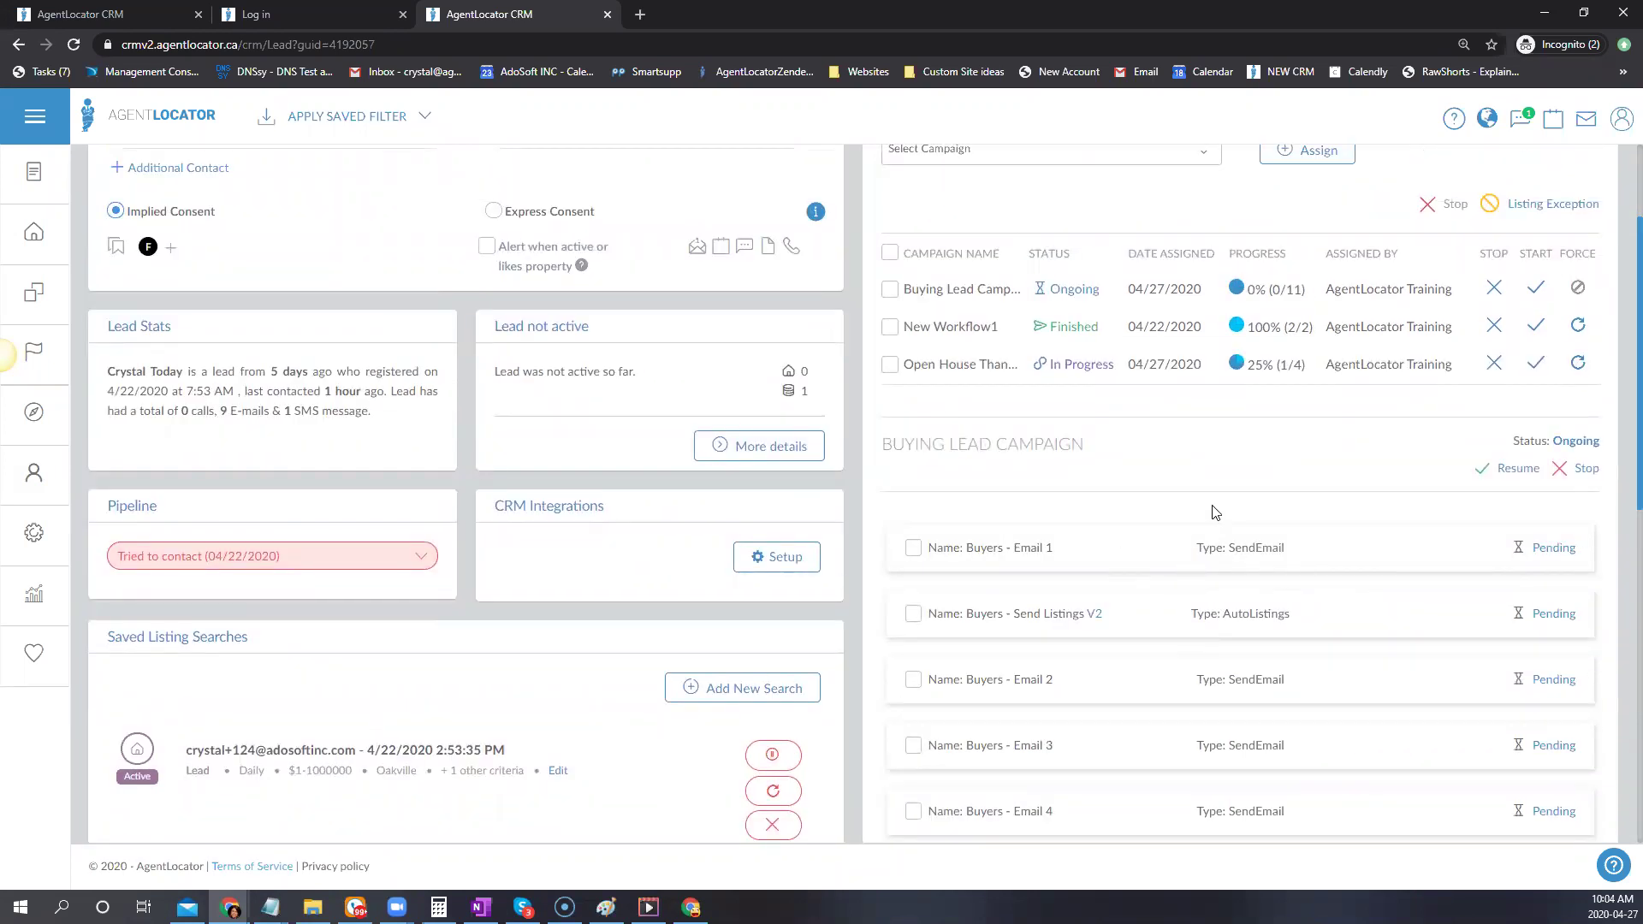
{"action": "scroll", "coordinate": [1215, 512], "scroll_direction": "up", "scroll_amount": 2}
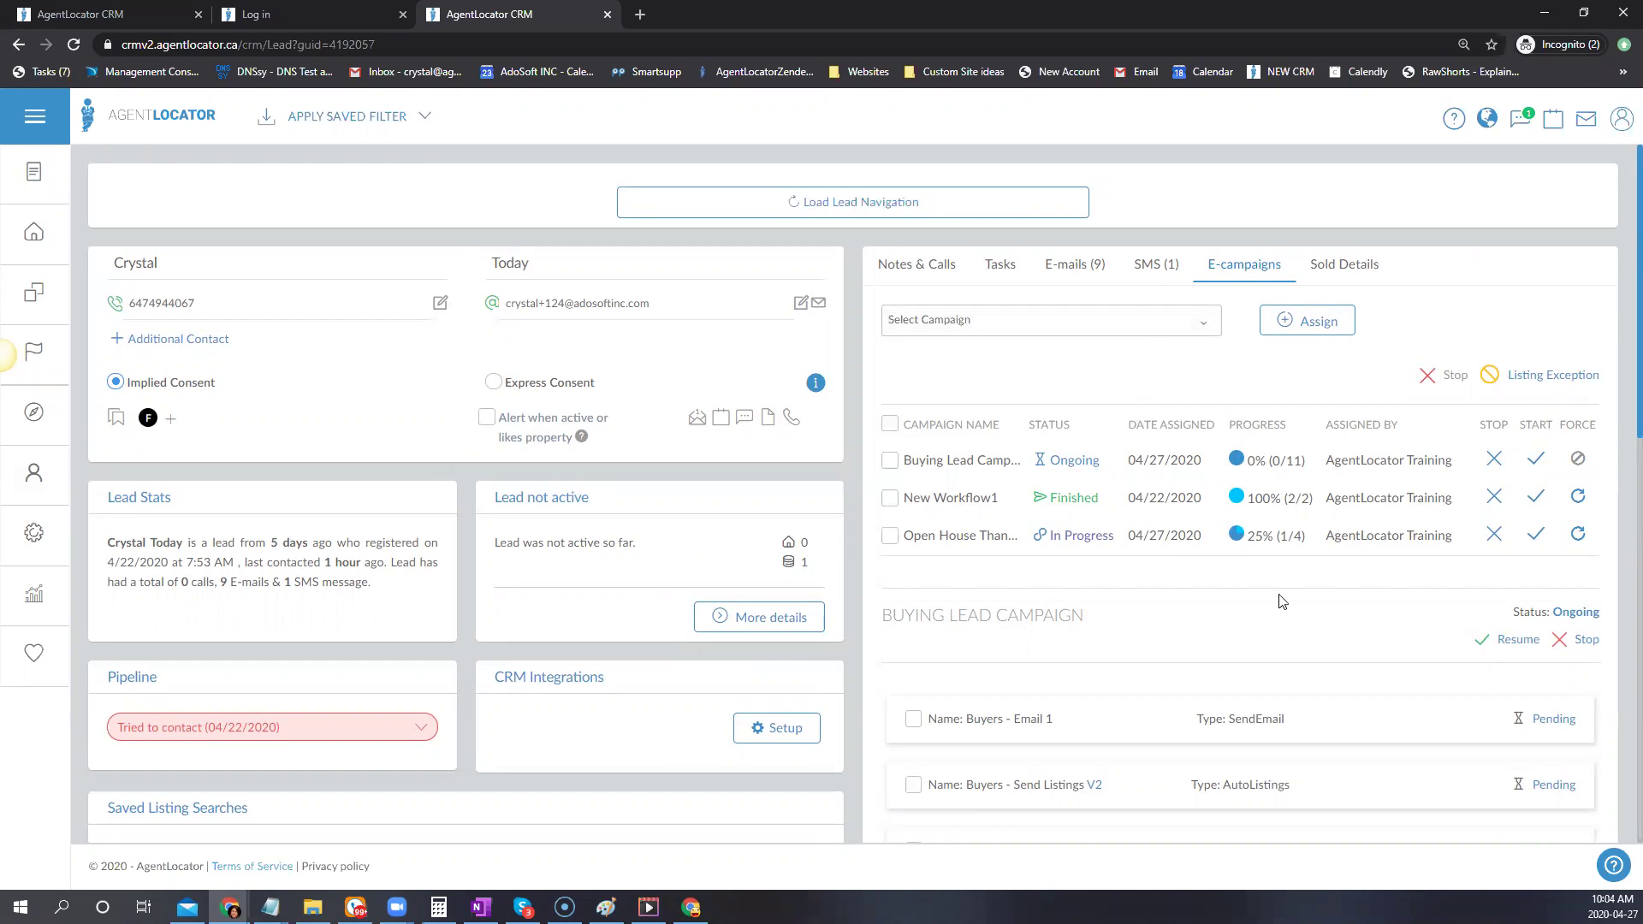
Check the delivered 'Thank you for Visiting our Open House' e-mail, then return to the Leads list
{"action": "left_click", "coordinate": [1083, 263]}
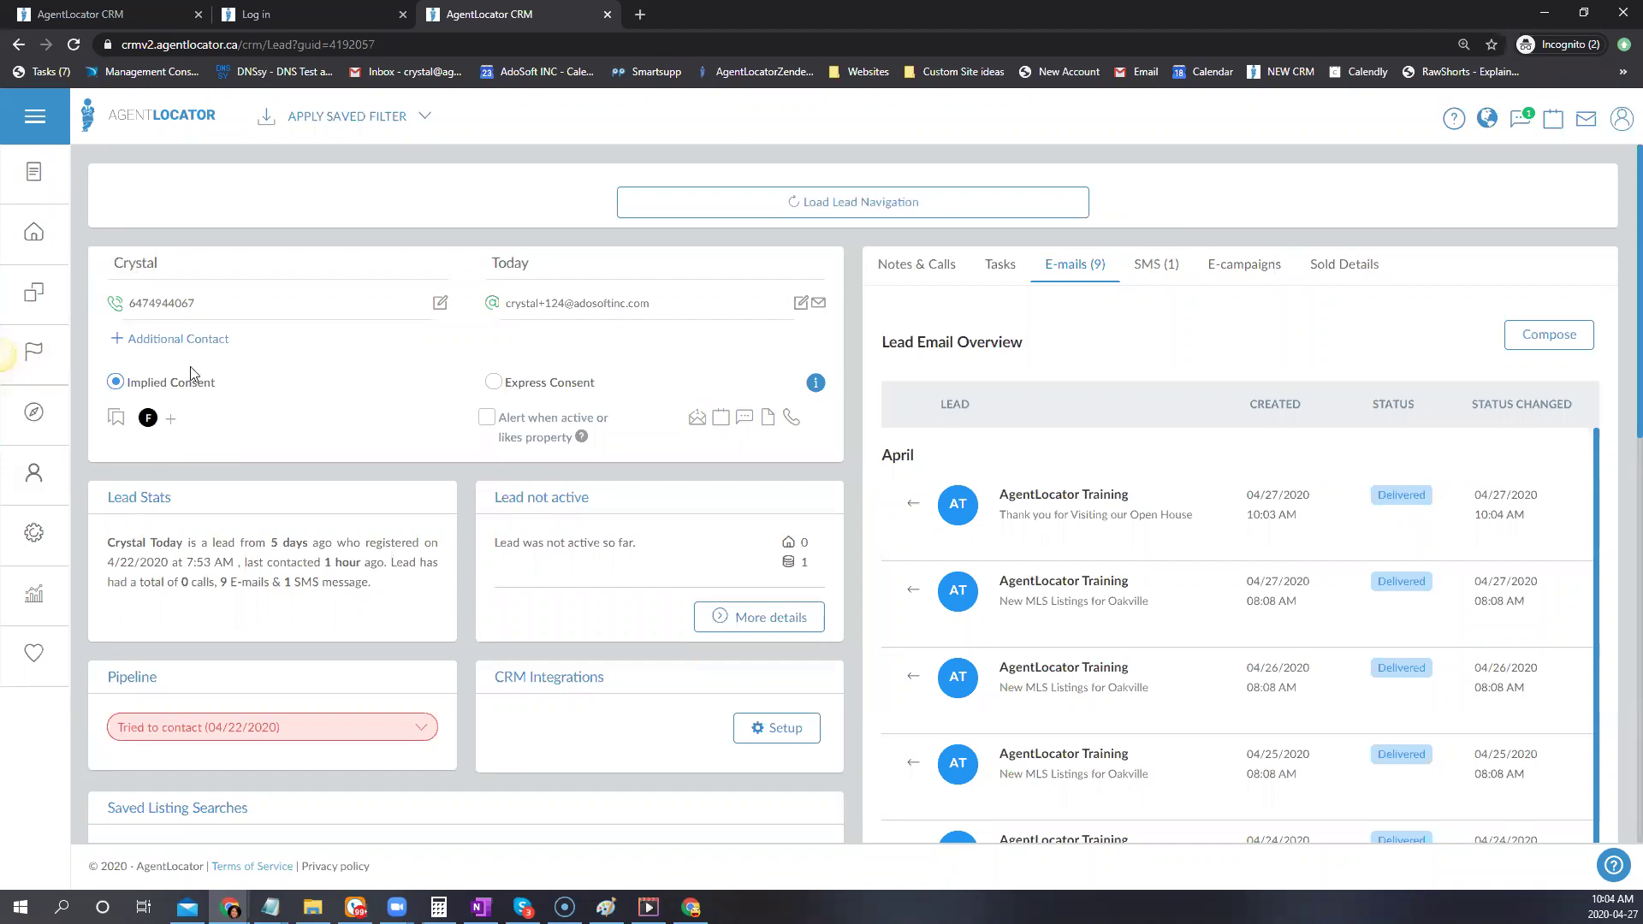
{"action": "left_click", "coordinate": [37, 233]}
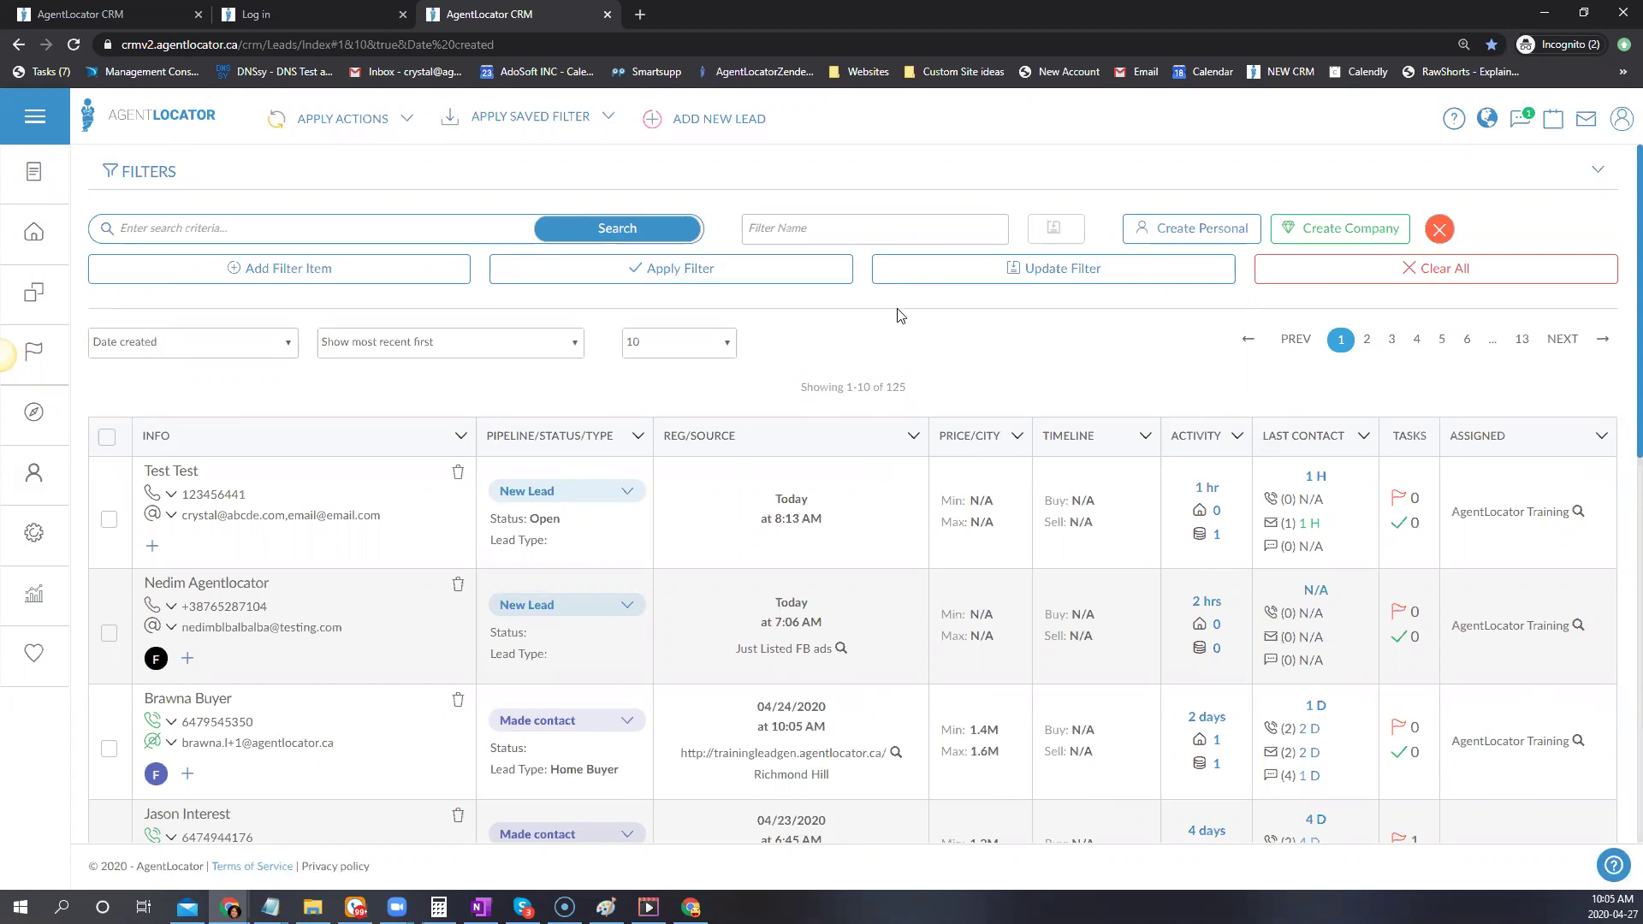
Add a Campaigns filter for Open House Thank You for Visiting and apply it
{"action": "left_click", "coordinate": [231, 269]}
{"action": "left_click", "coordinate": [227, 271]}
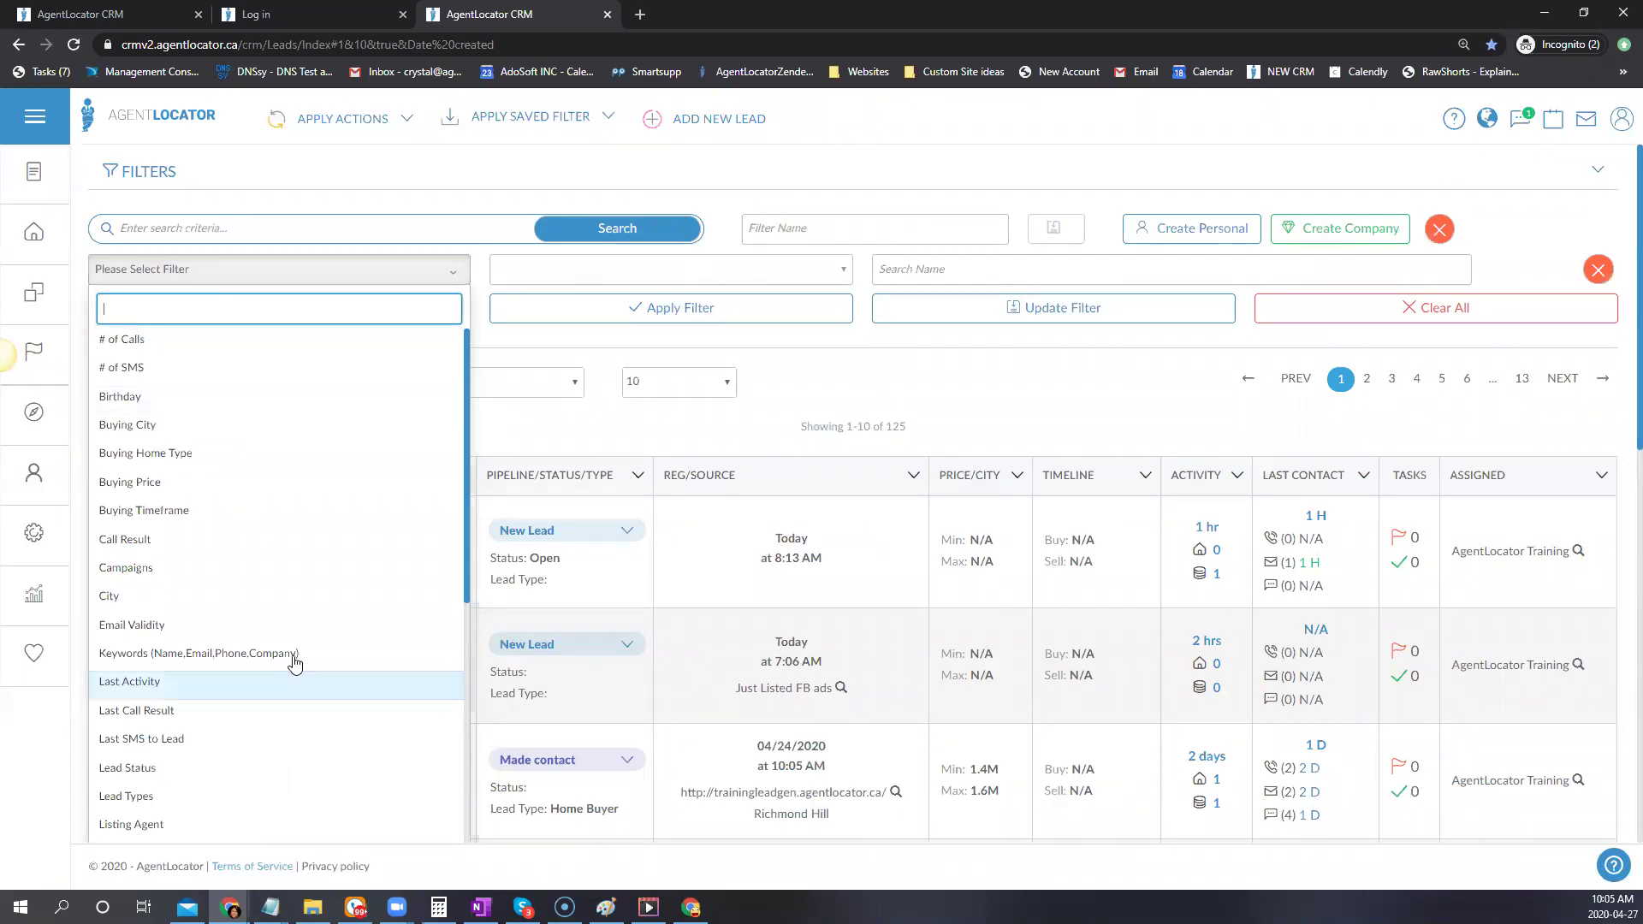
{"action": "left_click", "coordinate": [174, 570]}
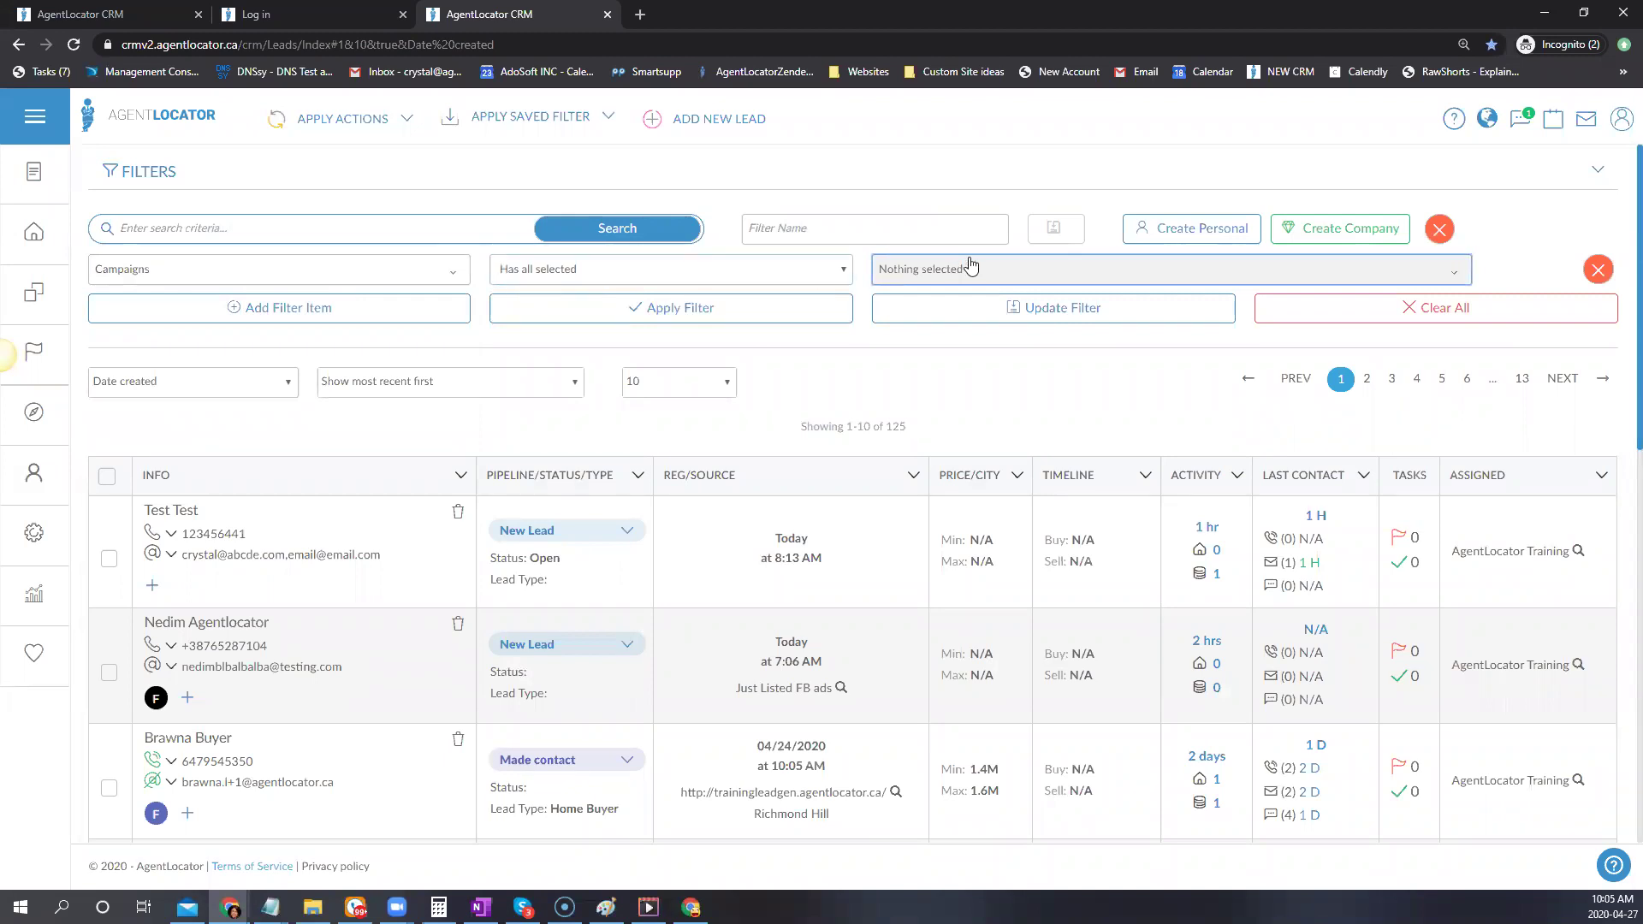
{"action": "left_click", "coordinate": [1003, 270]}
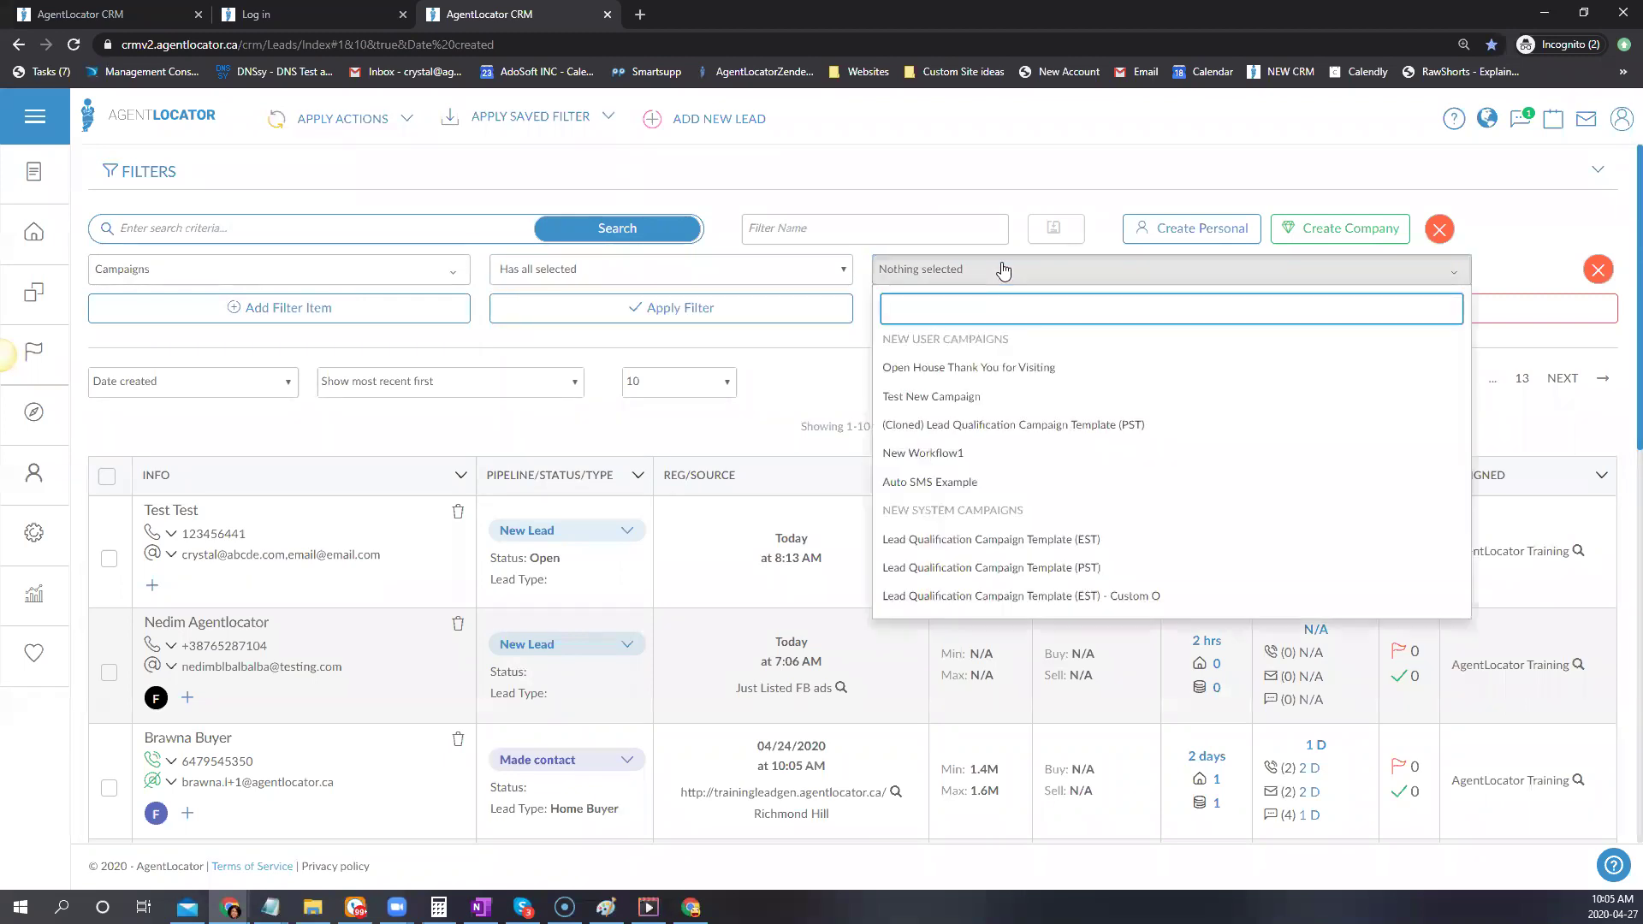
{"action": "left_click", "coordinate": [950, 369]}
{"action": "left_click", "coordinate": [845, 390]}
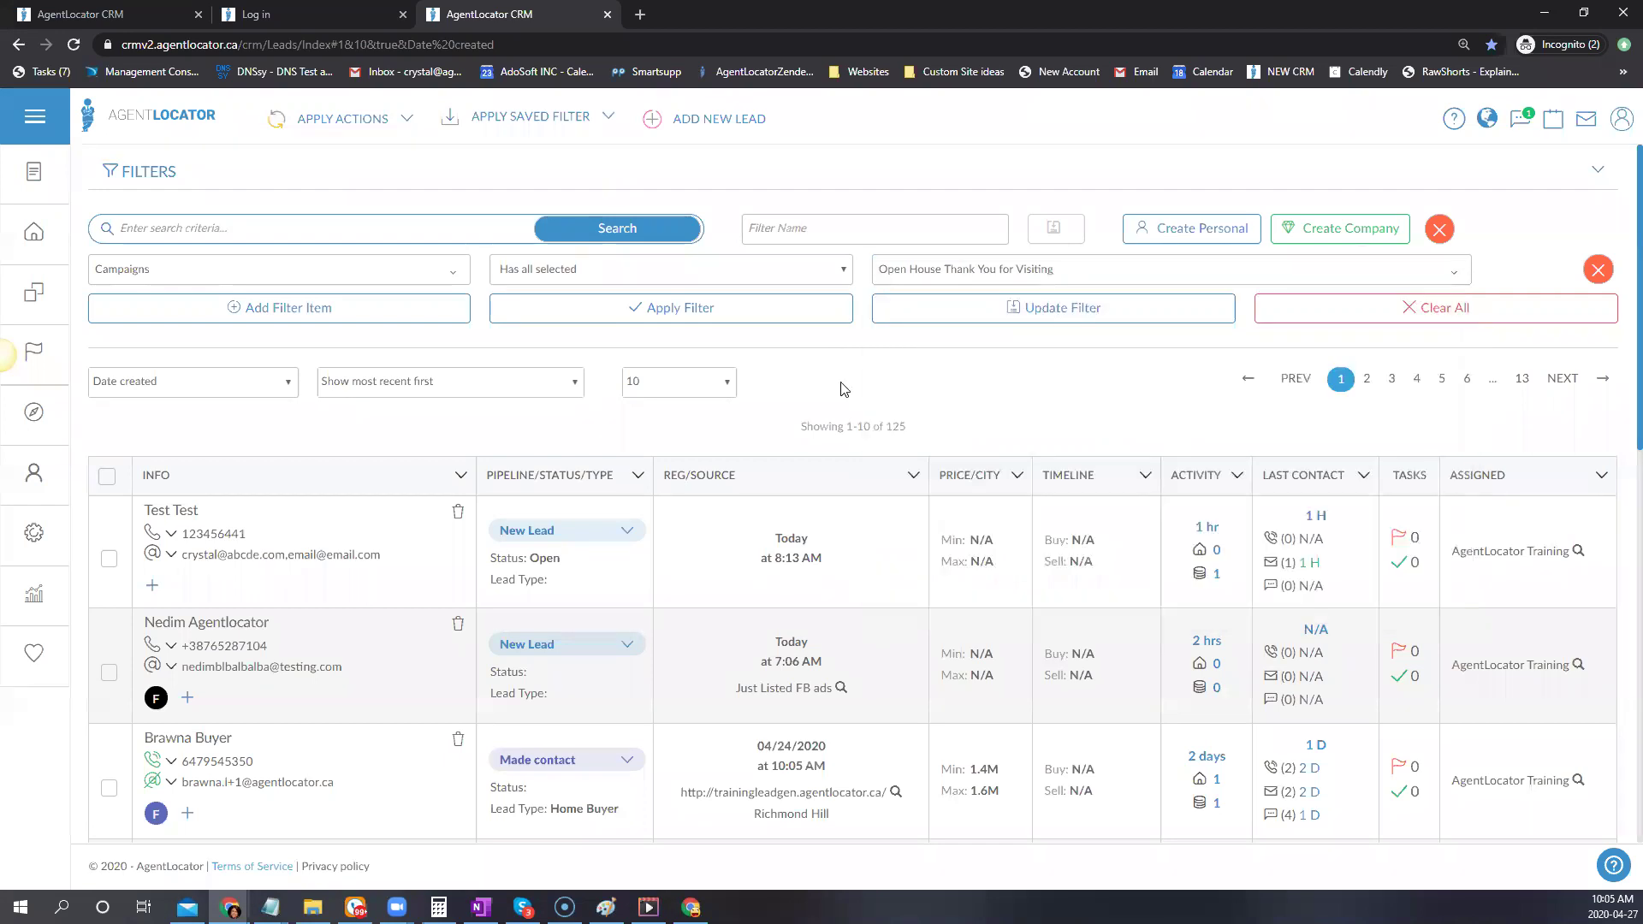
{"action": "left_click", "coordinate": [734, 307]}
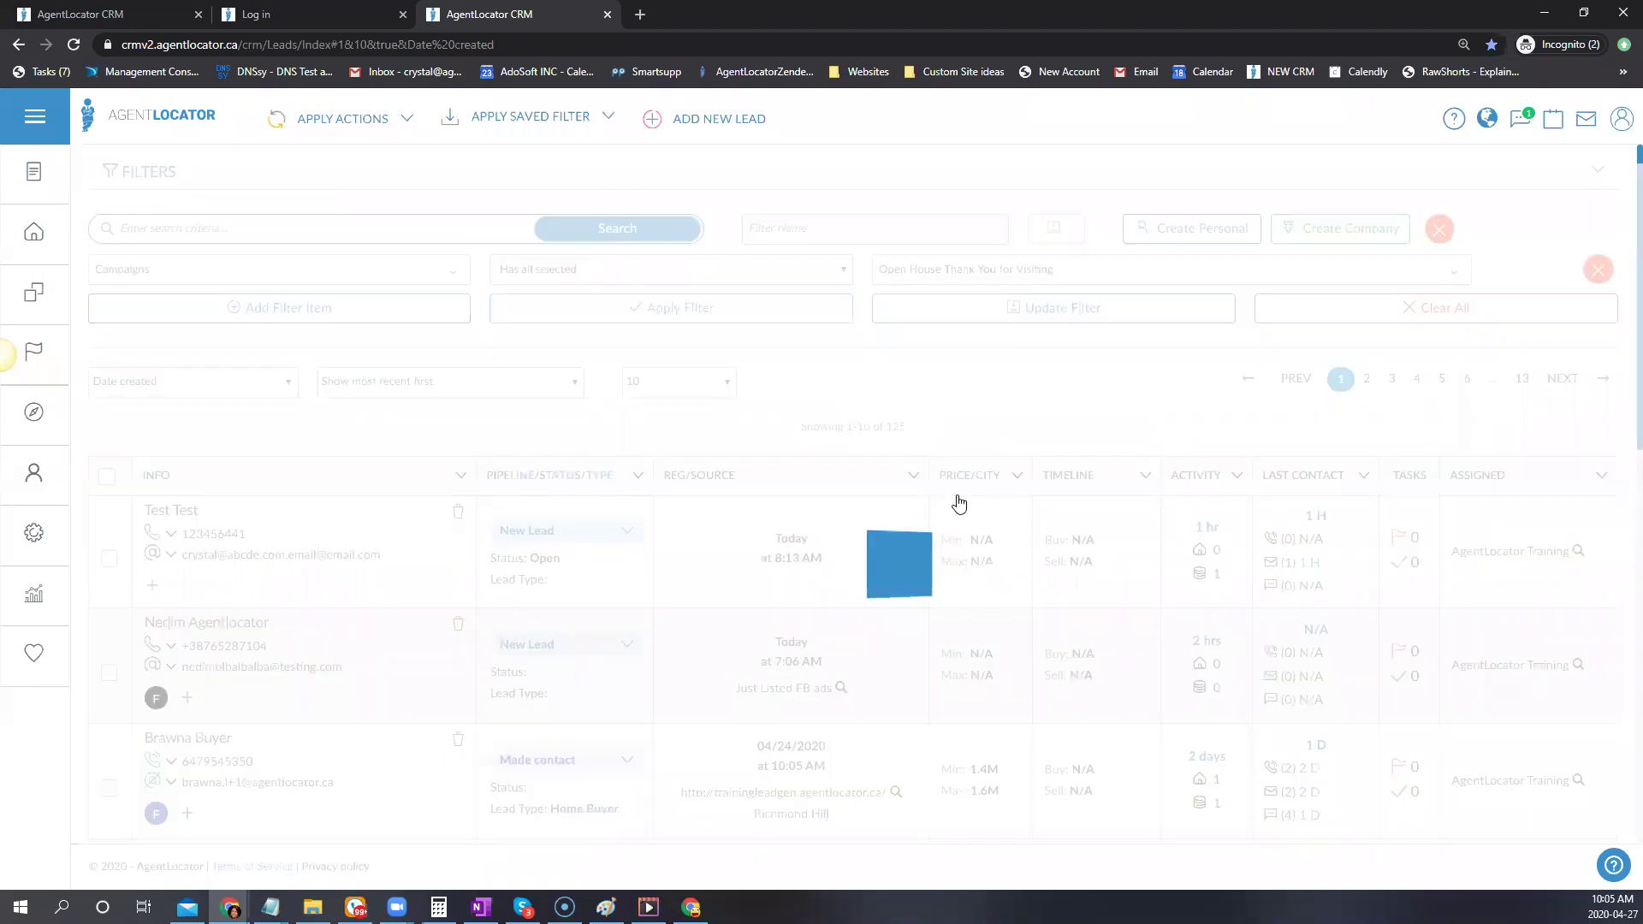
{"action": "scroll", "coordinate": [946, 469], "scroll_direction": "down", "scroll_amount": 3}
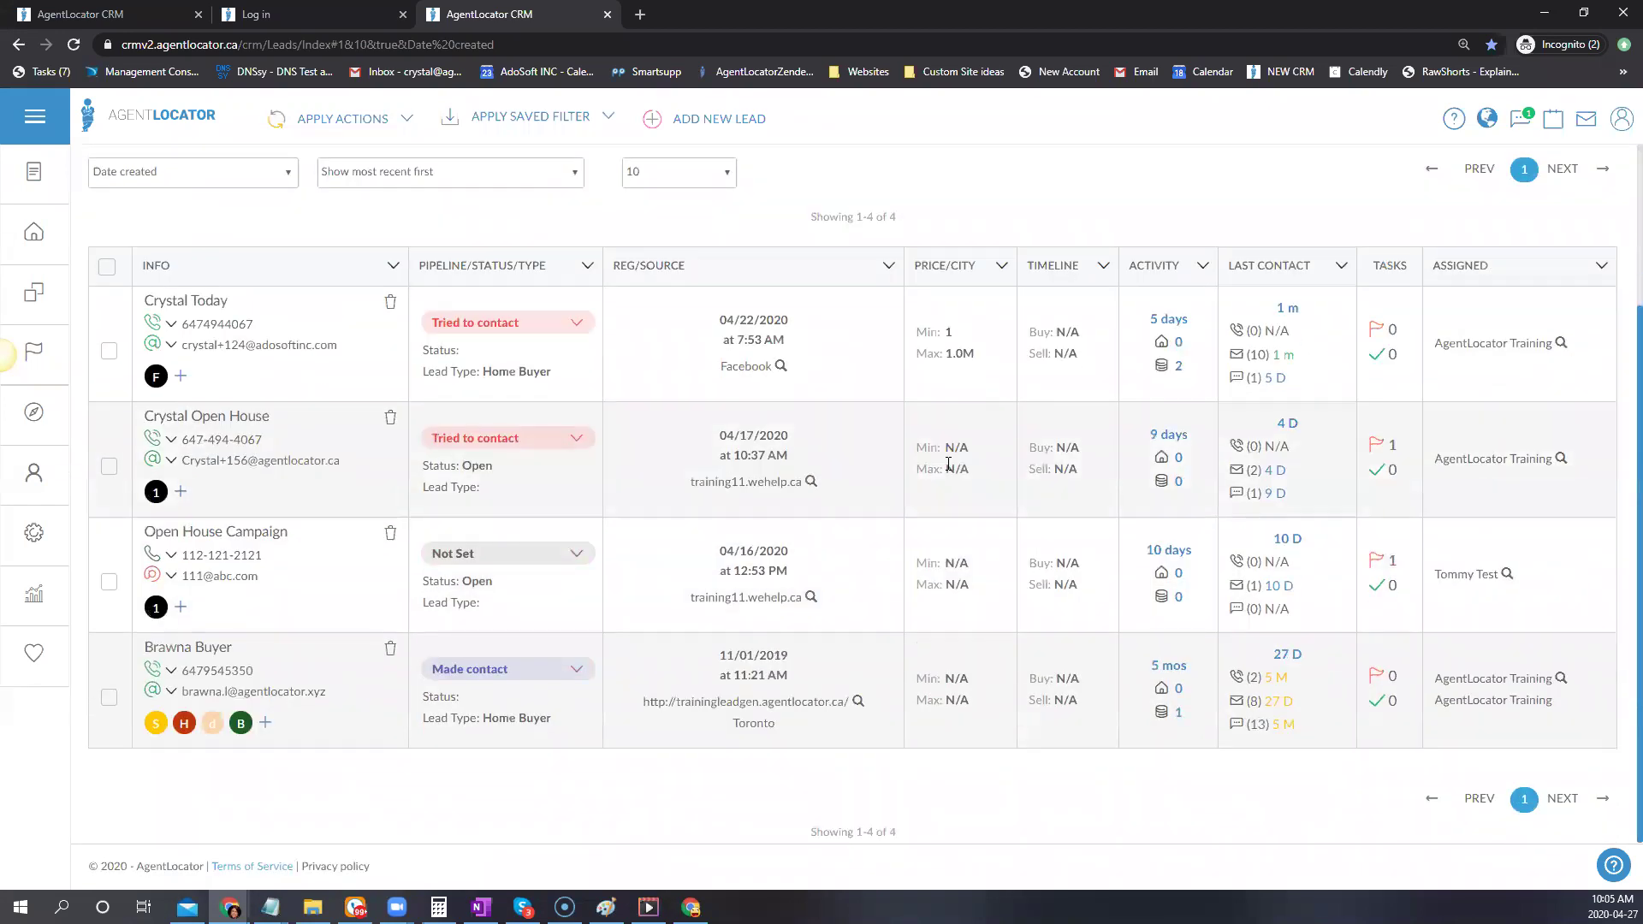
{"action": "scroll", "coordinate": [726, 479], "scroll_direction": "up", "scroll_amount": 3}
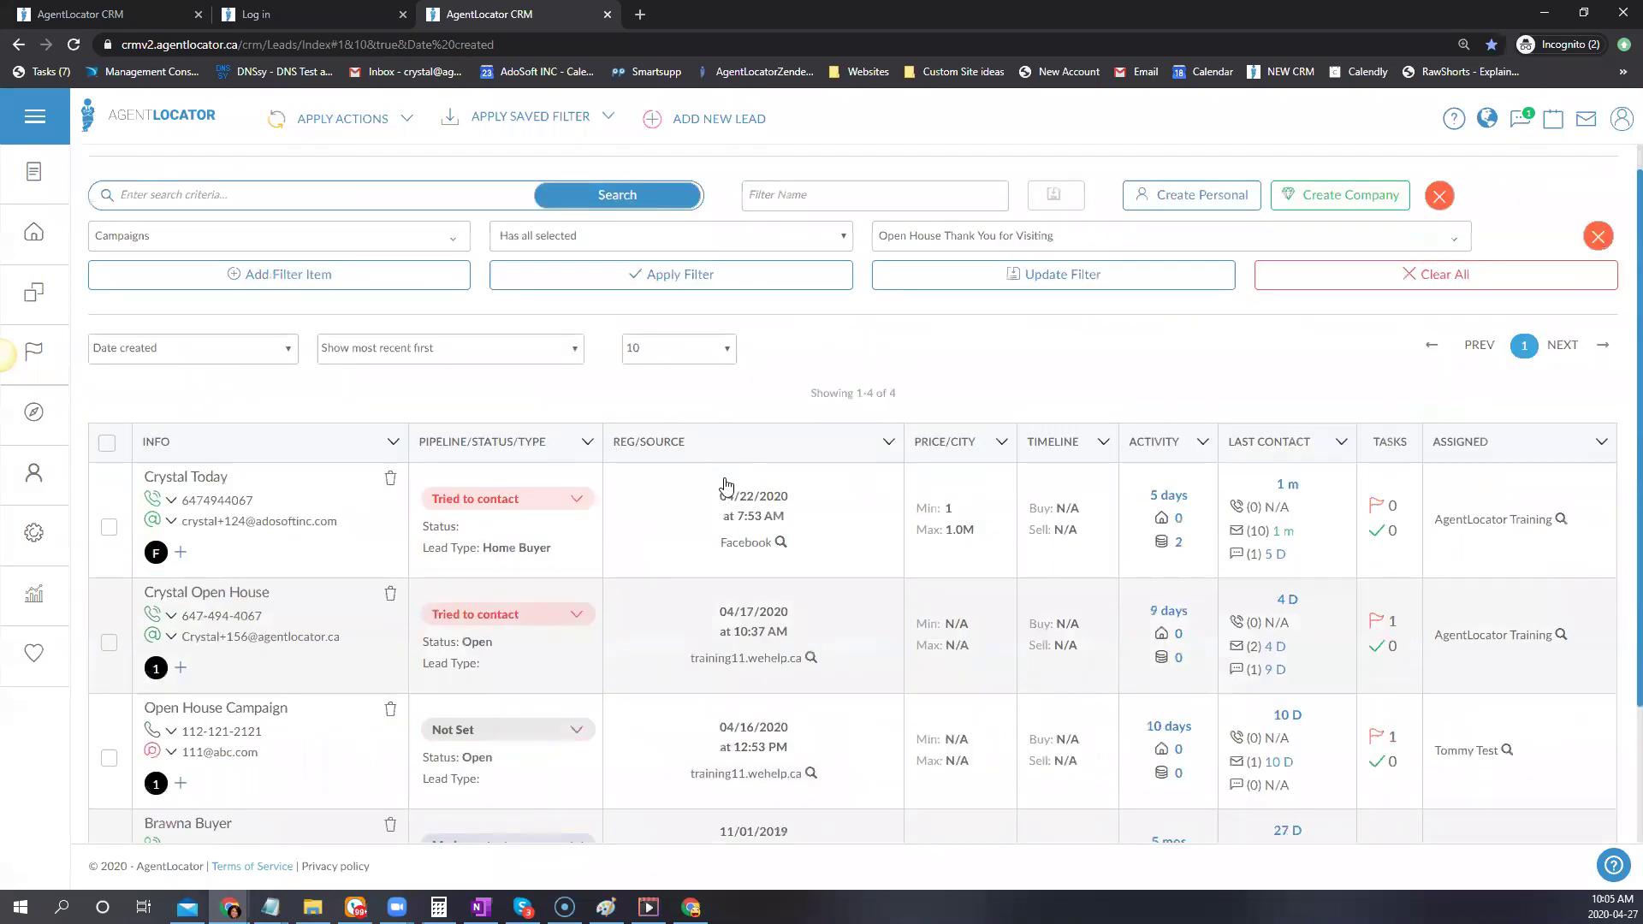
Add Test New Campaign to the campaign filter alongside Open House Thank You for Visiting
{"action": "left_click", "coordinate": [701, 269]}
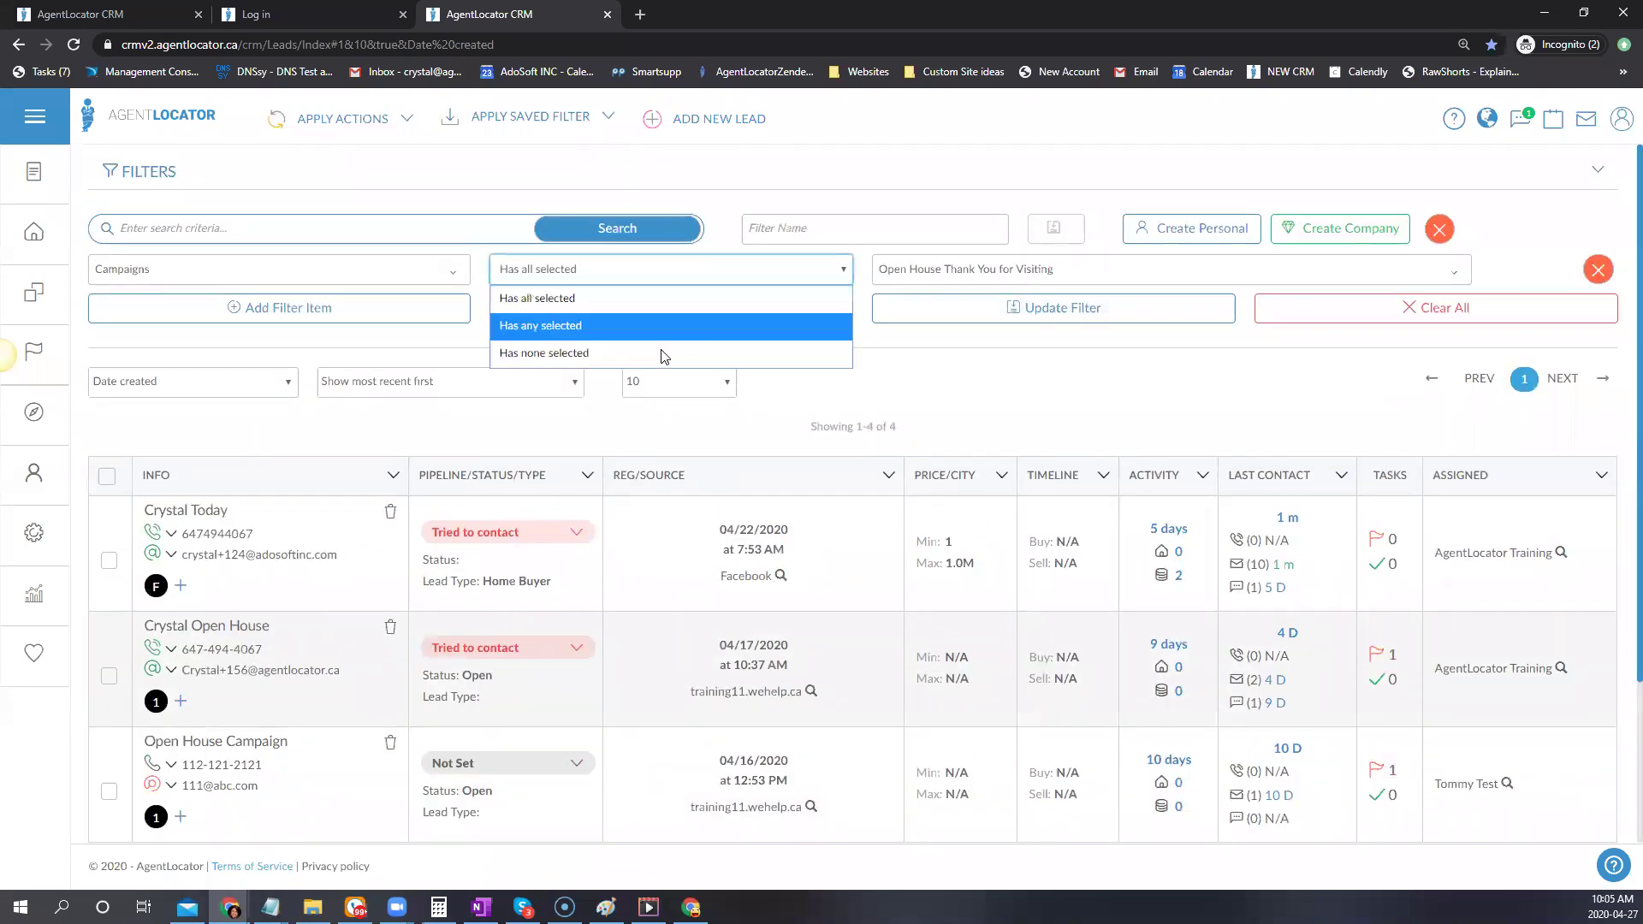
{"action": "left_click", "coordinate": [561, 327]}
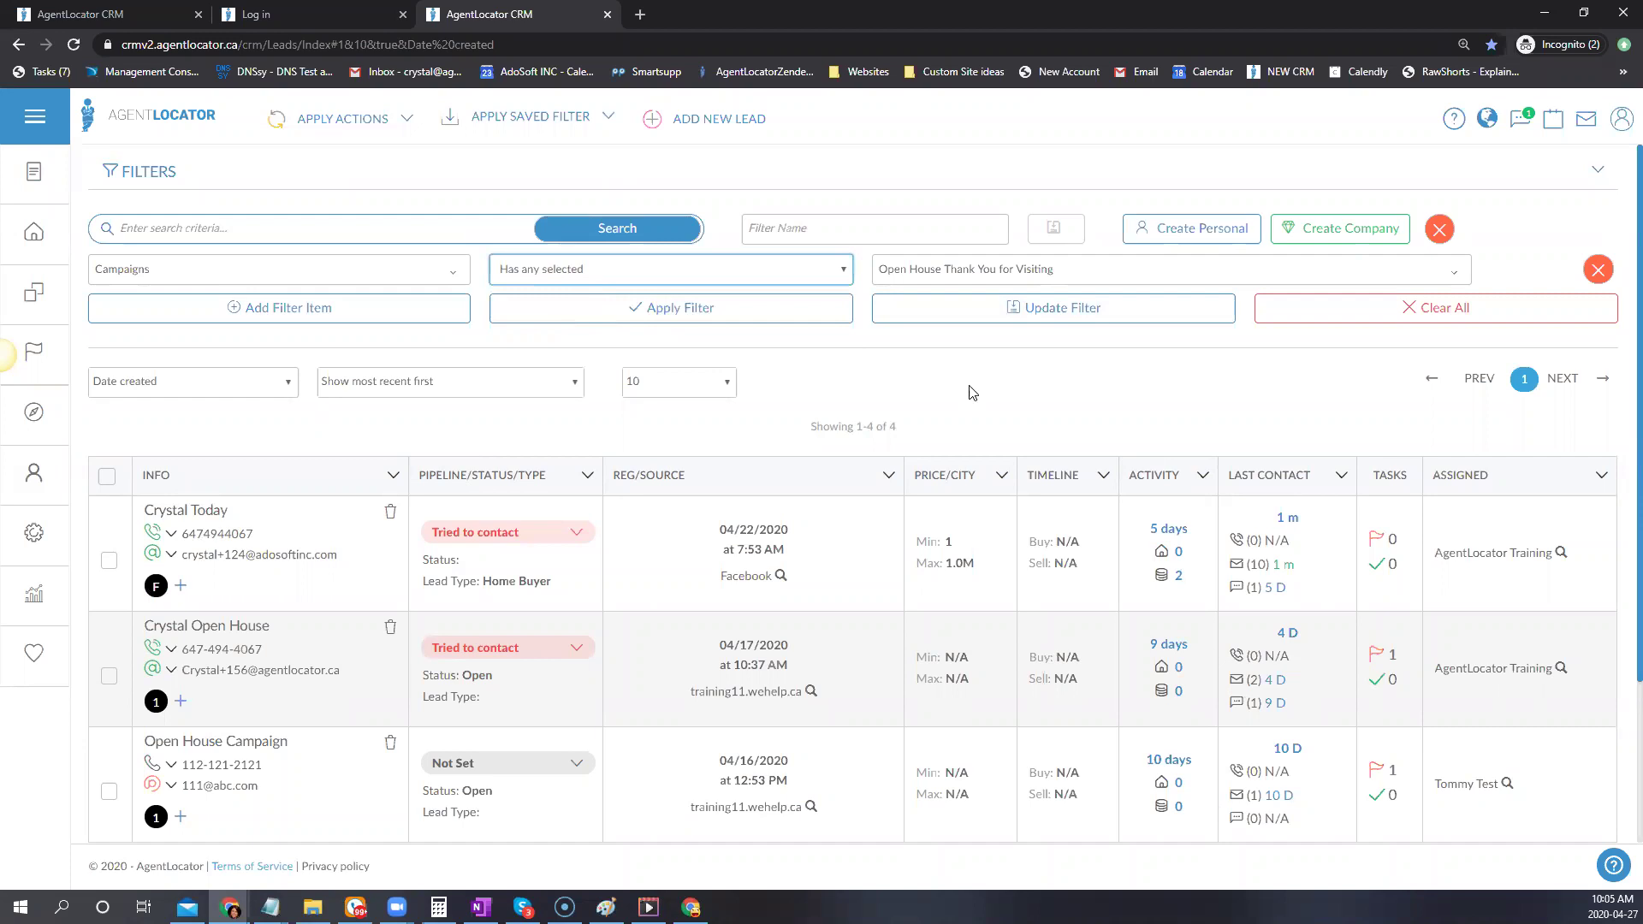
{"action": "left_click", "coordinate": [673, 276]}
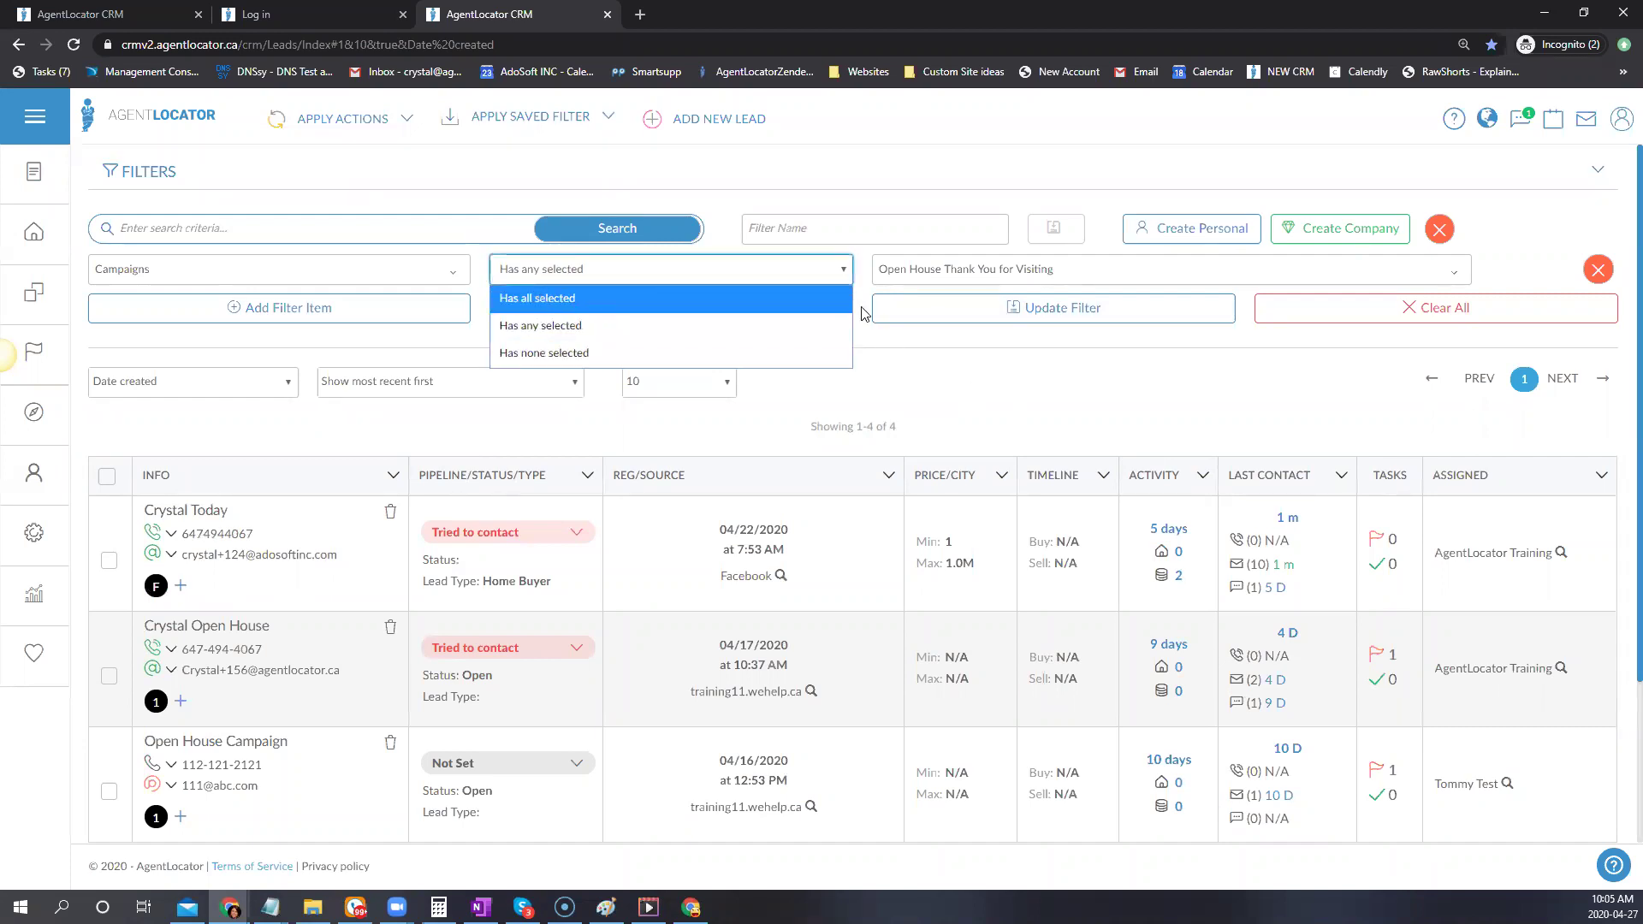
{"action": "left_click", "coordinate": [525, 328]}
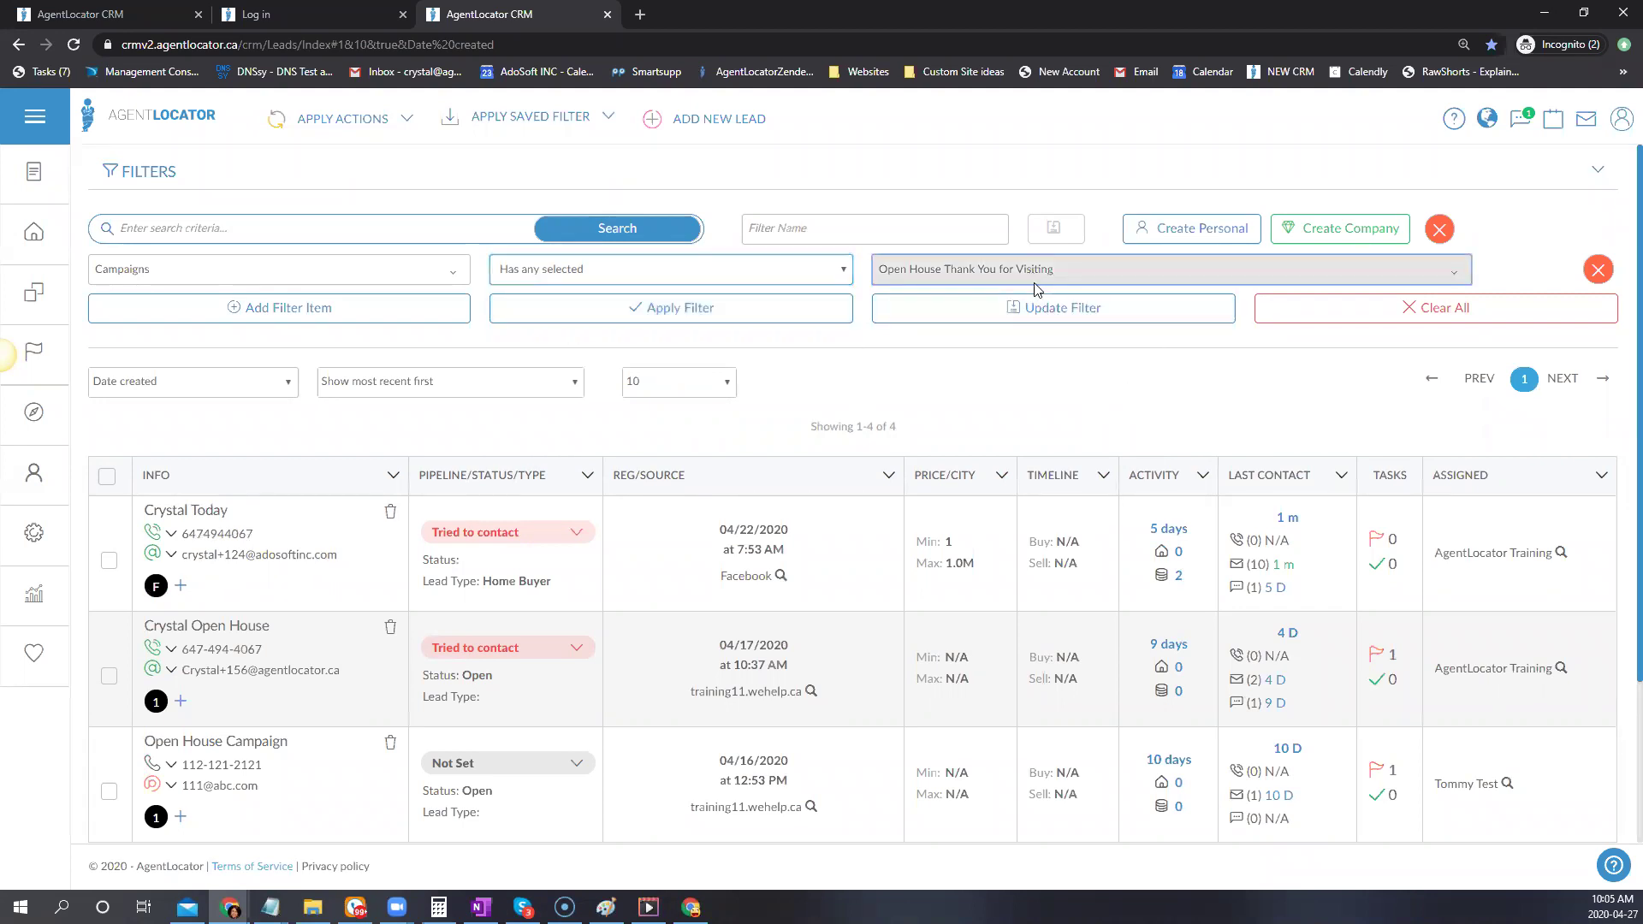
{"action": "left_click", "coordinate": [993, 269]}
{"action": "left_click", "coordinate": [941, 396]}
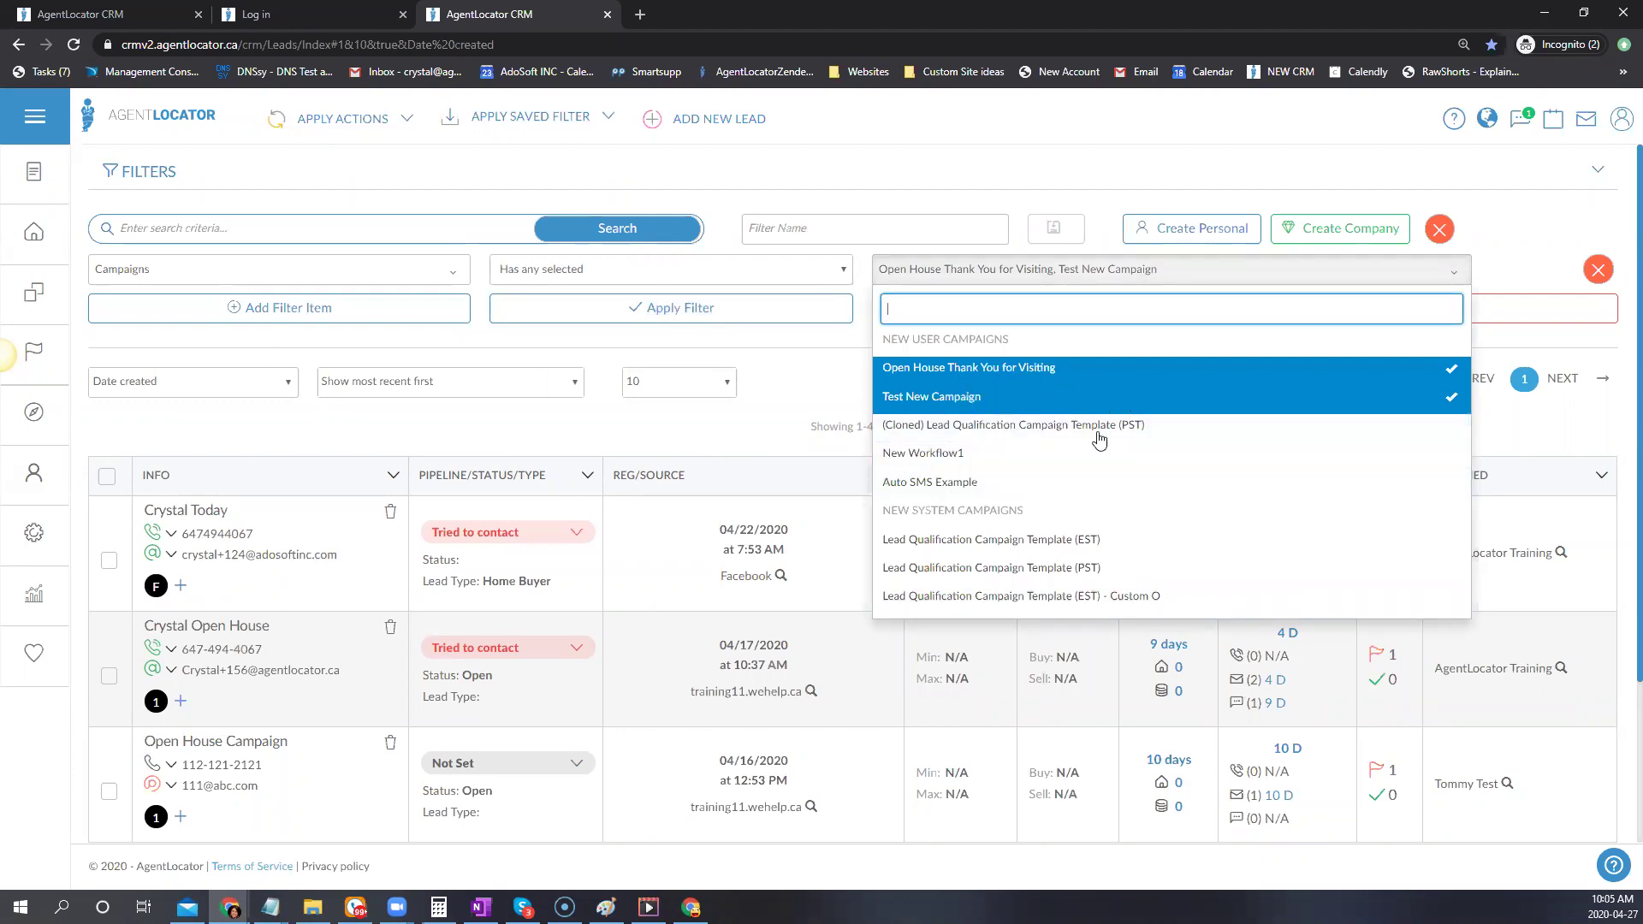
Set the match rule to 'Has none selected', reapply for 118 leads, and select the page's leads
{"action": "left_click", "coordinate": [781, 279]}
{"action": "left_click", "coordinate": [622, 354]}
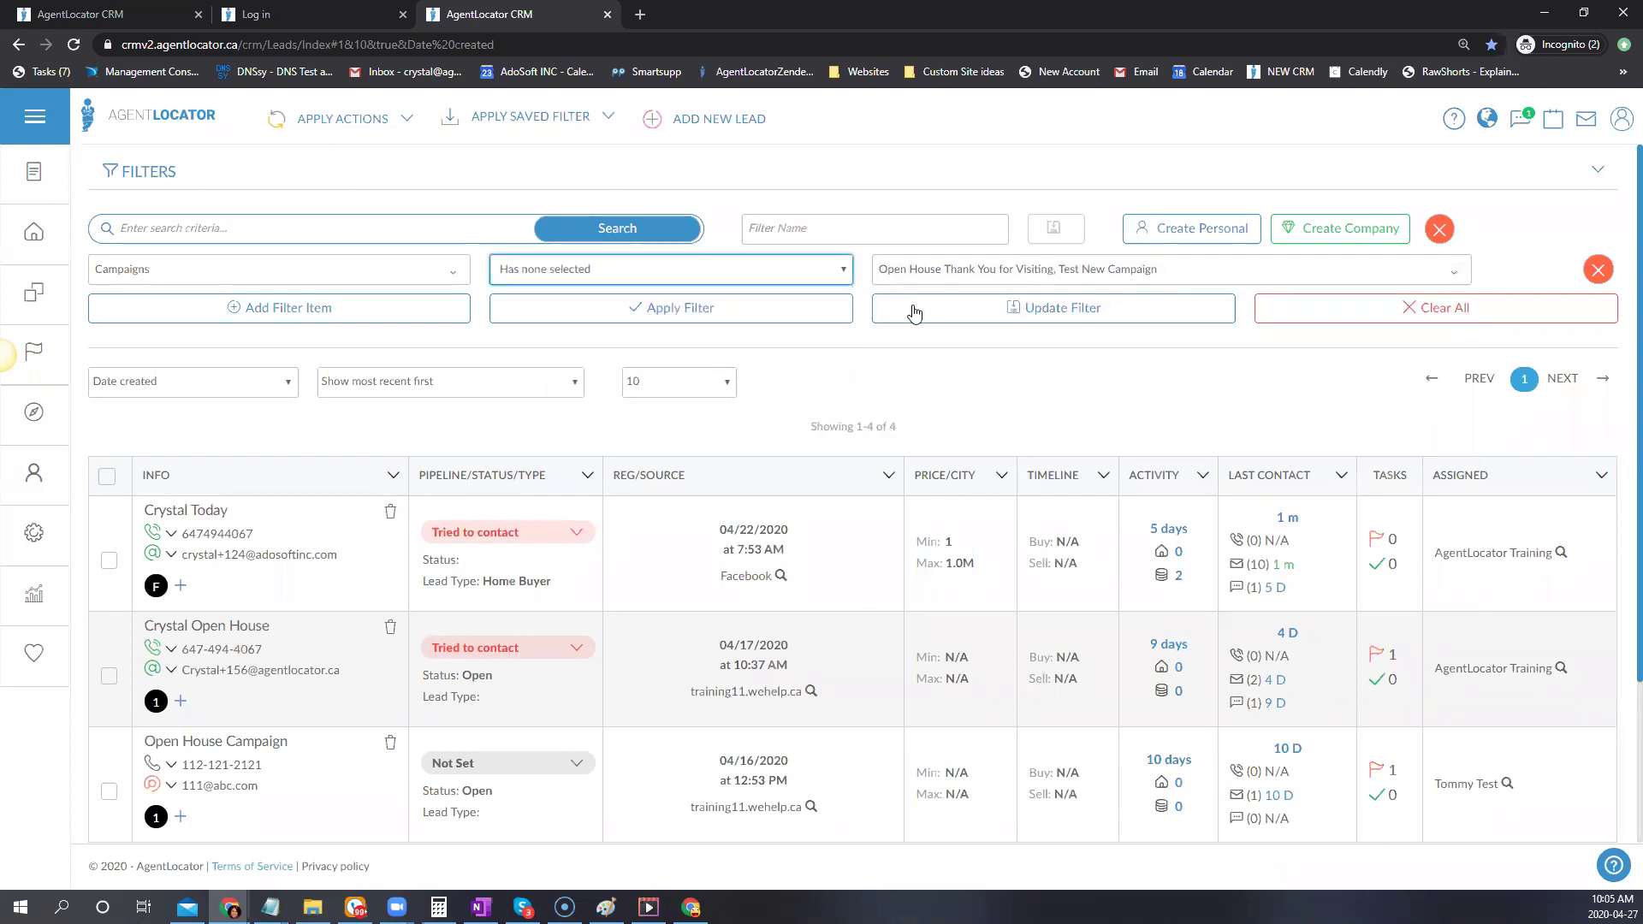
{"action": "left_click", "coordinate": [1230, 310]}
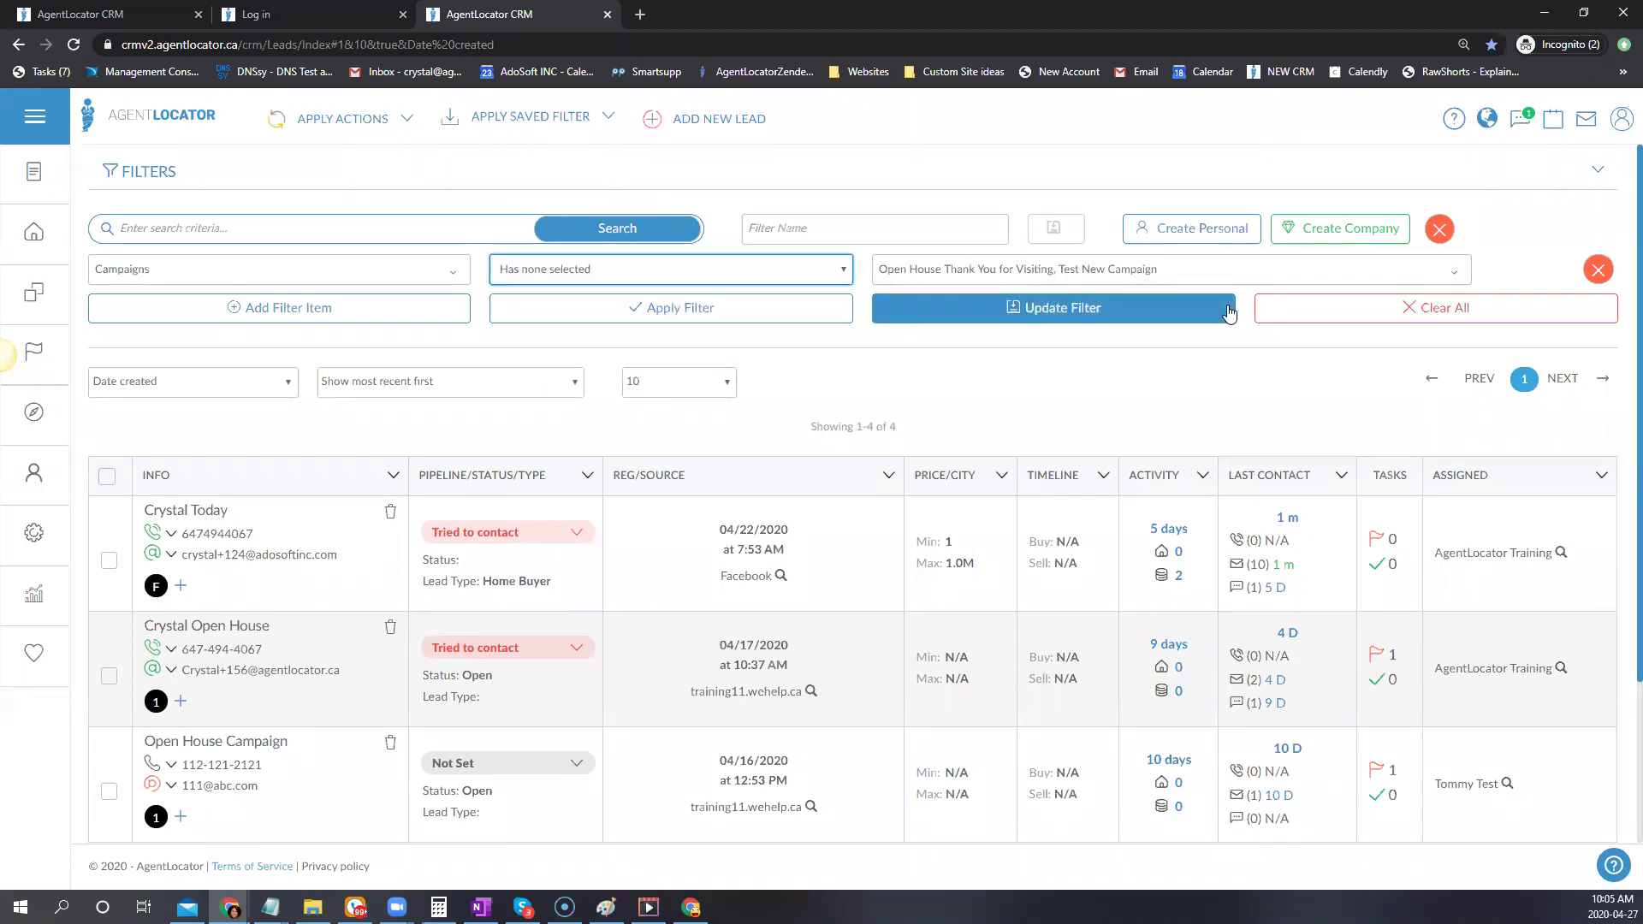
{"action": "left_click", "coordinate": [1000, 282]}
{"action": "left_click", "coordinate": [1000, 280]}
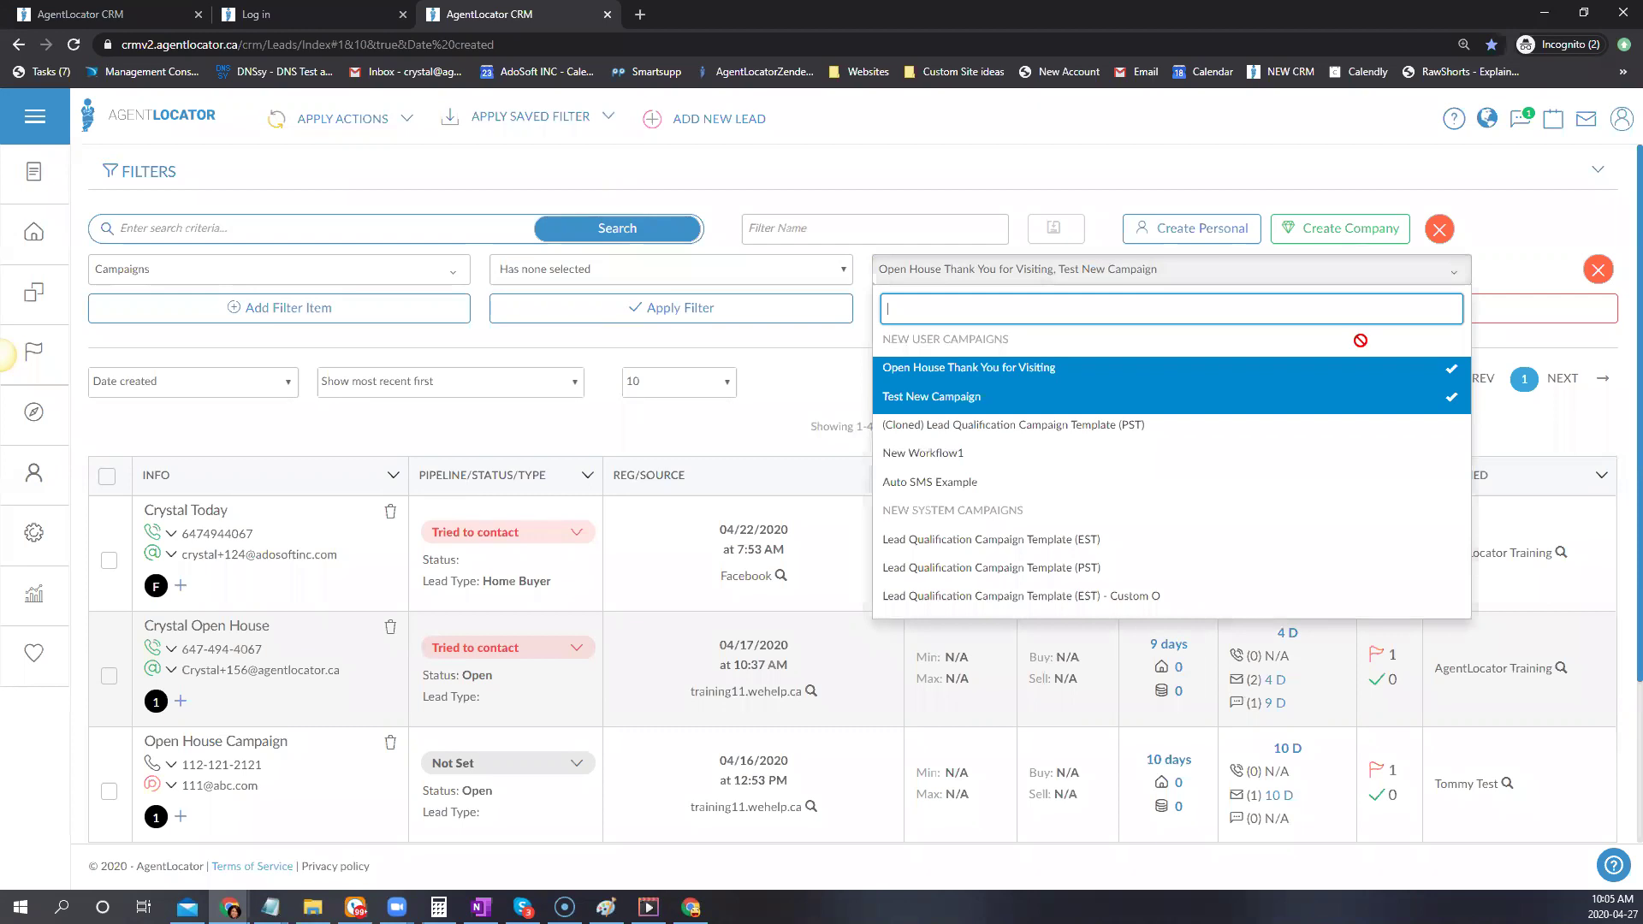
{"action": "left_click", "coordinate": [508, 220]}
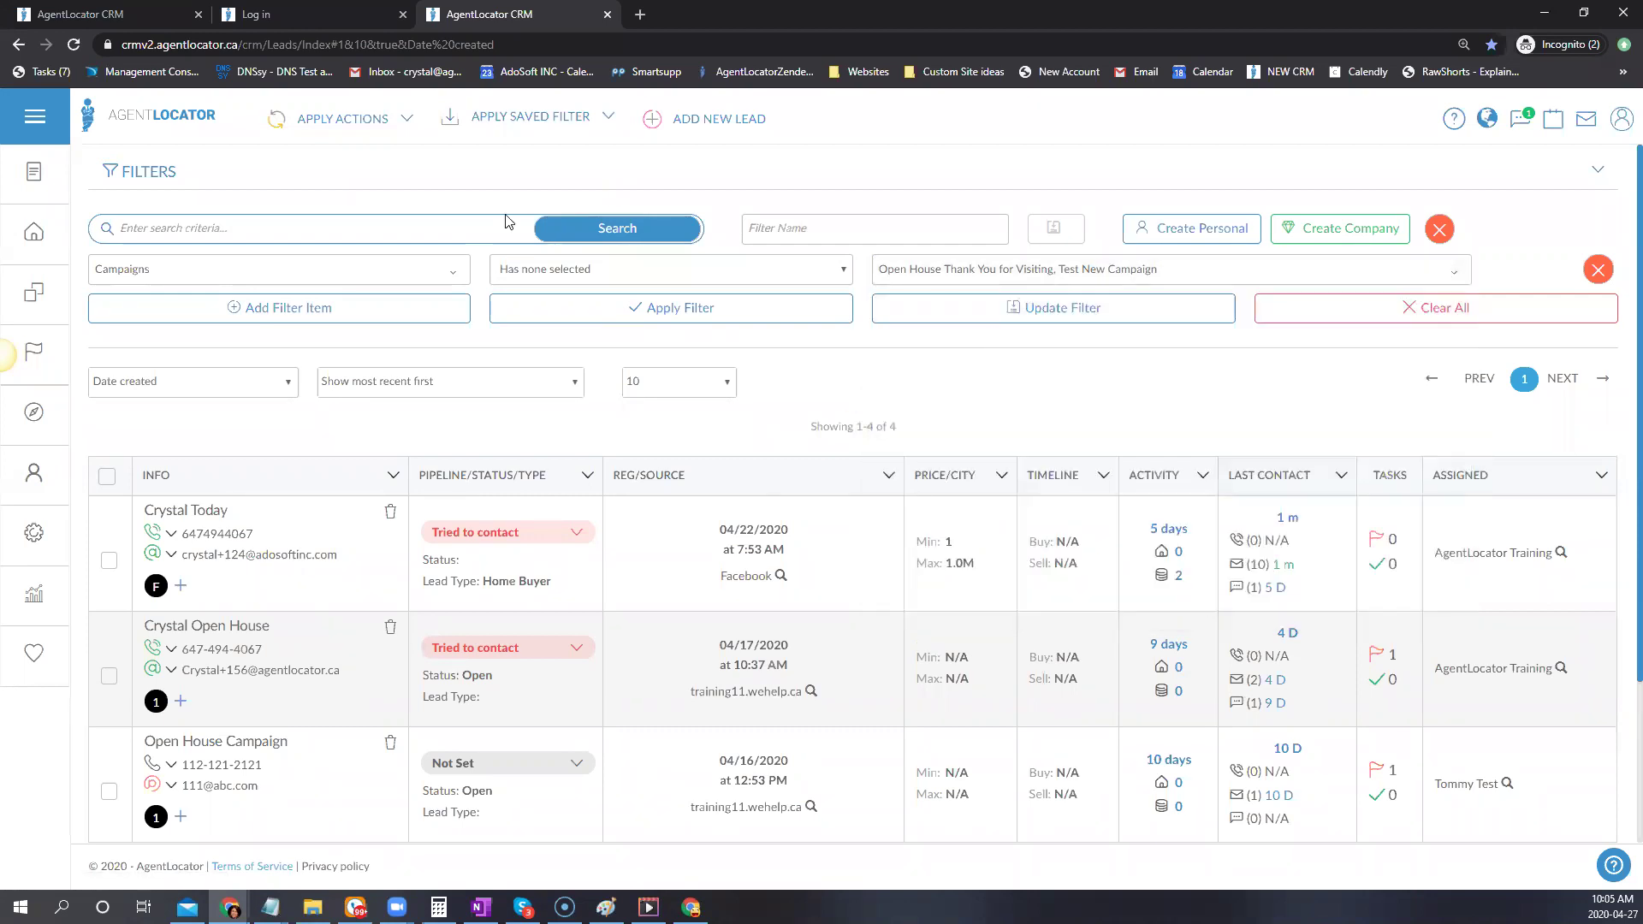
{"action": "left_click", "coordinate": [702, 315]}
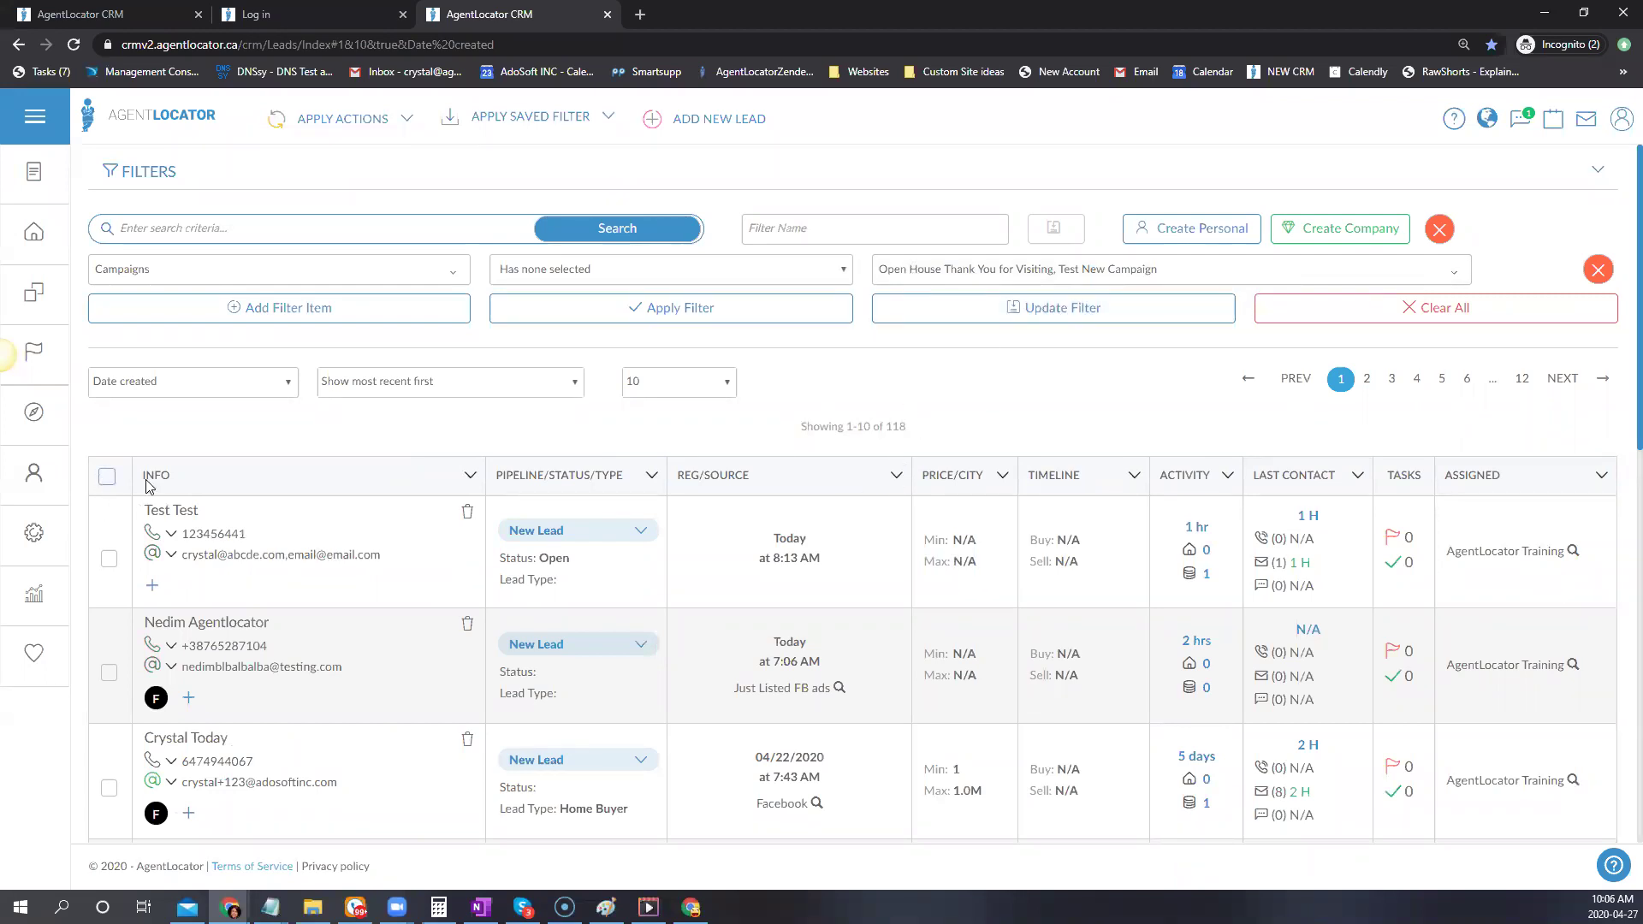
{"action": "left_click", "coordinate": [106, 475]}
Mass-assign the Open House Thank You for Visiting campaign to all 118 filtered leads
{"action": "left_click", "coordinate": [924, 463]}
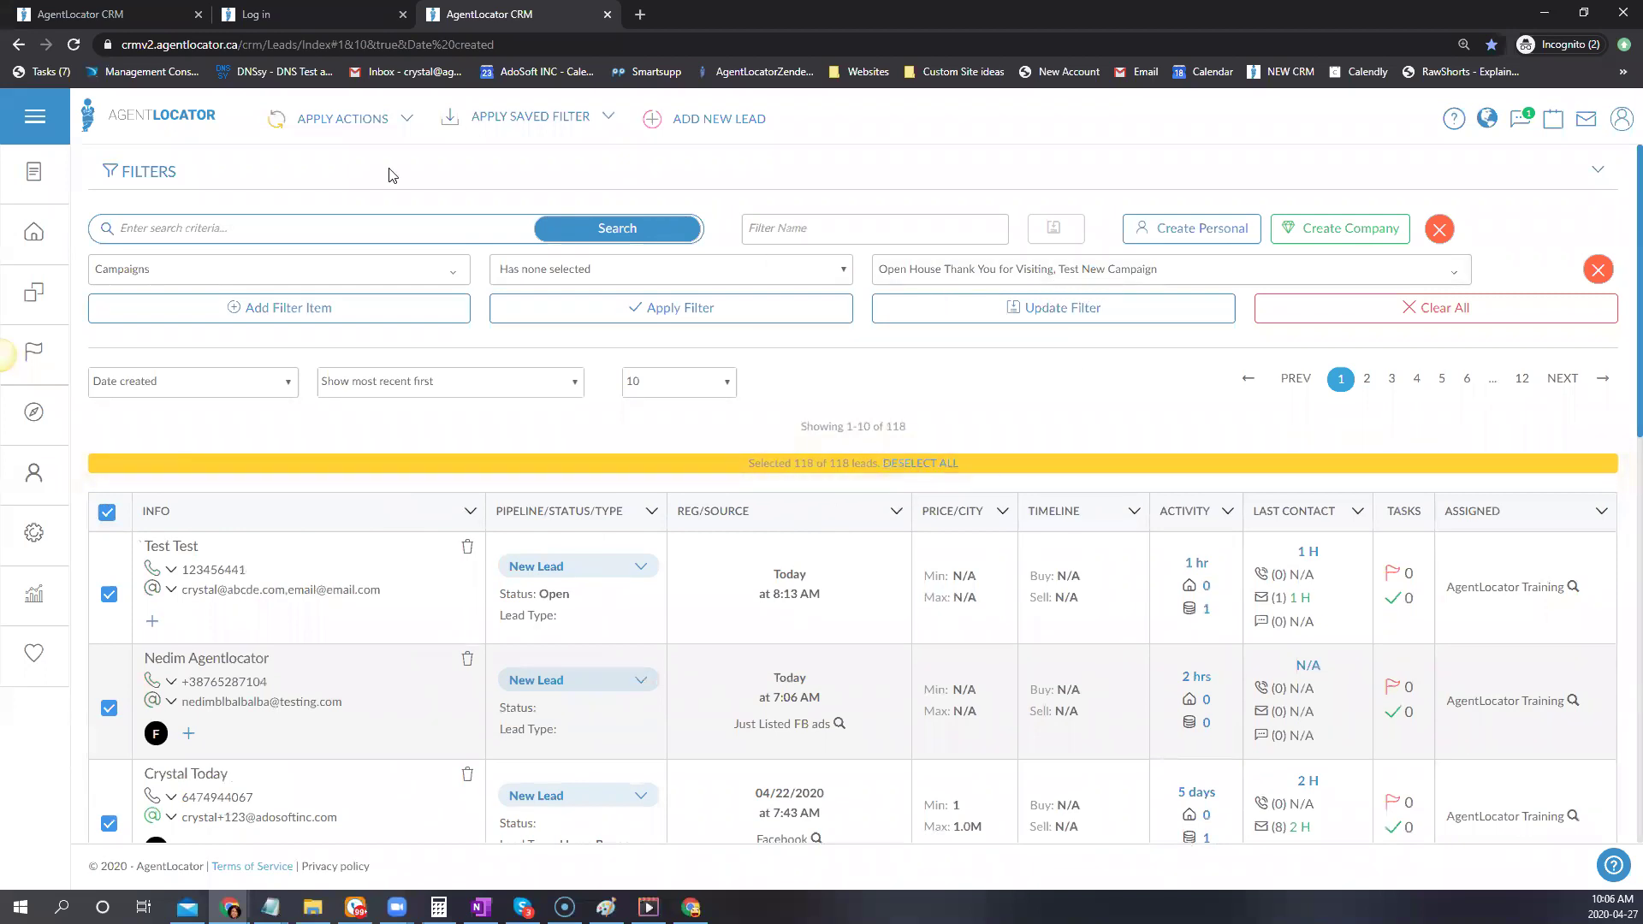
{"action": "left_click", "coordinate": [383, 124]}
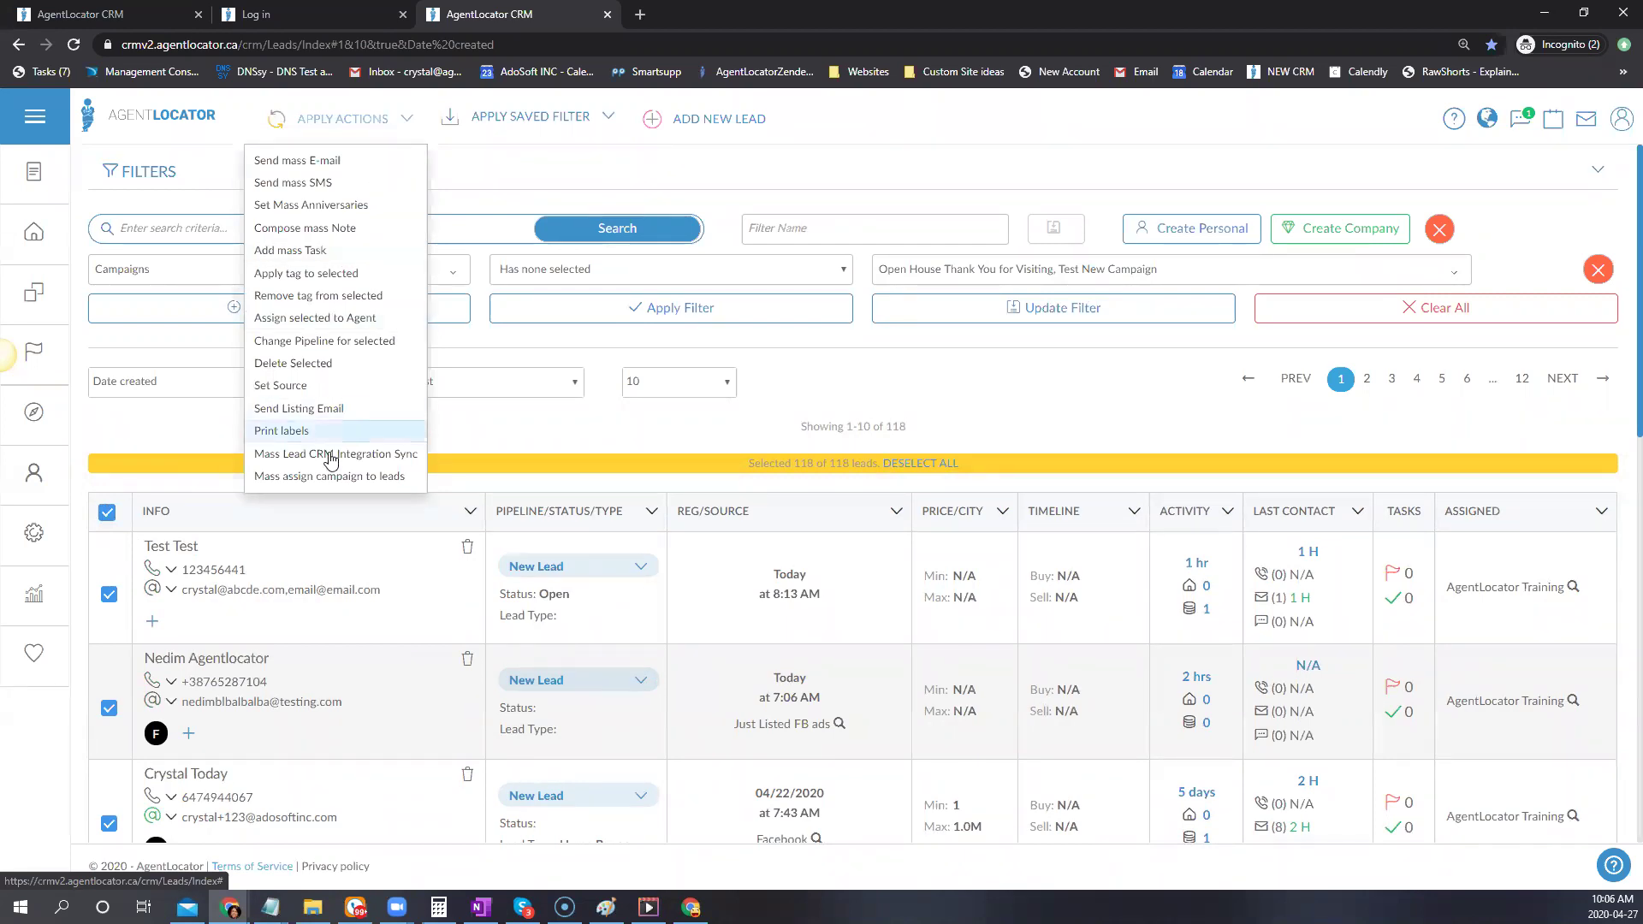
{"action": "left_click", "coordinate": [401, 477]}
{"action": "left_click", "coordinate": [625, 221]}
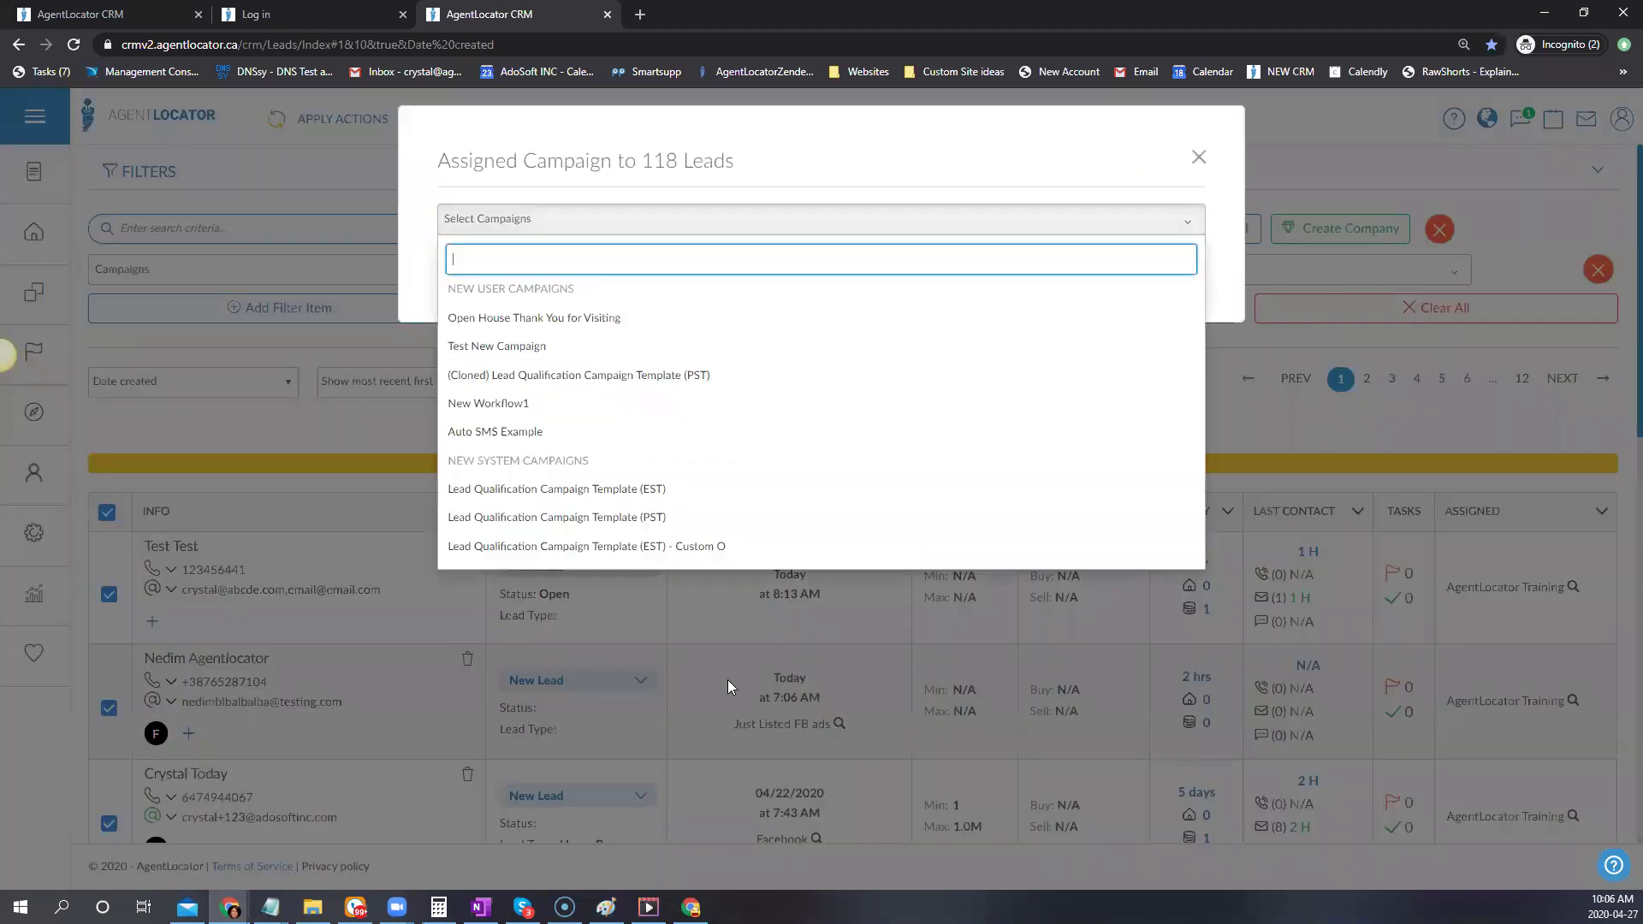
{"action": "left_click", "coordinate": [557, 318]}
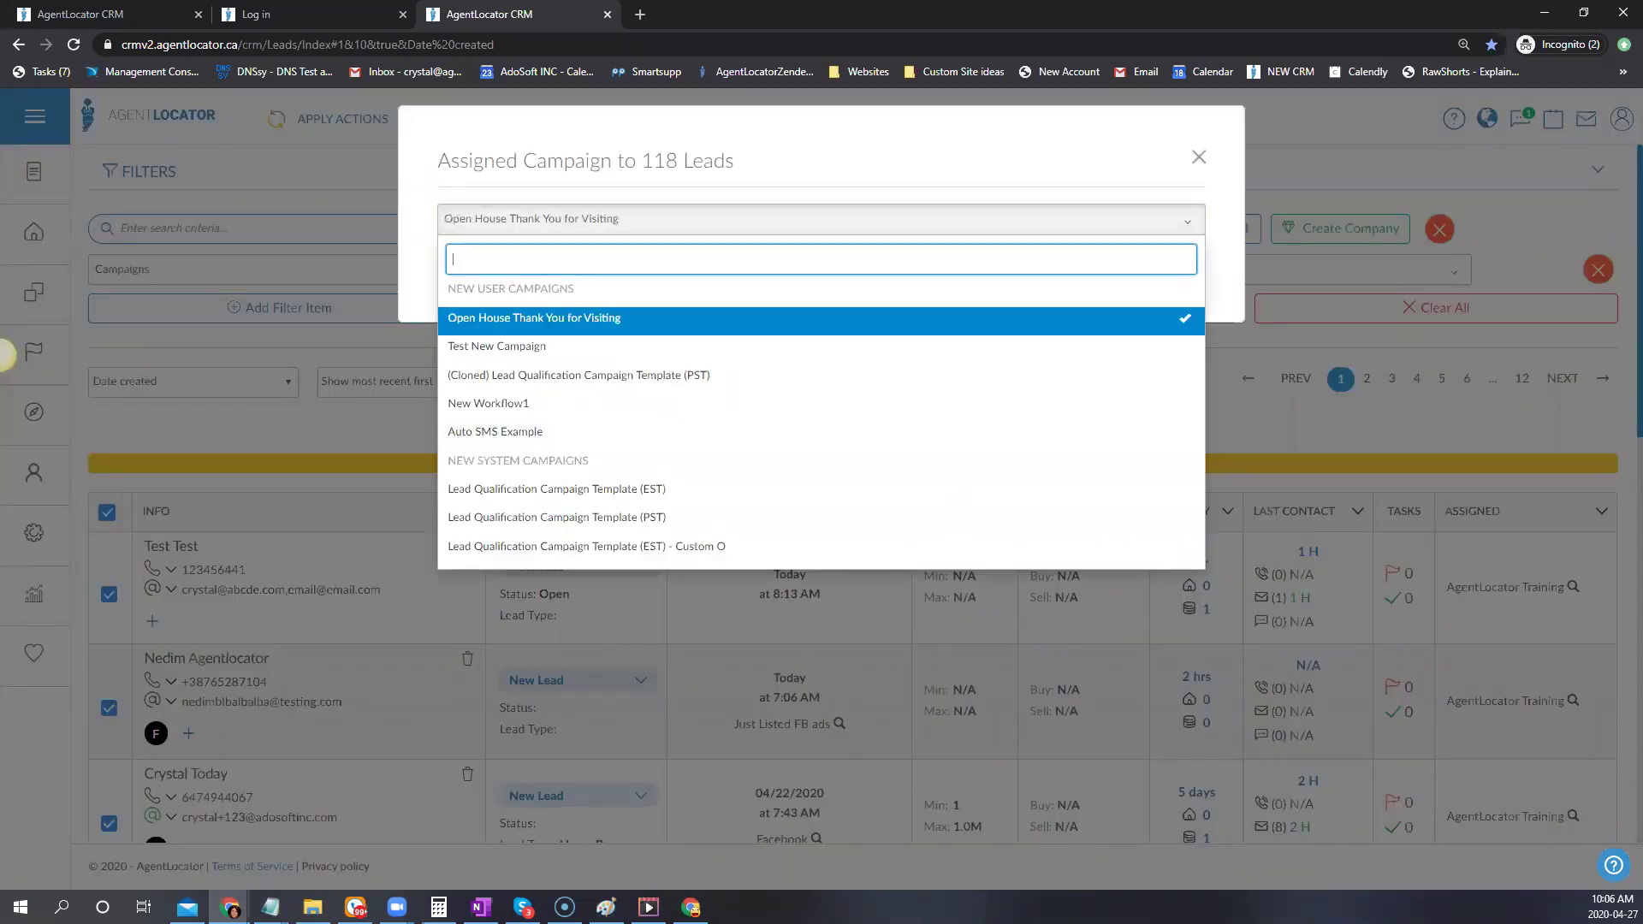
{"action": "left_click", "coordinate": [1148, 187]}
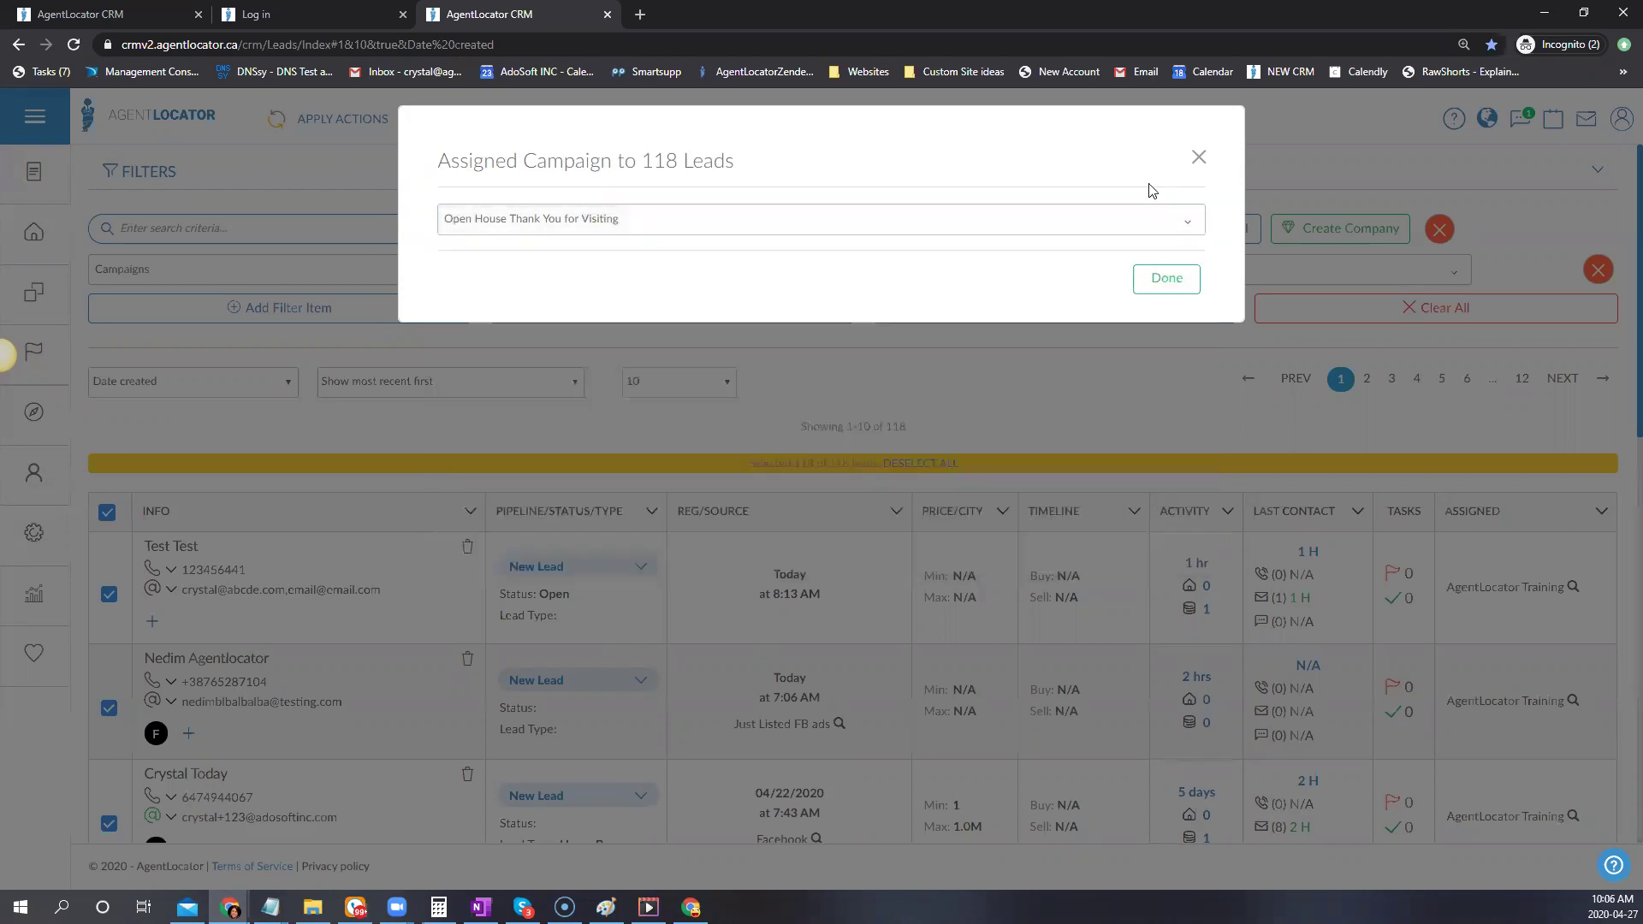
{"action": "left_click", "coordinate": [1140, 284]}
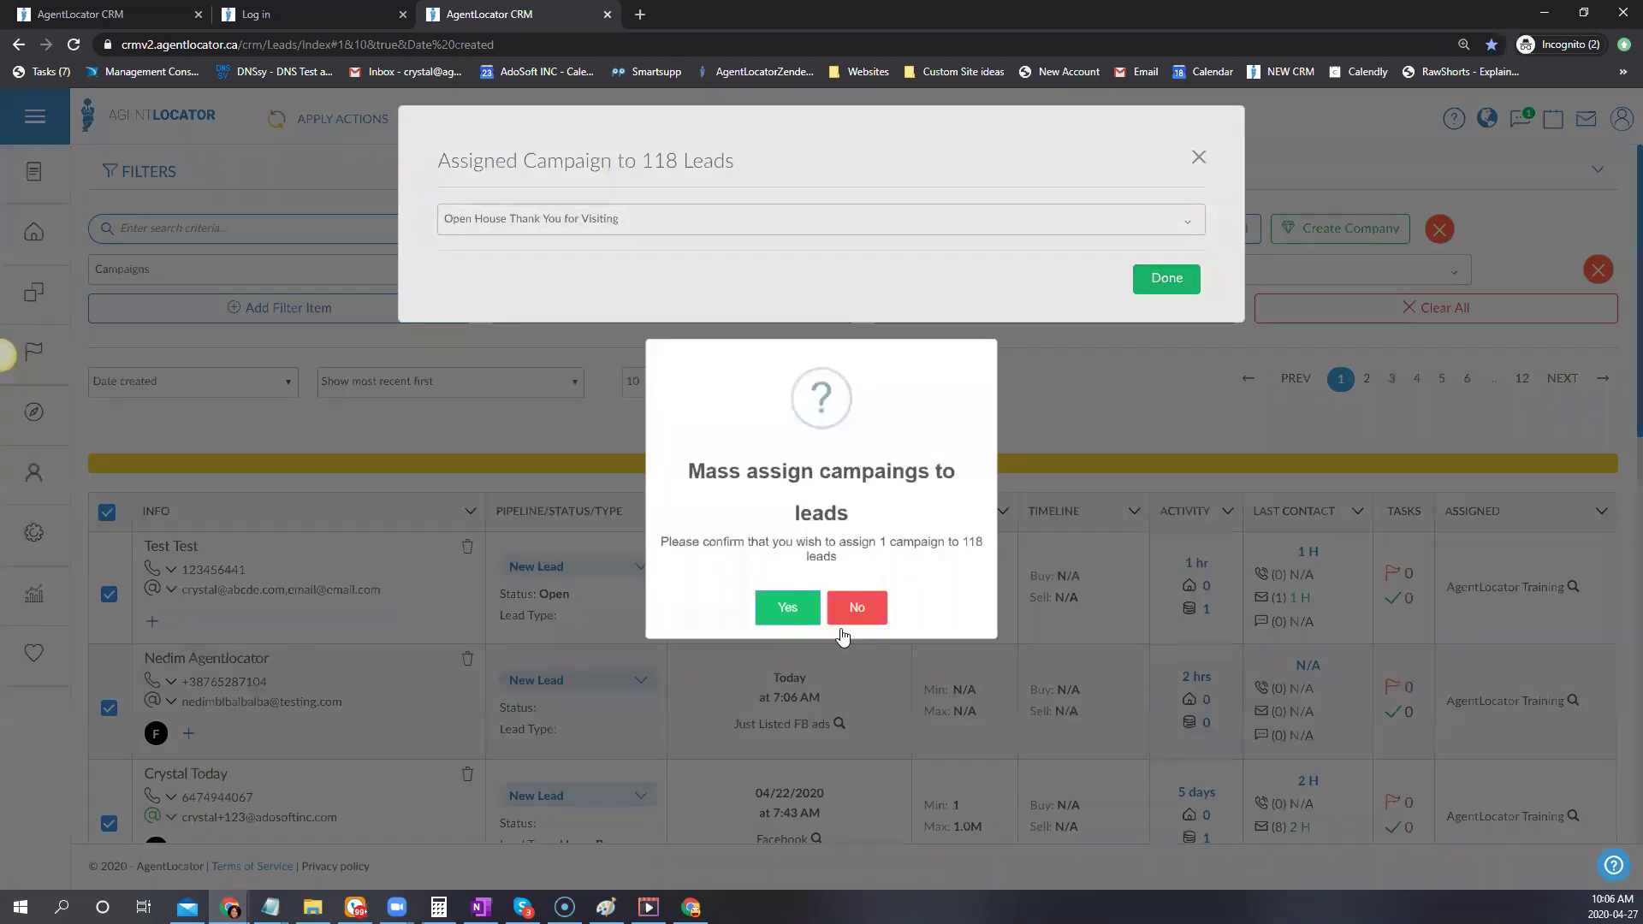
{"action": "left_click", "coordinate": [780, 648]}
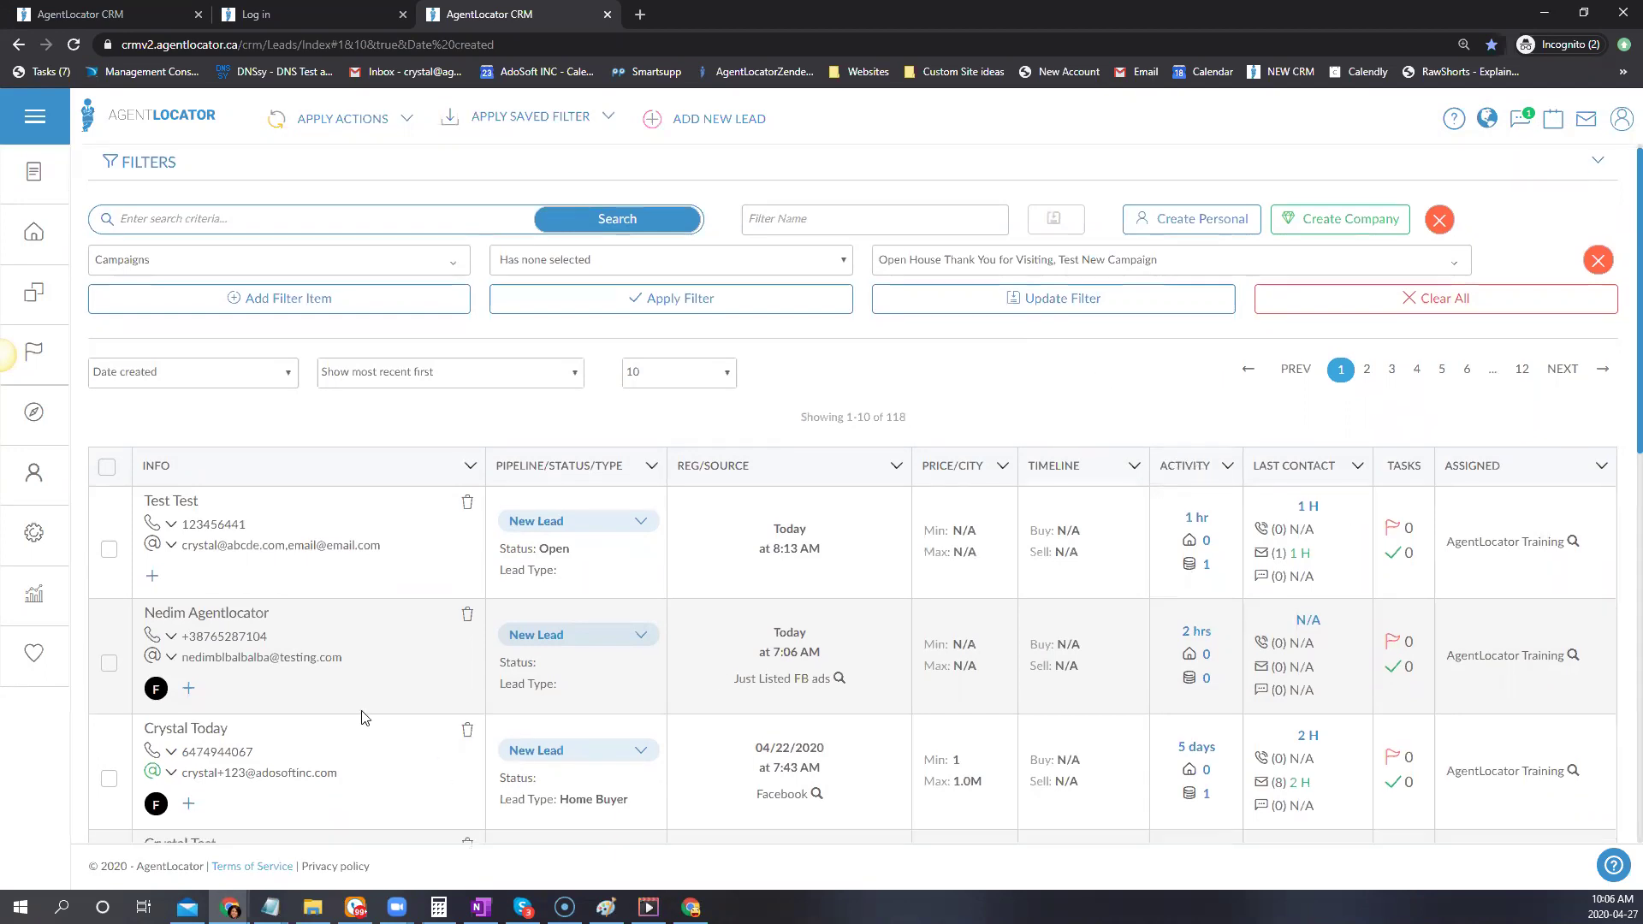
{"action": "scroll", "coordinate": [443, 782], "scroll_direction": "down", "scroll_amount": 3}
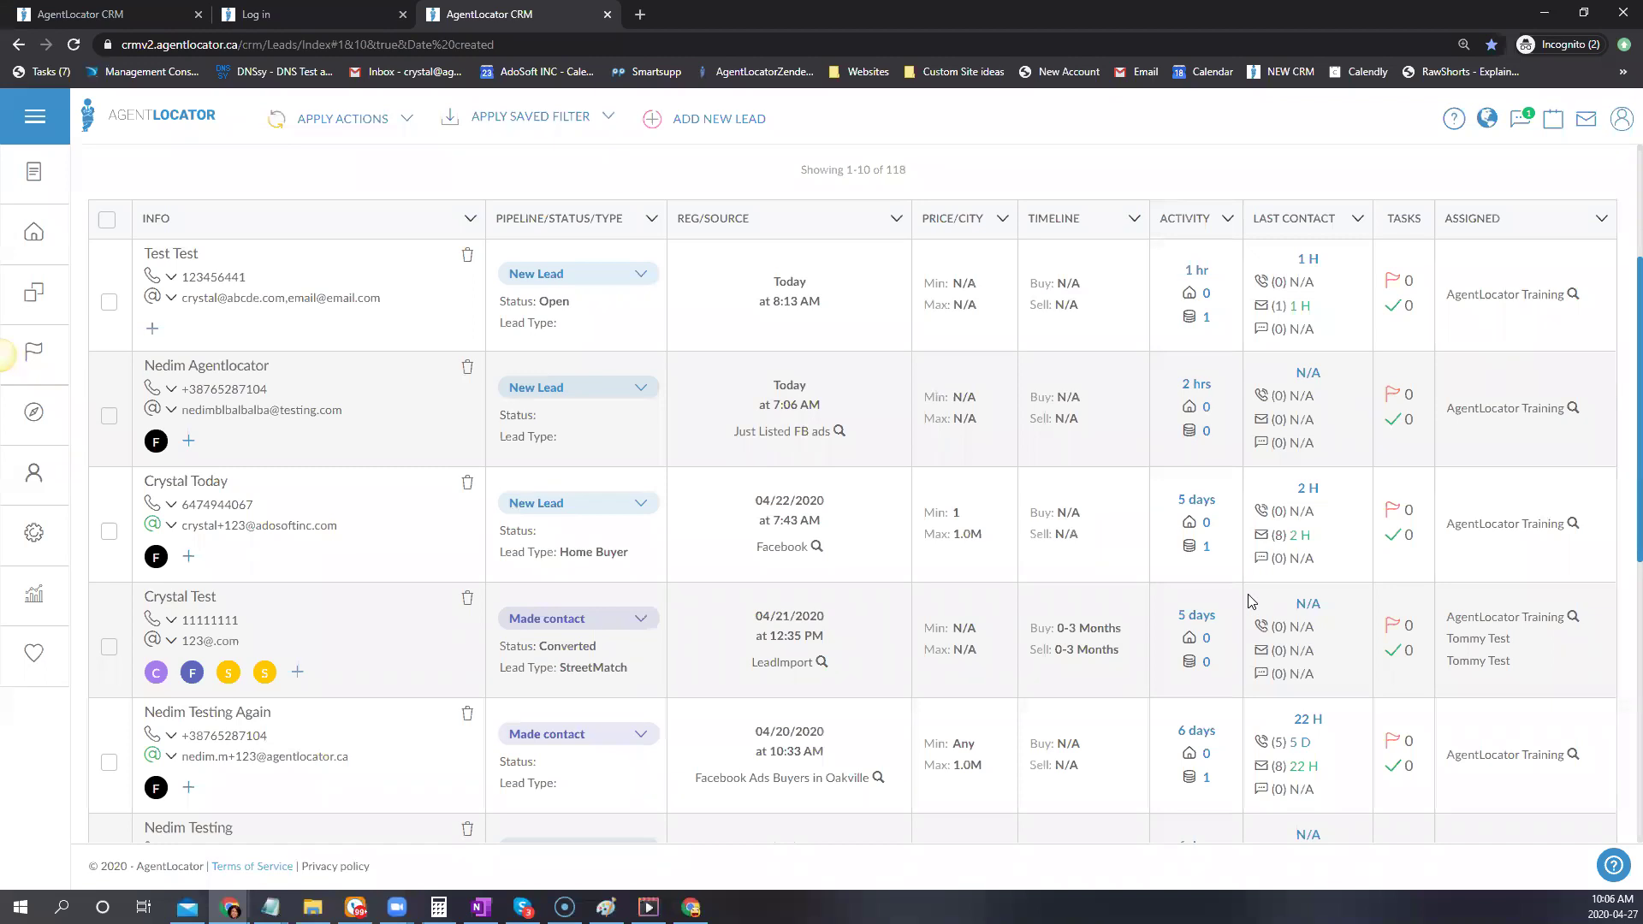
Open the third lead and assign it the Buying Lead Campaign
{"action": "left_click", "coordinate": [192, 482]}
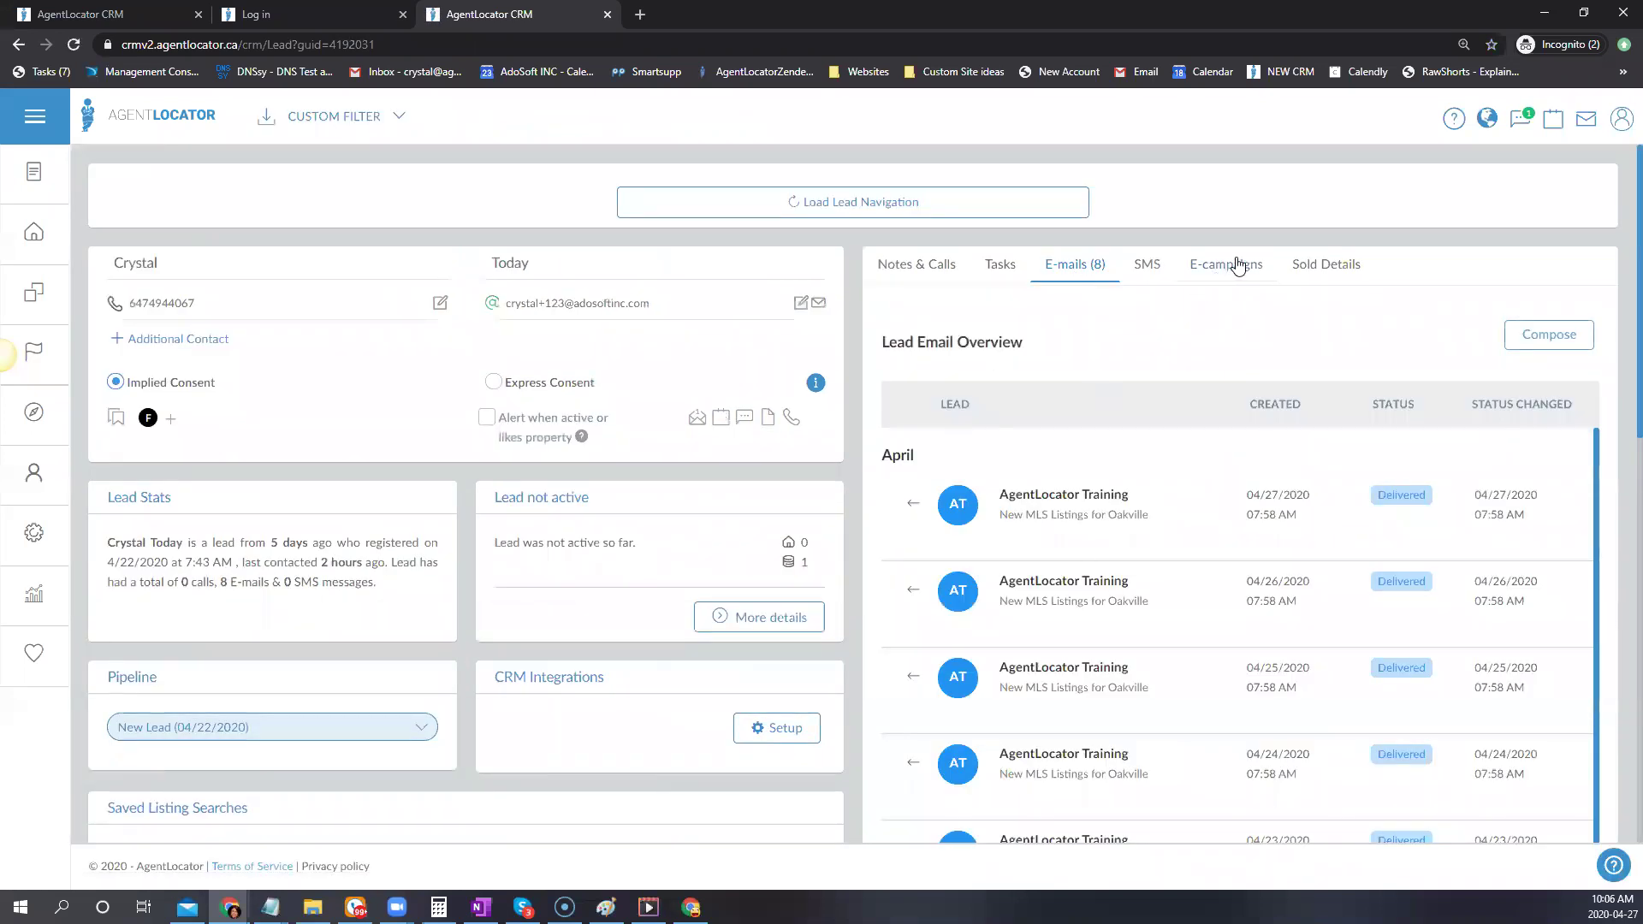
{"action": "left_click", "coordinate": [1237, 266]}
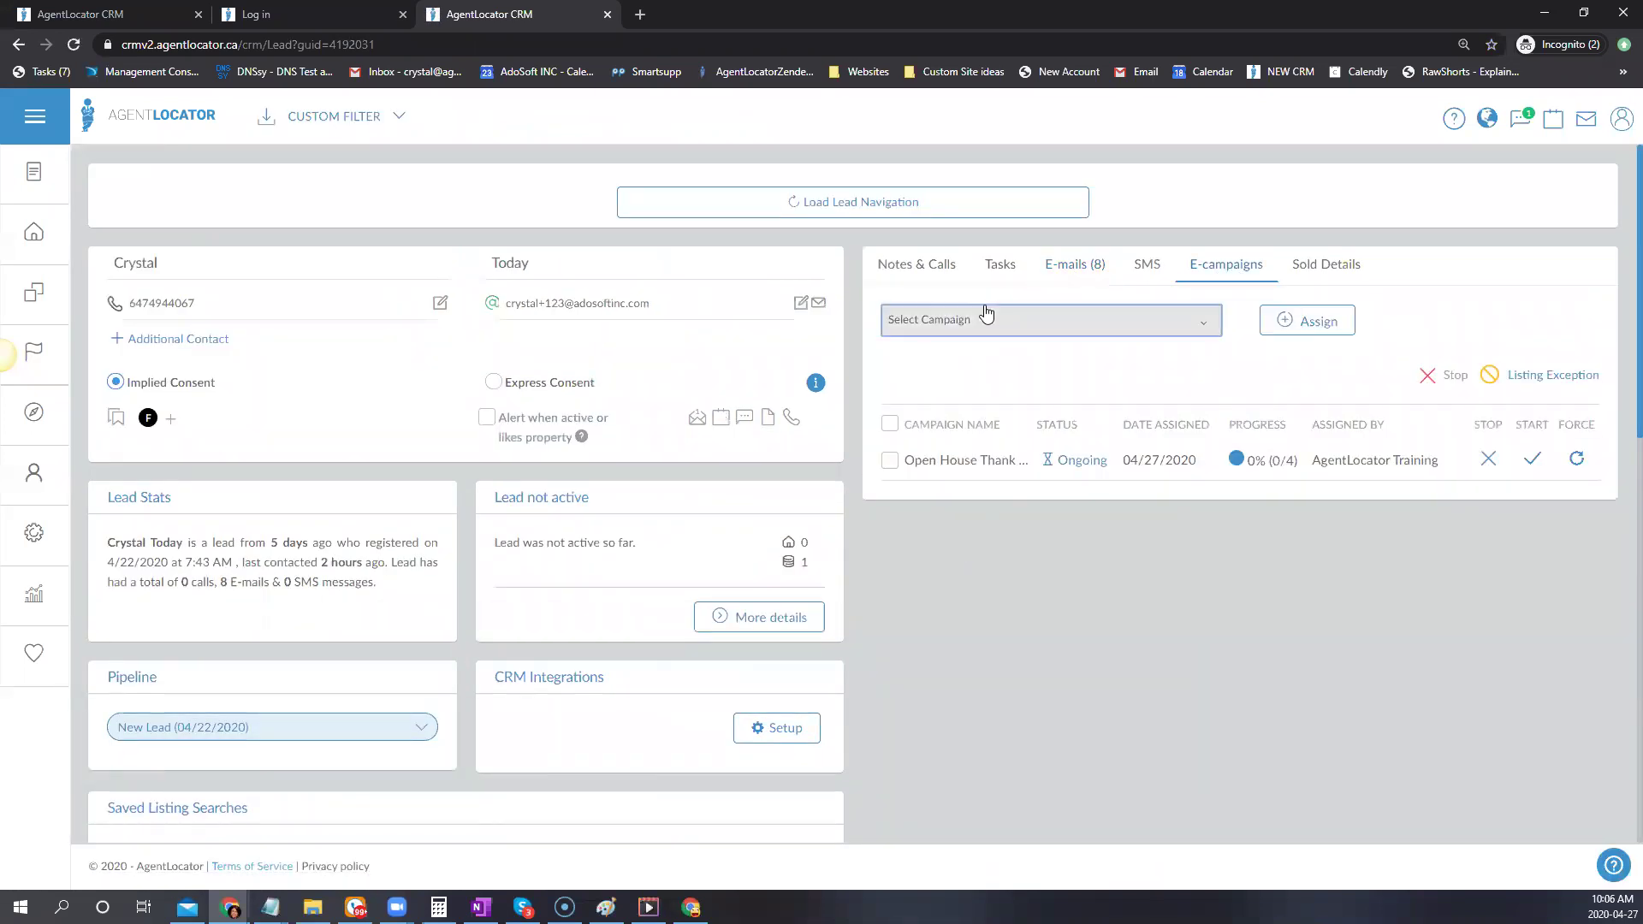
{"action": "left_click", "coordinate": [986, 315]}
{"action": "left_click", "coordinate": [947, 477]}
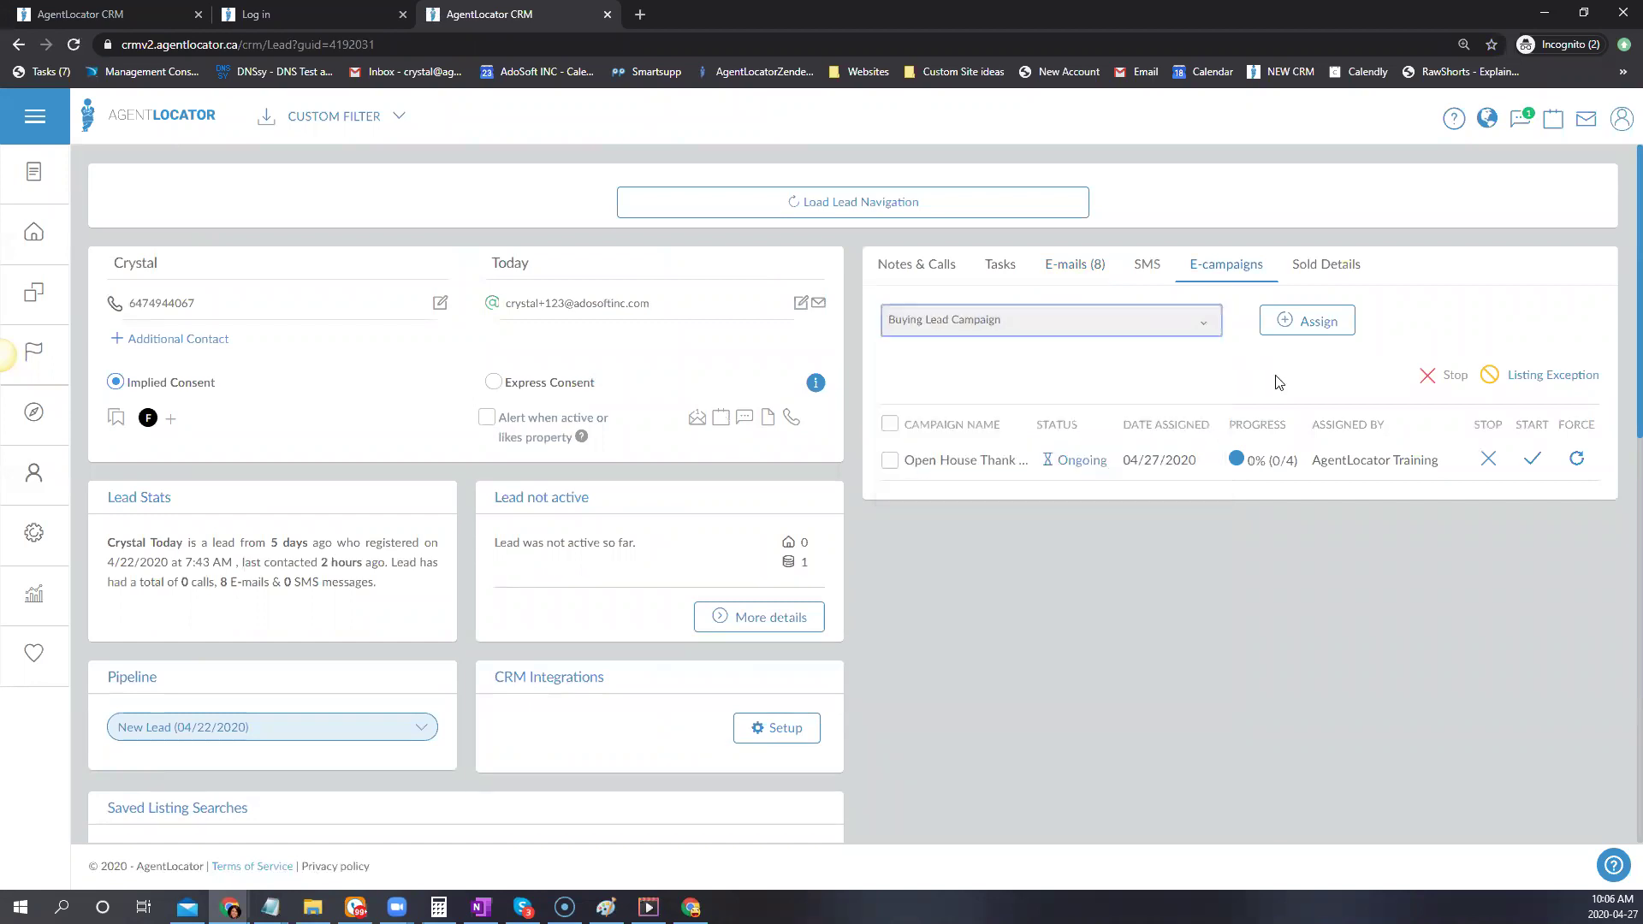
{"action": "left_click", "coordinate": [1303, 320]}
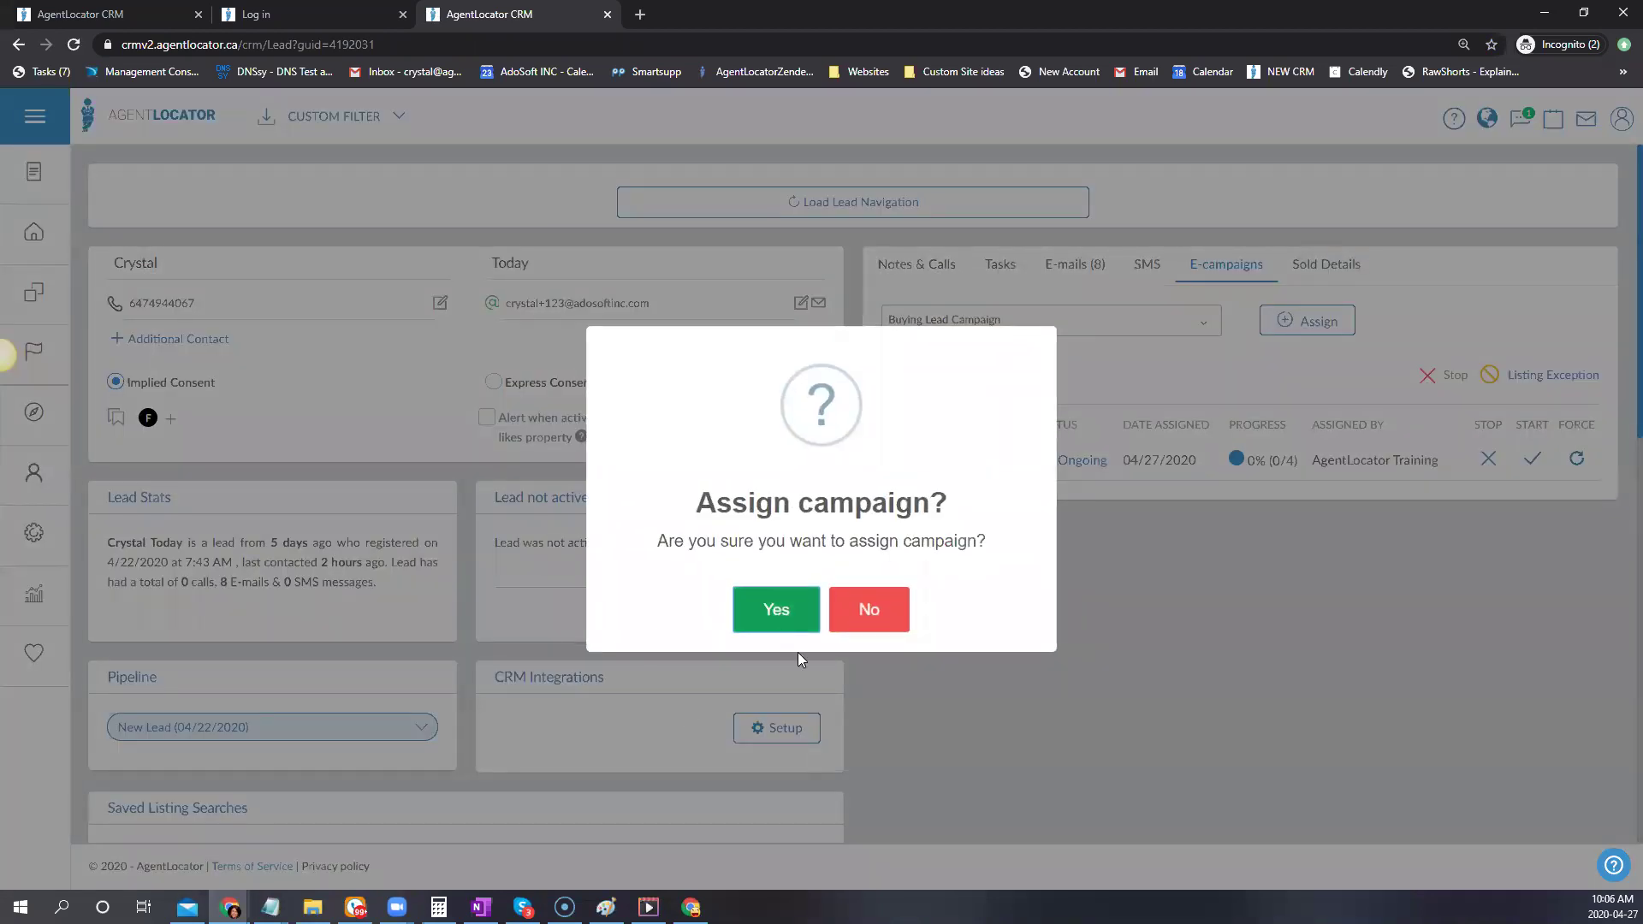
{"action": "left_click", "coordinate": [777, 609]}
Scroll through the Buying Lead Campaign's pending email steps for this lead
{"action": "scroll", "coordinate": [1087, 599], "scroll_direction": "down", "scroll_amount": 1}
{"action": "left_click", "coordinate": [936, 376]}
{"action": "scroll", "coordinate": [1210, 608], "scroll_direction": "down", "scroll_amount": 2}
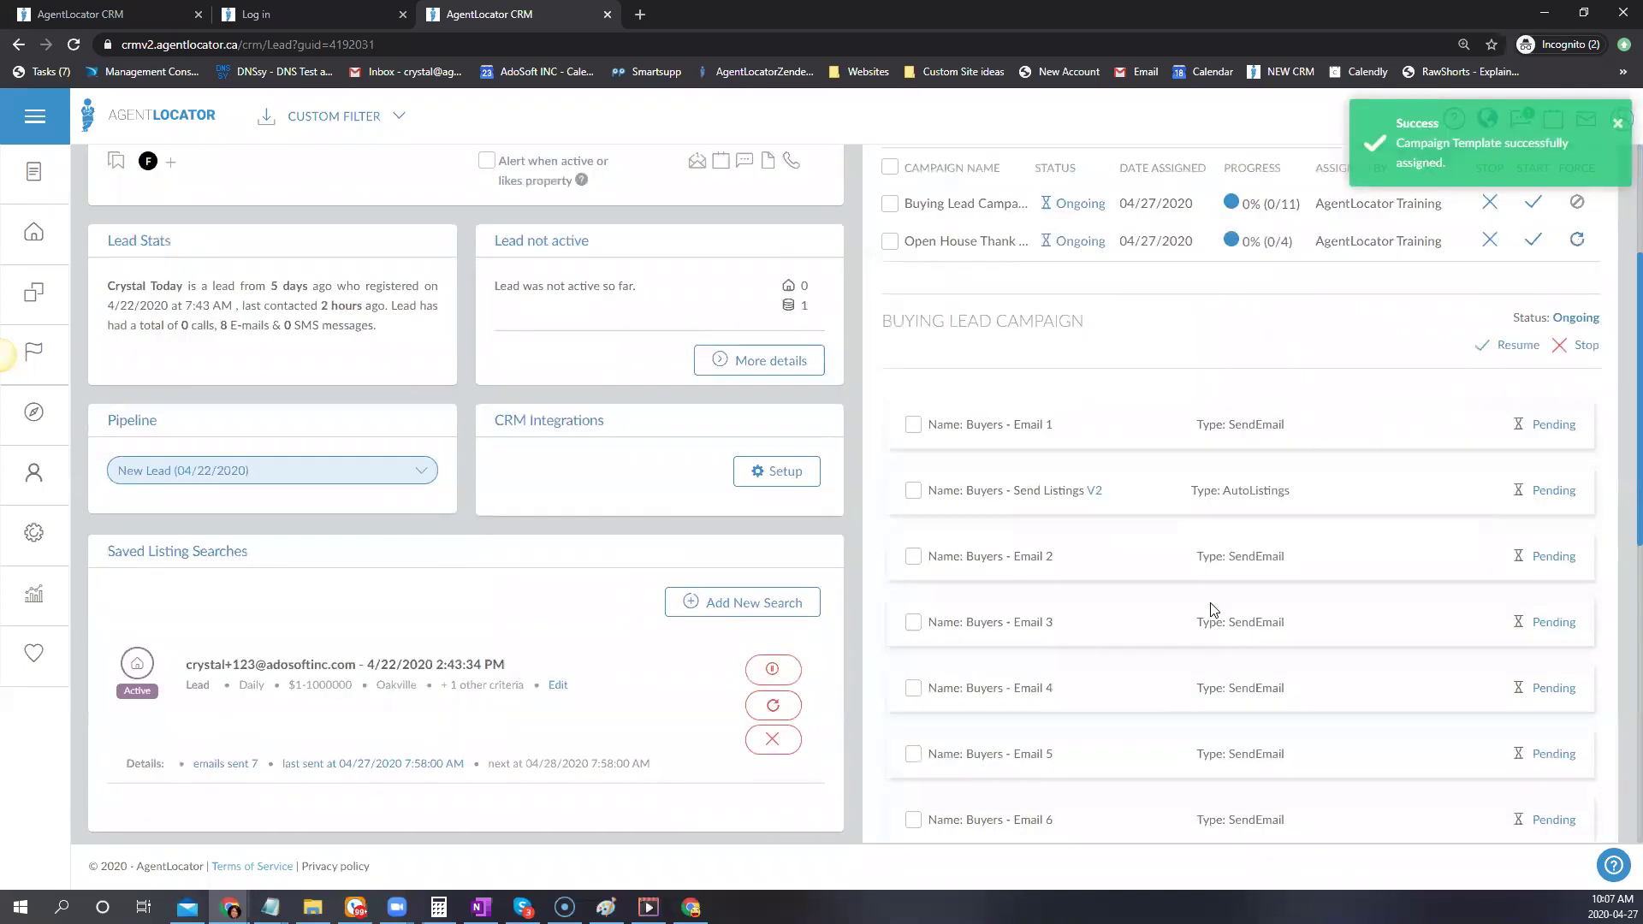
{"action": "scroll", "coordinate": [1210, 609], "scroll_direction": "down", "scroll_amount": 1}
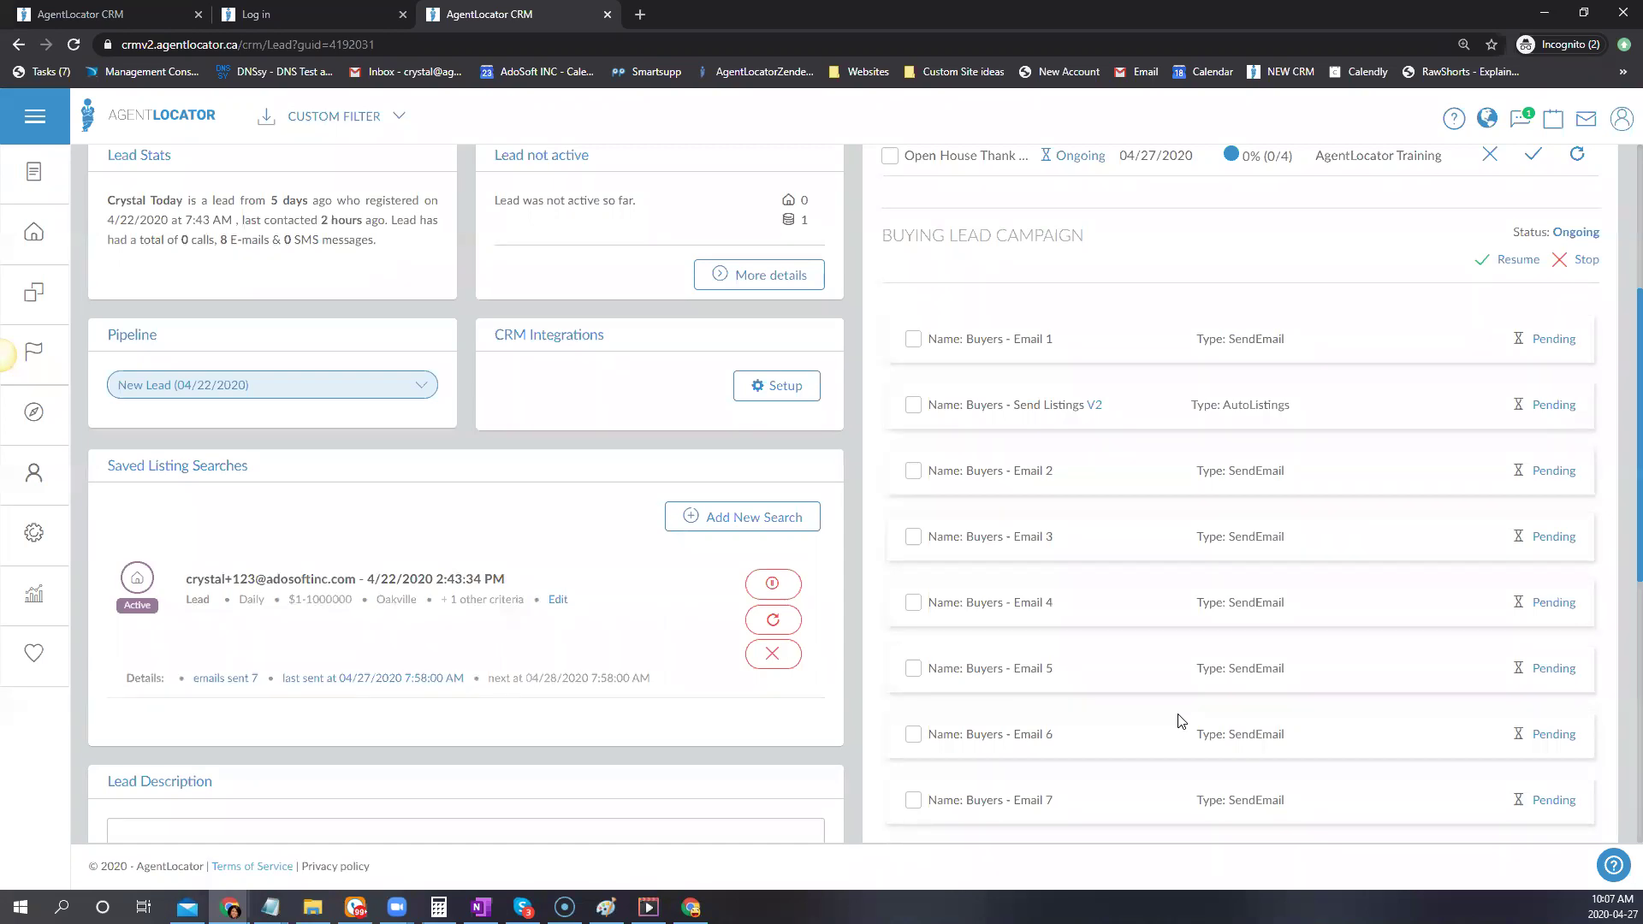
{"action": "scroll", "coordinate": [1178, 721], "scroll_direction": "down", "scroll_amount": 1}
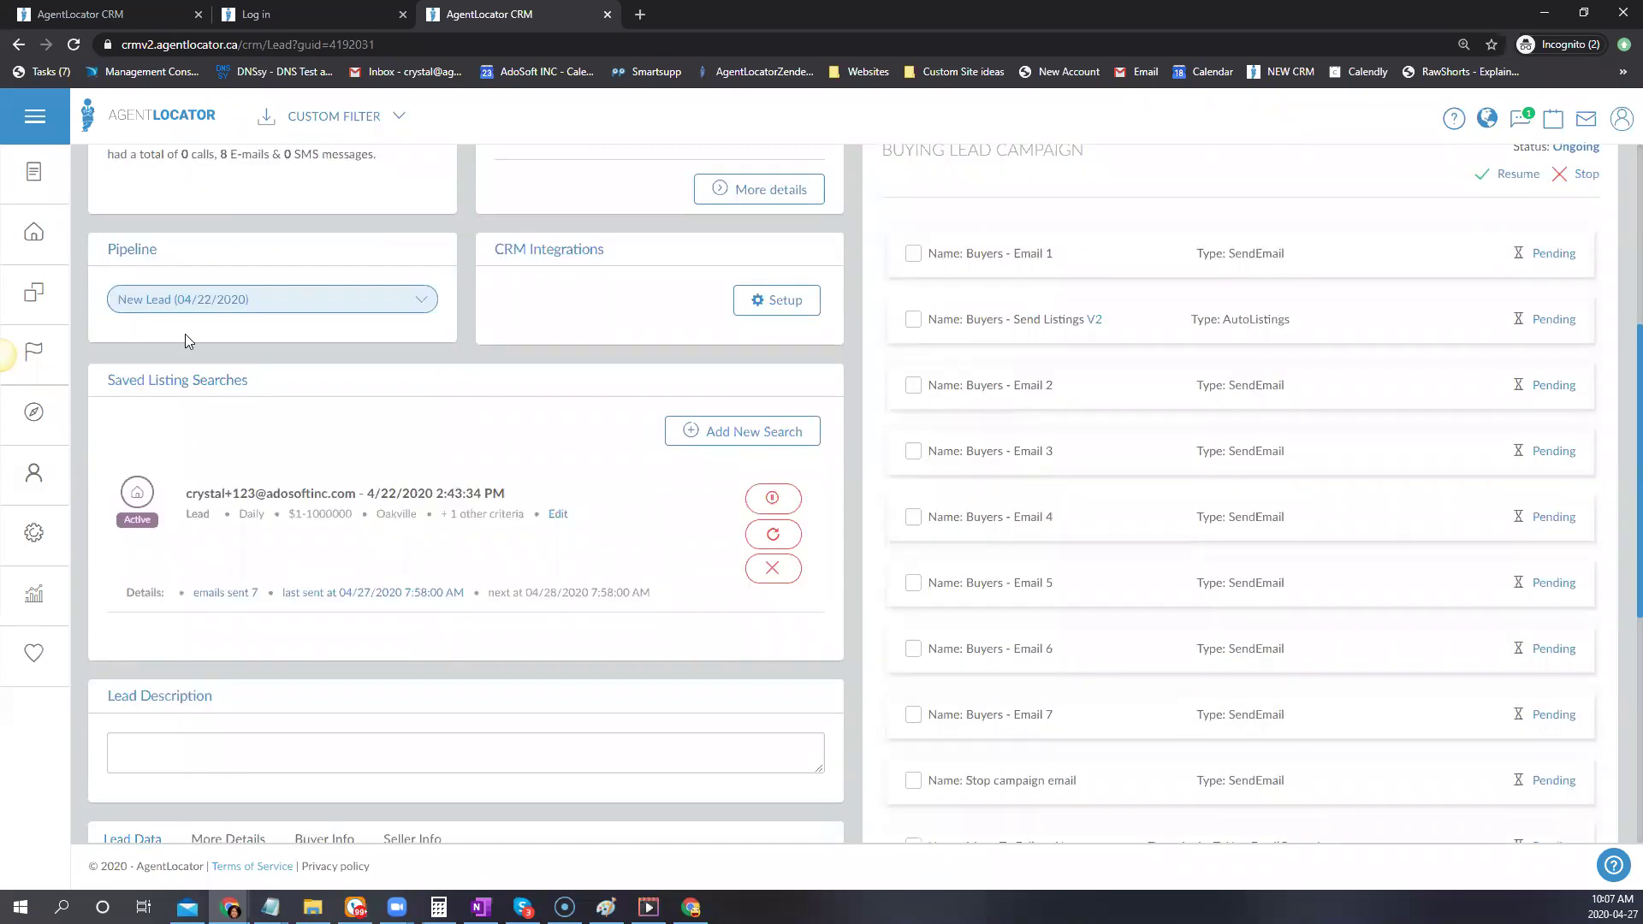
{"action": "left_click", "coordinate": [34, 610]}
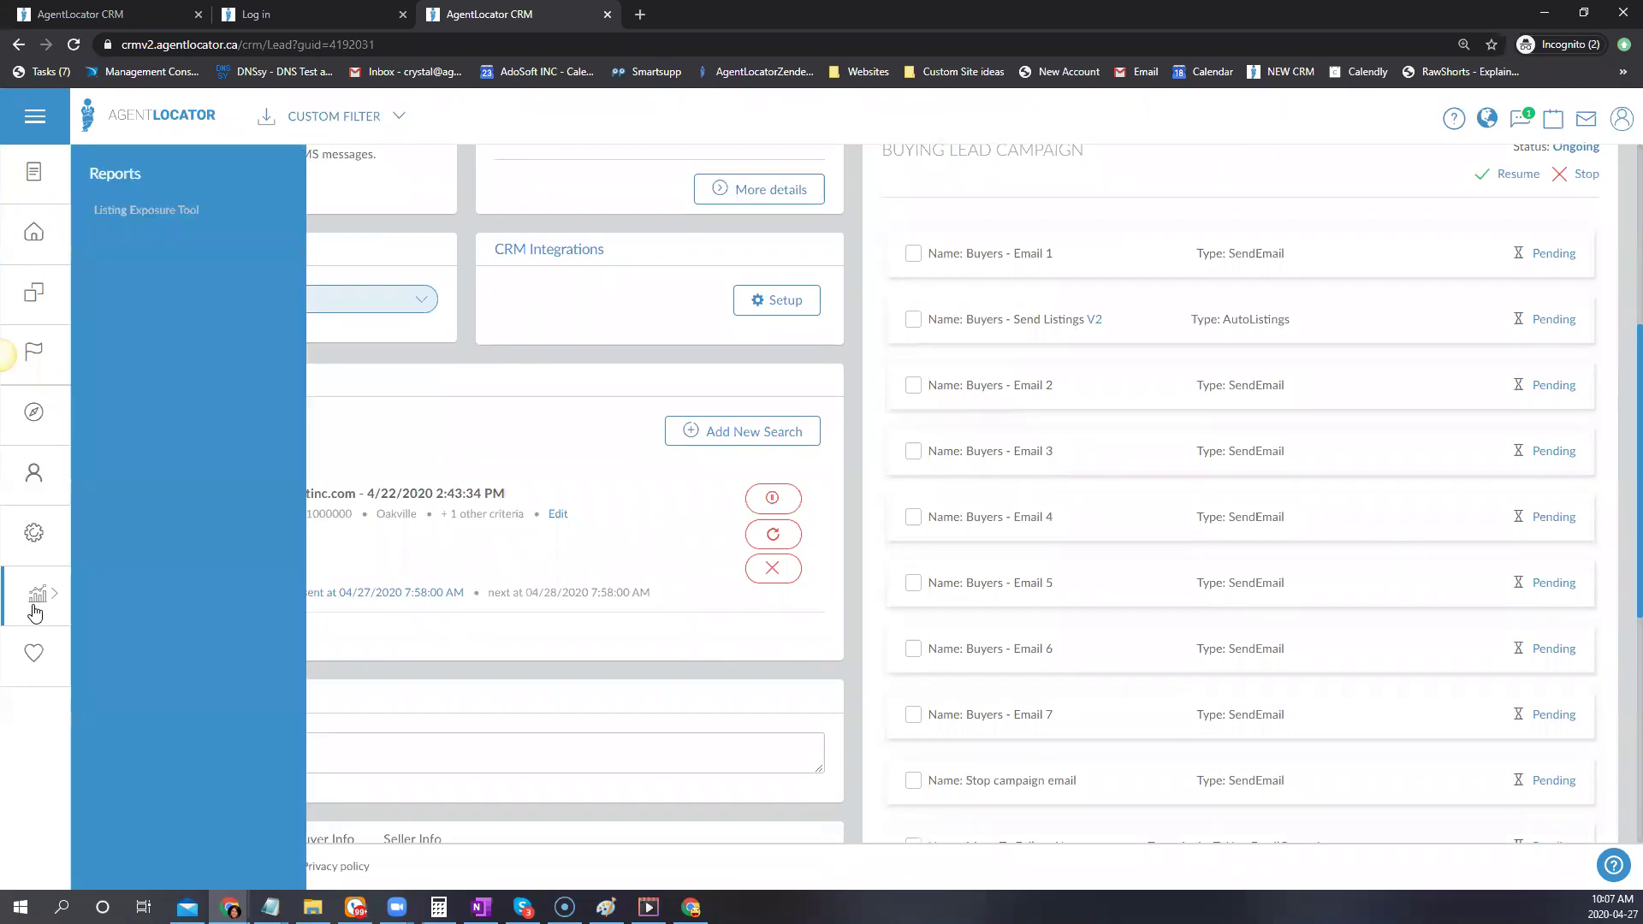
{"action": "left_click", "coordinate": [965, 581]}
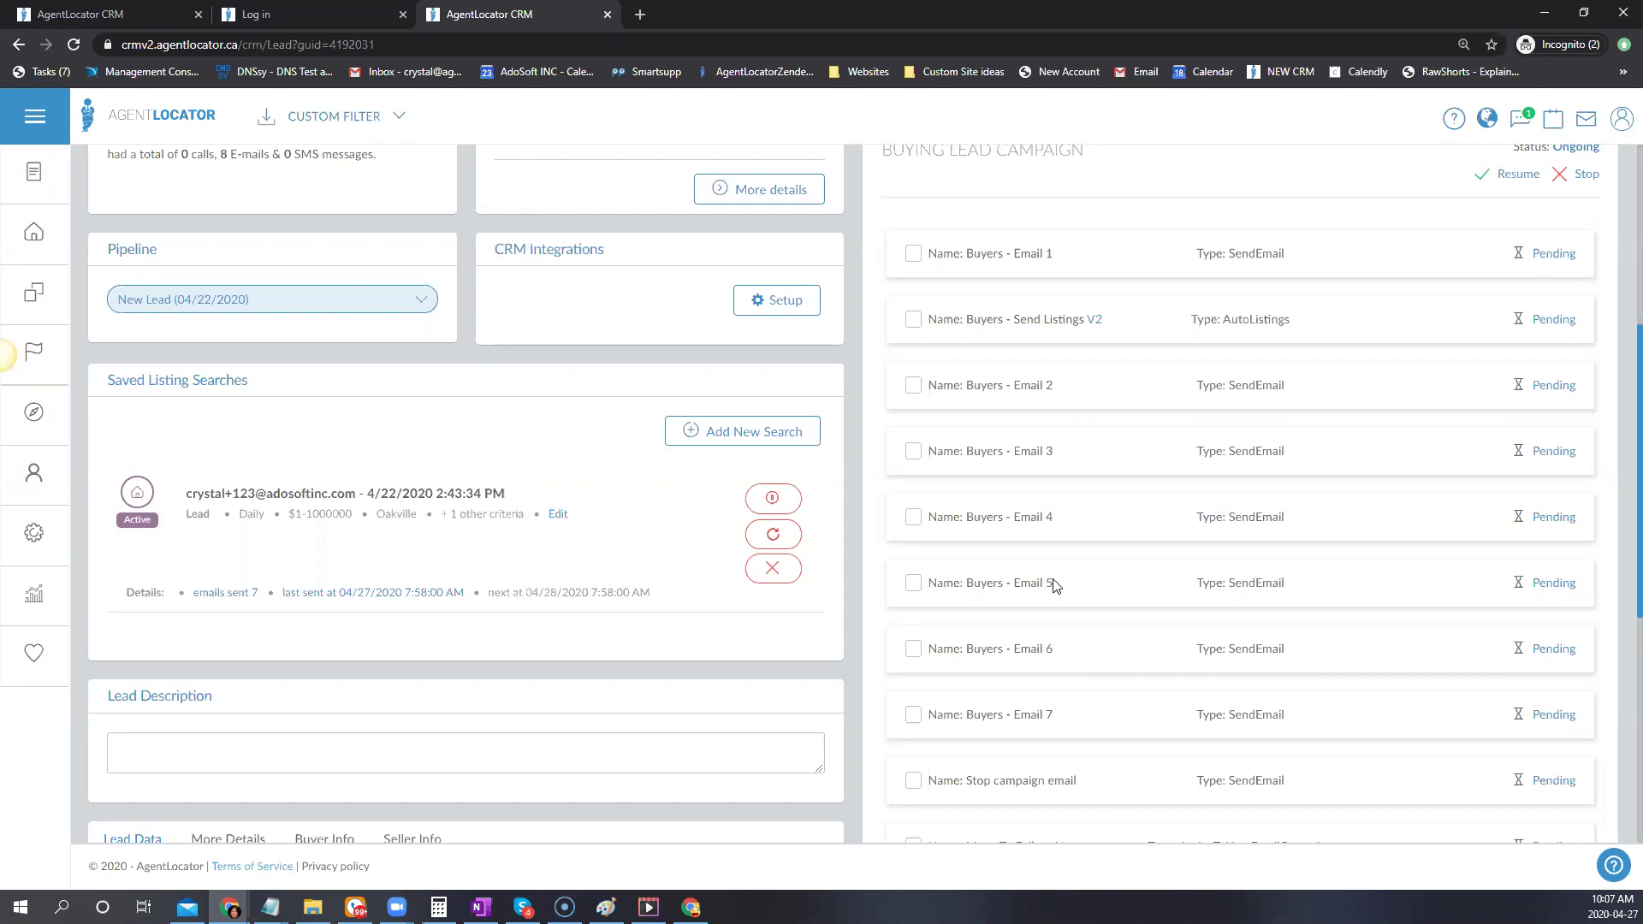
{"action": "scroll", "coordinate": [552, 239], "scroll_direction": "up", "scroll_amount": 3}
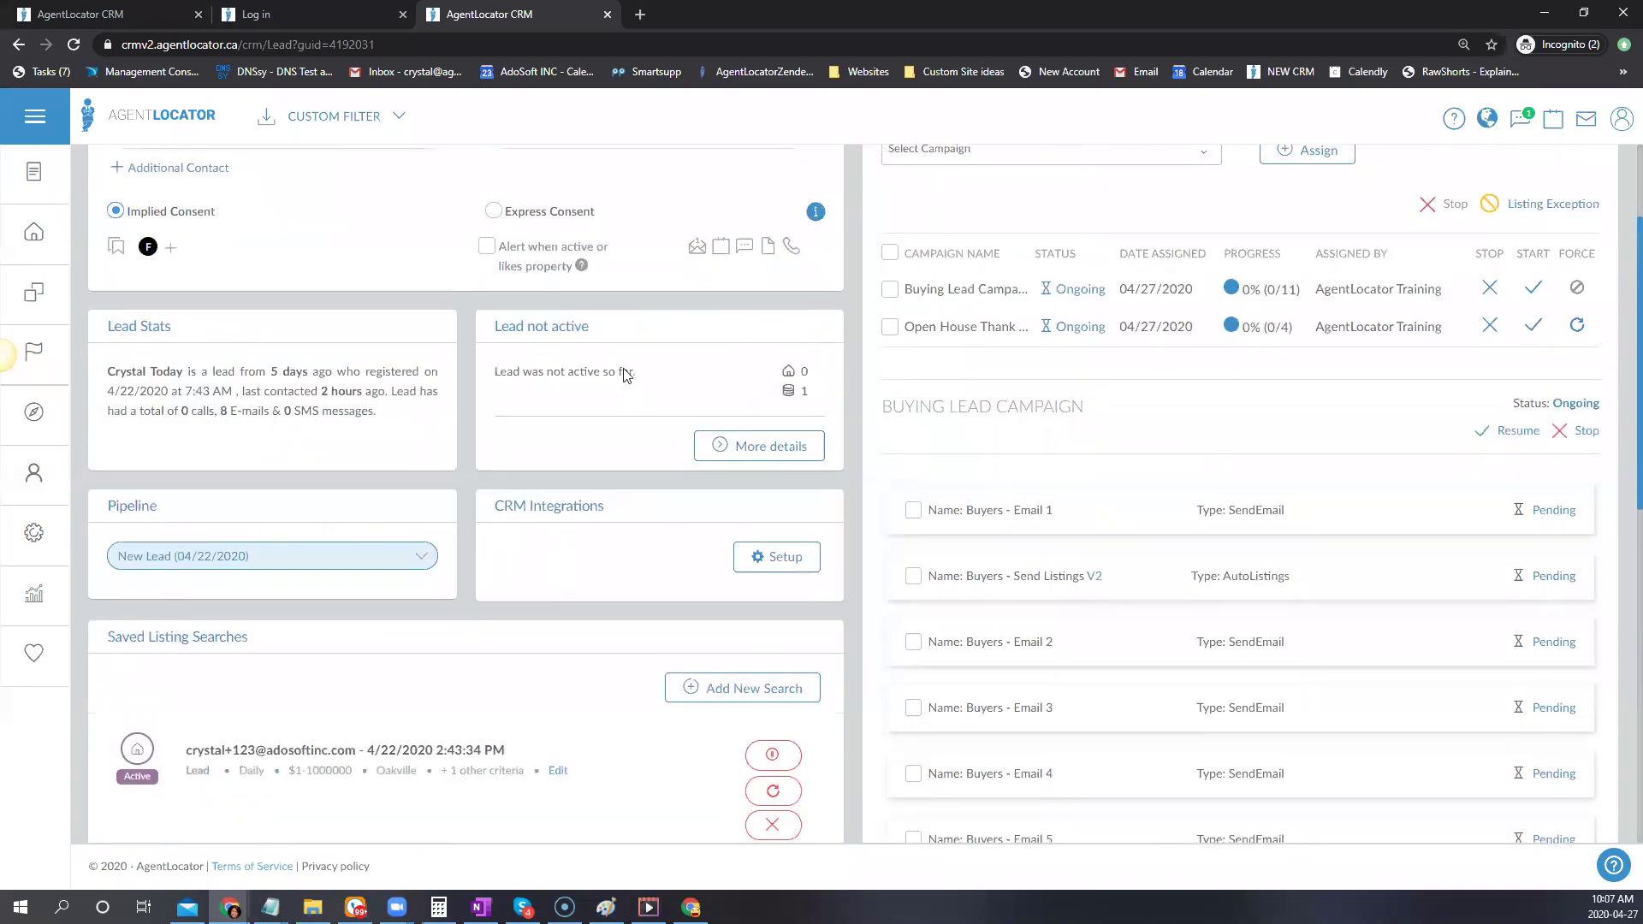
{"action": "scroll", "coordinate": [550, 304], "scroll_direction": "up", "scroll_amount": 2}
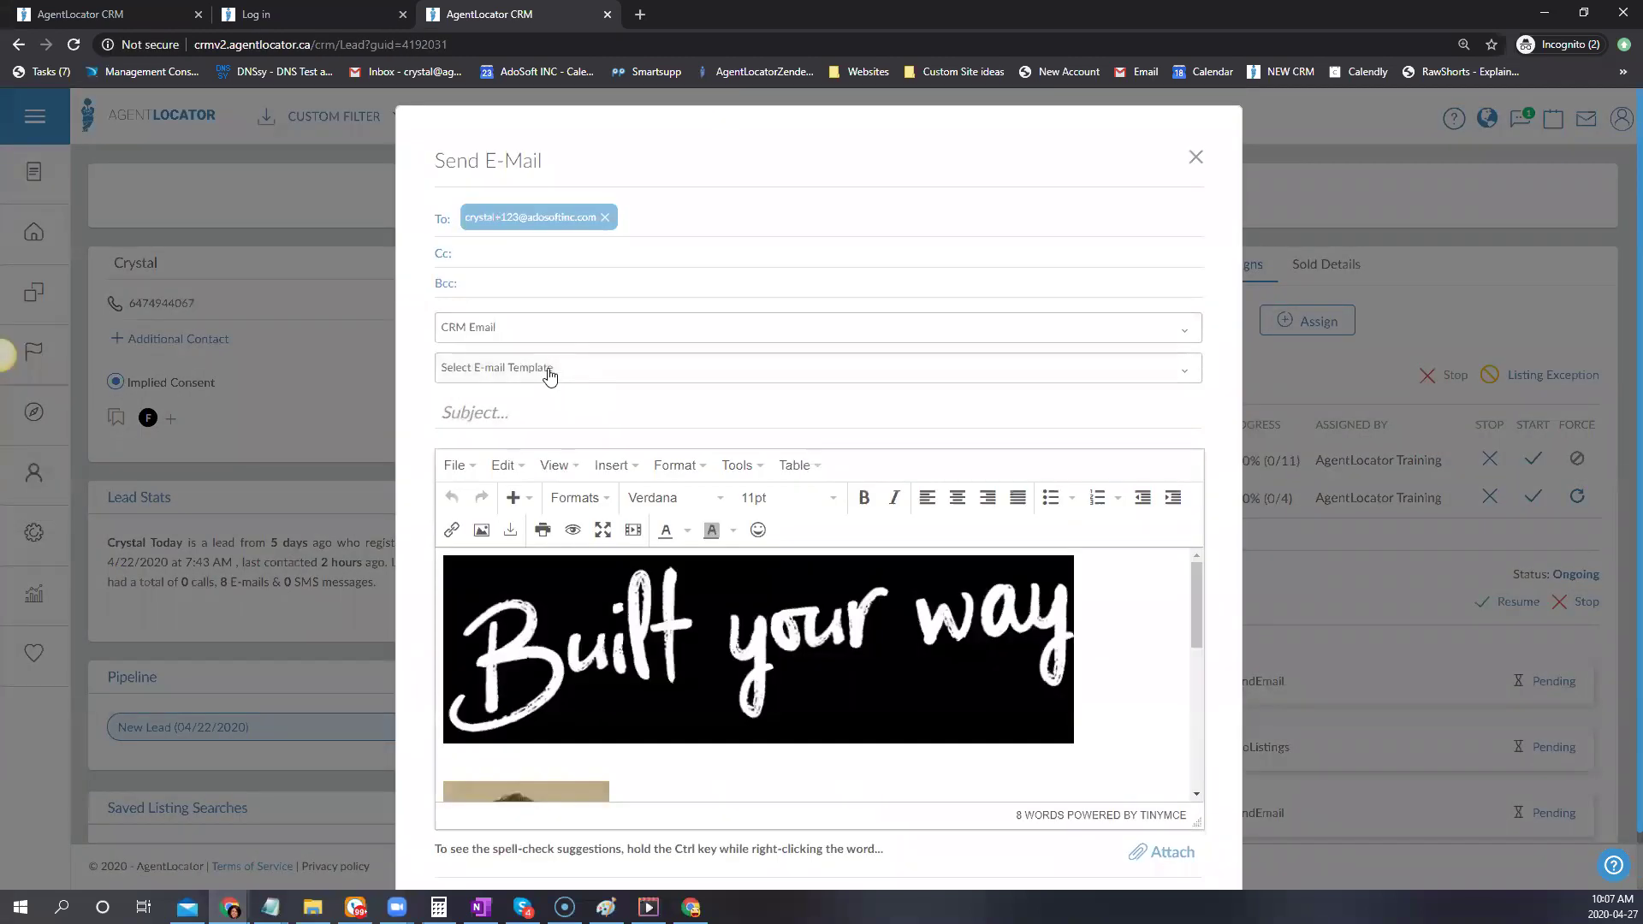
Load the Buyers - Email 2-[Campaign] Check up template into the e-mail, then close it unsent
{"action": "left_click", "coordinate": [552, 370]}
{"action": "scroll", "coordinate": [634, 631], "scroll_direction": "down", "scroll_amount": 10}
{"action": "scroll", "coordinate": [643, 620], "scroll_direction": "up", "scroll_amount": 3}
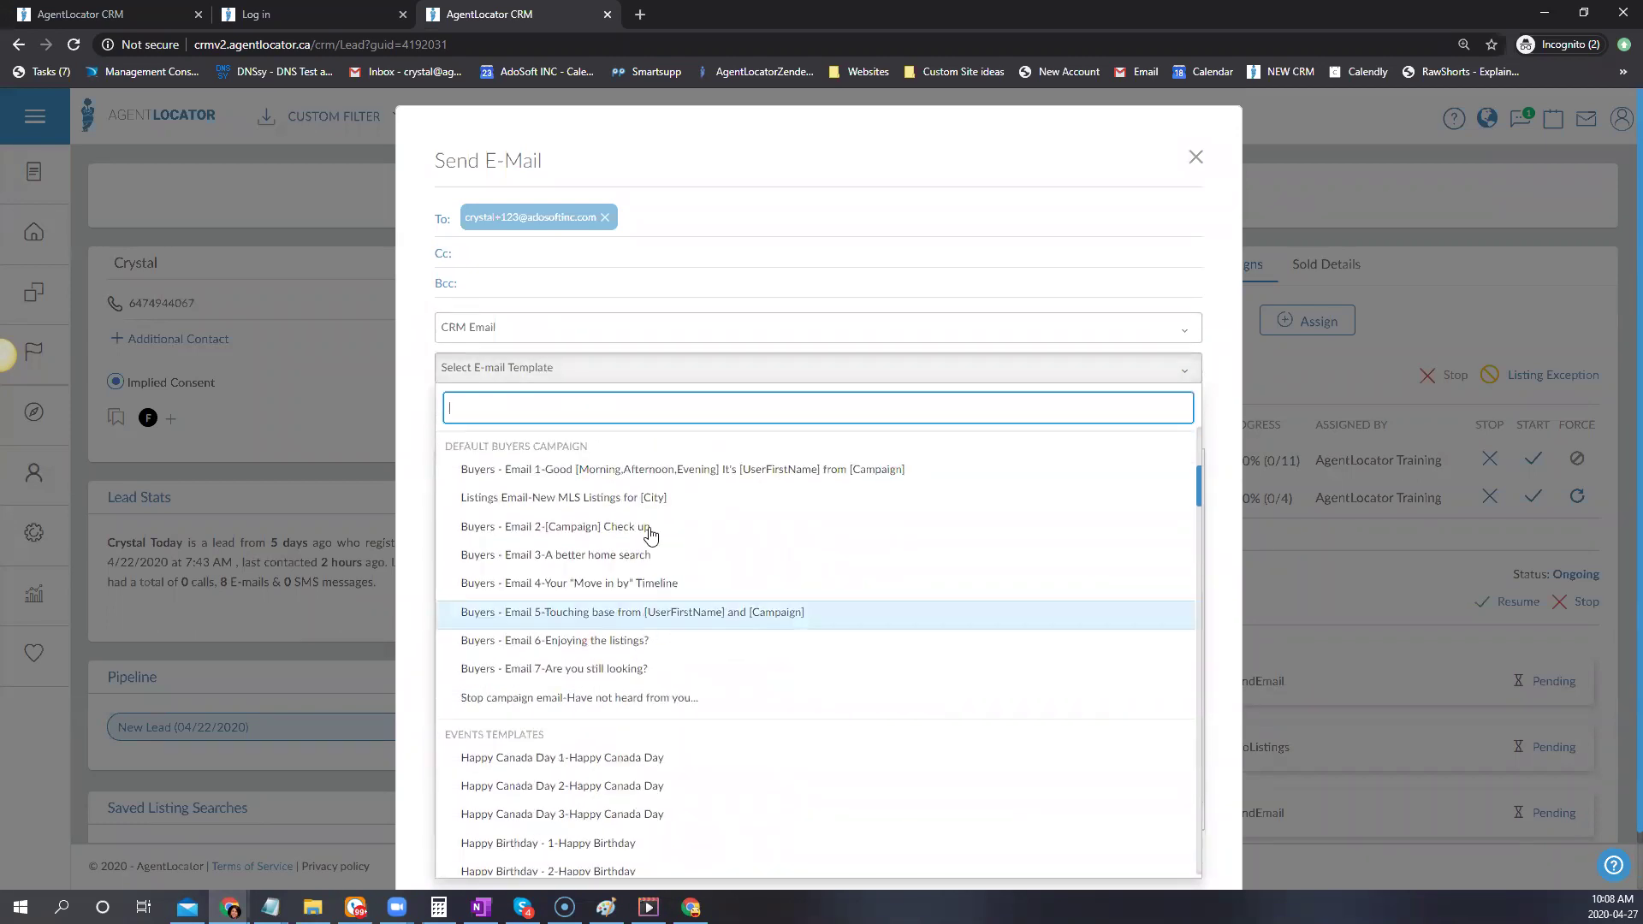
{"action": "key", "text": "Return"}
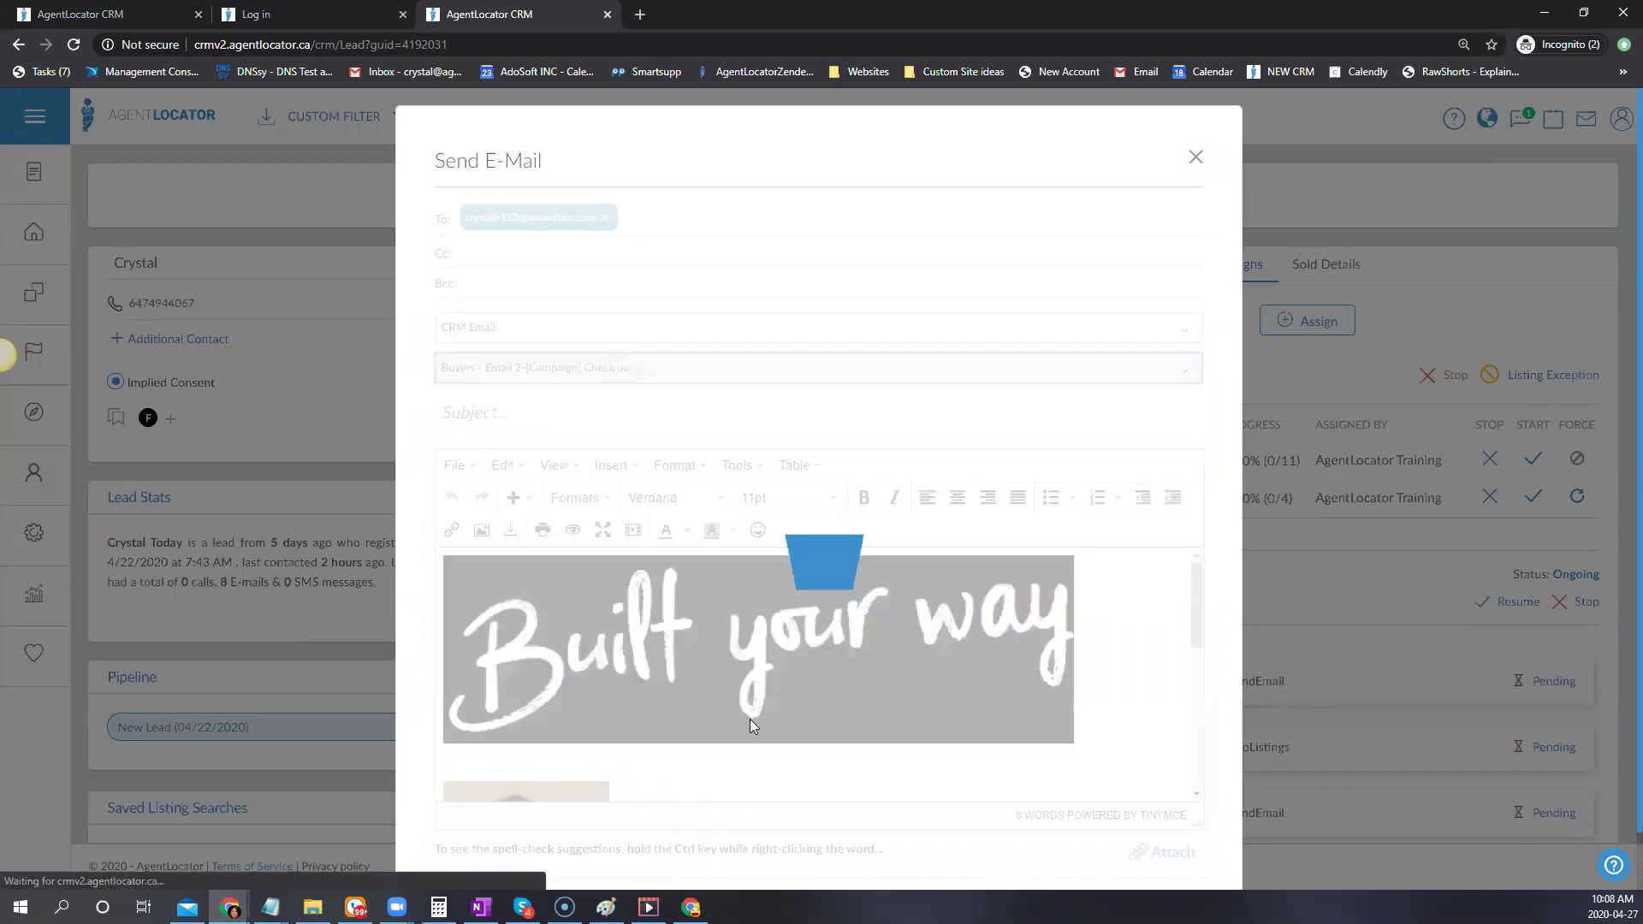
{"action": "scroll", "coordinate": [979, 773], "scroll_direction": "down", "scroll_amount": 1}
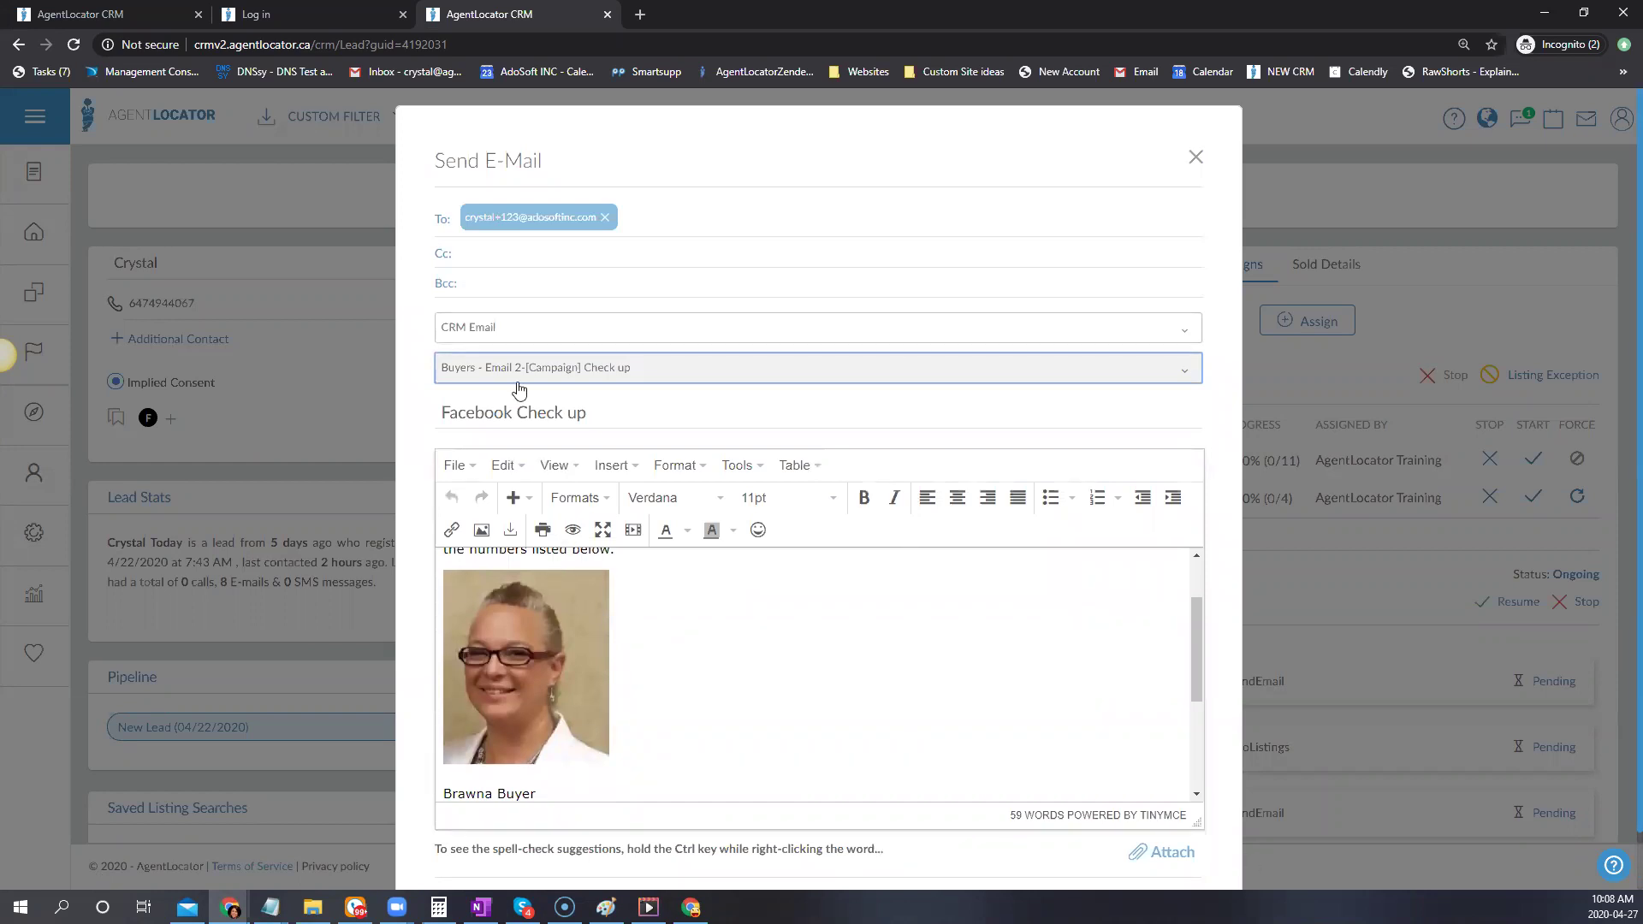
{"action": "left_click", "coordinate": [1376, 422]}
{"action": "left_click", "coordinate": [1377, 422]}
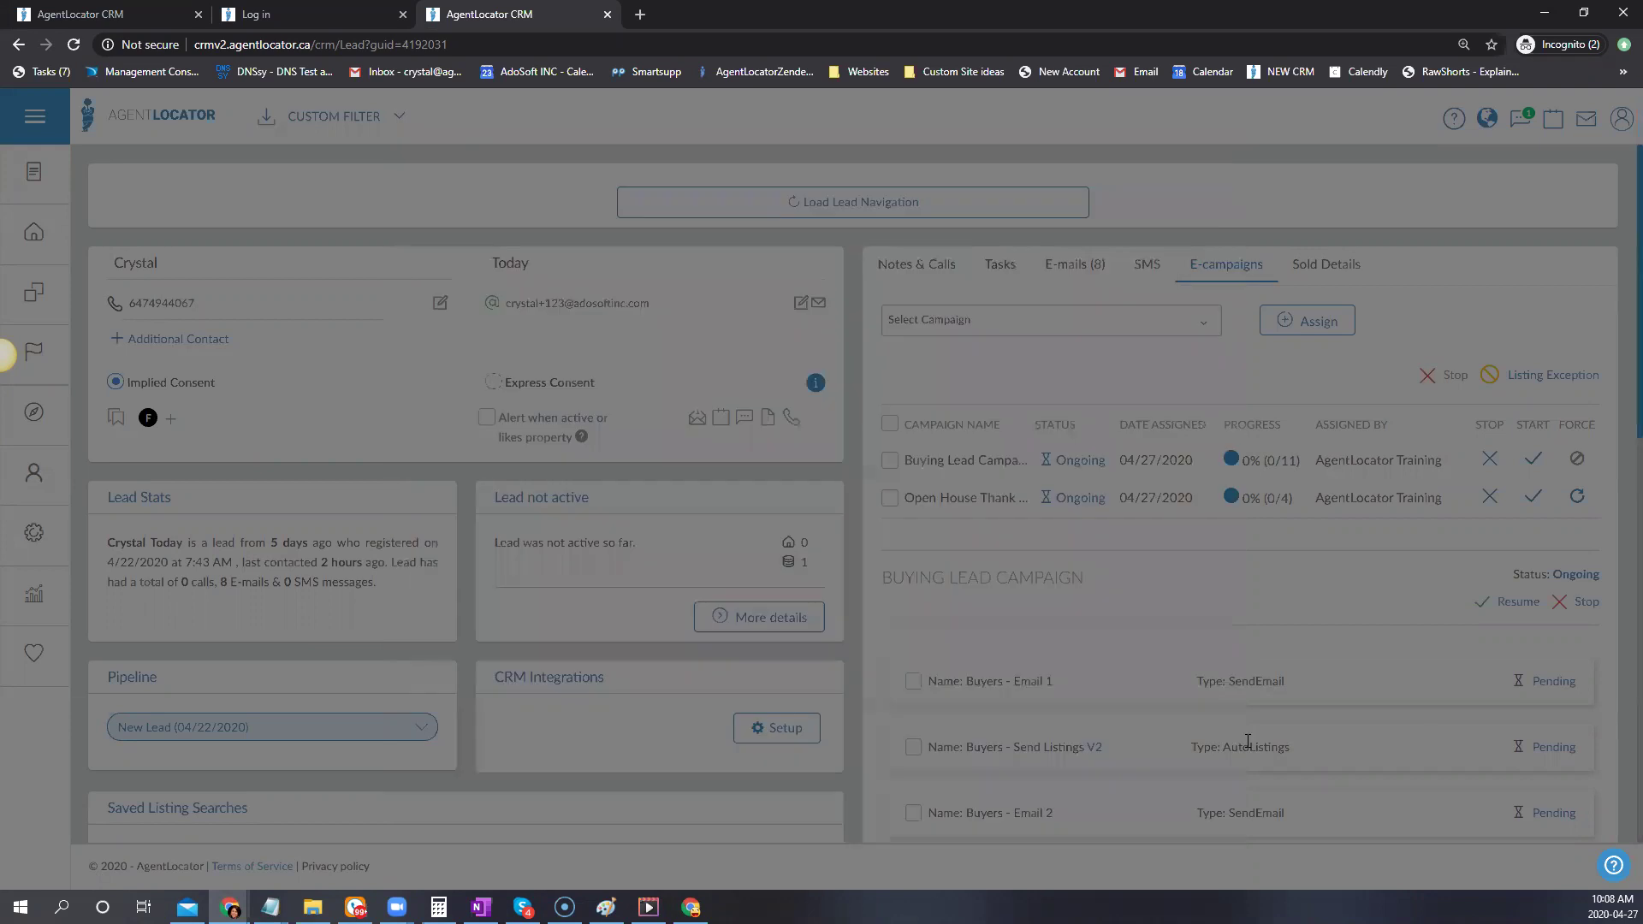
Create a new SMS template and insert the [FirstName] shortcode at the start of its message
{"action": "left_click", "coordinate": [39, 539]}
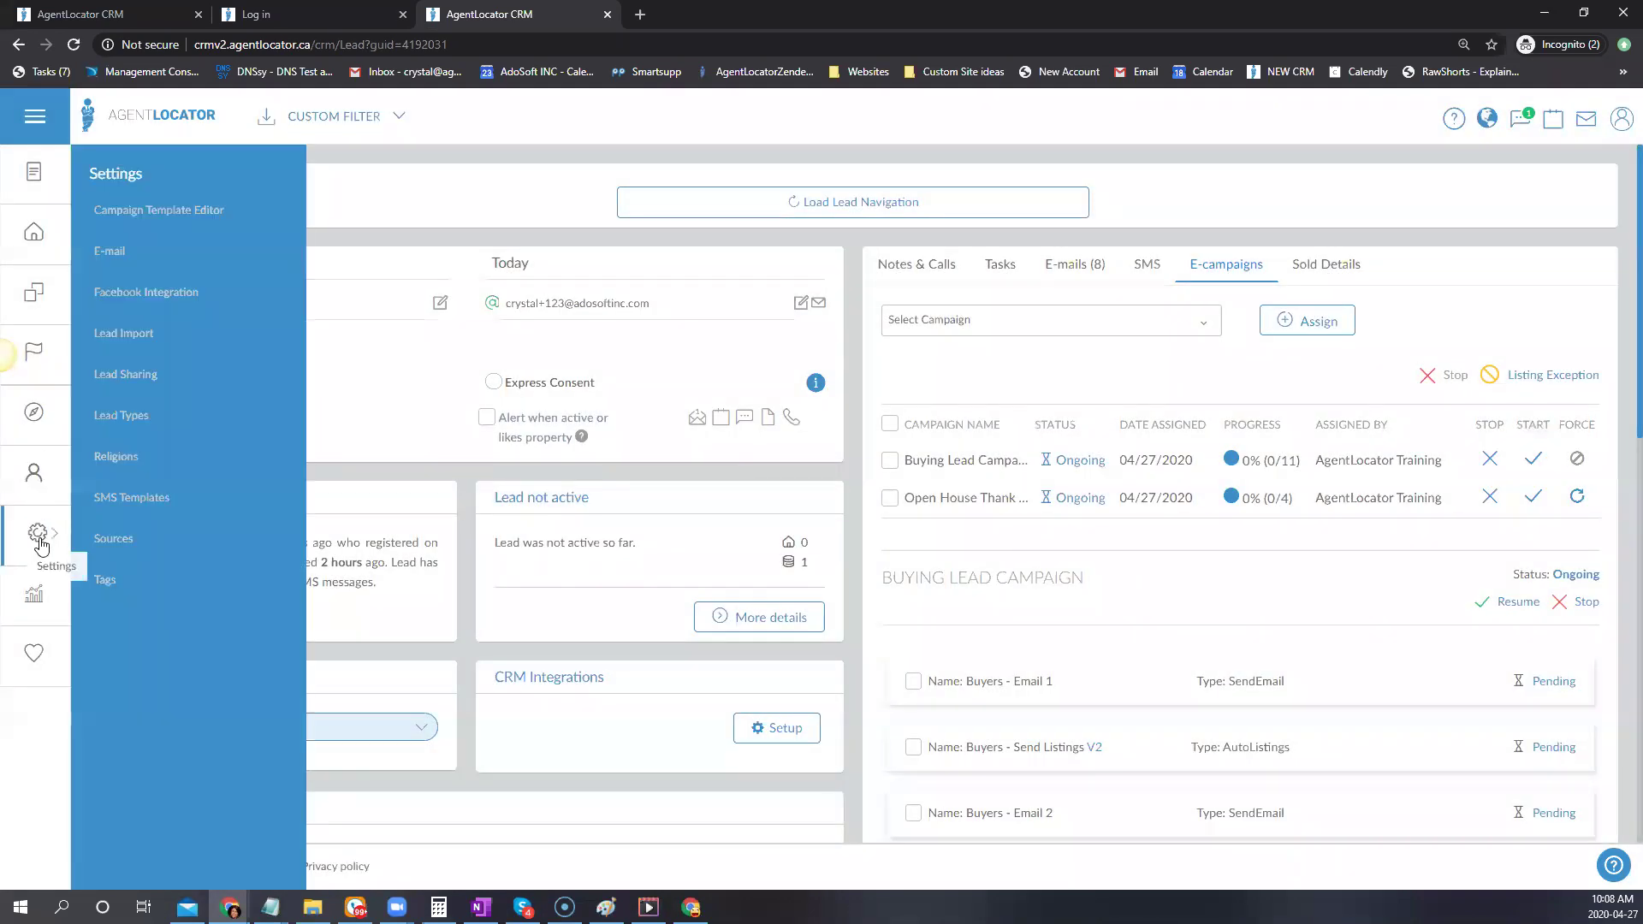
{"action": "left_click", "coordinate": [131, 498]}
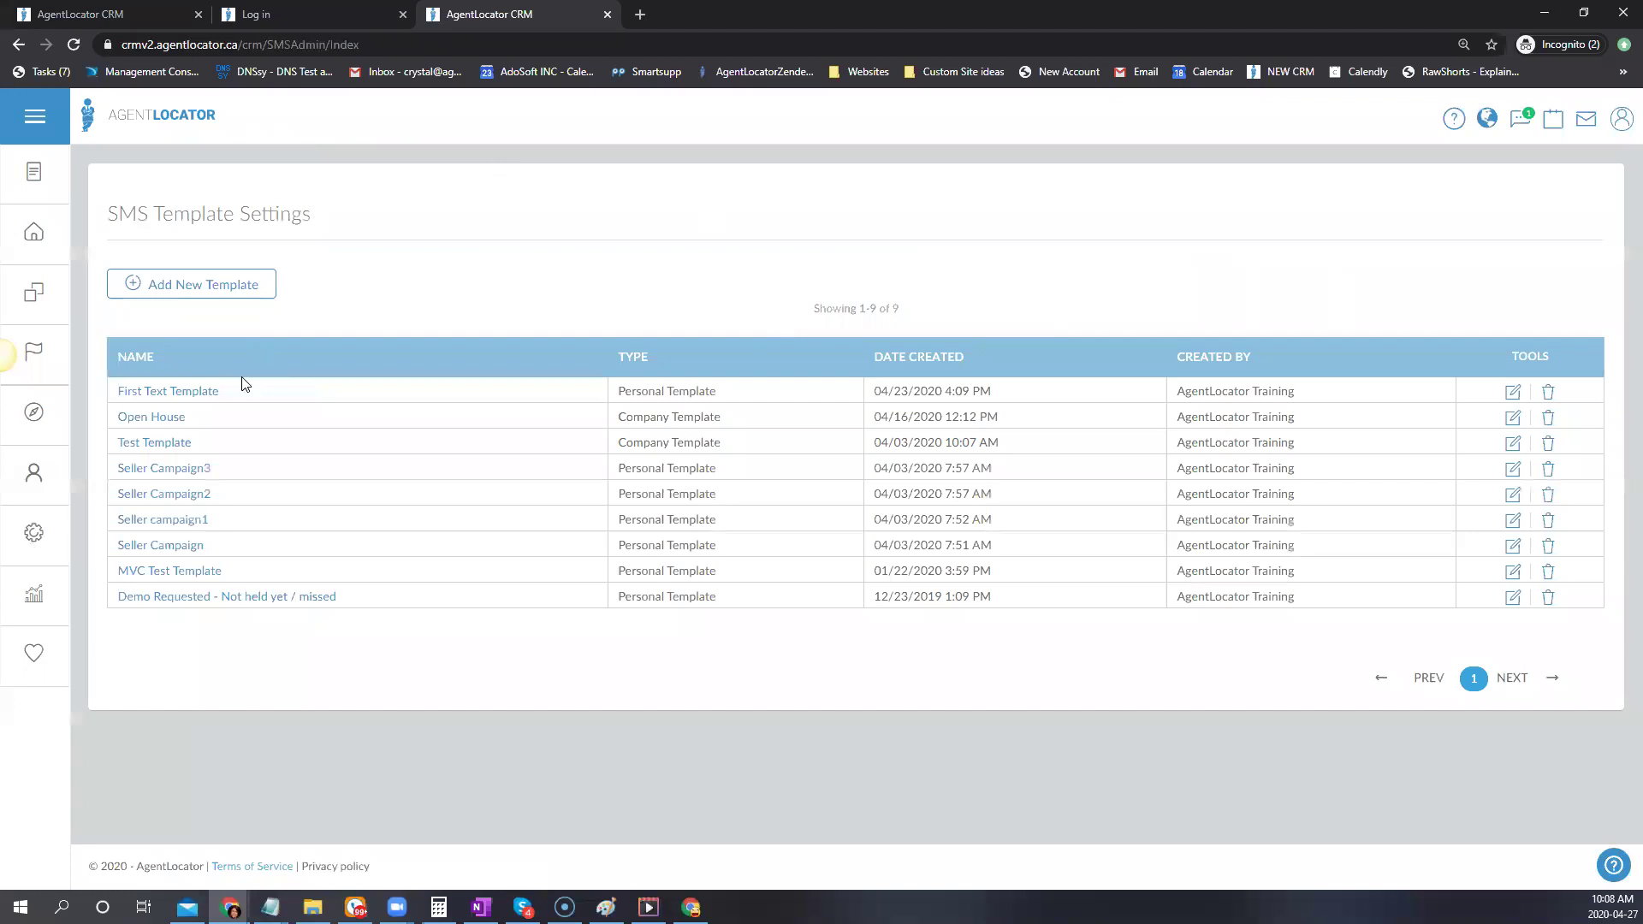
{"action": "left_click", "coordinate": [199, 285]}
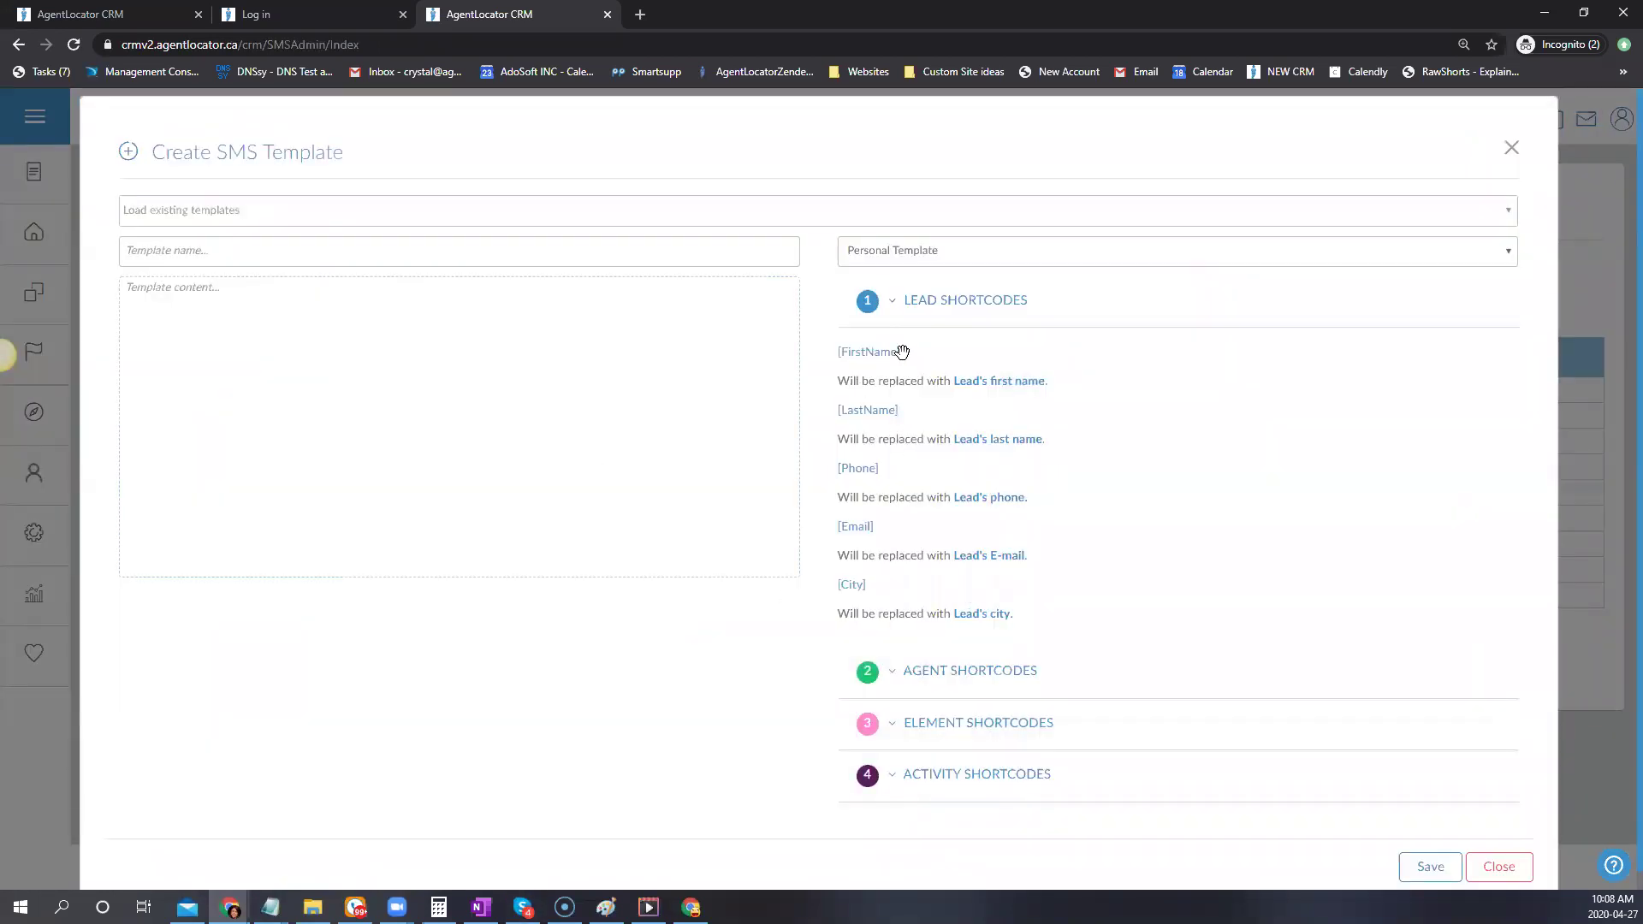
{"action": "left_click_drag", "start_coordinate": [891, 351], "coordinate": [505, 355]}
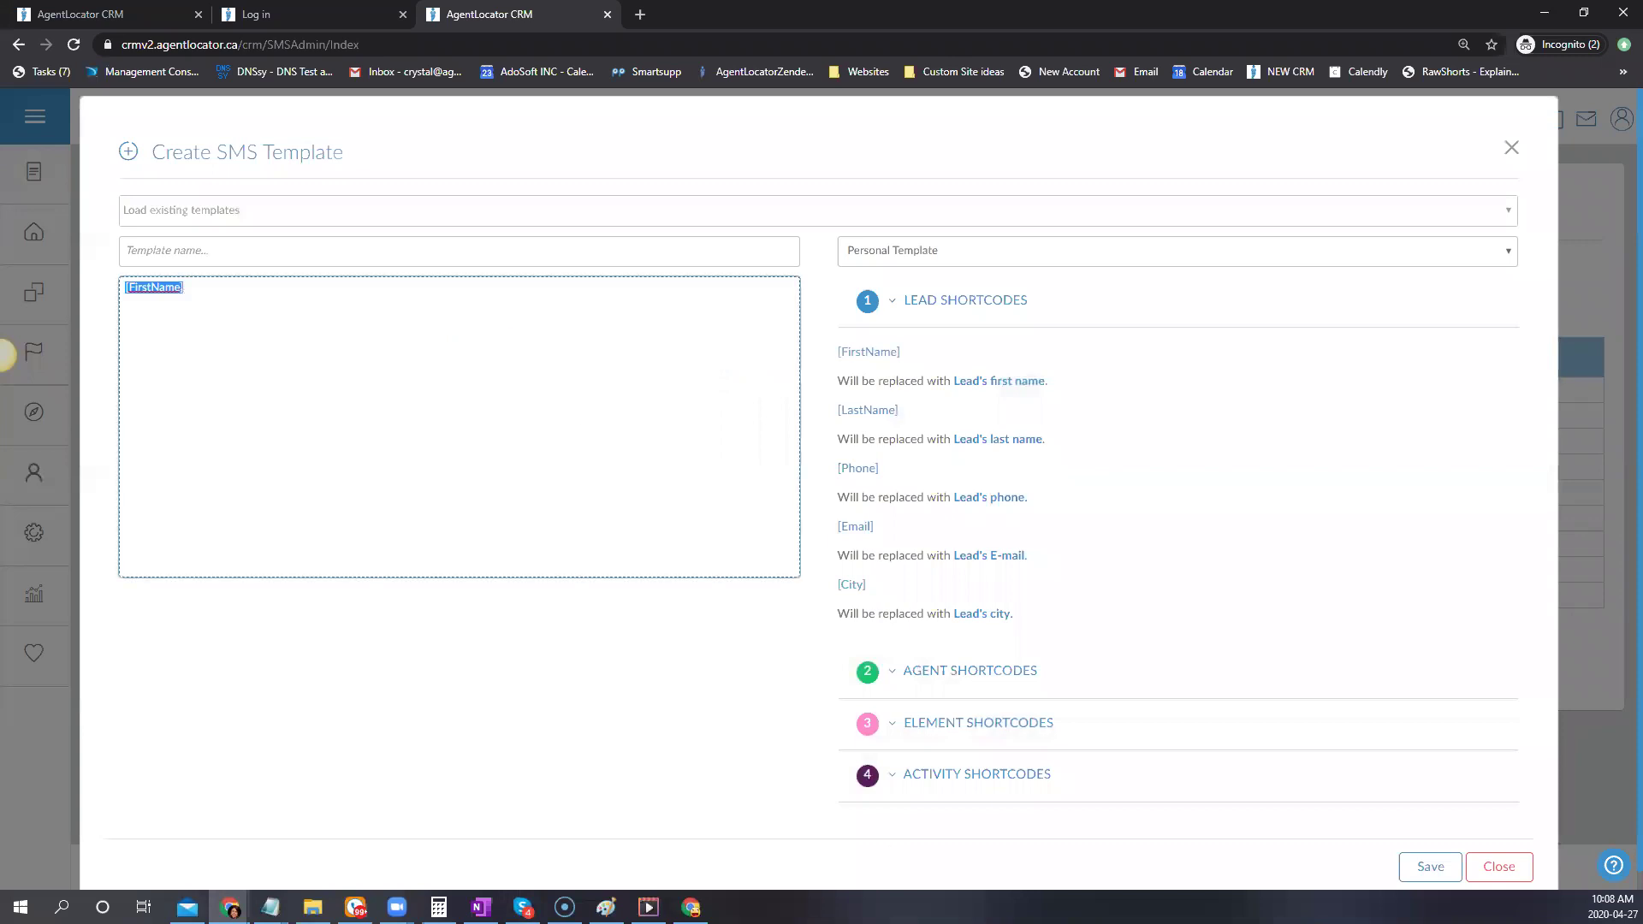
{"action": "left_click", "coordinate": [246, 333]}
Continue the message with 'Good', the [Morning,Afternoon,Evening] shortcode and a second [FirstName]
{"action": "scroll", "coordinate": [1076, 547], "scroll_direction": "down", "scroll_amount": 1}
{"action": "left_click", "coordinate": [973, 701]}
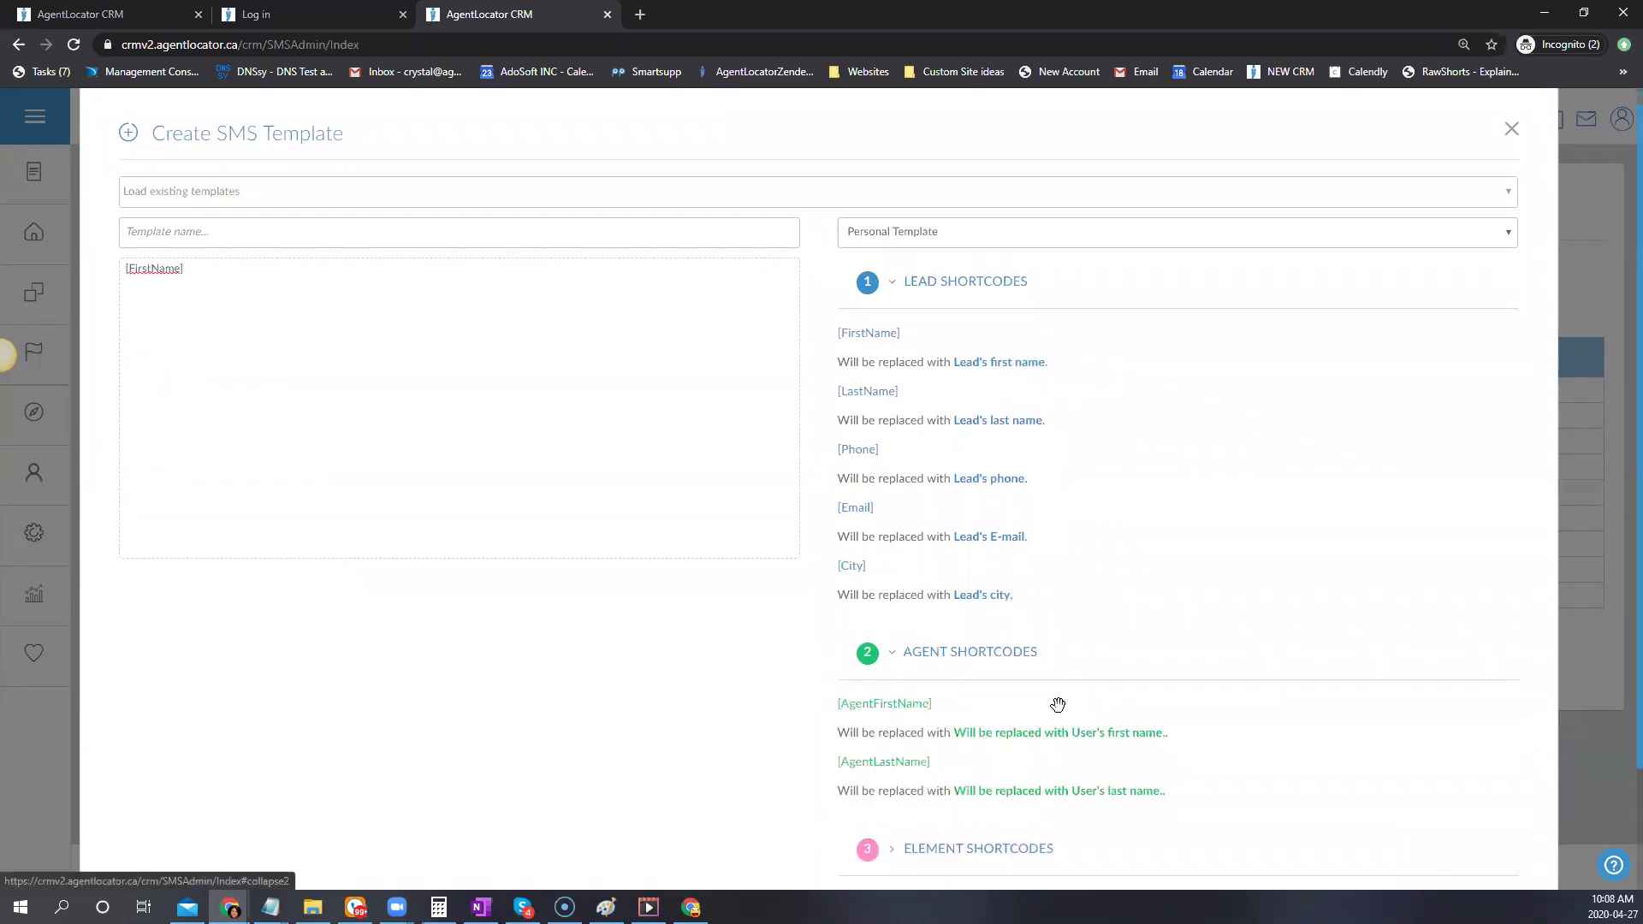
{"action": "scroll", "coordinate": [1049, 634], "scroll_direction": "down", "scroll_amount": 2}
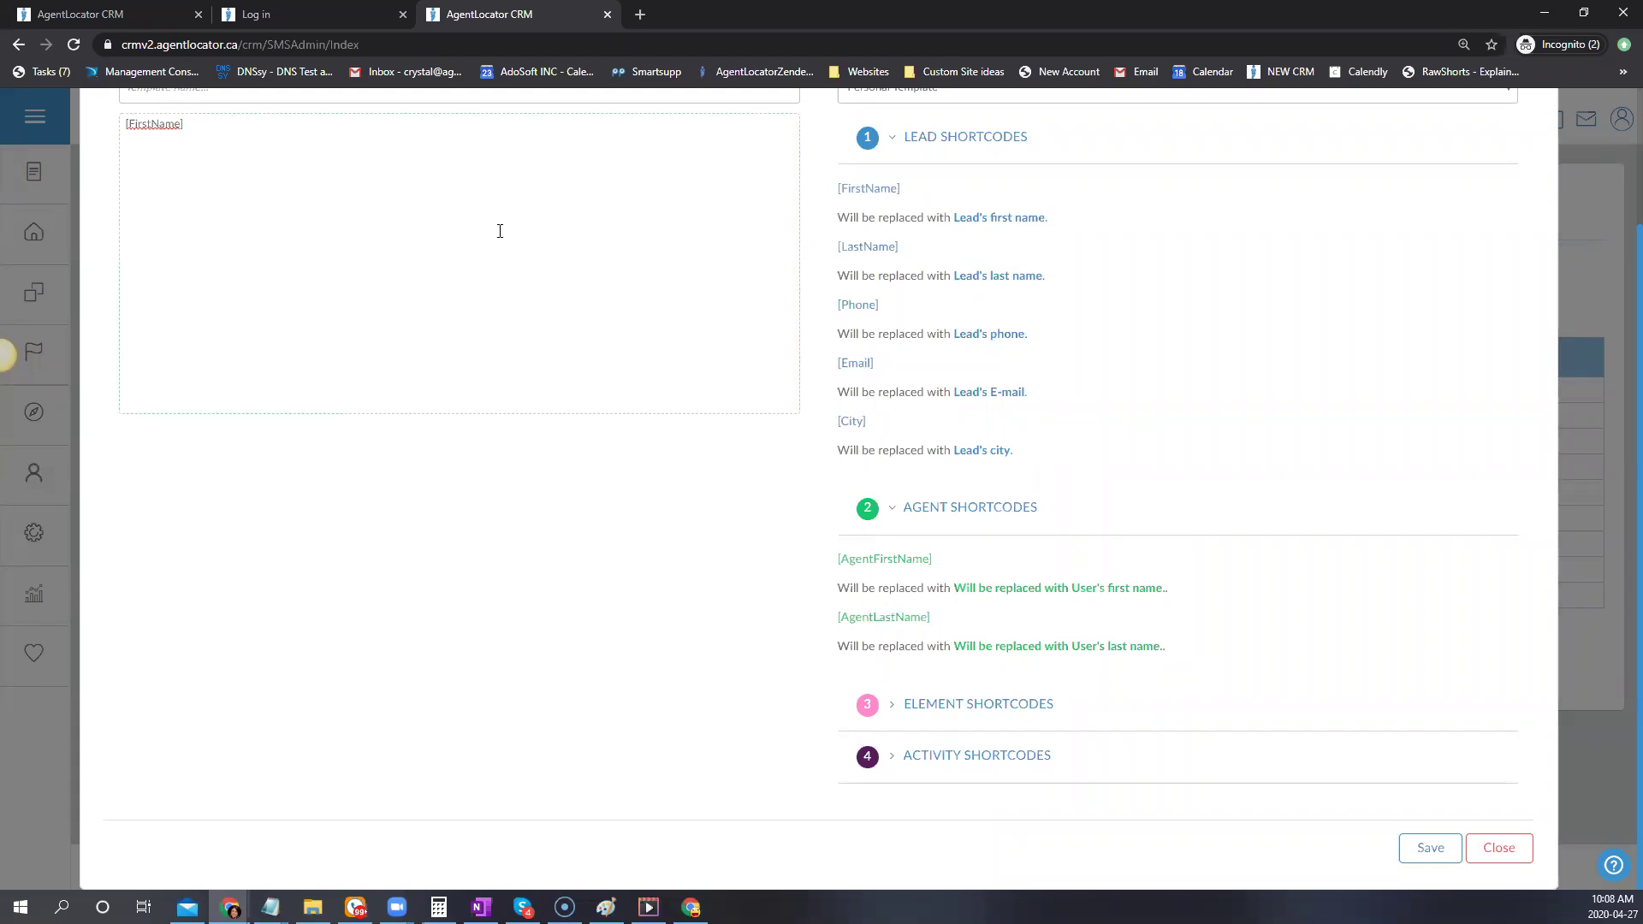
{"action": "left_click", "coordinate": [917, 513]}
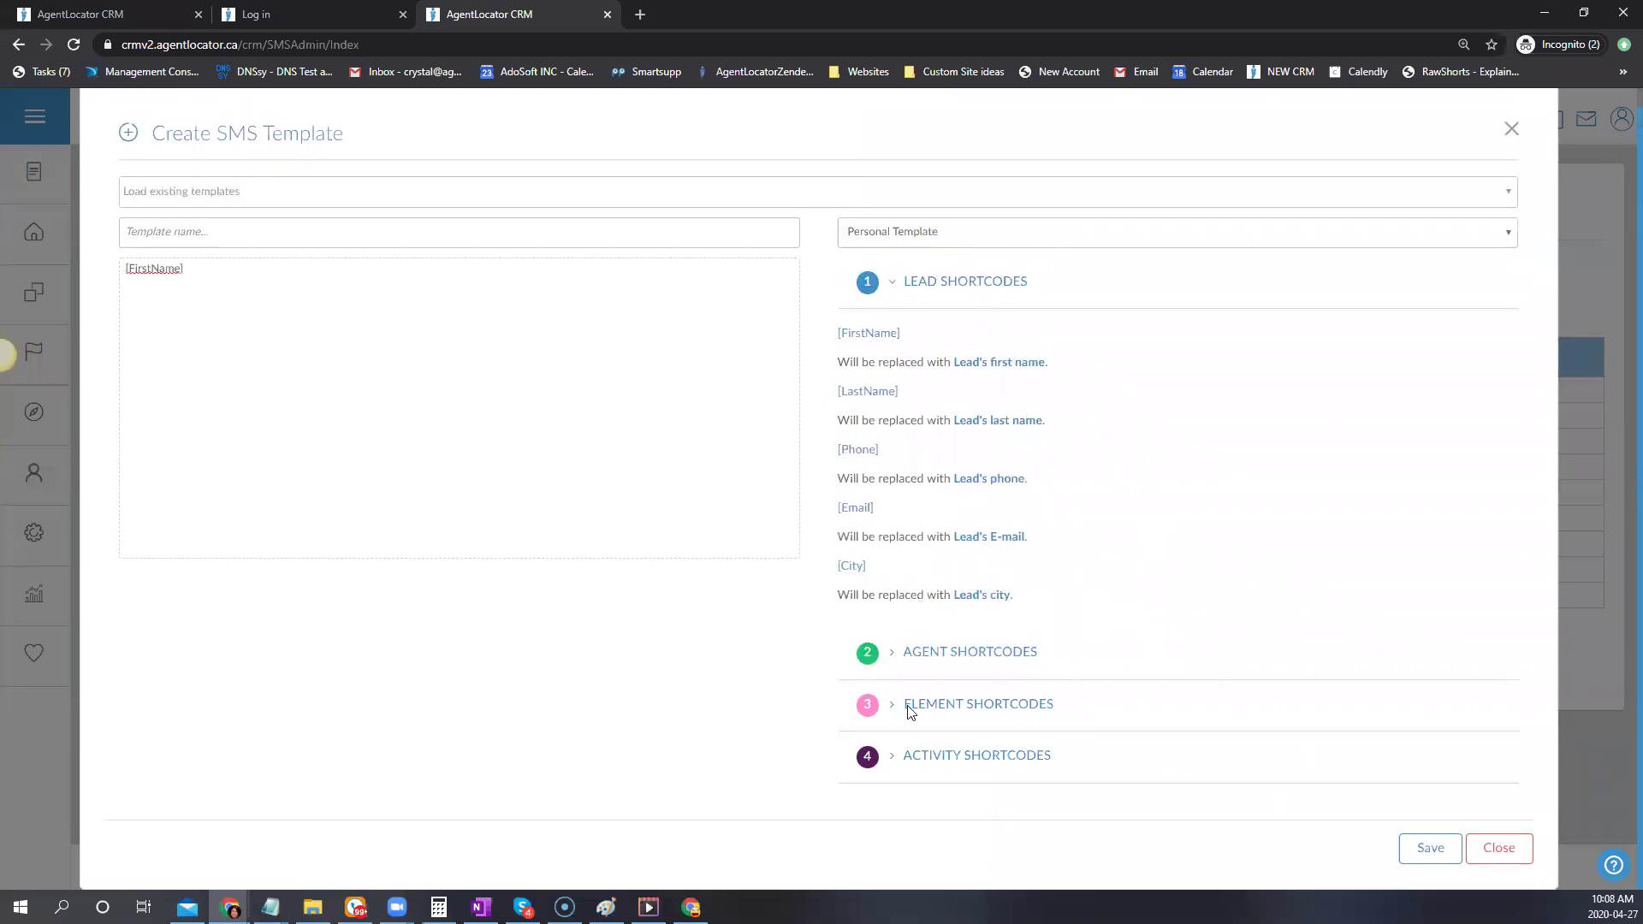
{"action": "left_click", "coordinate": [1018, 743]}
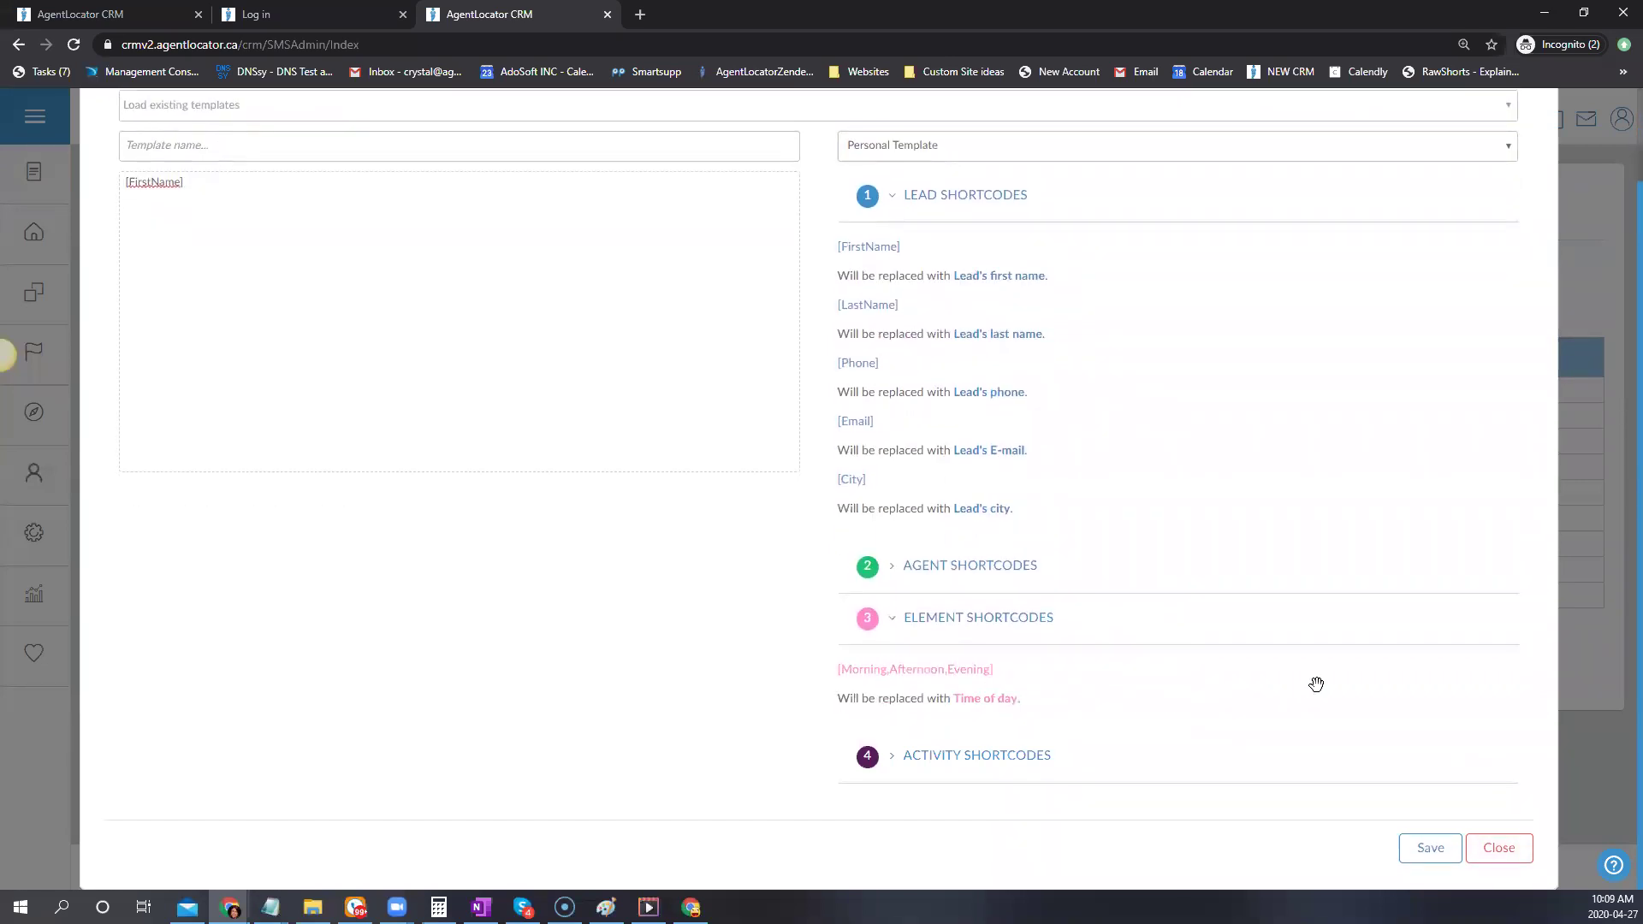
{"action": "left_click", "coordinate": [435, 296]}
{"action": "type", "text": "Good"}
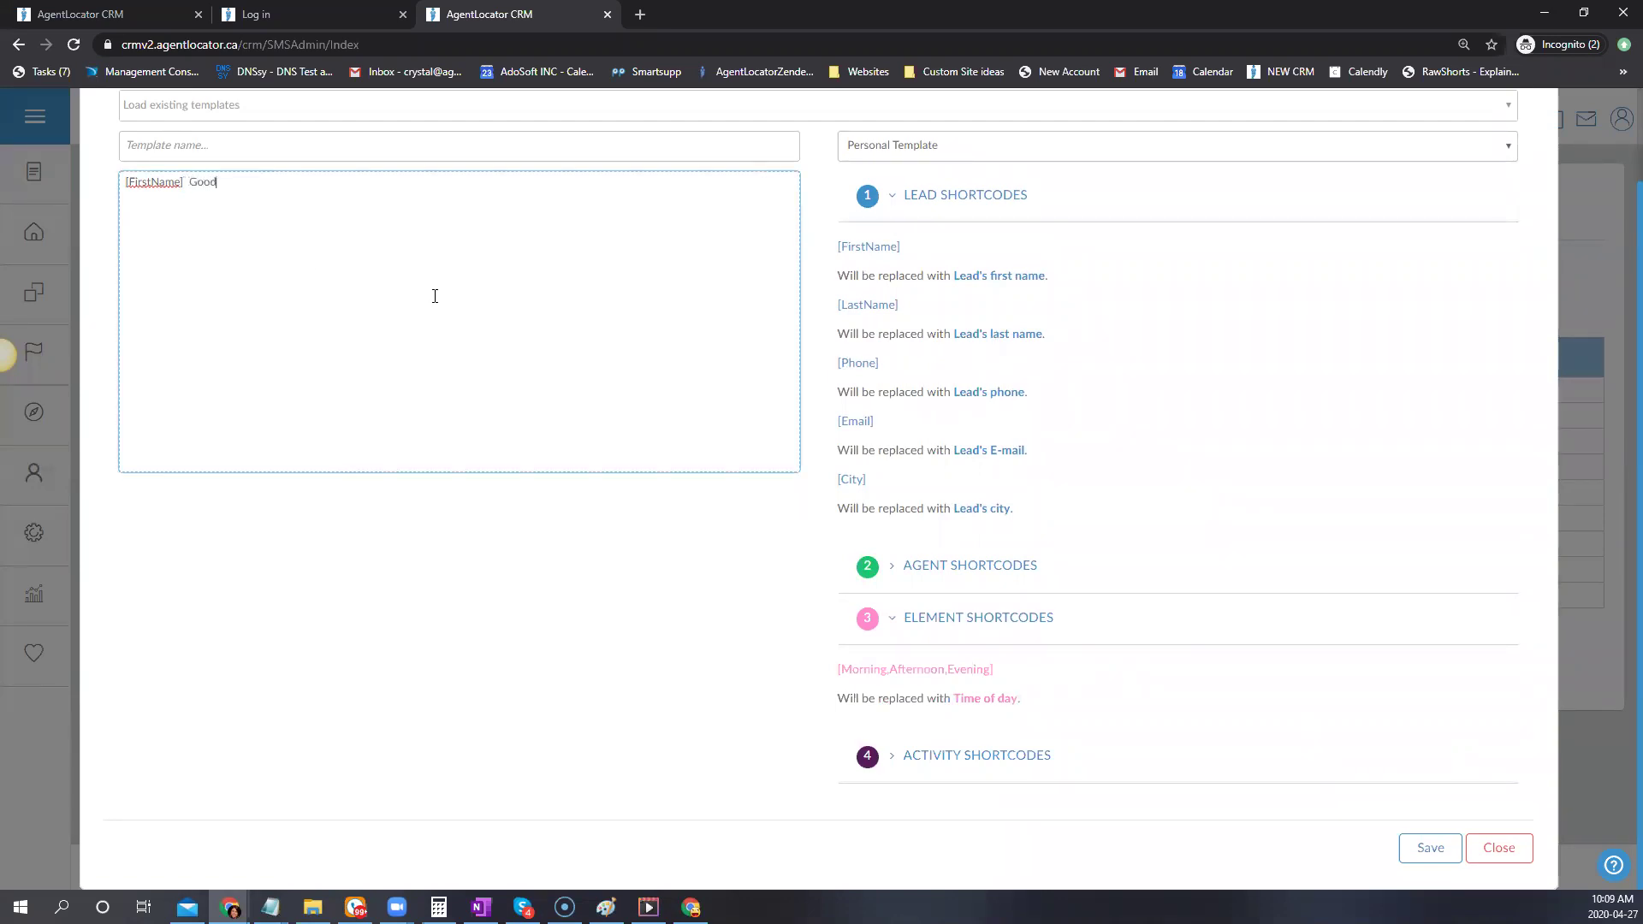
{"action": "left_click_drag", "start_coordinate": [975, 669], "coordinate": [239, 195]}
{"action": "left_click", "coordinate": [281, 205]}
{"action": "left_click_drag", "start_coordinate": [867, 248], "coordinate": [503, 211]}
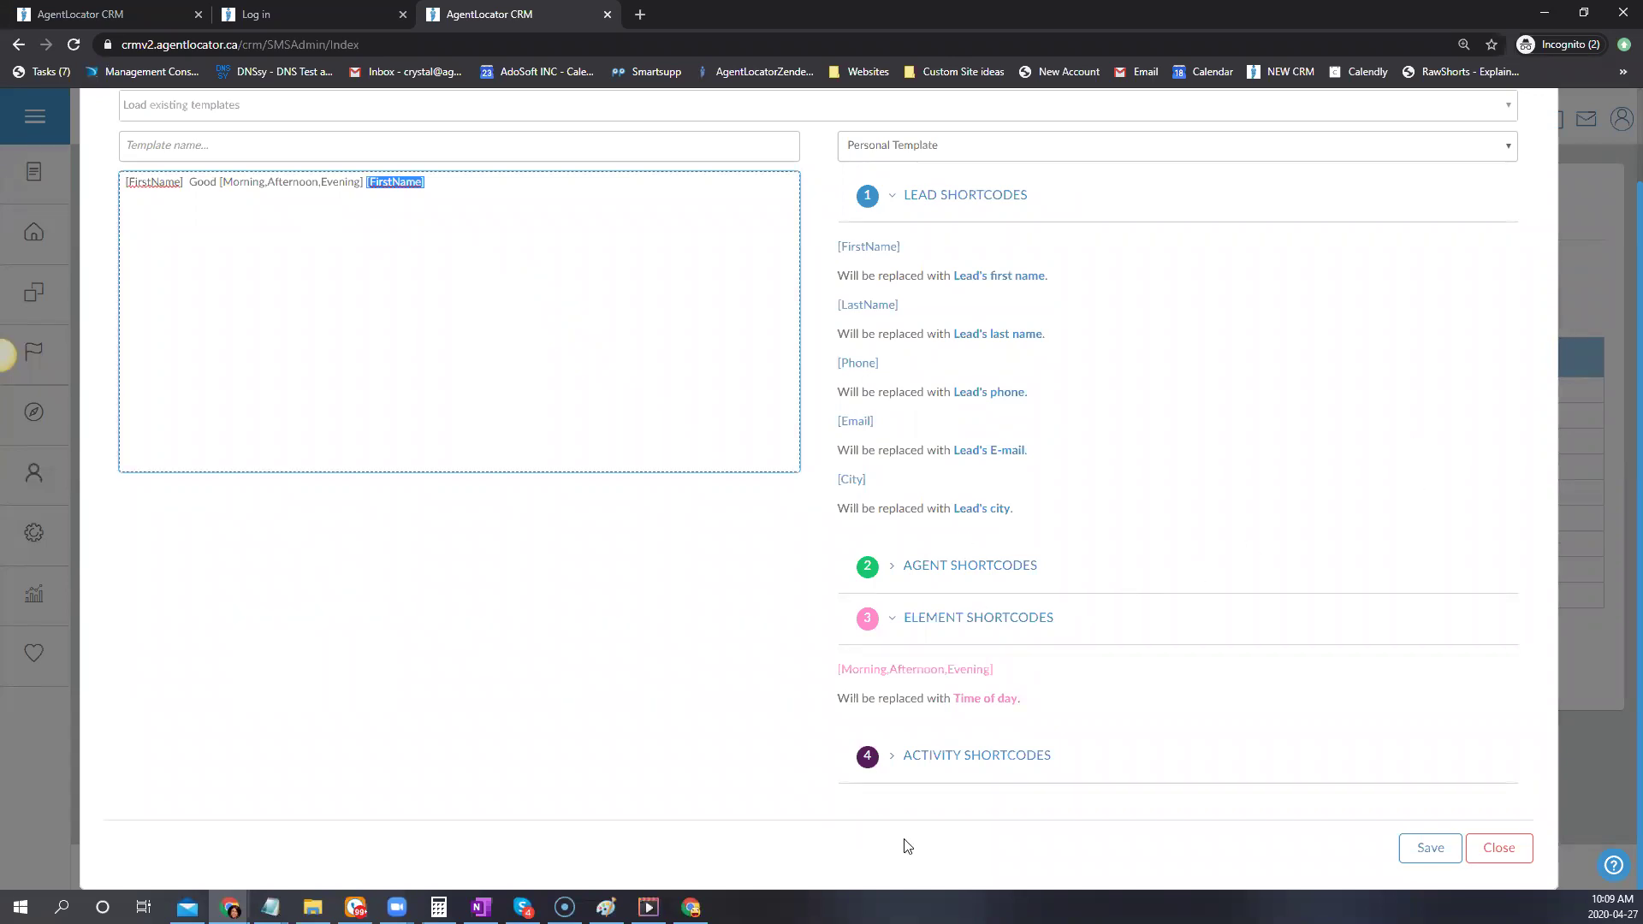
{"action": "left_click", "coordinate": [941, 774]}
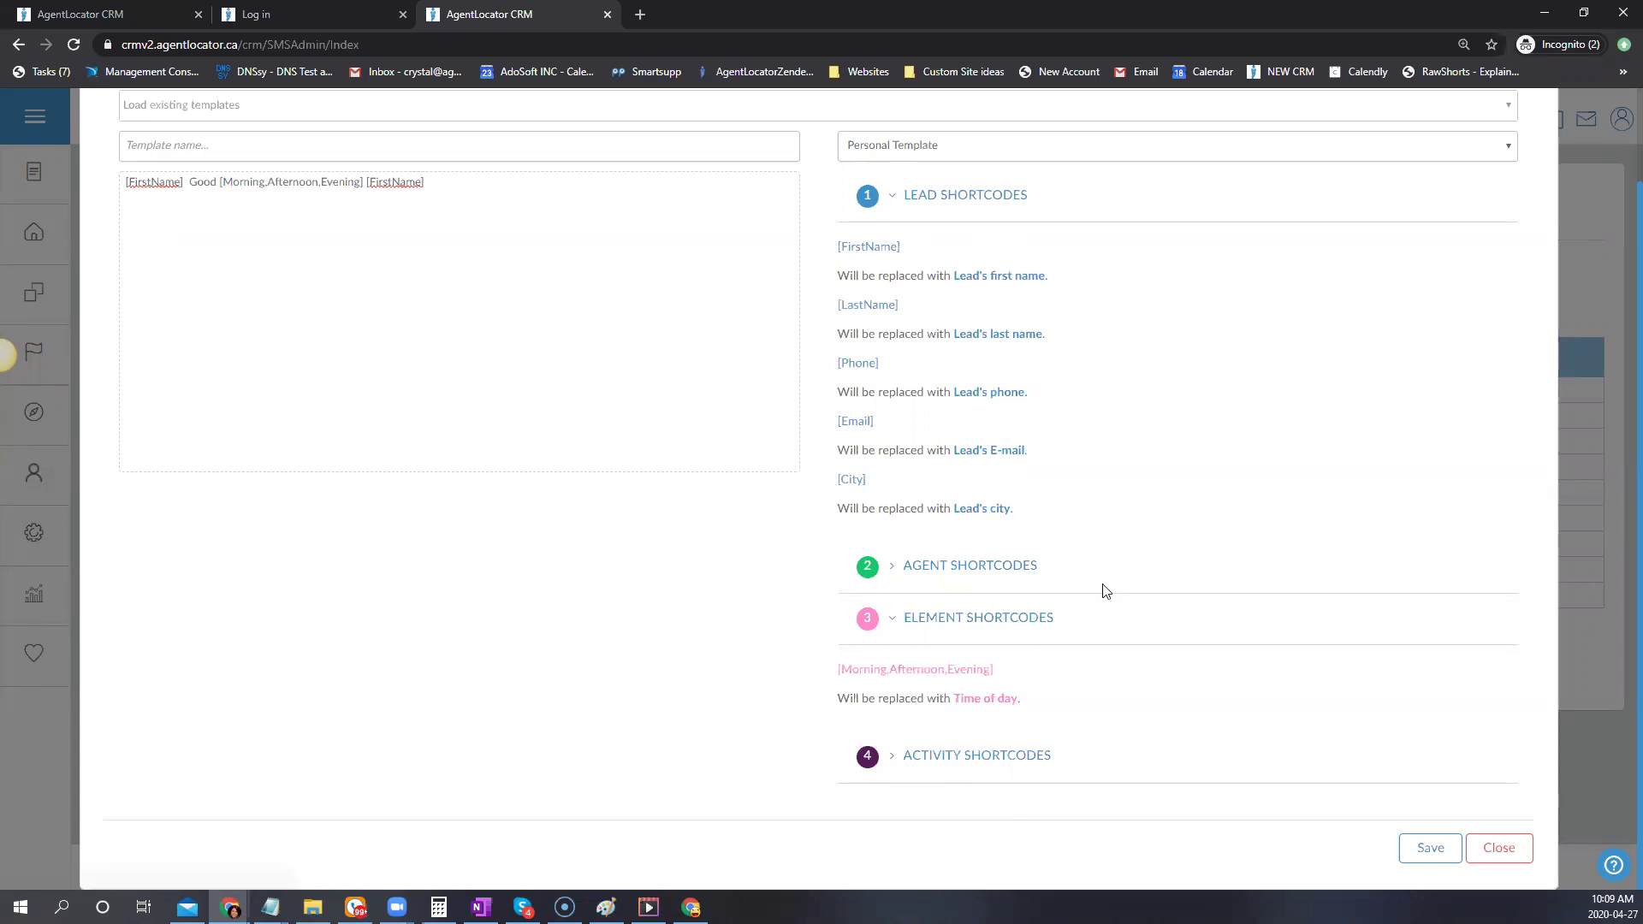
Browse the activity shortcodes and the Personal/Company template type options
{"action": "scroll", "coordinate": [1146, 642], "scroll_direction": "up", "scroll_amount": 2}
{"action": "scroll", "coordinate": [1133, 619], "scroll_direction": "down", "scroll_amount": 2}
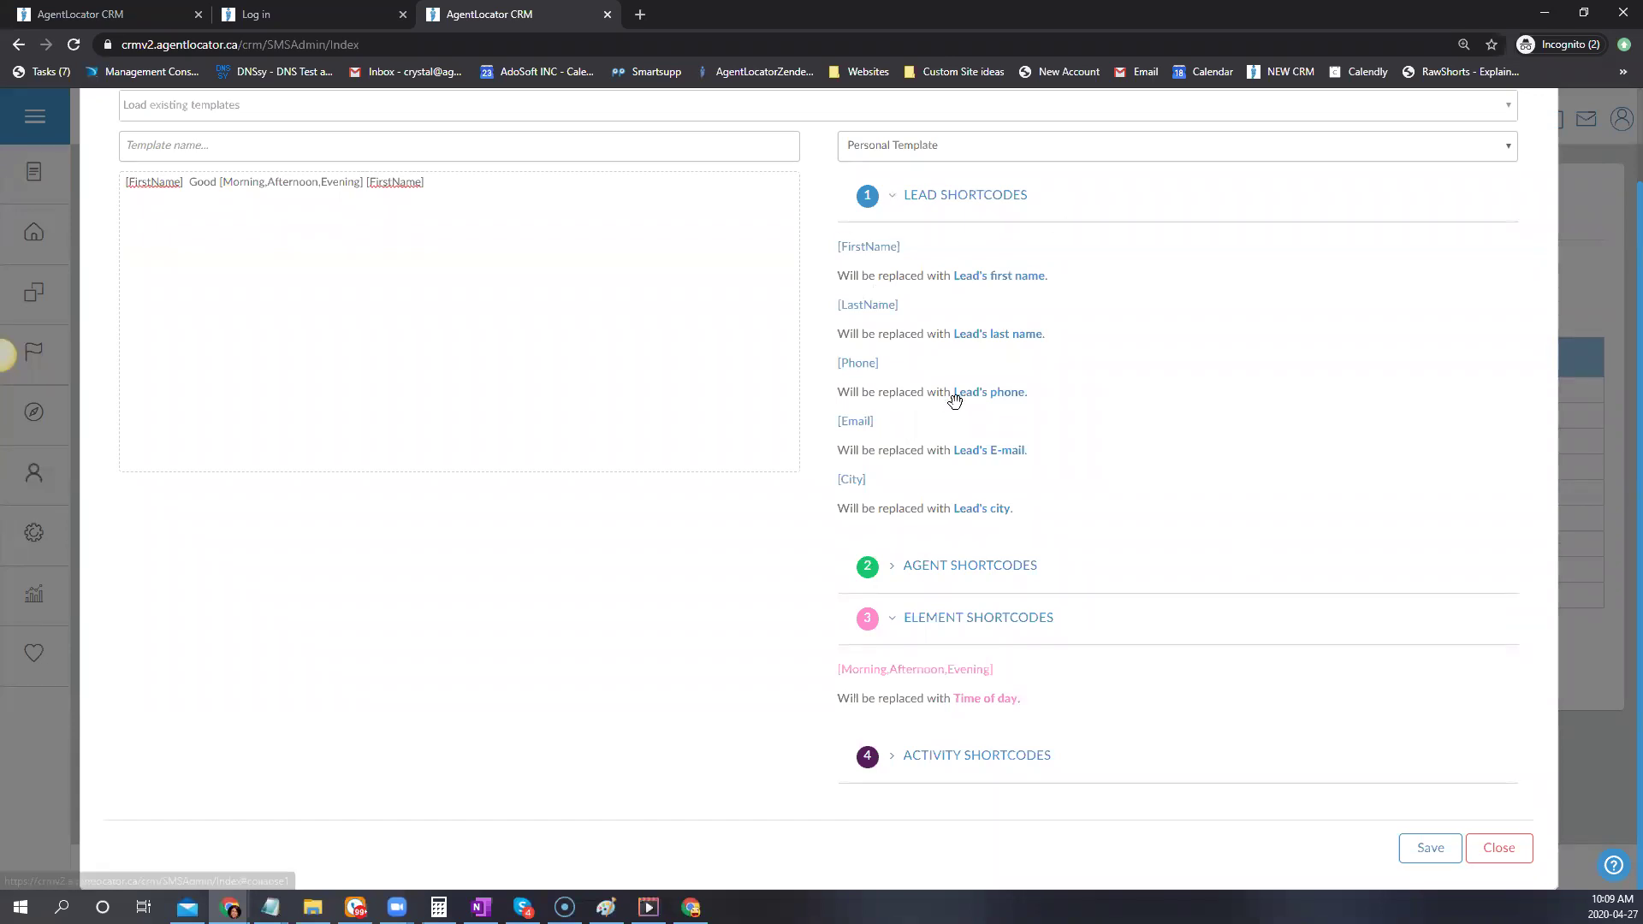
{"action": "scroll", "coordinate": [958, 396], "scroll_direction": "up", "scroll_amount": 2}
{"action": "left_click", "coordinate": [902, 308]}
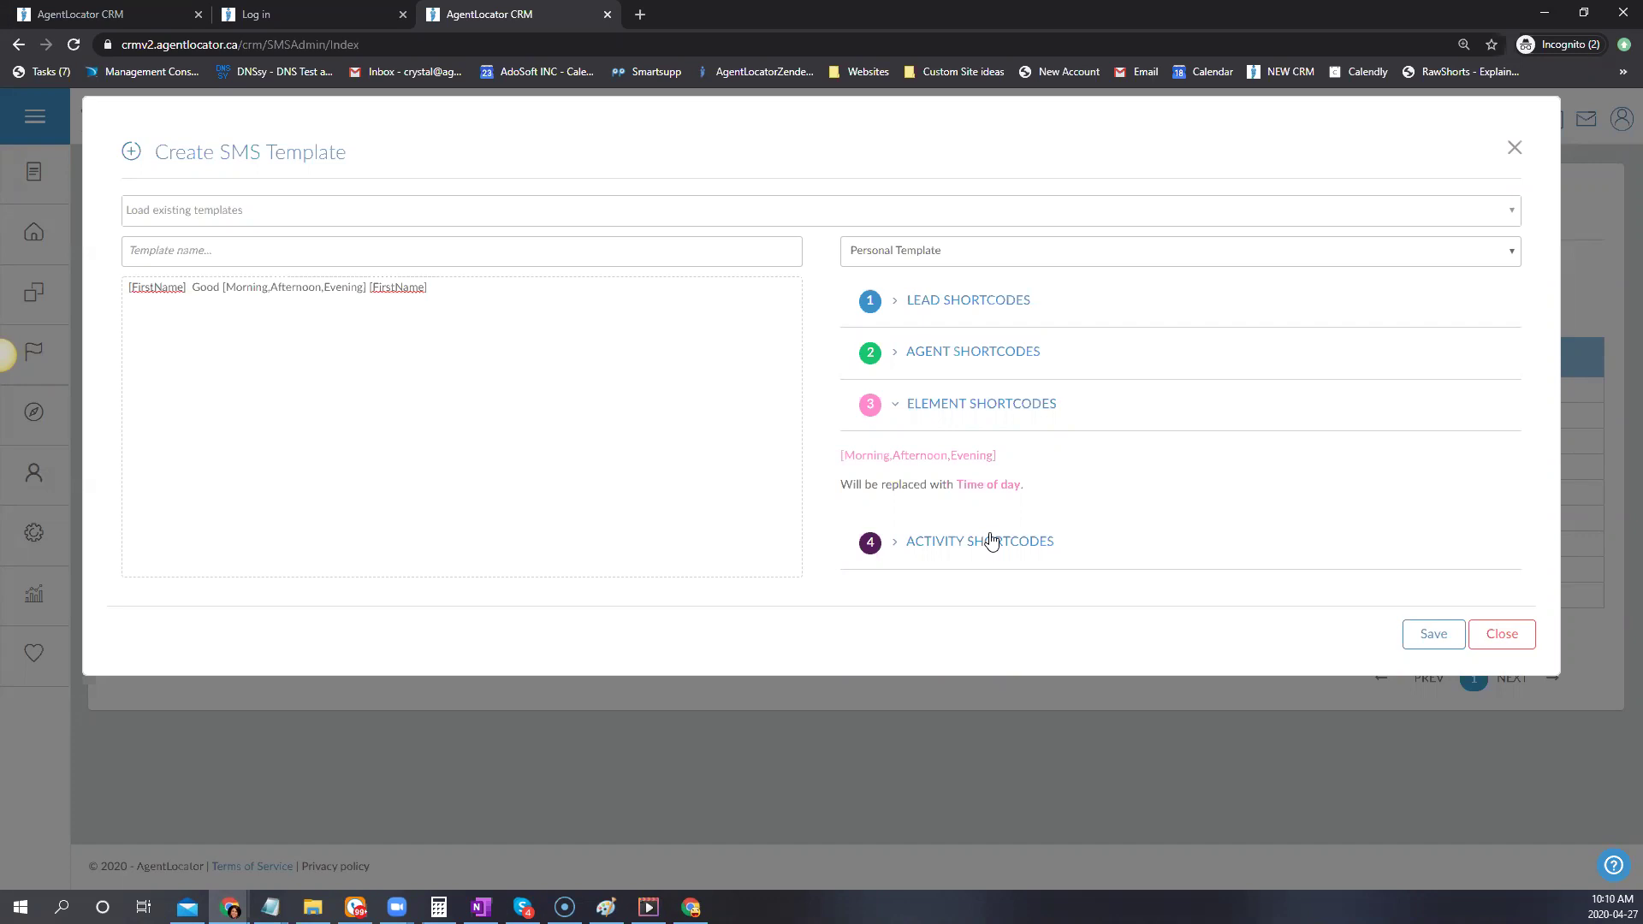
{"action": "left_click", "coordinate": [894, 541]}
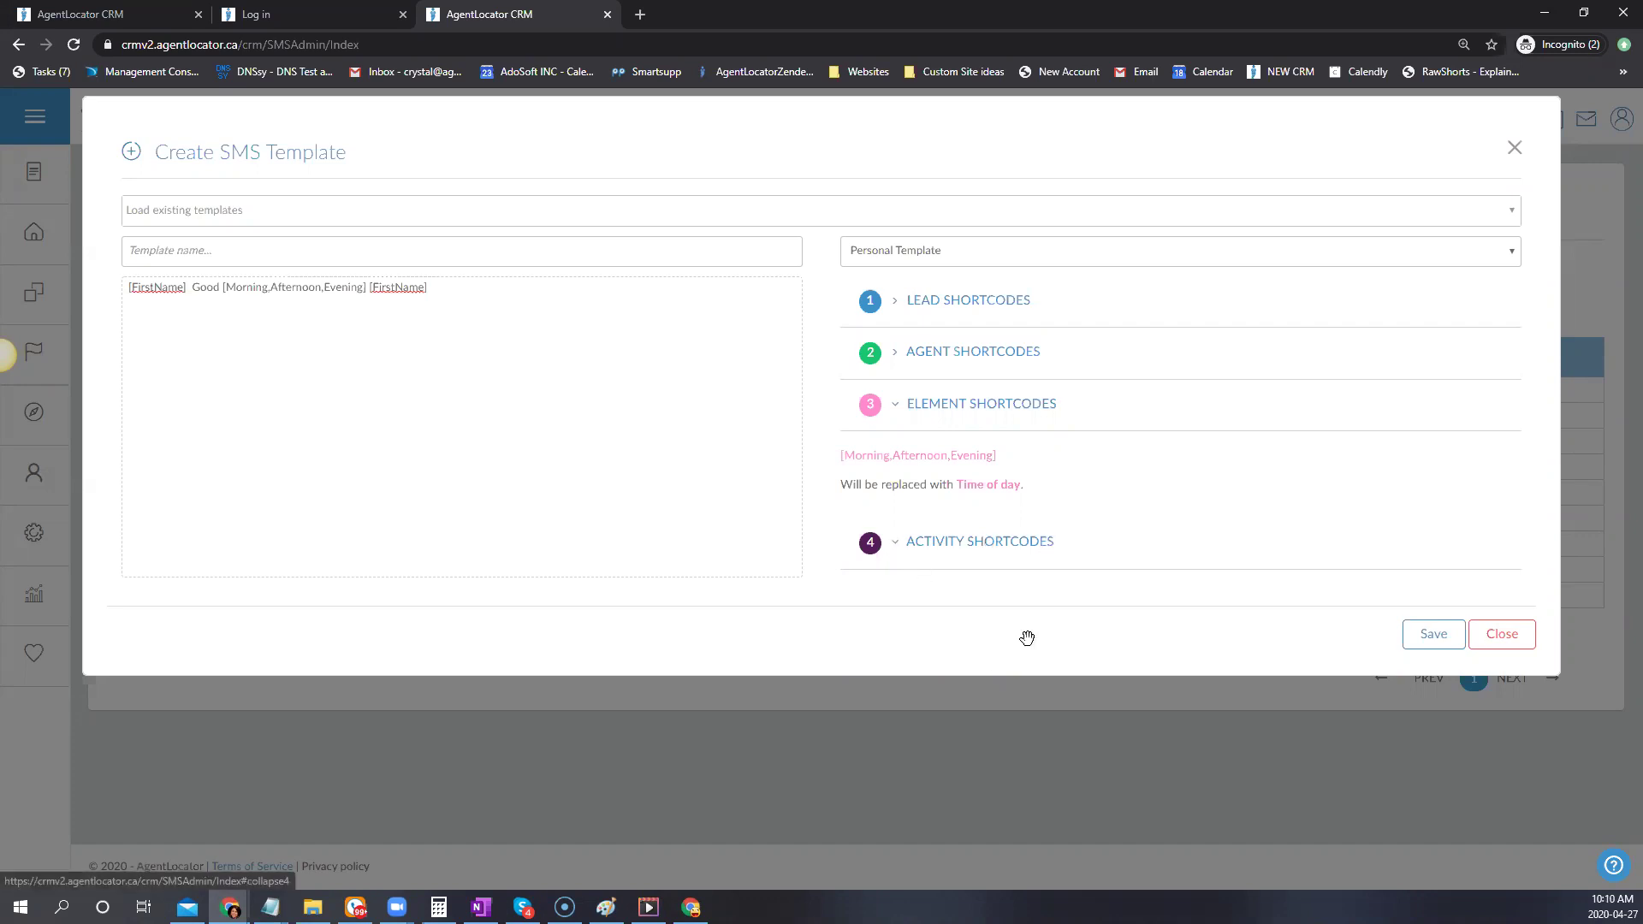
{"action": "scroll", "coordinate": [1211, 613], "scroll_direction": "down", "scroll_amount": 2}
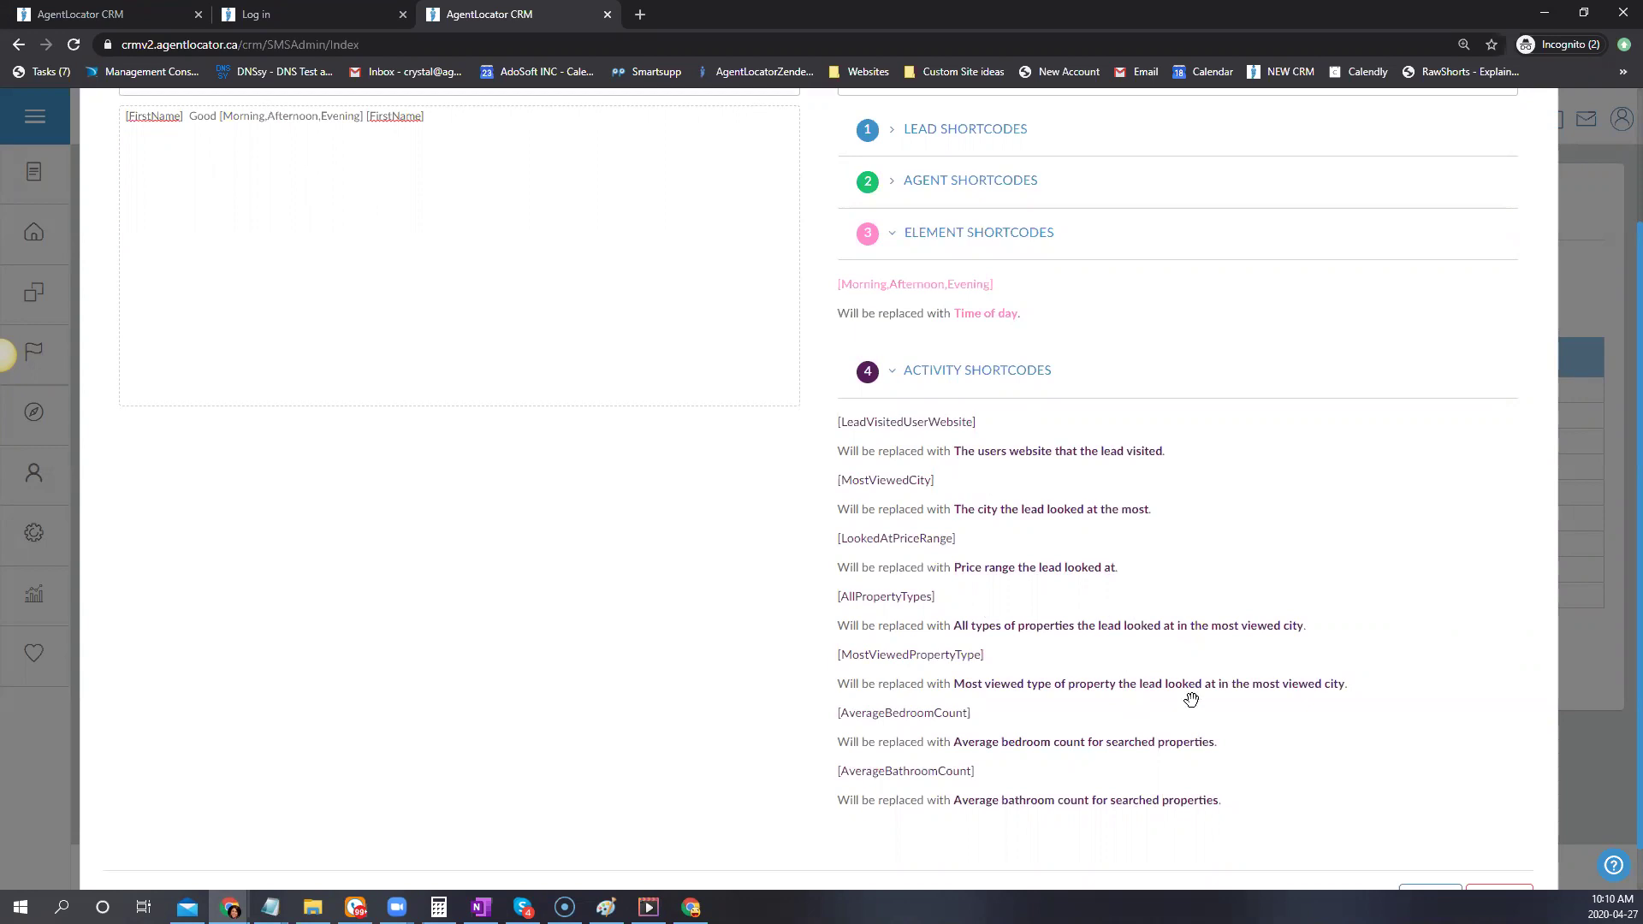
{"action": "scroll", "coordinate": [1511, 530], "scroll_direction": "up", "scroll_amount": 2}
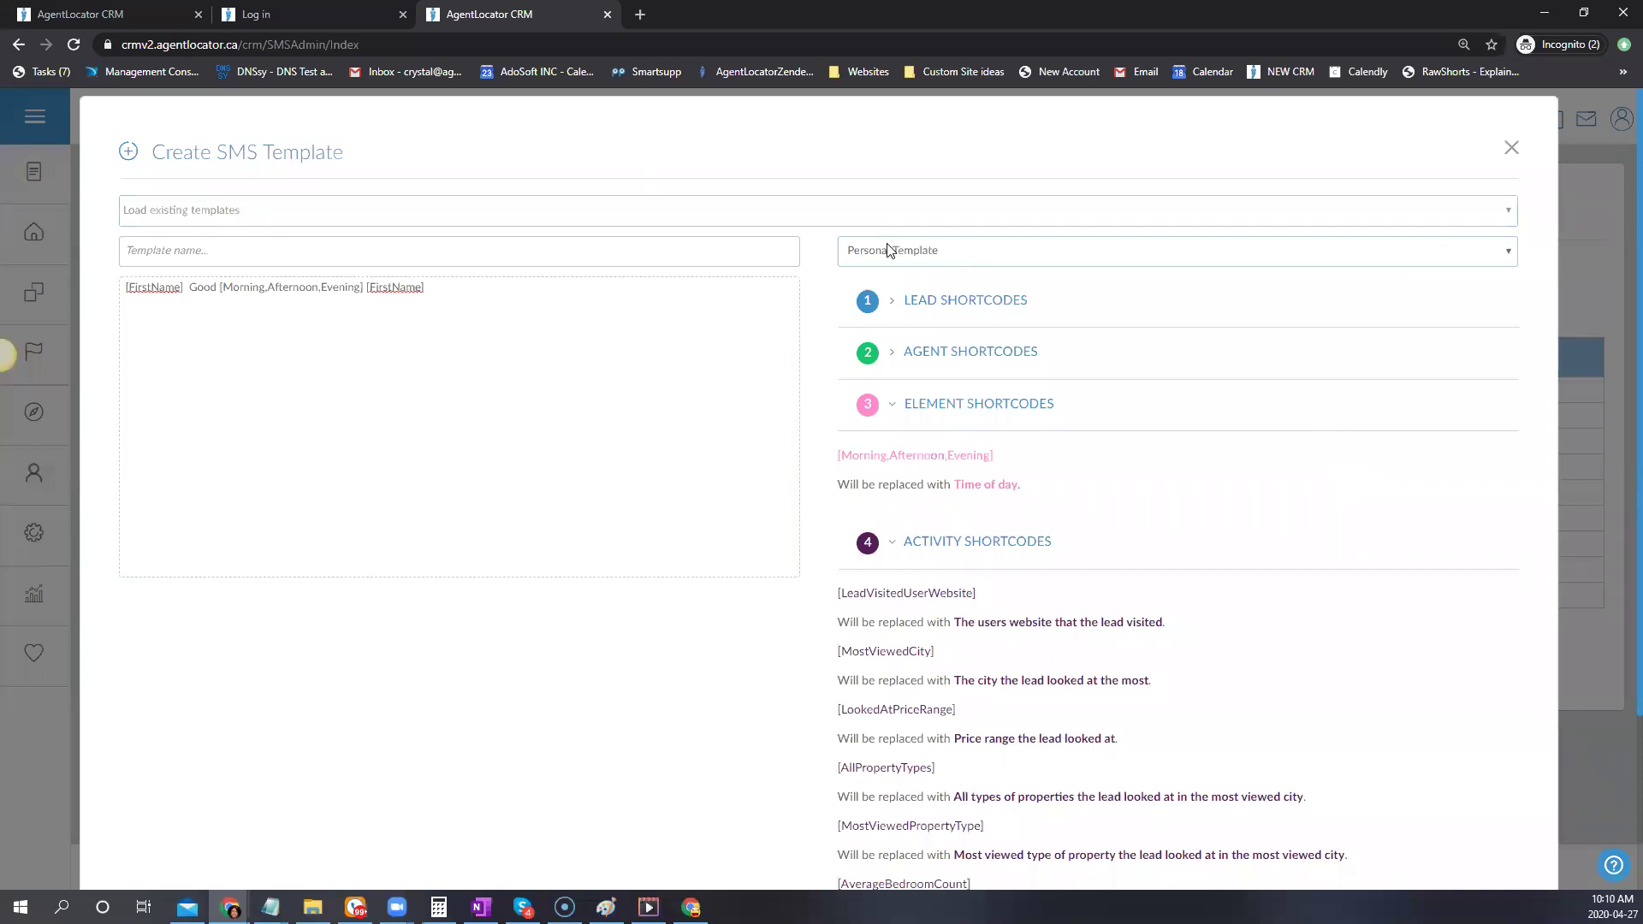
{"action": "left_click", "coordinate": [905, 255]}
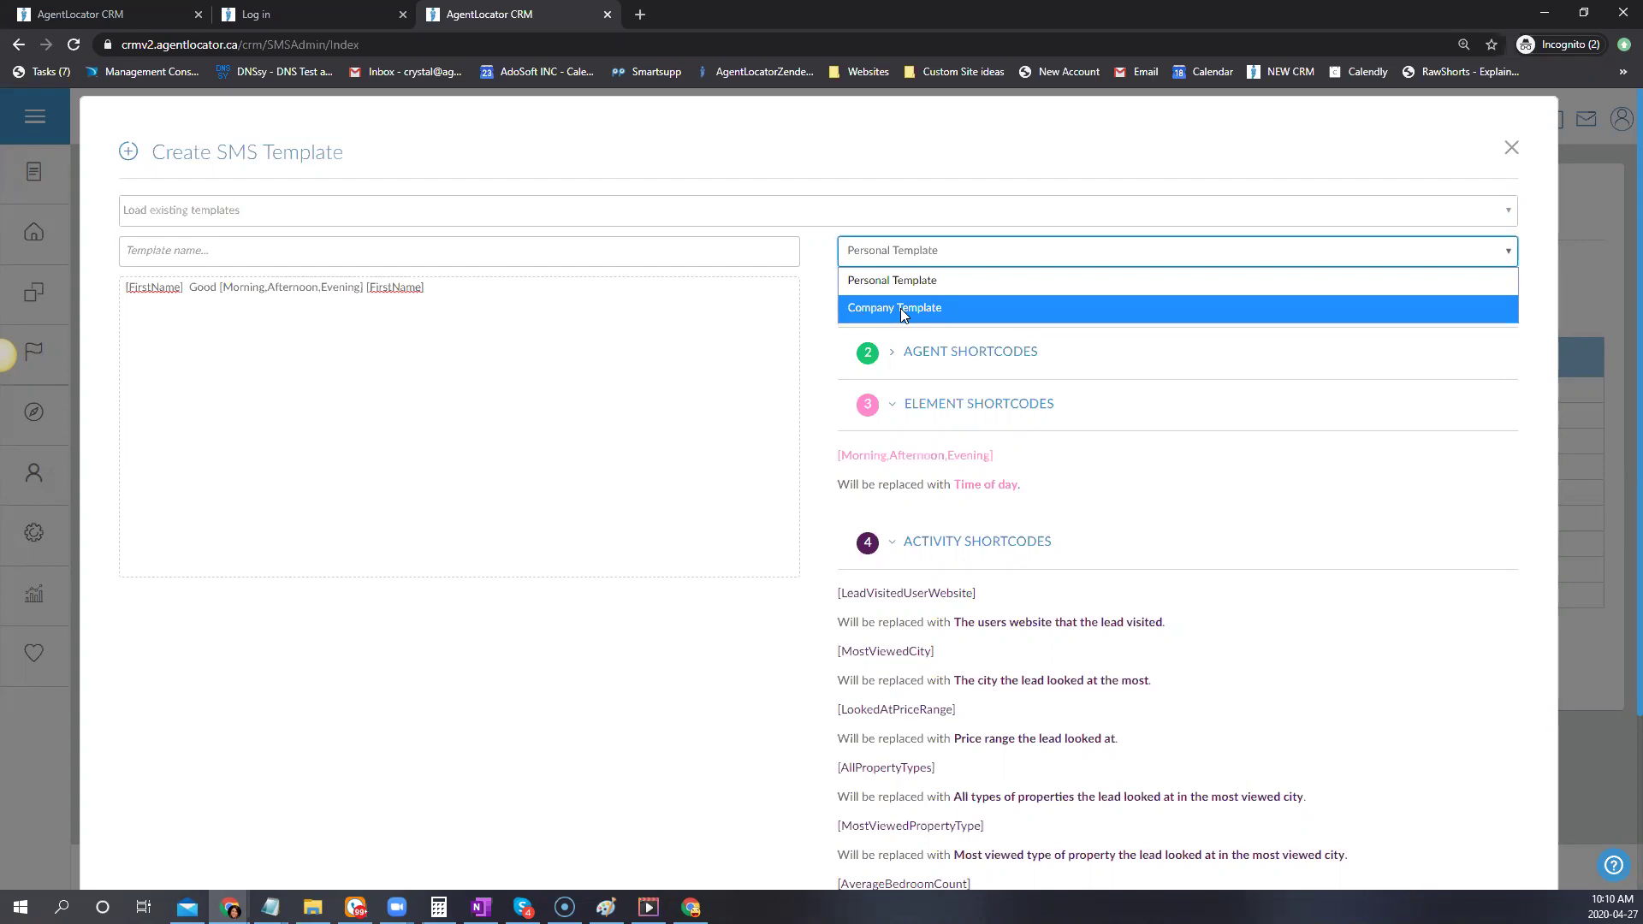
Discard the unsaved SMS template and go to the E-mail settings page
{"action": "left_click", "coordinate": [1511, 149]}
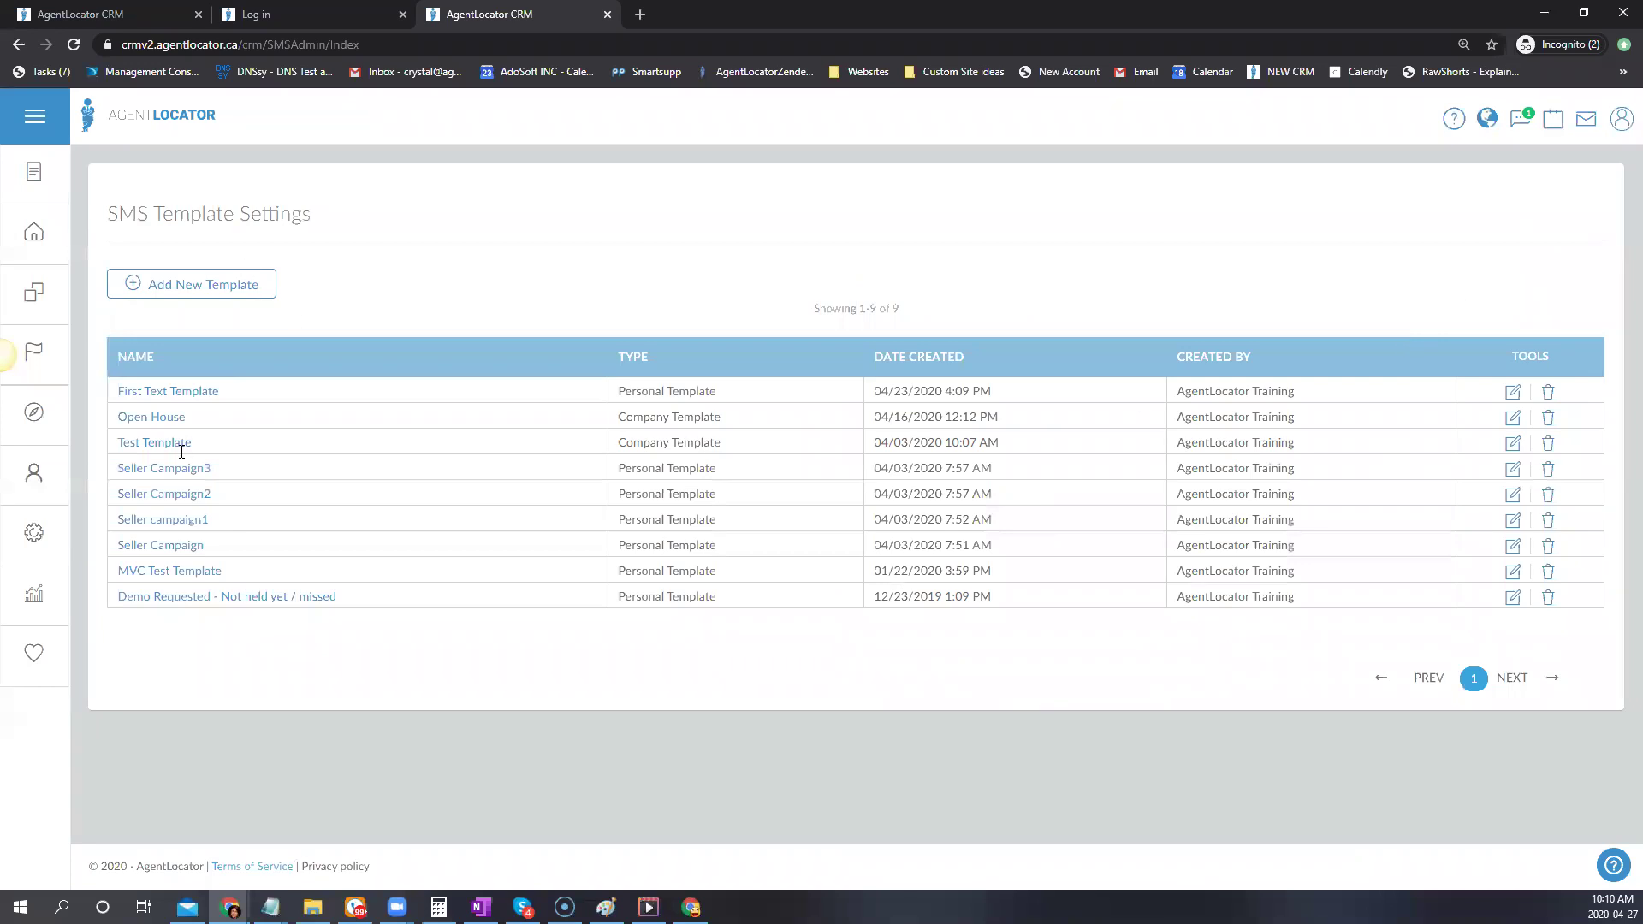
{"action": "left_click", "coordinate": [34, 534]}
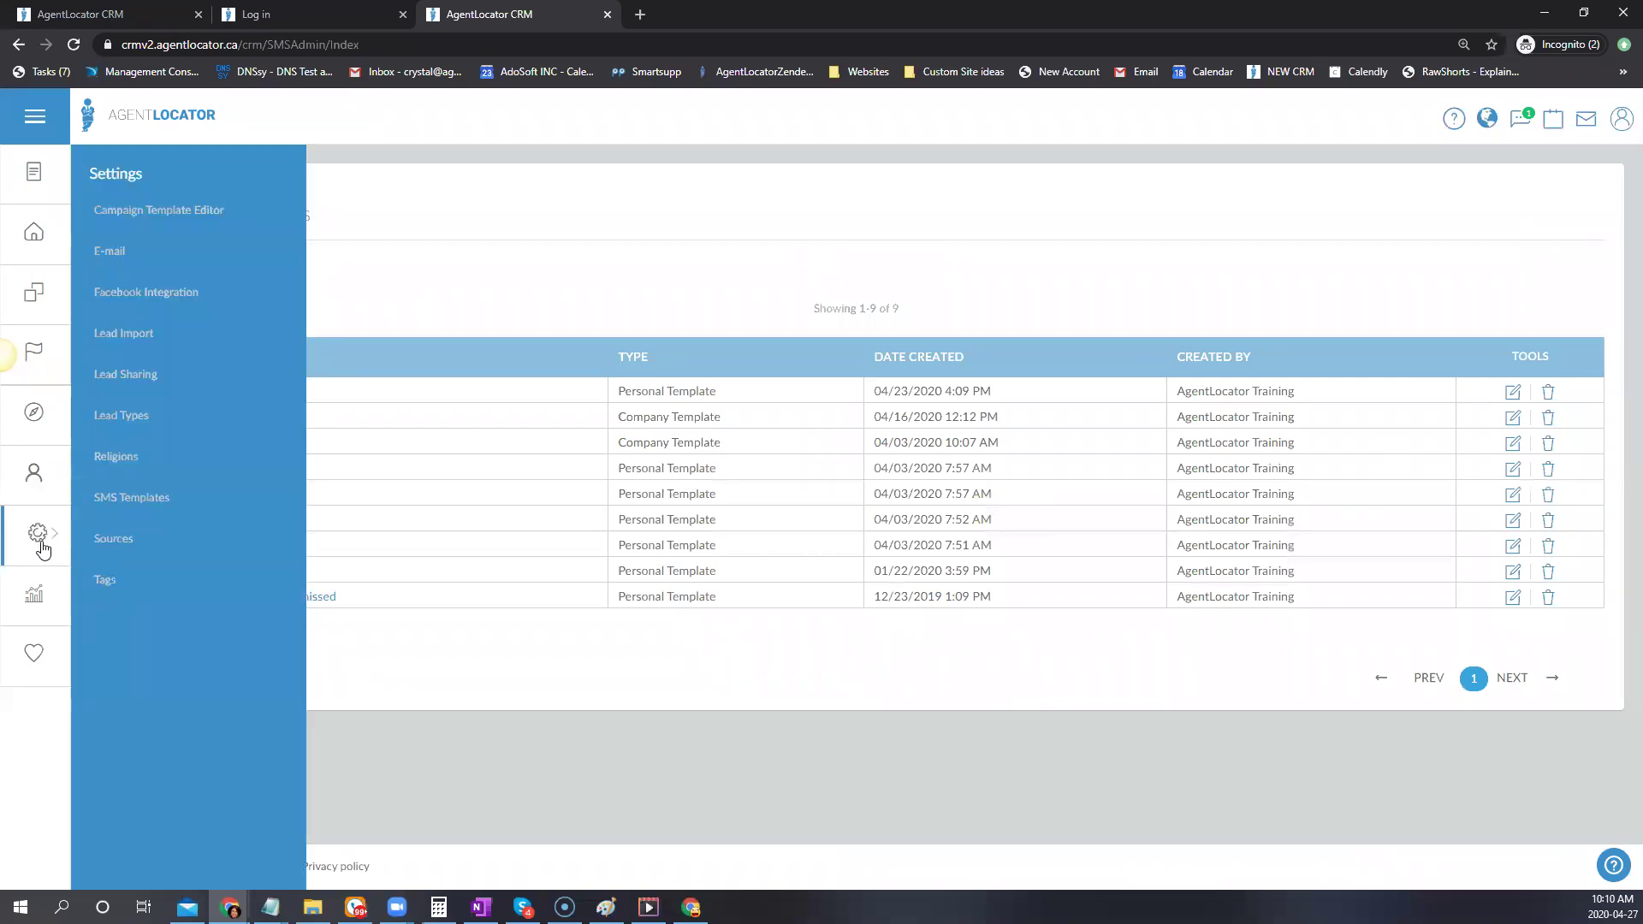
{"action": "left_click", "coordinate": [109, 250]}
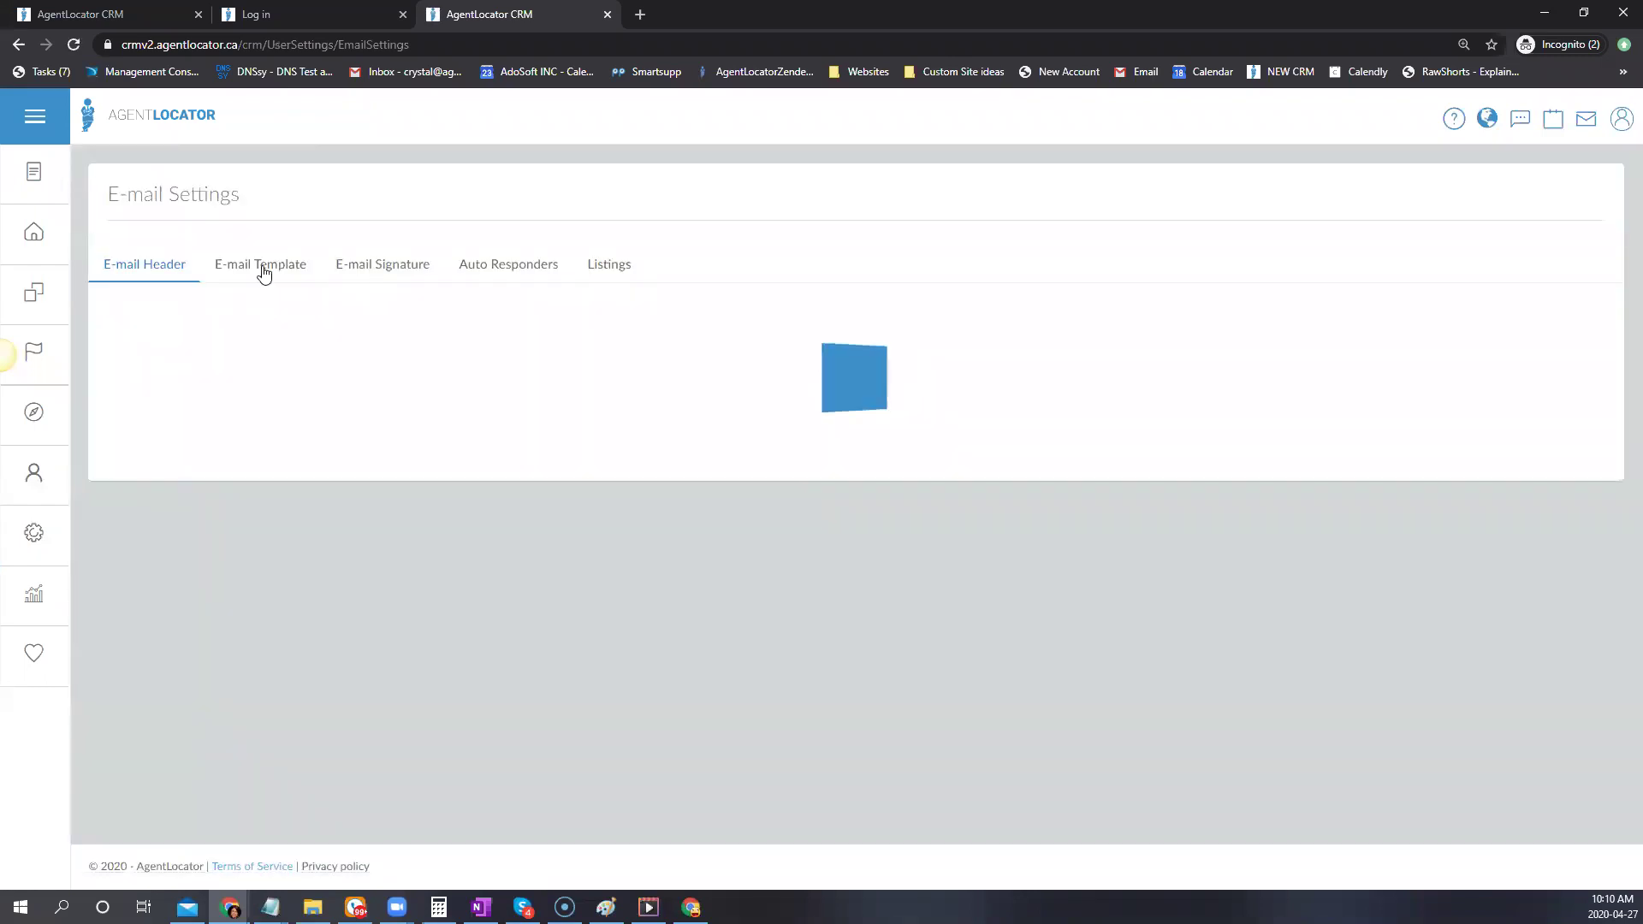
Start a new email template and look through its agent data shortcodes
{"action": "left_click", "coordinate": [261, 269]}
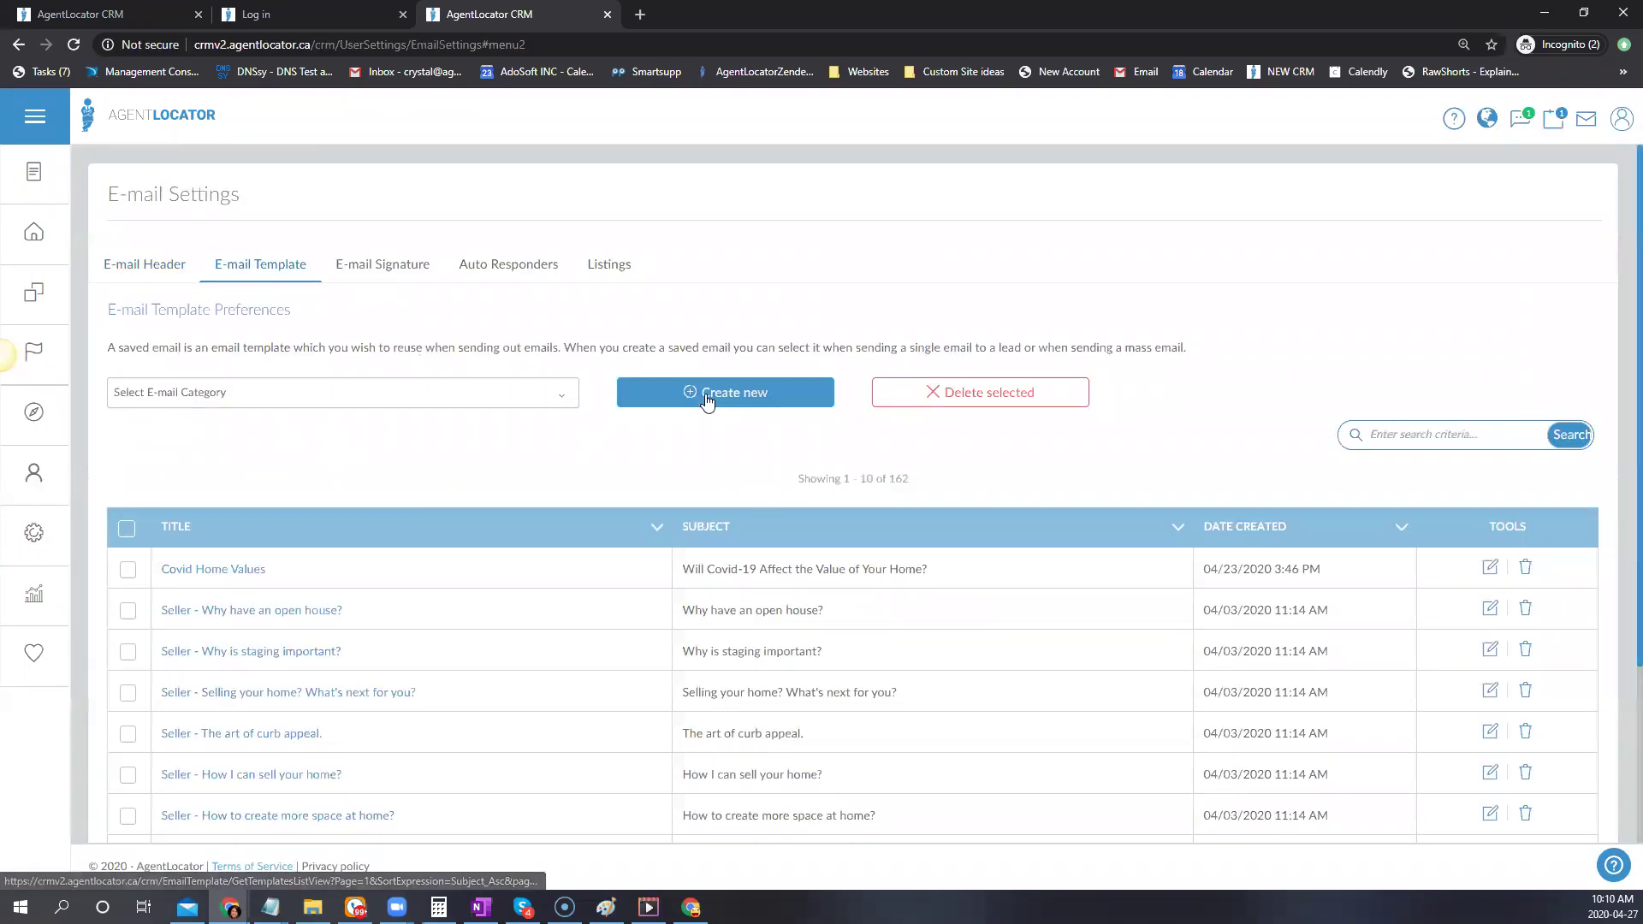
{"action": "left_click", "coordinate": [707, 399]}
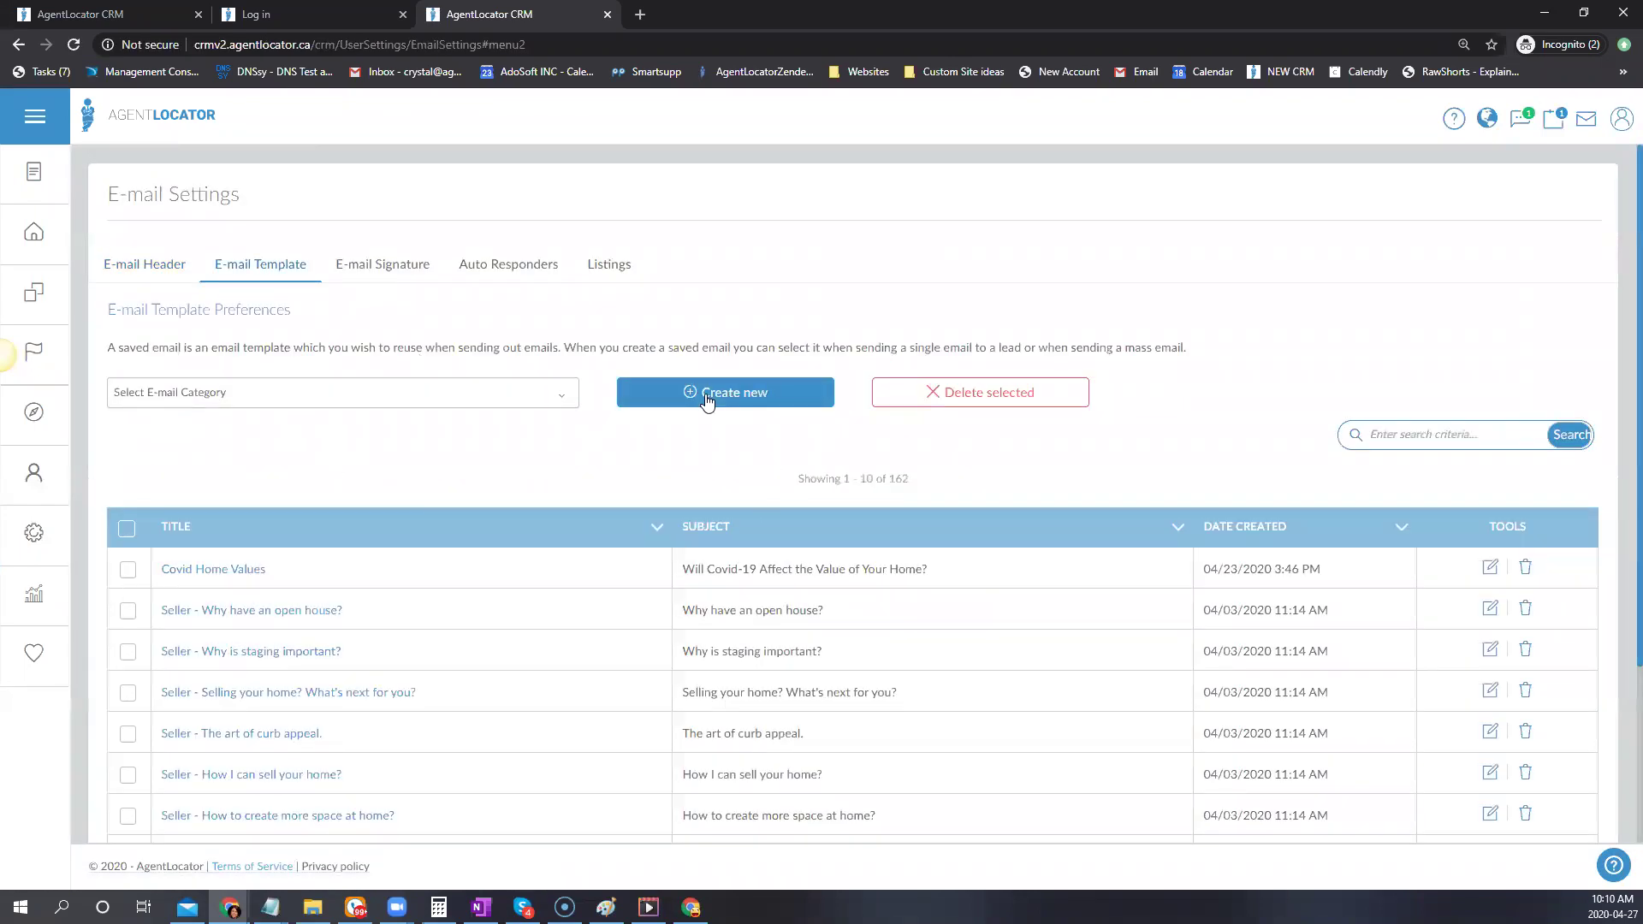
{"action": "scroll", "coordinate": [1325, 425], "scroll_direction": "down", "scroll_amount": 1}
{"action": "scroll", "coordinate": [1241, 394], "scroll_direction": "down", "scroll_amount": 2}
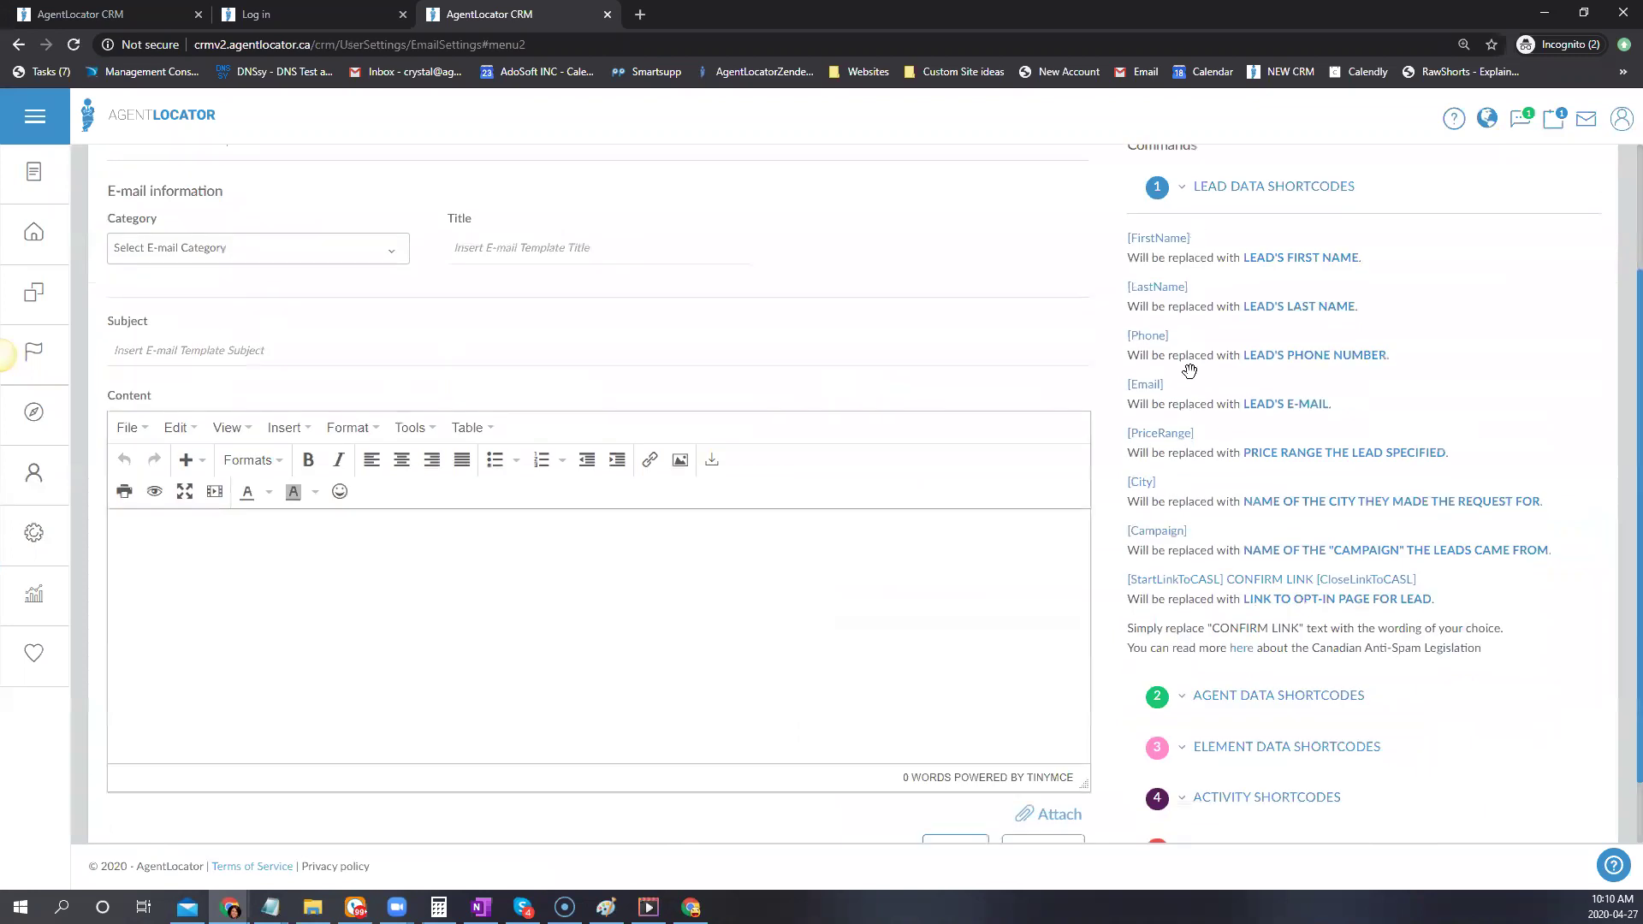
{"action": "scroll", "coordinate": [1198, 346], "scroll_direction": "down", "scroll_amount": 1}
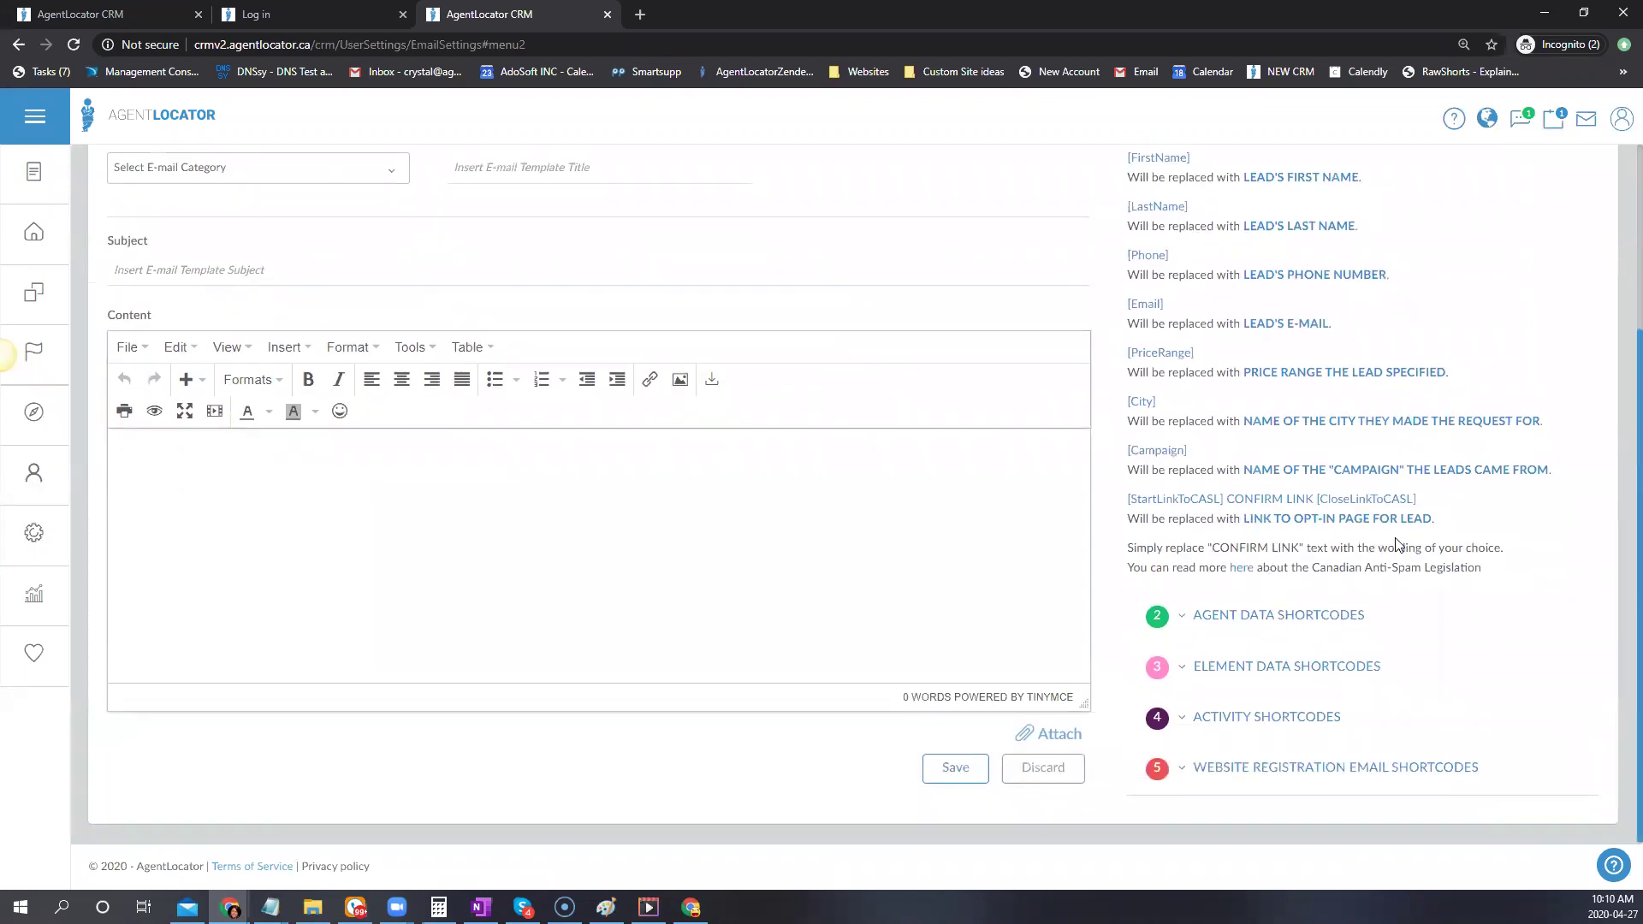
{"action": "left_click", "coordinate": [1284, 615]}
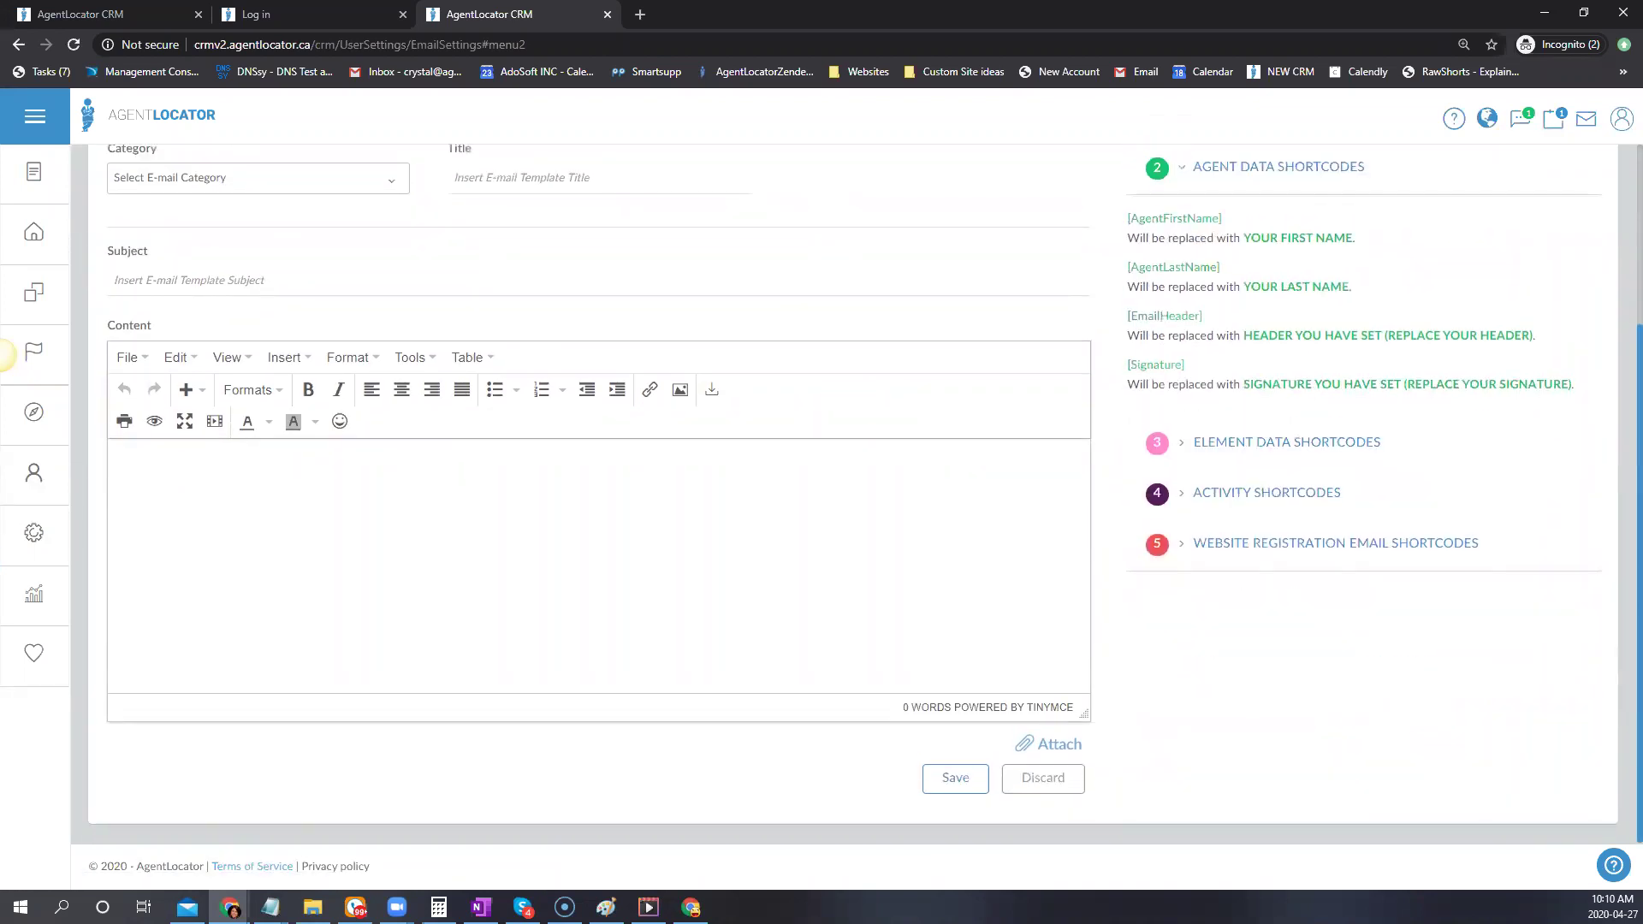
{"action": "scroll", "coordinate": [1360, 599], "scroll_direction": "up", "scroll_amount": 3}
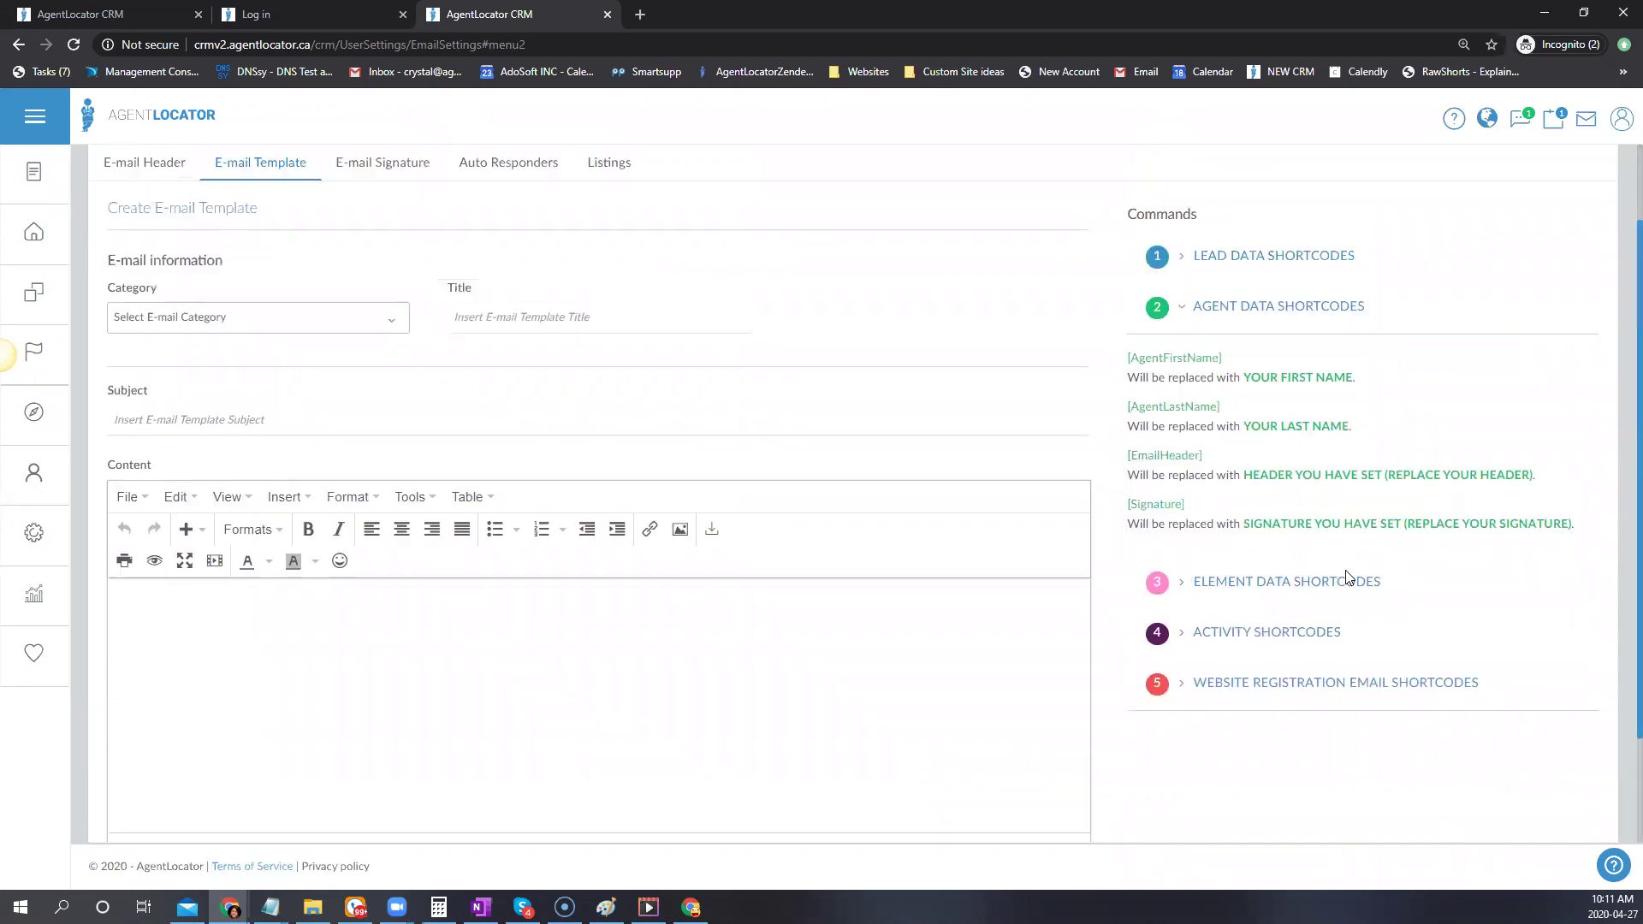
{"action": "left_click", "coordinate": [1194, 409]}
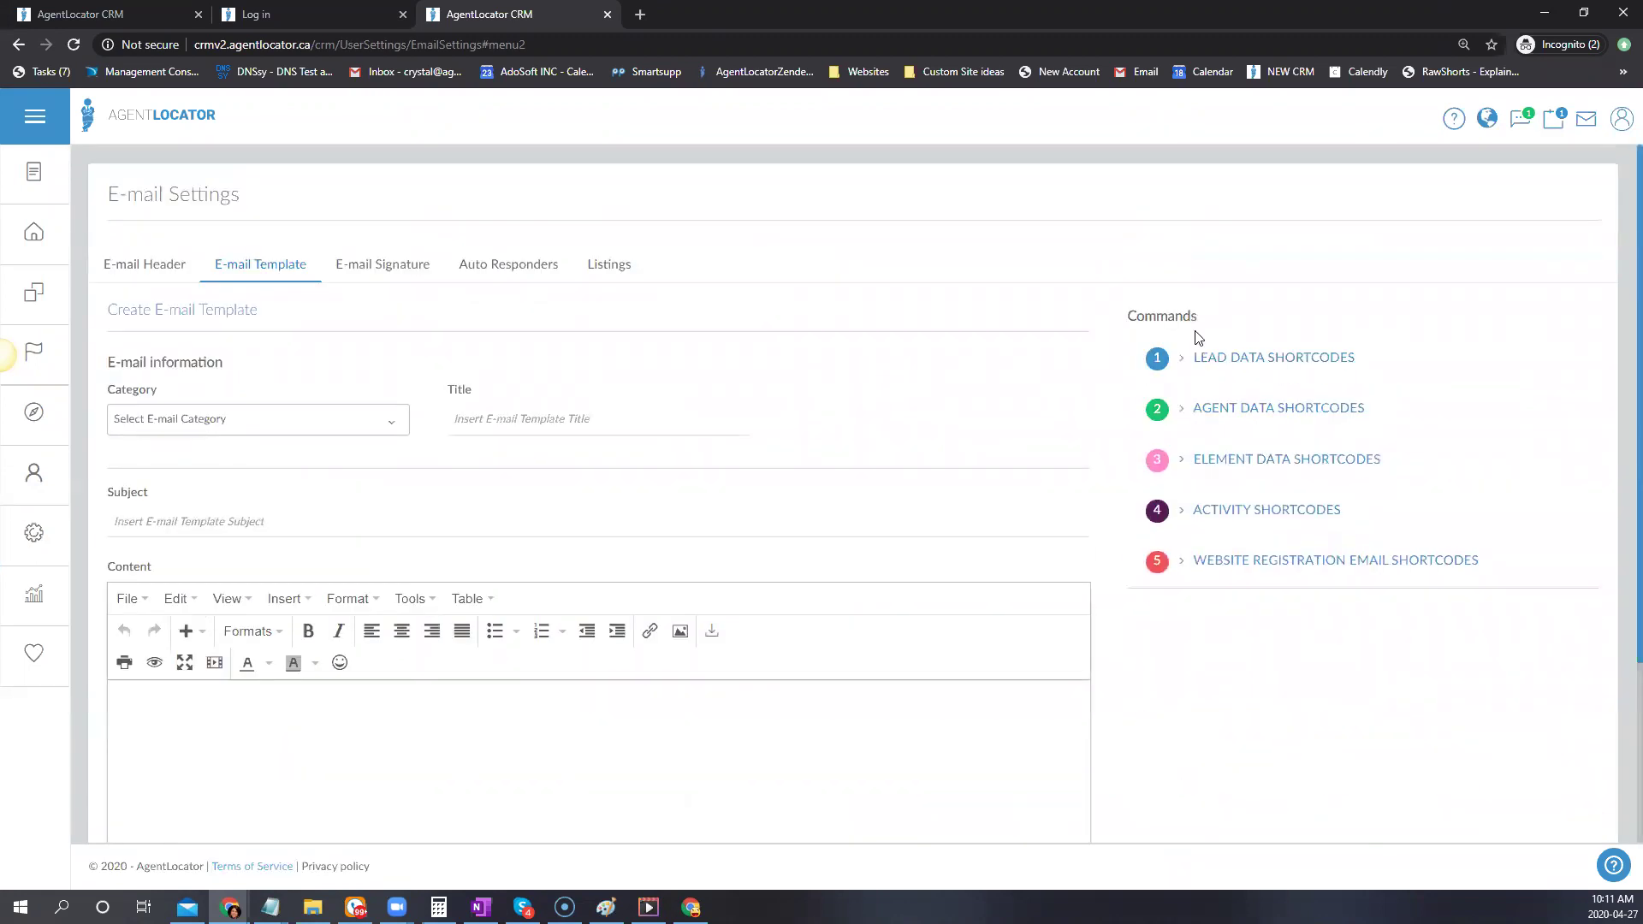
{"action": "scroll", "coordinate": [1180, 732], "scroll_direction": "down", "scroll_amount": 1}
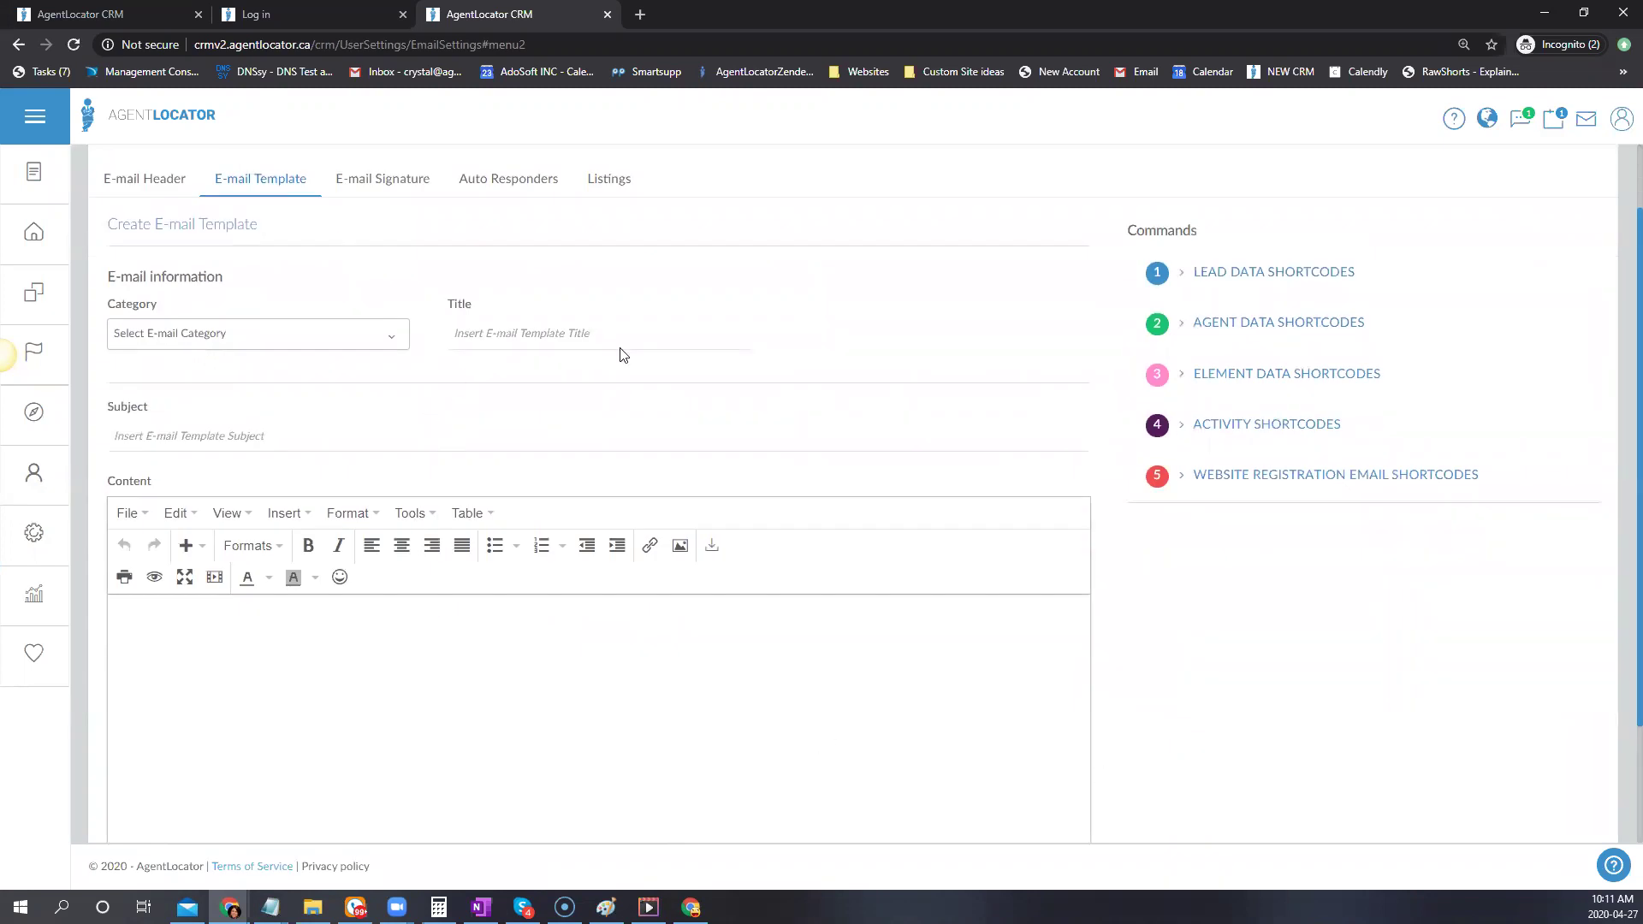
Check the email category list without choosing one, then return to the saved templates list
{"action": "left_click", "coordinate": [357, 335]}
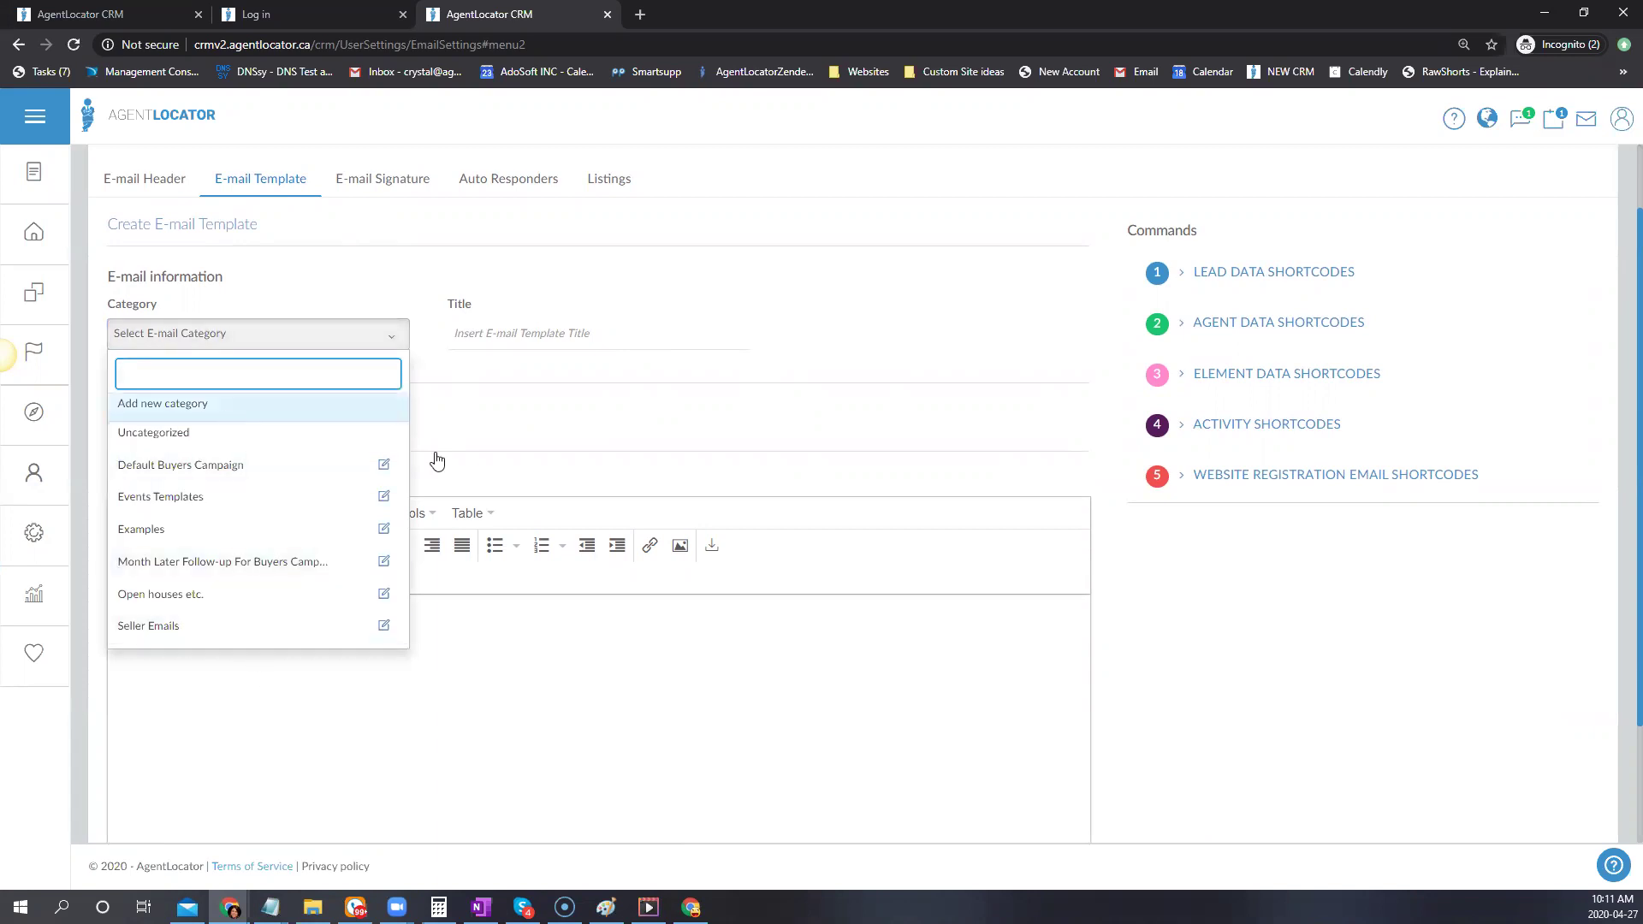
{"action": "left_click", "coordinate": [722, 470]}
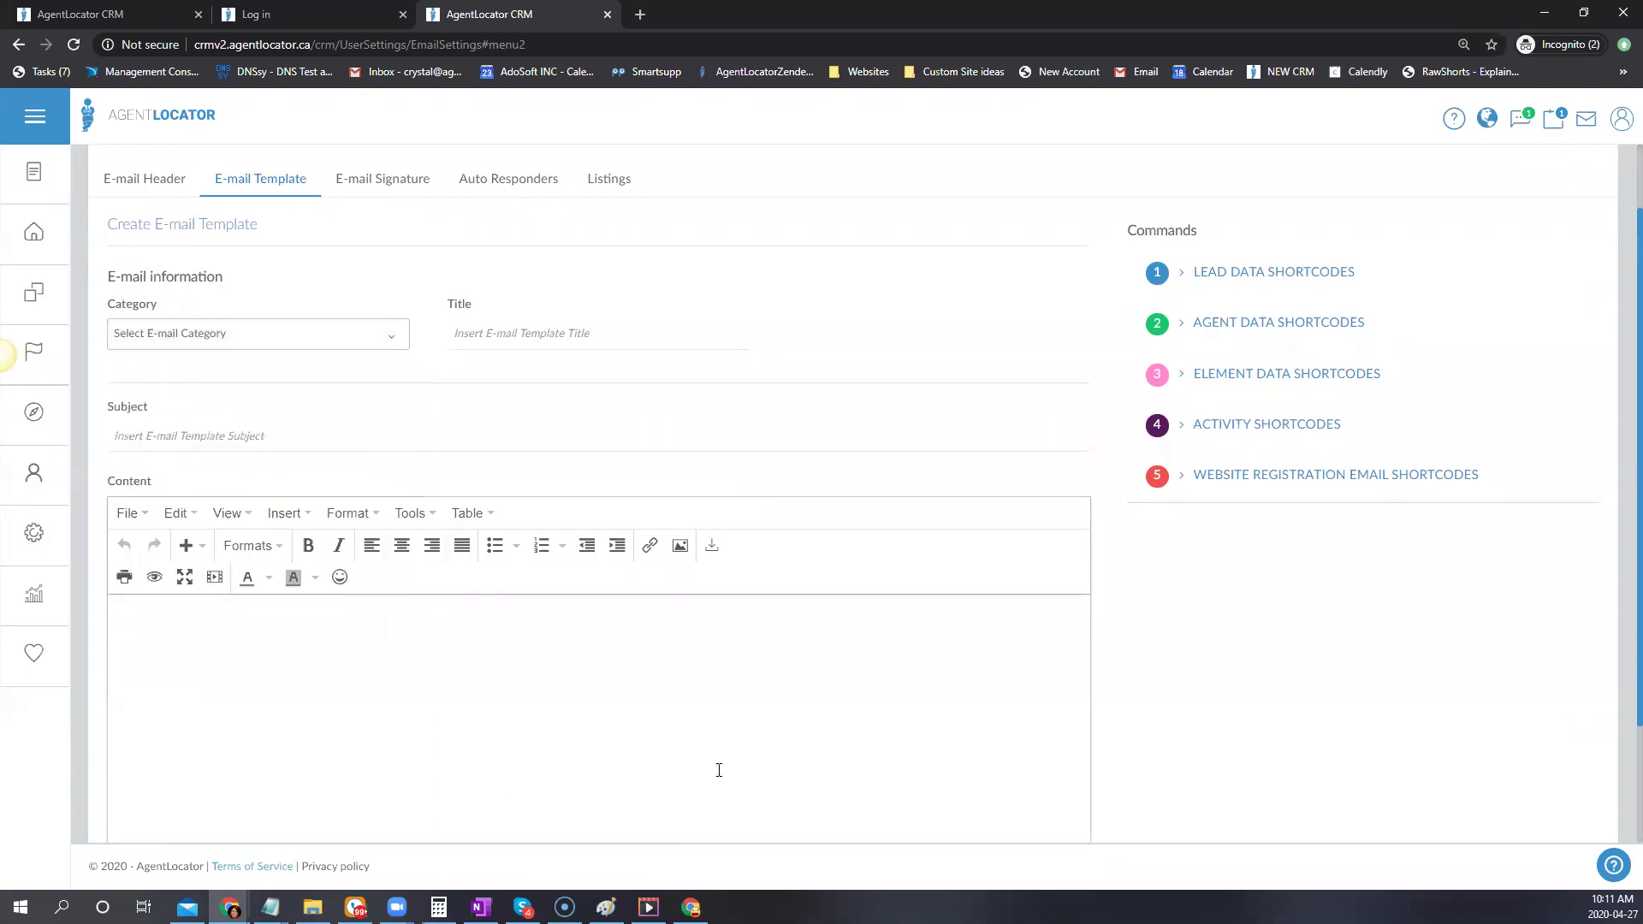
{"action": "scroll", "coordinate": [671, 688], "scroll_direction": "down", "scroll_amount": 2}
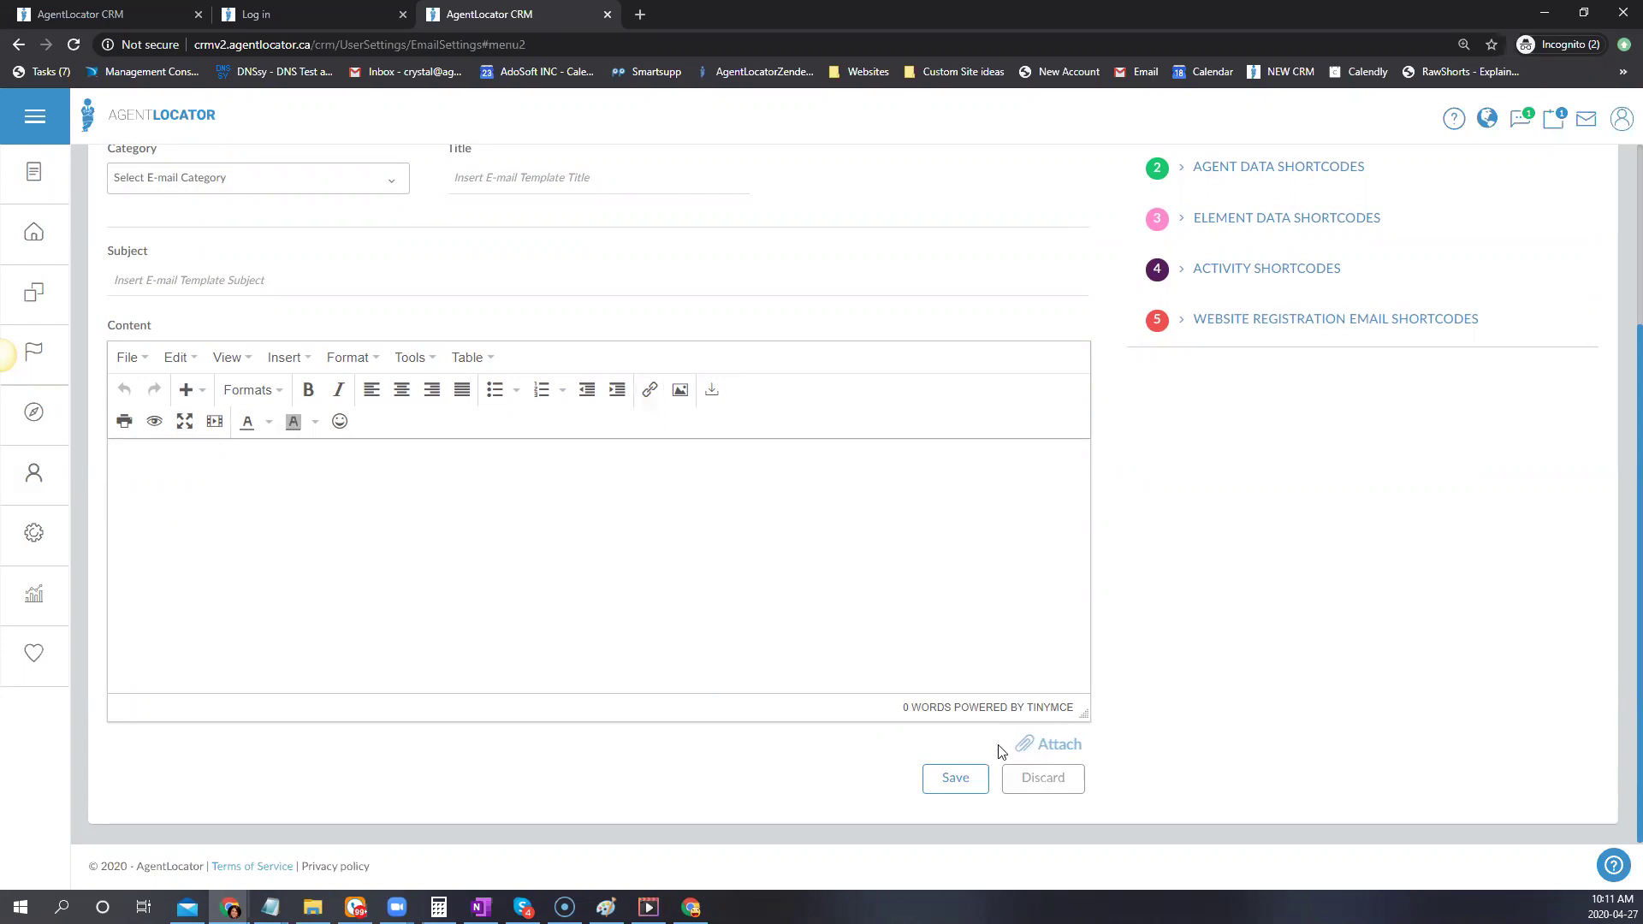
{"action": "scroll", "coordinate": [444, 433], "scroll_direction": "up", "scroll_amount": 3}
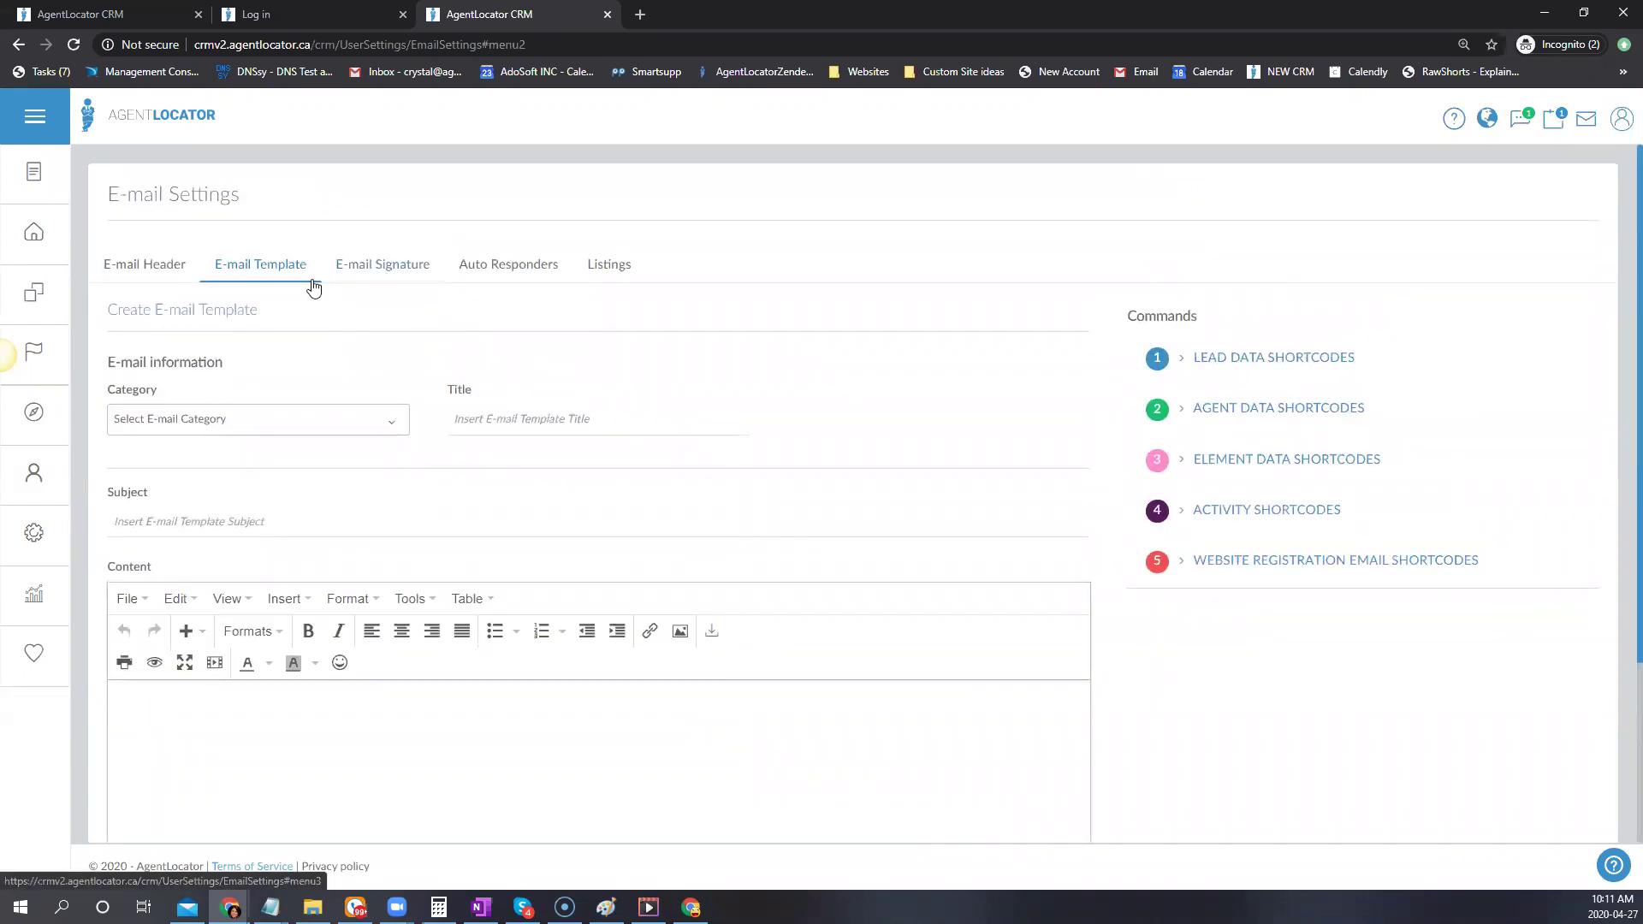
{"action": "left_click", "coordinate": [285, 267]}
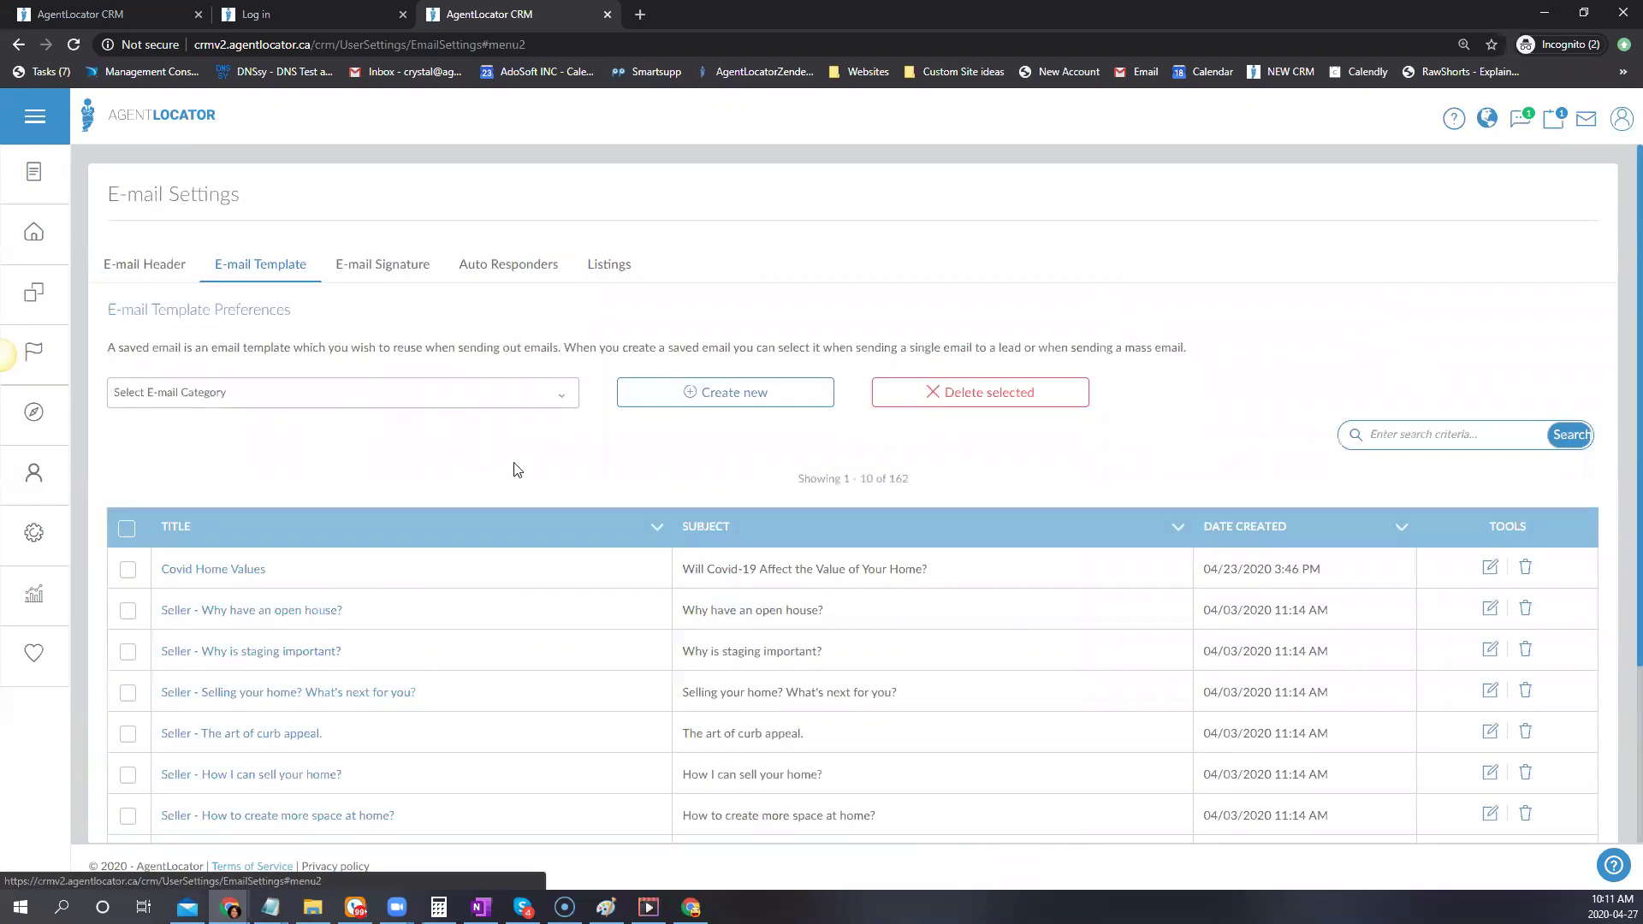
Filter templates to Default Buyers Campaign and open the Listings Email template
{"action": "scroll", "coordinate": [539, 487], "scroll_direction": "down", "scroll_amount": 1}
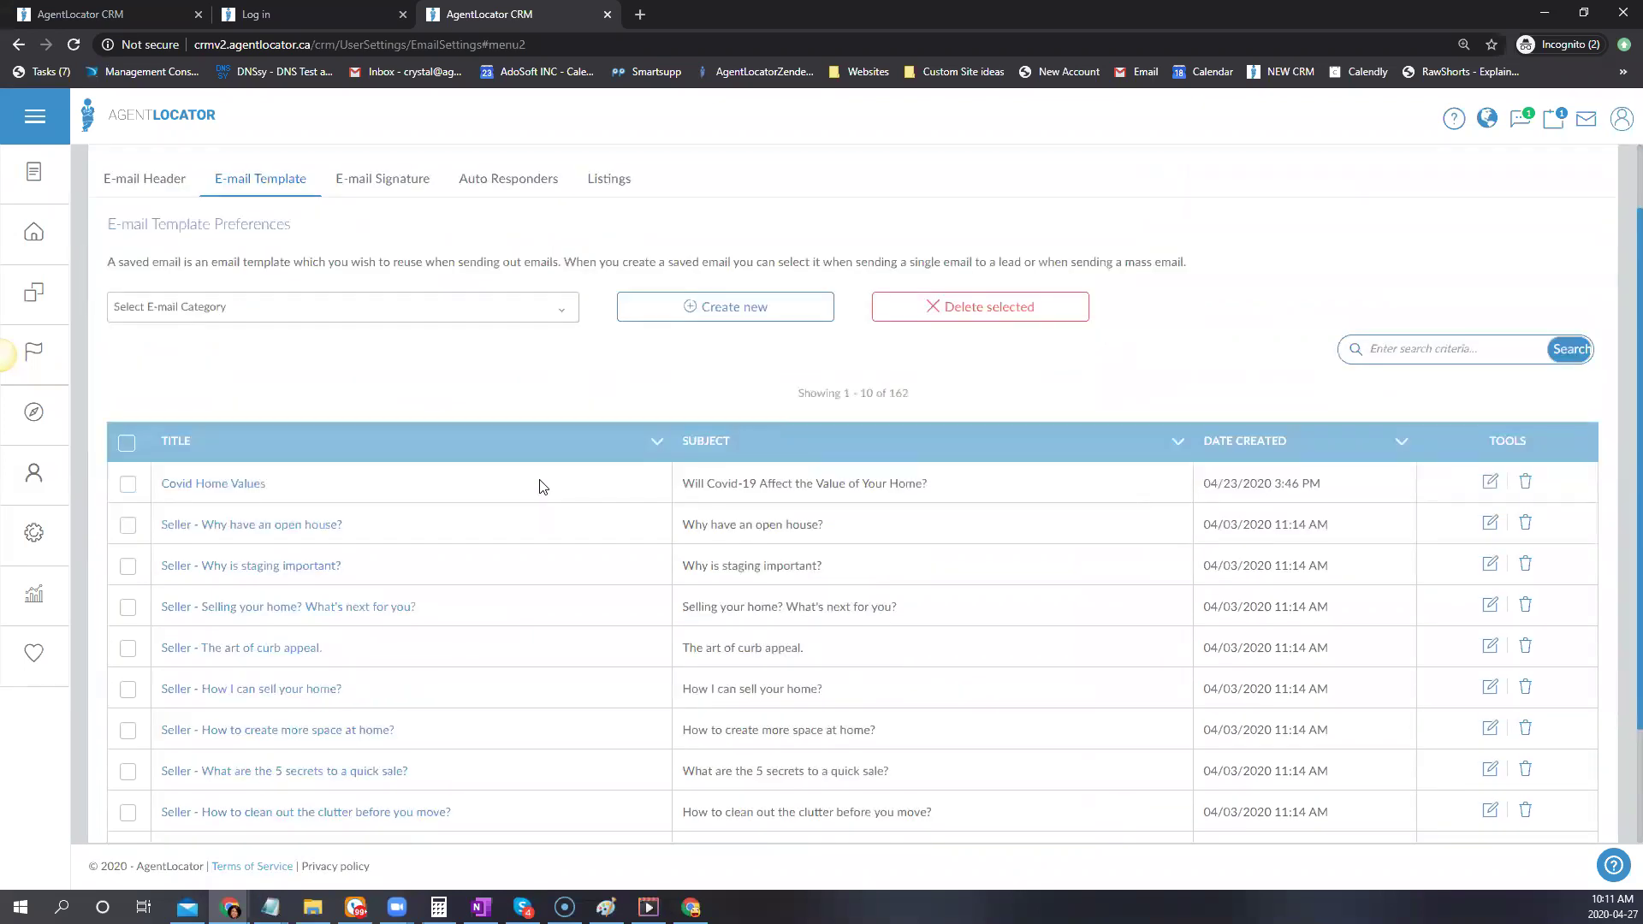
{"action": "left_click", "coordinate": [311, 307]}
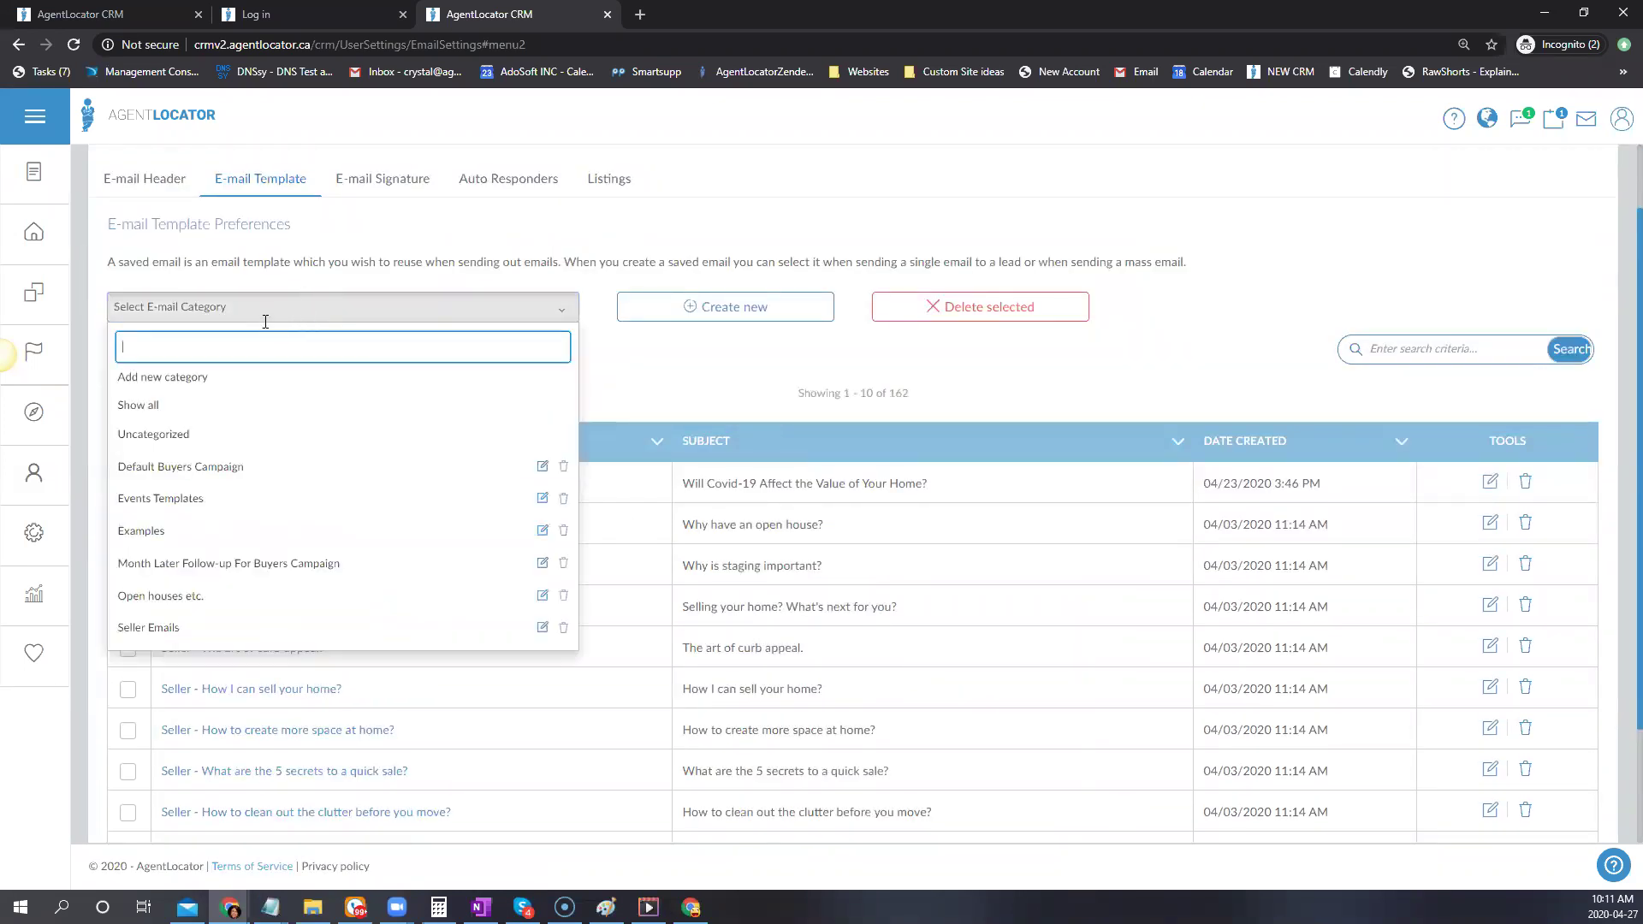
{"action": "left_click", "coordinate": [180, 469]}
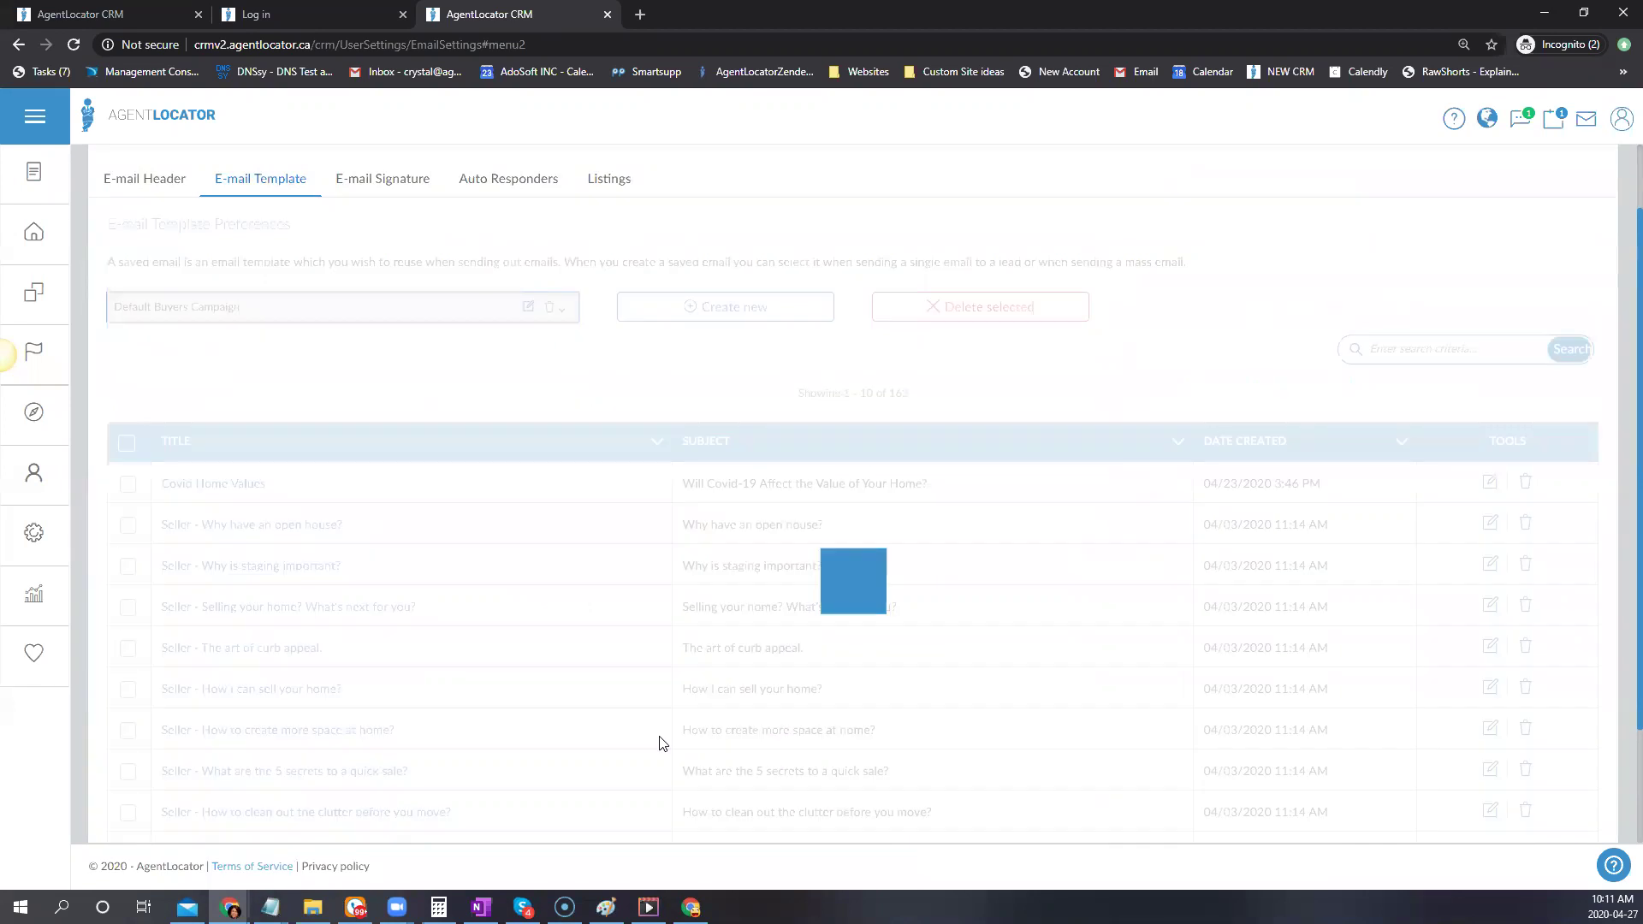
{"action": "scroll", "coordinate": [884, 715], "scroll_direction": "down", "scroll_amount": 1}
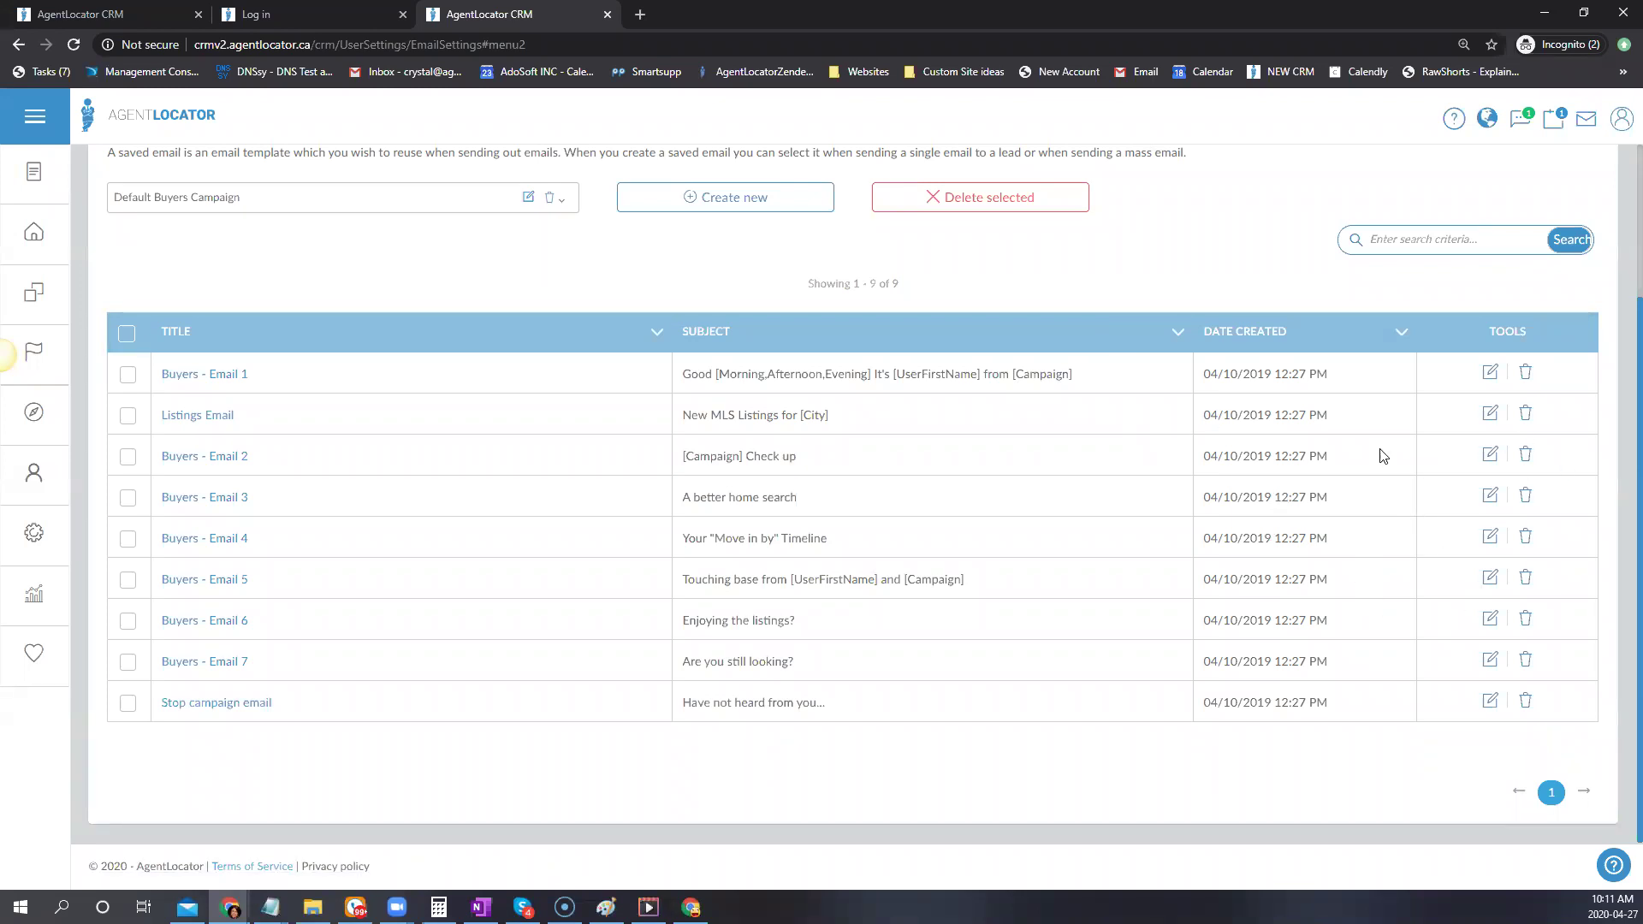
{"action": "left_click", "coordinate": [1492, 417]}
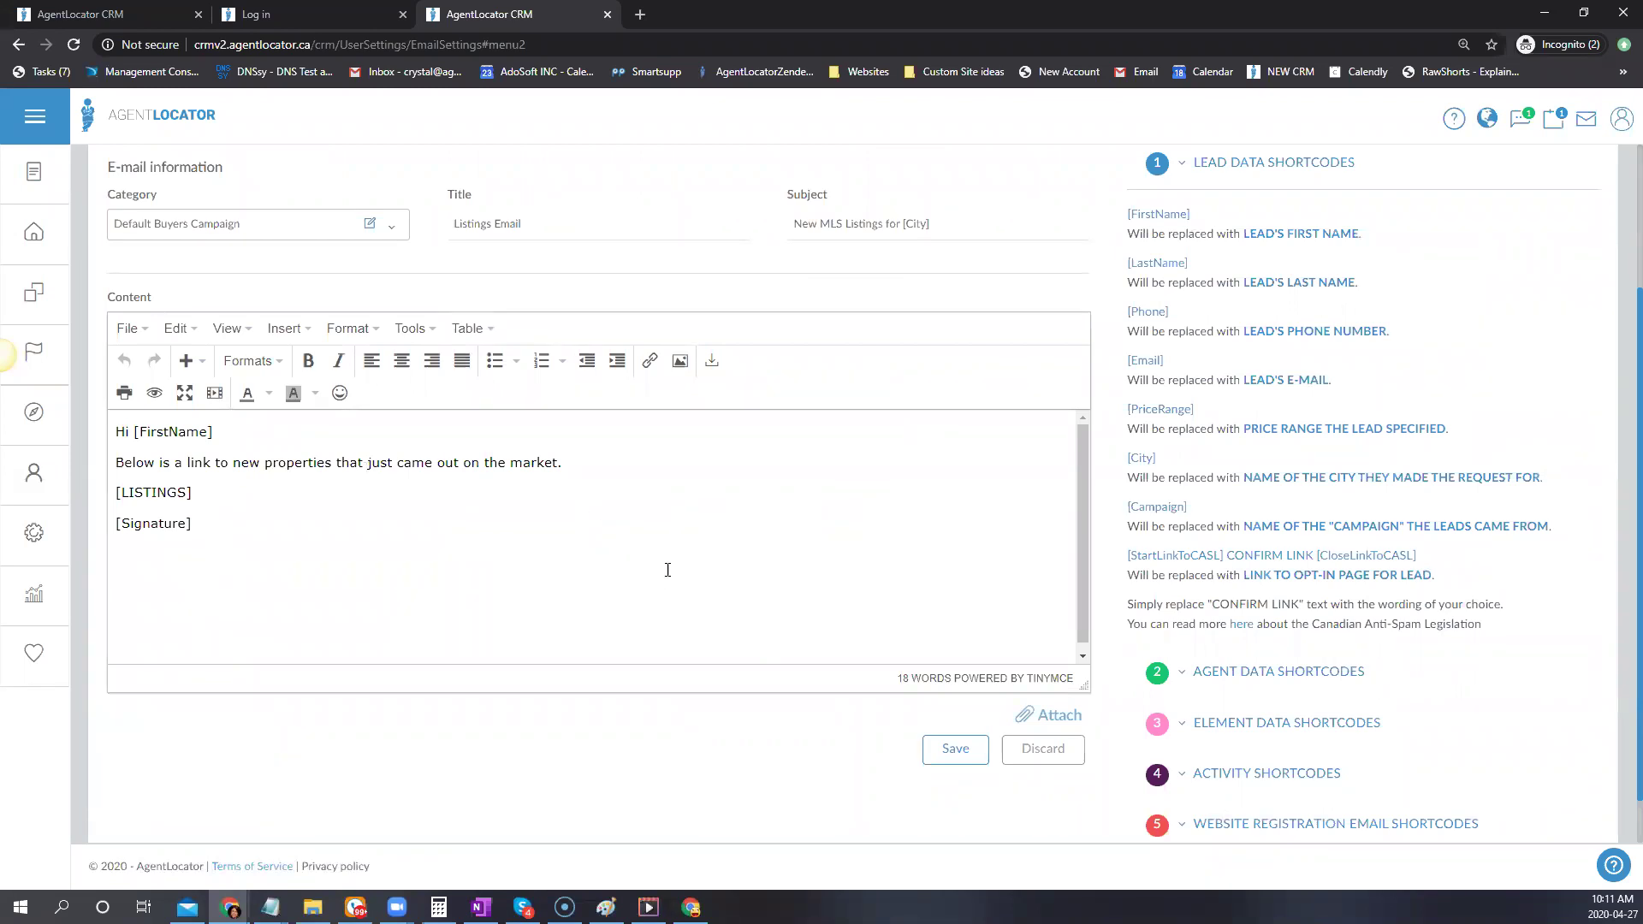
Return to the list, filter to Default Buyers Campaign again and open Buyers - Email 3
{"action": "scroll", "coordinate": [227, 470], "scroll_direction": "up", "scroll_amount": 3}
{"action": "left_click", "coordinate": [279, 285]}
{"action": "left_click", "coordinate": [283, 393]}
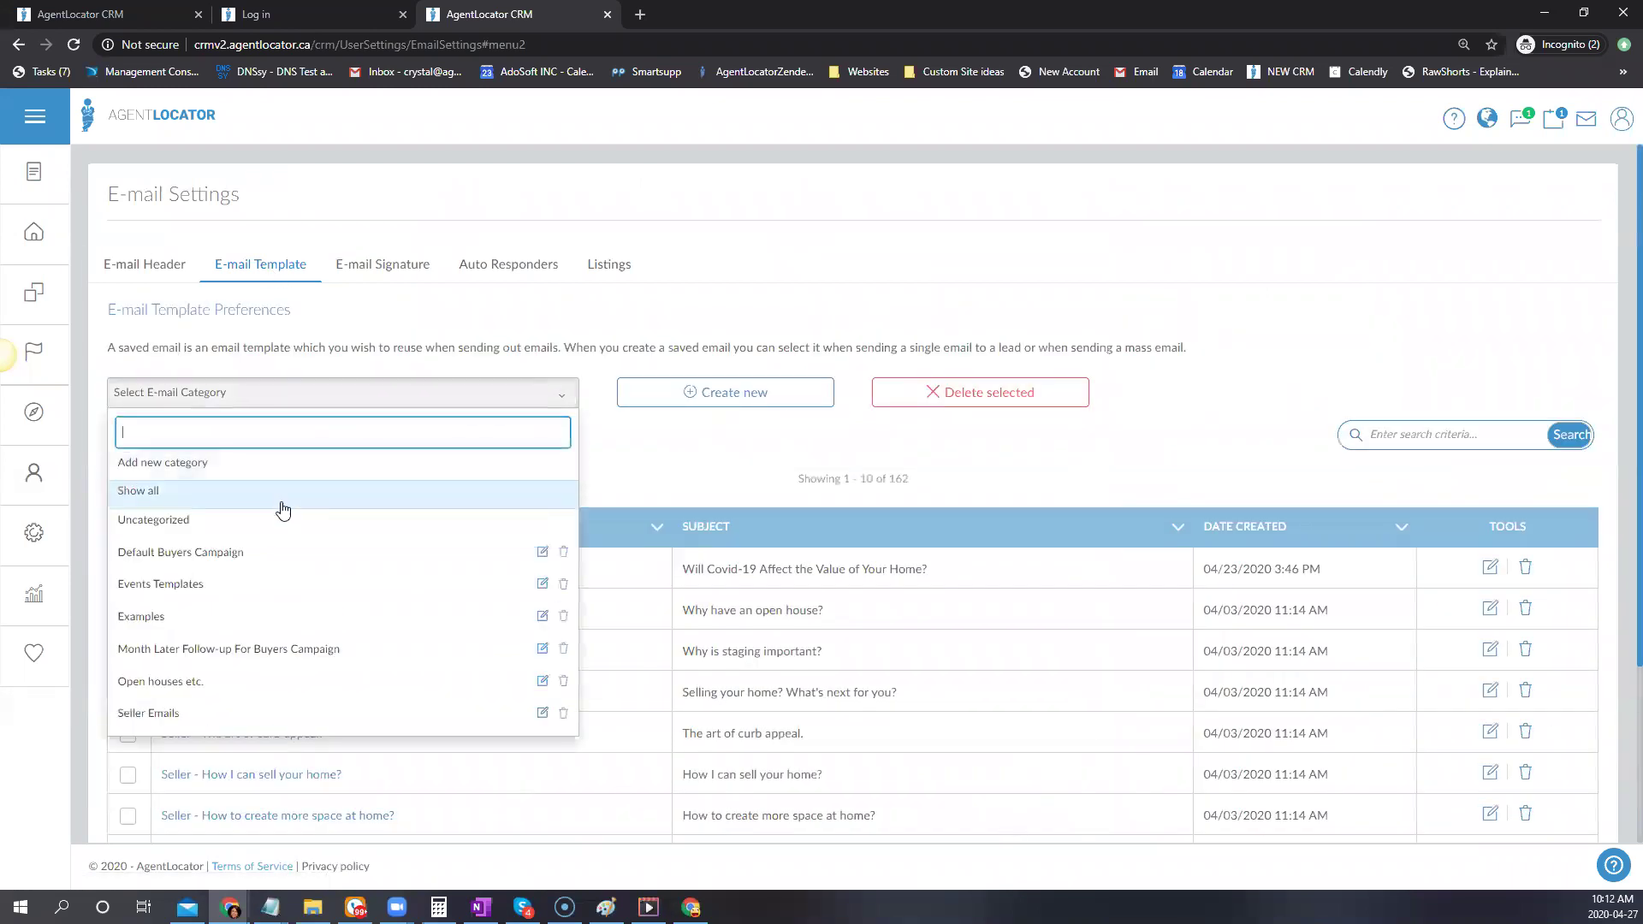
{"action": "left_click", "coordinate": [235, 554]}
{"action": "scroll", "coordinate": [796, 582], "scroll_direction": "down", "scroll_amount": 2}
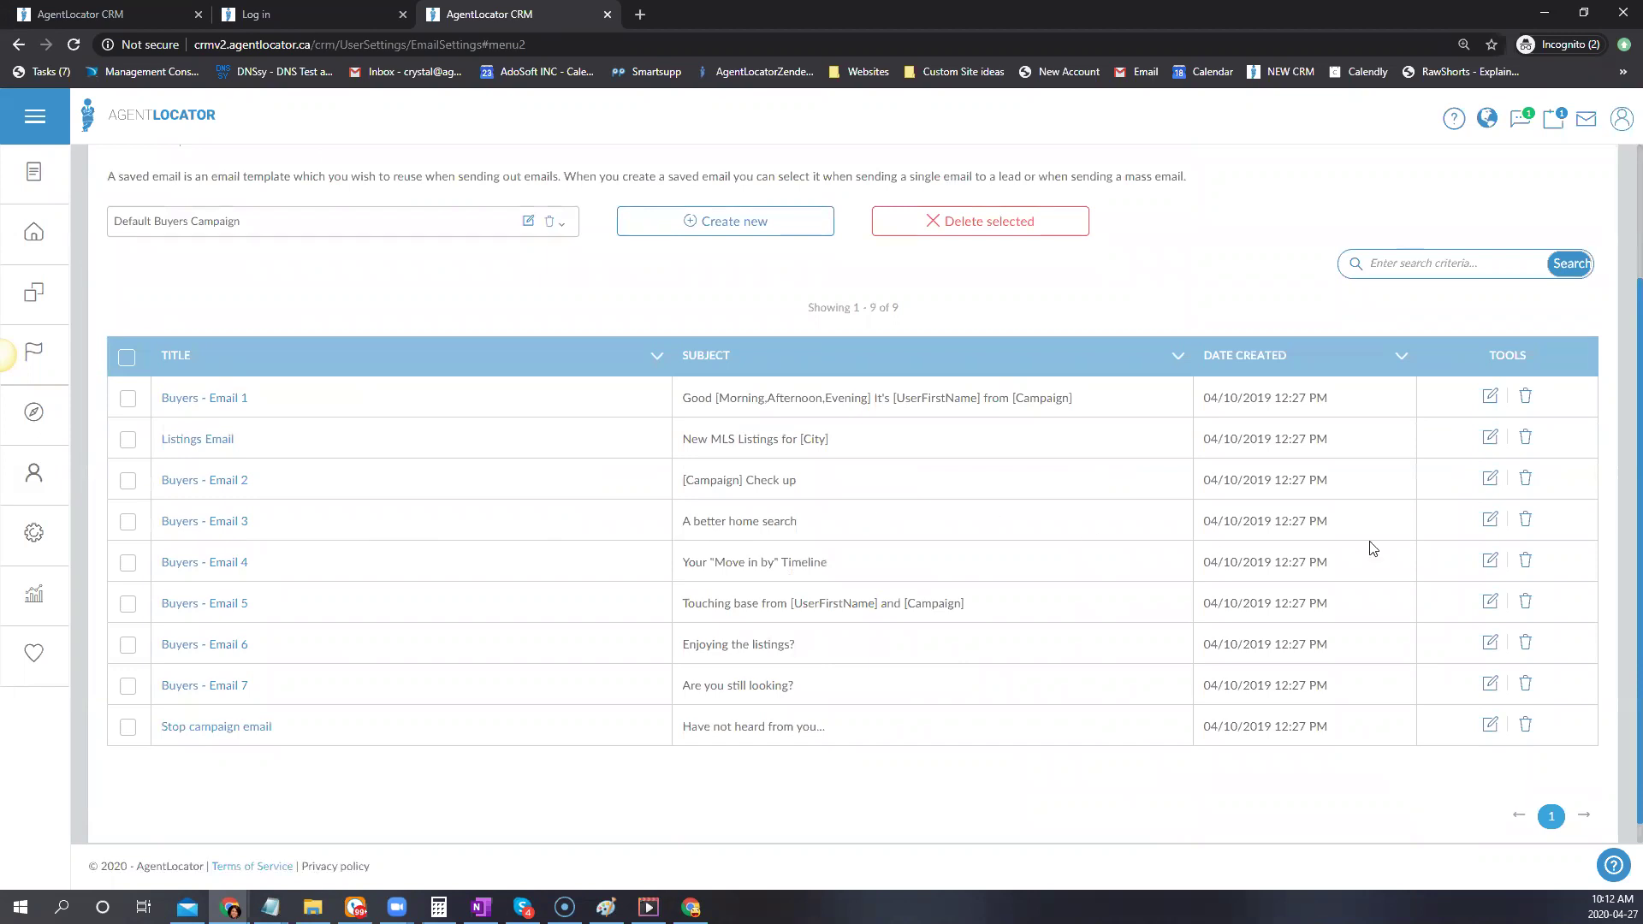
{"action": "left_click", "coordinate": [1490, 519]}
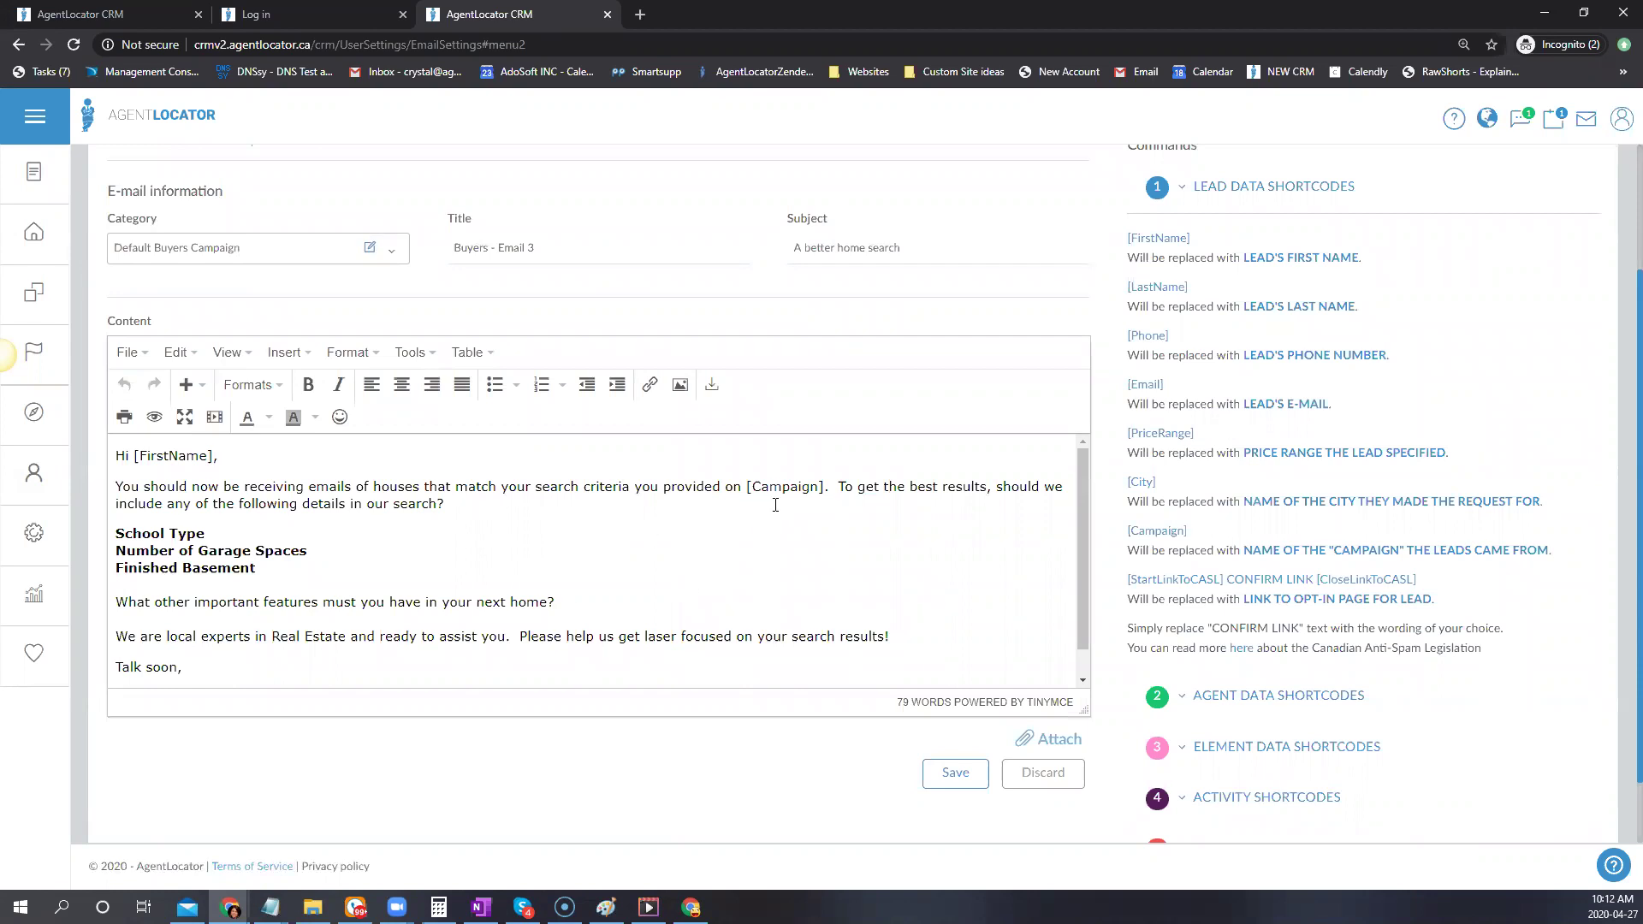
Inspect Buyers - Email 3's [Campaign] shortcode and subject, then return to all 162 templates
{"action": "left_click_drag", "start_coordinate": [827, 486], "coordinate": [750, 492]}
{"action": "scroll", "coordinate": [354, 584], "scroll_direction": "down", "scroll_amount": 1}
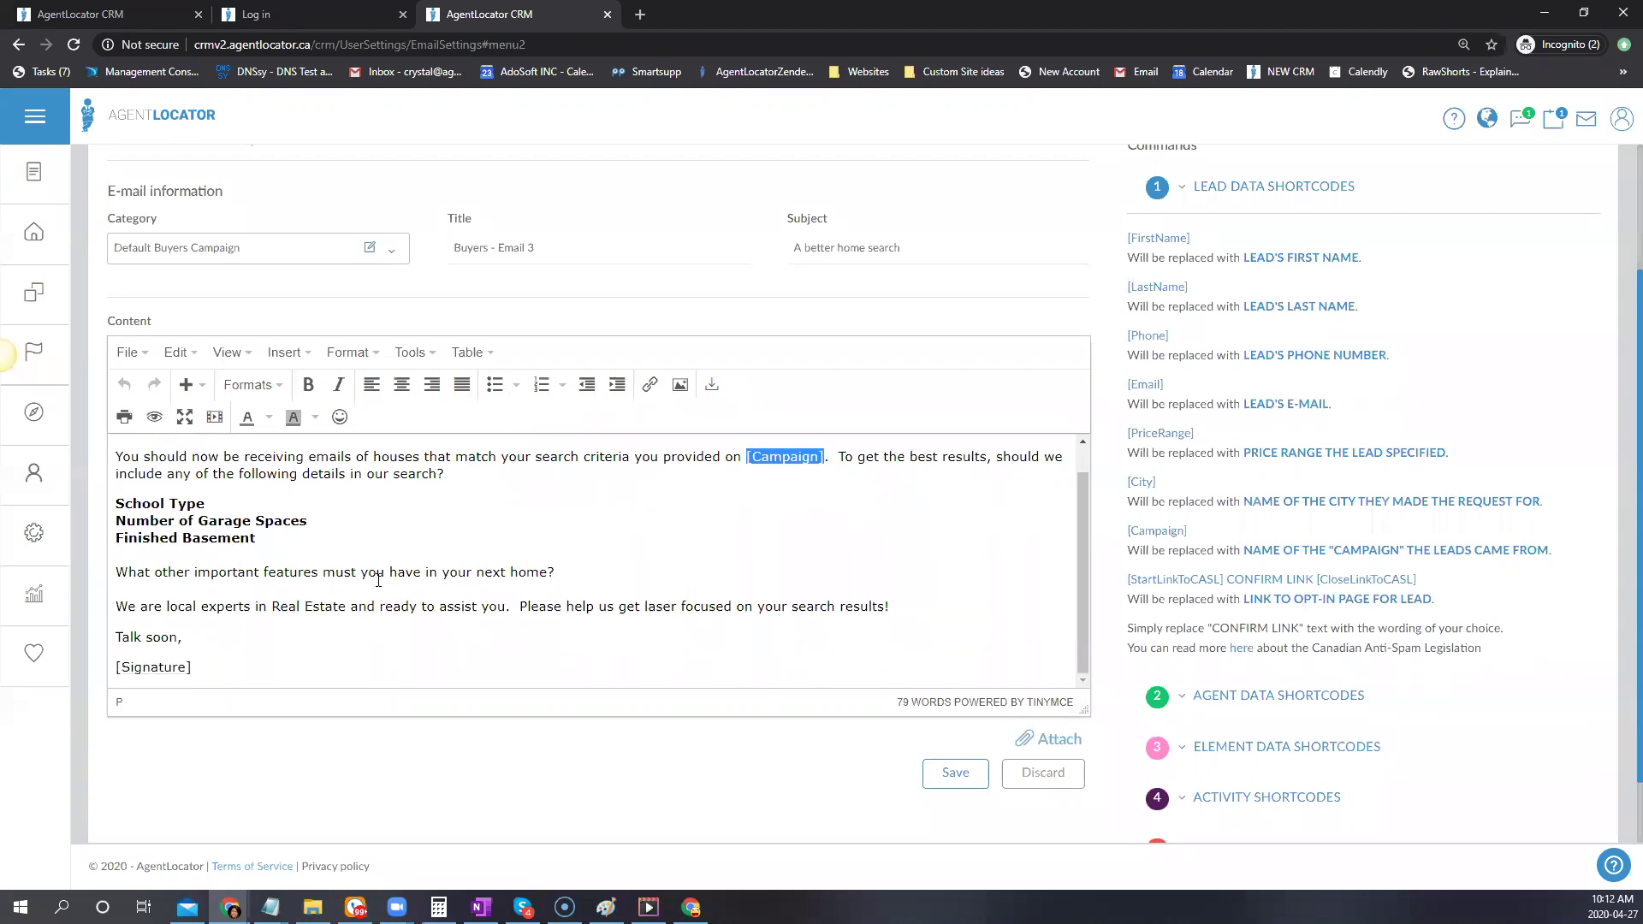
{"action": "scroll", "coordinate": [390, 582], "scroll_direction": "down", "scroll_amount": 1}
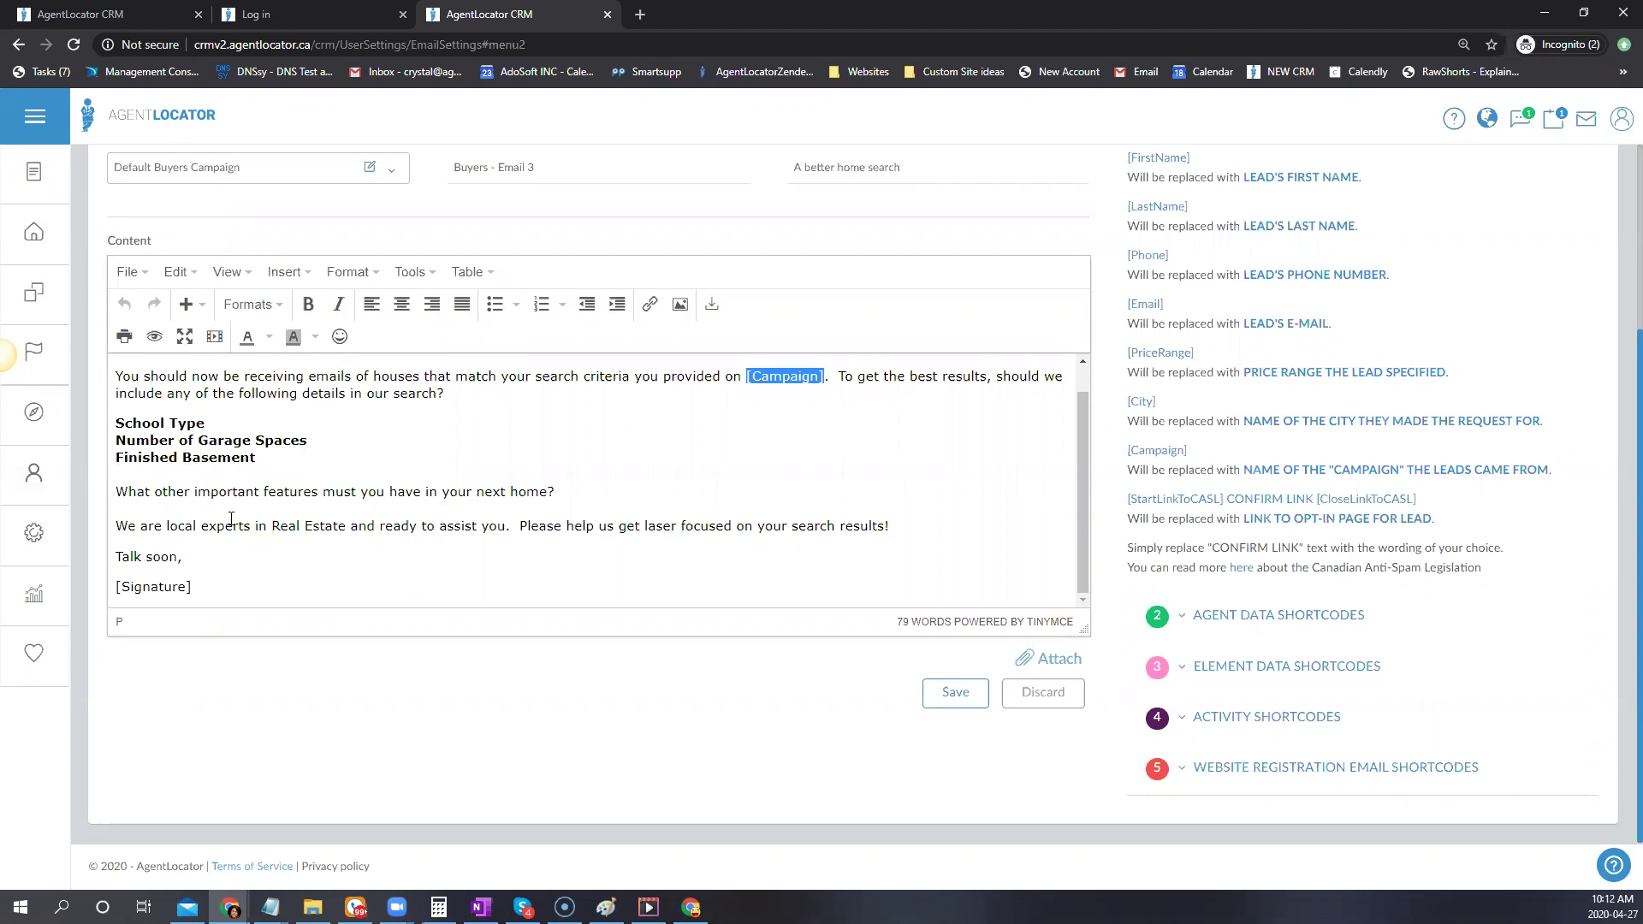
{"action": "scroll", "coordinate": [594, 568], "scroll_direction": "up", "scroll_amount": 1}
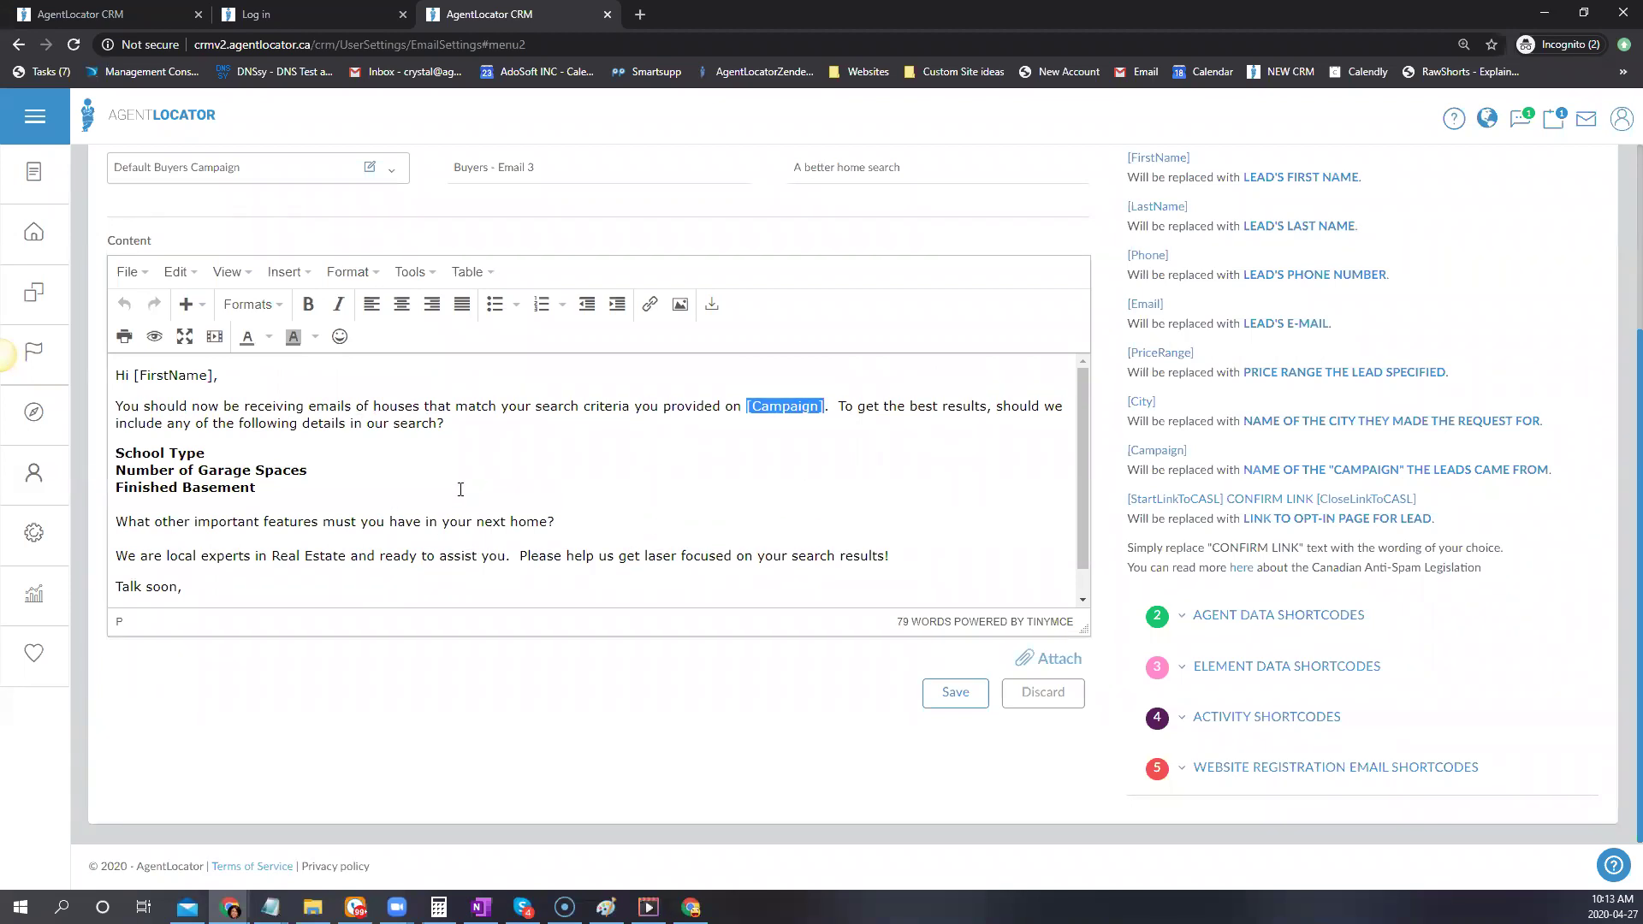
{"action": "scroll", "coordinate": [771, 469], "scroll_direction": "up", "scroll_amount": 1}
{"action": "left_click", "coordinate": [797, 252]}
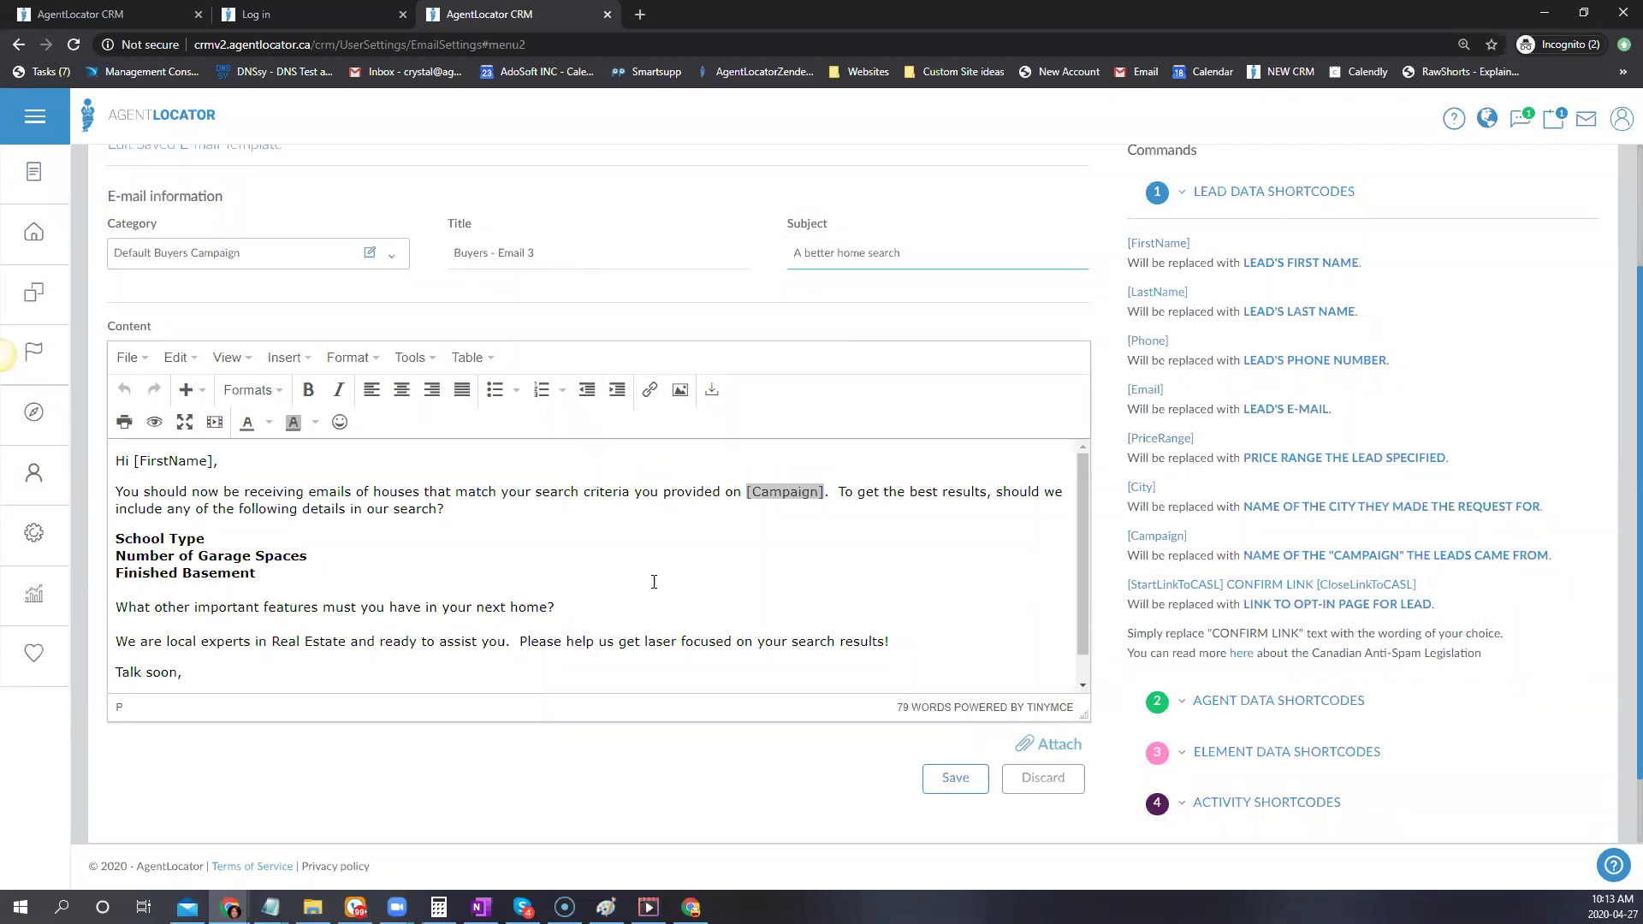
{"action": "scroll", "coordinate": [428, 514], "scroll_direction": "up", "scroll_amount": 1}
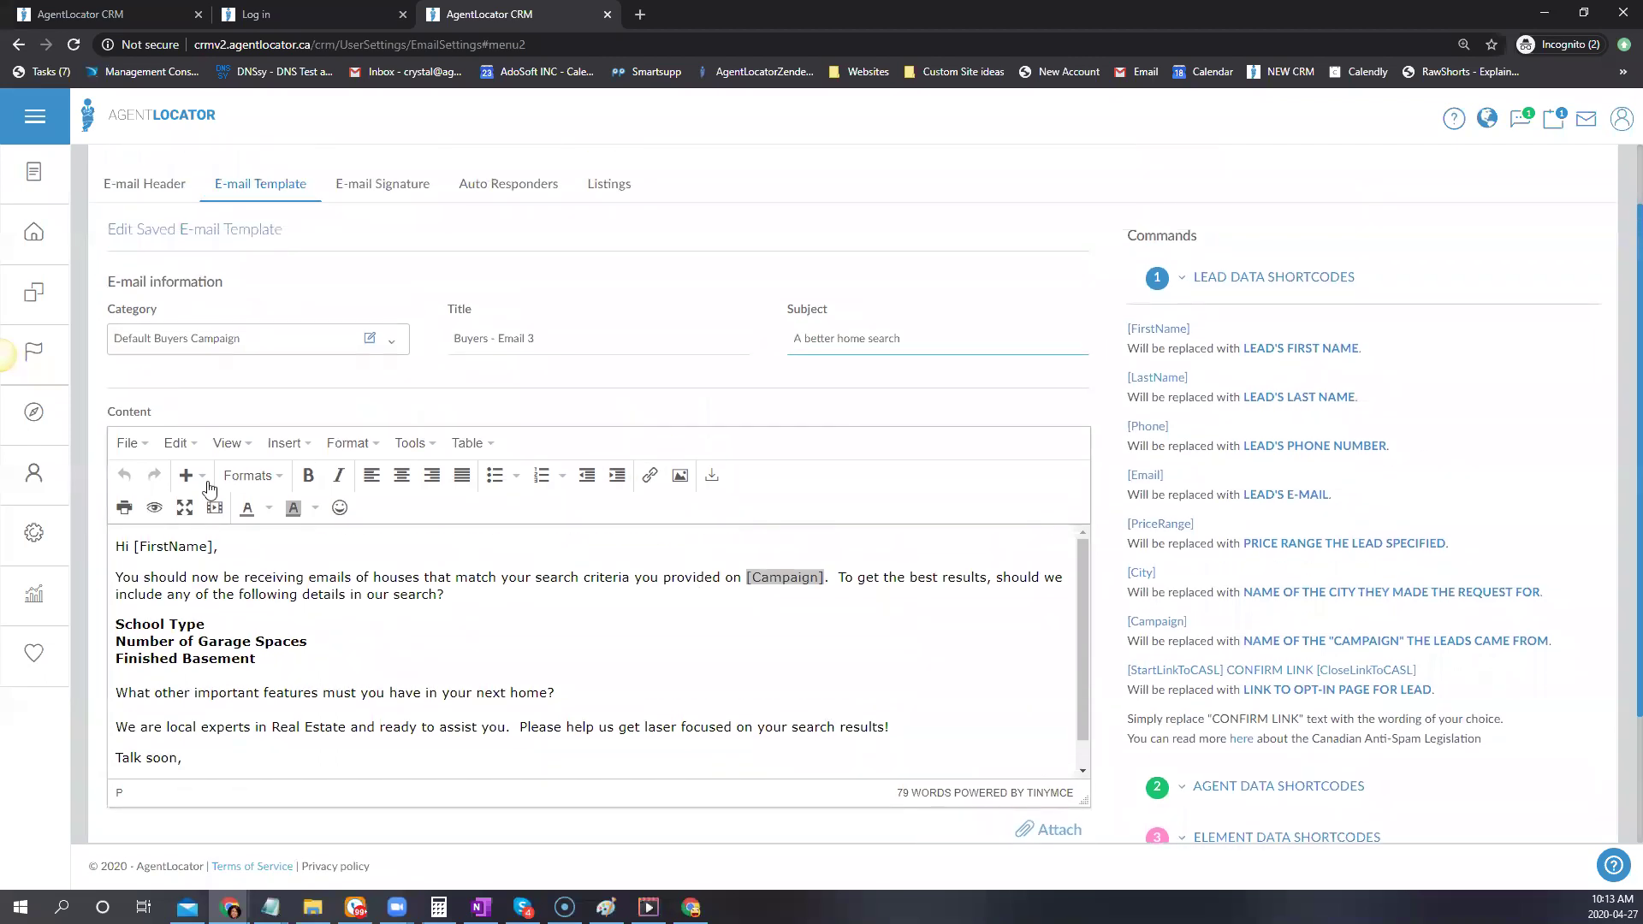
{"action": "left_click", "coordinate": [261, 189]}
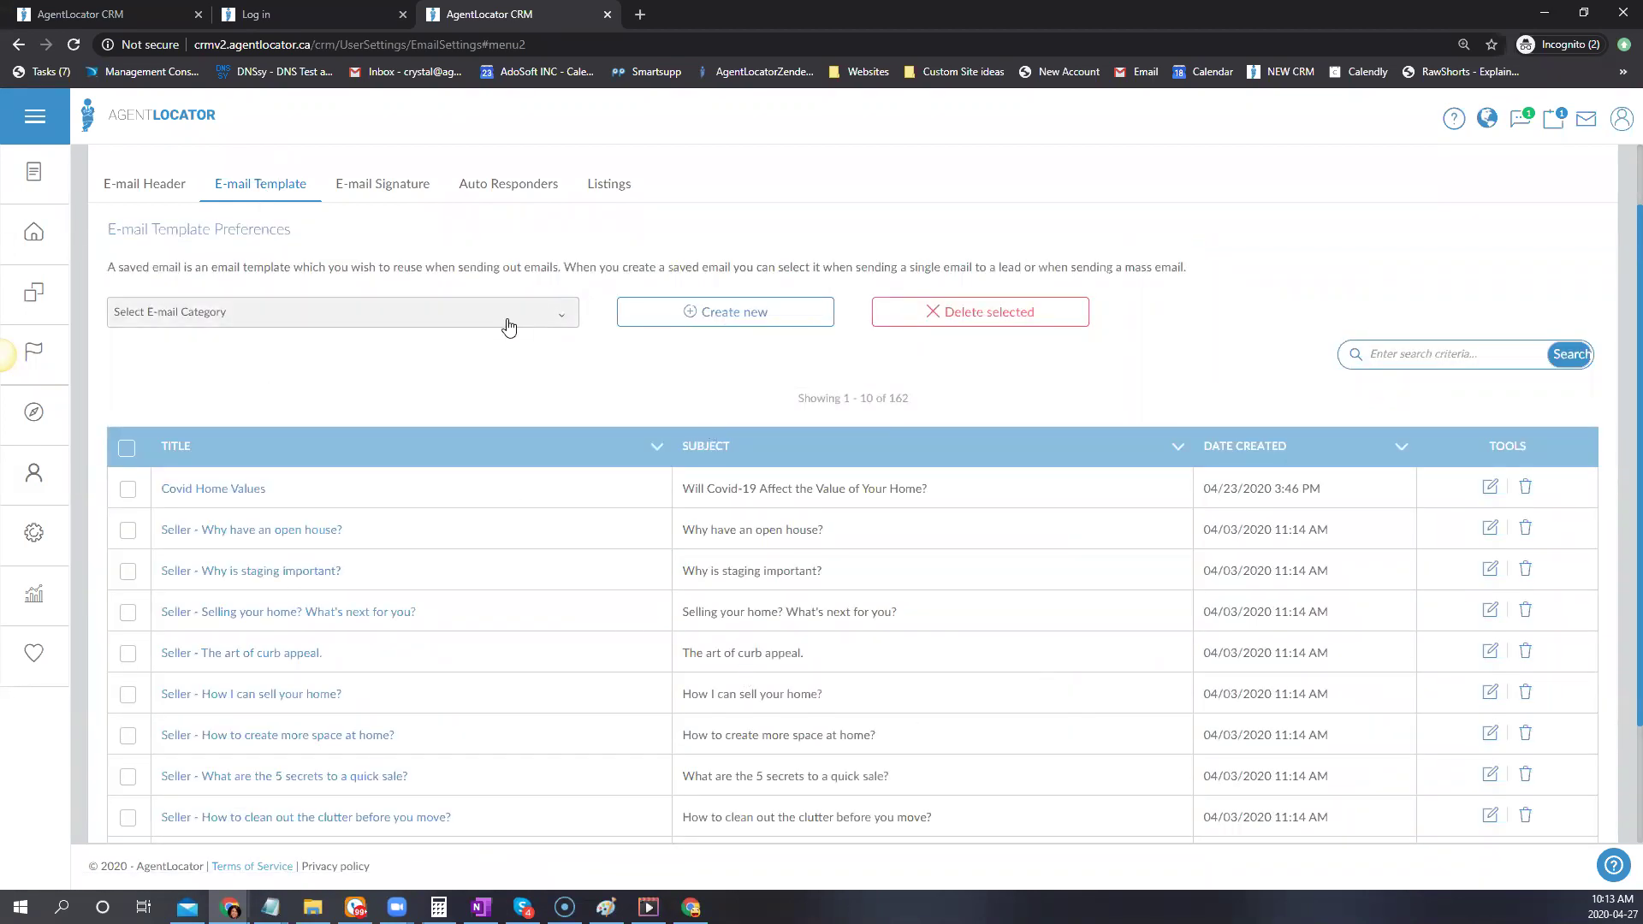
{"action": "left_click", "coordinate": [416, 313]}
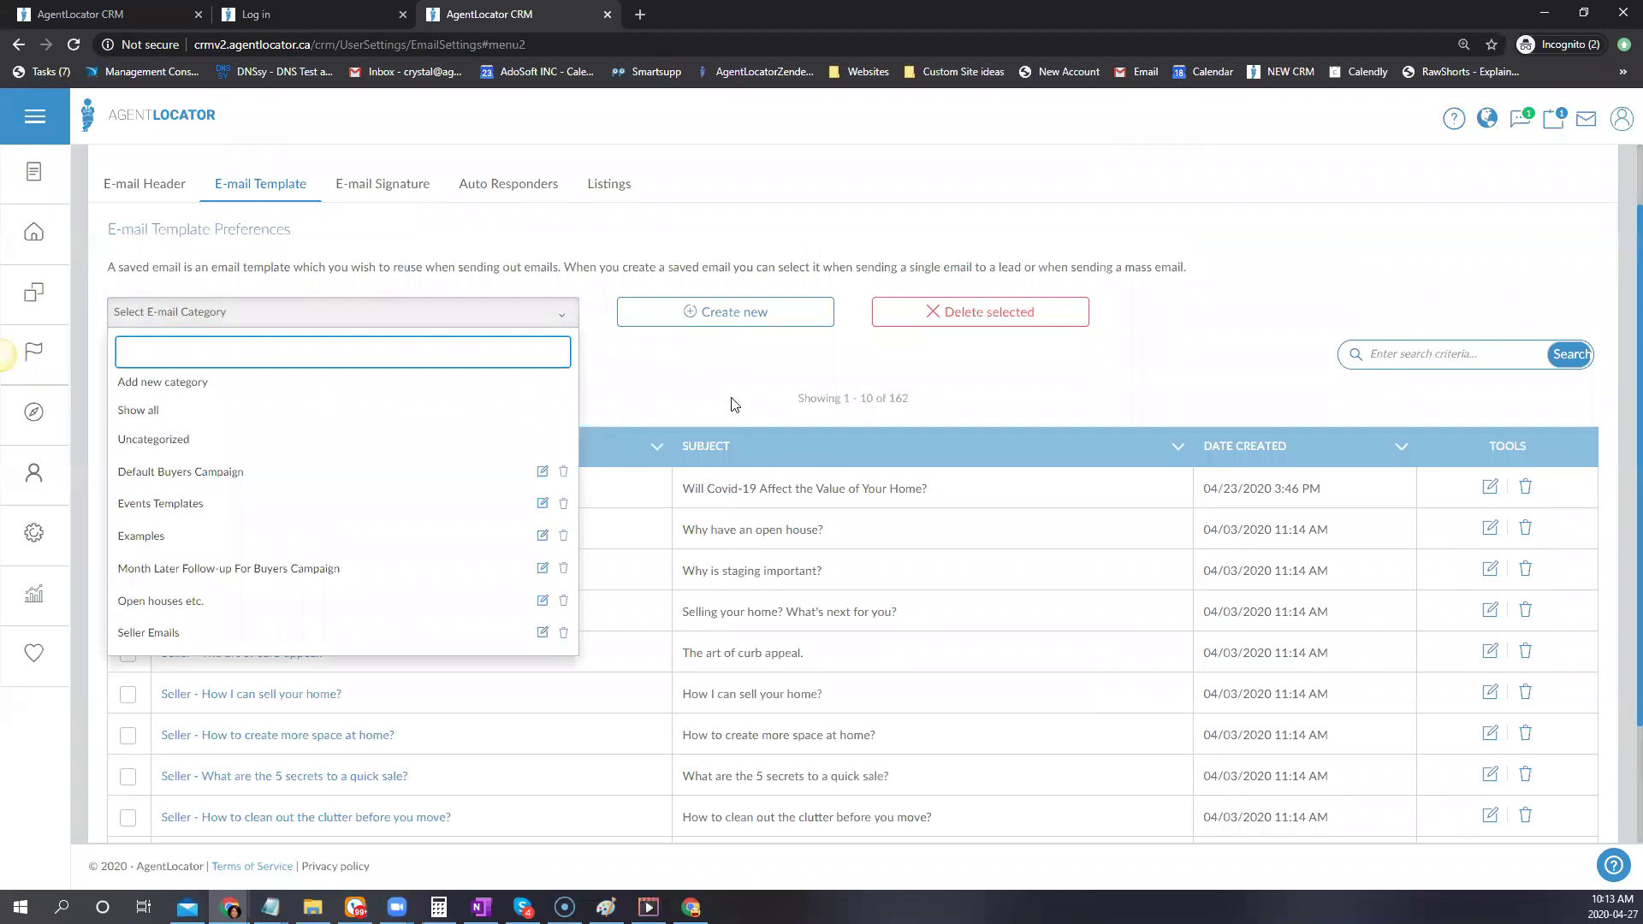
{"action": "left_click", "coordinate": [717, 390]}
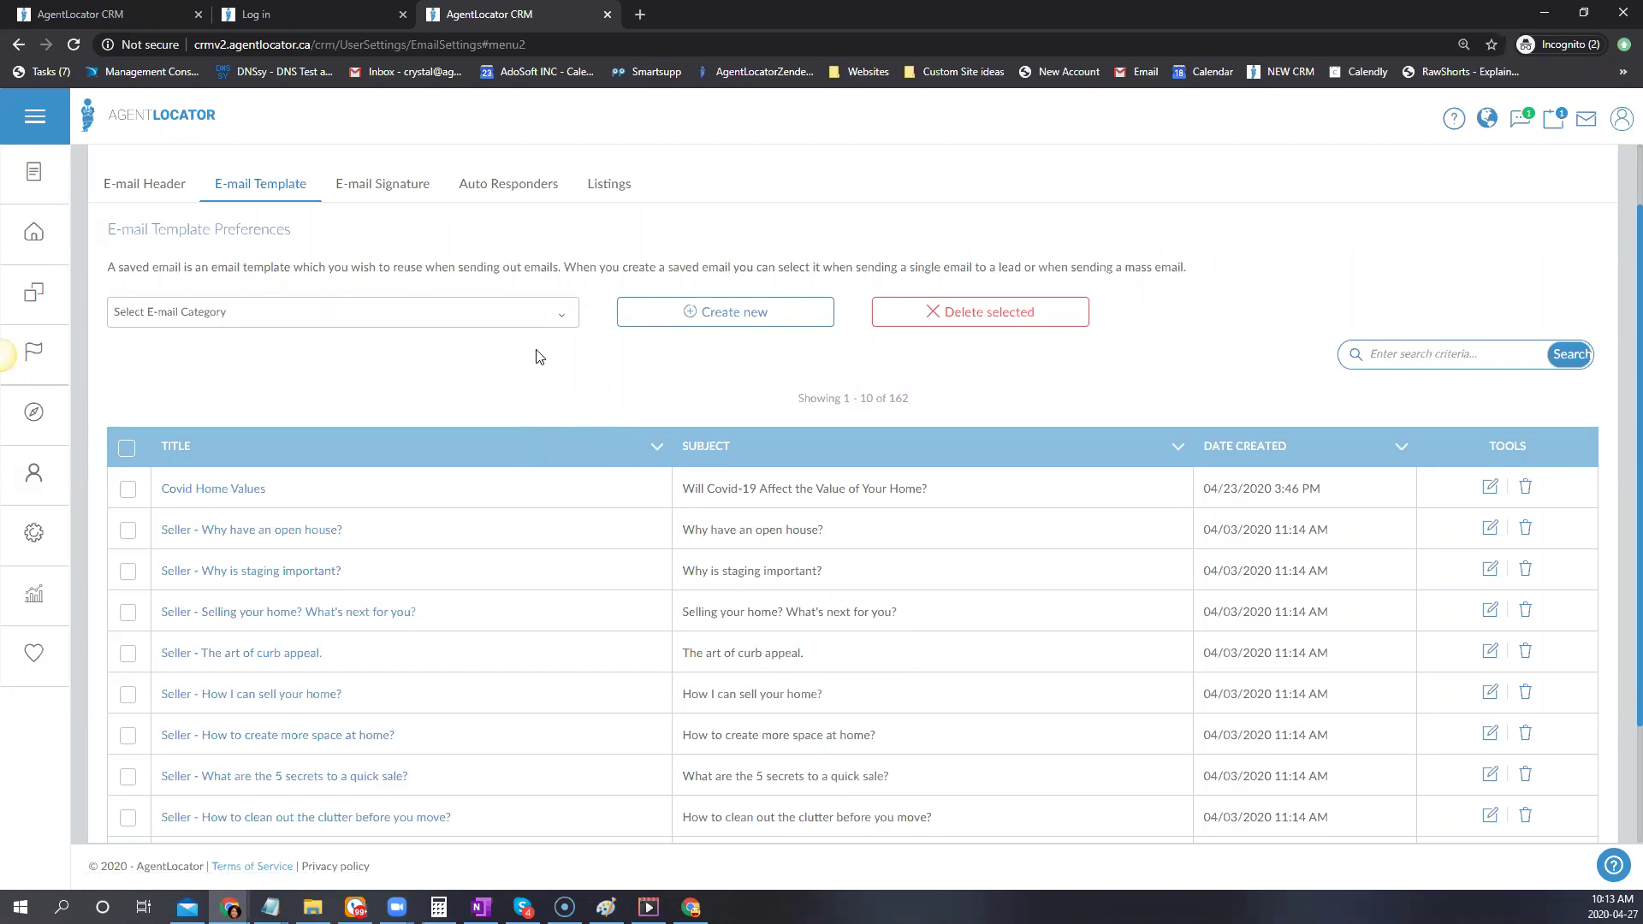
{"action": "left_click", "coordinate": [46, 435]}
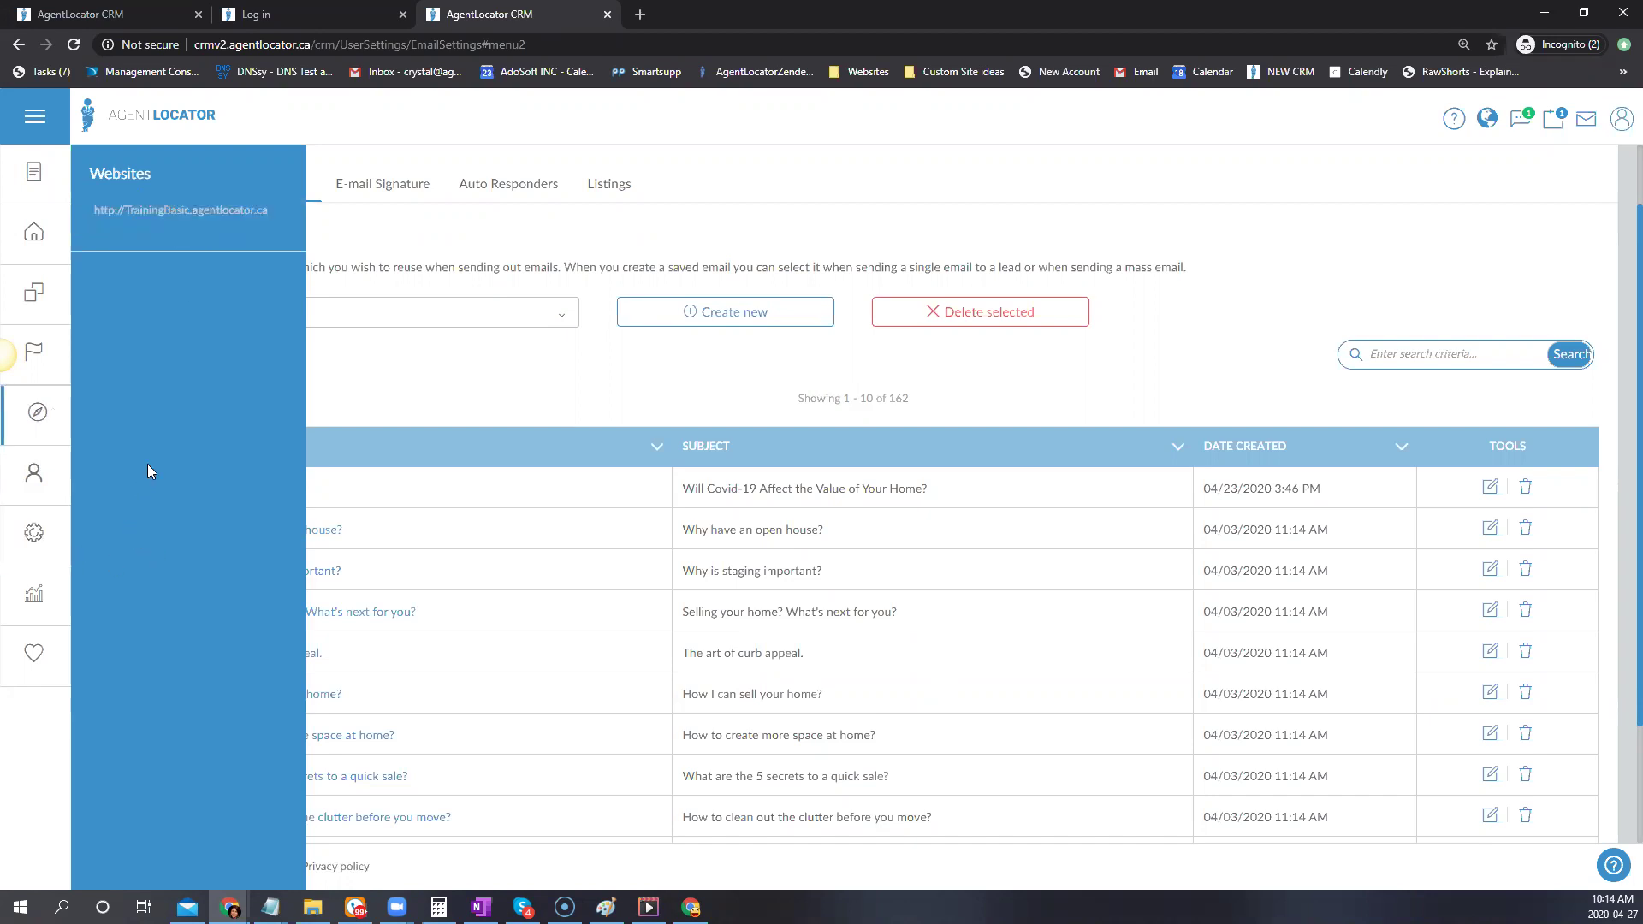
Load the CRM login page in a private tab, then switch back to the CRM e-mail templates tab
{"action": "left_click", "coordinate": [639, 16]}
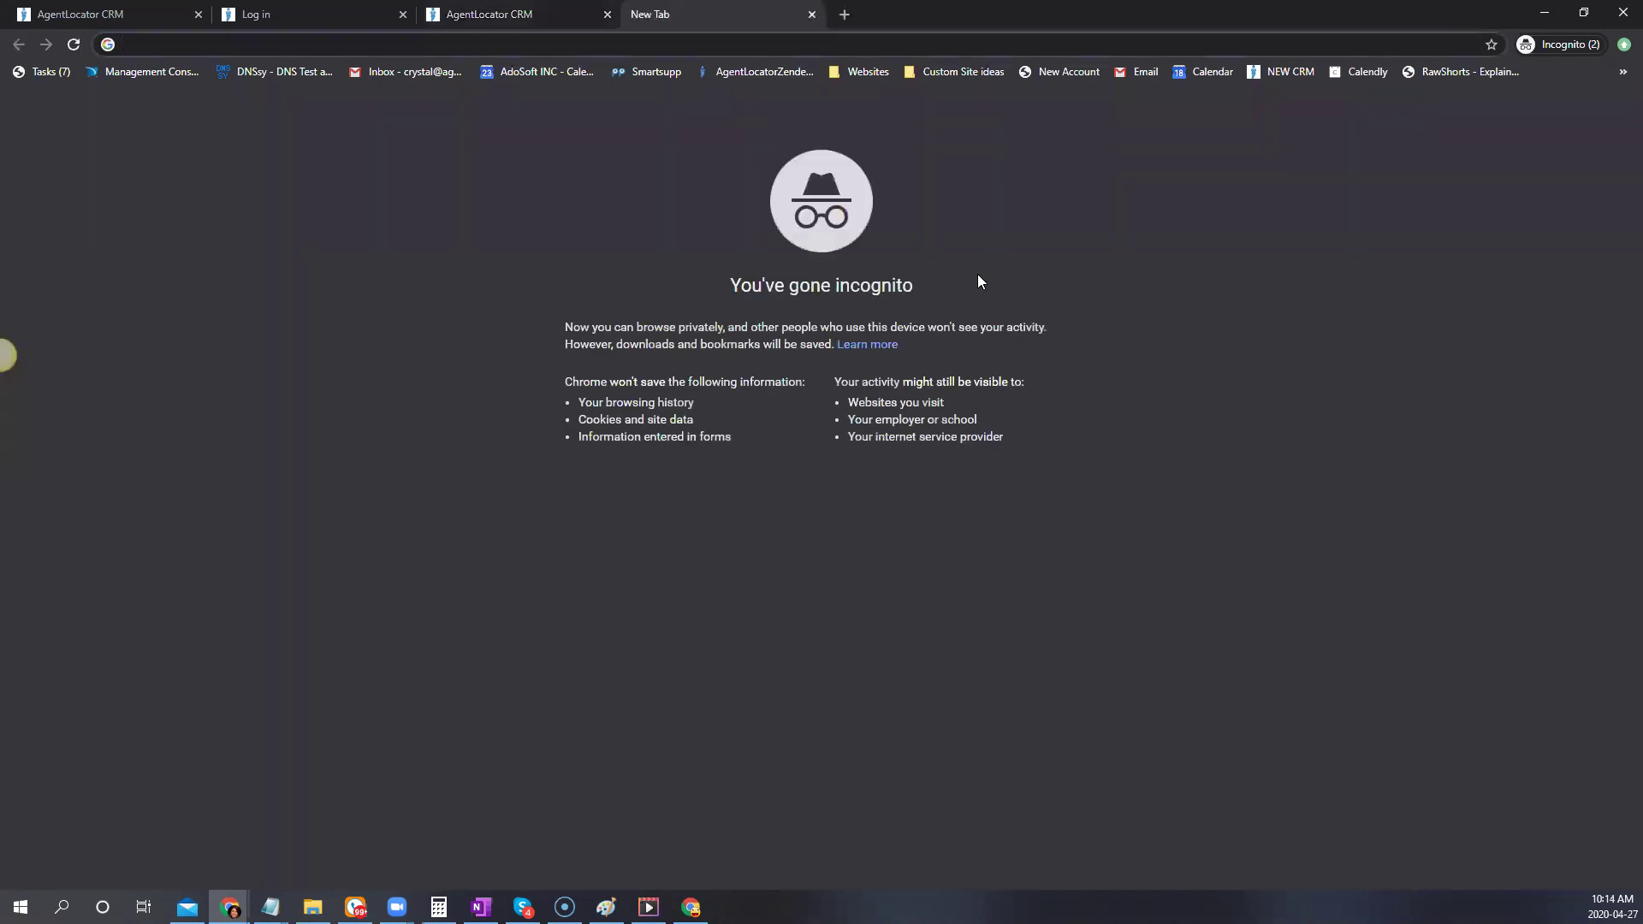
{"action": "type", "text": "crm"}
{"action": "key", "text": "Return"}
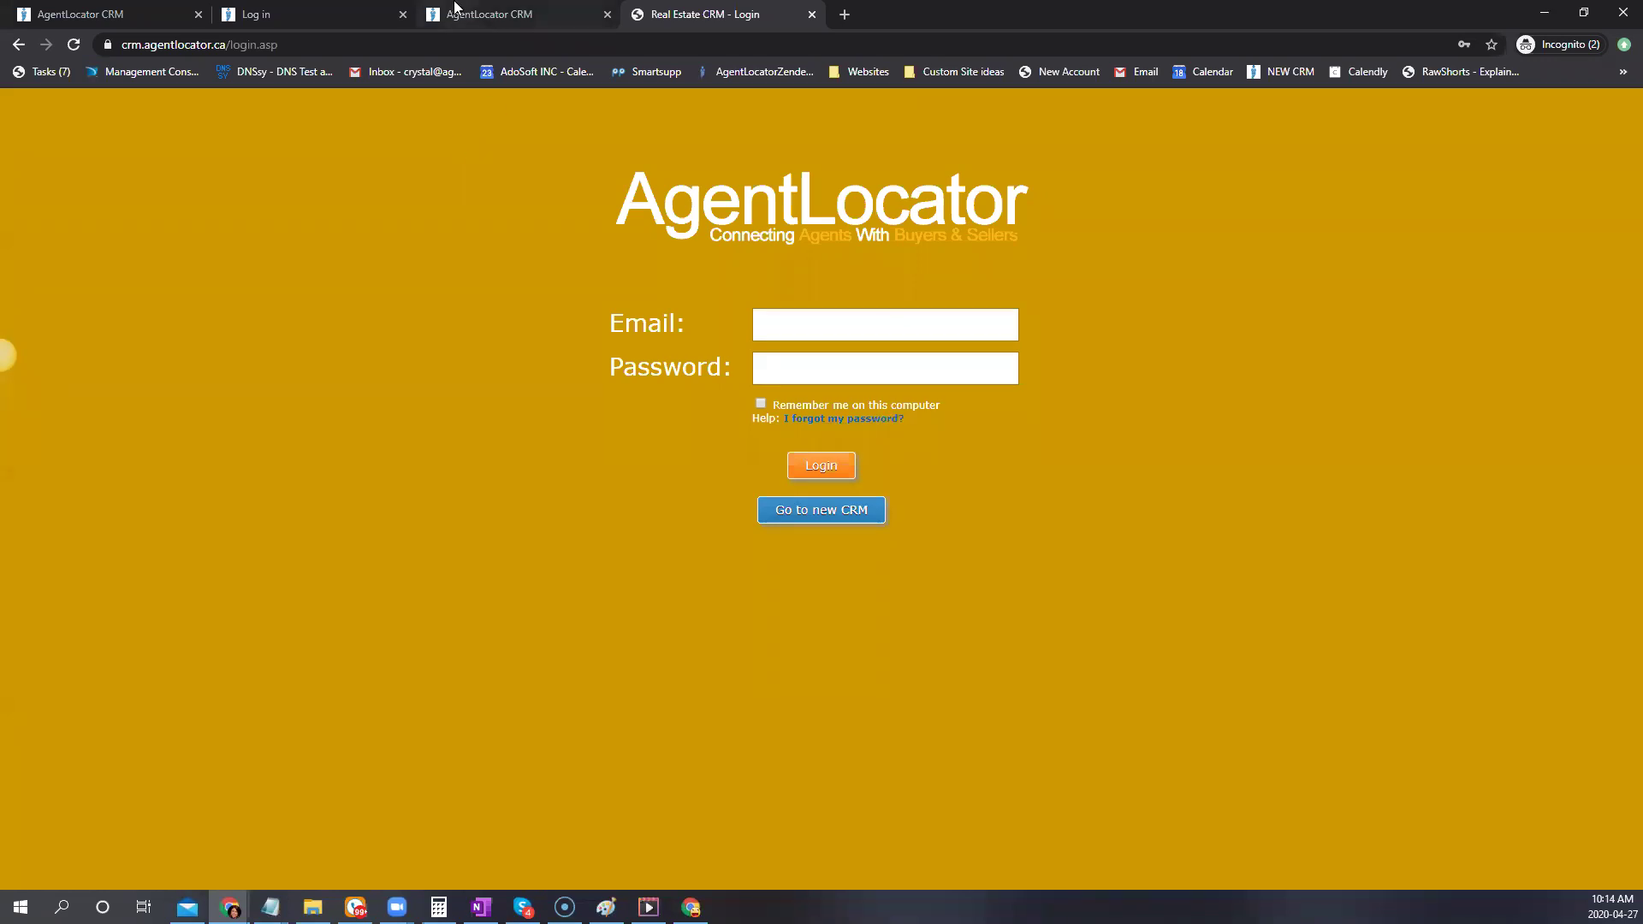
{"action": "left_click", "coordinate": [509, 14]}
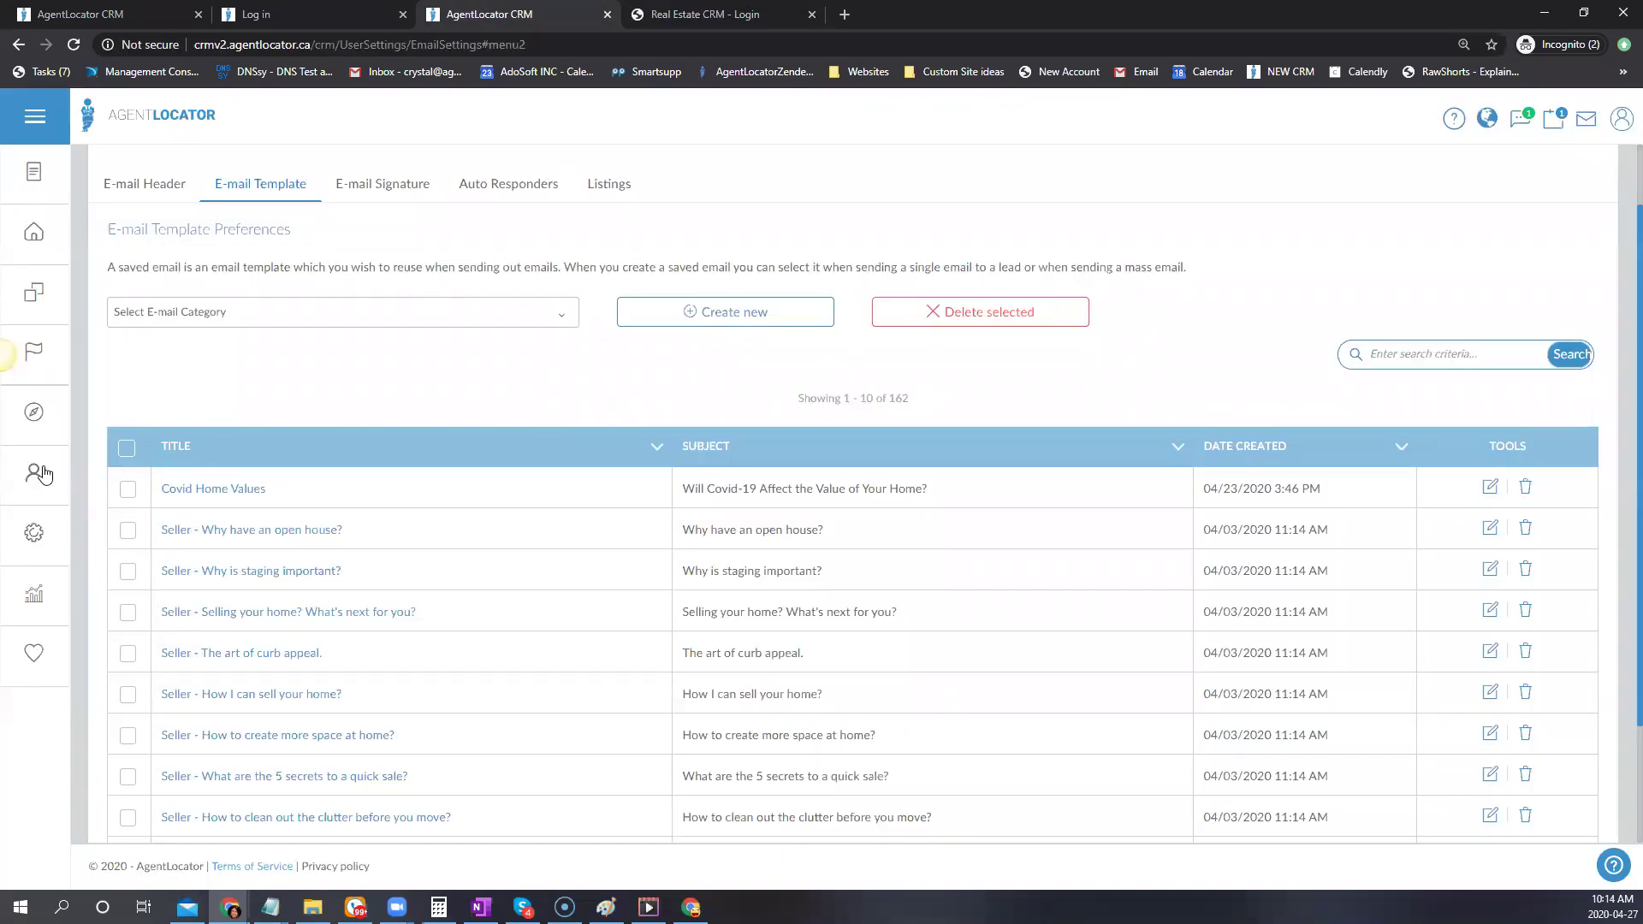
Open TrainingBasic's admin, go to Emails > Email Templates and the Install New Emails page
{"action": "mouse_move", "coordinate": [35, 422]}
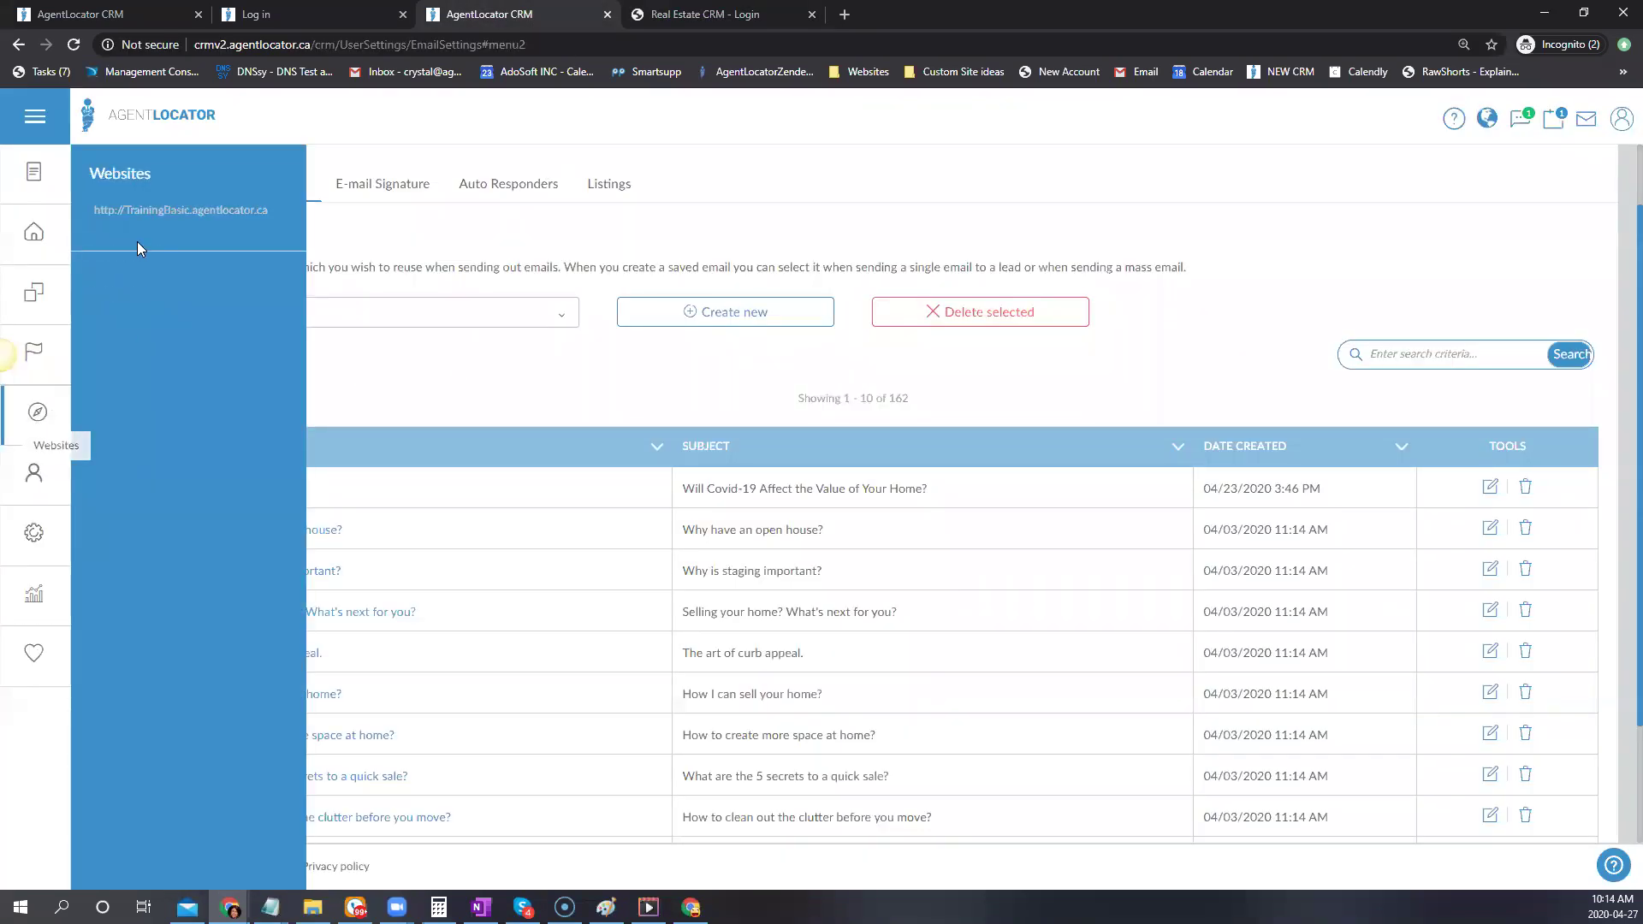
{"action": "left_click", "coordinate": [135, 208]}
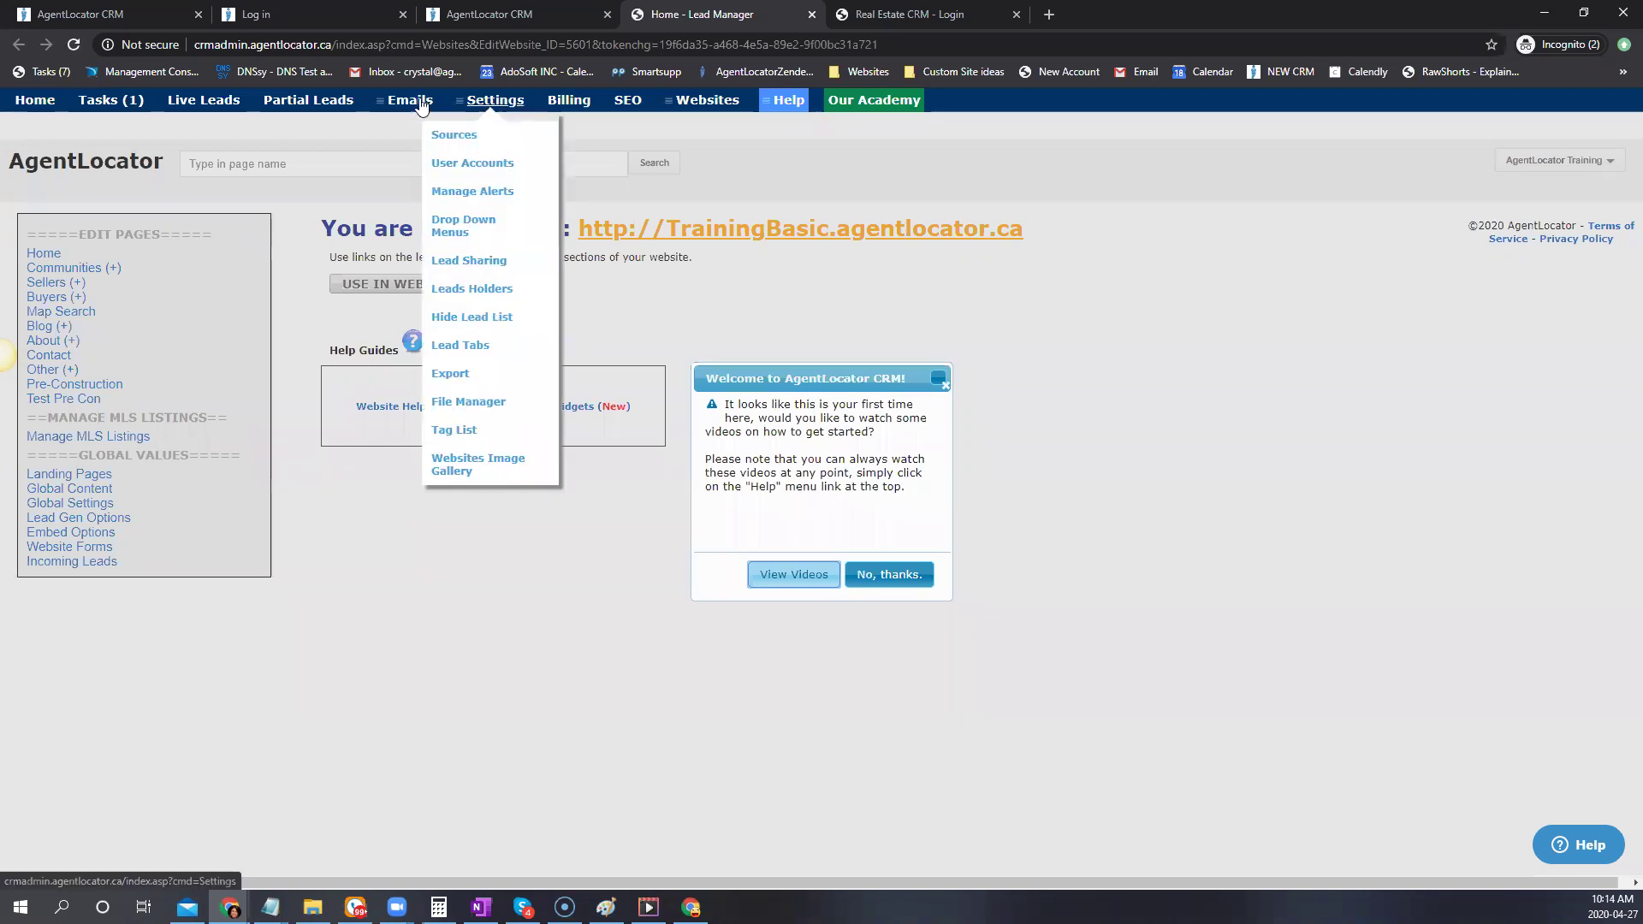
{"action": "mouse_move", "coordinate": [399, 96]}
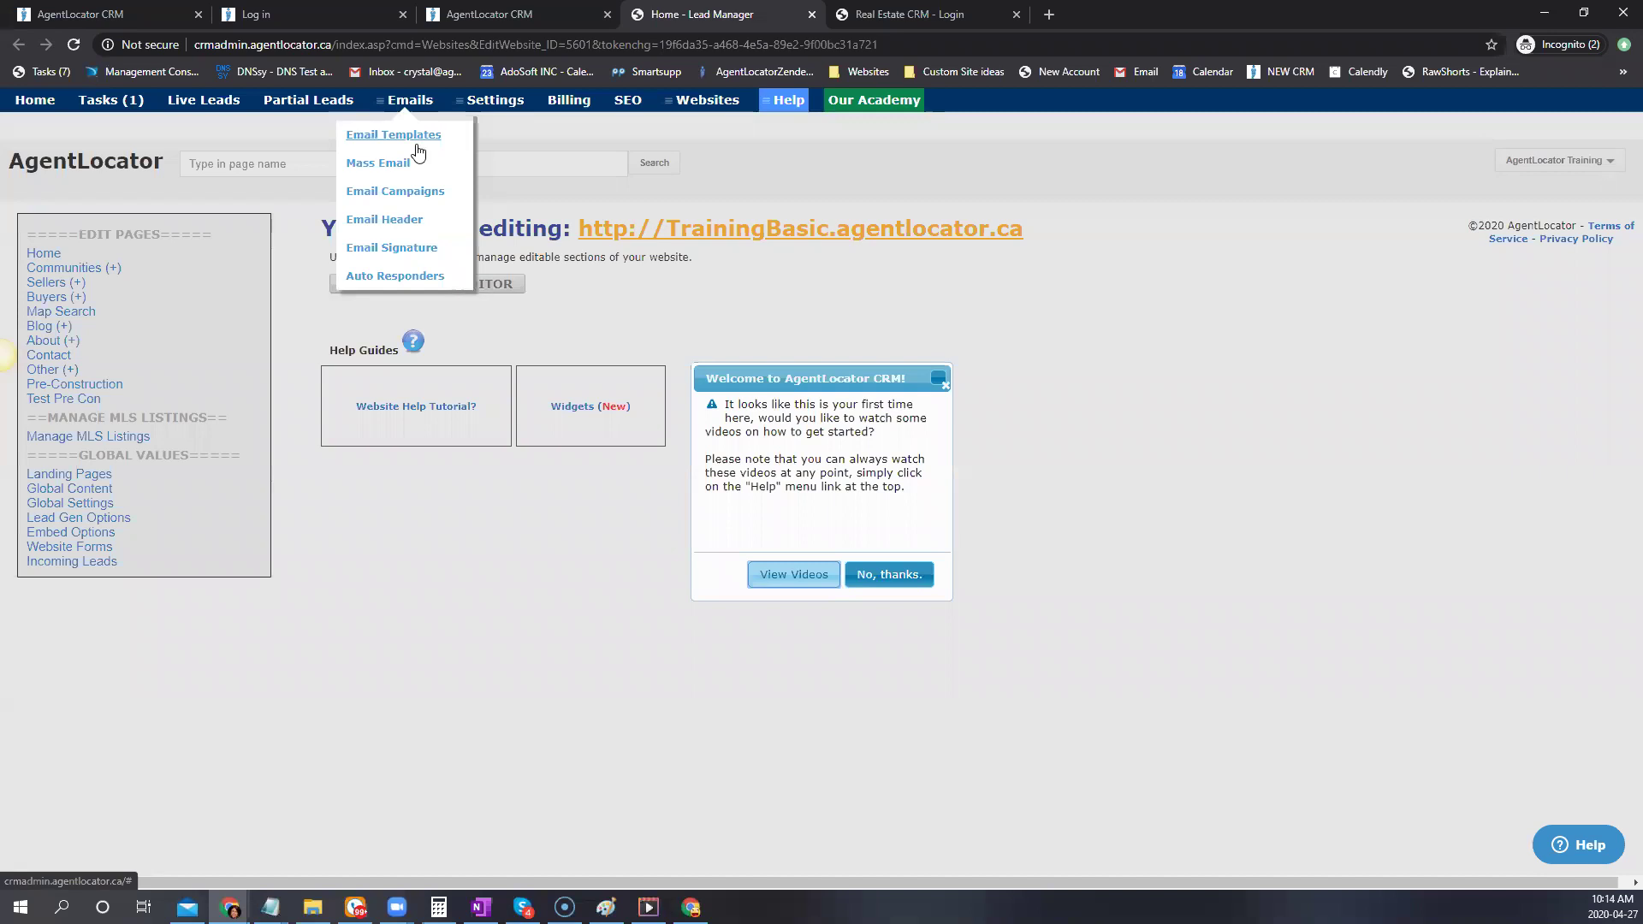
{"action": "left_click", "coordinate": [396, 161]}
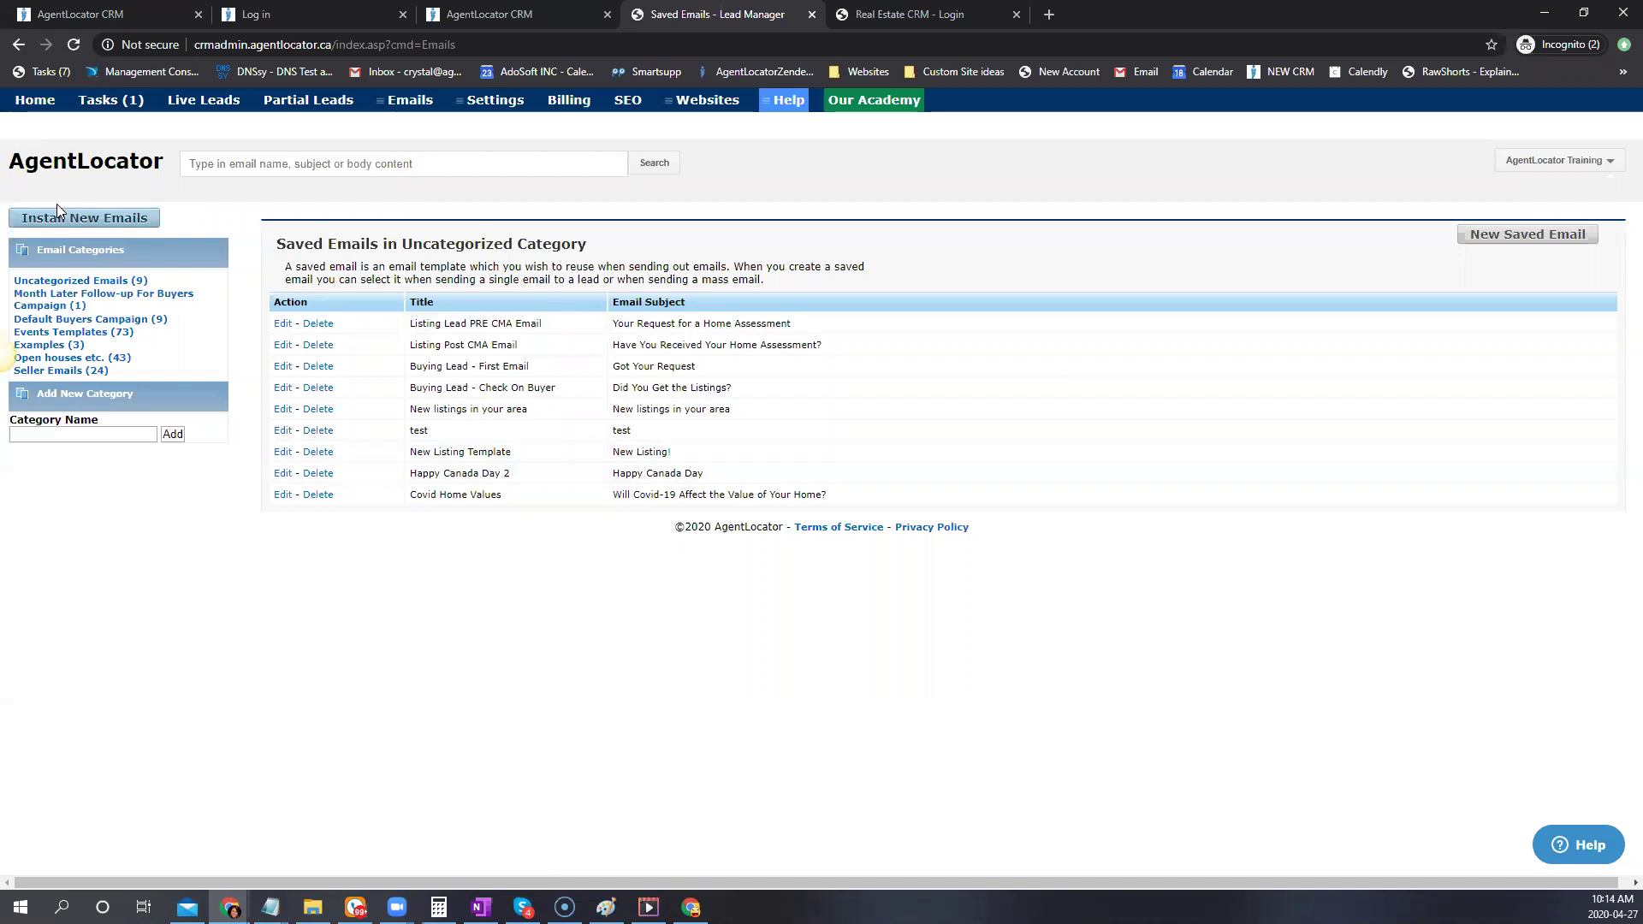
{"action": "left_click", "coordinate": [49, 221]}
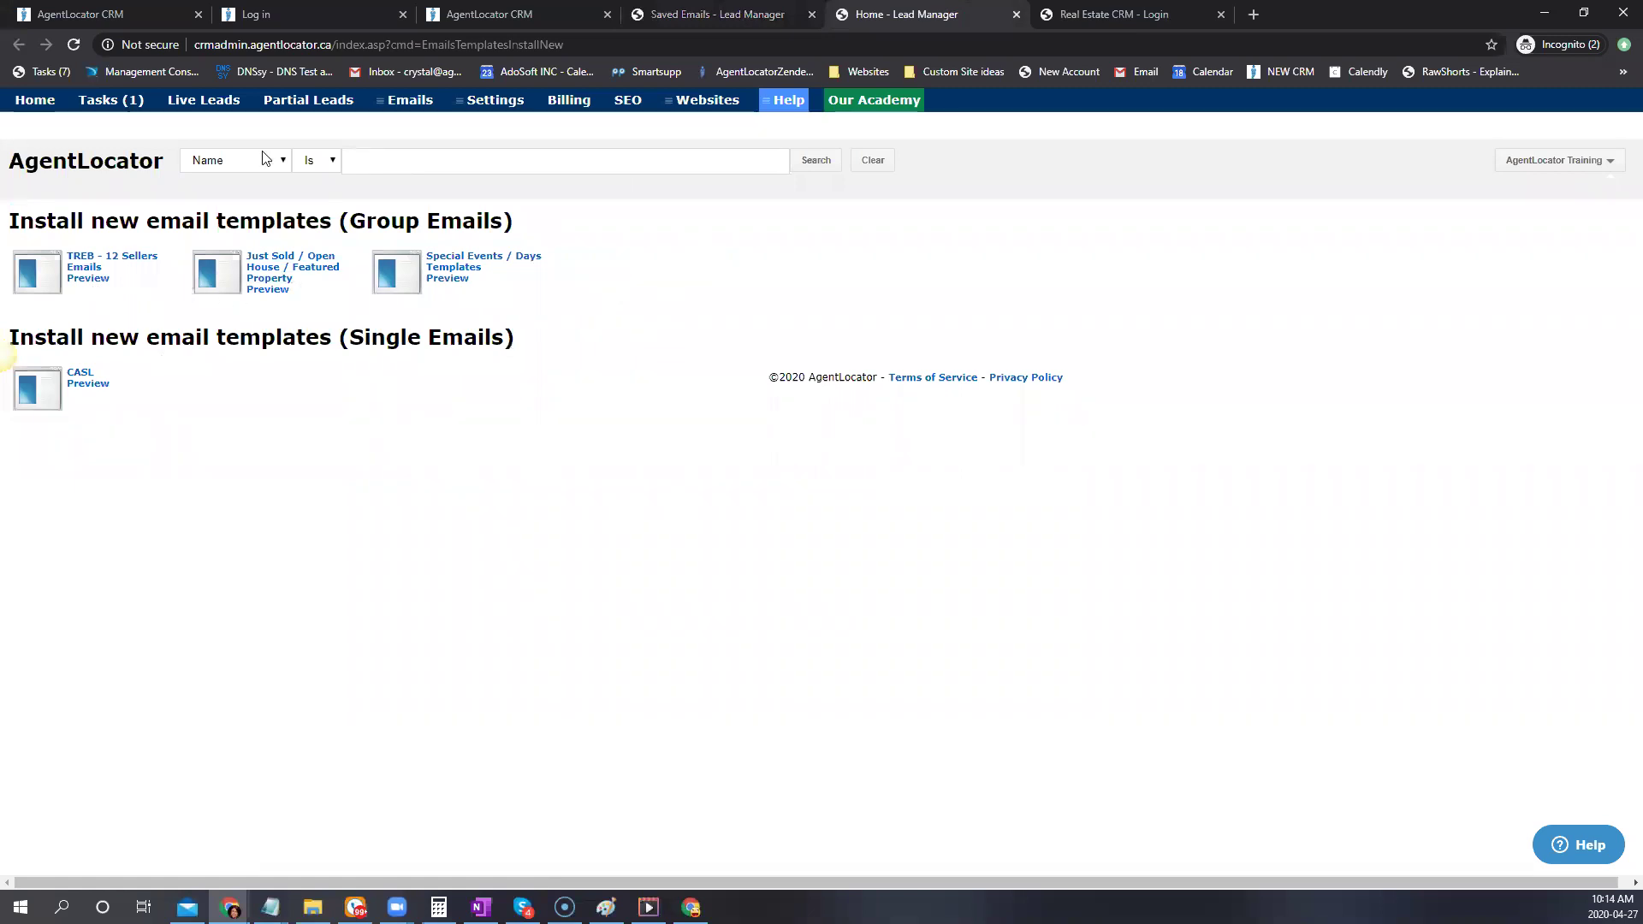
{"action": "left_click", "coordinate": [89, 277]}
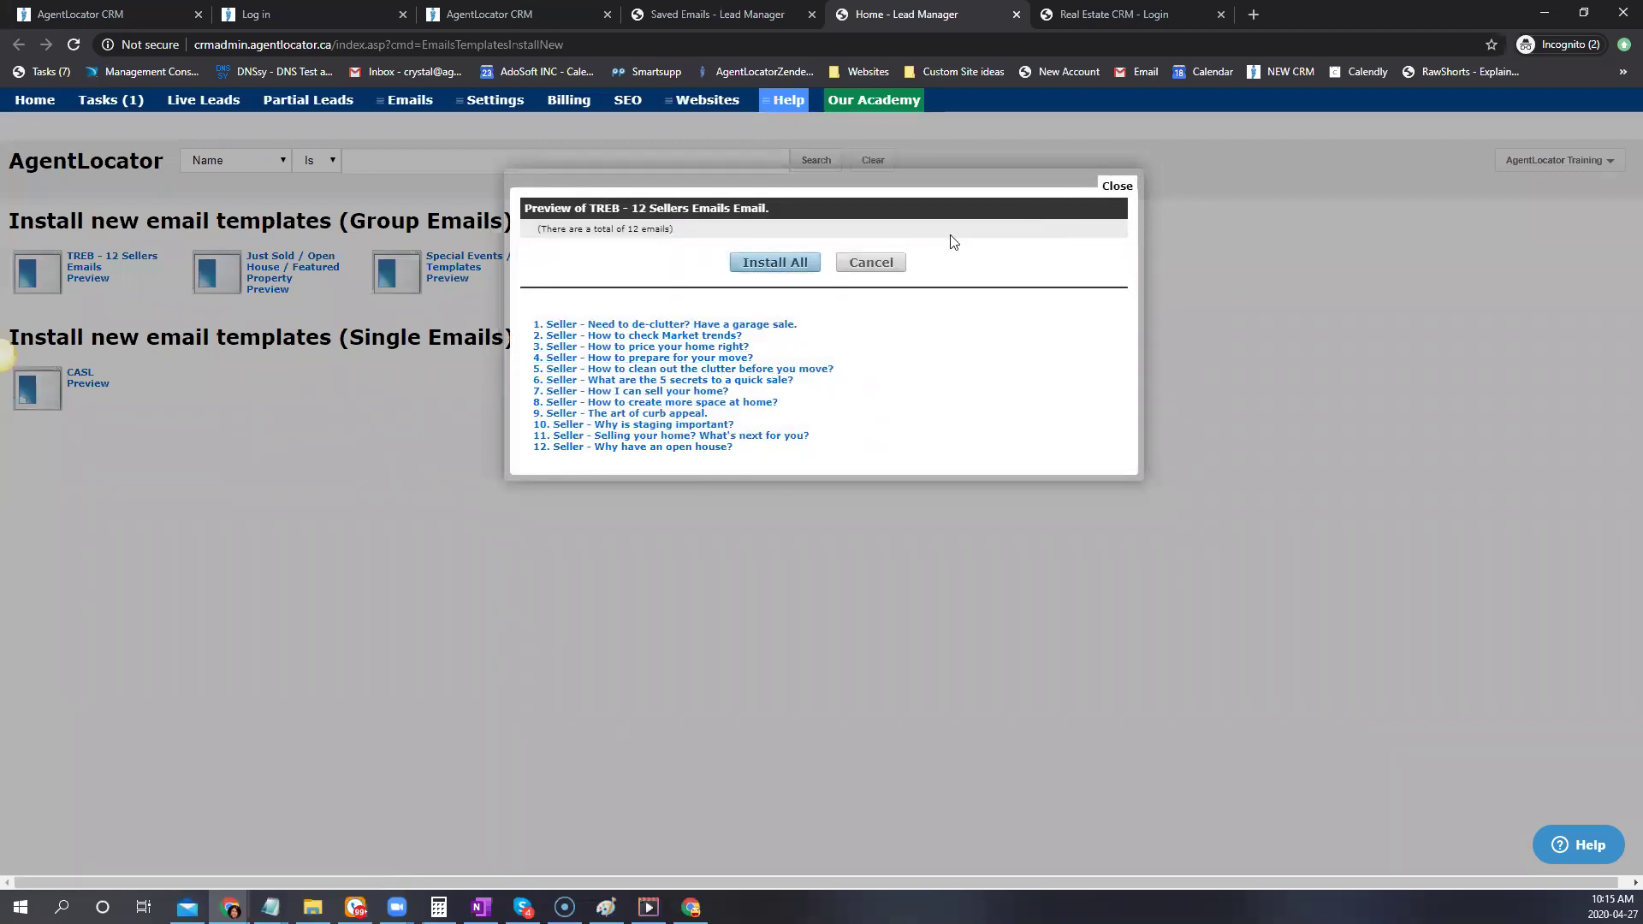
{"action": "left_click", "coordinate": [1113, 186]}
{"action": "left_click", "coordinate": [94, 257]}
{"action": "left_click", "coordinate": [877, 262]}
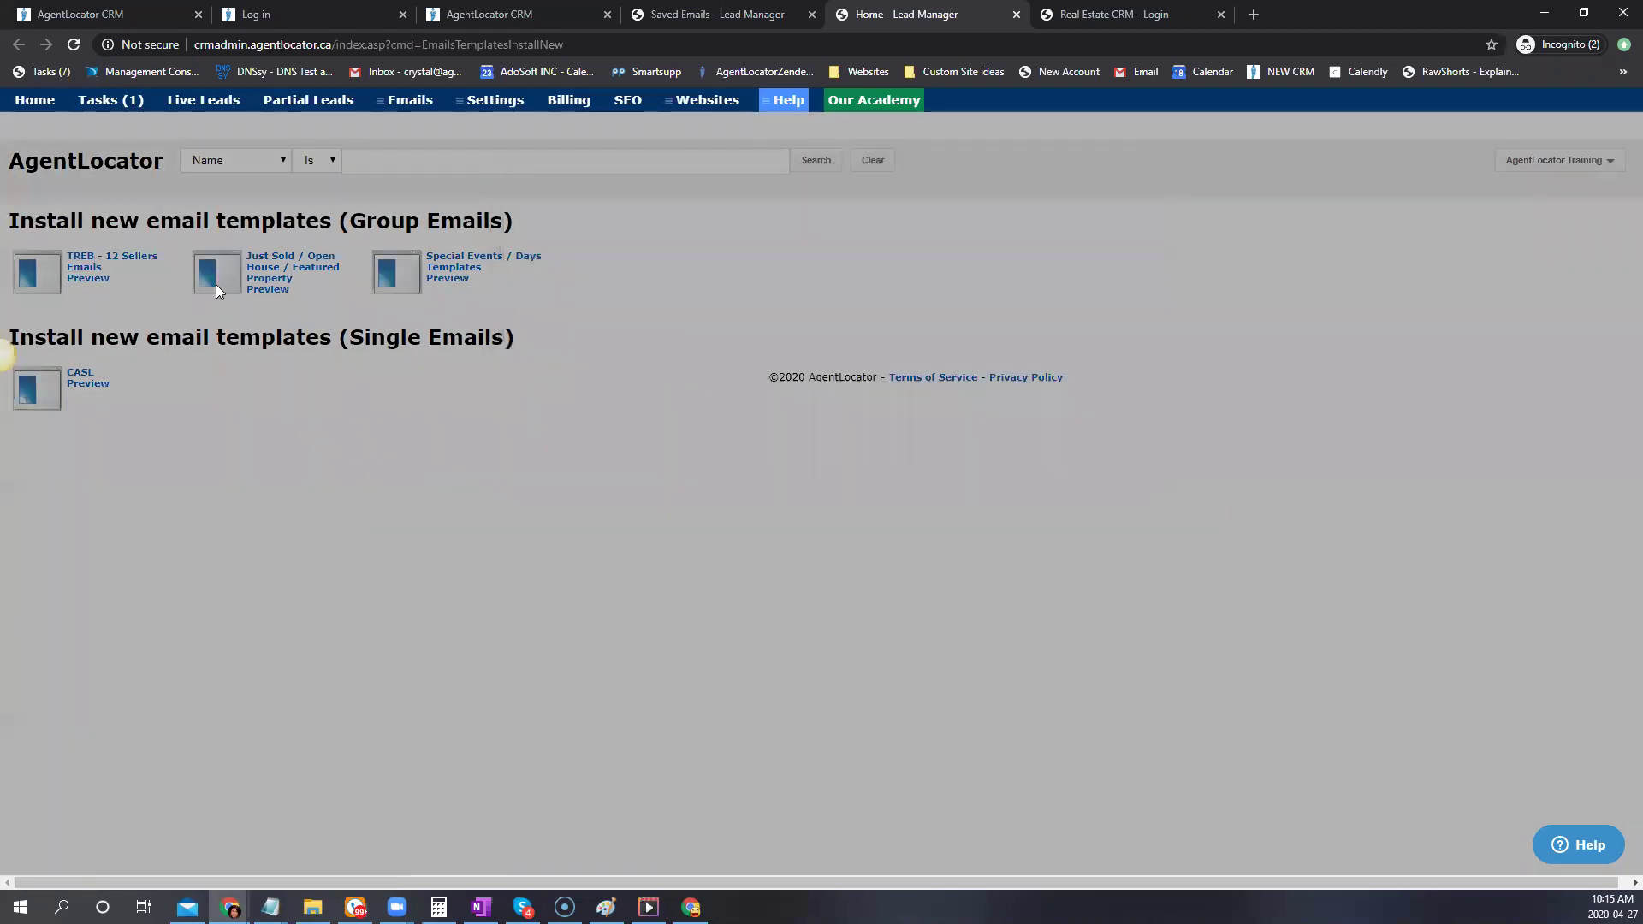
{"action": "left_click", "coordinate": [85, 279]}
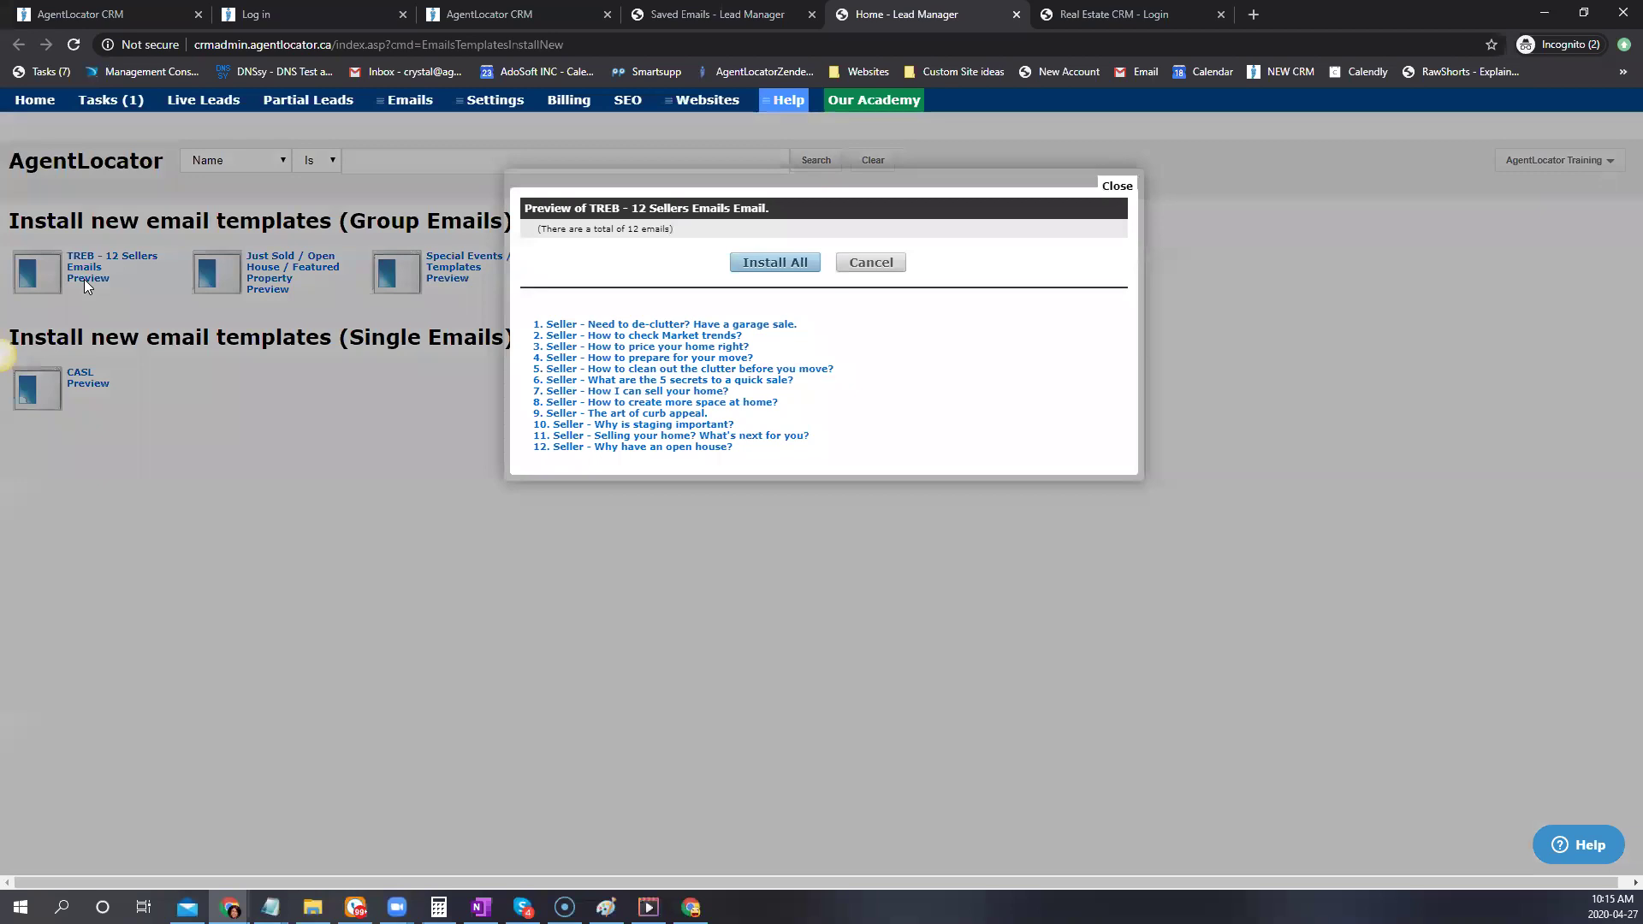
{"action": "left_click", "coordinate": [652, 325]}
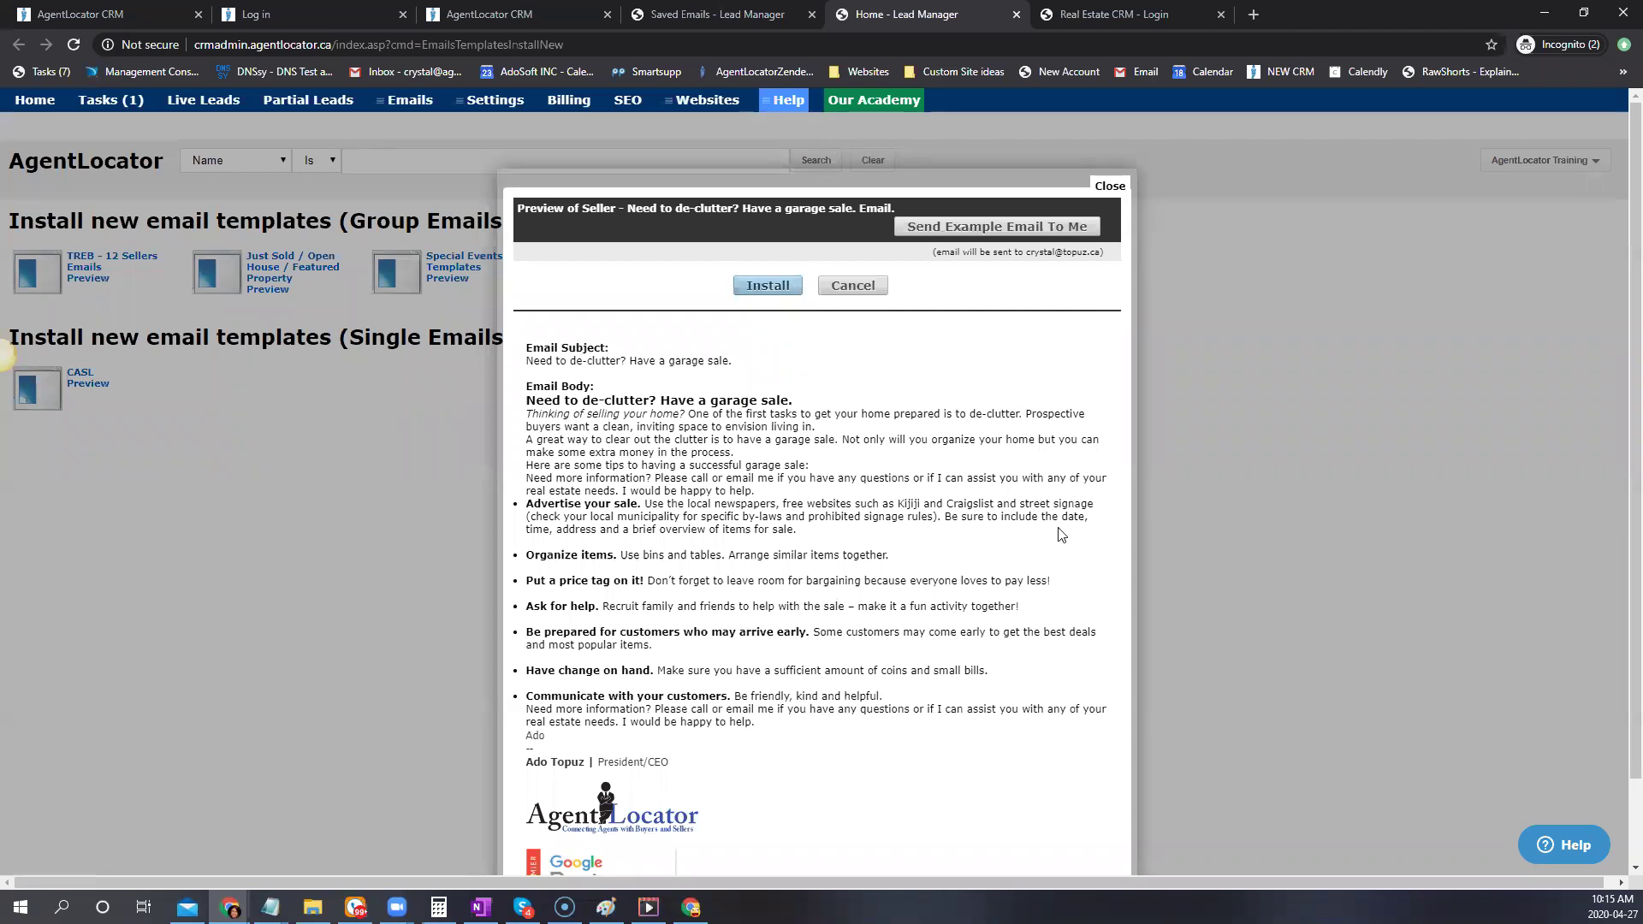
{"action": "left_click", "coordinate": [1107, 197]}
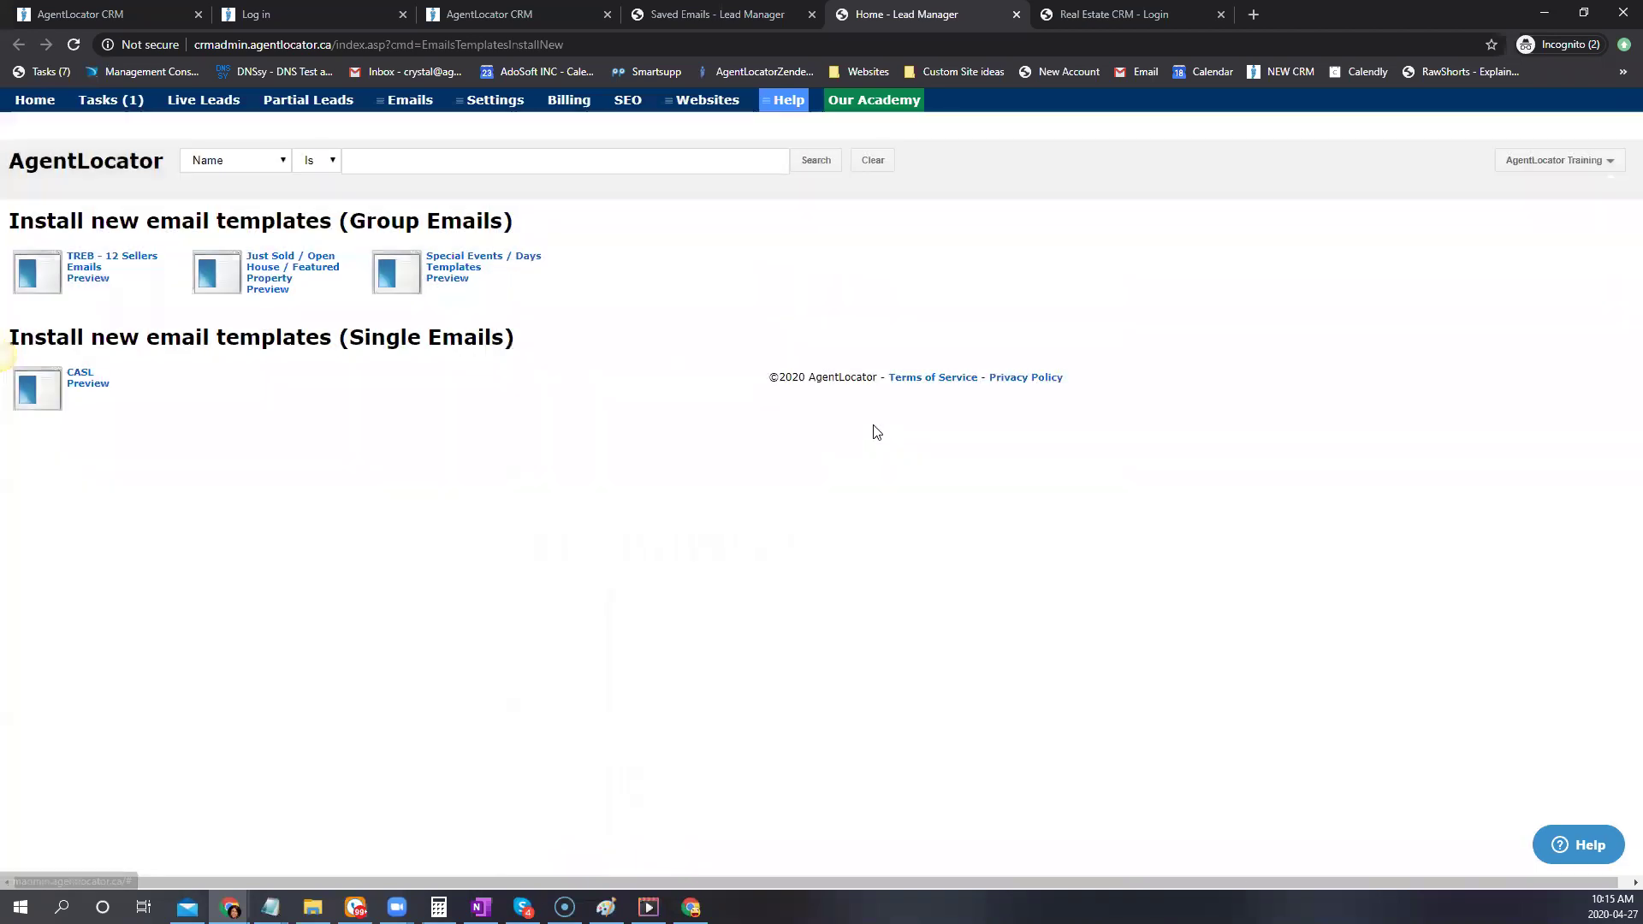
{"action": "left_click", "coordinate": [267, 287]}
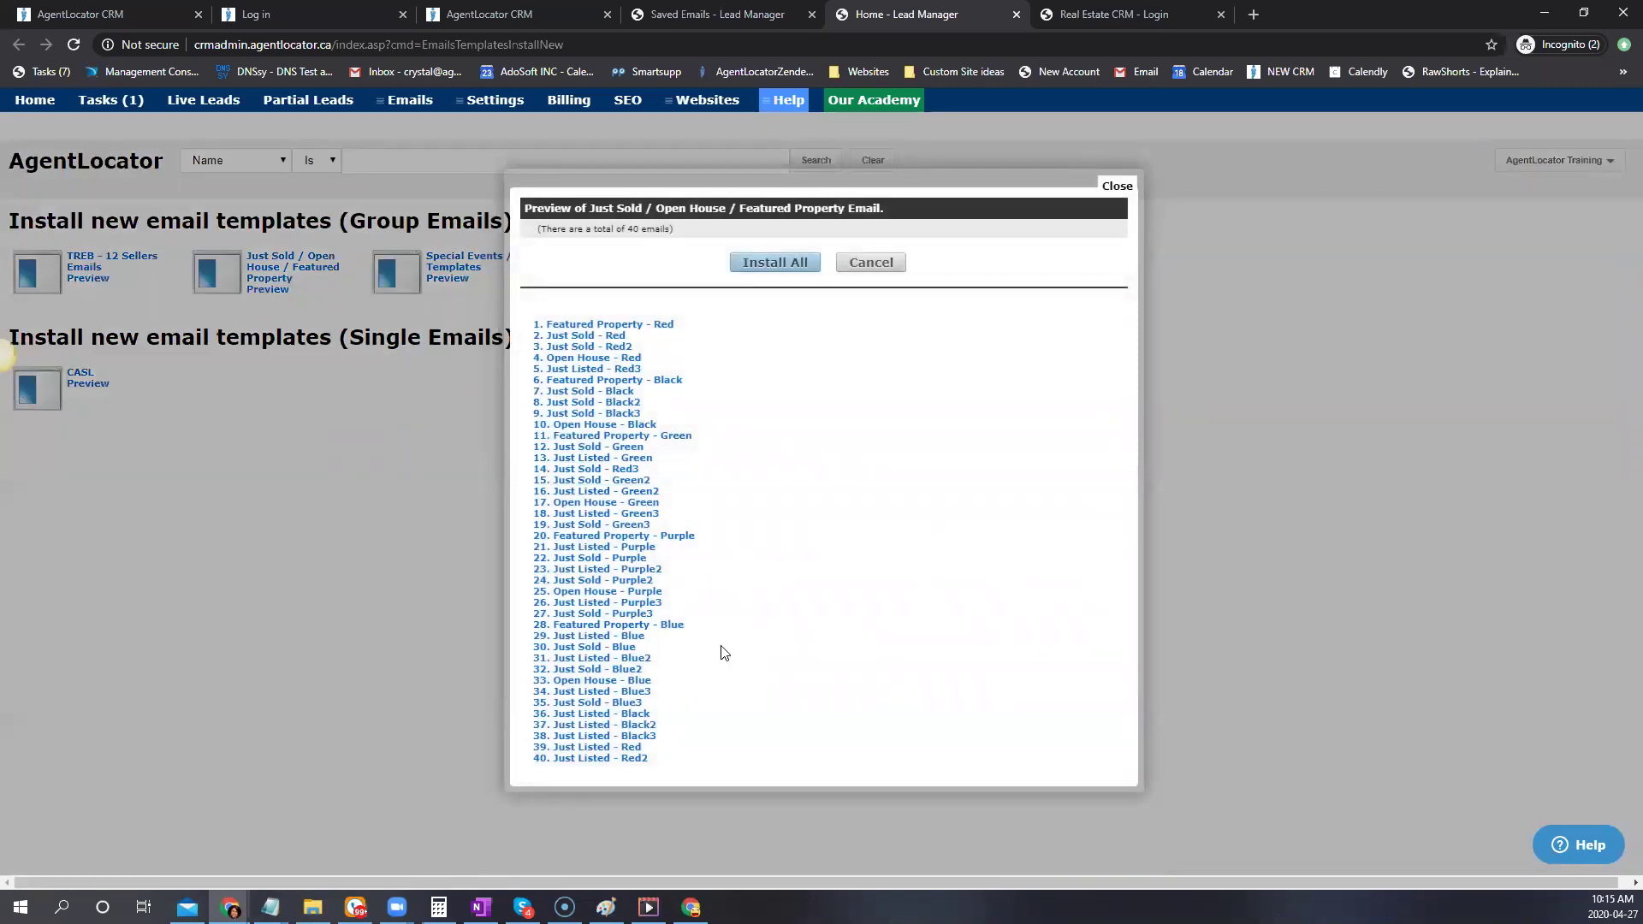
{"action": "left_click", "coordinate": [864, 265]}
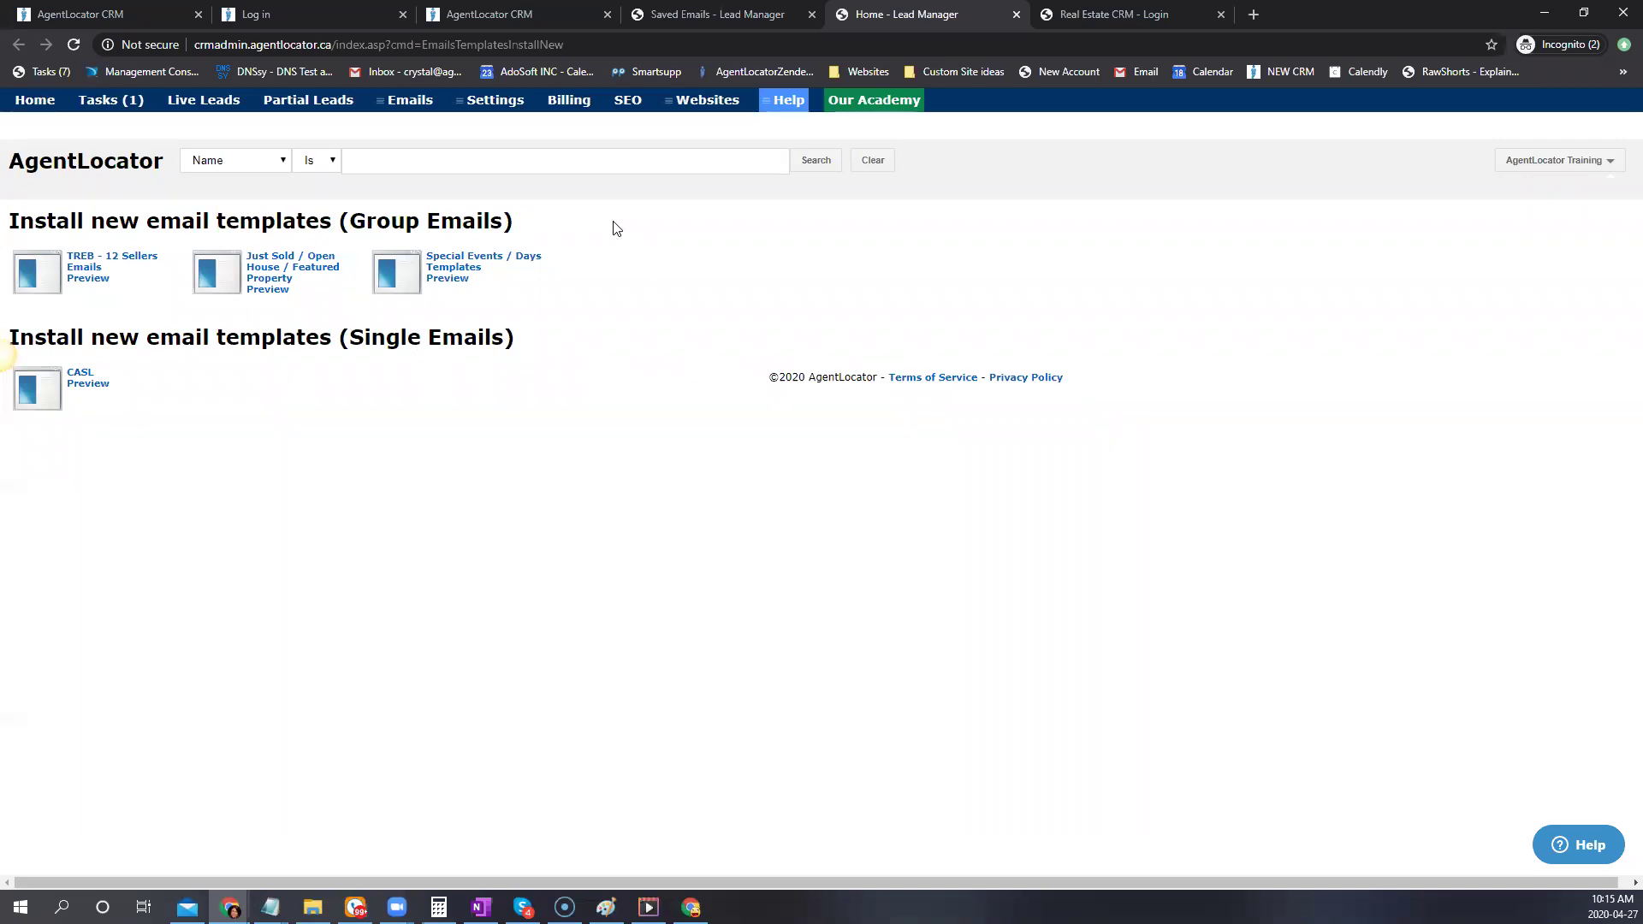
{"action": "left_click", "coordinate": [452, 277]}
{"action": "scroll", "coordinate": [916, 505], "scroll_direction": "down", "scroll_amount": 4}
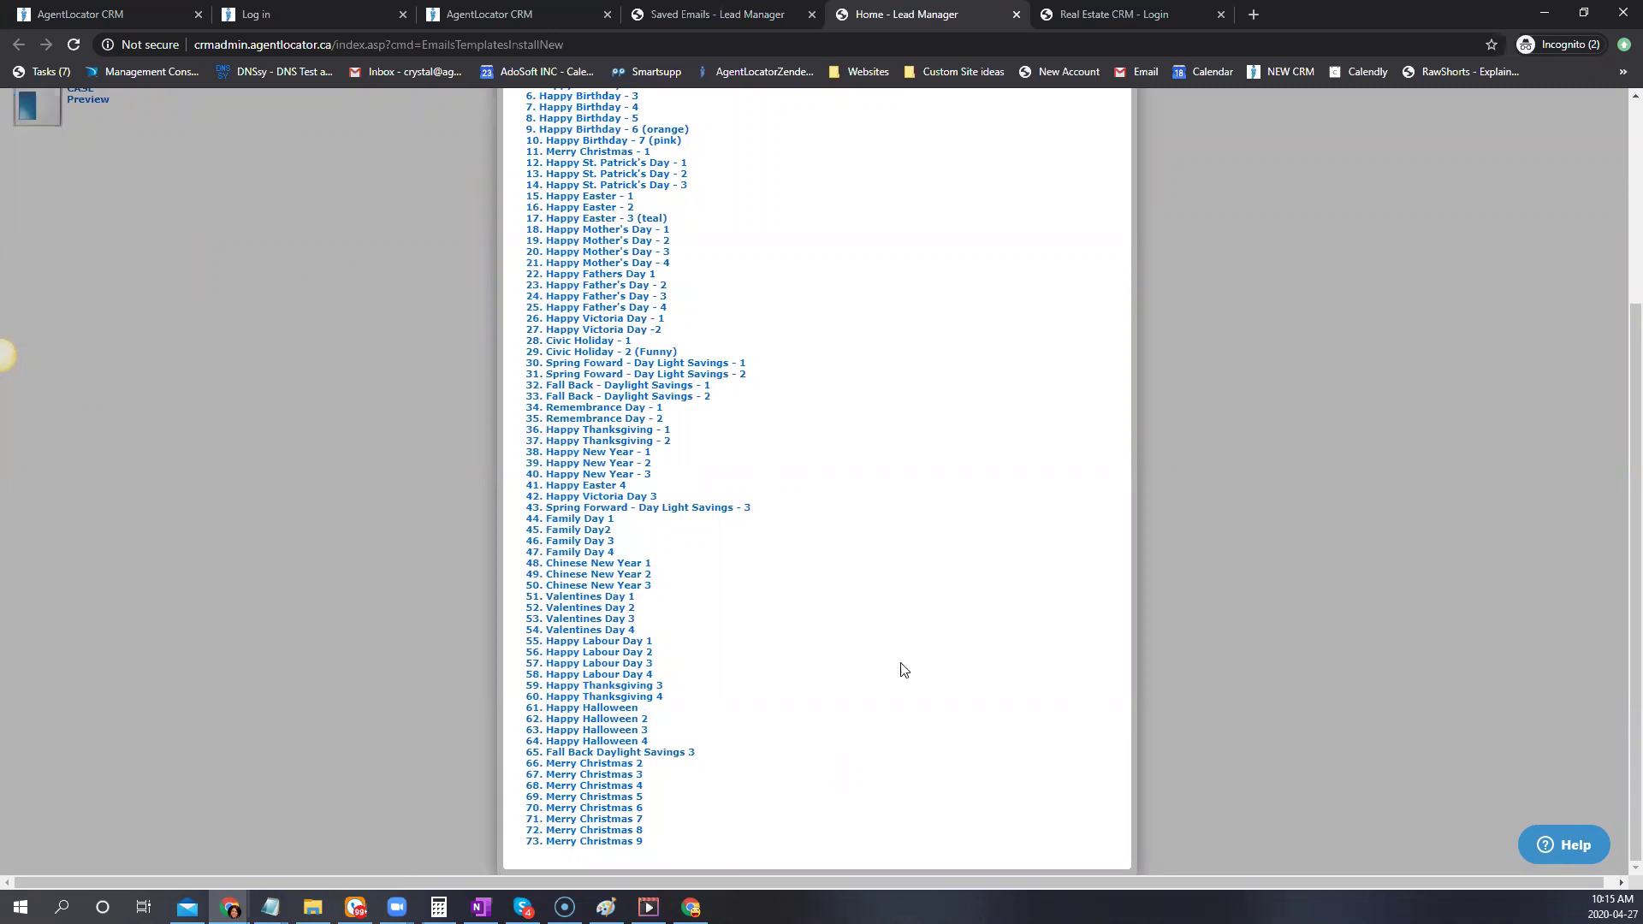
{"action": "scroll", "coordinate": [734, 716], "scroll_direction": "up", "scroll_amount": 4}
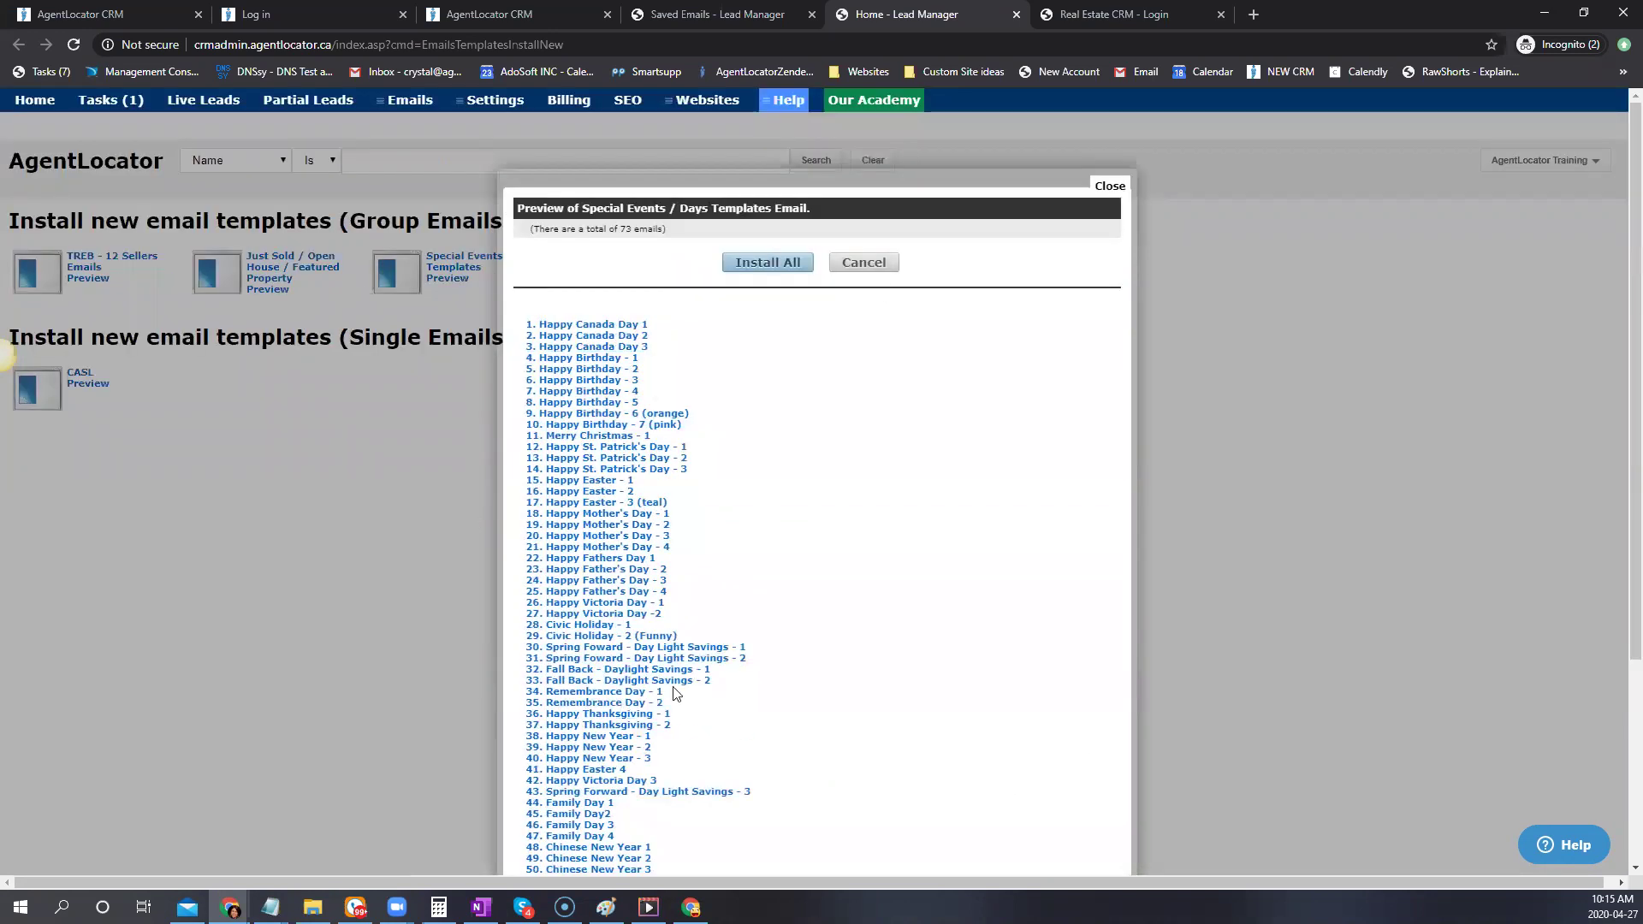
{"action": "left_click", "coordinate": [588, 392]}
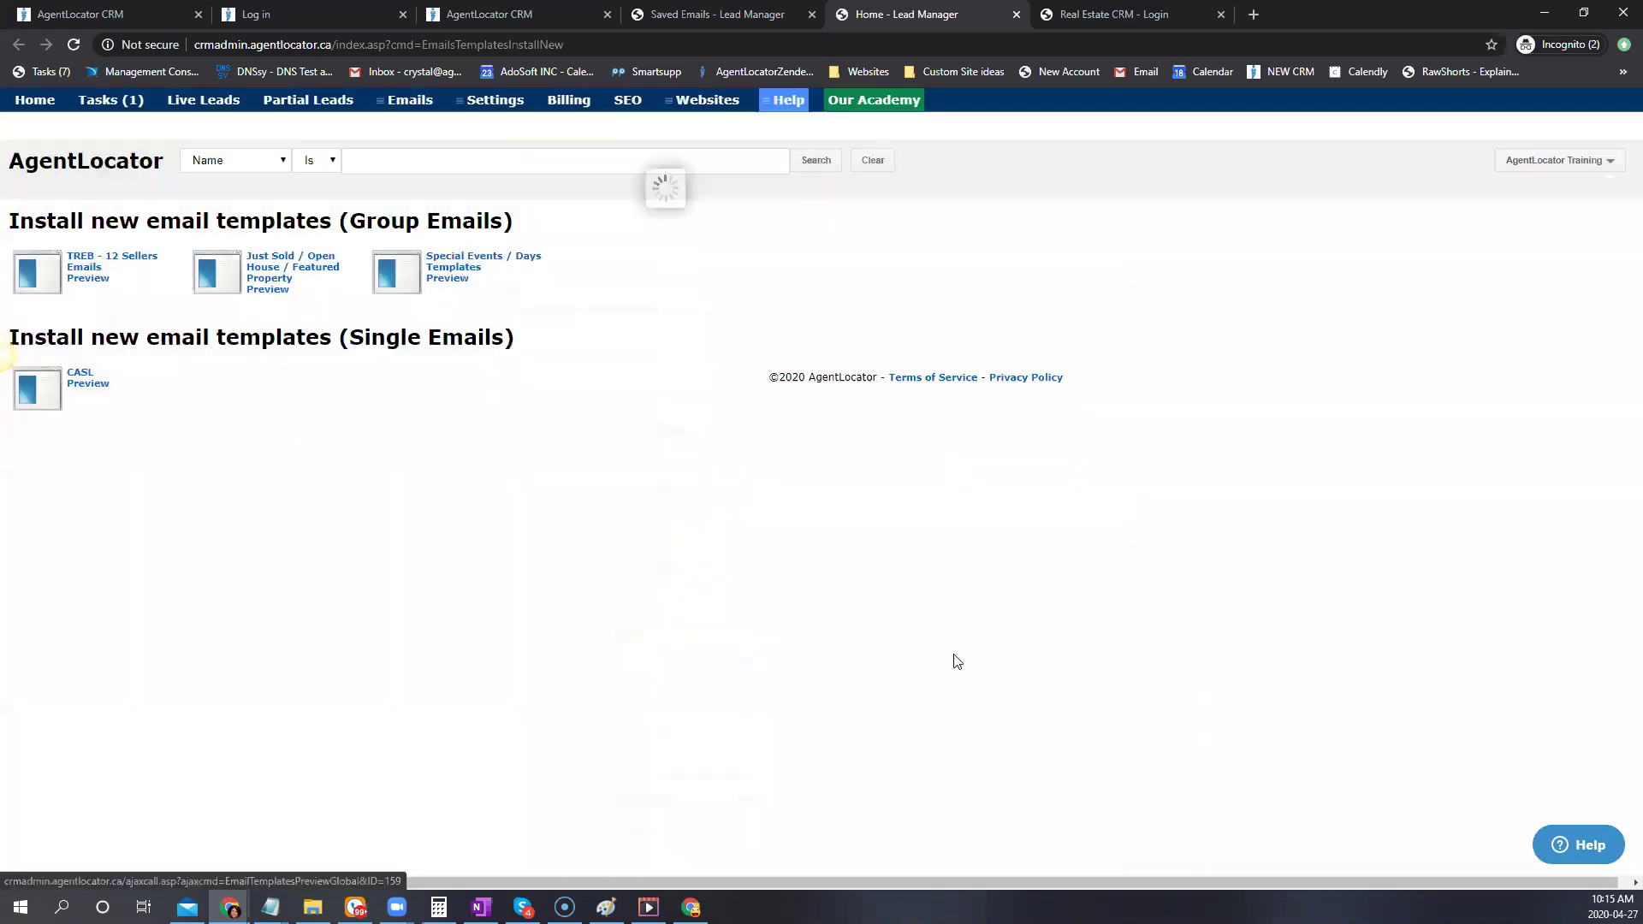
{"action": "scroll", "coordinate": [1027, 685], "scroll_direction": "down", "scroll_amount": 1}
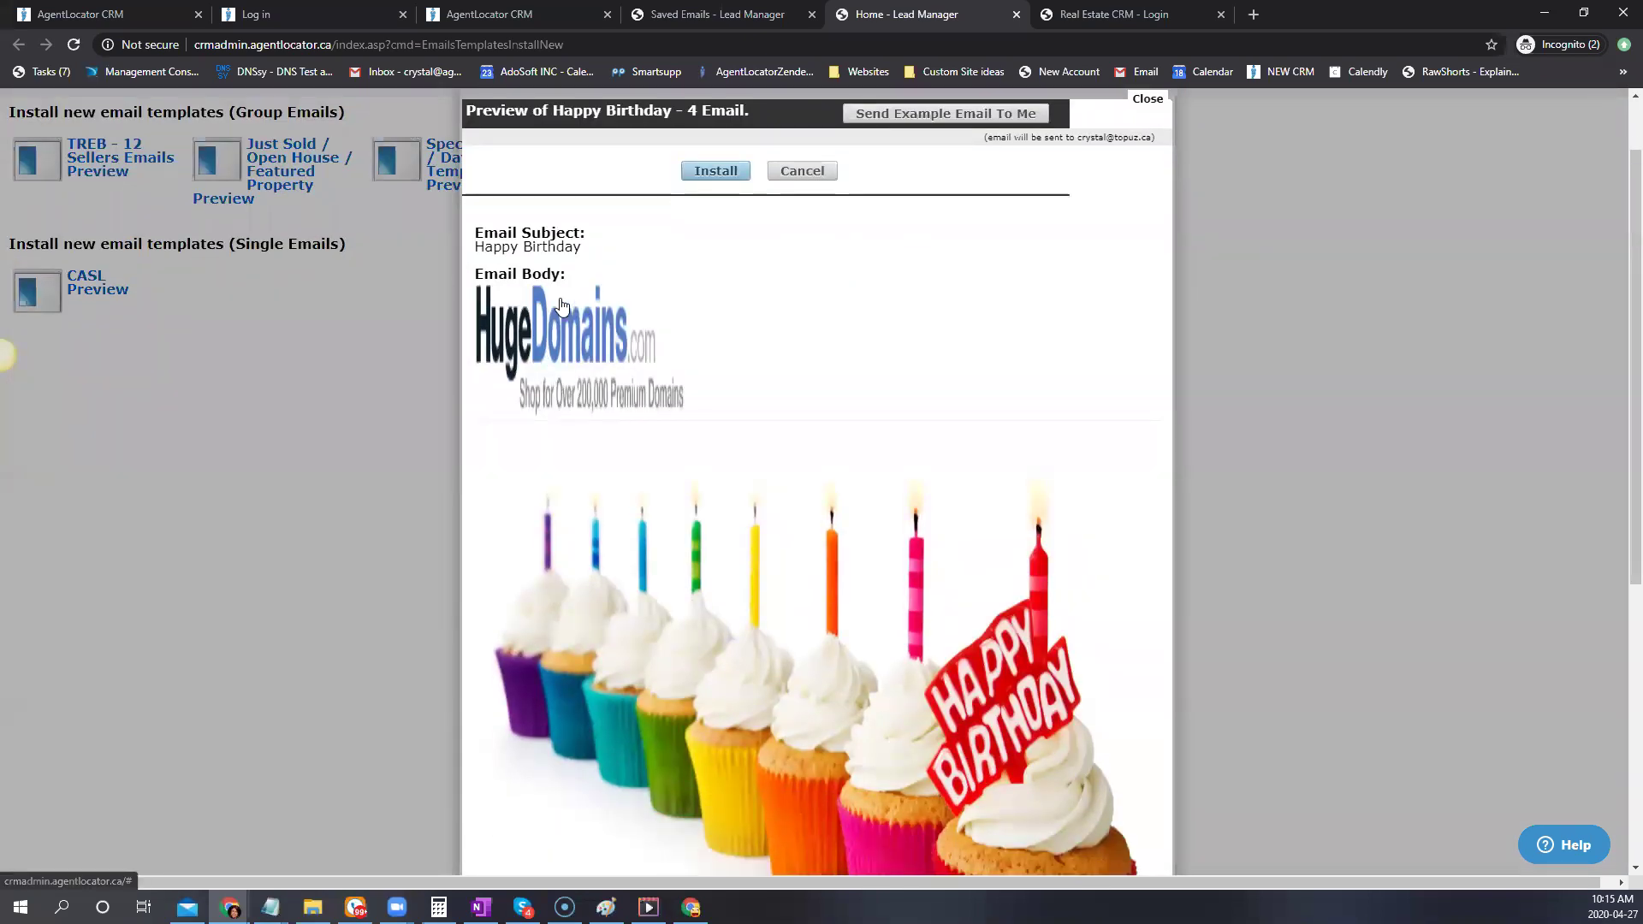
{"action": "scroll", "coordinate": [1130, 505], "scroll_direction": "up", "scroll_amount": 1}
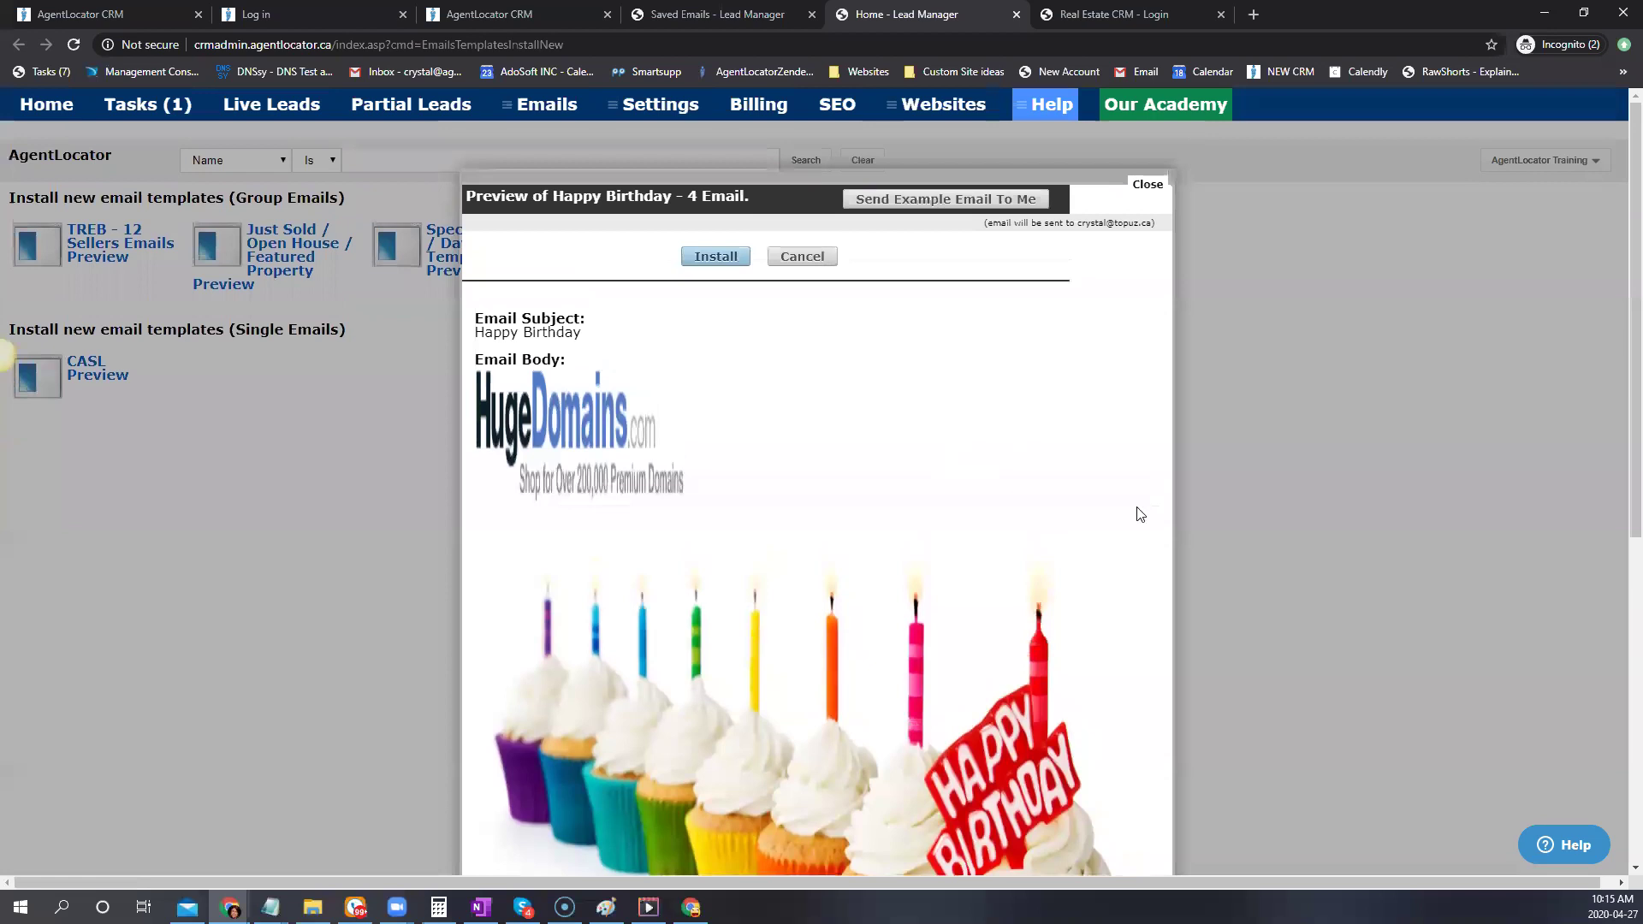
{"action": "left_click", "coordinate": [1145, 184]}
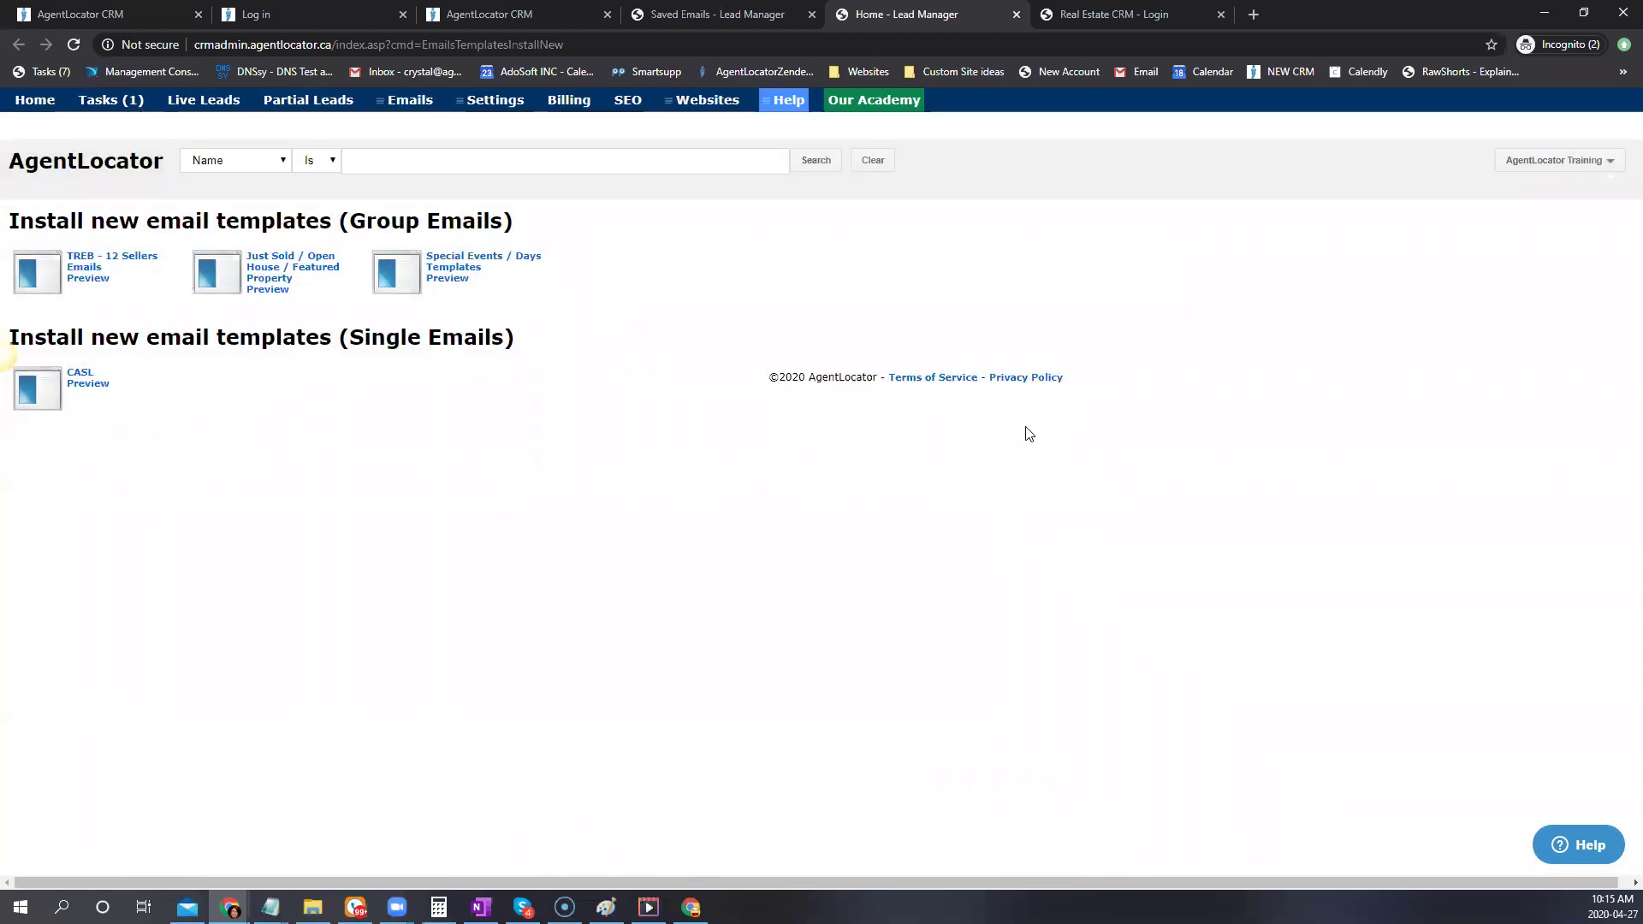
Check the CRM's e-mail category list, glance at Lead Manager, then return to the CRM
{"action": "left_click", "coordinate": [496, 16]}
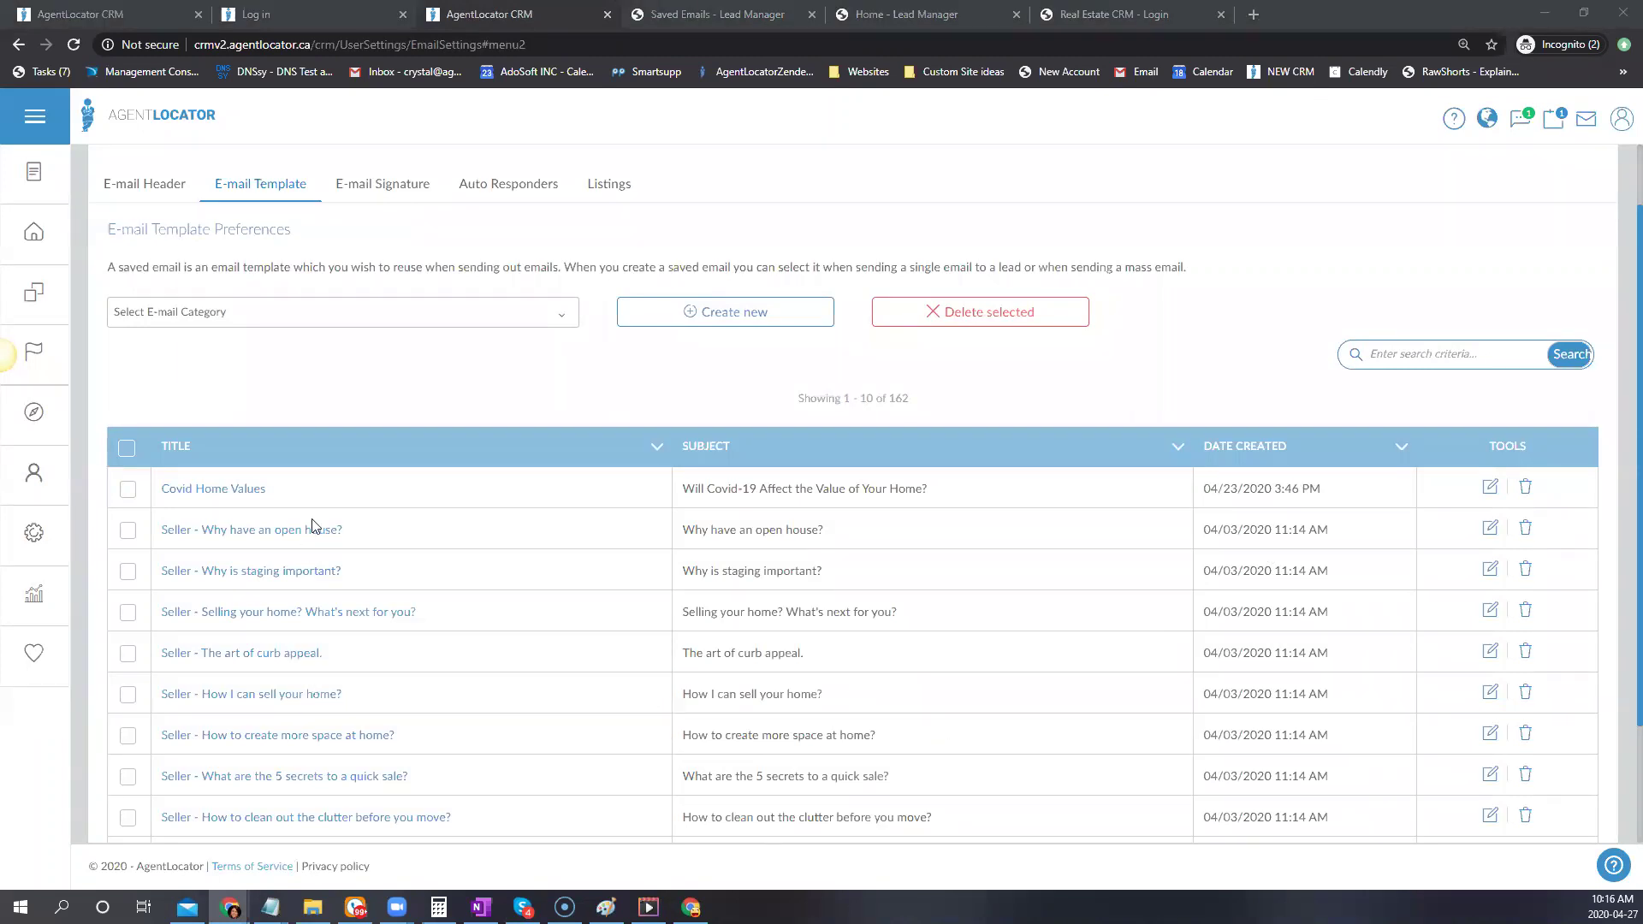
{"action": "left_click", "coordinate": [248, 319]}
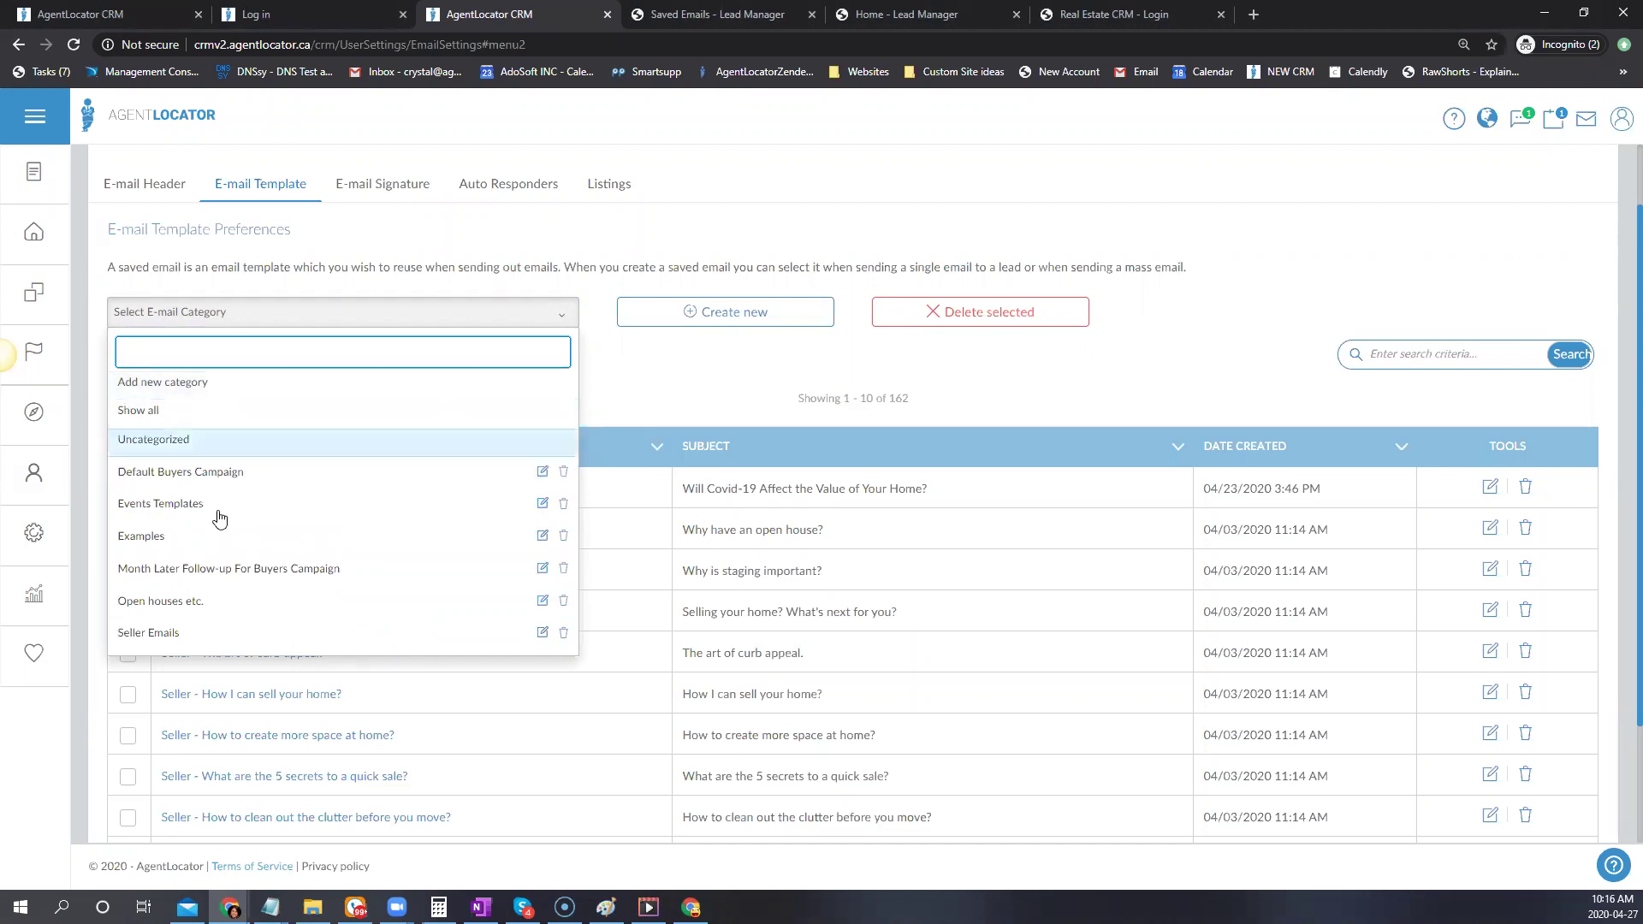
{"action": "left_click", "coordinate": [649, 375]}
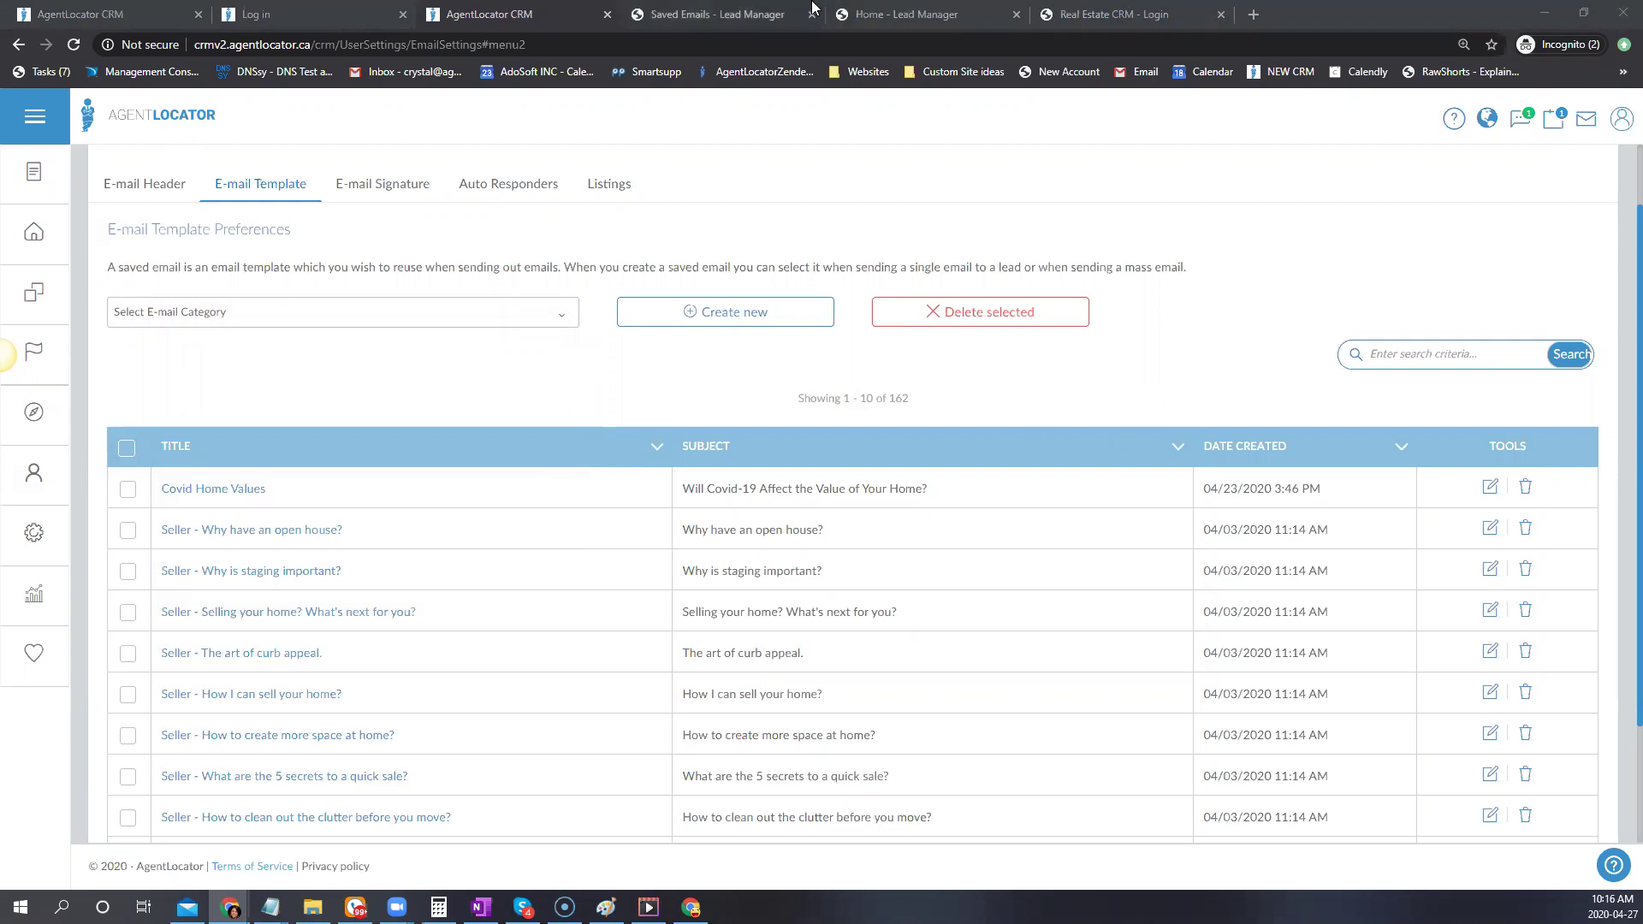
{"action": "left_click", "coordinate": [864, 14]}
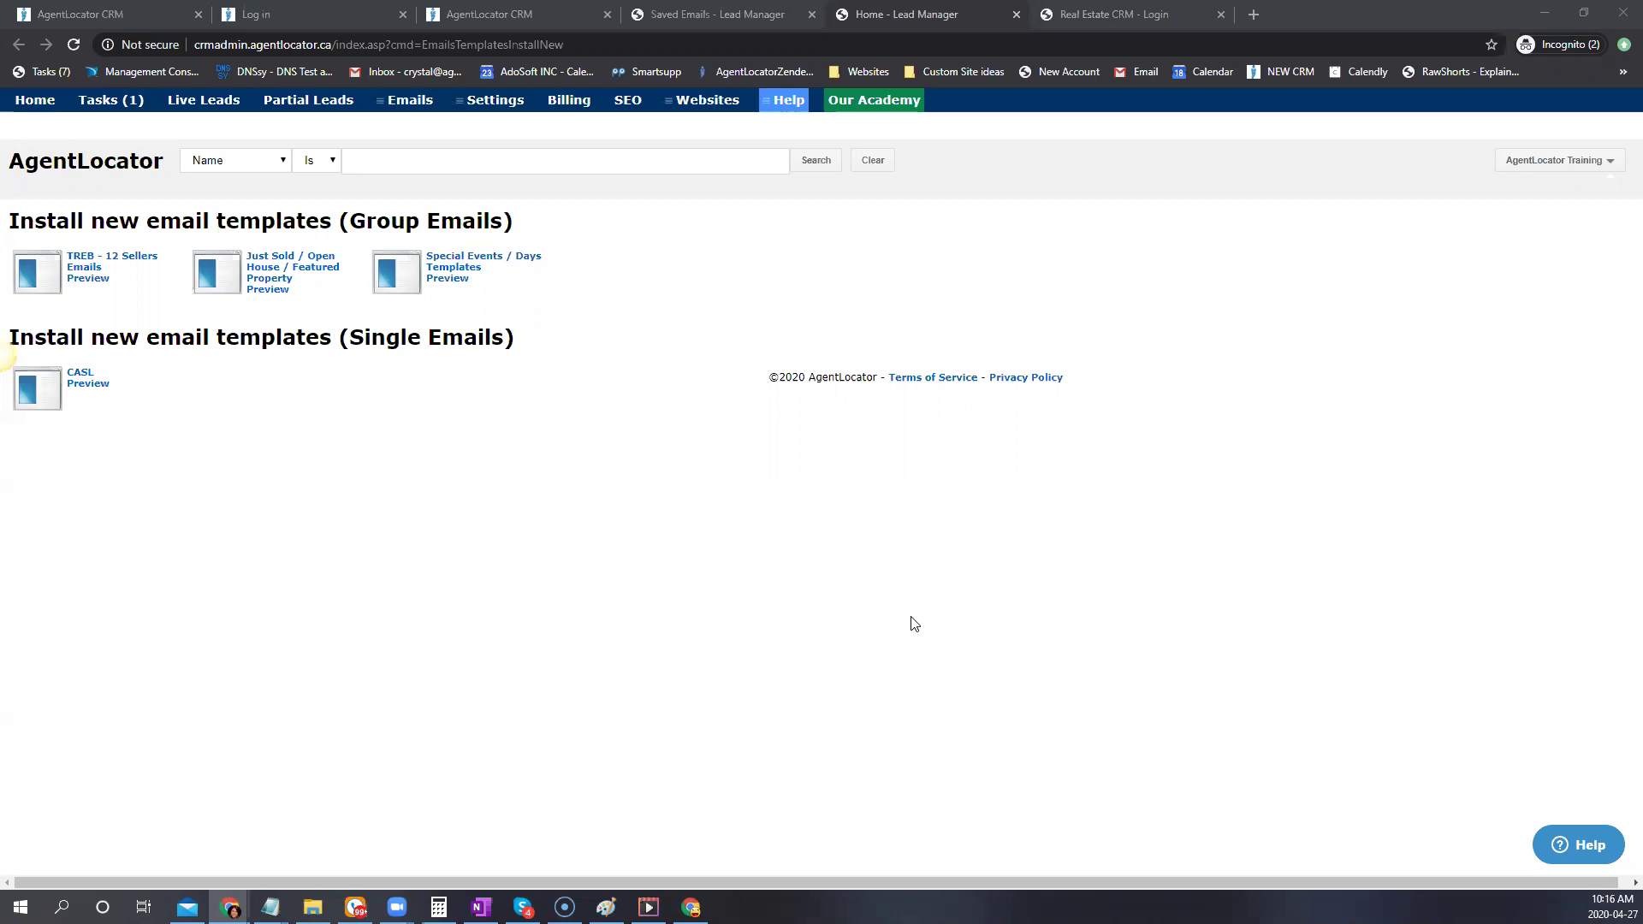
{"action": "left_click", "coordinate": [467, 15]}
From the unfiltered leads list, start an email to a lead using the Happy Birthday template
{"action": "left_click", "coordinate": [80, 250]}
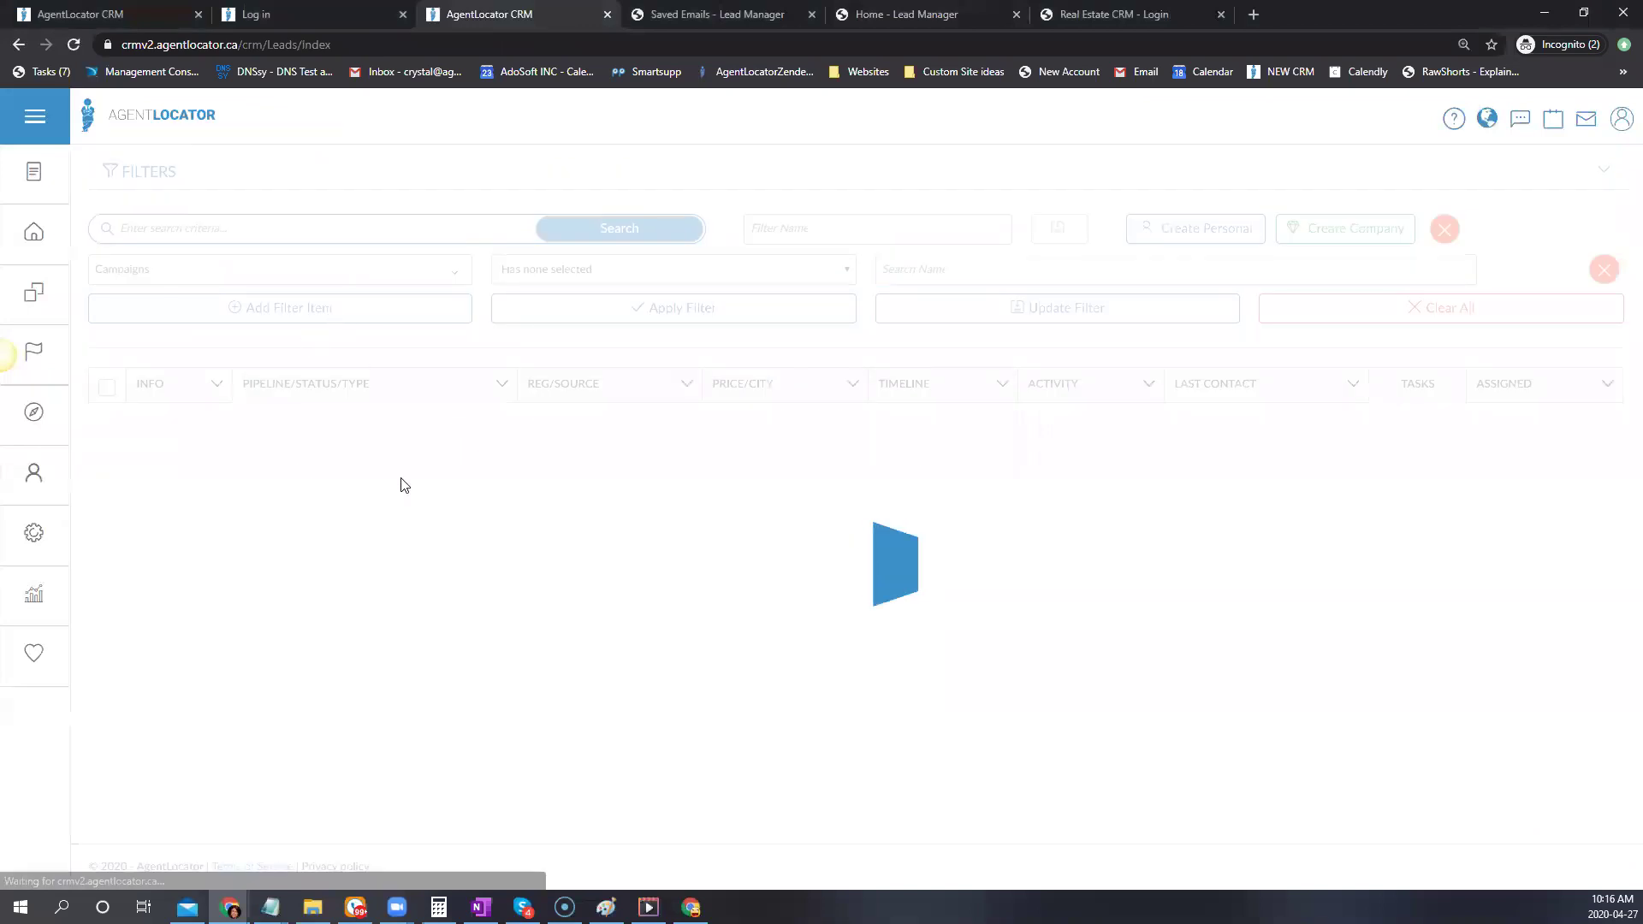
{"action": "left_click", "coordinate": [1356, 310]}
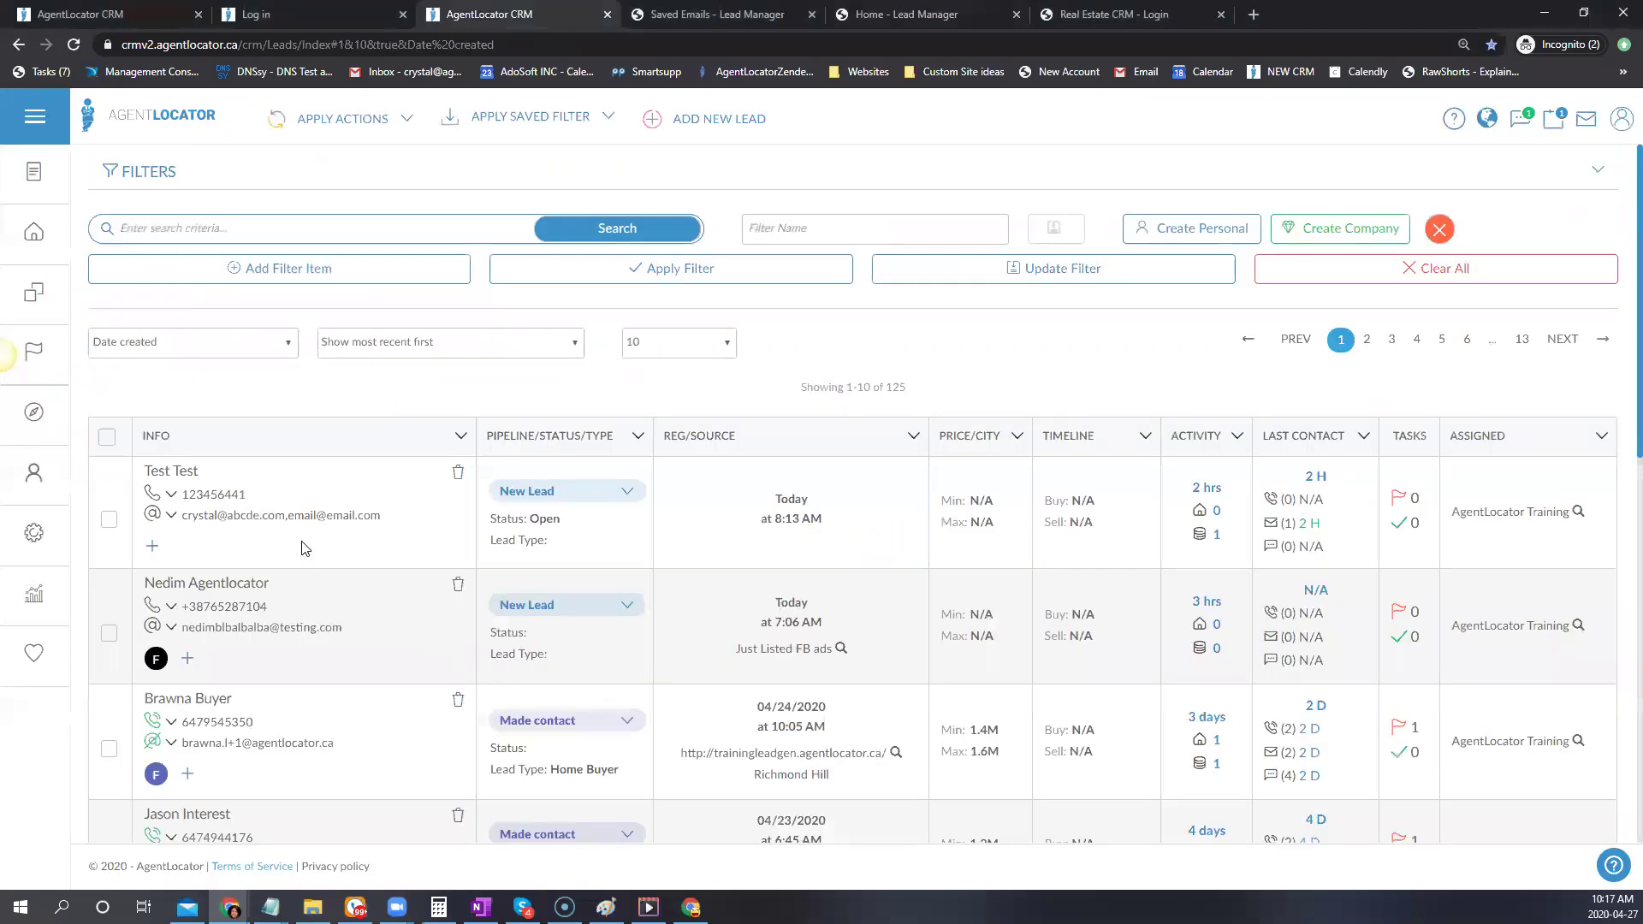
{"action": "left_click", "coordinate": [243, 633]}
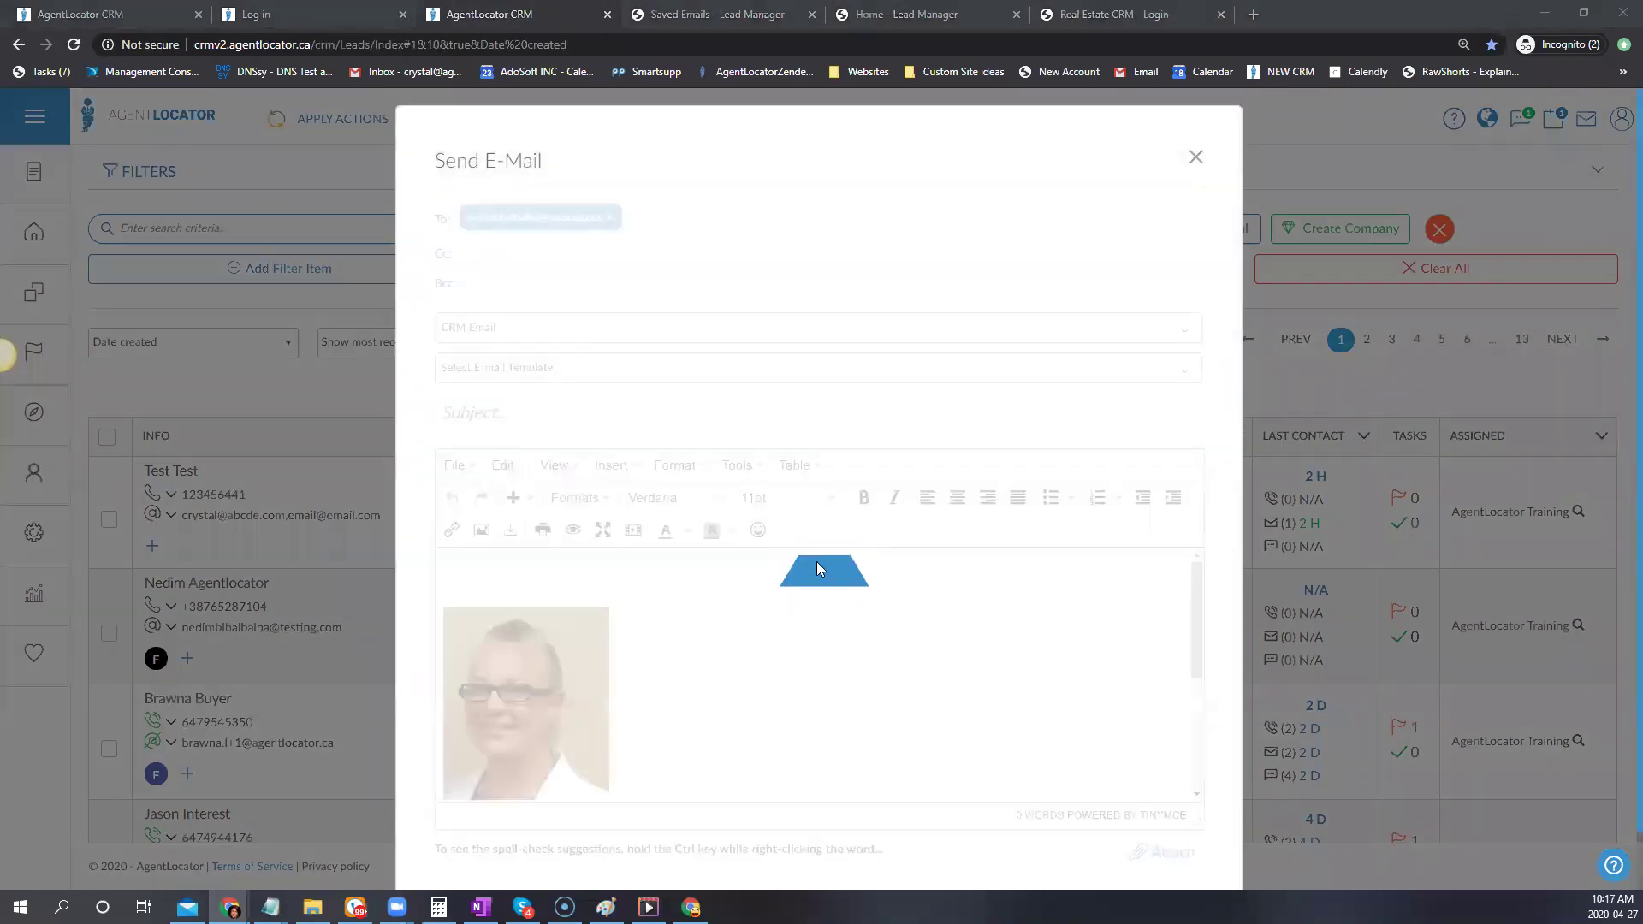
{"action": "left_click", "coordinate": [751, 362]}
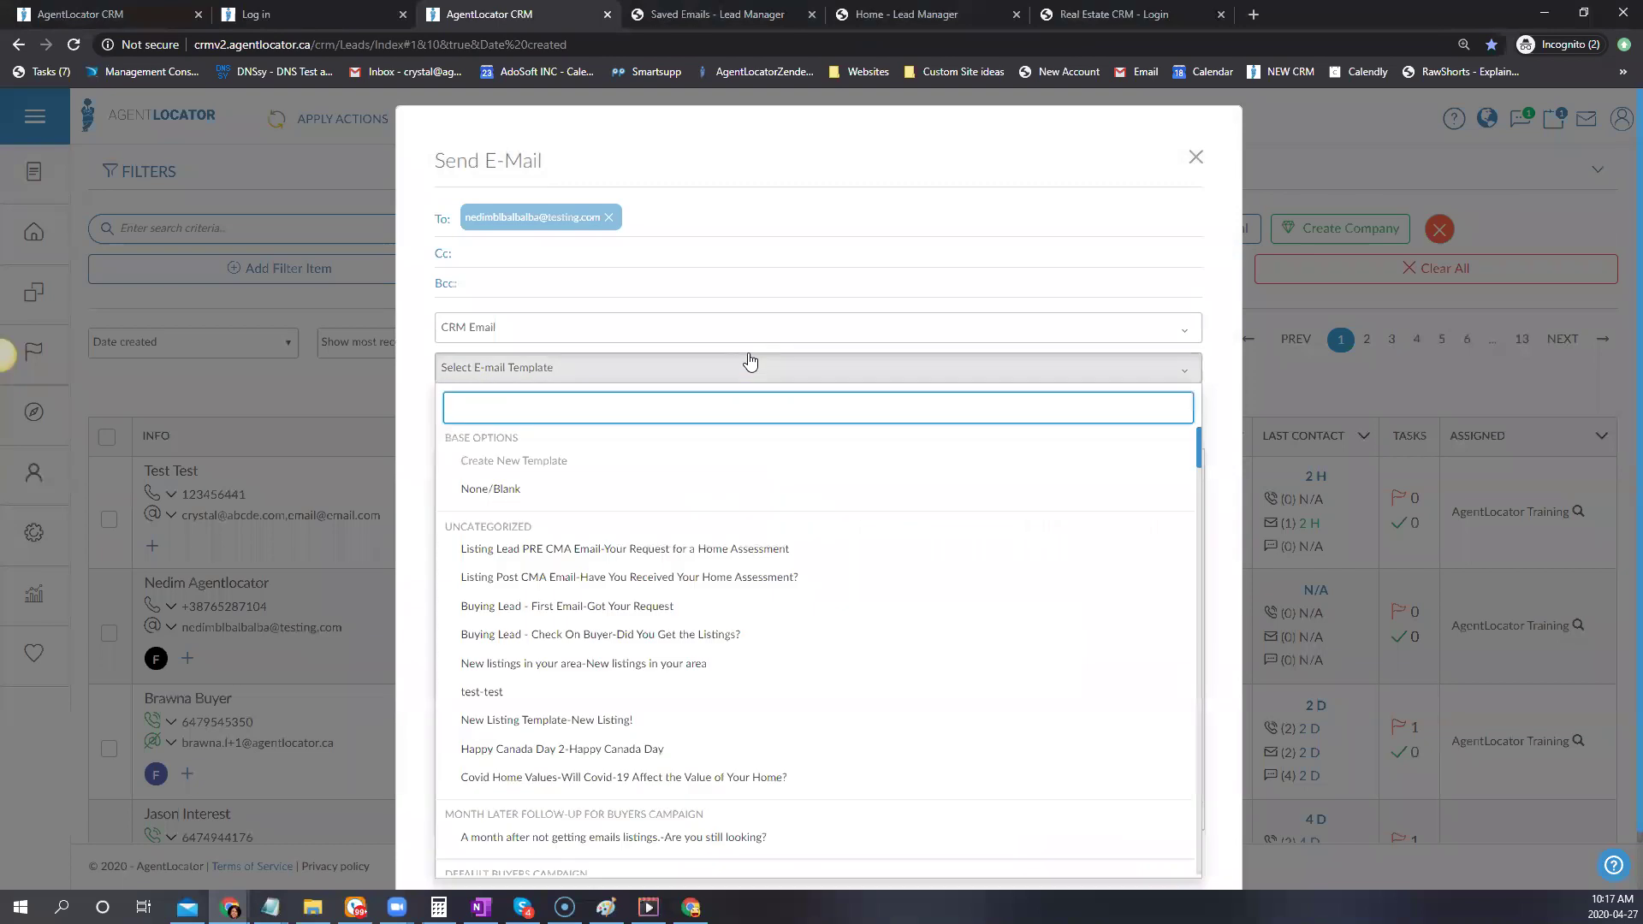
{"action": "type", "text": "bir"}
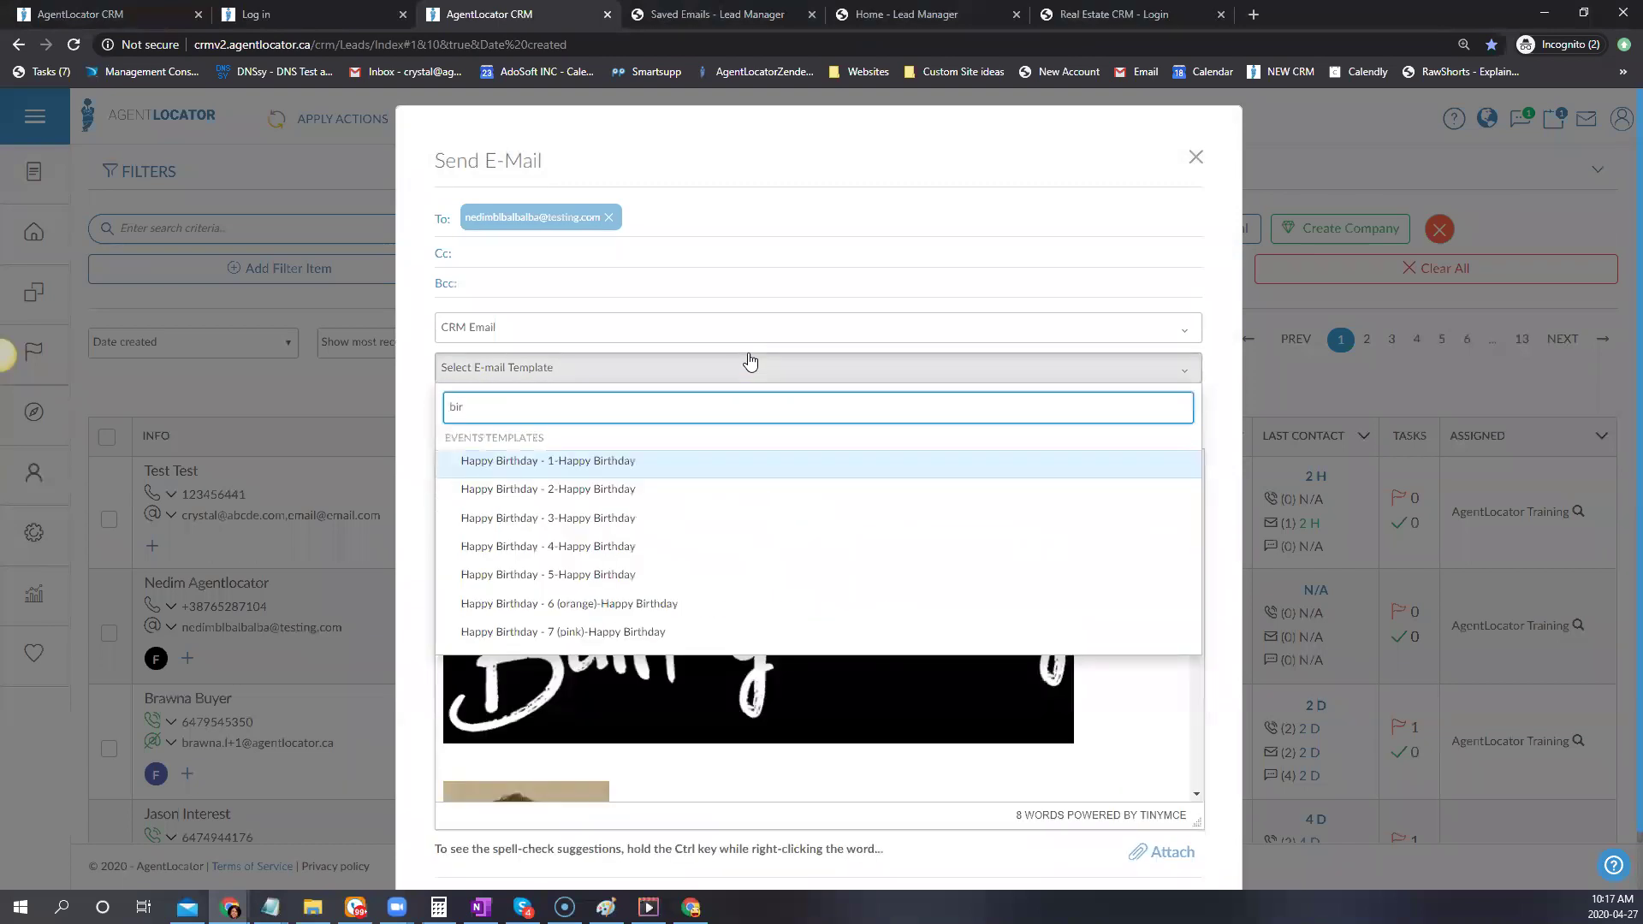
{"action": "left_click", "coordinate": [634, 462]}
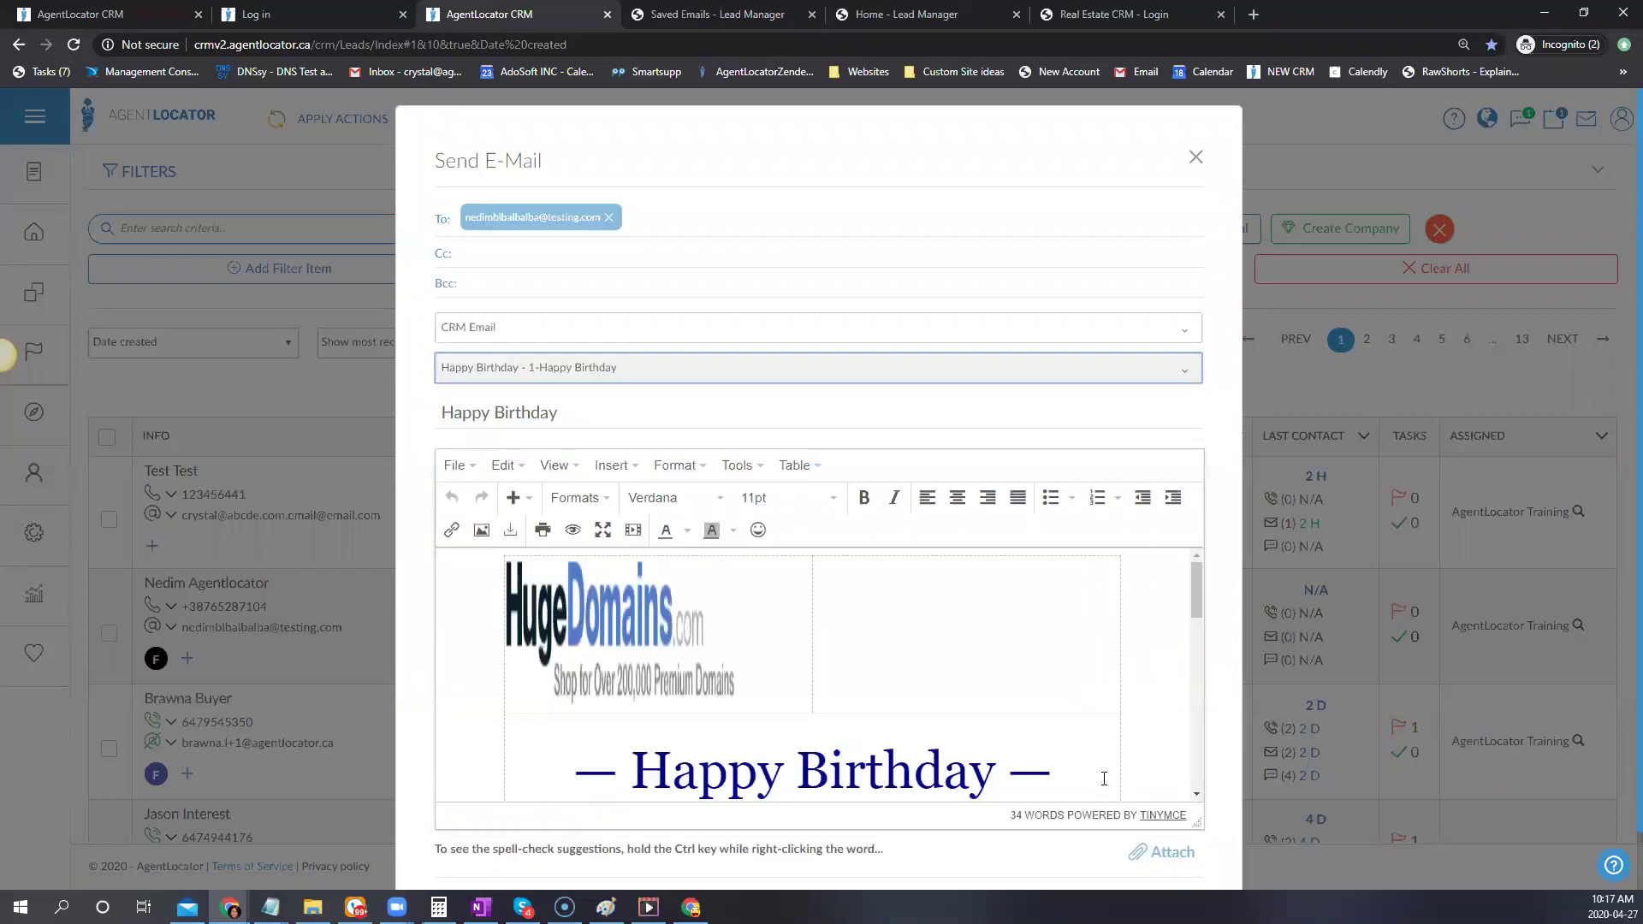
Delete the HugeDomains ad image from the birthday email body
{"action": "scroll", "coordinate": [1001, 847], "scroll_direction": "down", "scroll_amount": 1}
{"action": "left_click", "coordinate": [1005, 575]}
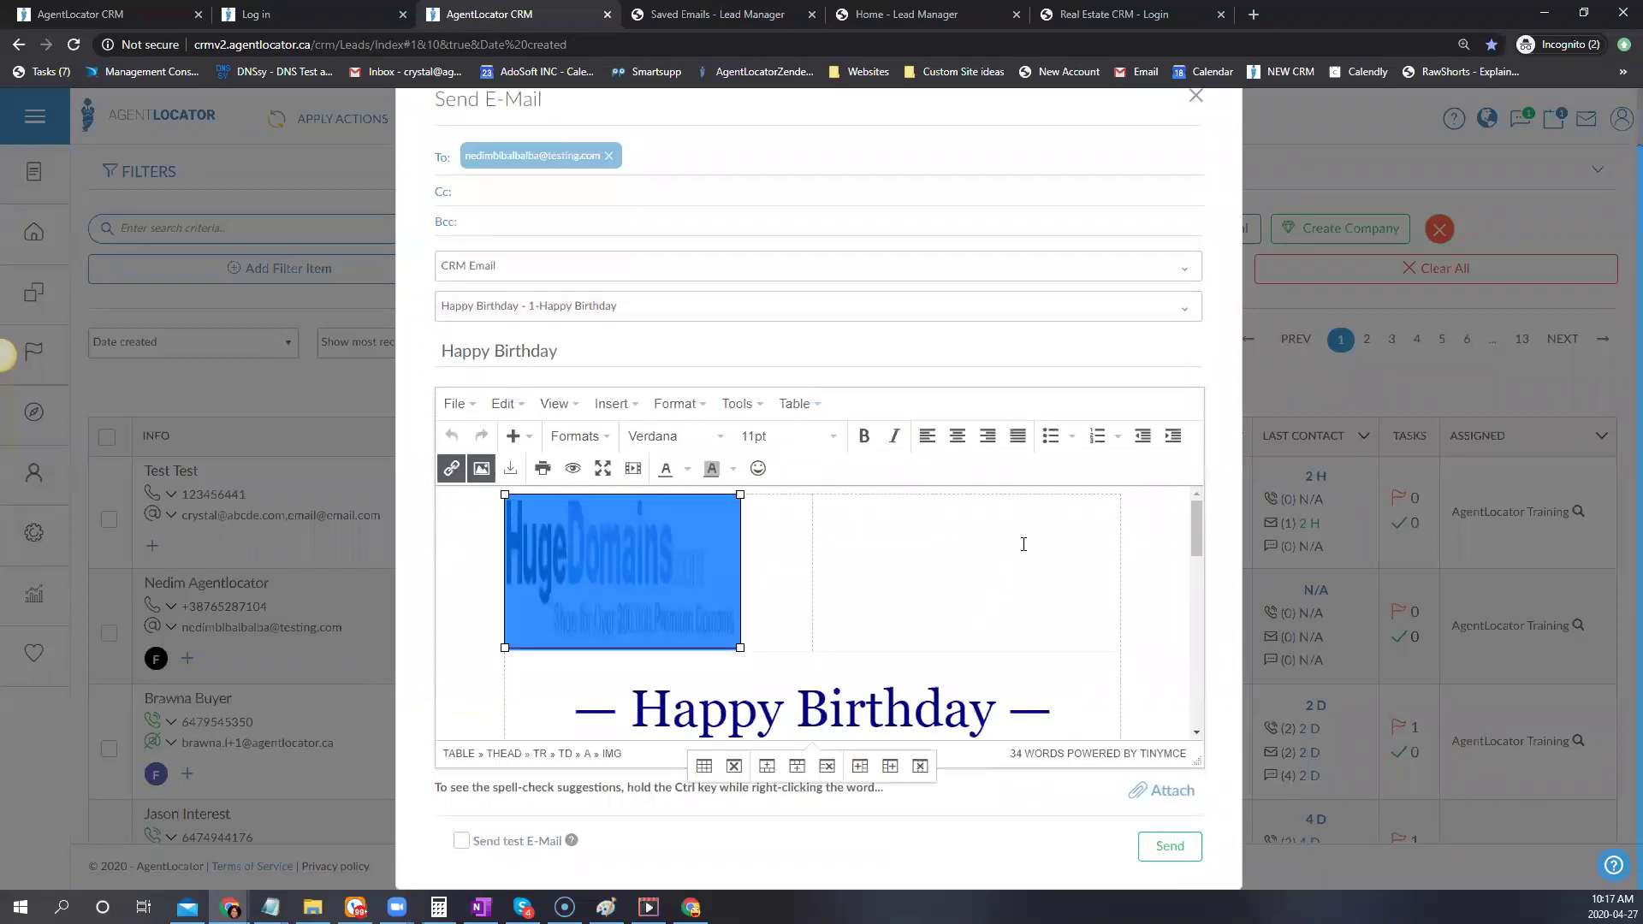
{"action": "key", "text": "Delete"}
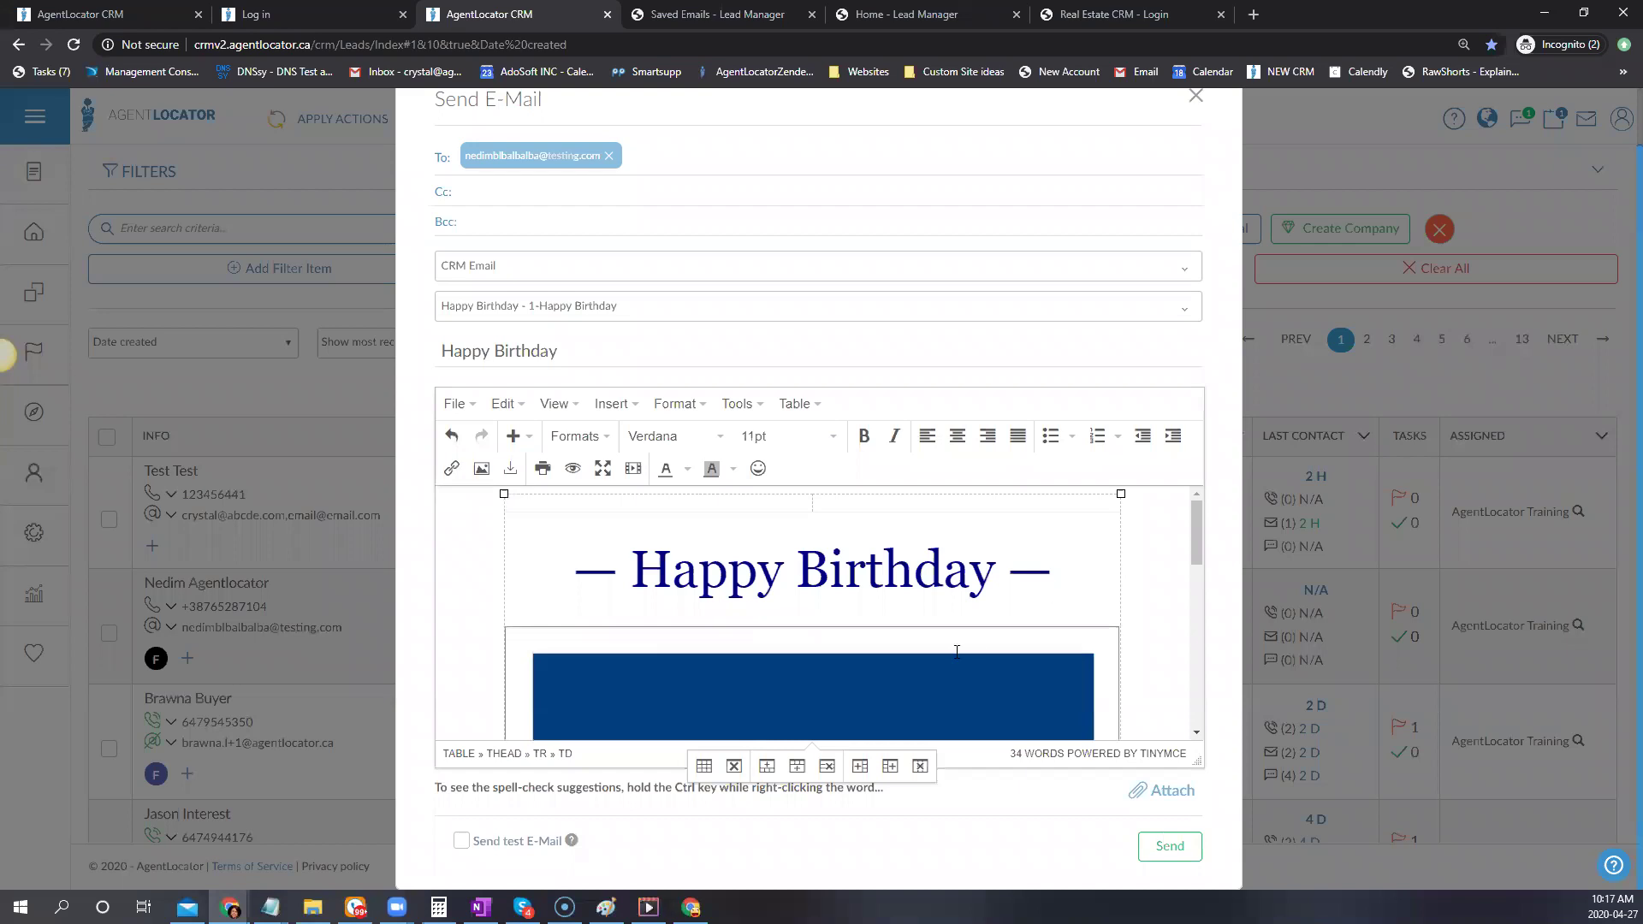
{"action": "scroll", "coordinate": [601, 601], "scroll_direction": "up", "scroll_amount": 1}
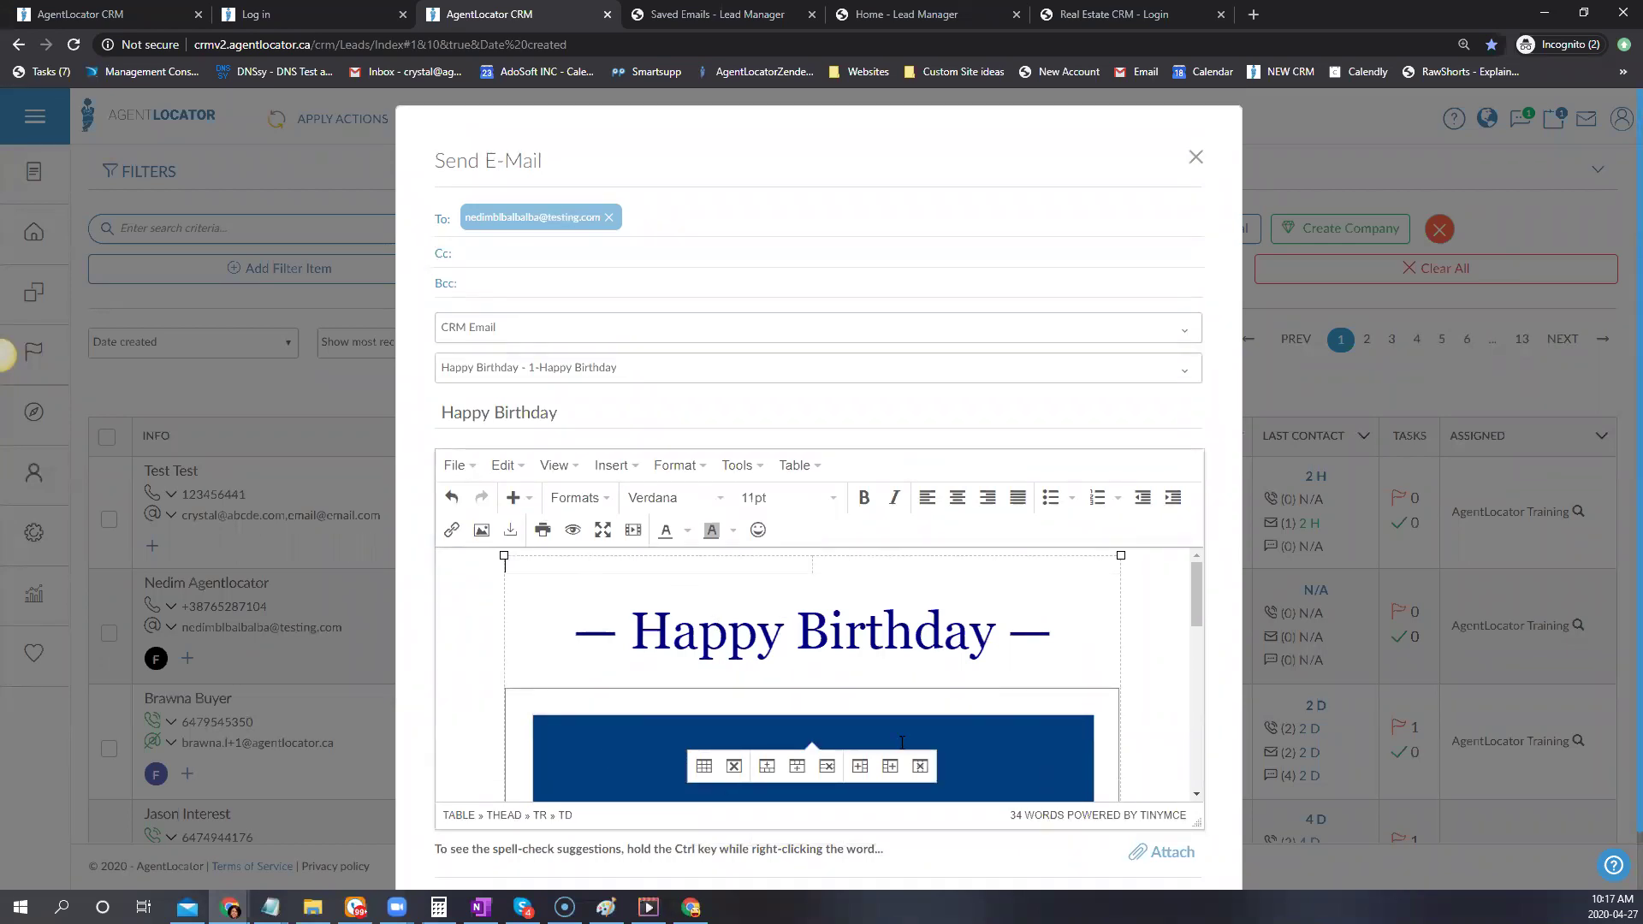
{"action": "scroll", "coordinate": [654, 736], "scroll_direction": "down", "scroll_amount": 10}
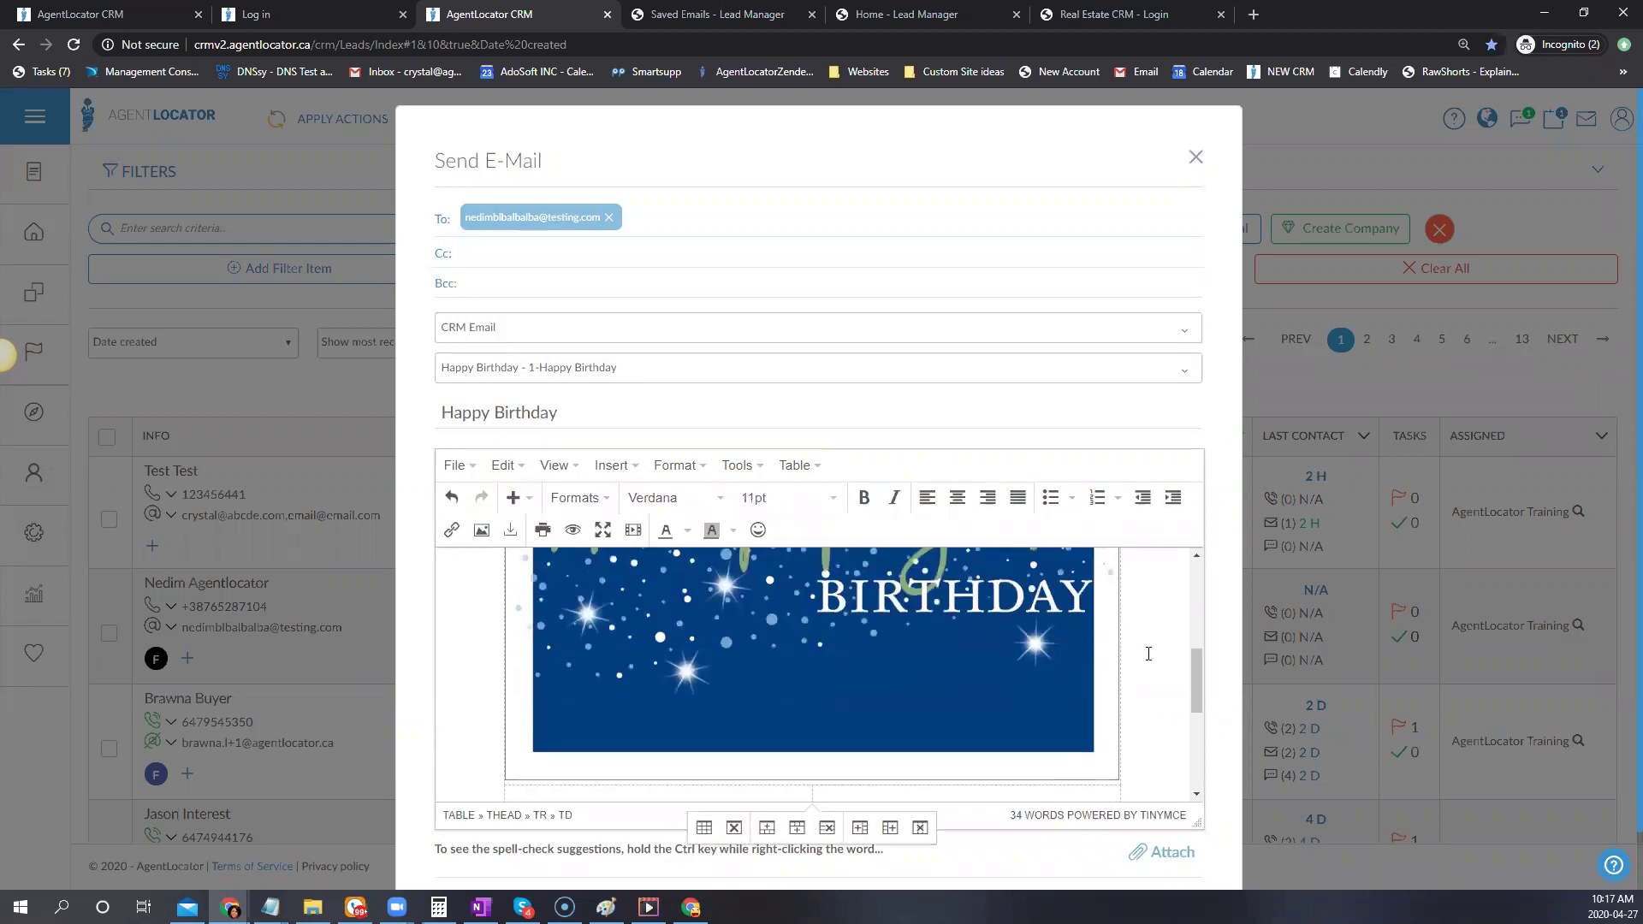
{"action": "scroll", "coordinate": [714, 642], "scroll_direction": "up", "scroll_amount": 3}
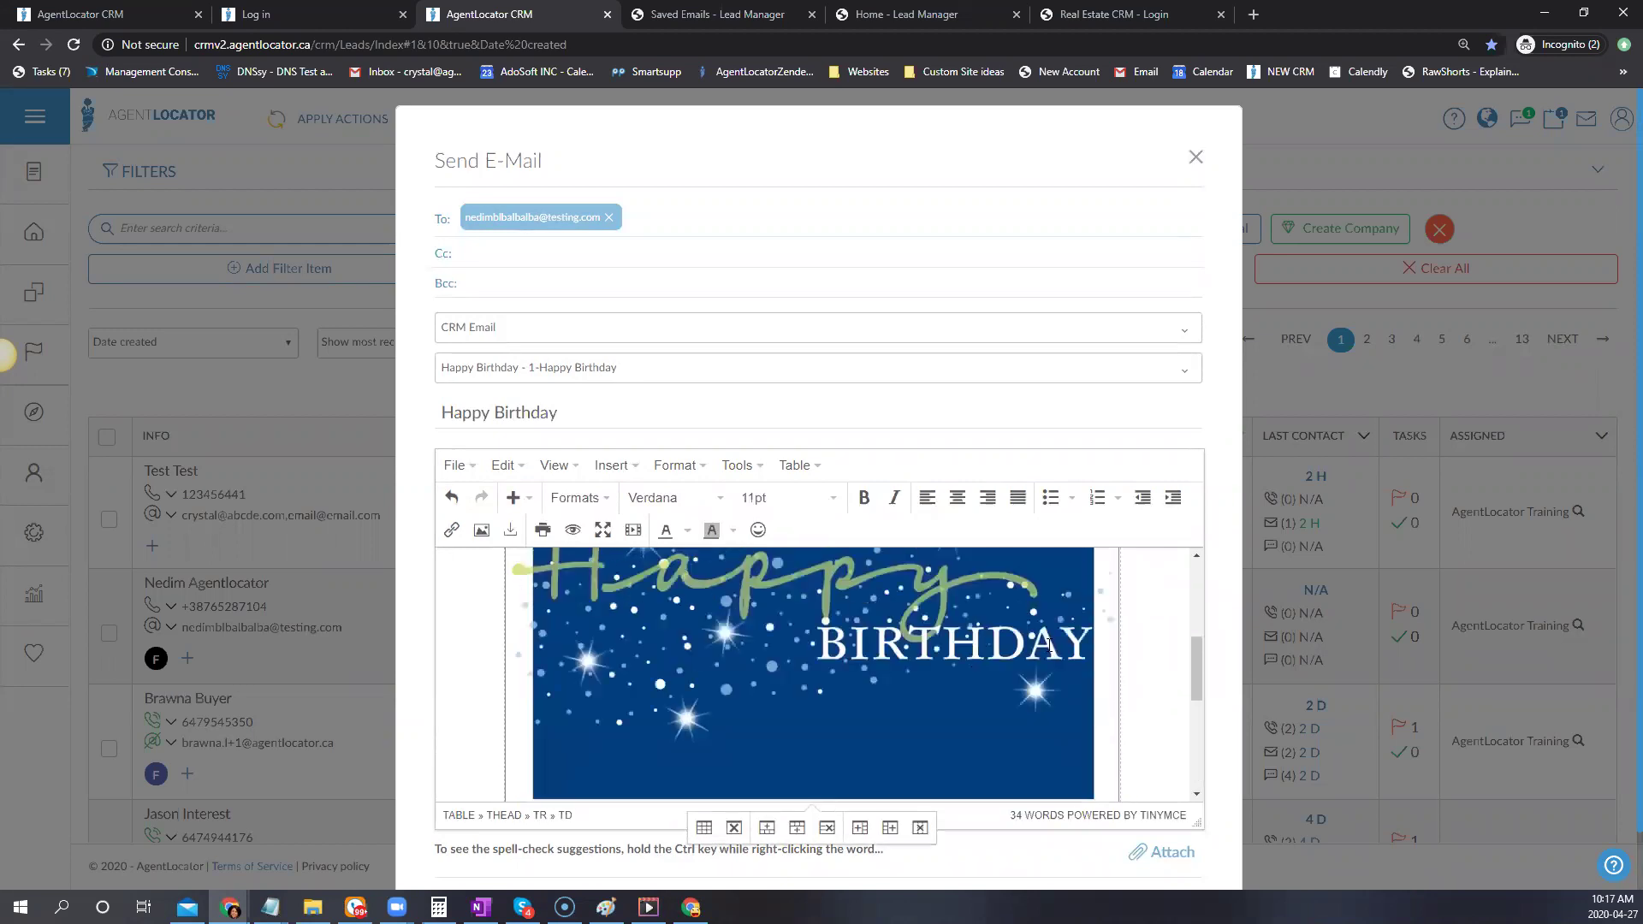
{"action": "scroll", "coordinate": [577, 590], "scroll_direction": "down", "scroll_amount": 3}
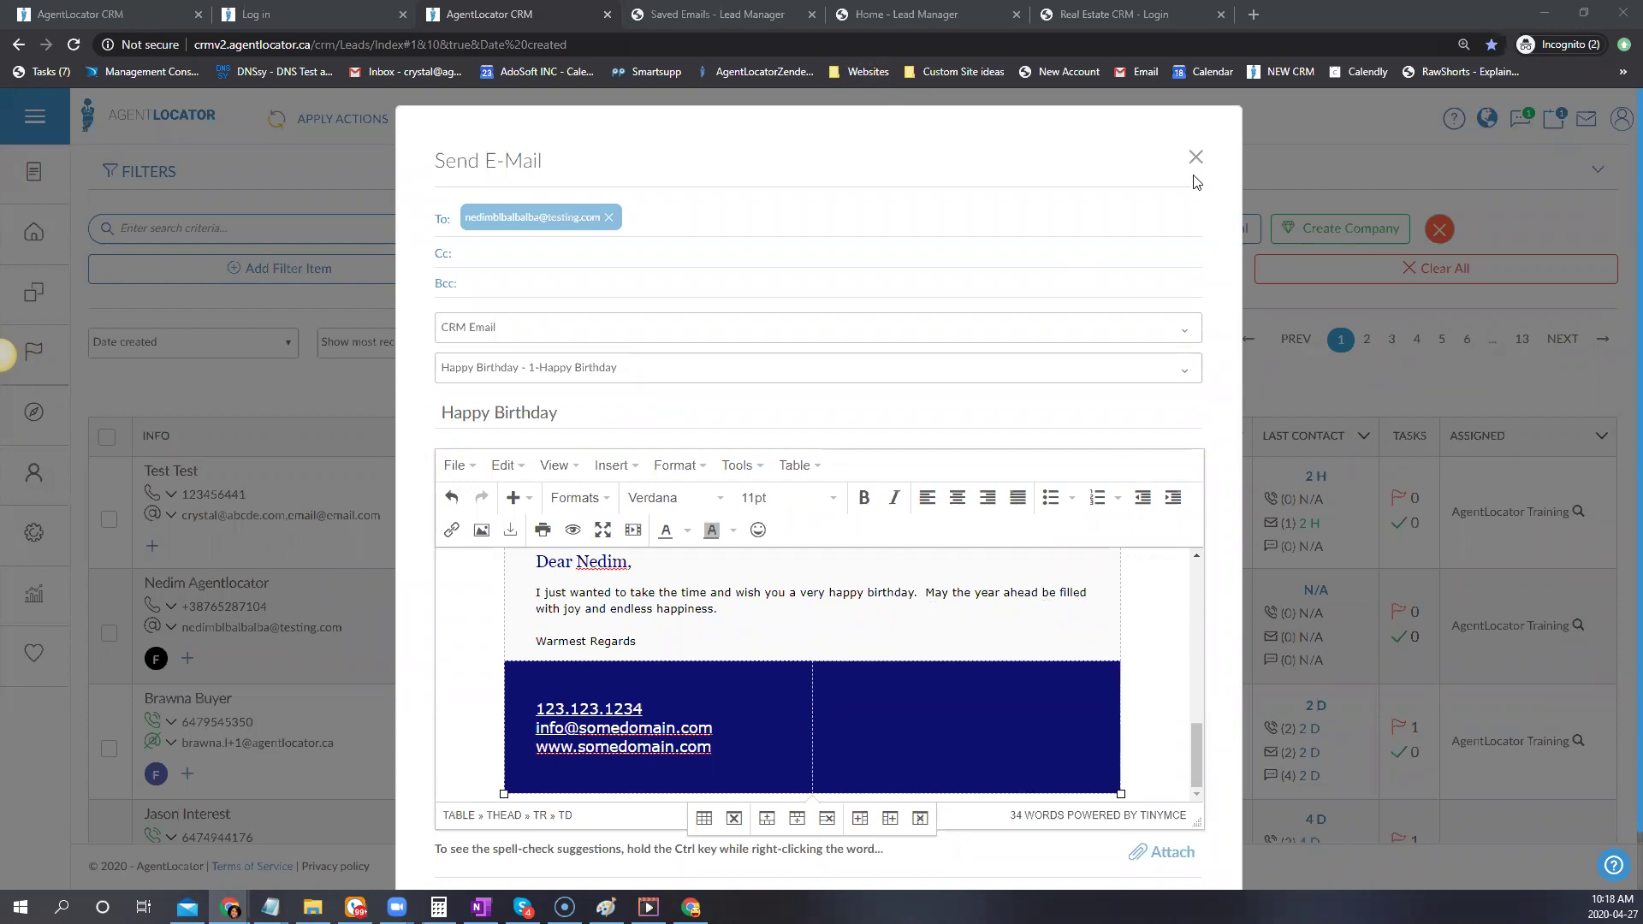
Close the Send E-Mail dialog without sending, returning to the leads list of 125
{"action": "left_click", "coordinate": [1581, 321]}
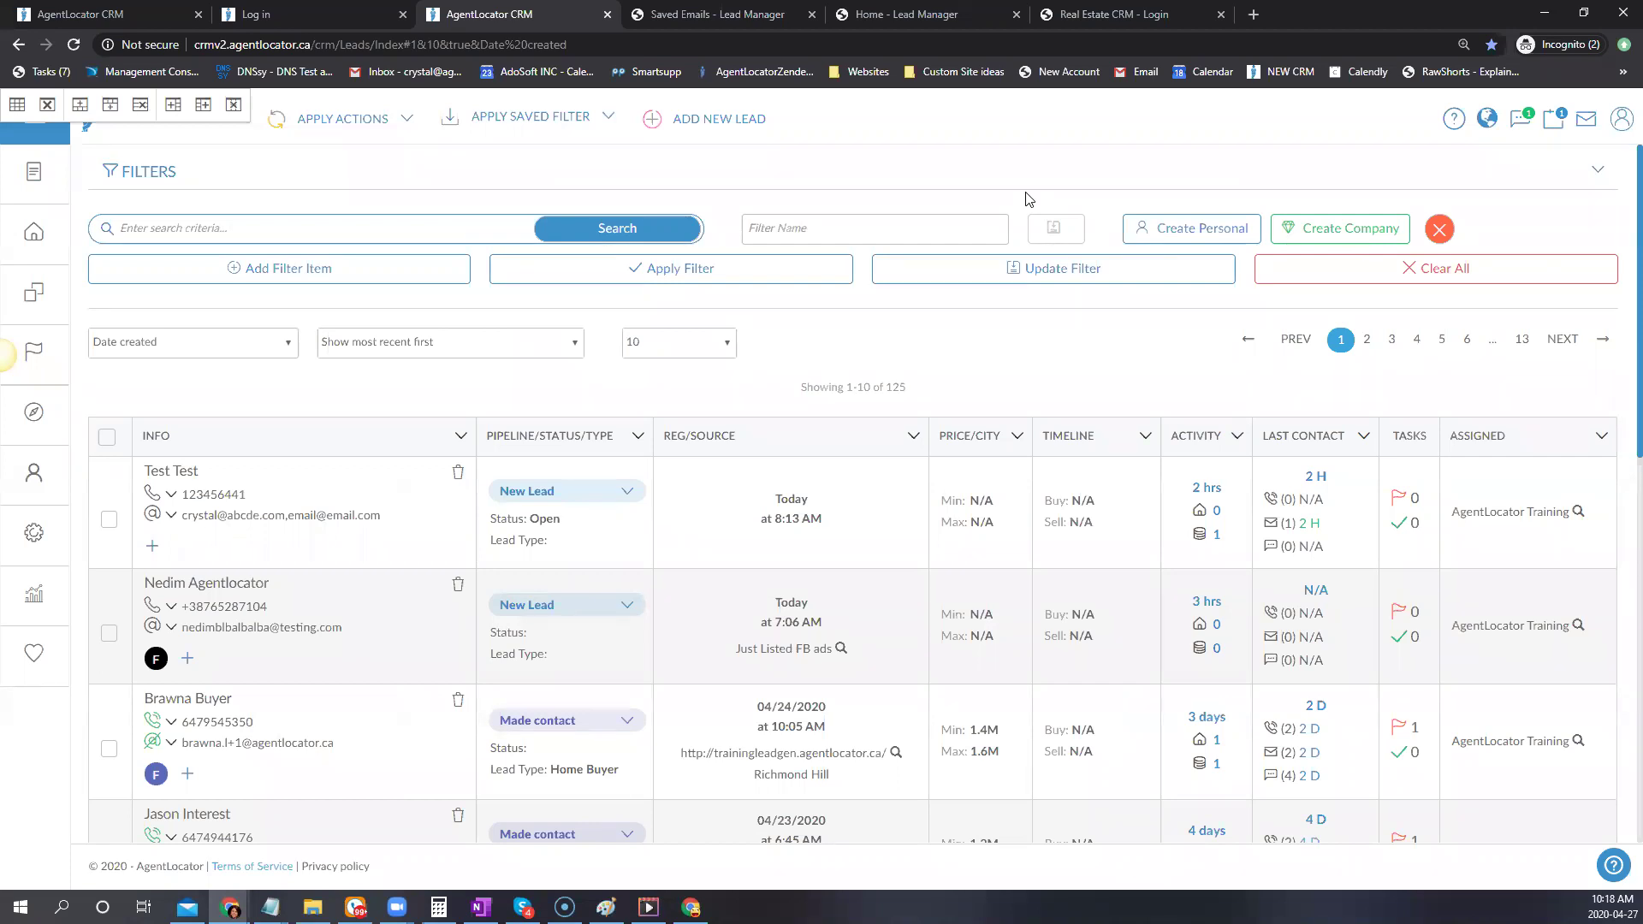
Check the template-install, saved-emails and login tabs, then list the account's websites from the leads page
{"action": "left_click", "coordinate": [873, 19]}
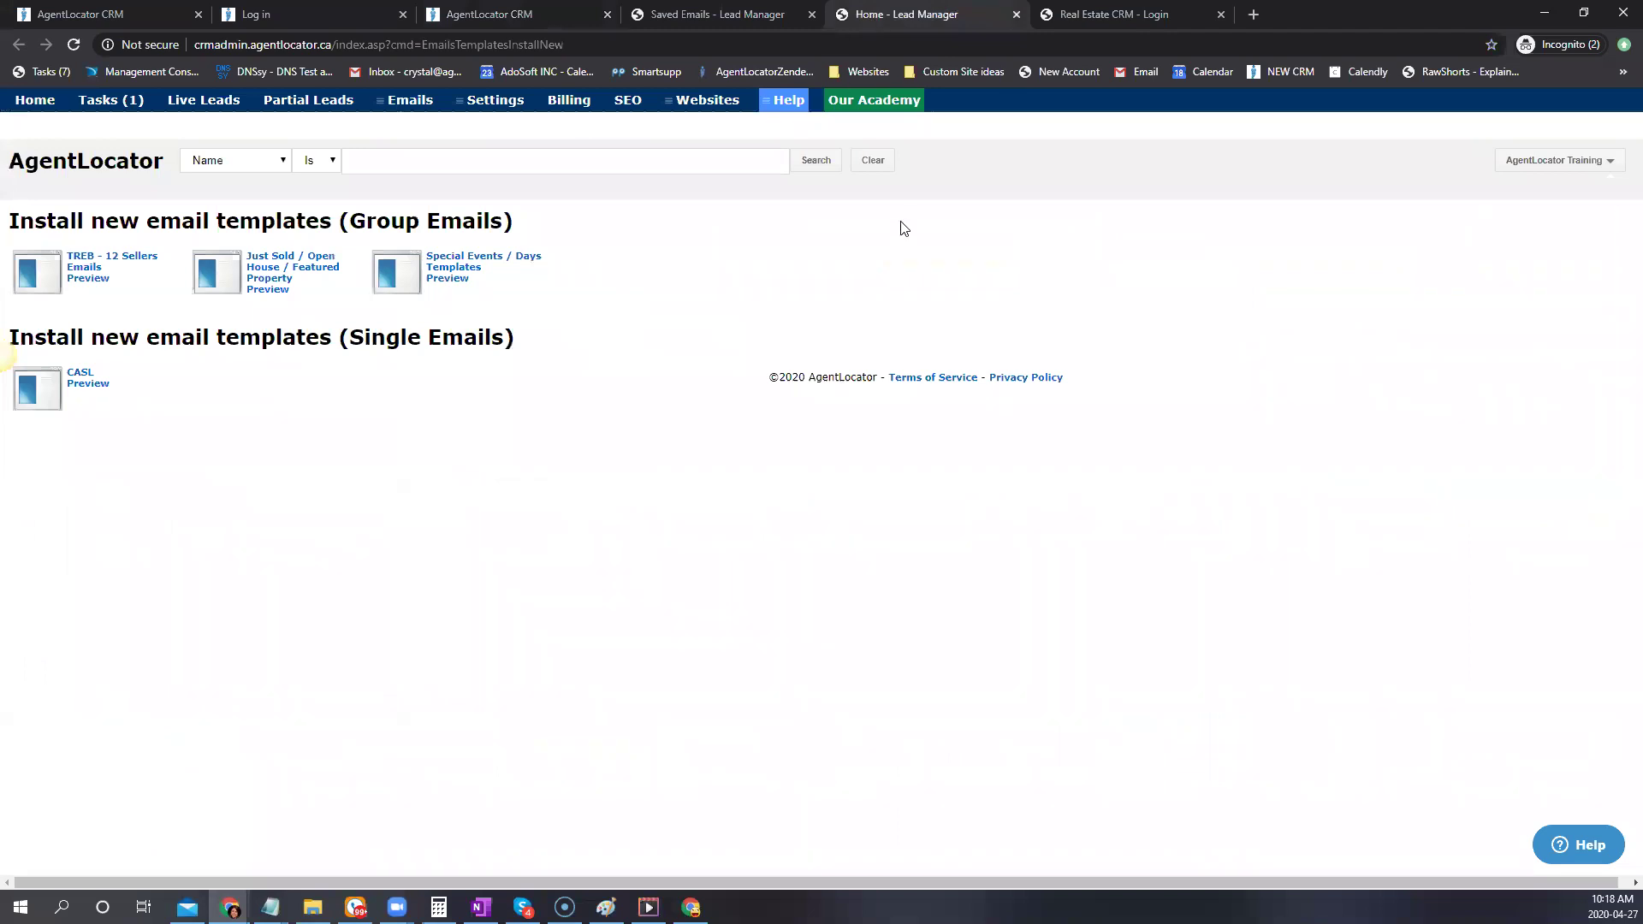
{"action": "left_click", "coordinate": [690, 18]}
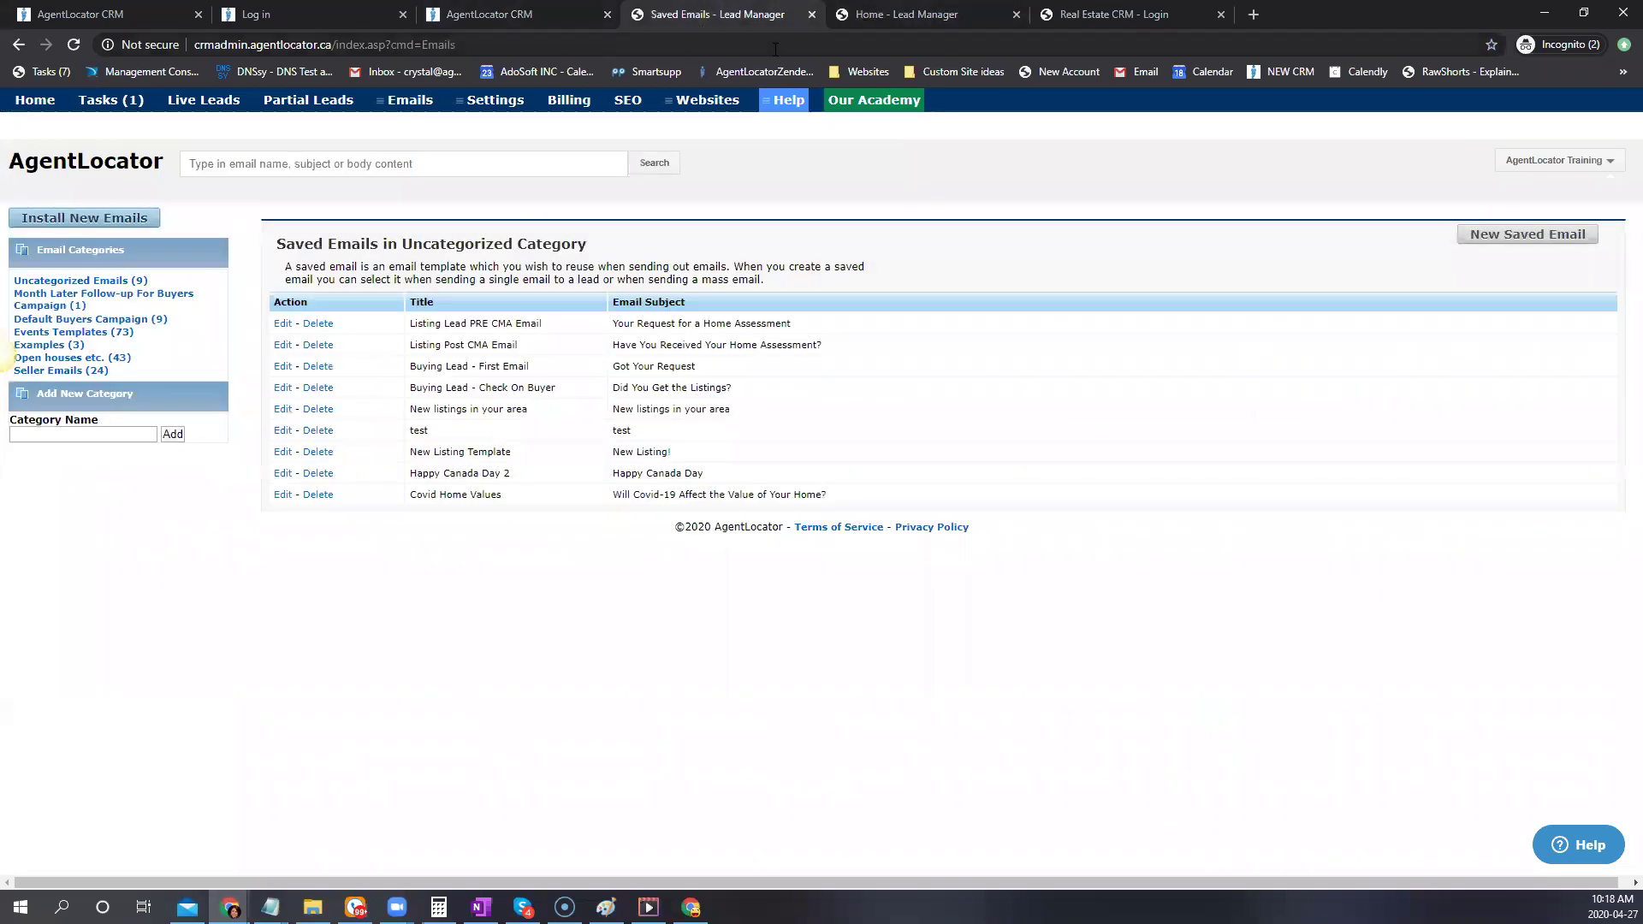
{"action": "key", "text": "ctrl+6"}
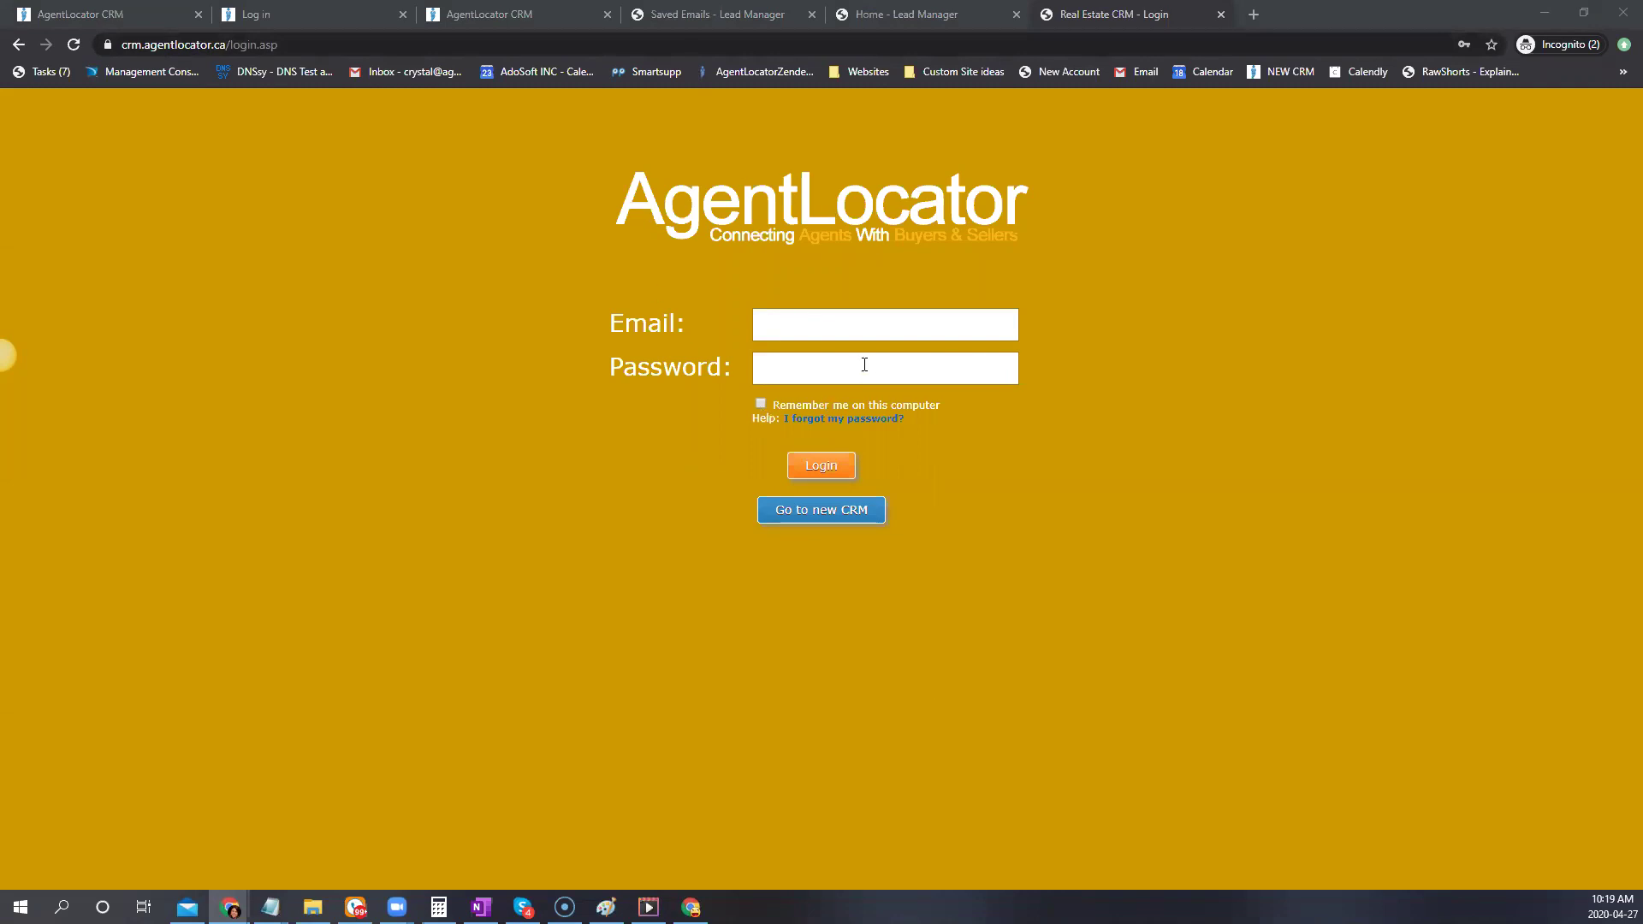
{"action": "left_click", "coordinate": [523, 27]}
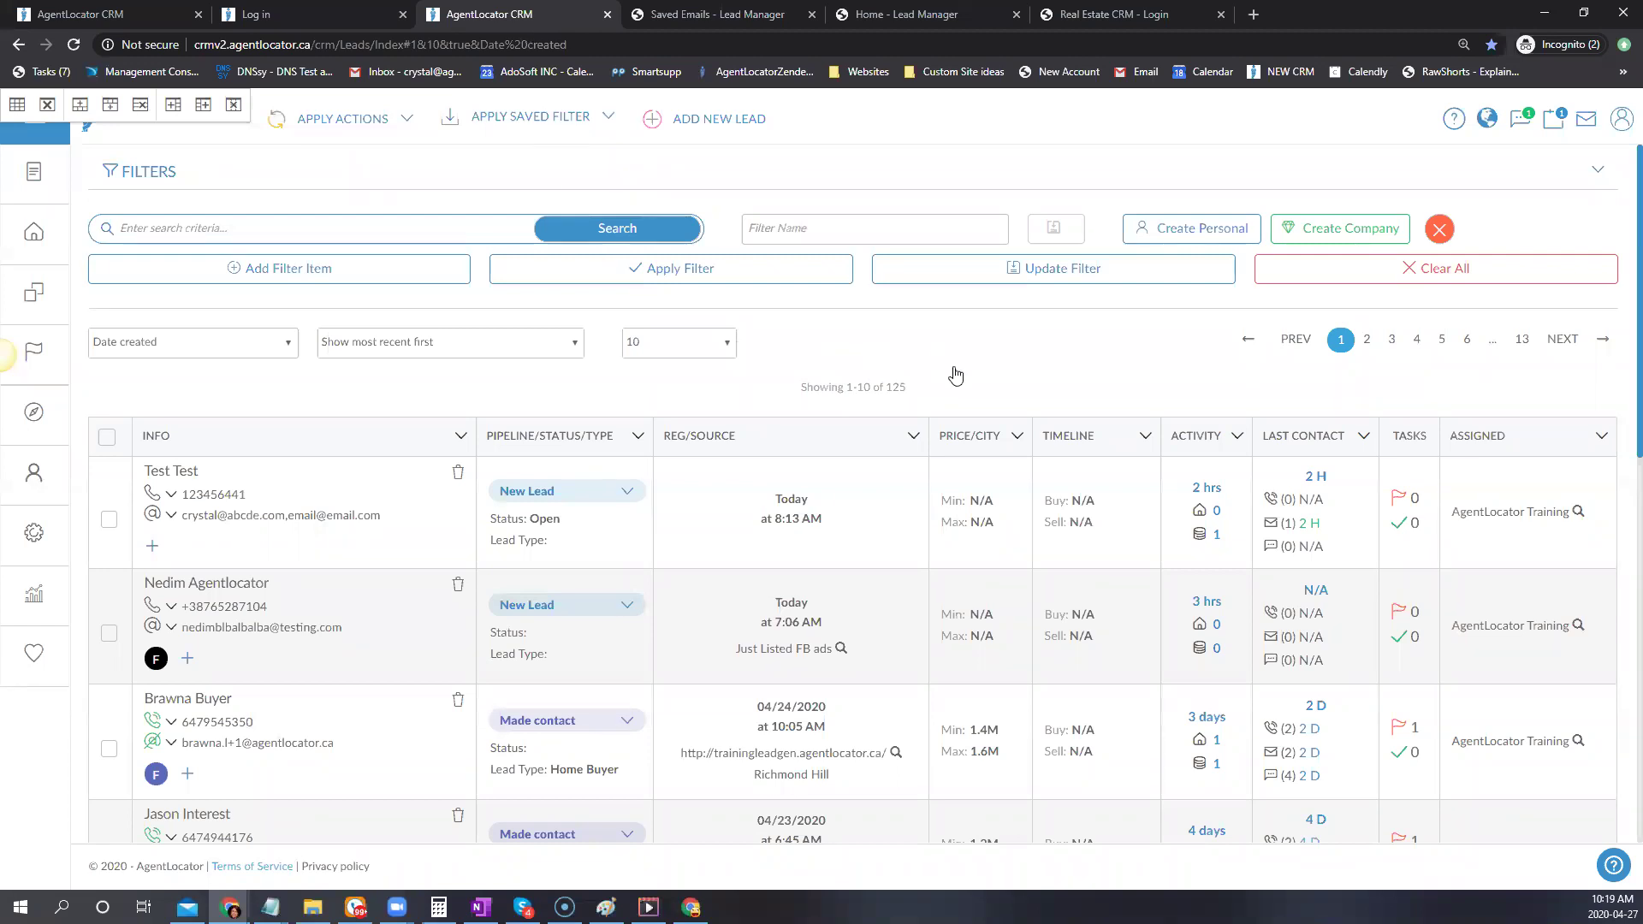
{"action": "left_click", "coordinate": [35, 414]}
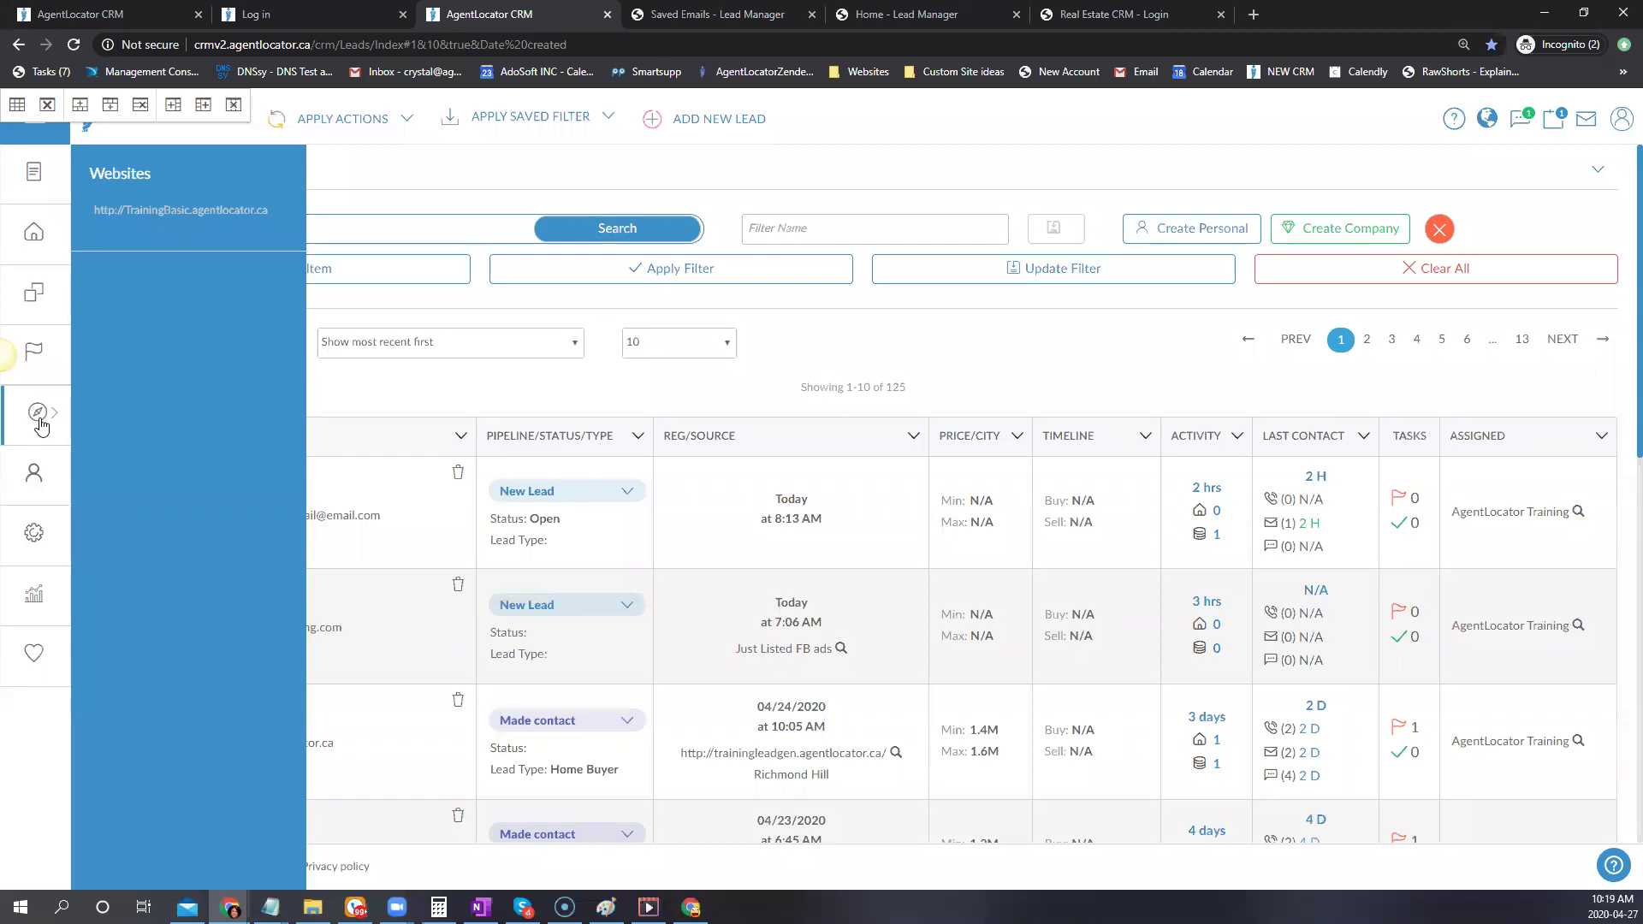
Open the TrainingBasic website's Email Templates and go to Install New Emails
{"action": "left_click", "coordinate": [174, 212]}
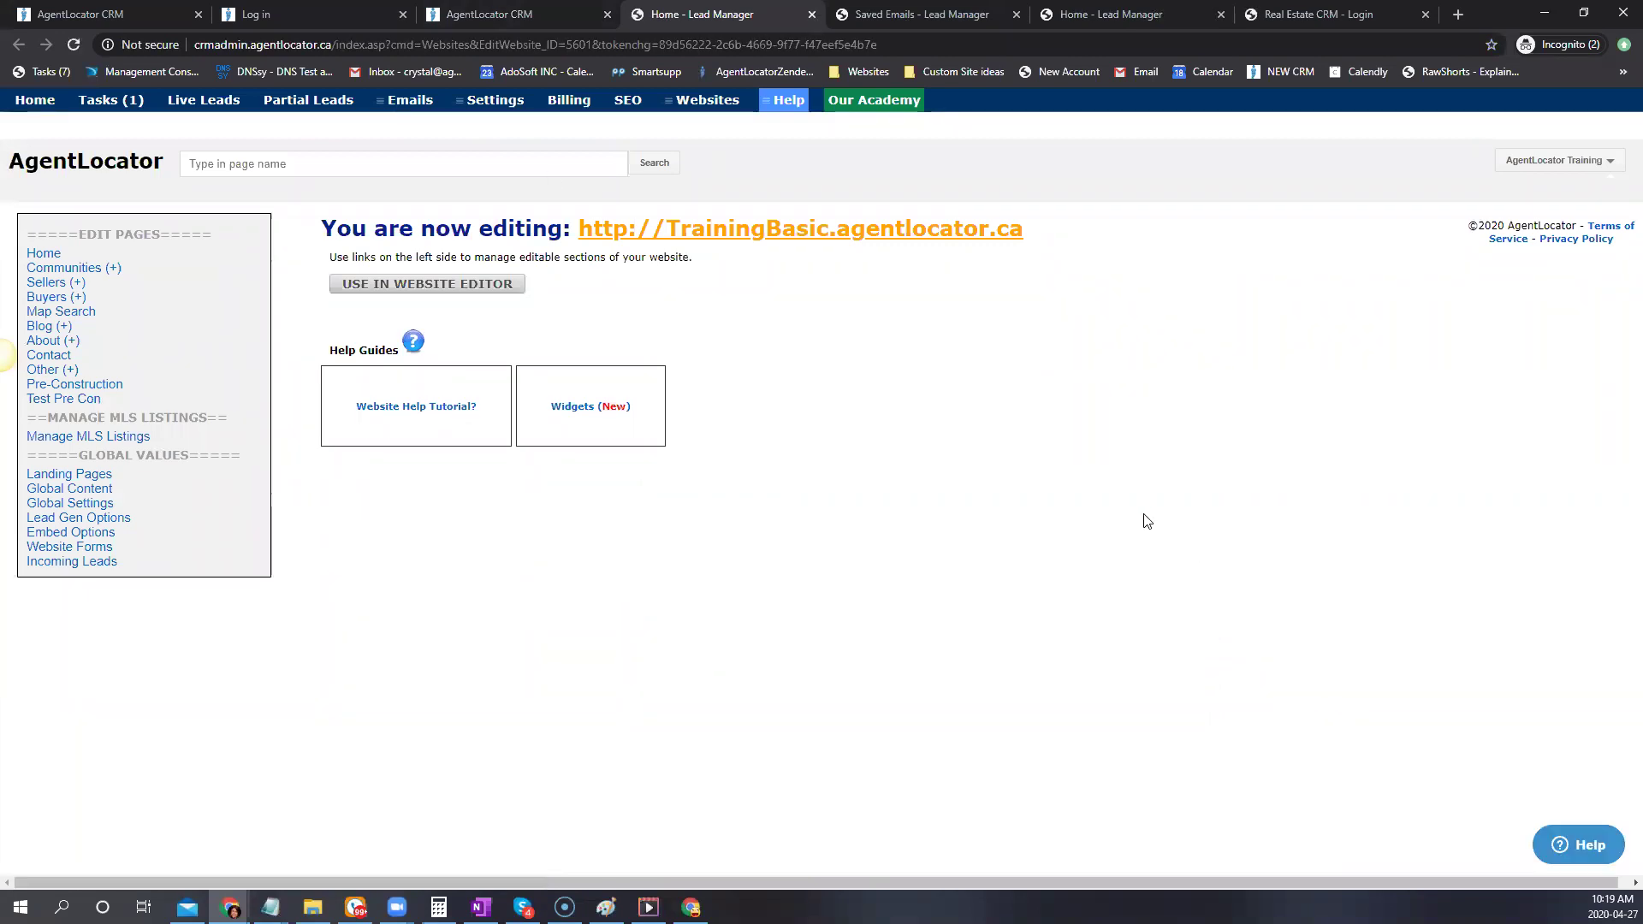
{"action": "mouse_move", "coordinate": [415, 112]}
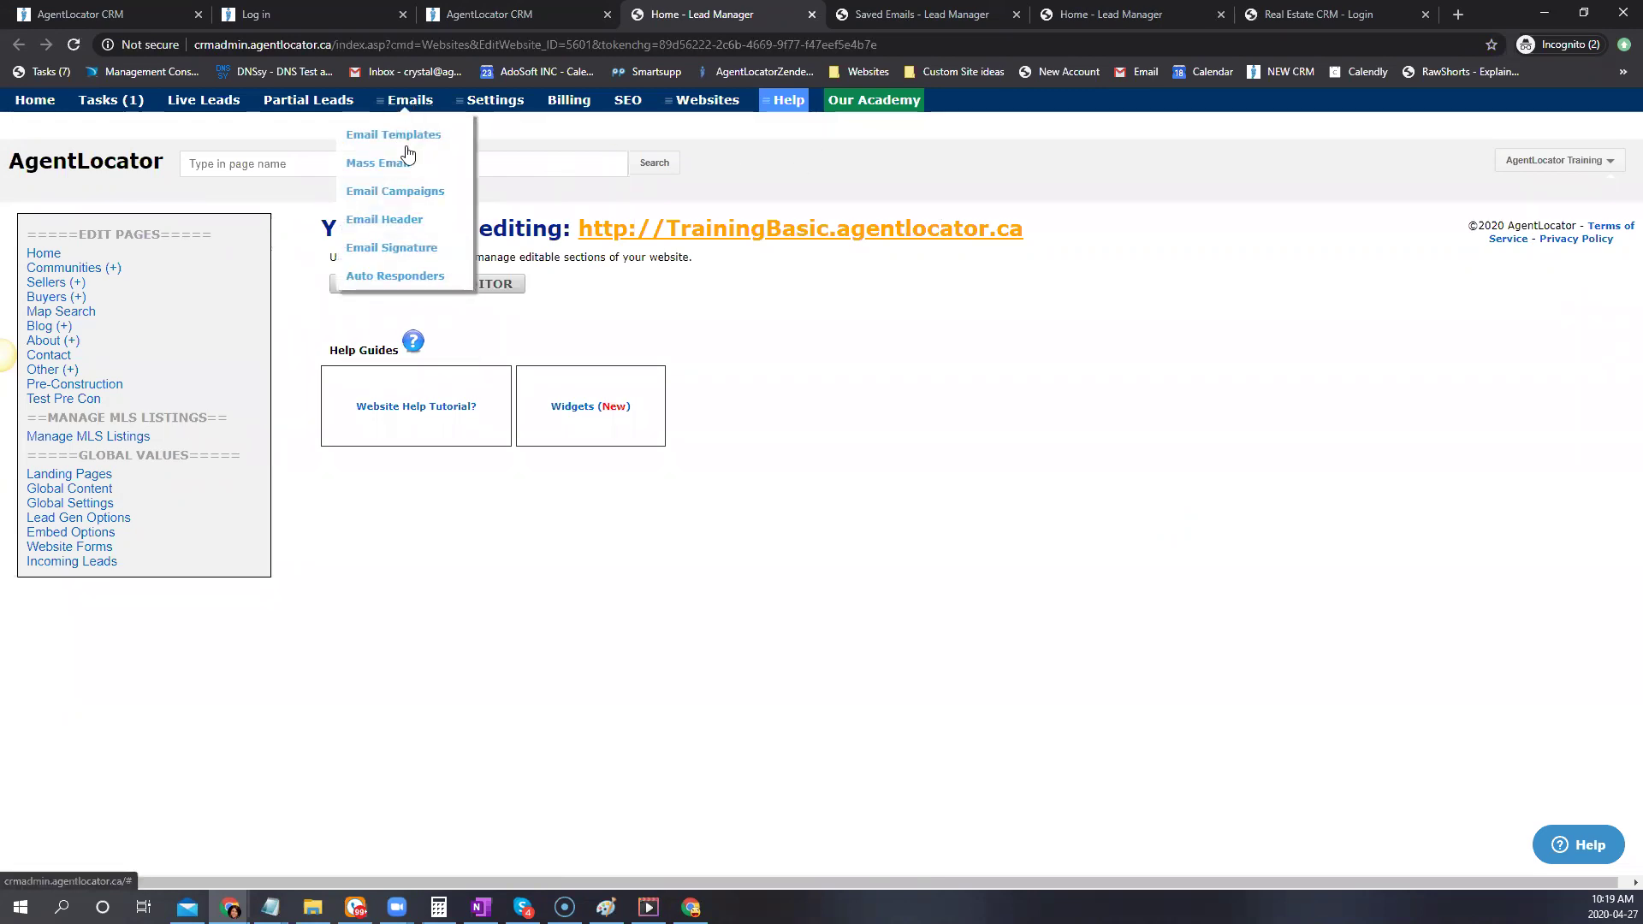
{"action": "left_click", "coordinate": [404, 148]}
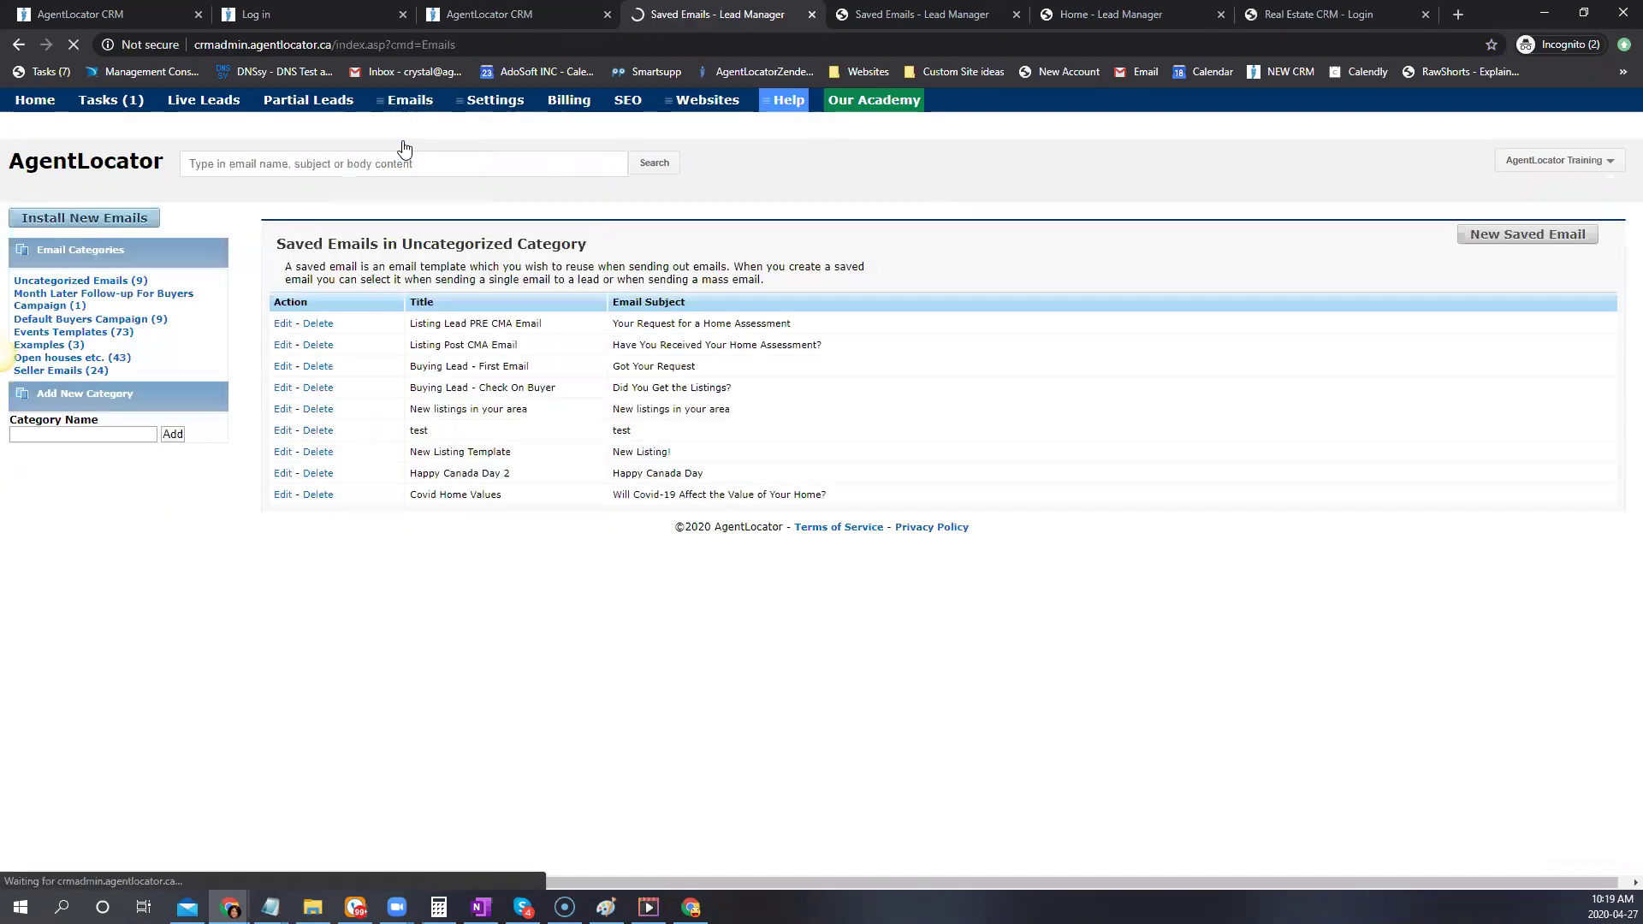
{"action": "left_click", "coordinate": [76, 222]}
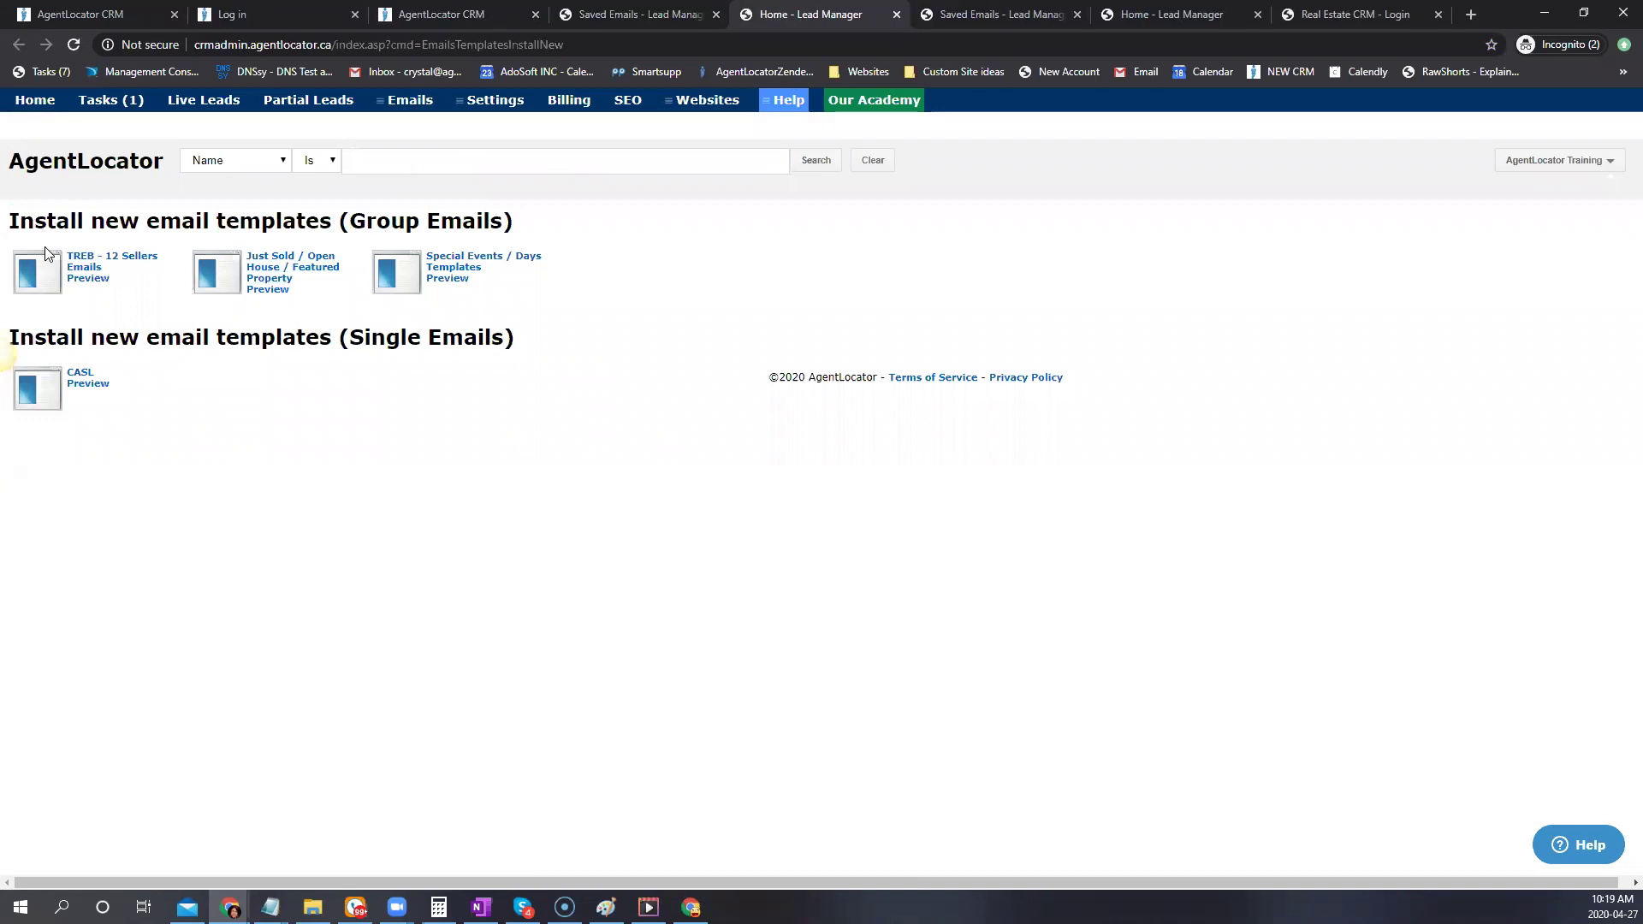
Preview the TREB - 12 Sellers Emails pack and its garage-sale decluttering email, then return to the CRM tab
{"action": "left_click", "coordinate": [87, 278]}
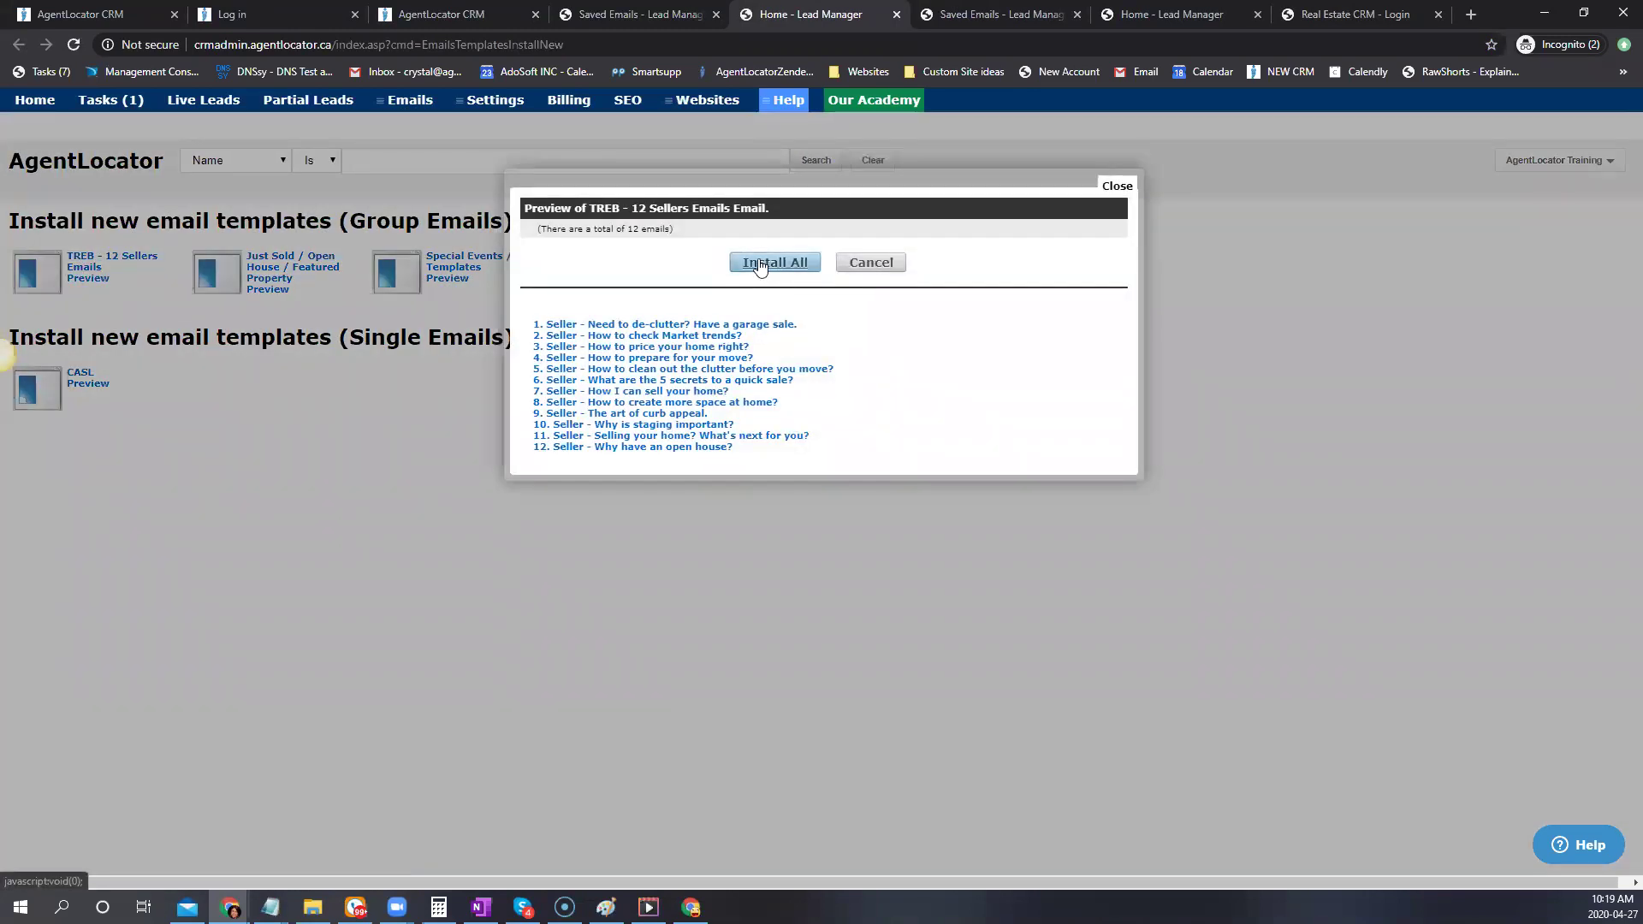
{"action": "left_click", "coordinate": [630, 324]}
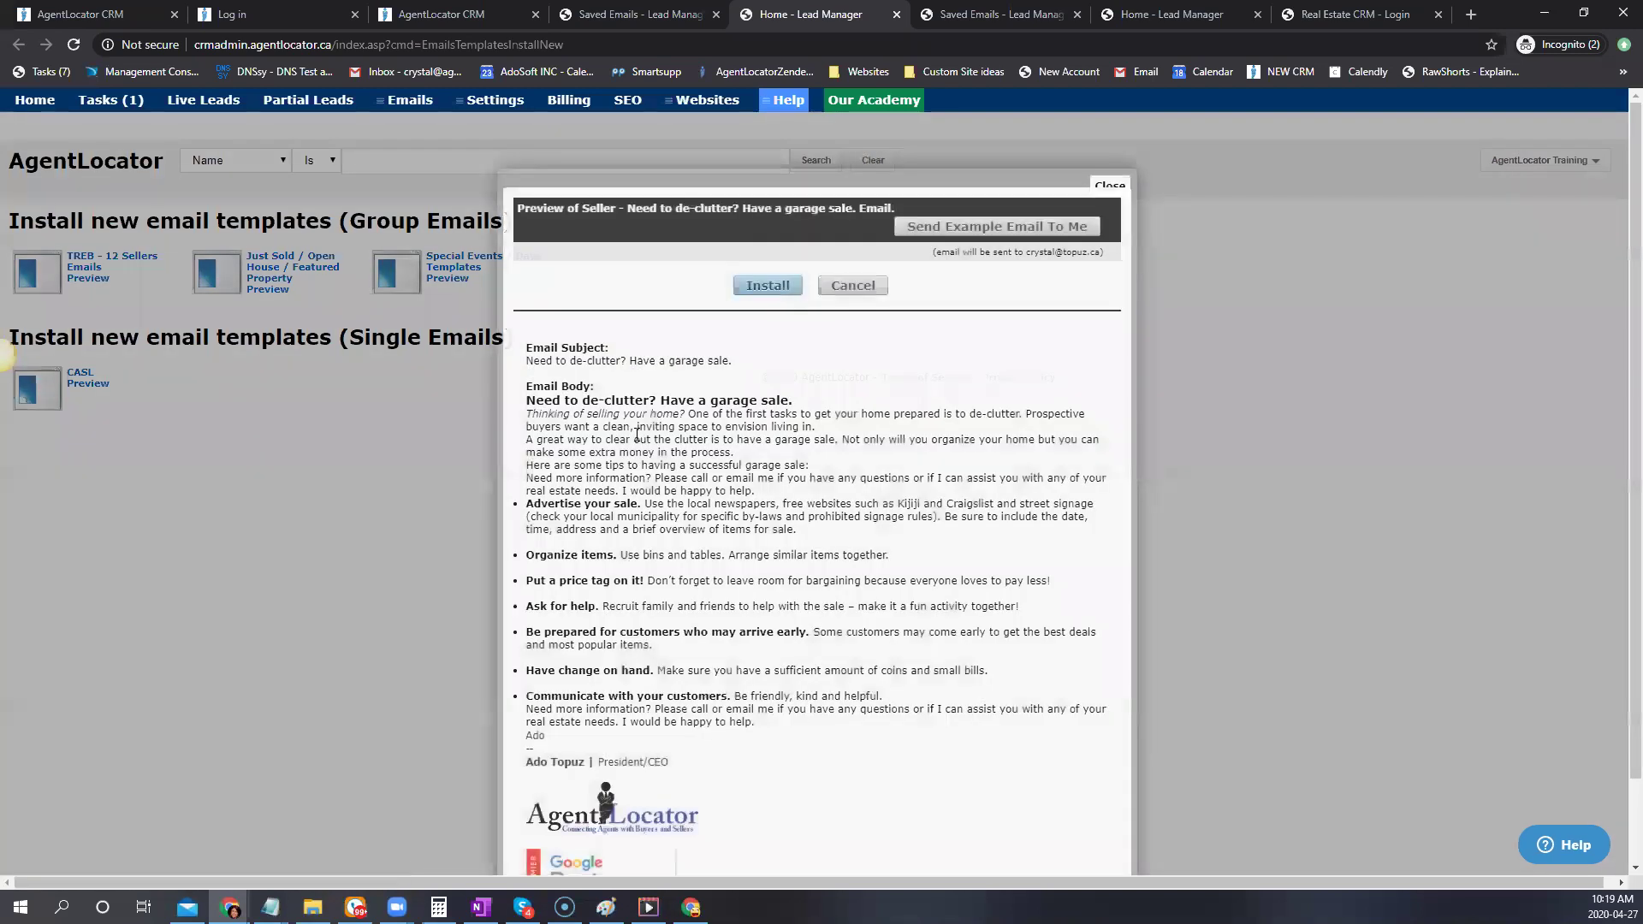
{"action": "scroll", "coordinate": [753, 411], "scroll_direction": "down", "scroll_amount": 1}
{"action": "scroll", "coordinate": [839, 394], "scroll_direction": "up", "scroll_amount": 1}
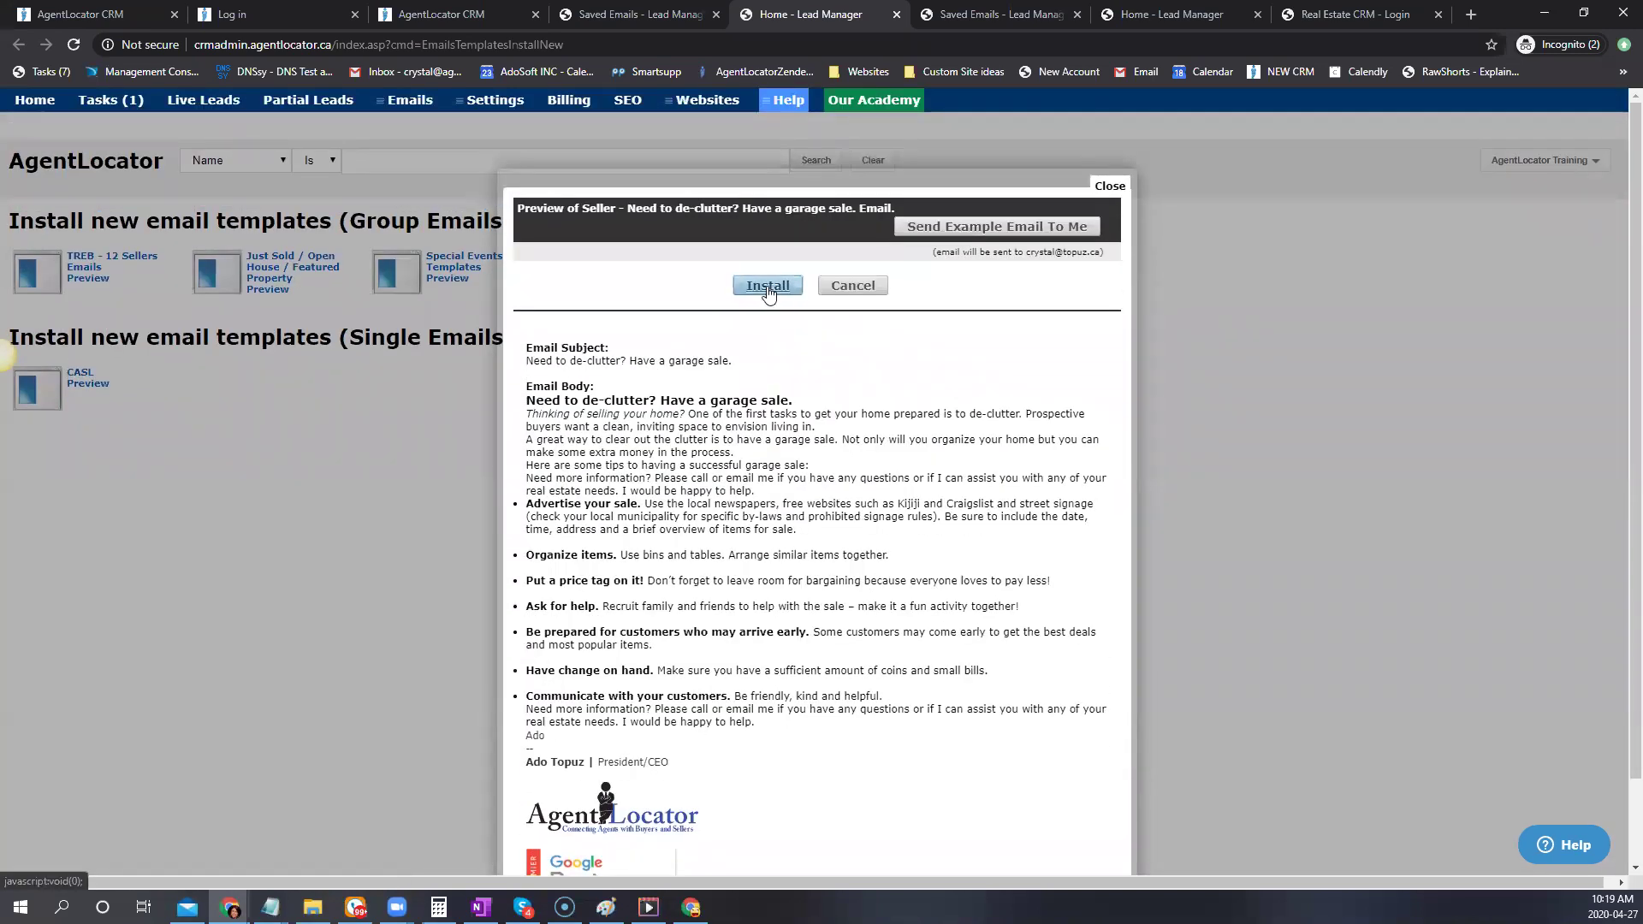
{"action": "left_click", "coordinate": [1117, 190]}
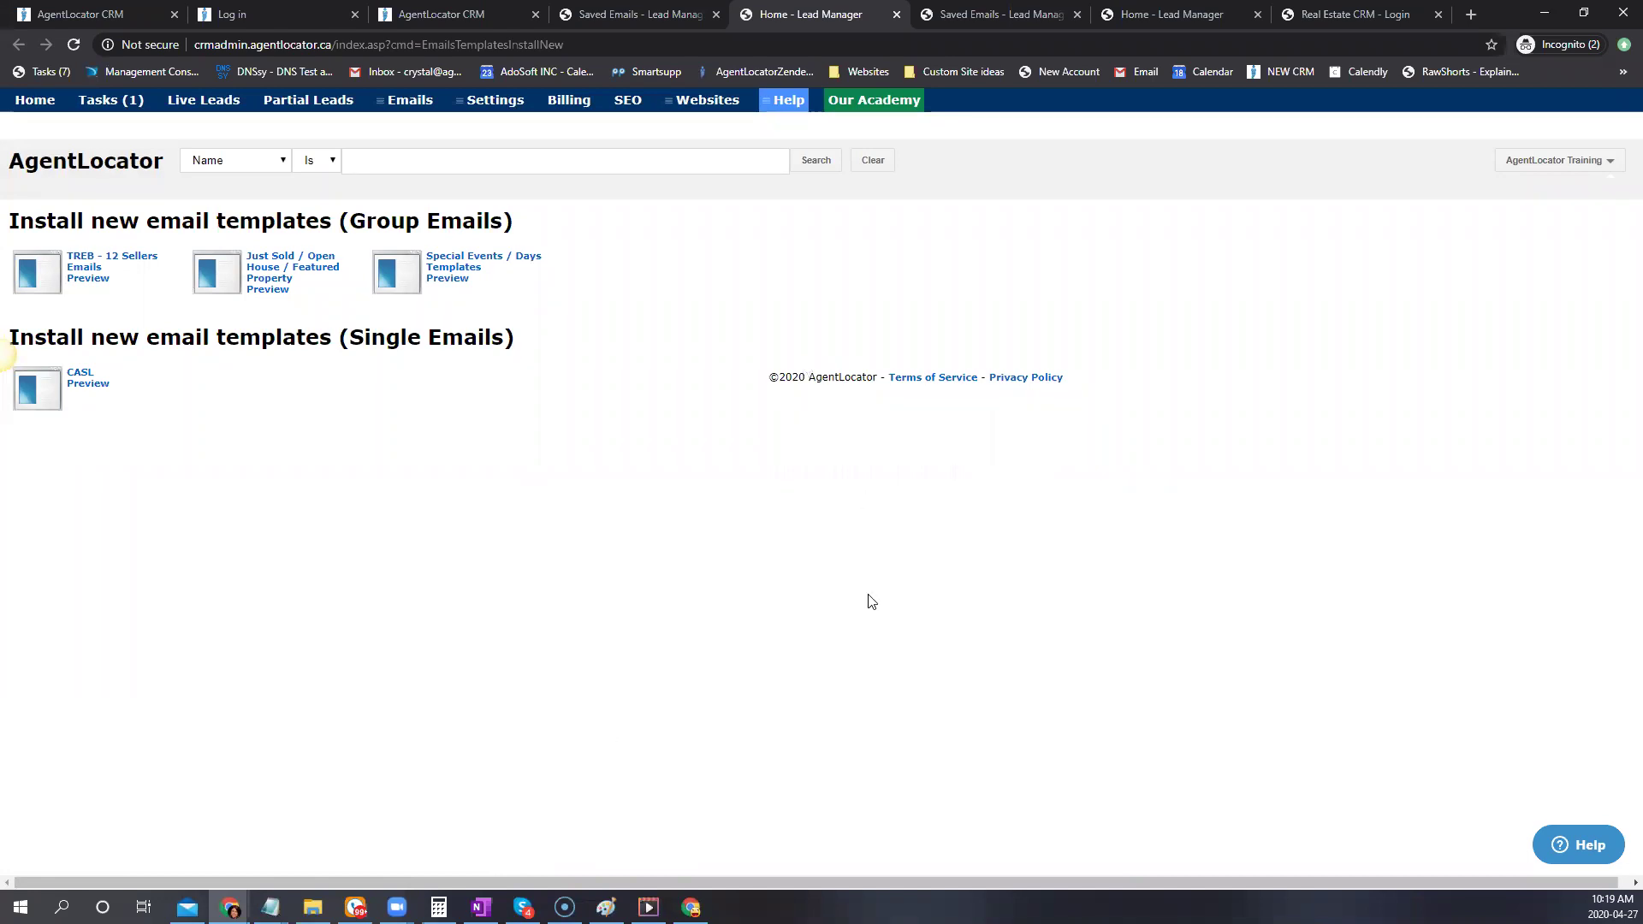
{"action": "left_click", "coordinate": [448, 20]}
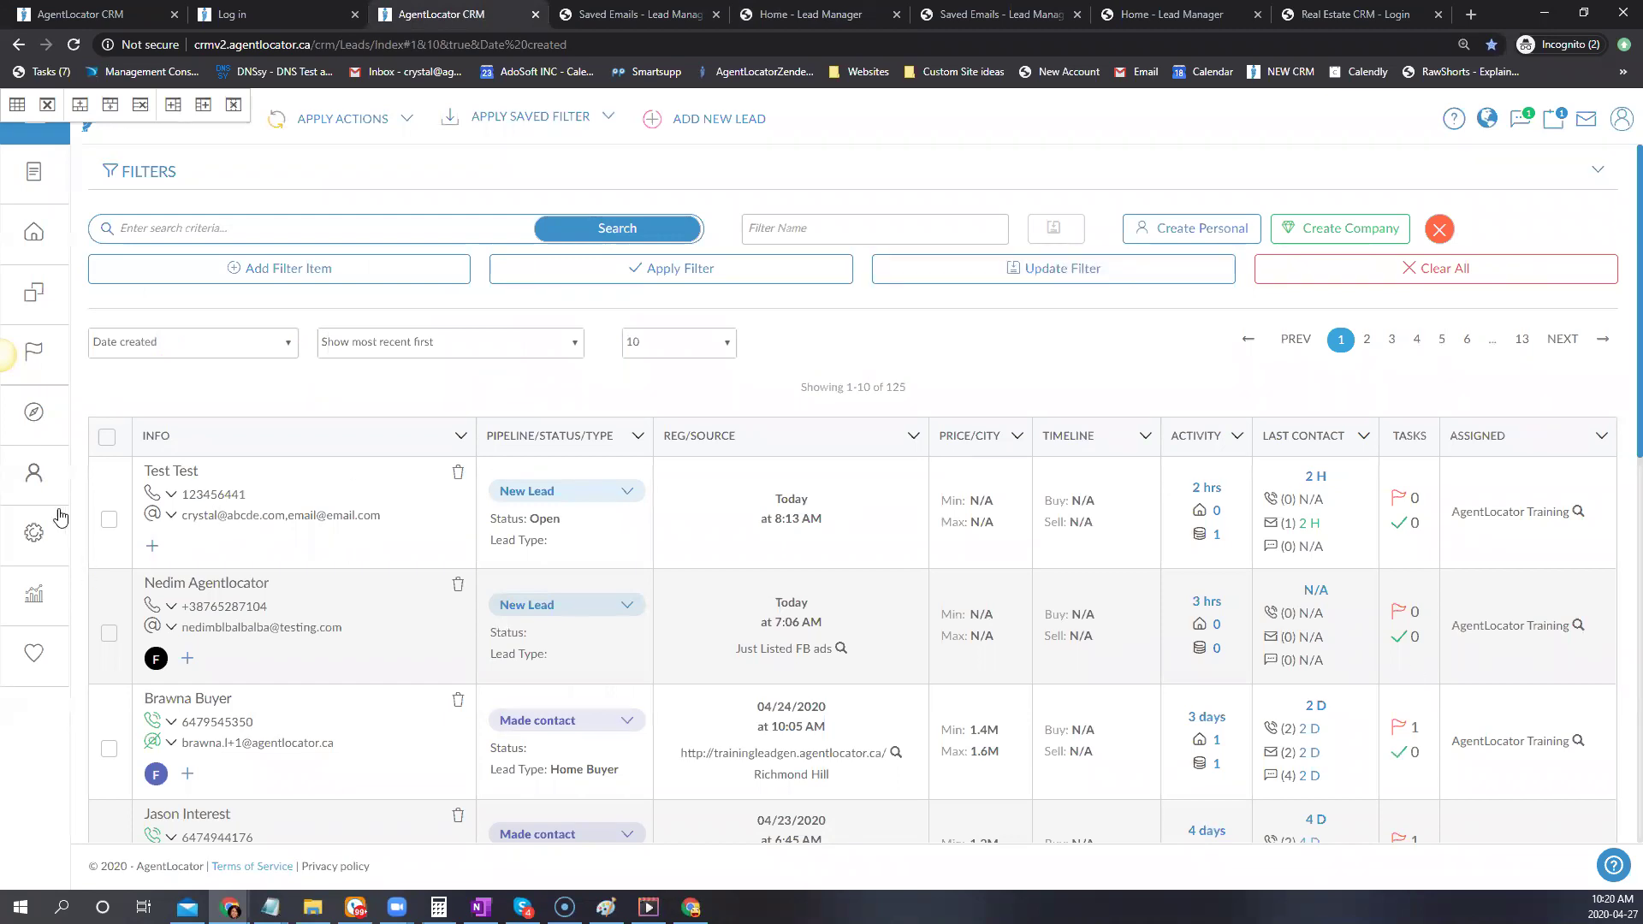
Open the Campaign Template Editor from the settings gear and review the existing campaign templates
{"action": "left_click", "coordinate": [47, 537]}
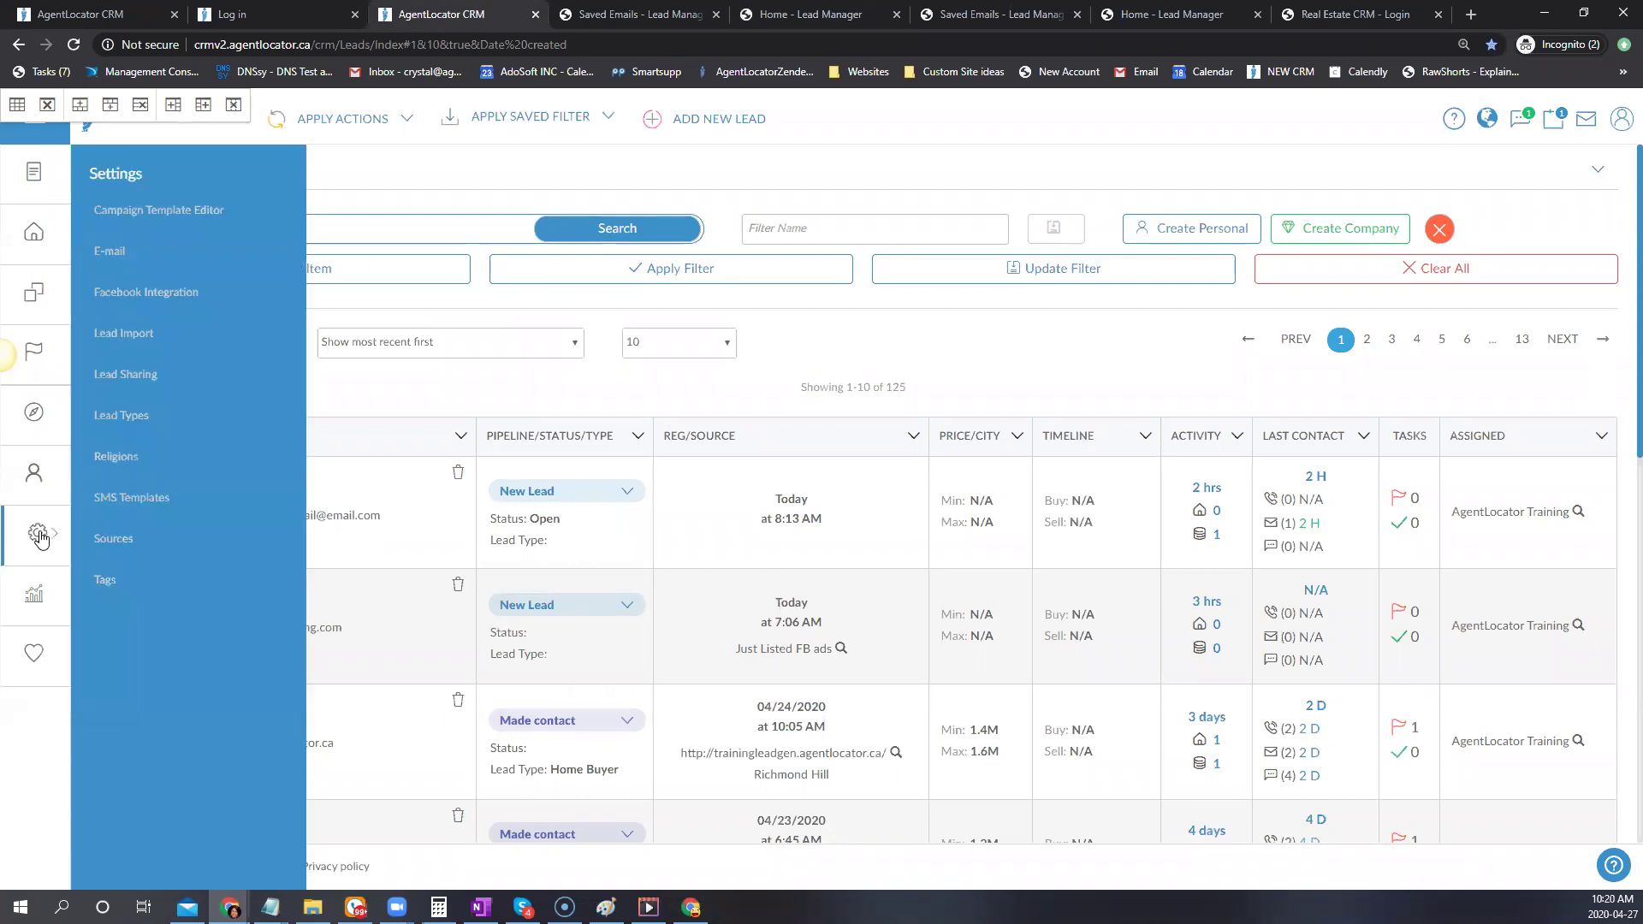
{"action": "left_click", "coordinate": [159, 210]}
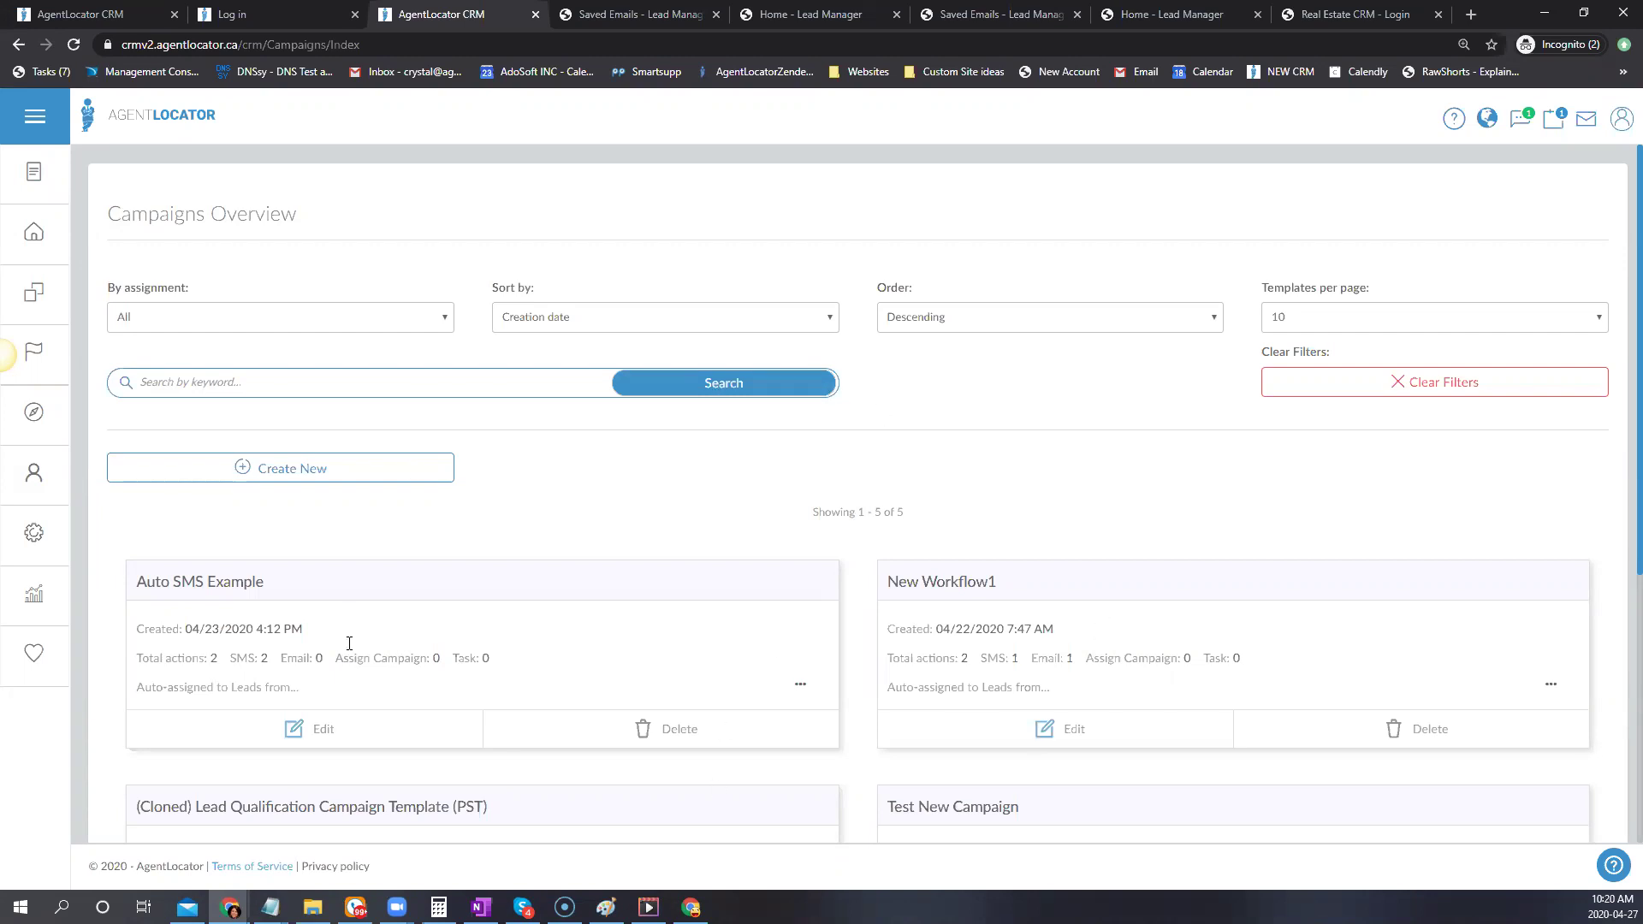
{"action": "scroll", "coordinate": [505, 616], "scroll_direction": "down", "scroll_amount": 1}
{"action": "scroll", "coordinate": [505, 618], "scroll_direction": "down", "scroll_amount": 1}
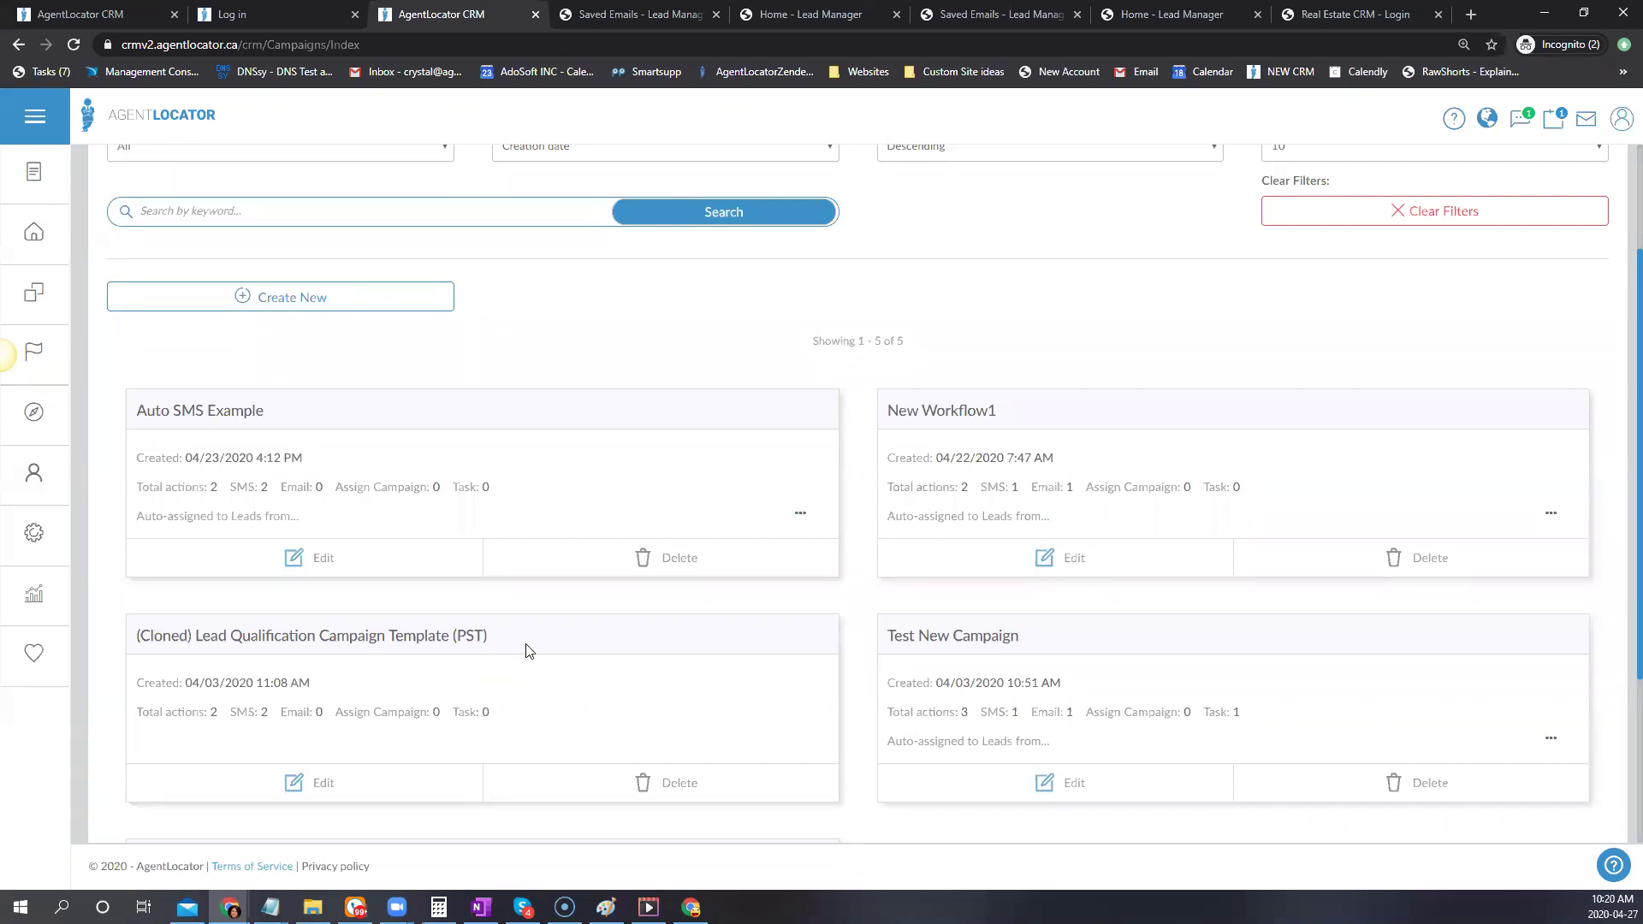
{"action": "left_click", "coordinate": [372, 306]}
Create a new campaign and open the Clone Campaign 'Select Campaign Template' dropdown
{"action": "left_click", "coordinate": [275, 301]}
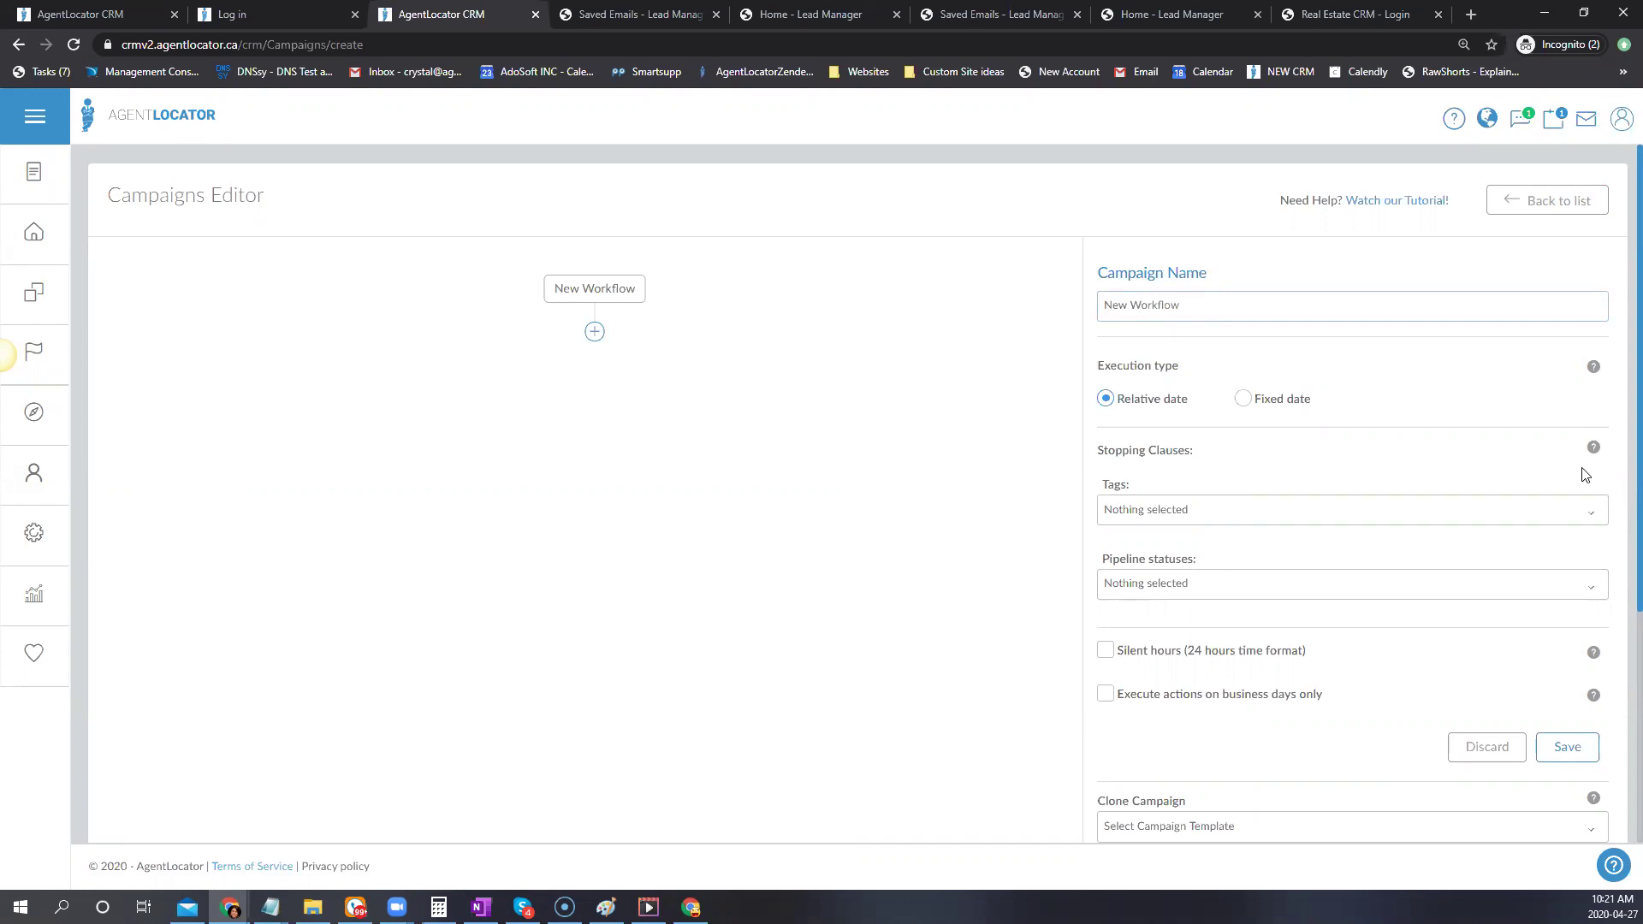
{"action": "scroll", "coordinate": [1383, 486], "scroll_direction": "down", "scroll_amount": 1}
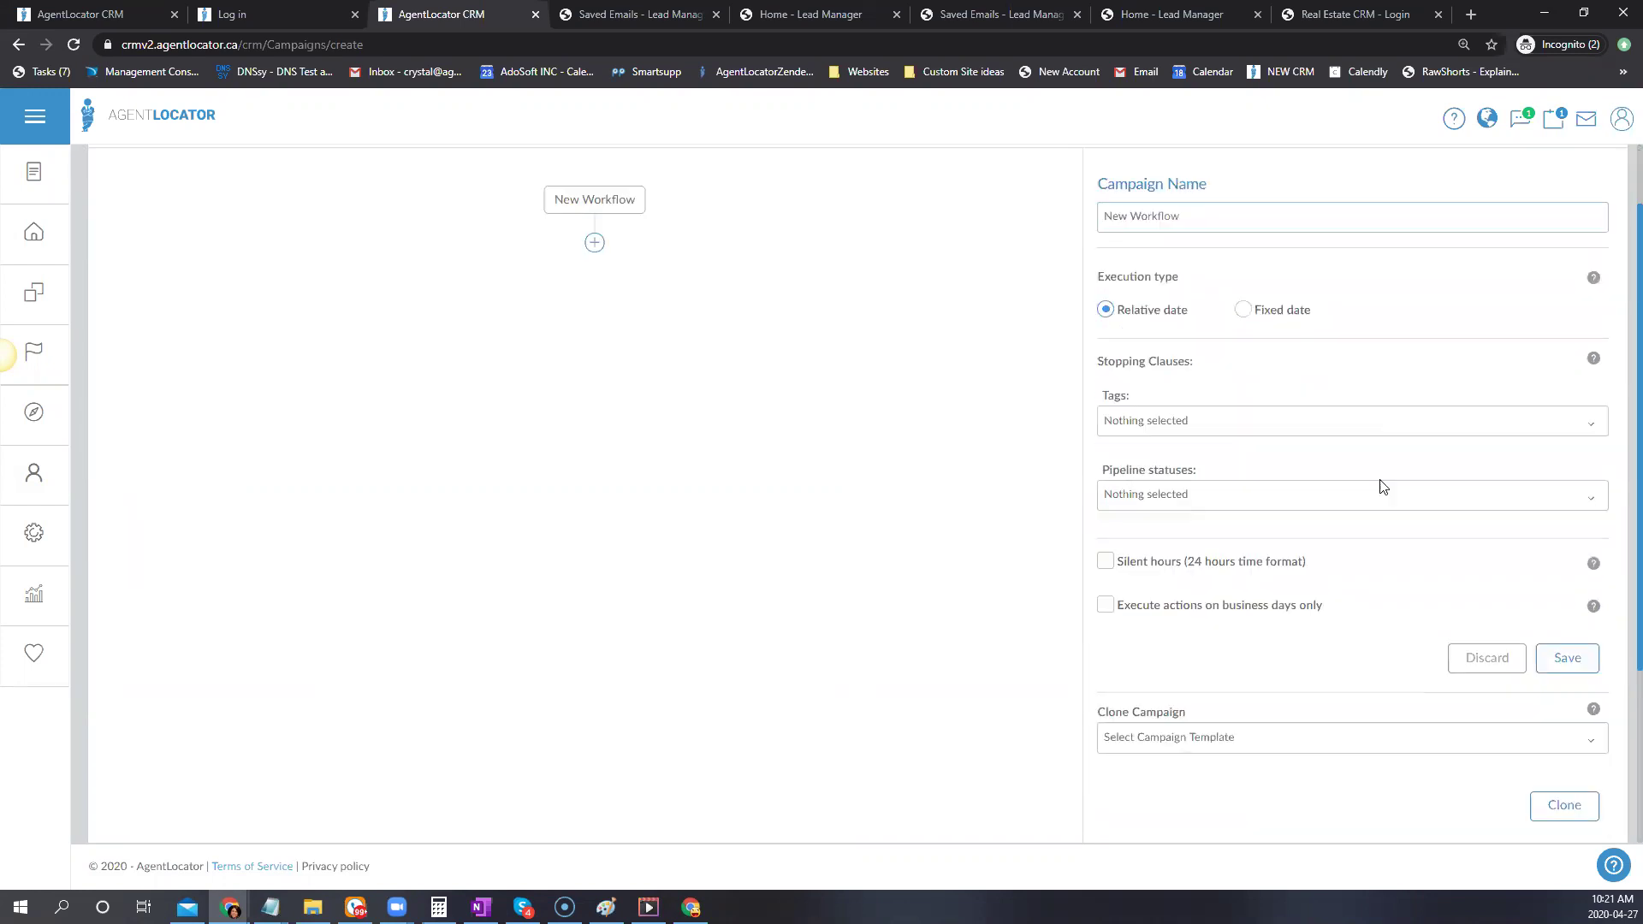
{"action": "scroll", "coordinate": [1383, 486], "scroll_direction": "down", "scroll_amount": 3}
{"action": "left_click", "coordinate": [1188, 483]}
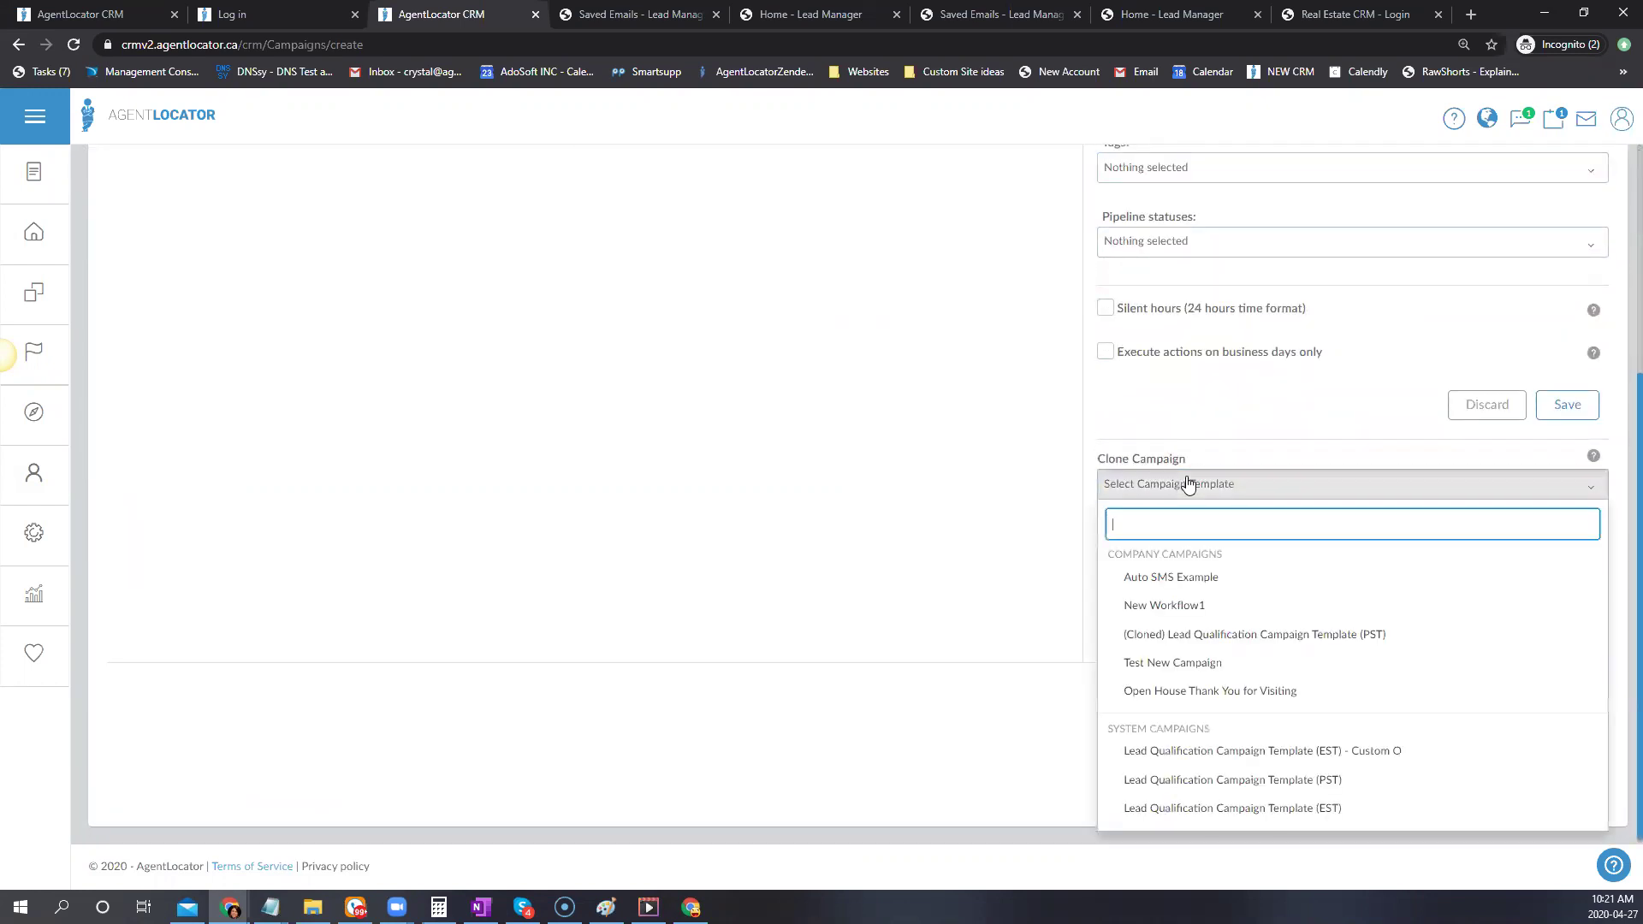
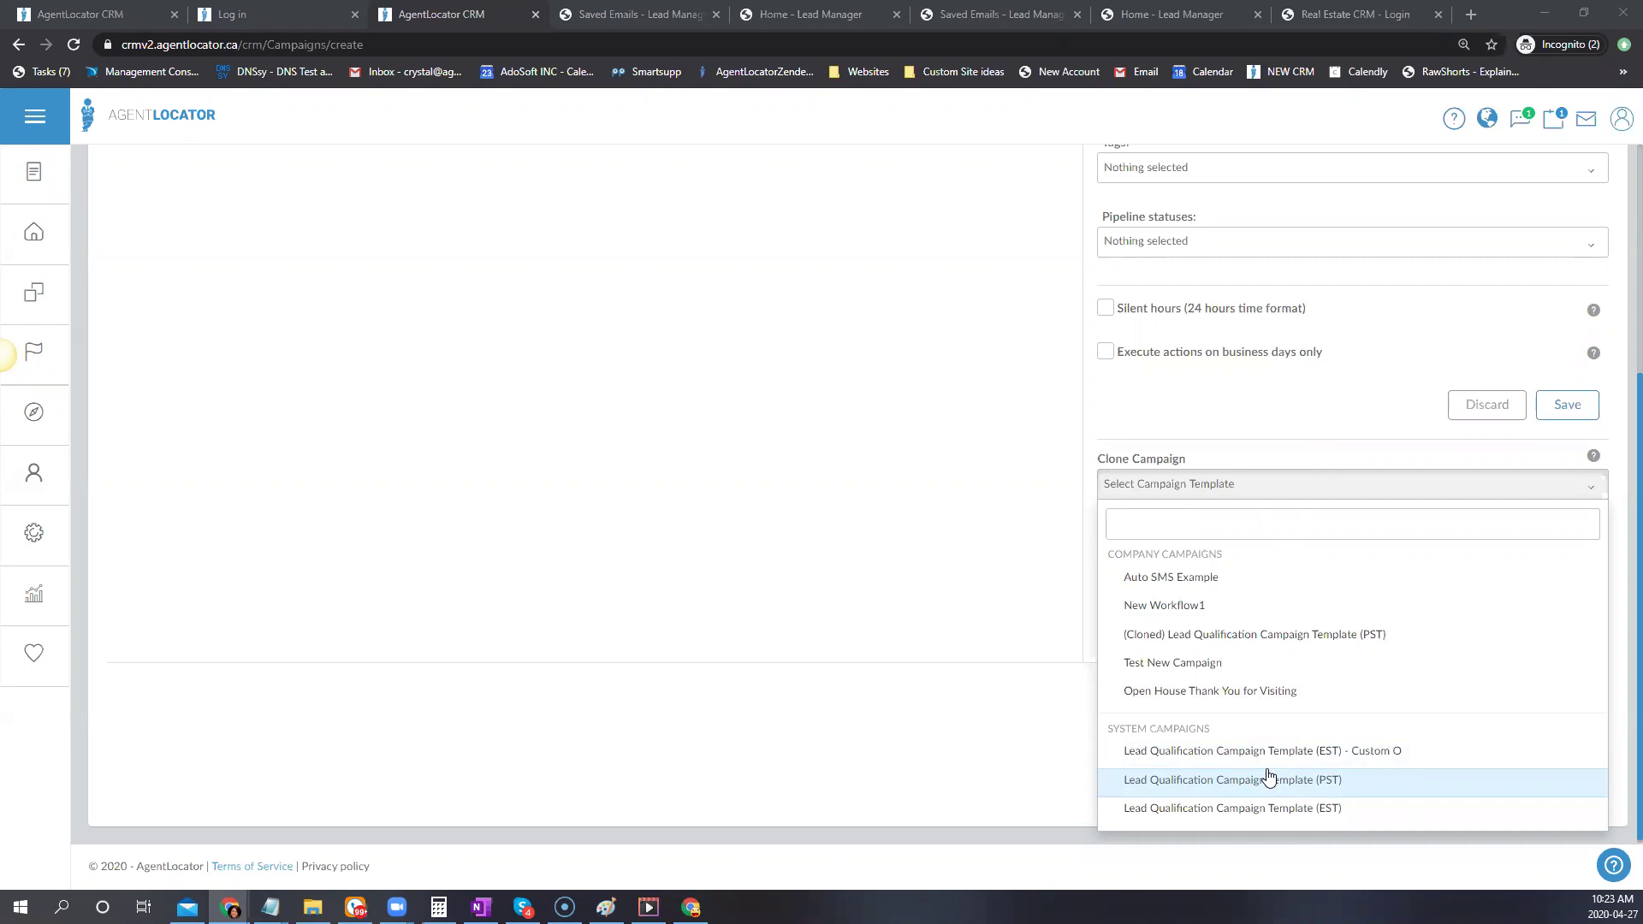
Dismiss the Clone Campaign template list without cloning and return to the top of the Campaigns Editor
{"action": "left_click", "coordinate": [1048, 532]}
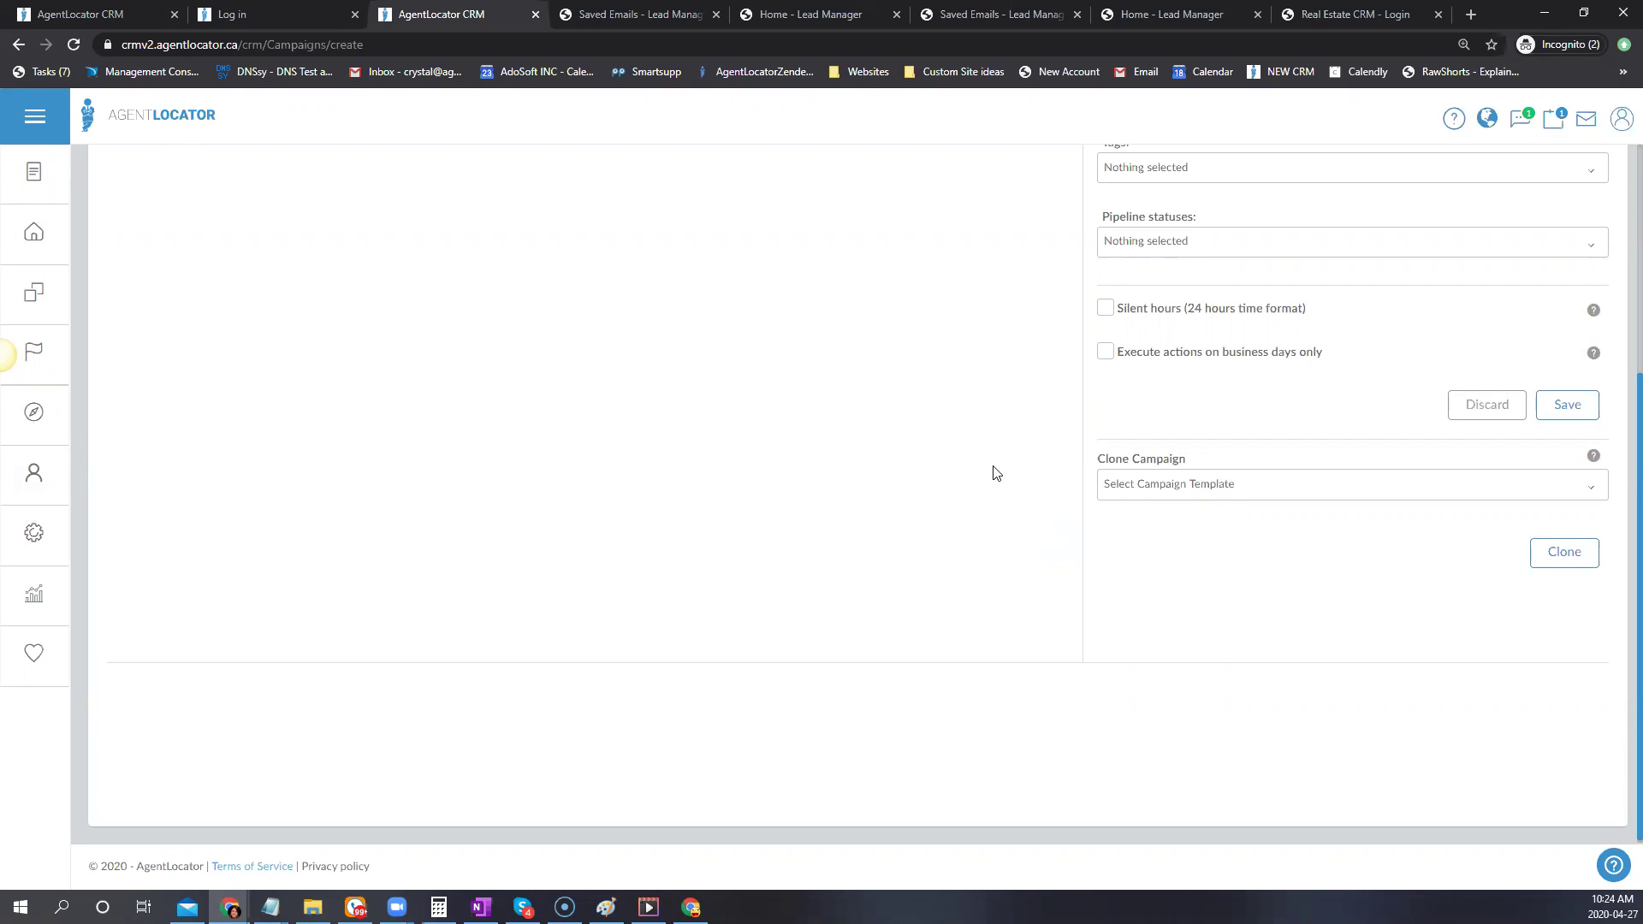
{"action": "scroll", "coordinate": [1020, 428], "scroll_direction": "up", "scroll_amount": 4}
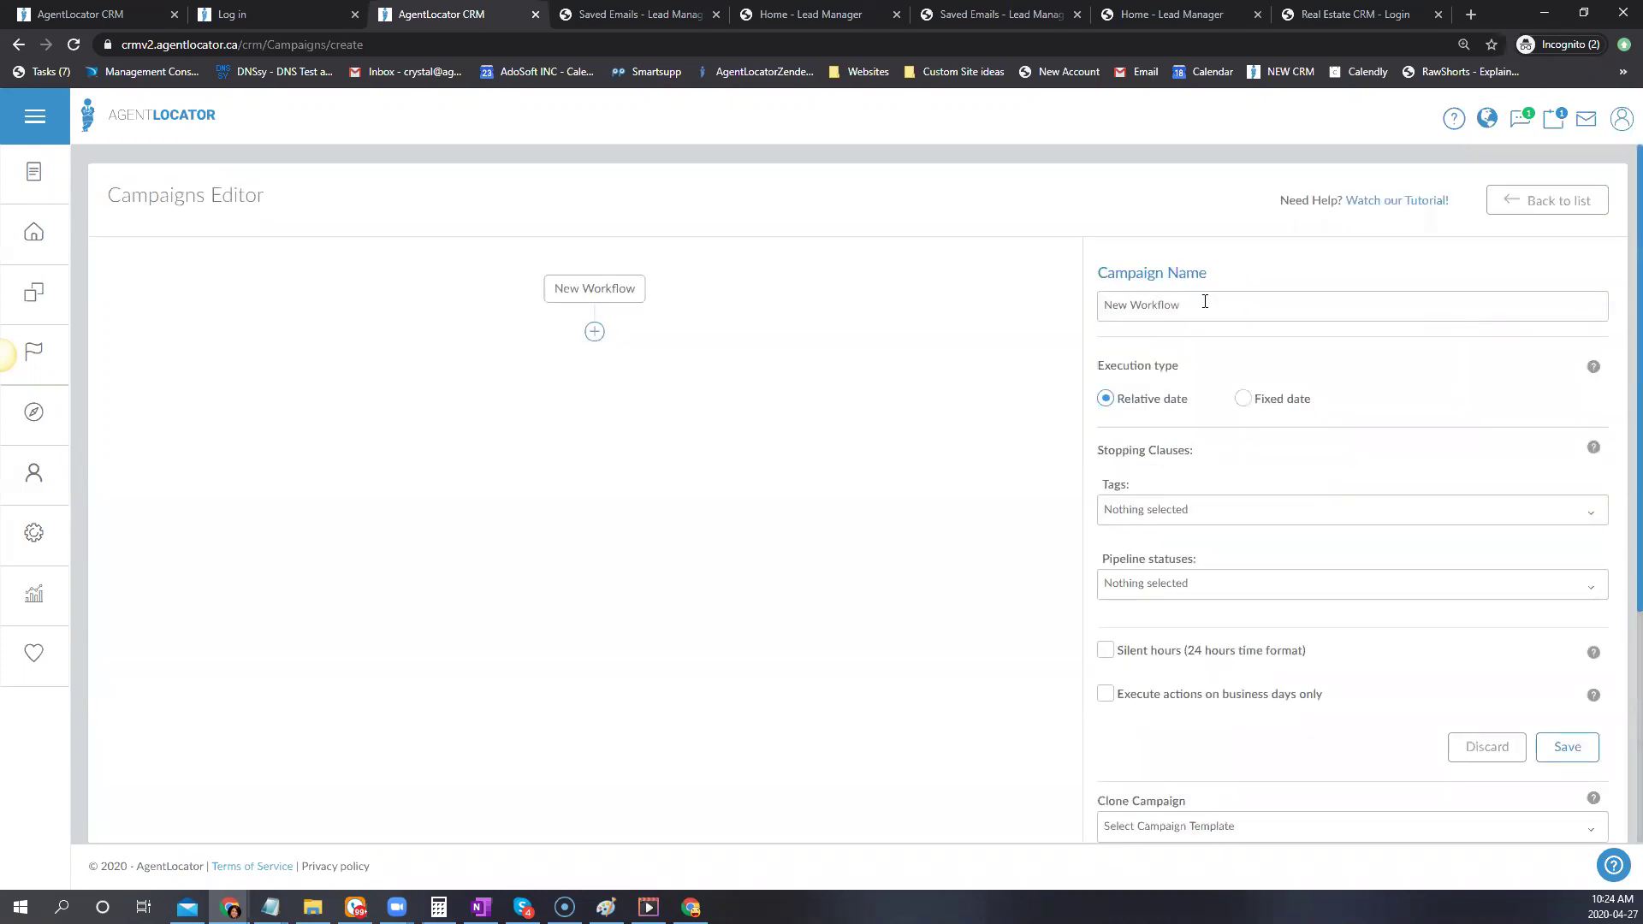
Replace the campaign name 'New Workflow' with 'testing 124'
{"action": "left_click", "coordinate": [942, 280]}
{"action": "type", "text": "testing 2"}
{"action": "key", "text": "BackSpace"}
{"action": "type", "text": "124"}
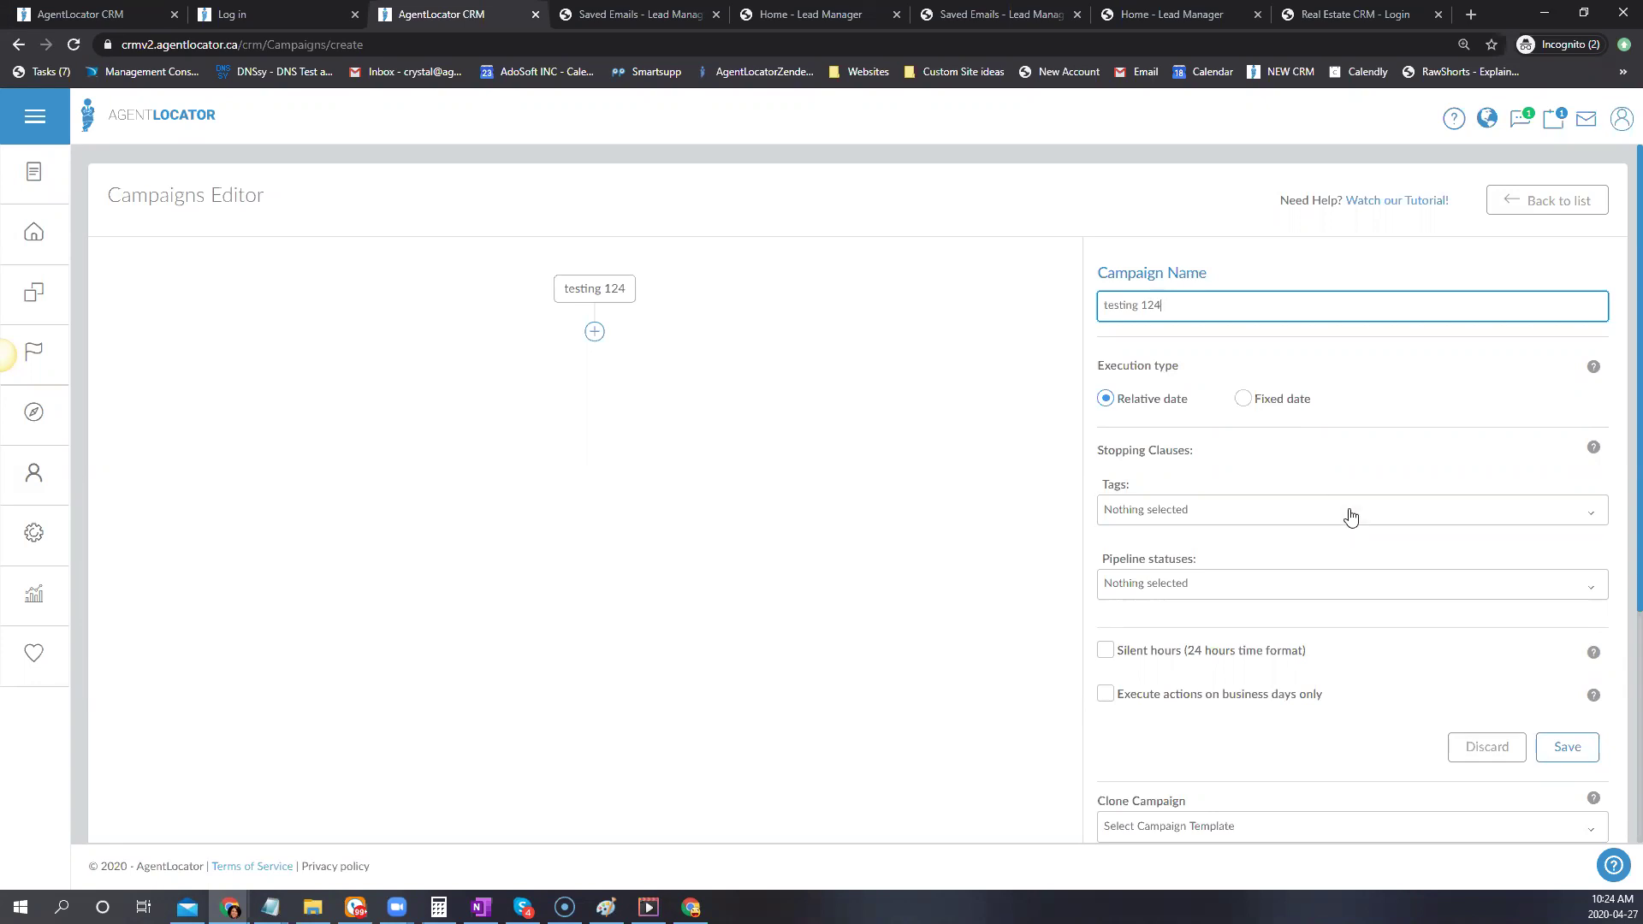
{"action": "scroll", "coordinate": [1343, 513], "scroll_direction": "down", "scroll_amount": 2}
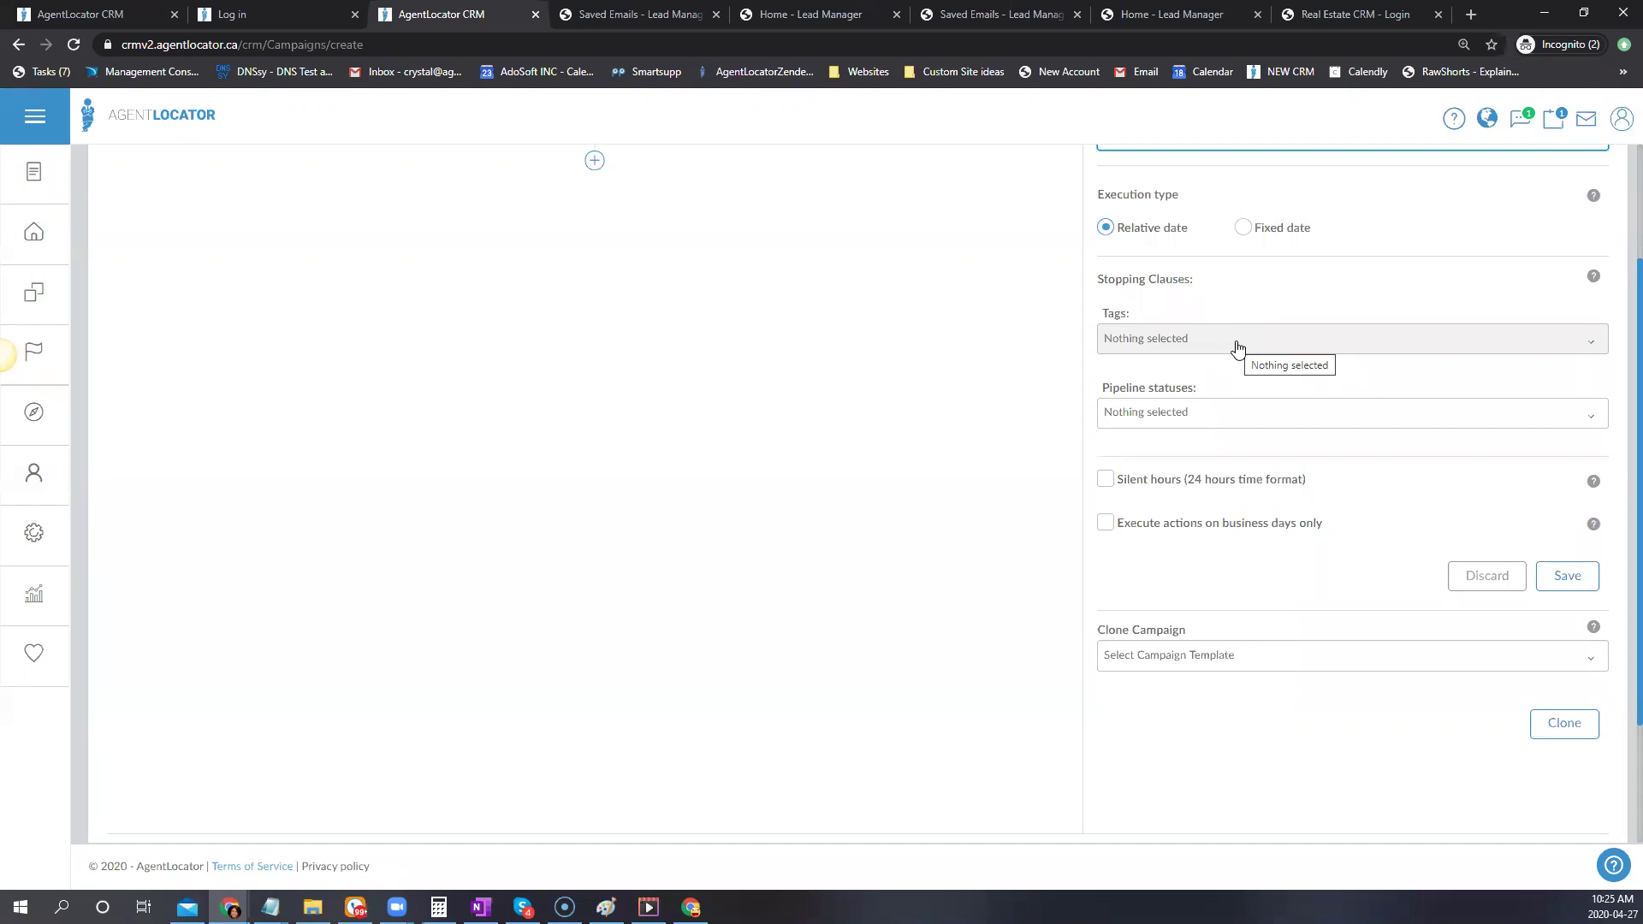
{"action": "scroll", "coordinate": [1237, 346], "scroll_direction": "up", "scroll_amount": 2}
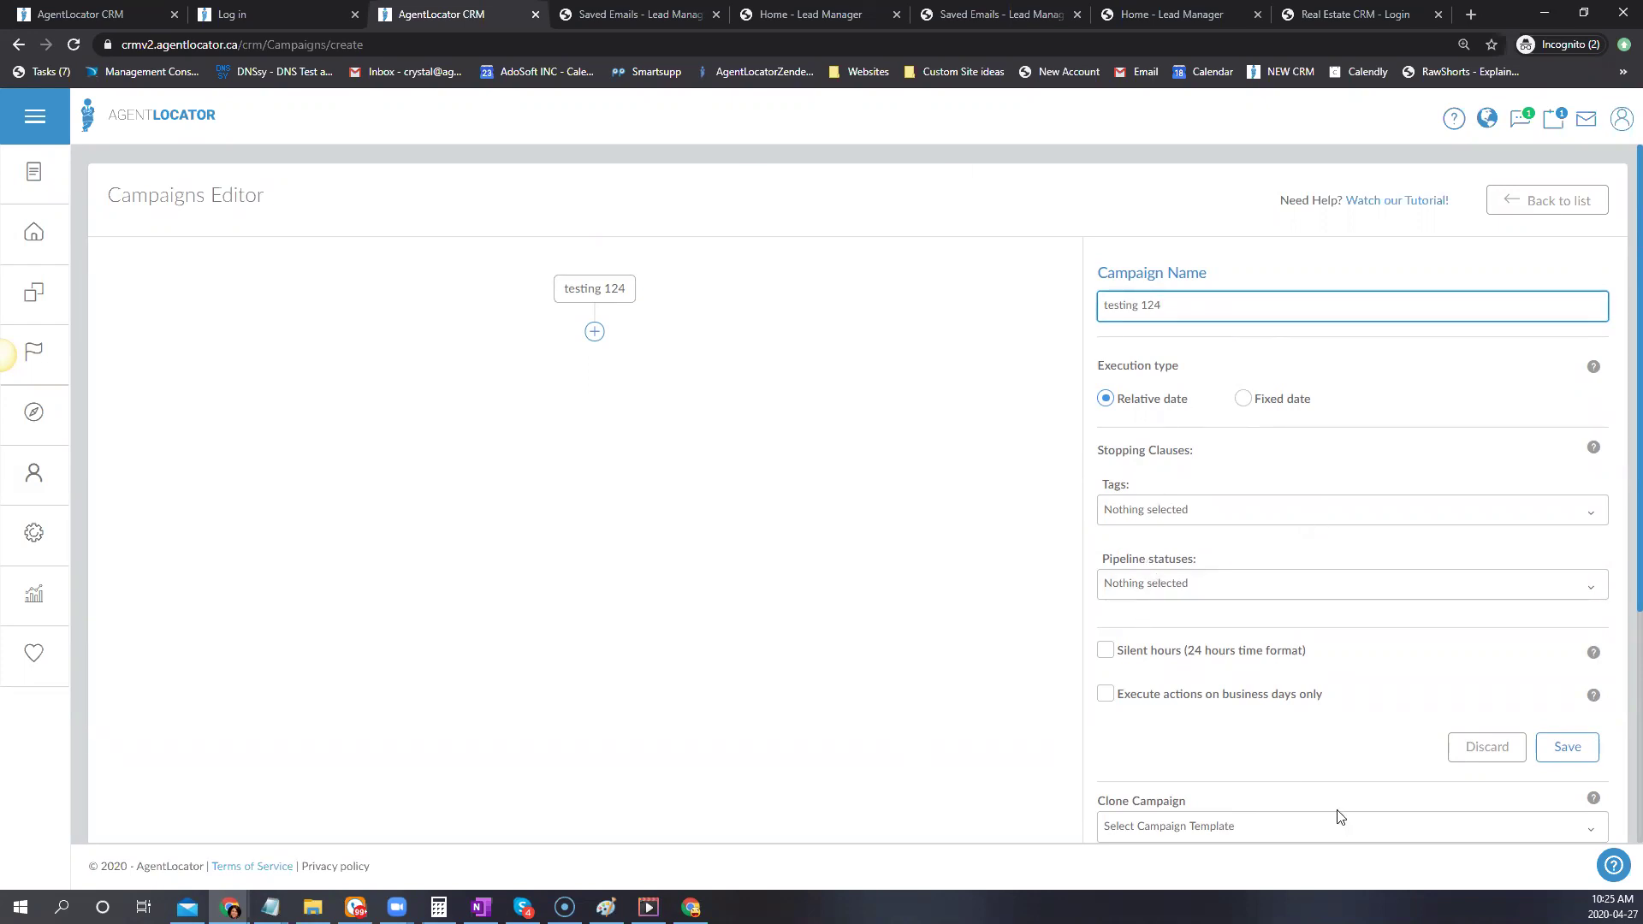
{"action": "left_click", "coordinate": [1142, 597]}
{"action": "scroll", "coordinate": [1143, 596], "scroll_direction": "down", "scroll_amount": 2}
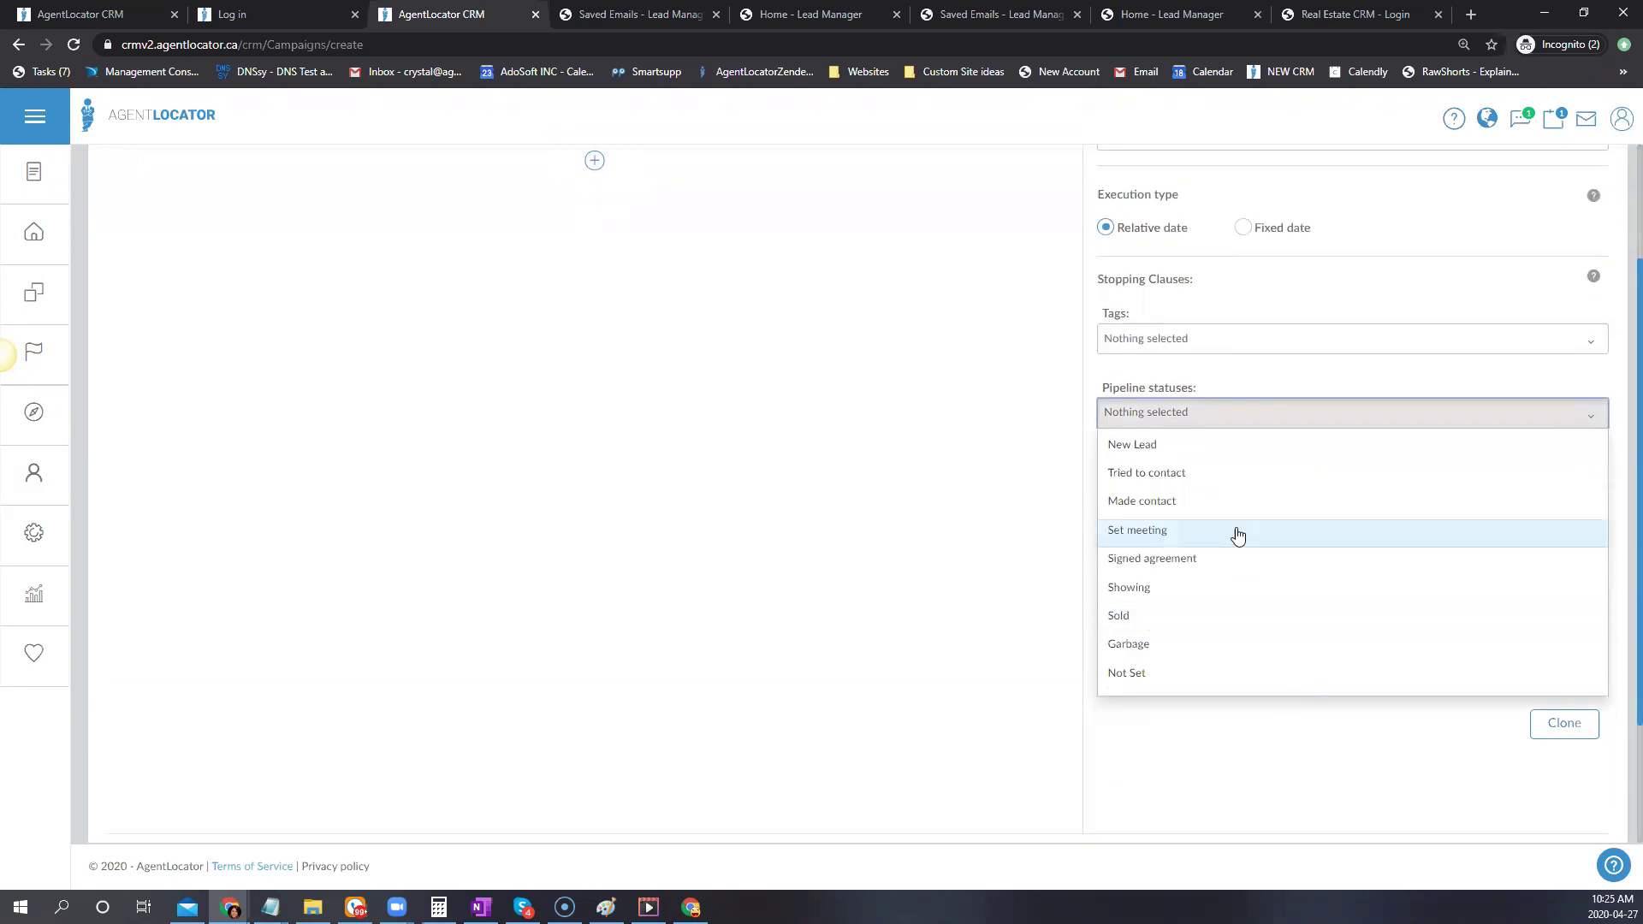
{"action": "left_click", "coordinate": [1172, 502]}
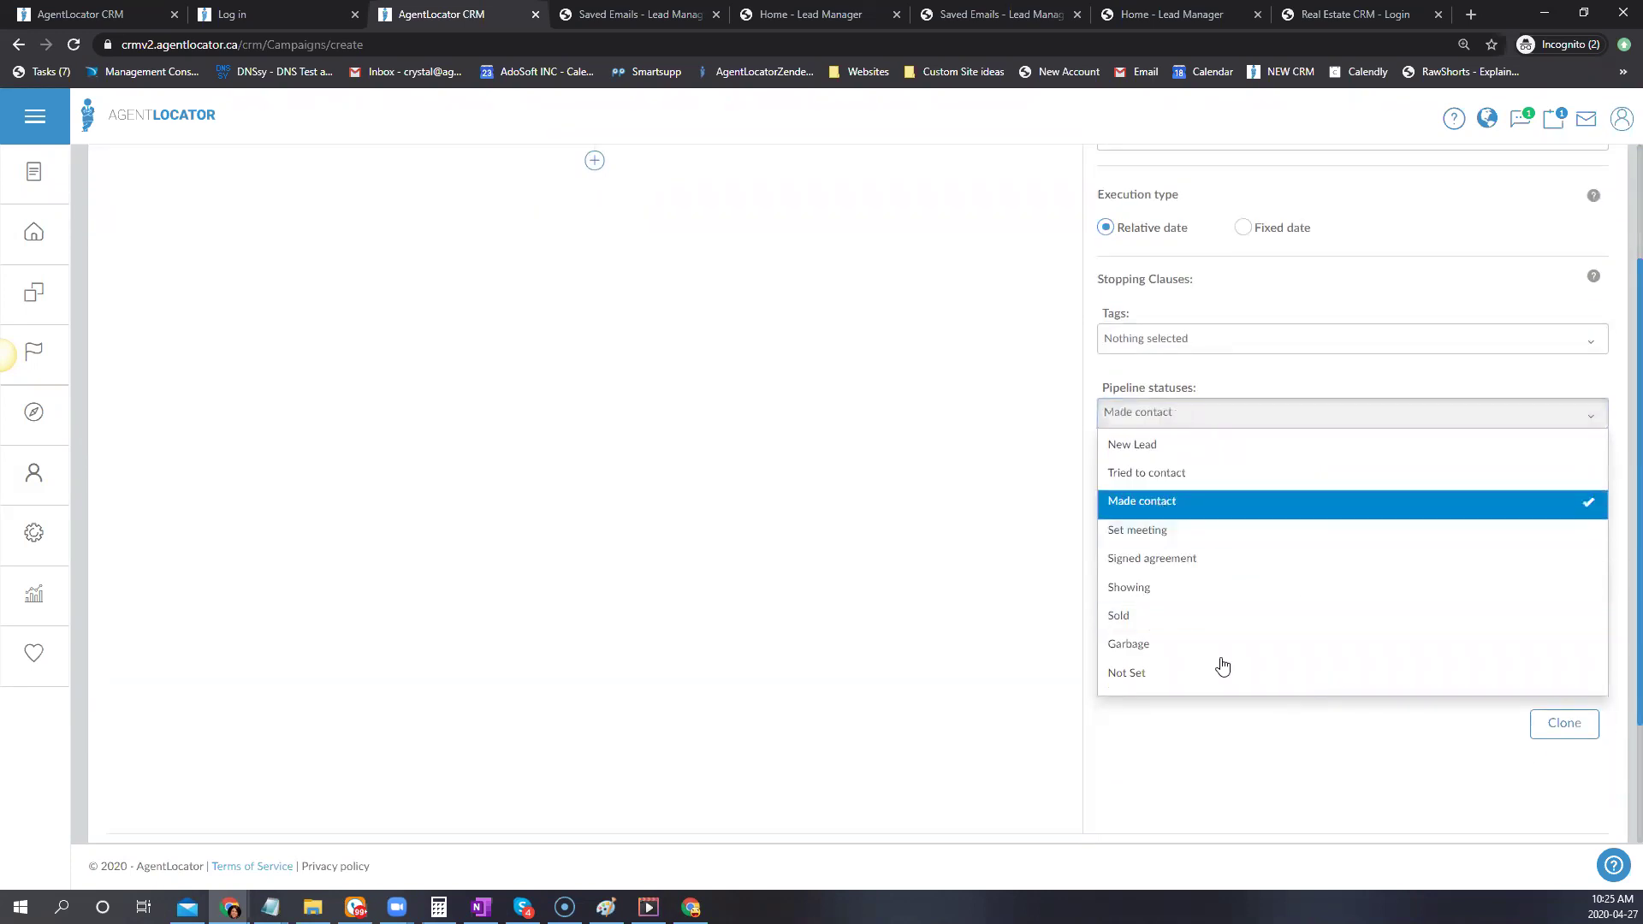
{"action": "left_click", "coordinate": [1143, 532]}
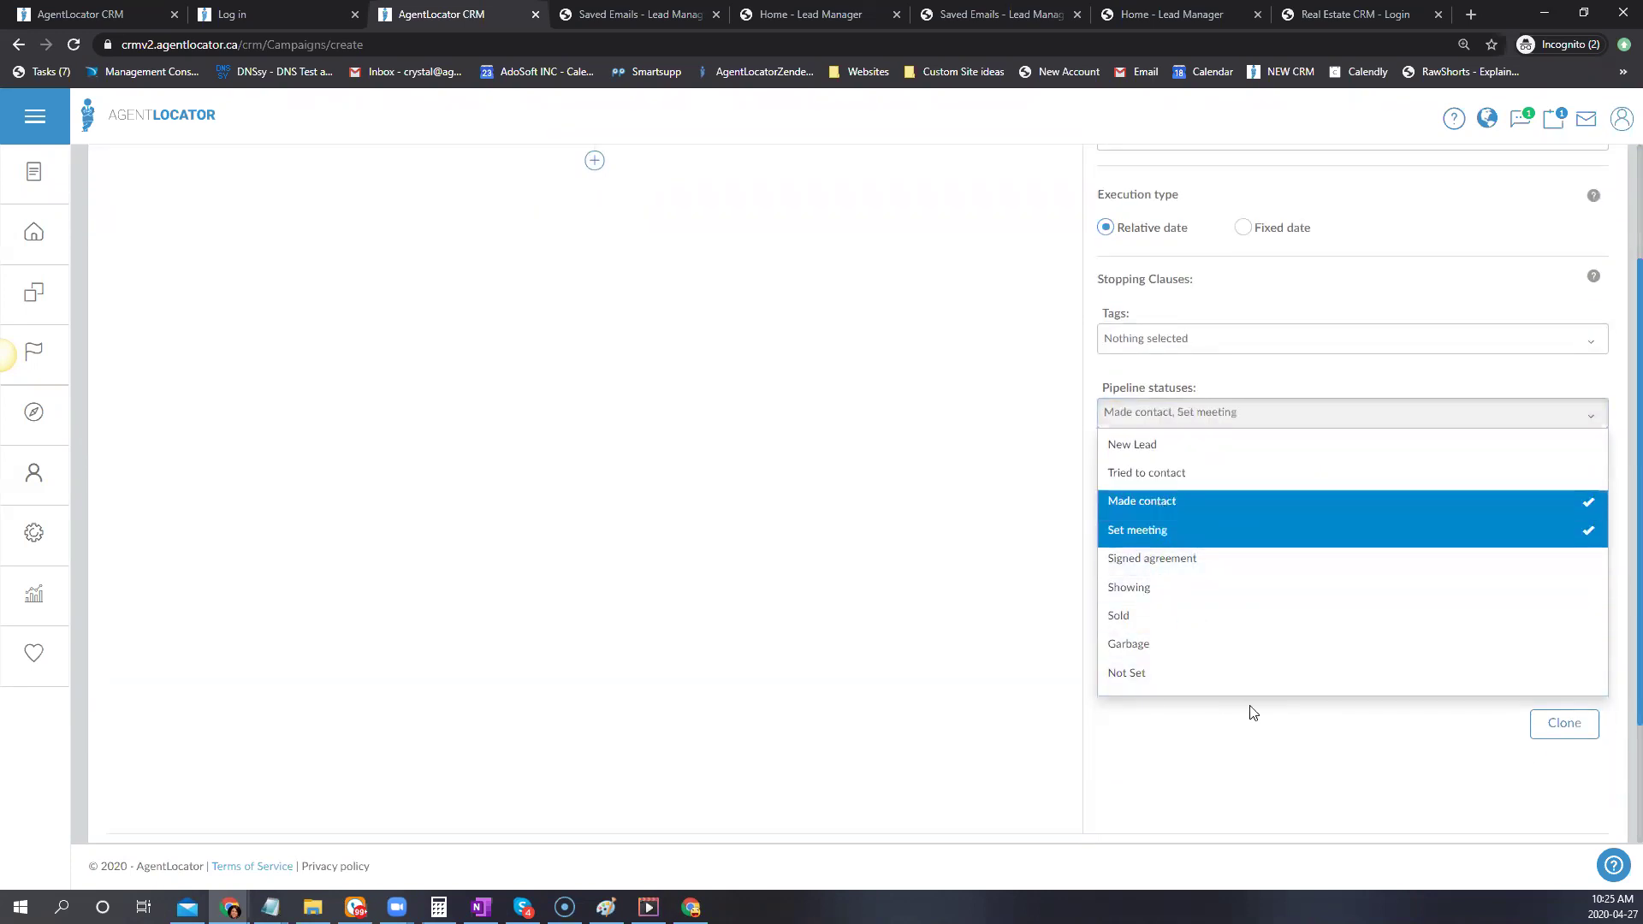
{"action": "left_click", "coordinate": [1151, 625]}
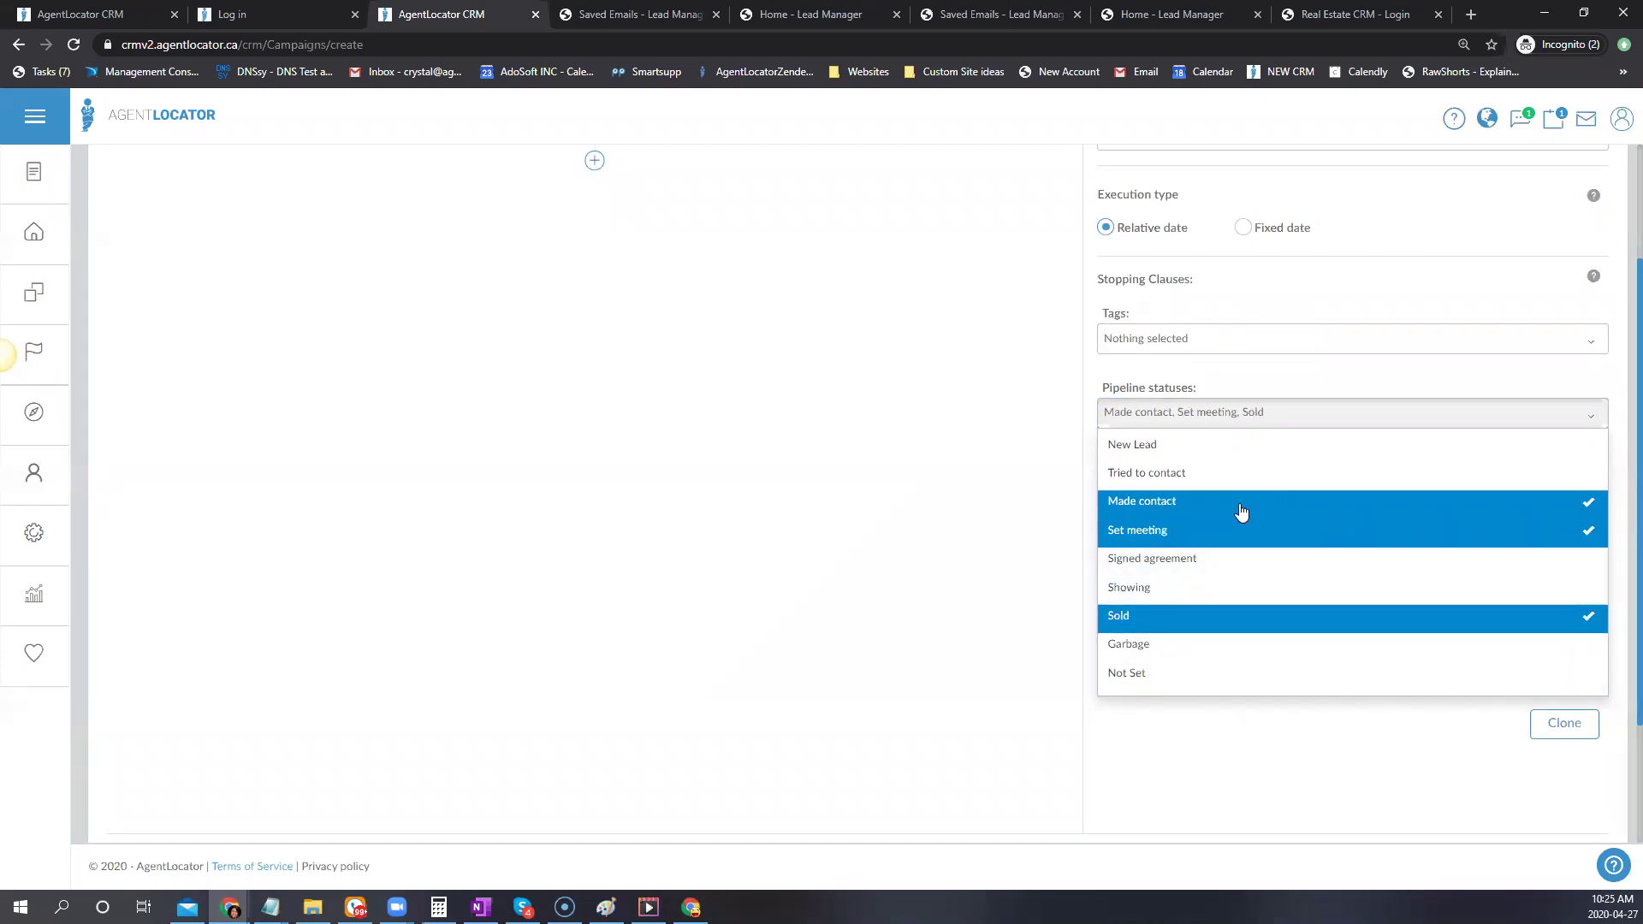
{"action": "left_click", "coordinate": [1169, 533]}
{"action": "left_click", "coordinate": [1164, 502]}
{"action": "left_click", "coordinate": [1152, 618]}
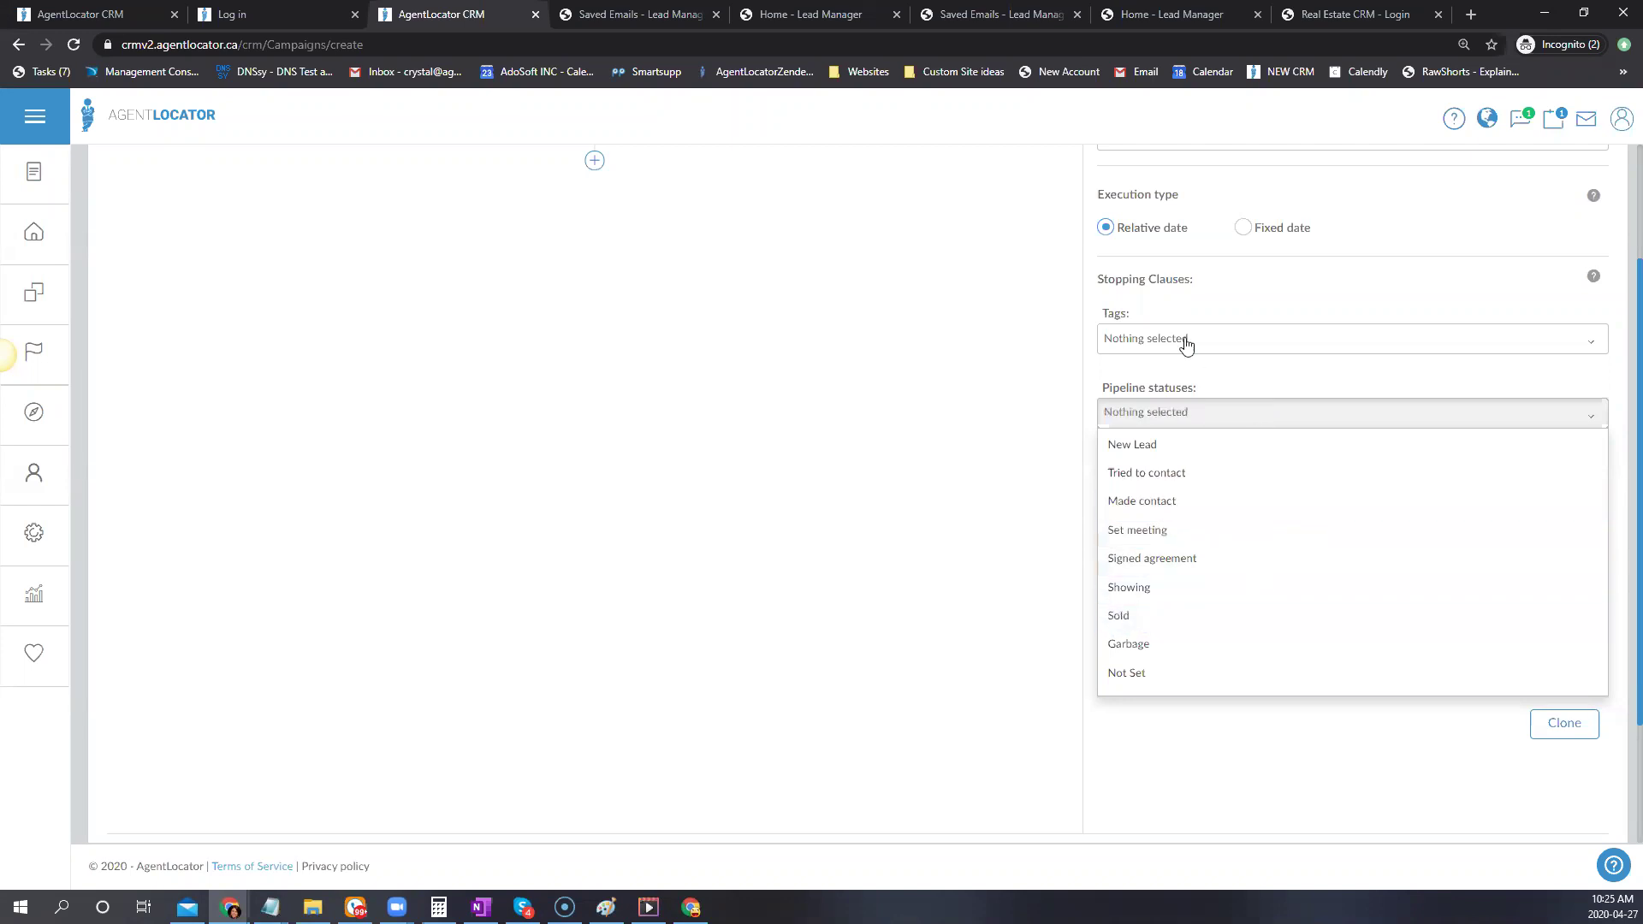
{"action": "left_click", "coordinate": [1119, 337]}
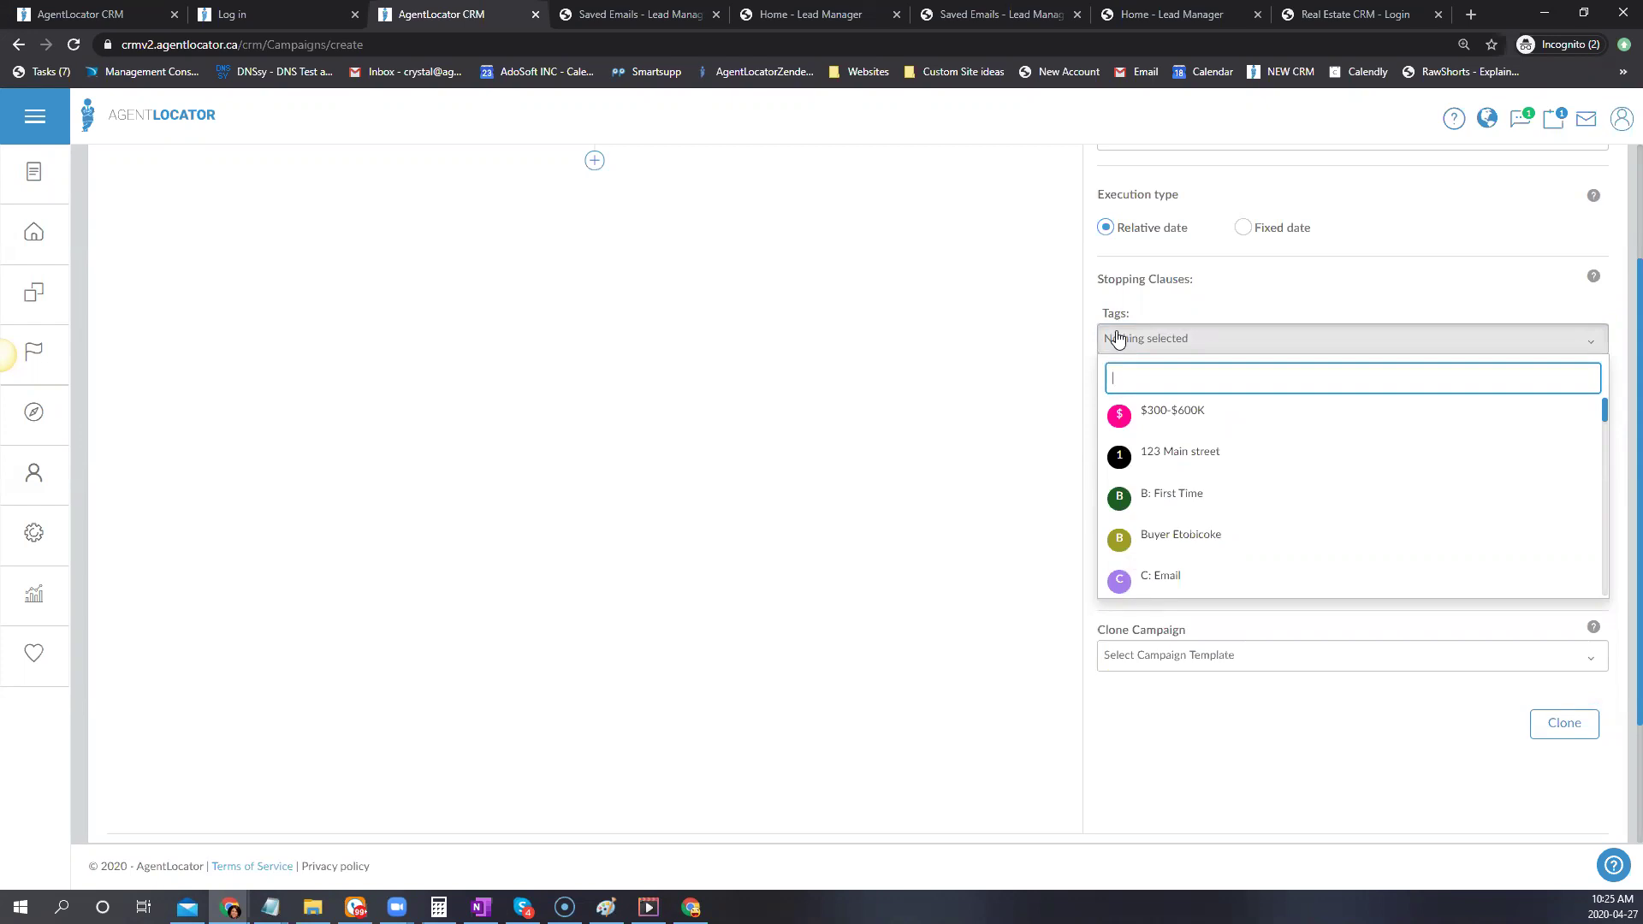
{"action": "left_click", "coordinate": [1006, 312]}
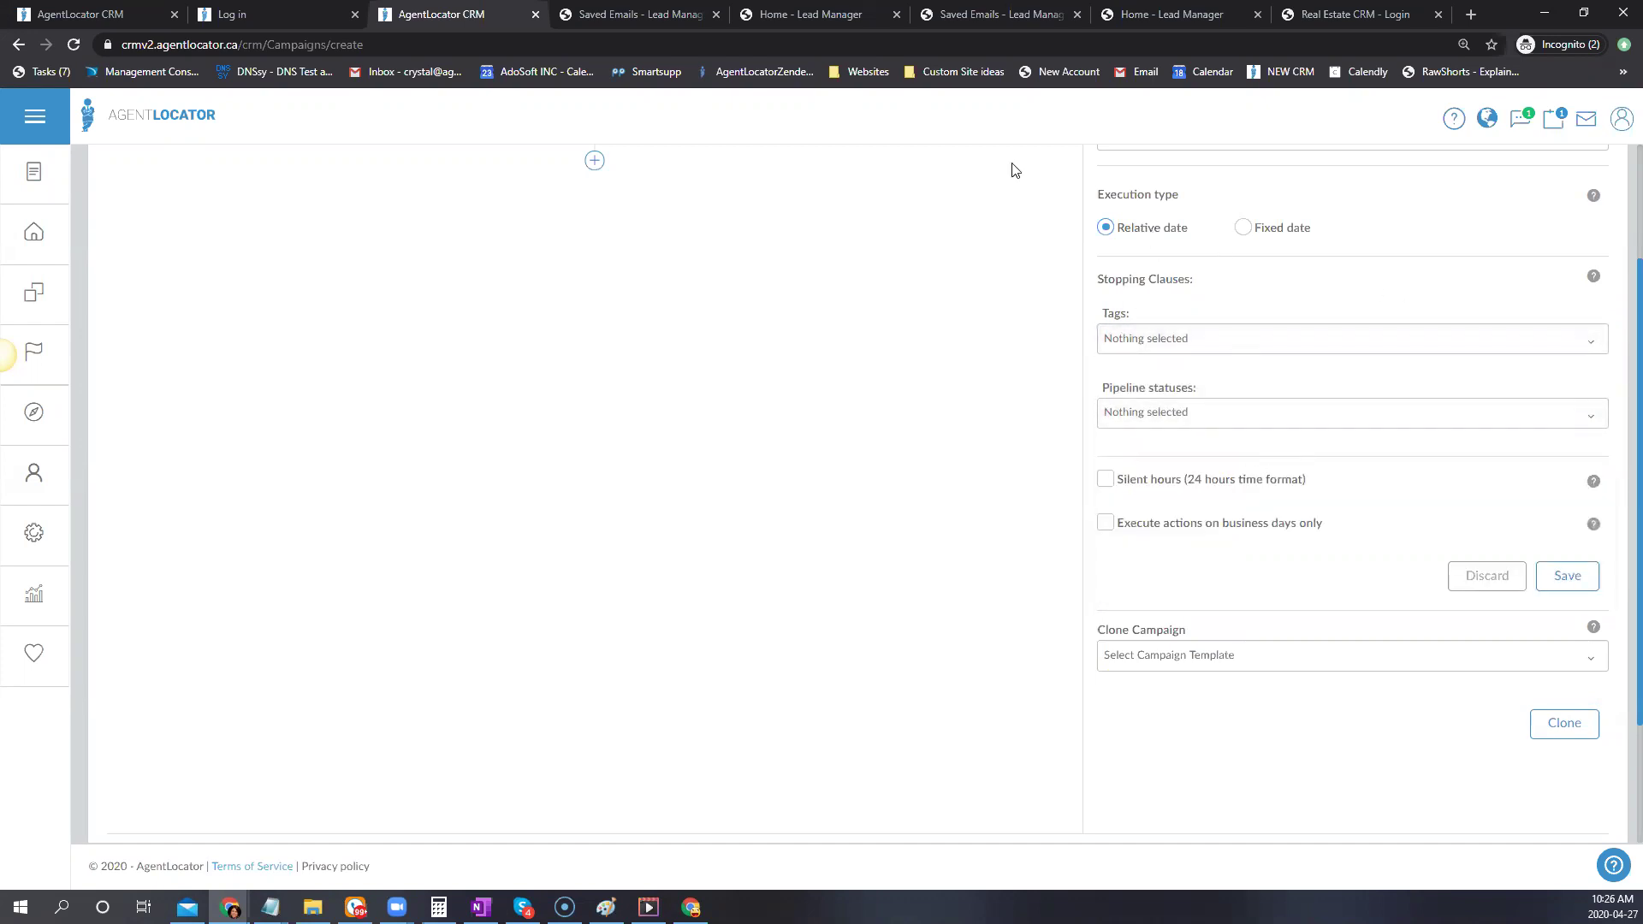
{"action": "scroll", "coordinate": [847, 384], "scroll_direction": "up", "scroll_amount": 3}
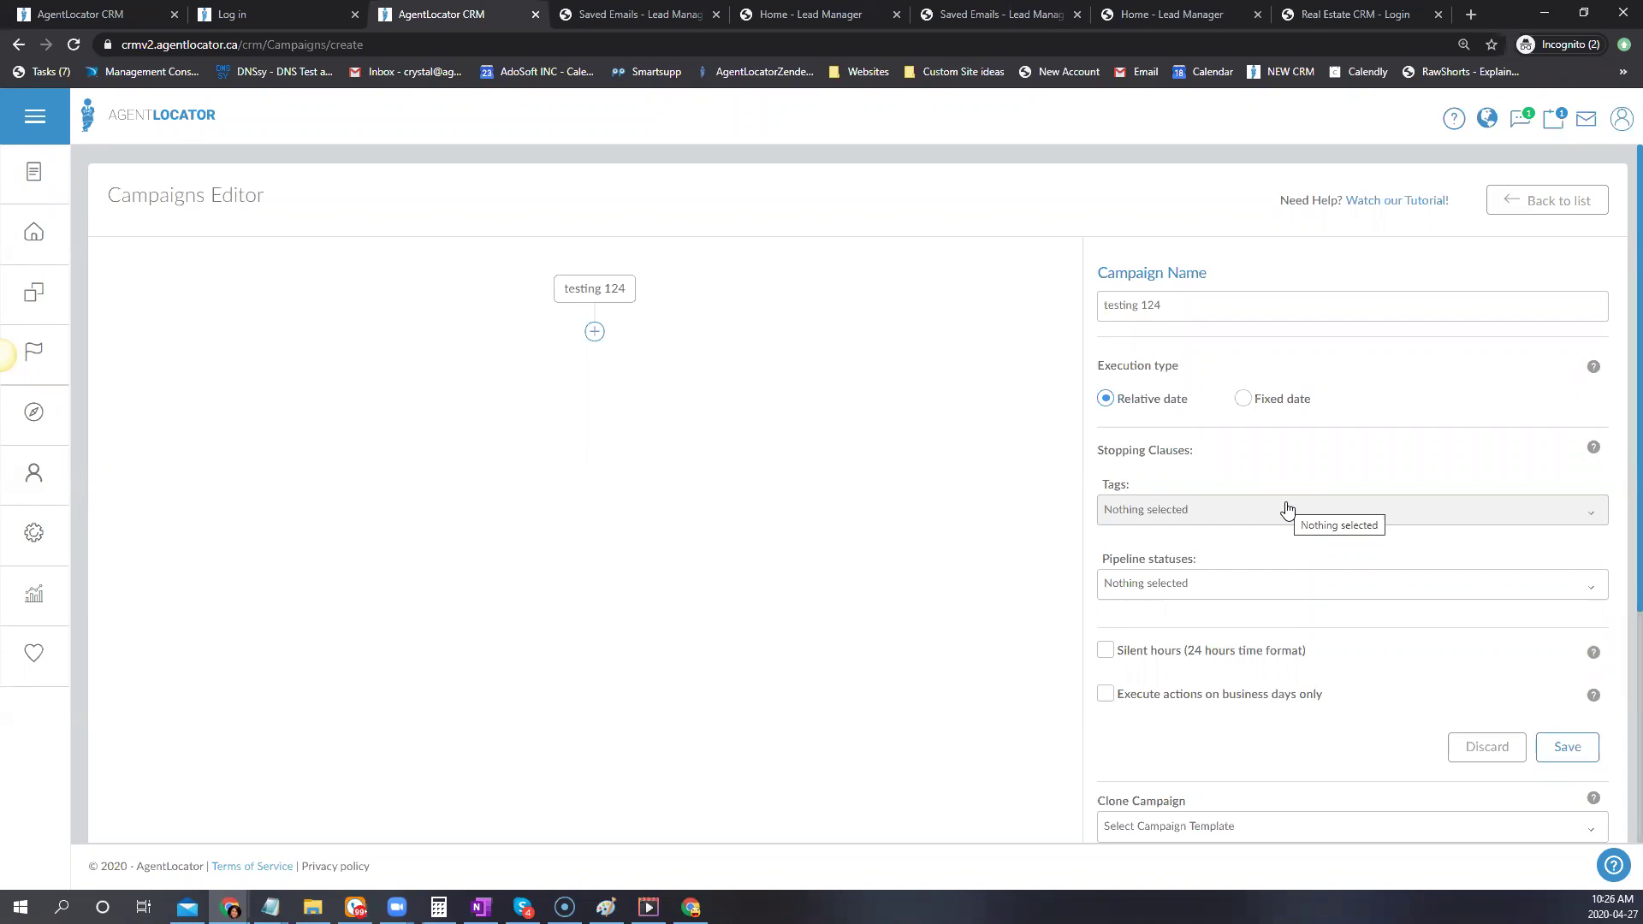
Tick Silent hours (24 hours time format) so start and end times of 10:30 appear
{"action": "scroll", "coordinate": [1324, 300], "scroll_direction": "down", "scroll_amount": 2}
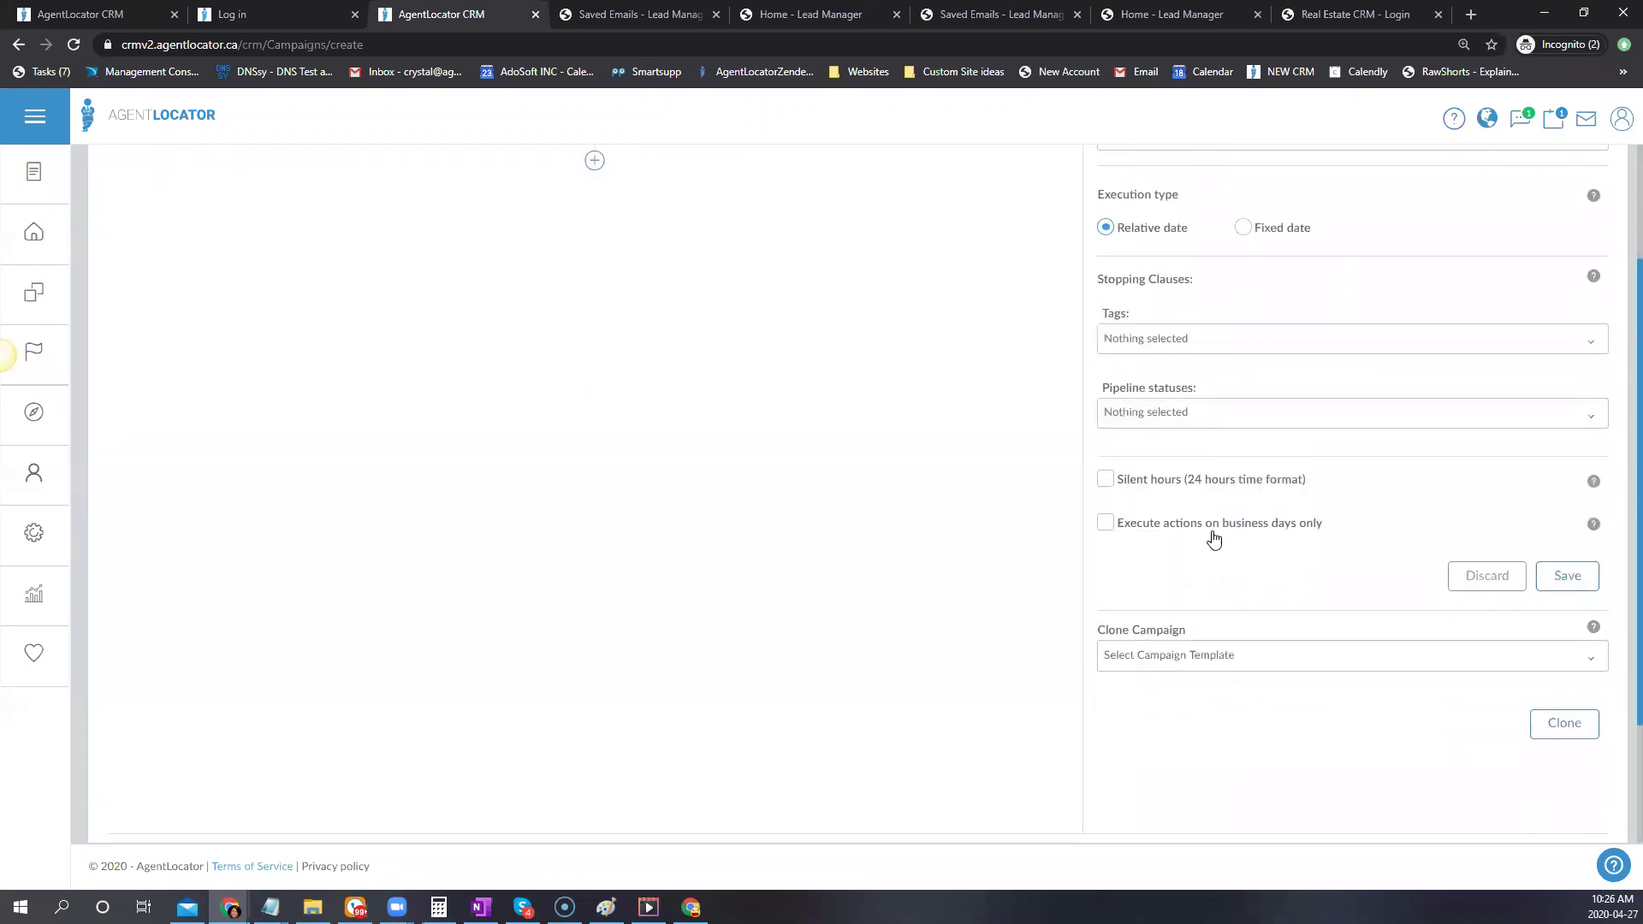
{"action": "left_click", "coordinate": [1221, 481]}
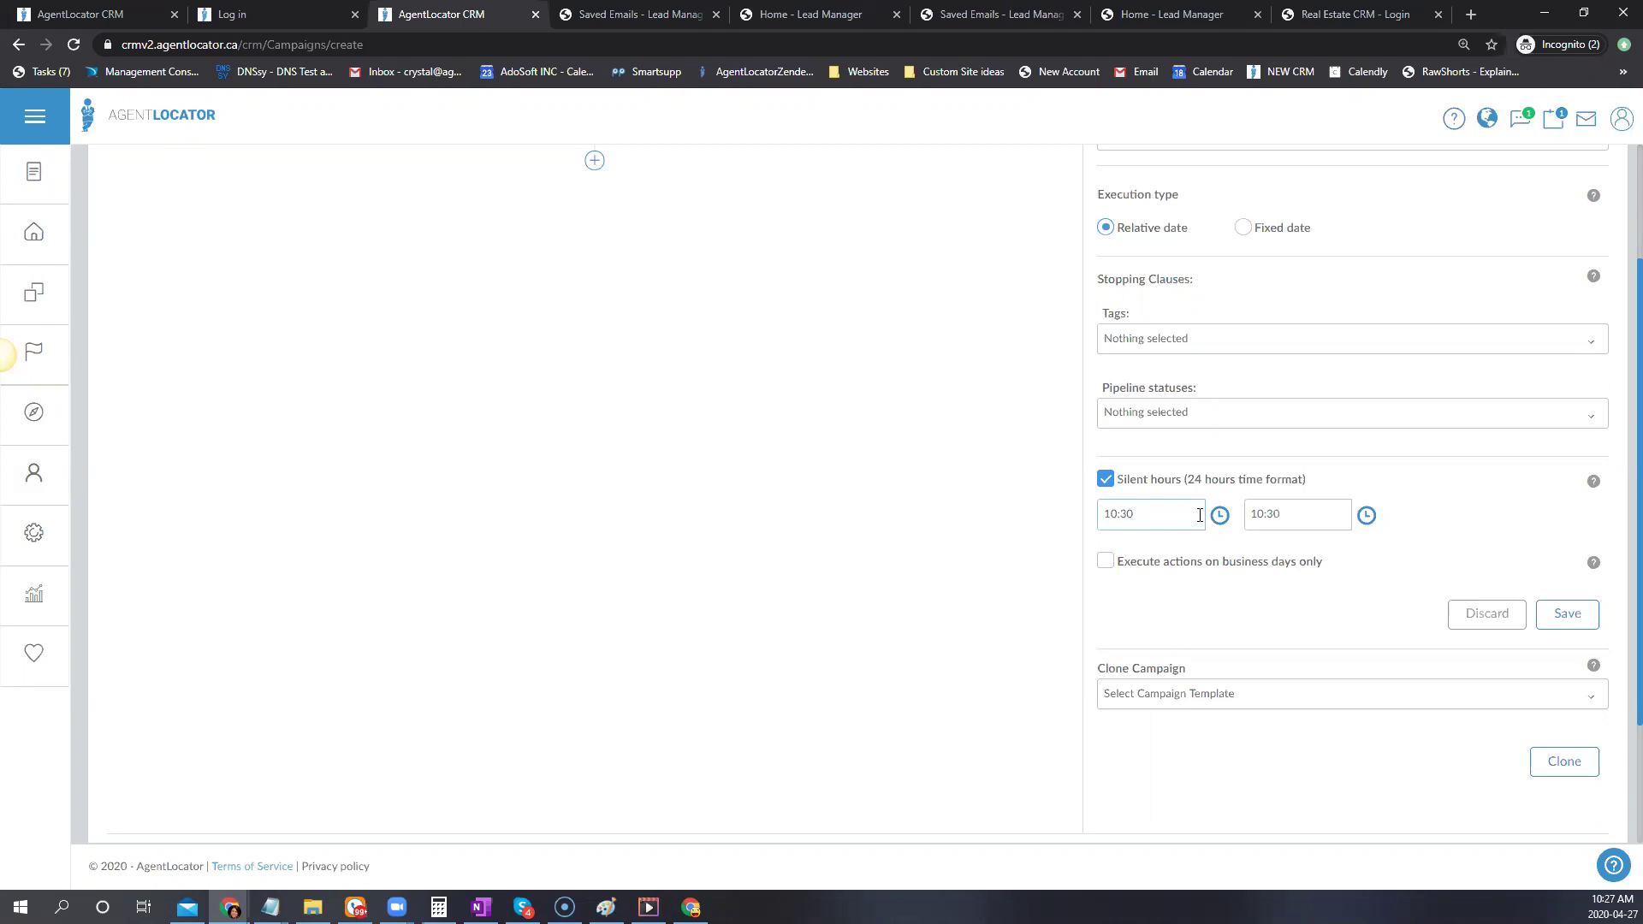
Untick Silent hours, leave business-days-only off, and save the 'testing 124' campaign
{"action": "left_click", "coordinate": [1169, 522]}
{"action": "left_click", "coordinate": [1109, 567]}
{"action": "left_click", "coordinate": [1105, 560]}
{"action": "left_click", "coordinate": [1106, 480]}
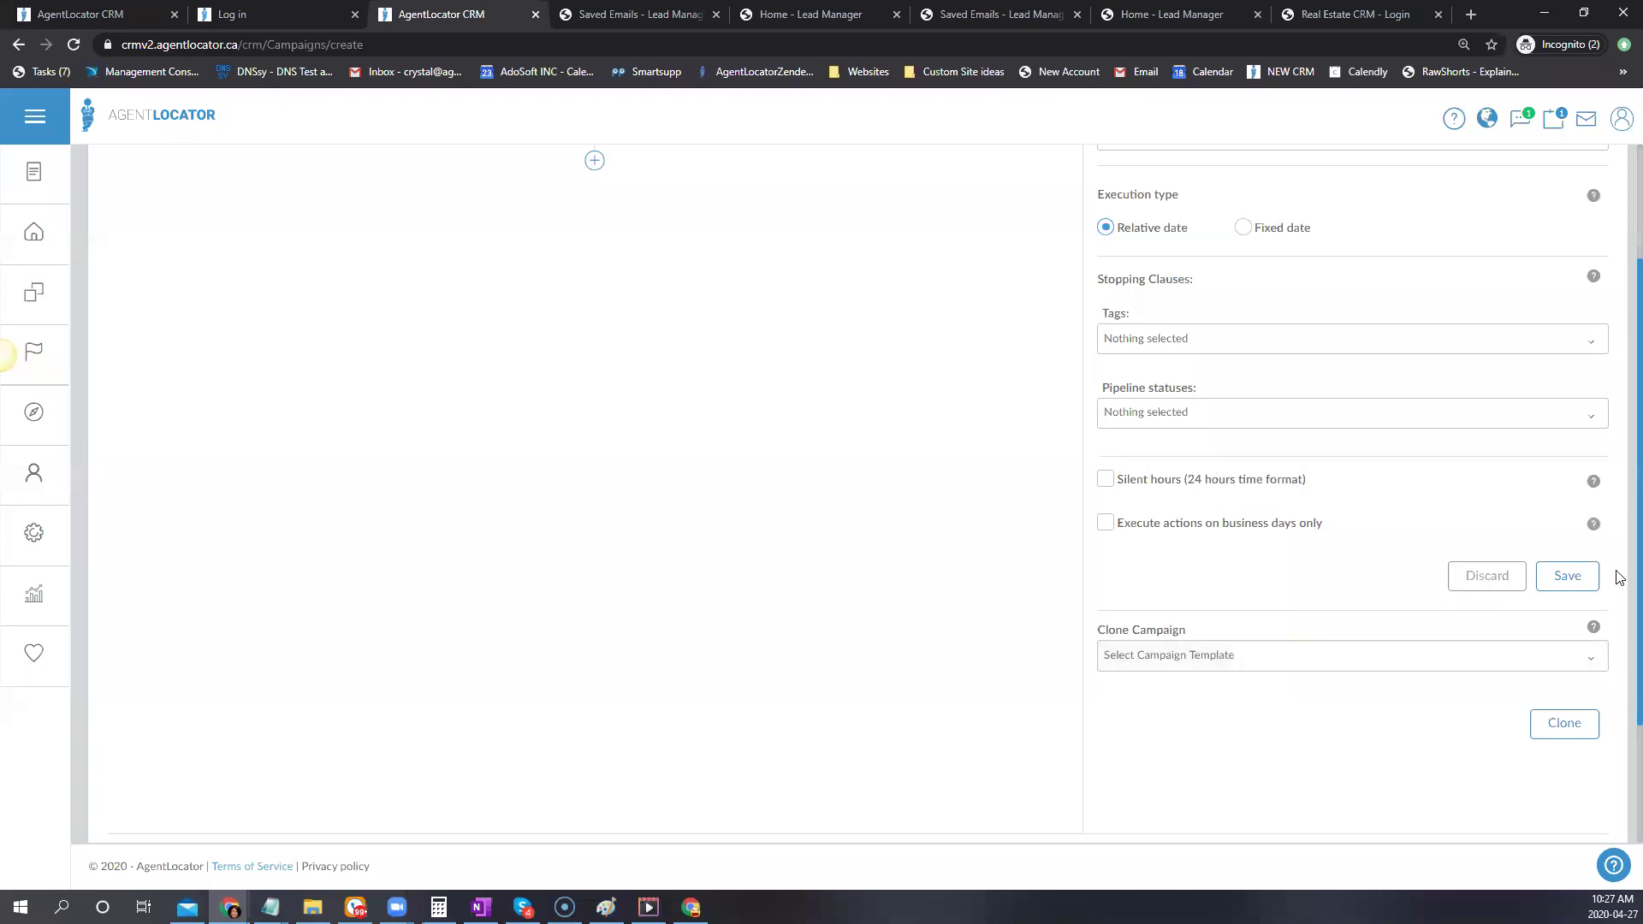
{"action": "left_click", "coordinate": [1567, 577]}
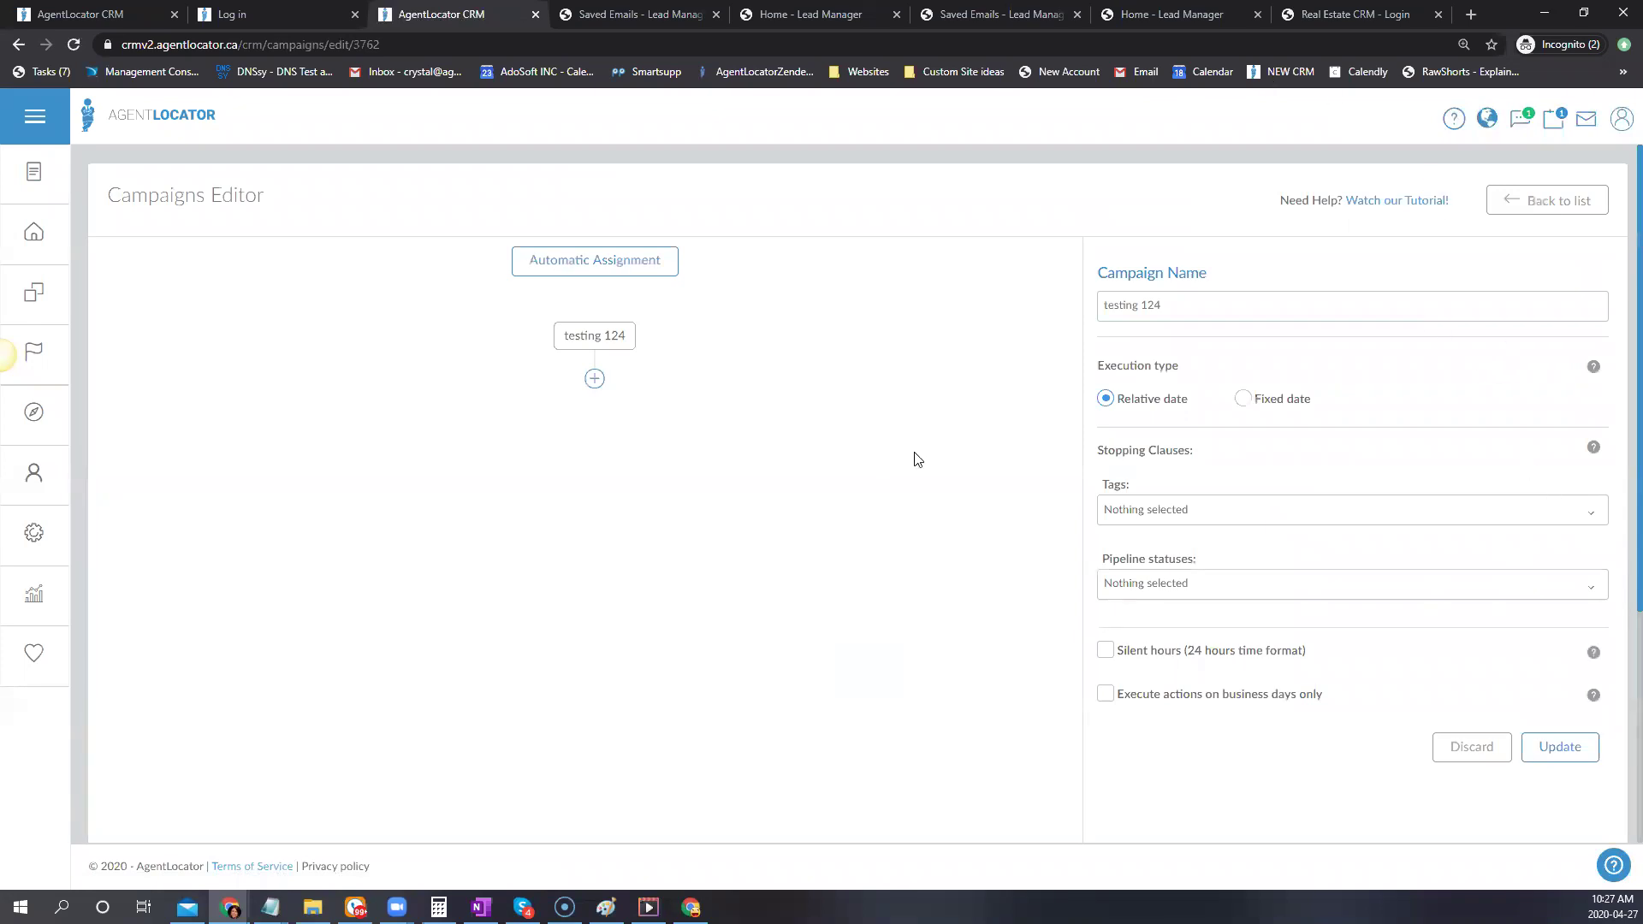
Add an SMS action after 'testing 124' using the 'Demo Requested - Not held yet / missed' template
{"action": "left_click", "coordinate": [595, 380]}
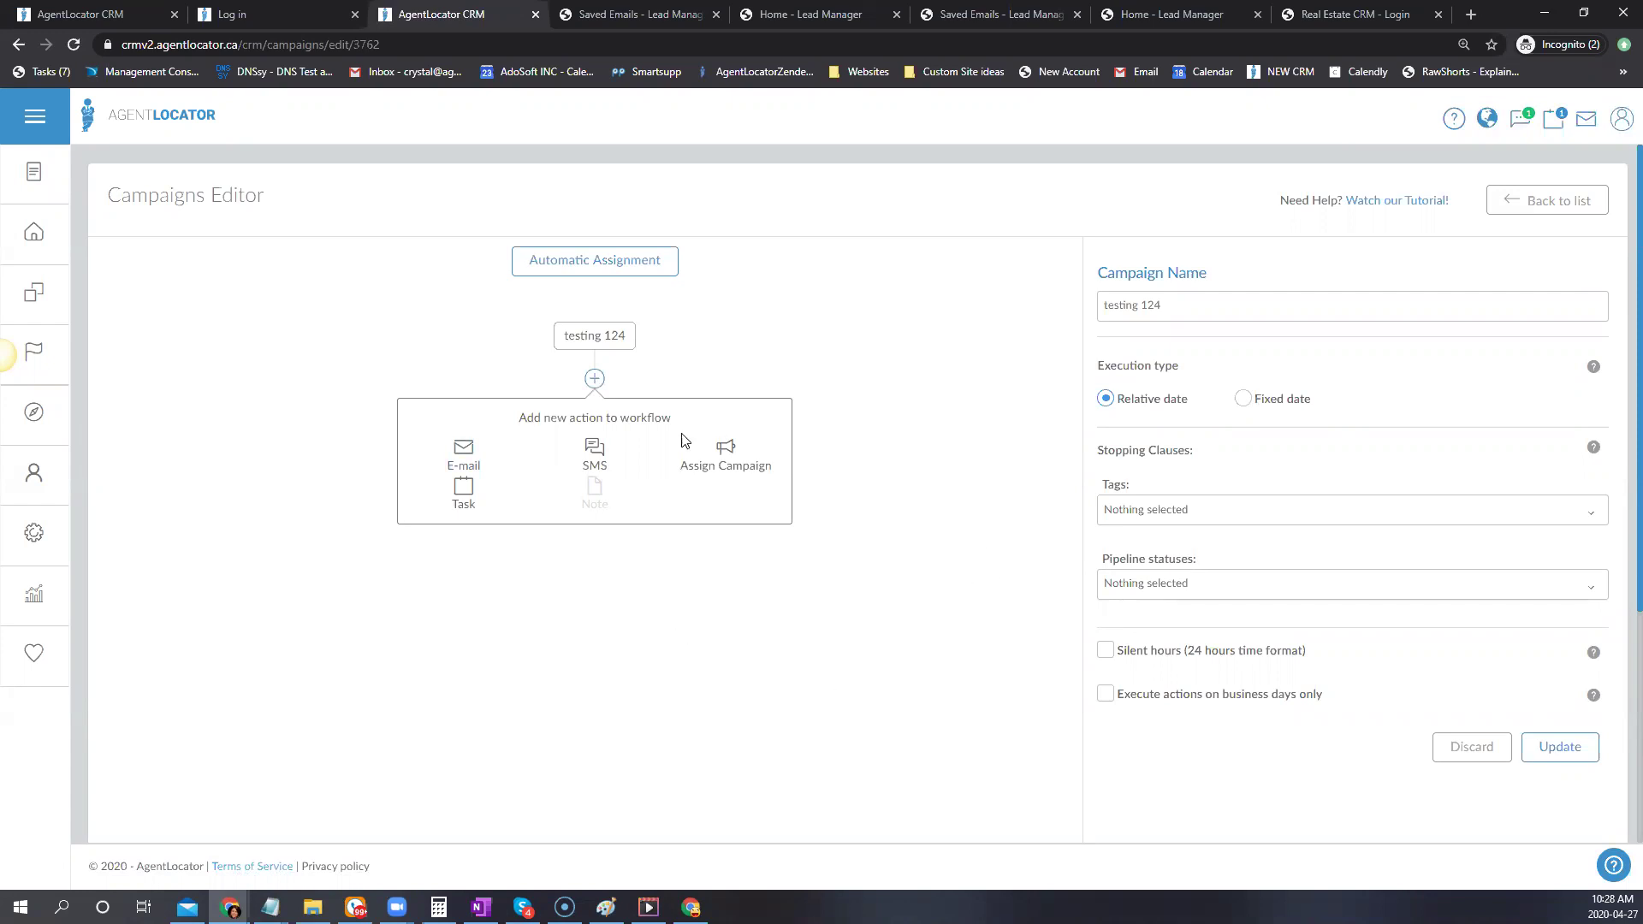
{"action": "left_click", "coordinate": [594, 452]}
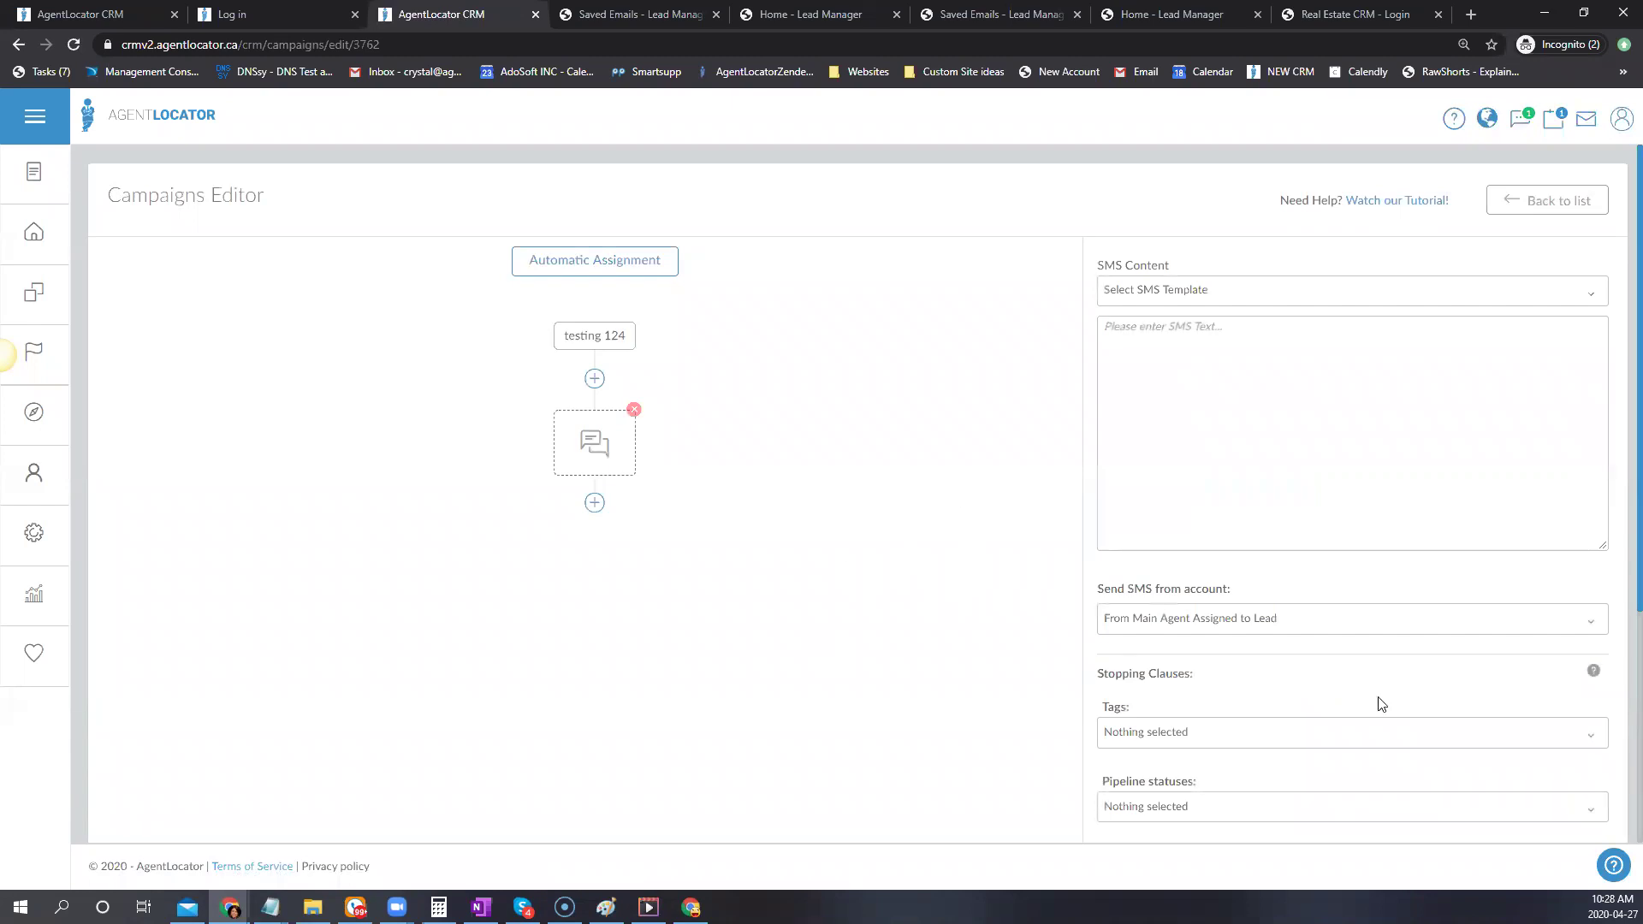
{"action": "left_click", "coordinate": [1202, 296]}
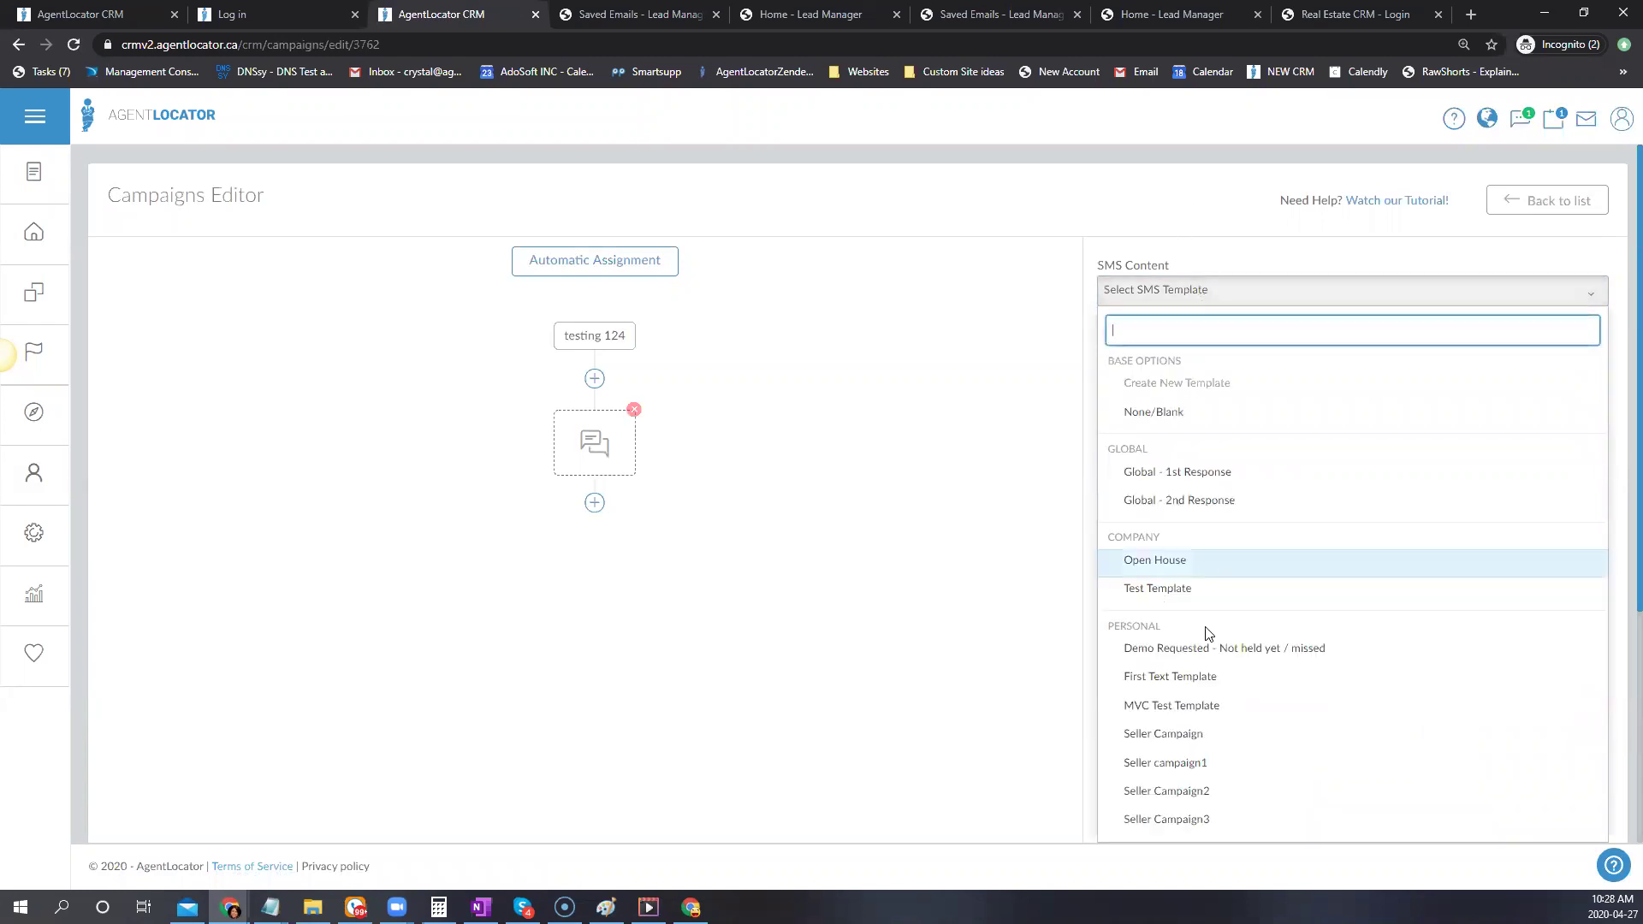
{"action": "left_click", "coordinate": [1179, 484]}
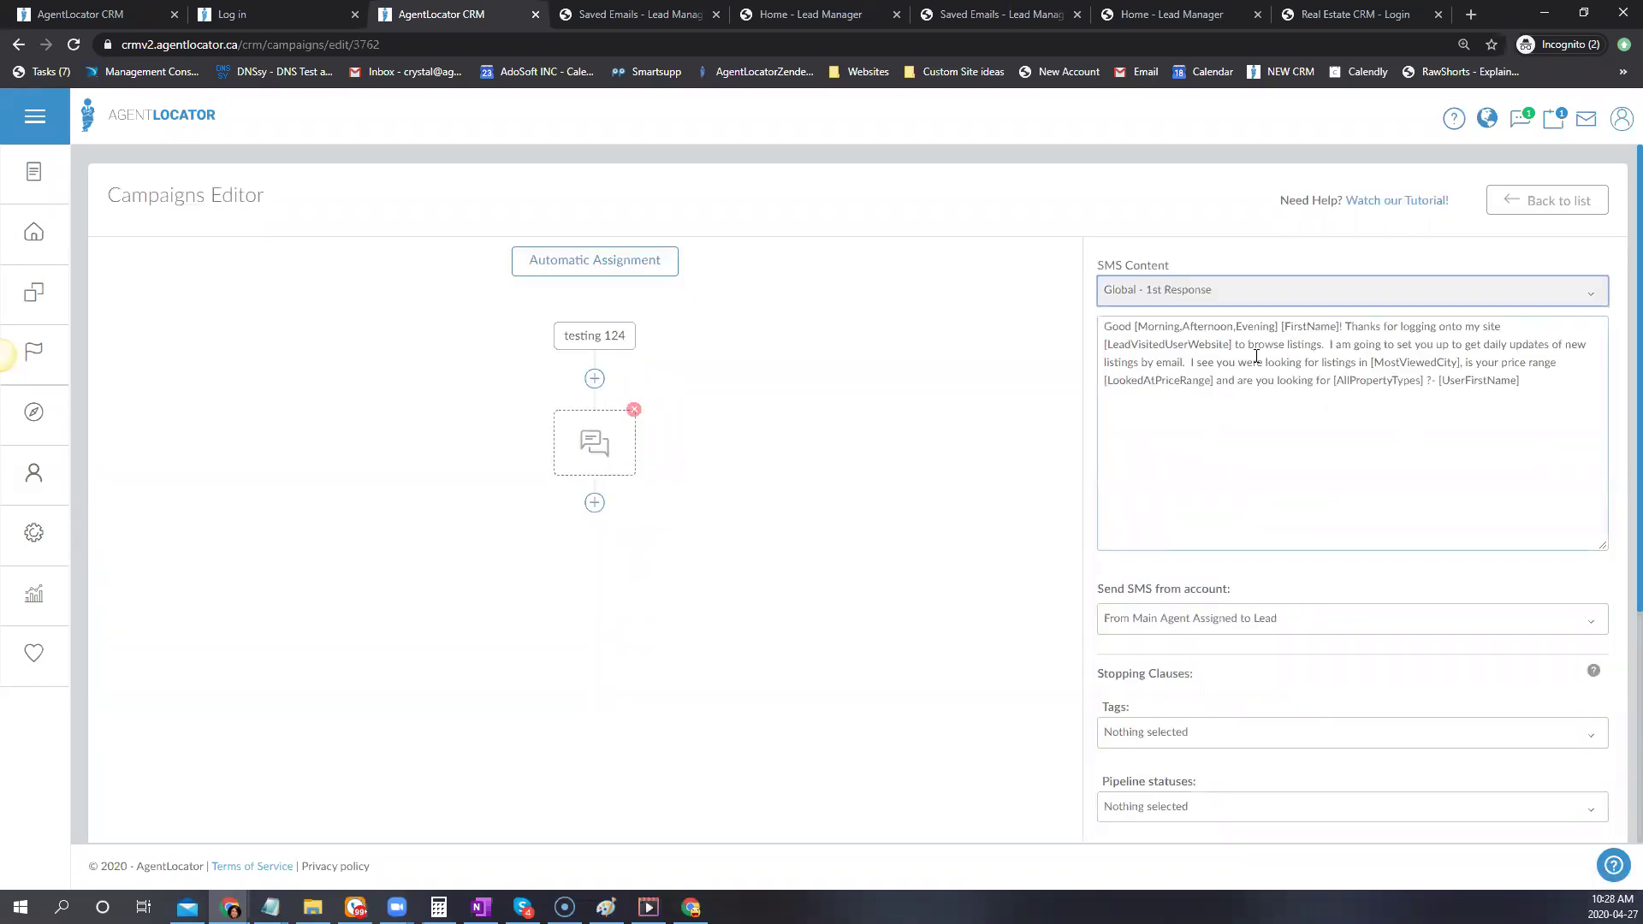
{"action": "left_click", "coordinate": [1227, 287]}
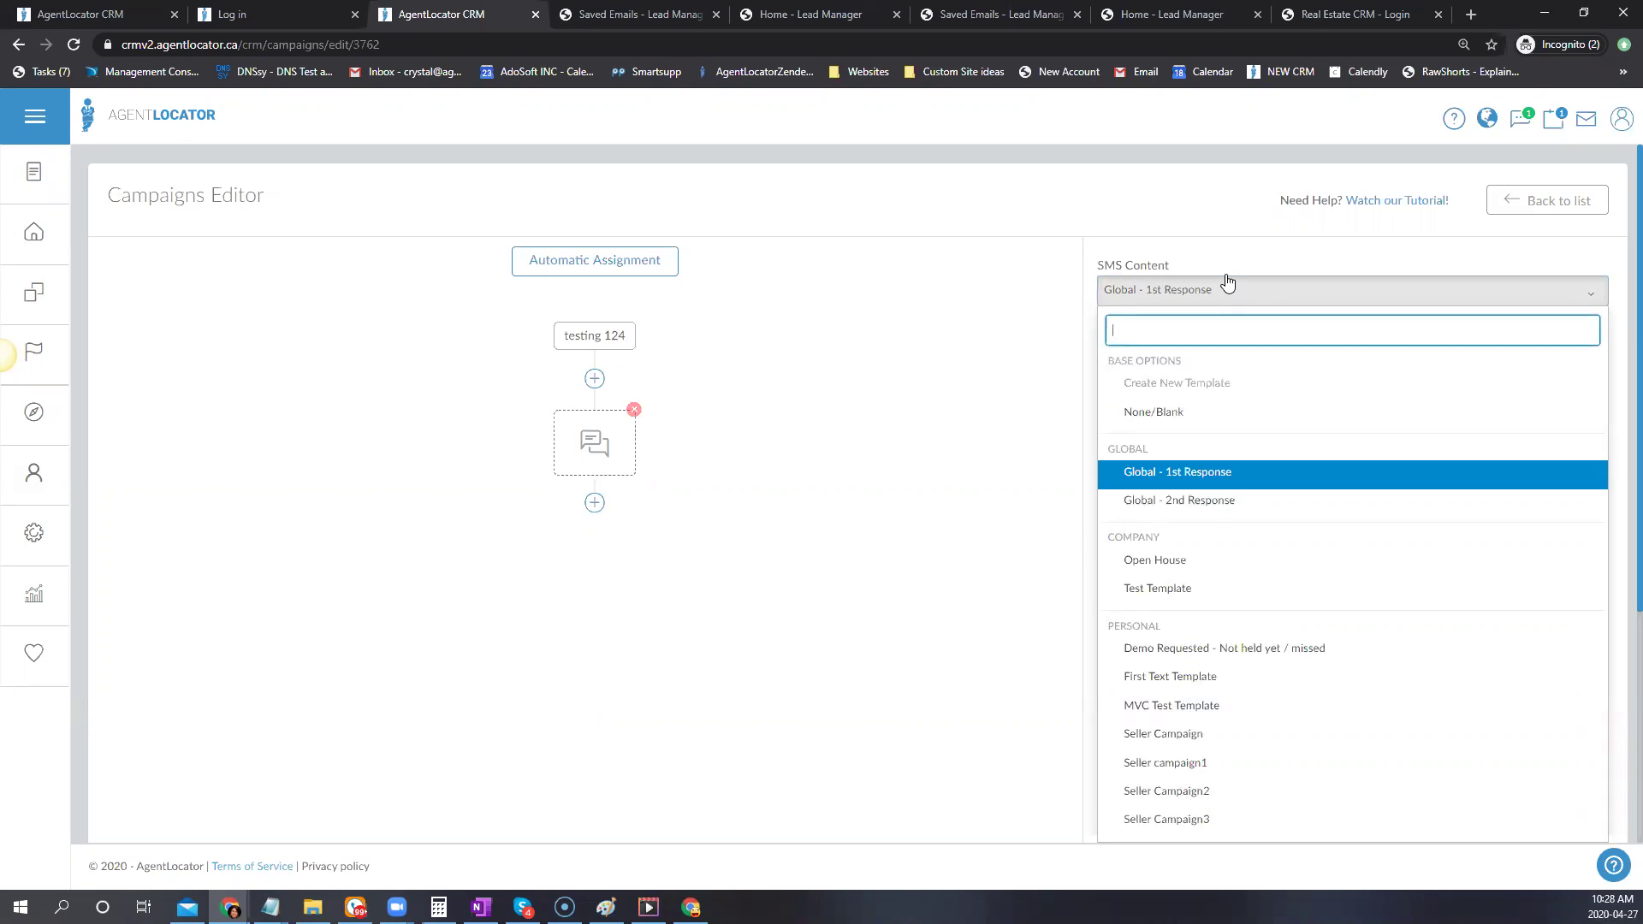
{"action": "scroll", "coordinate": [1342, 559], "scroll_direction": "down", "scroll_amount": 1}
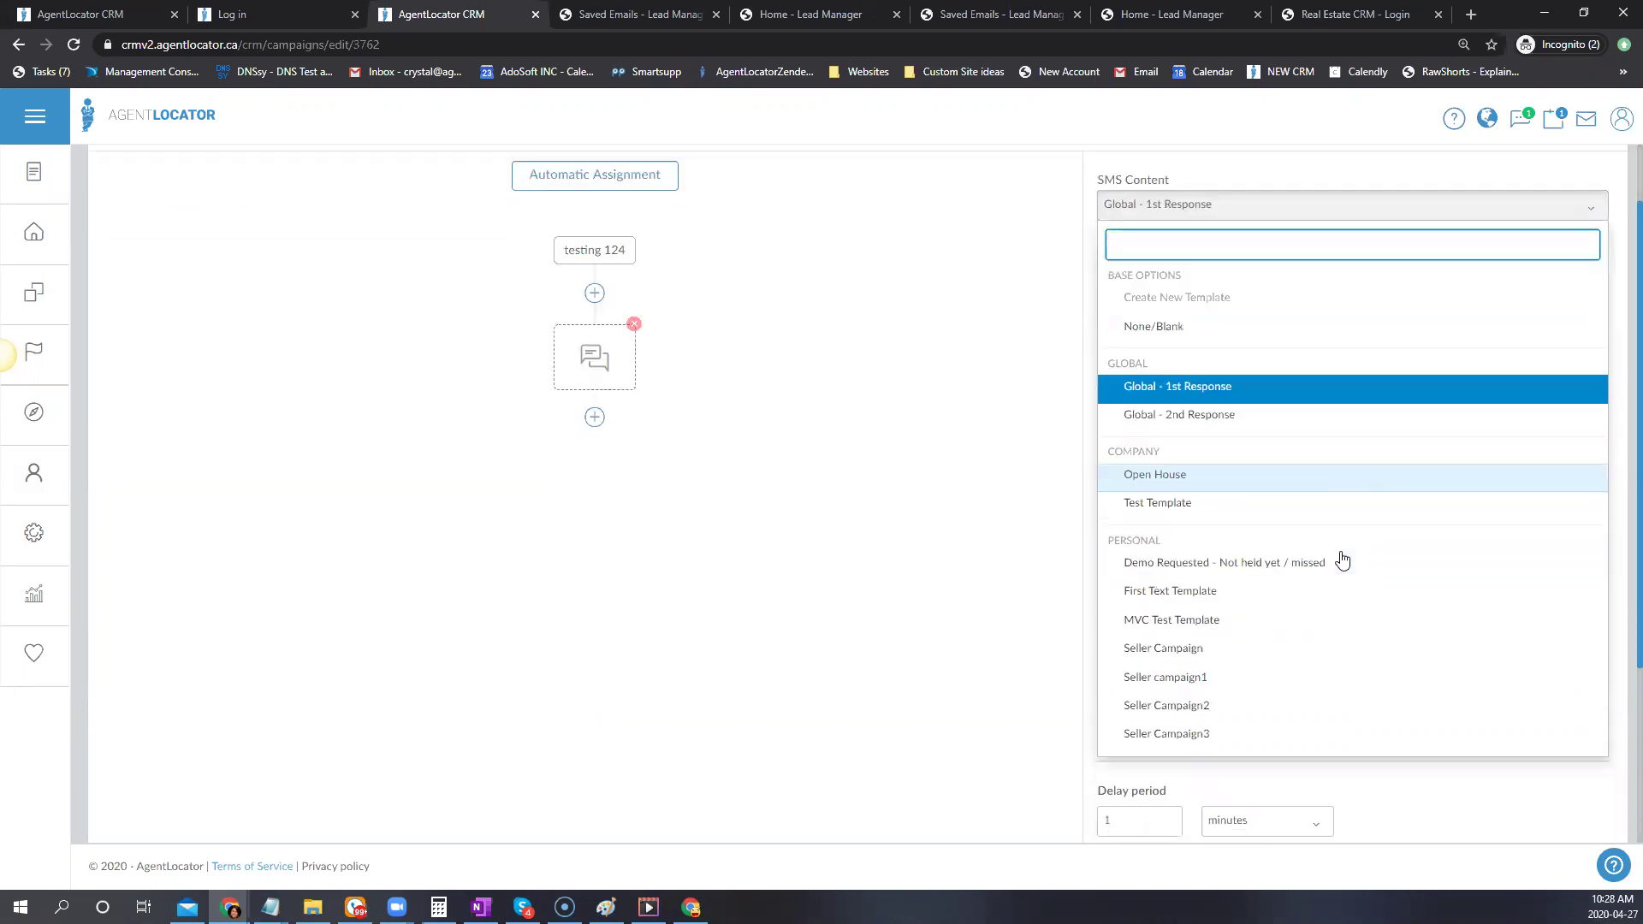
{"action": "left_click", "coordinate": [1281, 563]}
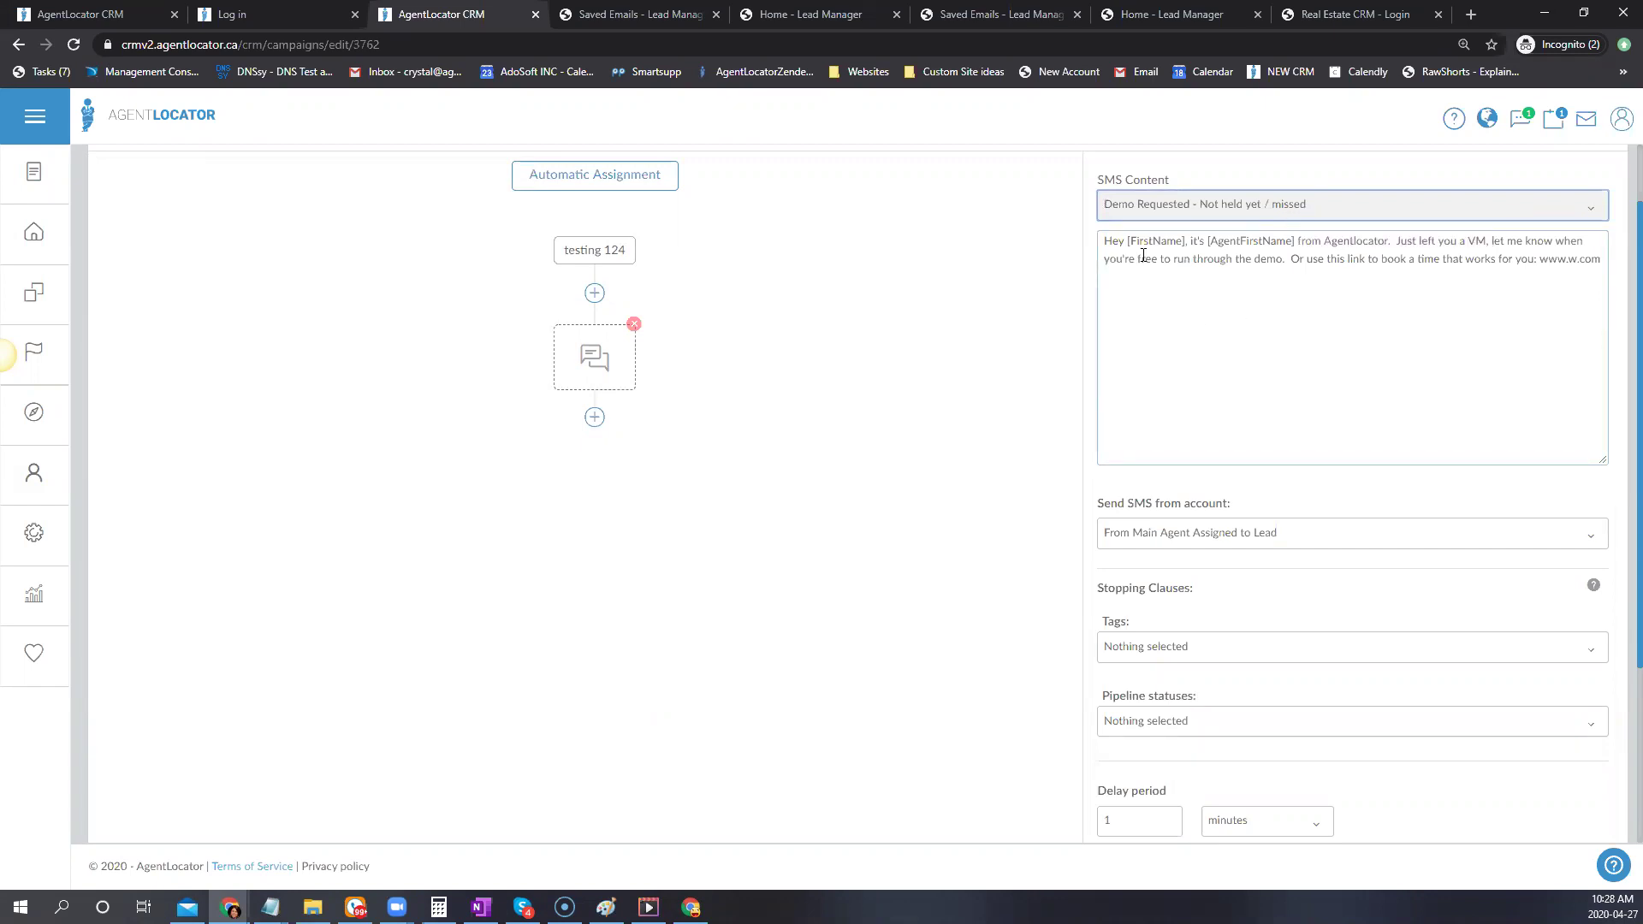
Keep the SMS sender as 'From Main Agent Assigned to Lead'
{"action": "left_click", "coordinate": [1436, 260]}
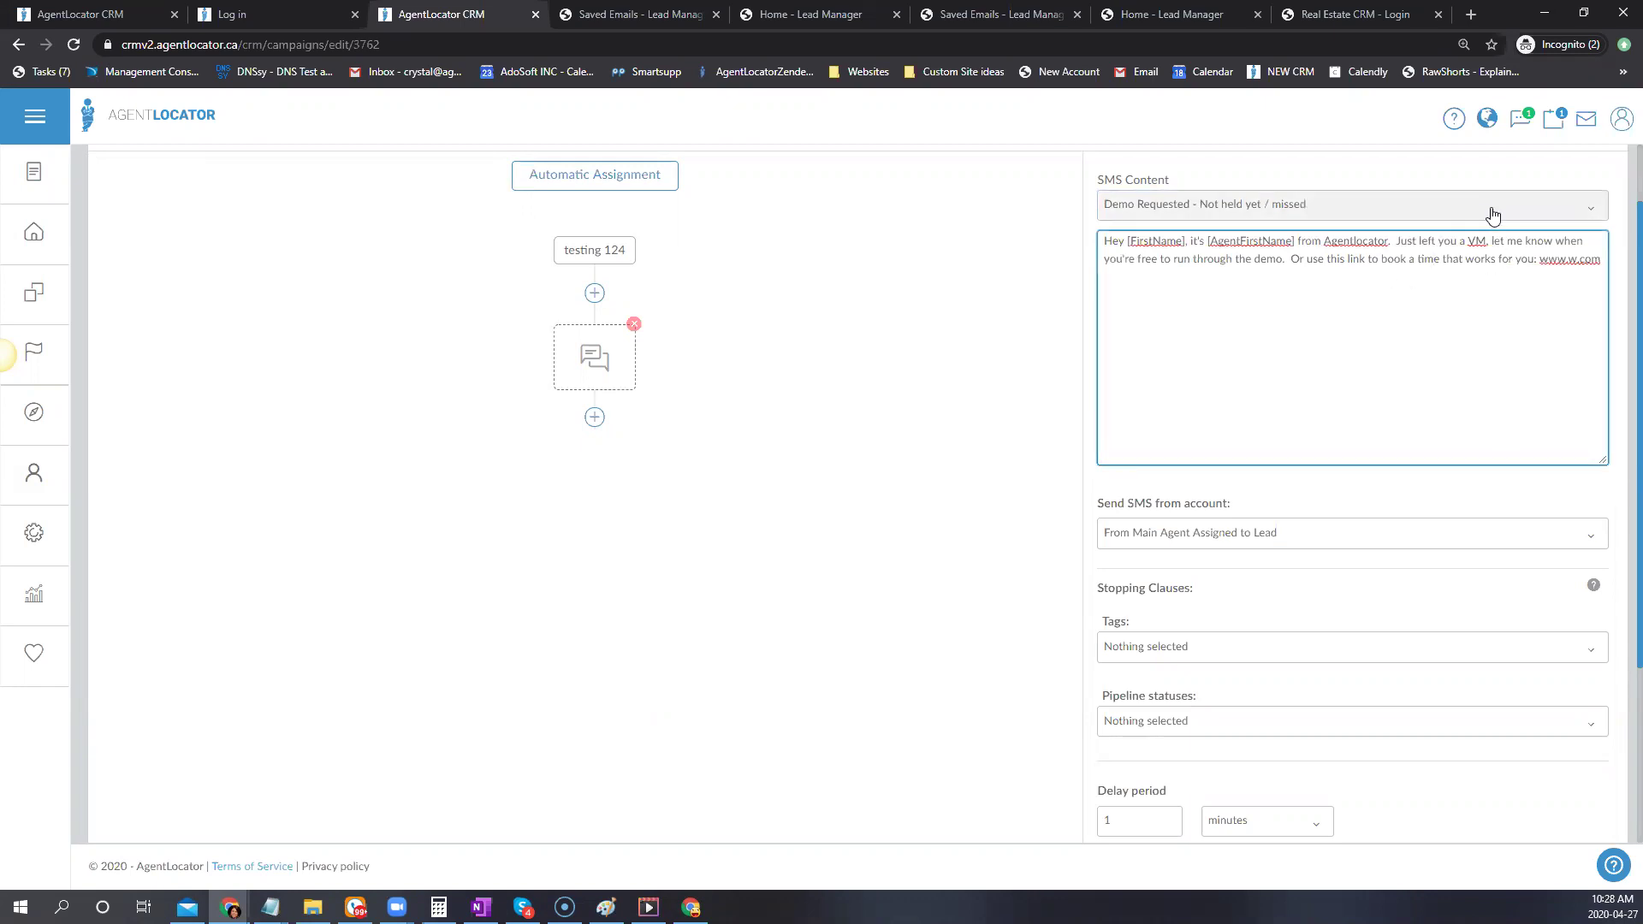
{"action": "left_click", "coordinate": [1379, 261]}
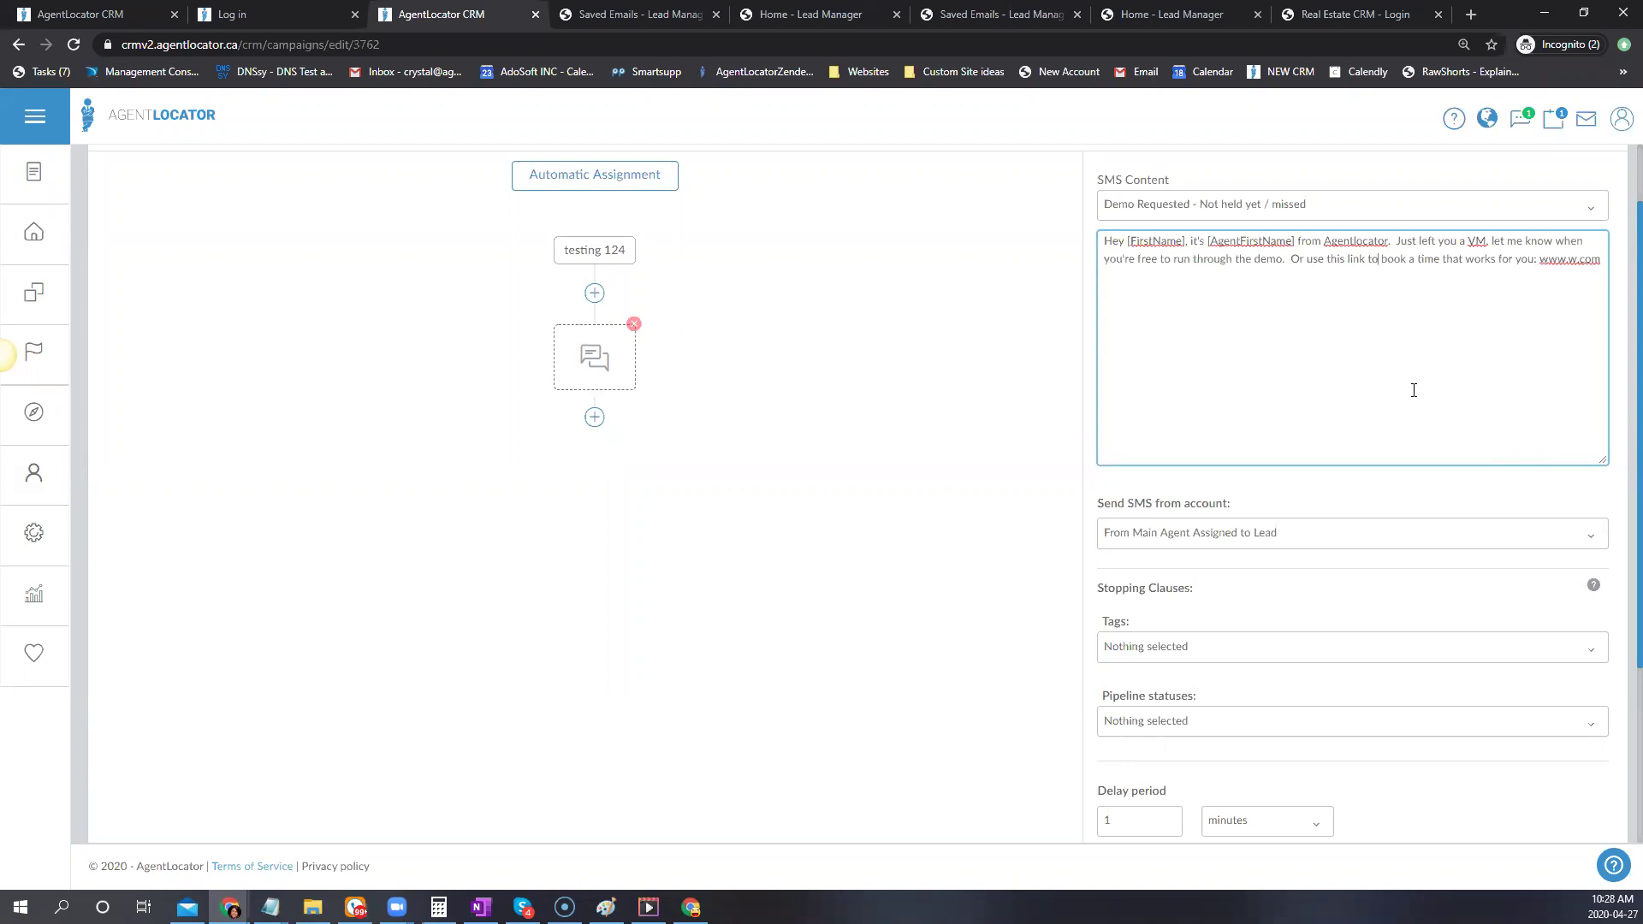
{"action": "scroll", "coordinate": [1412, 388], "scroll_direction": "down", "scroll_amount": 1}
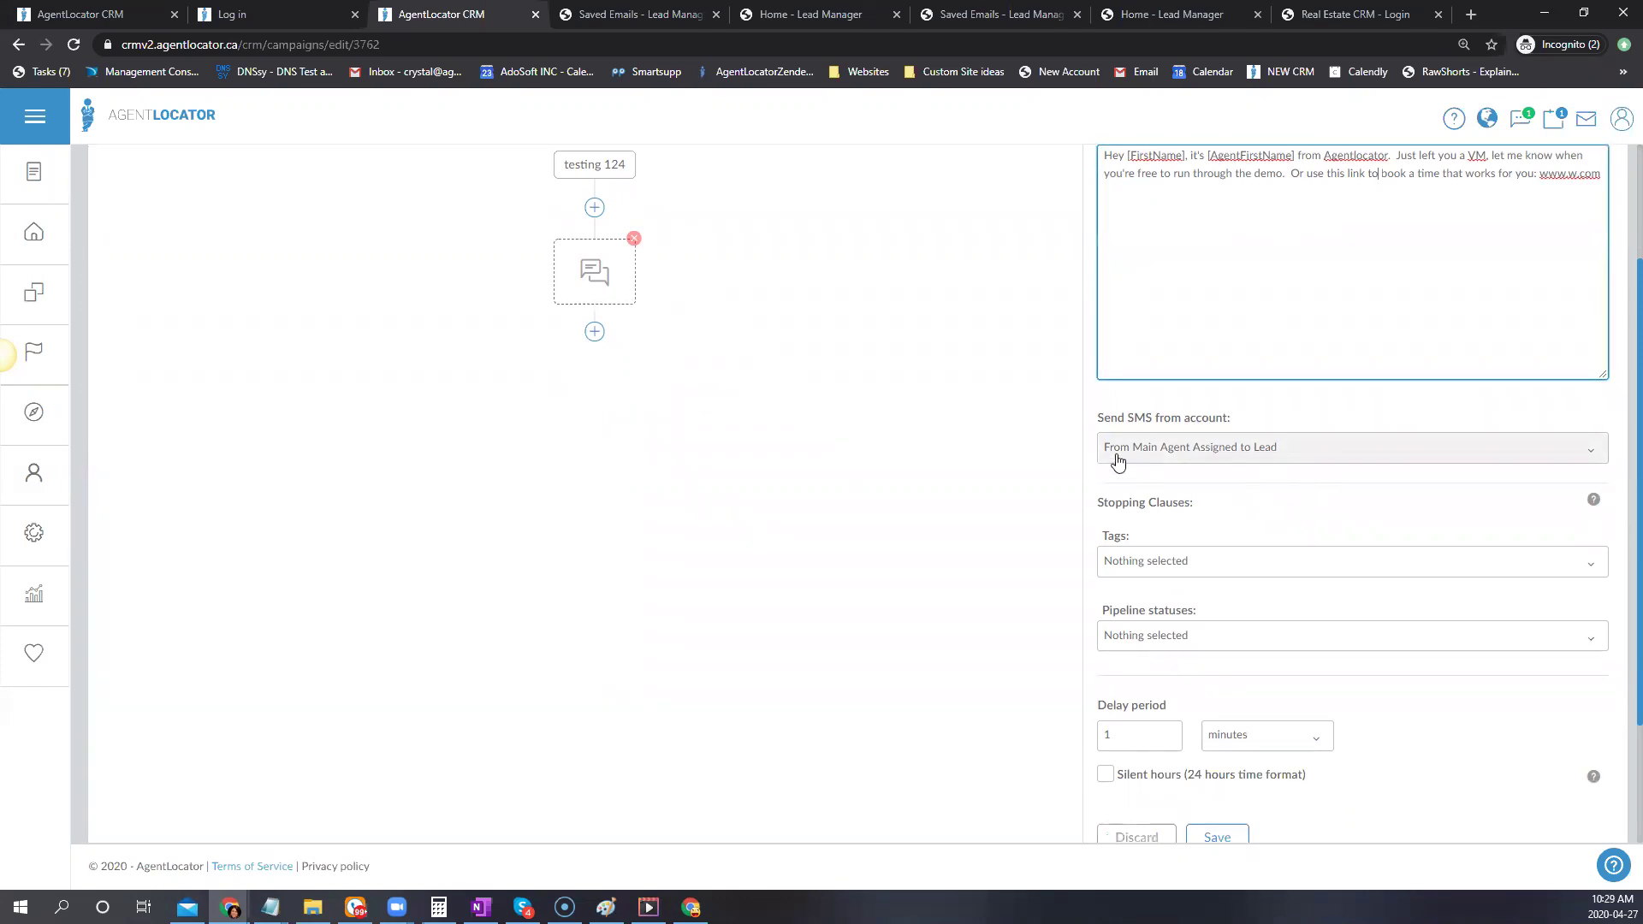
{"action": "left_click", "coordinate": [1155, 456]}
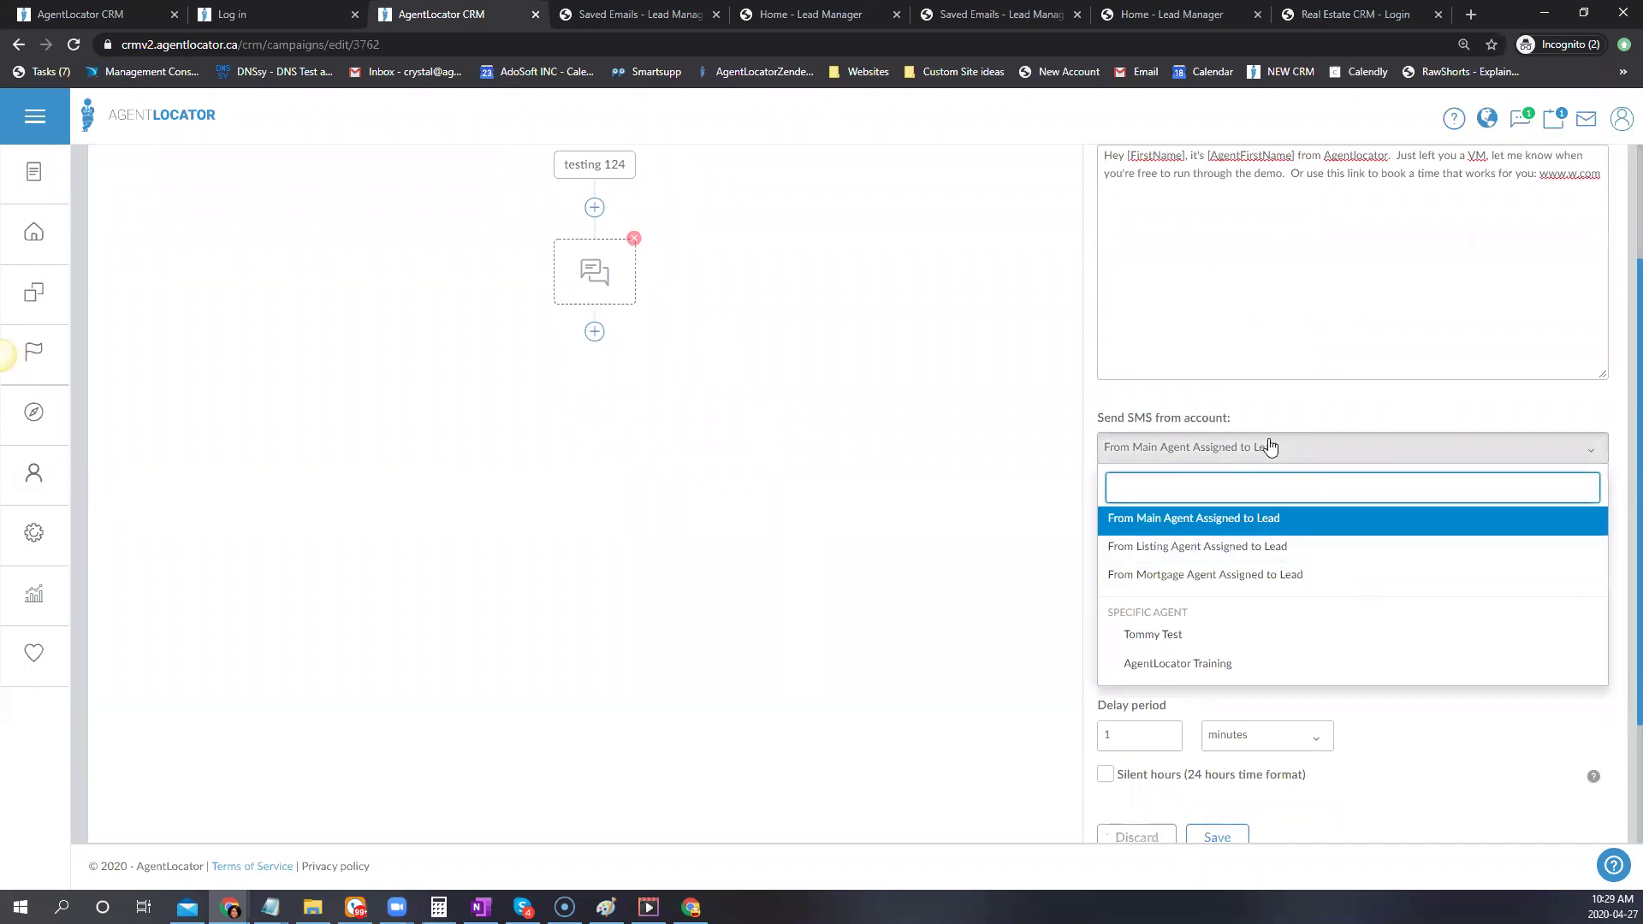
{"action": "left_click", "coordinate": [1309, 267]}
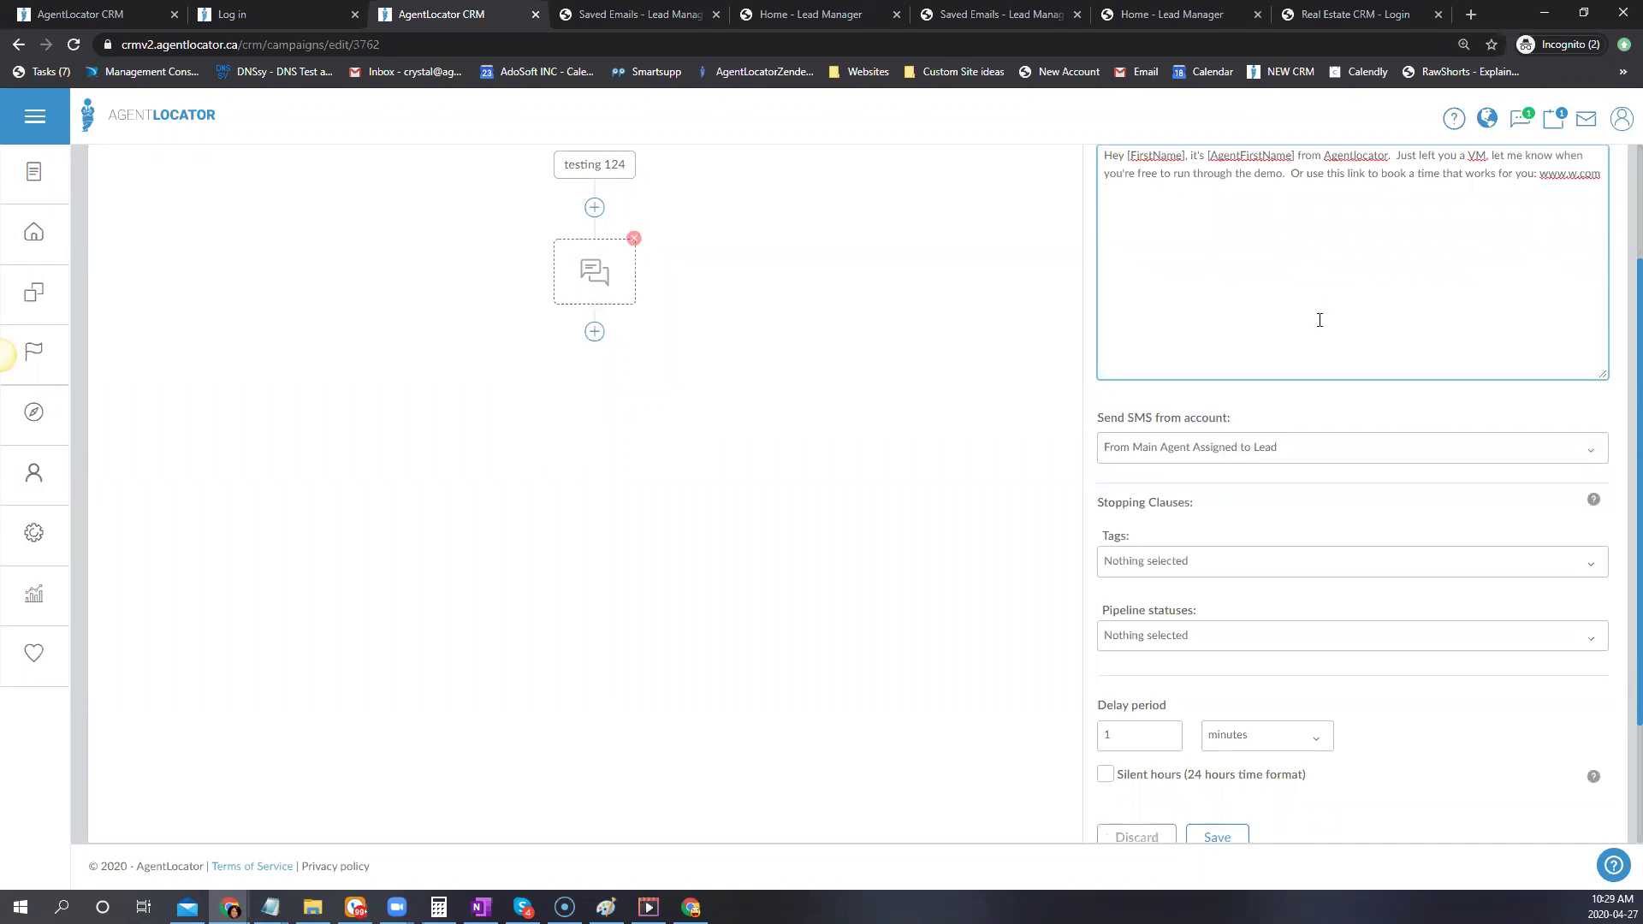
Stop the SMS for leads in the Made contact and Set meeting pipeline statuses
{"action": "scroll", "coordinate": [1320, 320], "scroll_direction": "down", "scroll_amount": 1}
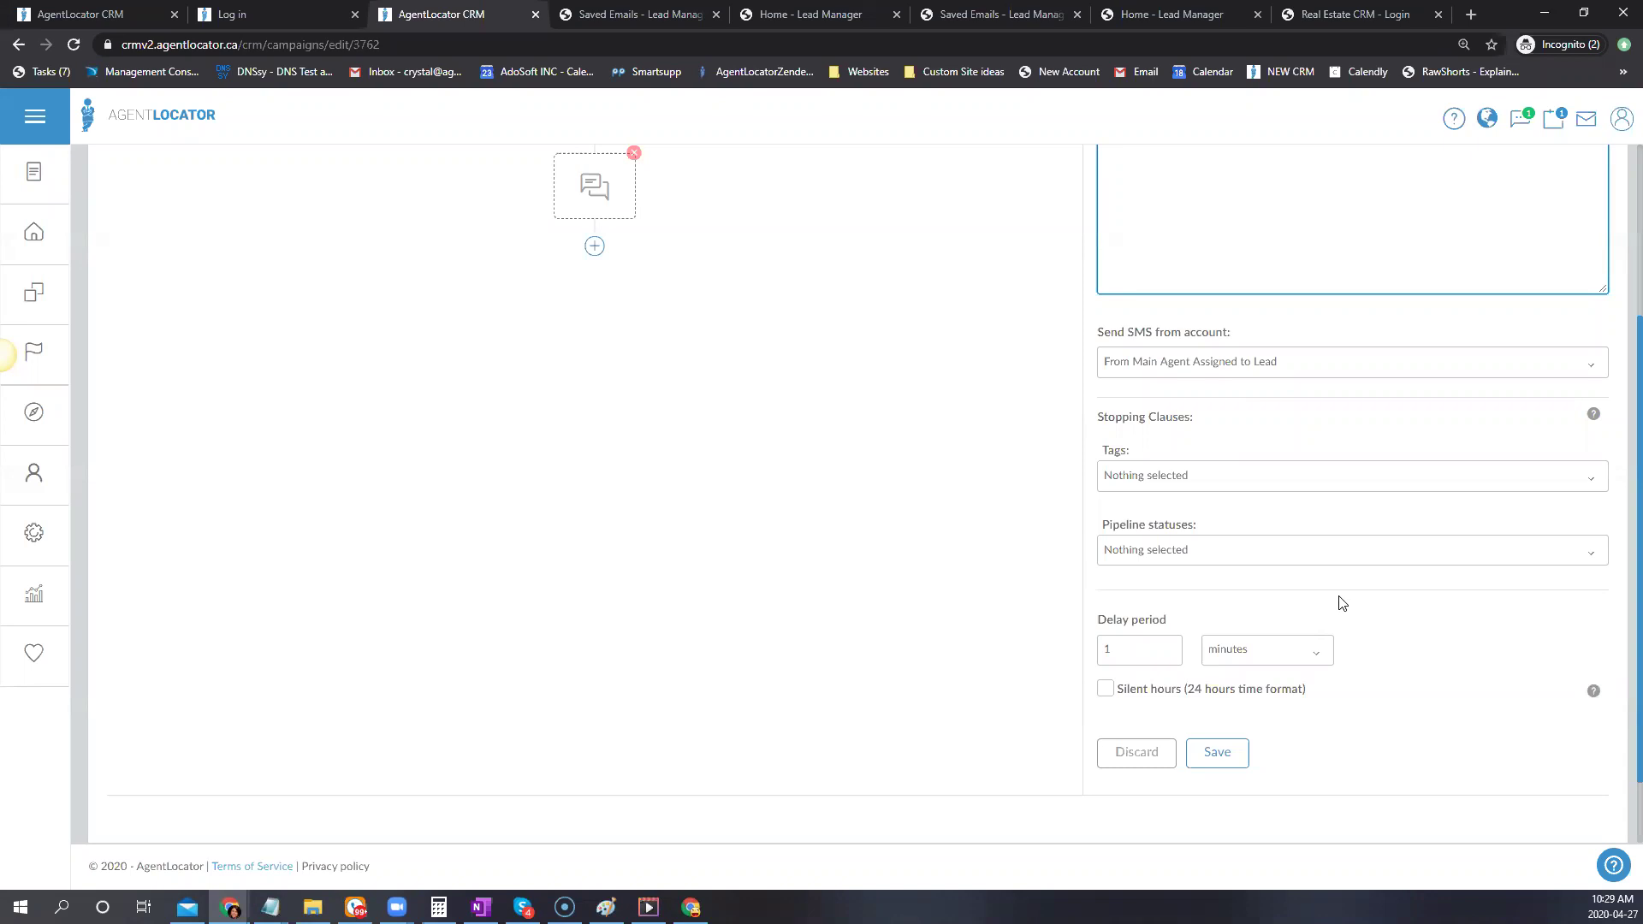
{"action": "scroll", "coordinate": [1230, 277], "scroll_direction": "up", "scroll_amount": 2}
{"action": "scroll", "coordinate": [1230, 279], "scroll_direction": "up", "scroll_amount": 1}
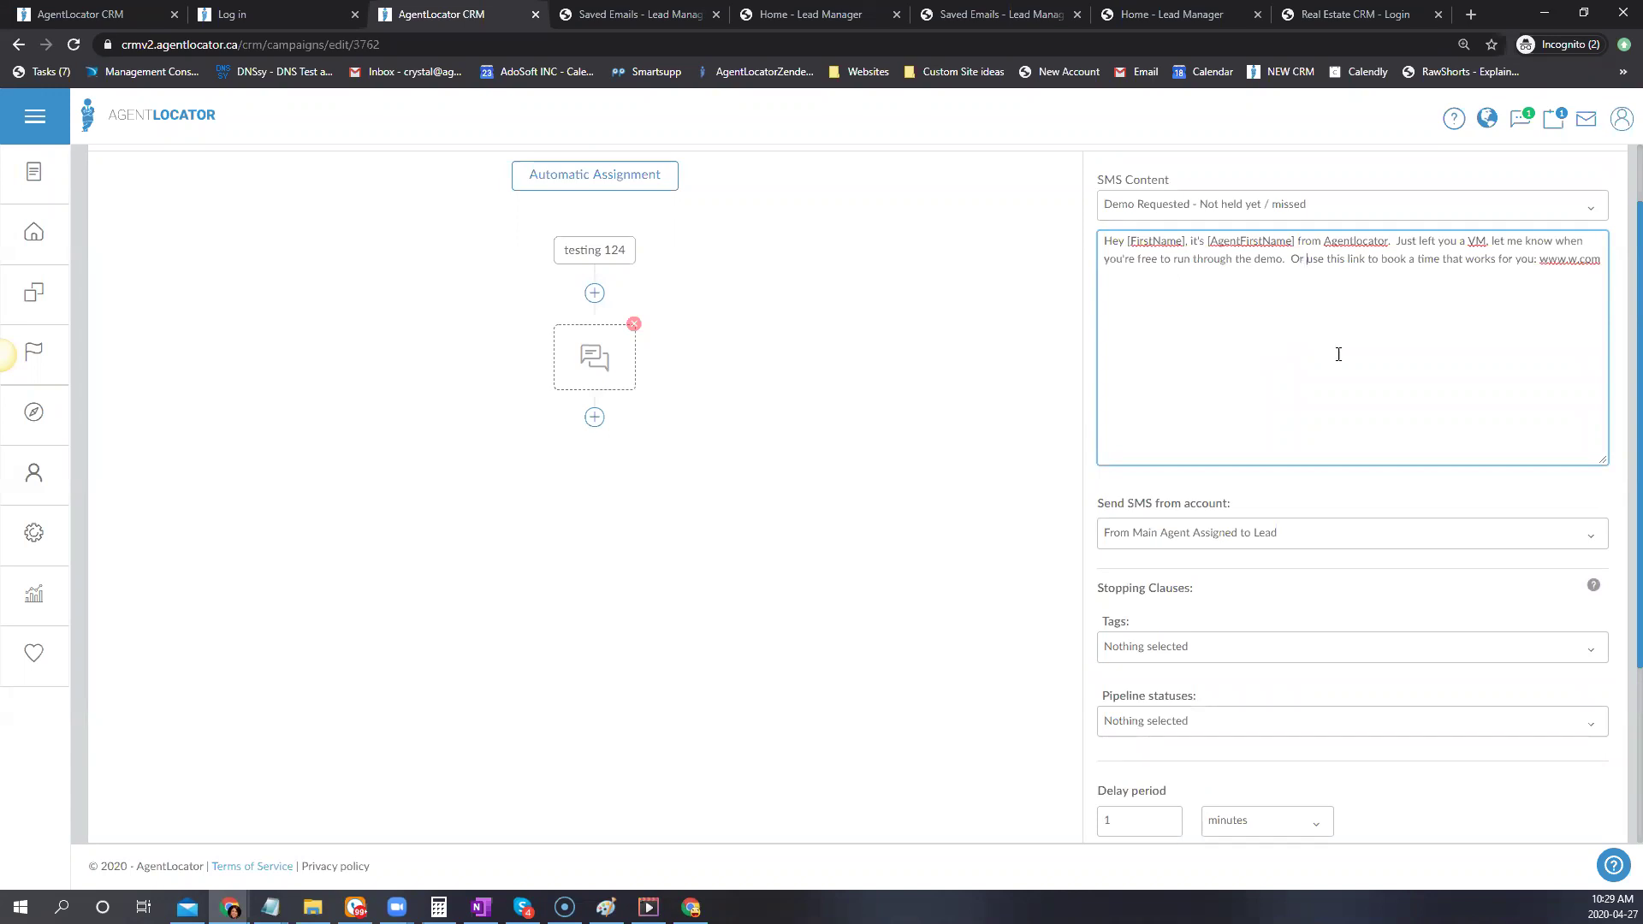
{"action": "scroll", "coordinate": [1336, 334], "scroll_direction": "down", "scroll_amount": 1}
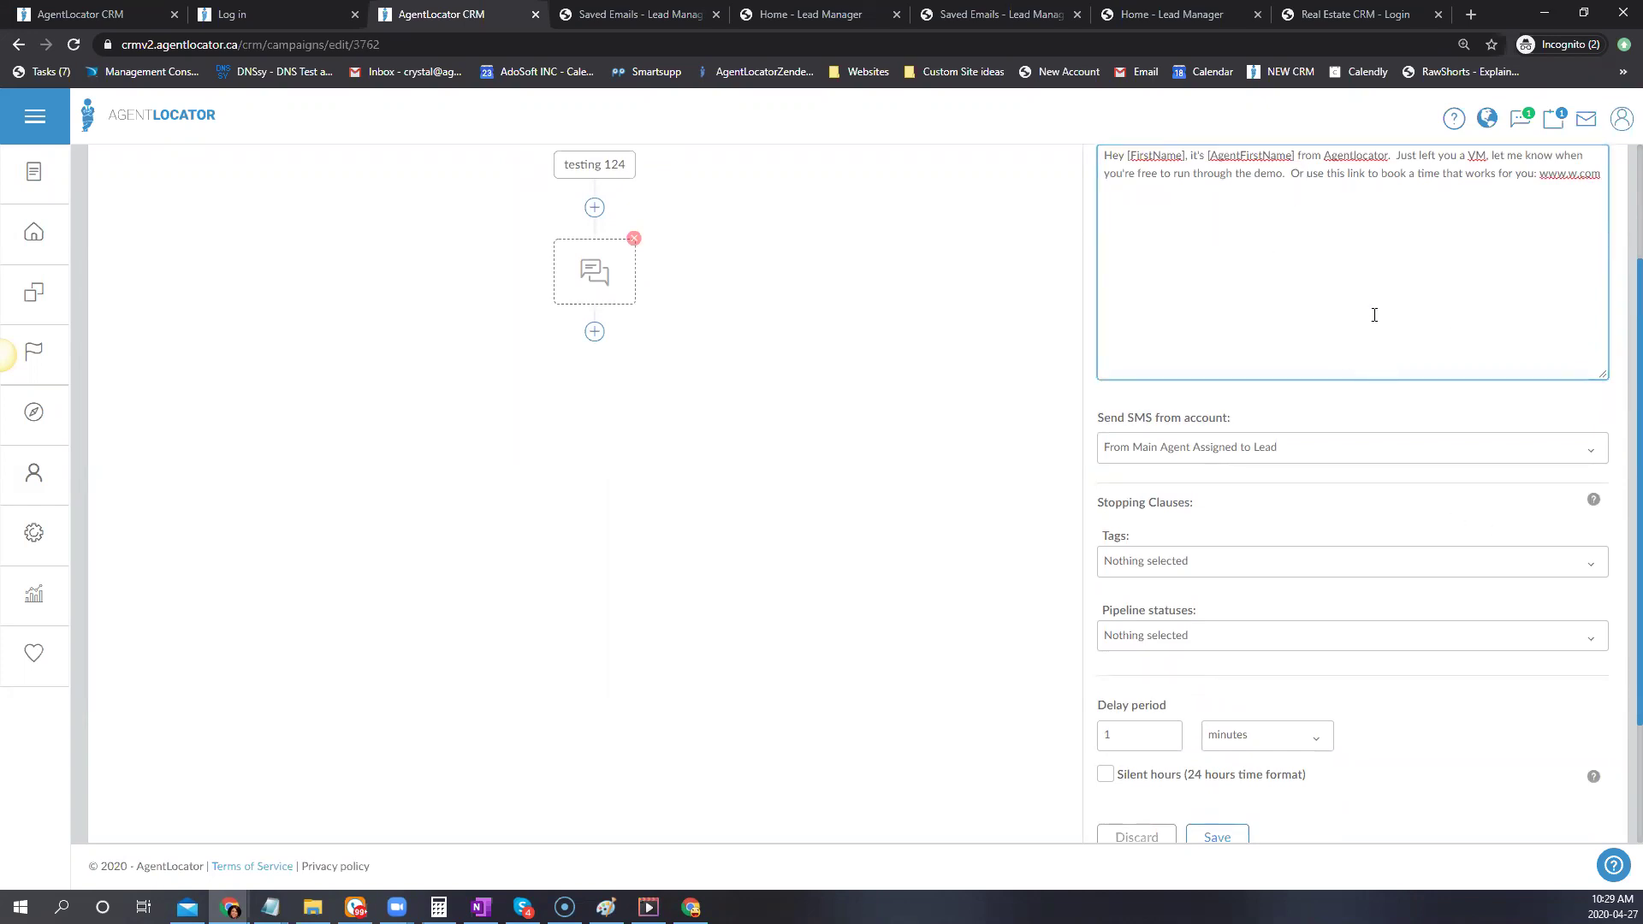
{"action": "left_click", "coordinate": [1167, 635]}
{"action": "left_click", "coordinate": [1181, 427]}
{"action": "left_click", "coordinate": [1135, 455]}
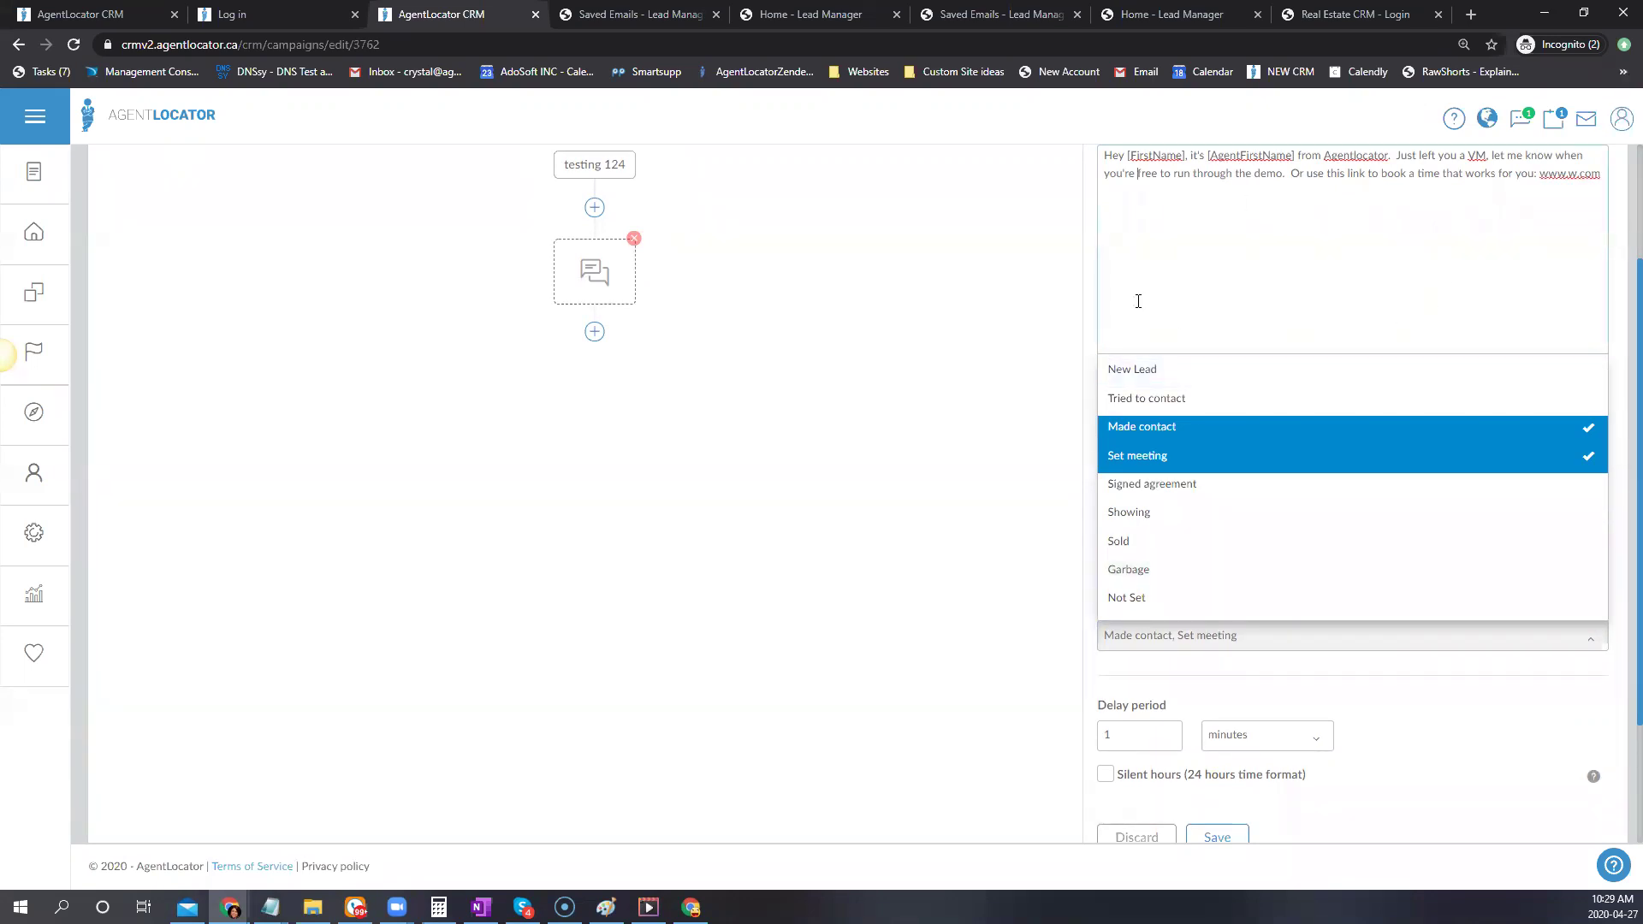
{"action": "left_click", "coordinate": [1137, 301]}
Set the SMS delay period to 5 minutes and save the step
{"action": "scroll", "coordinate": [1499, 450], "scroll_direction": "down", "scroll_amount": 1}
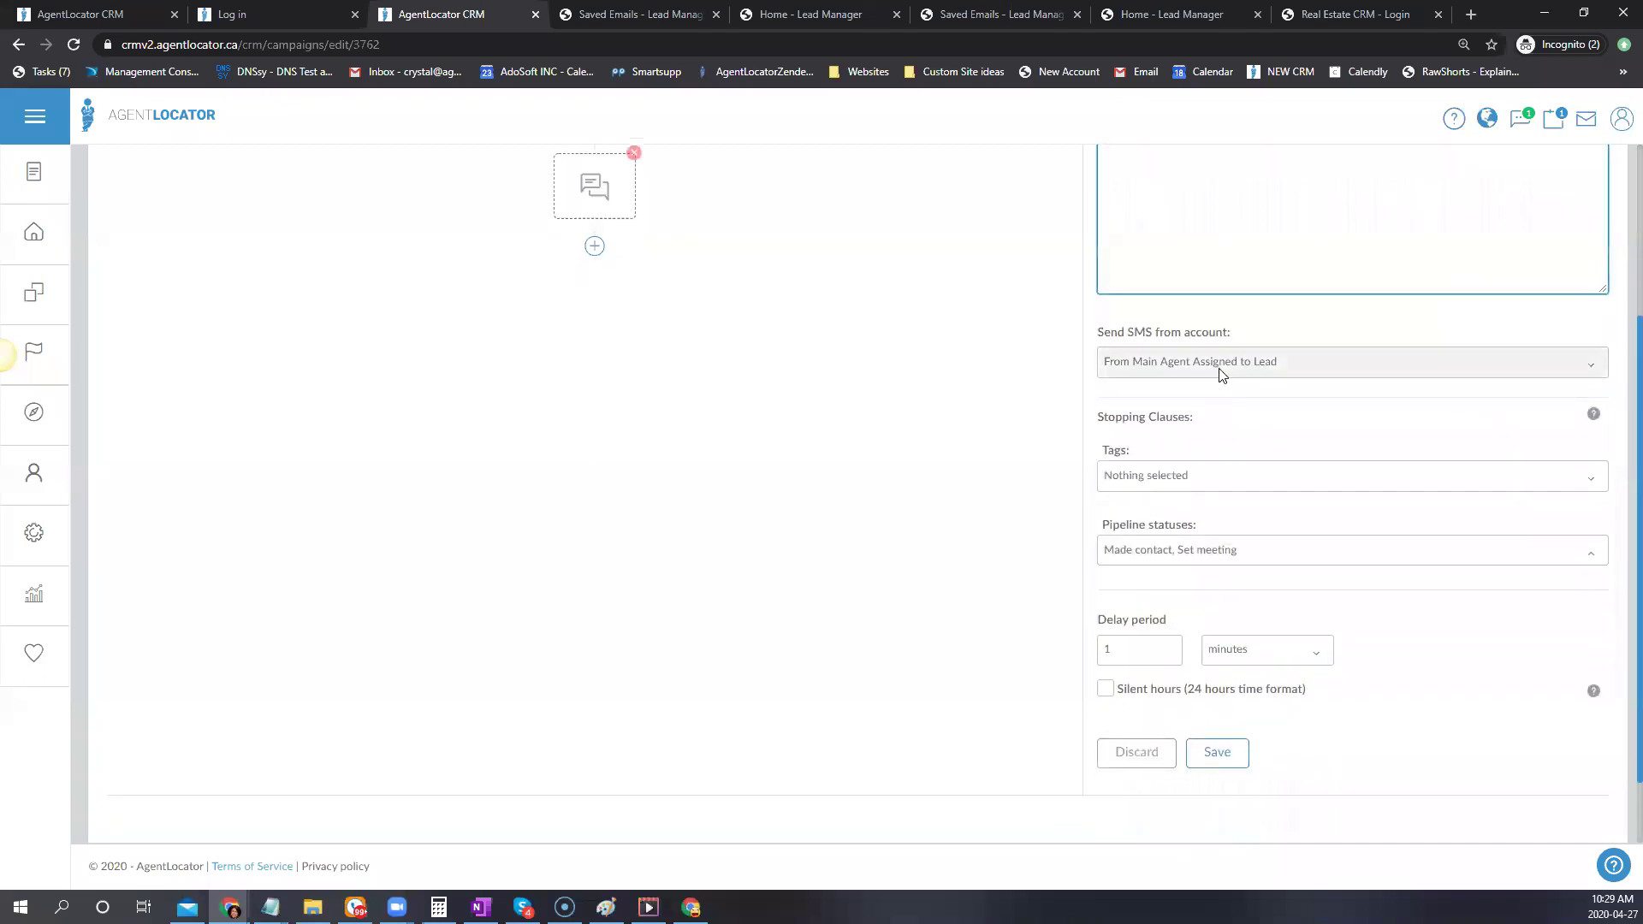
{"action": "scroll", "coordinate": [1412, 382], "scroll_direction": "down", "scroll_amount": 1}
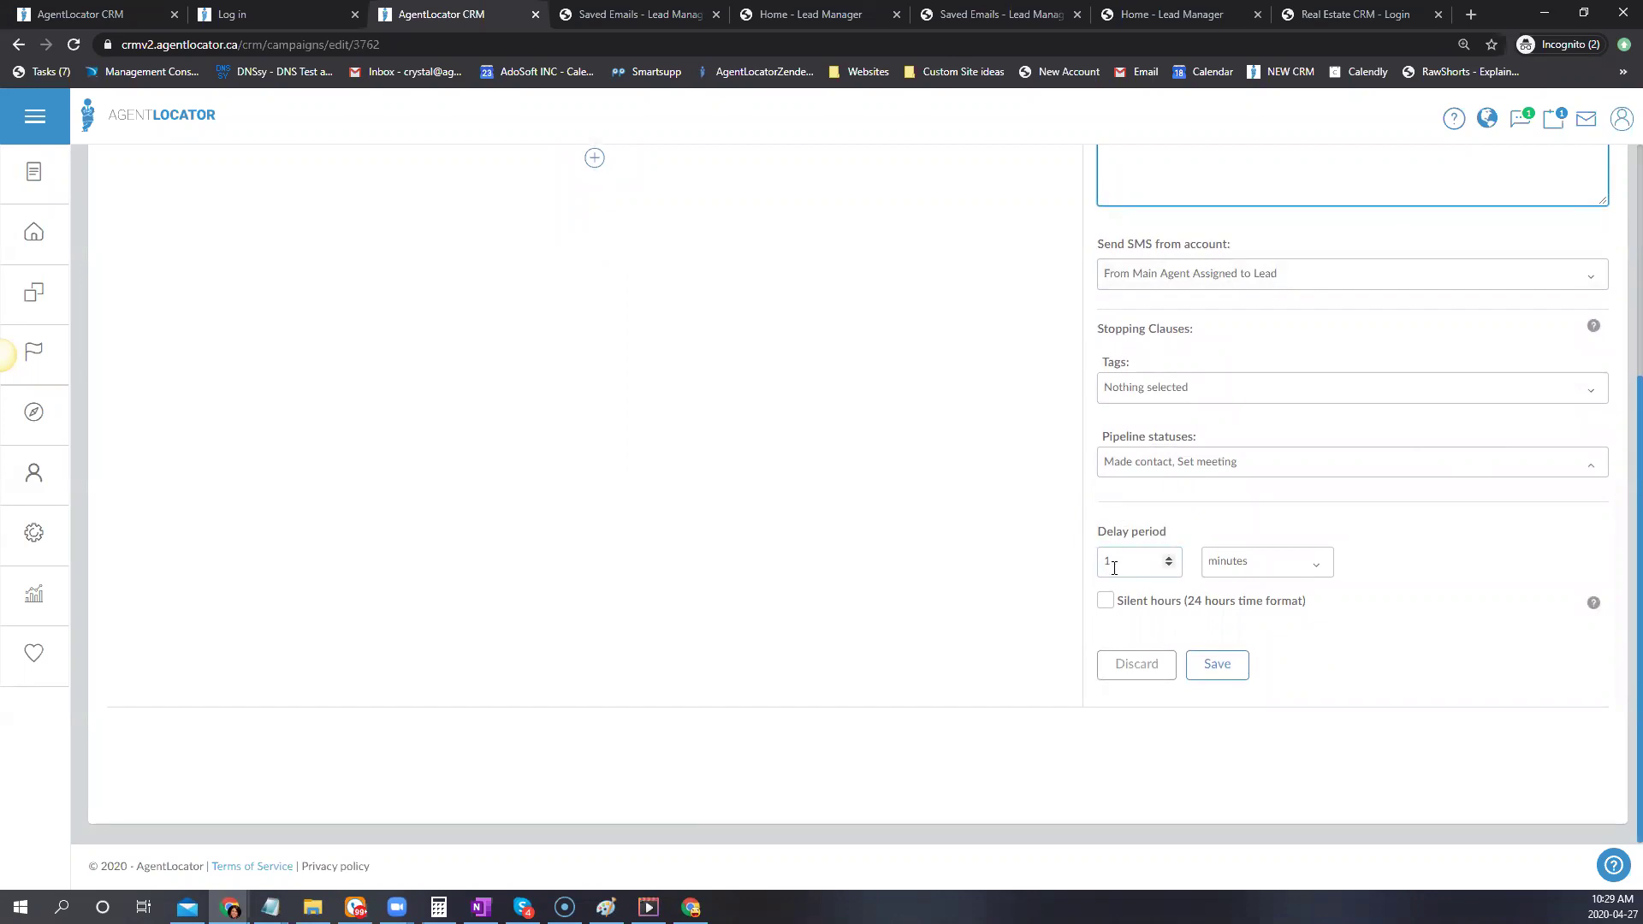
{"action": "scroll", "coordinate": [936, 466], "scroll_direction": "up", "scroll_amount": 2}
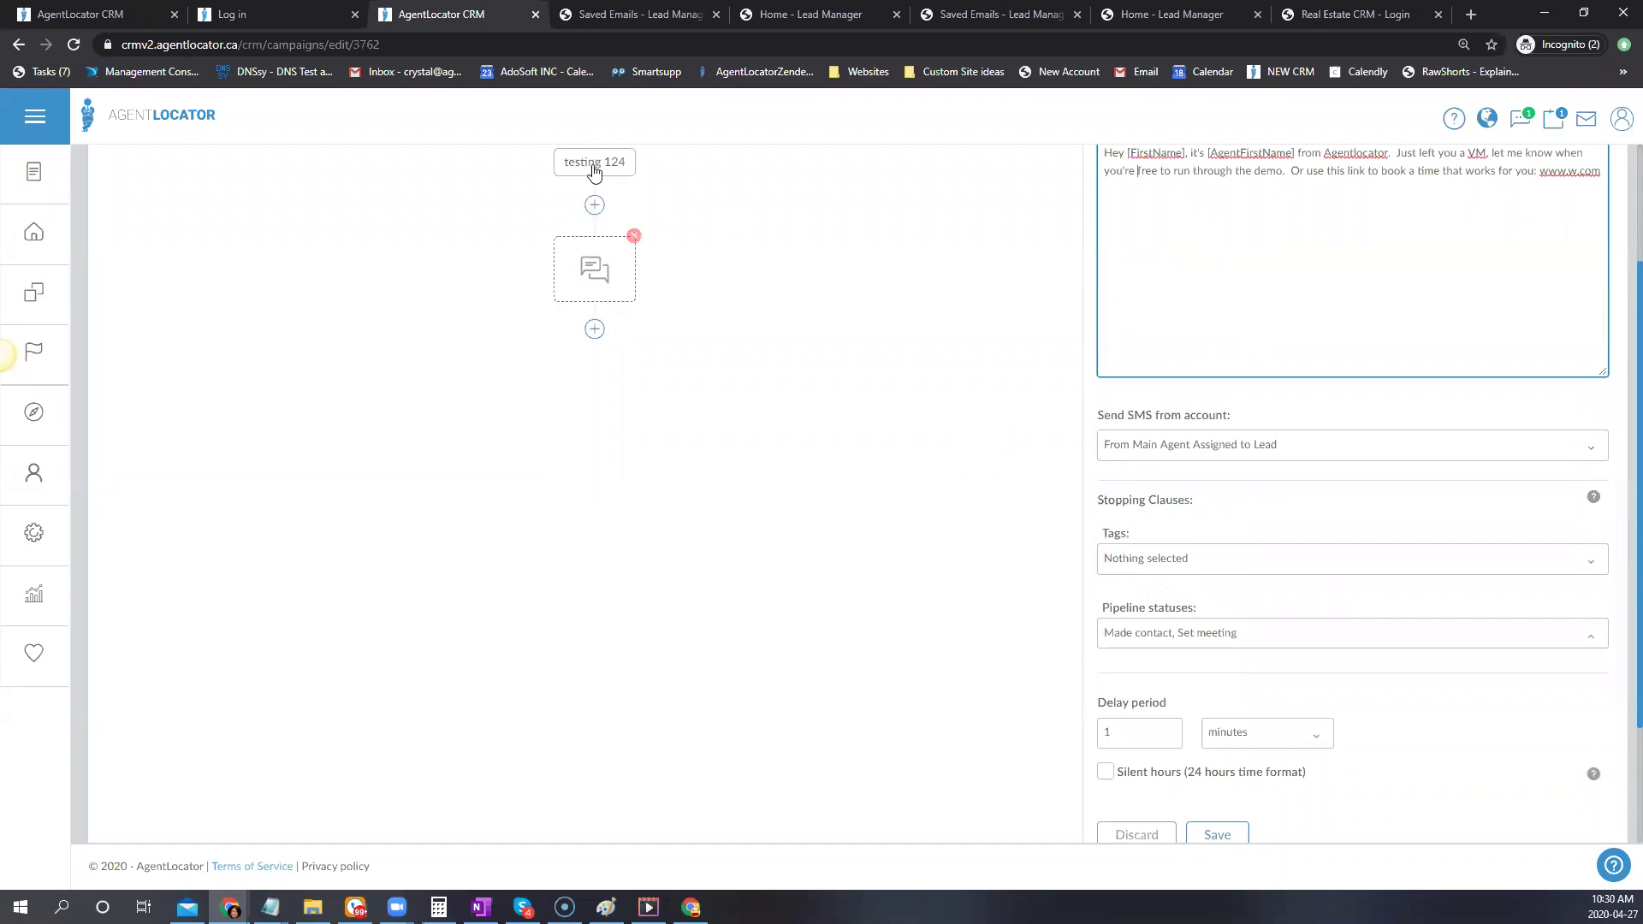
{"action": "scroll", "coordinate": [946, 403], "scroll_direction": "down", "scroll_amount": 2}
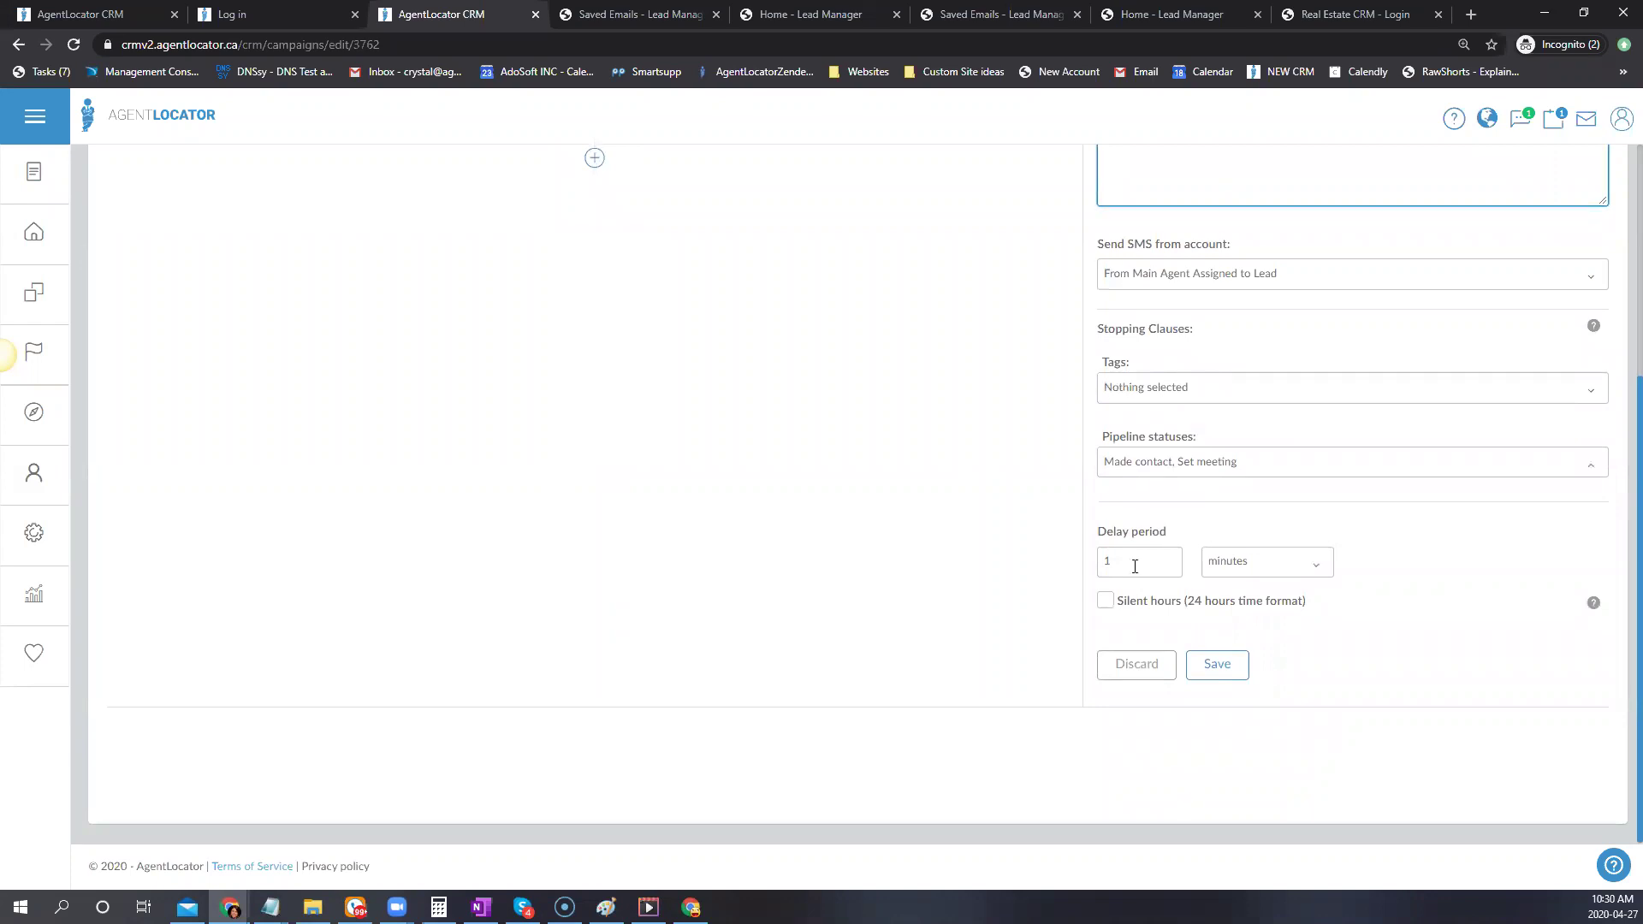
{"action": "left_click", "coordinate": [1169, 557]}
{"action": "left_click", "coordinate": [1169, 557]}
{"action": "left_click", "coordinate": [1169, 557]}
{"action": "left_click", "coordinate": [1169, 557]}
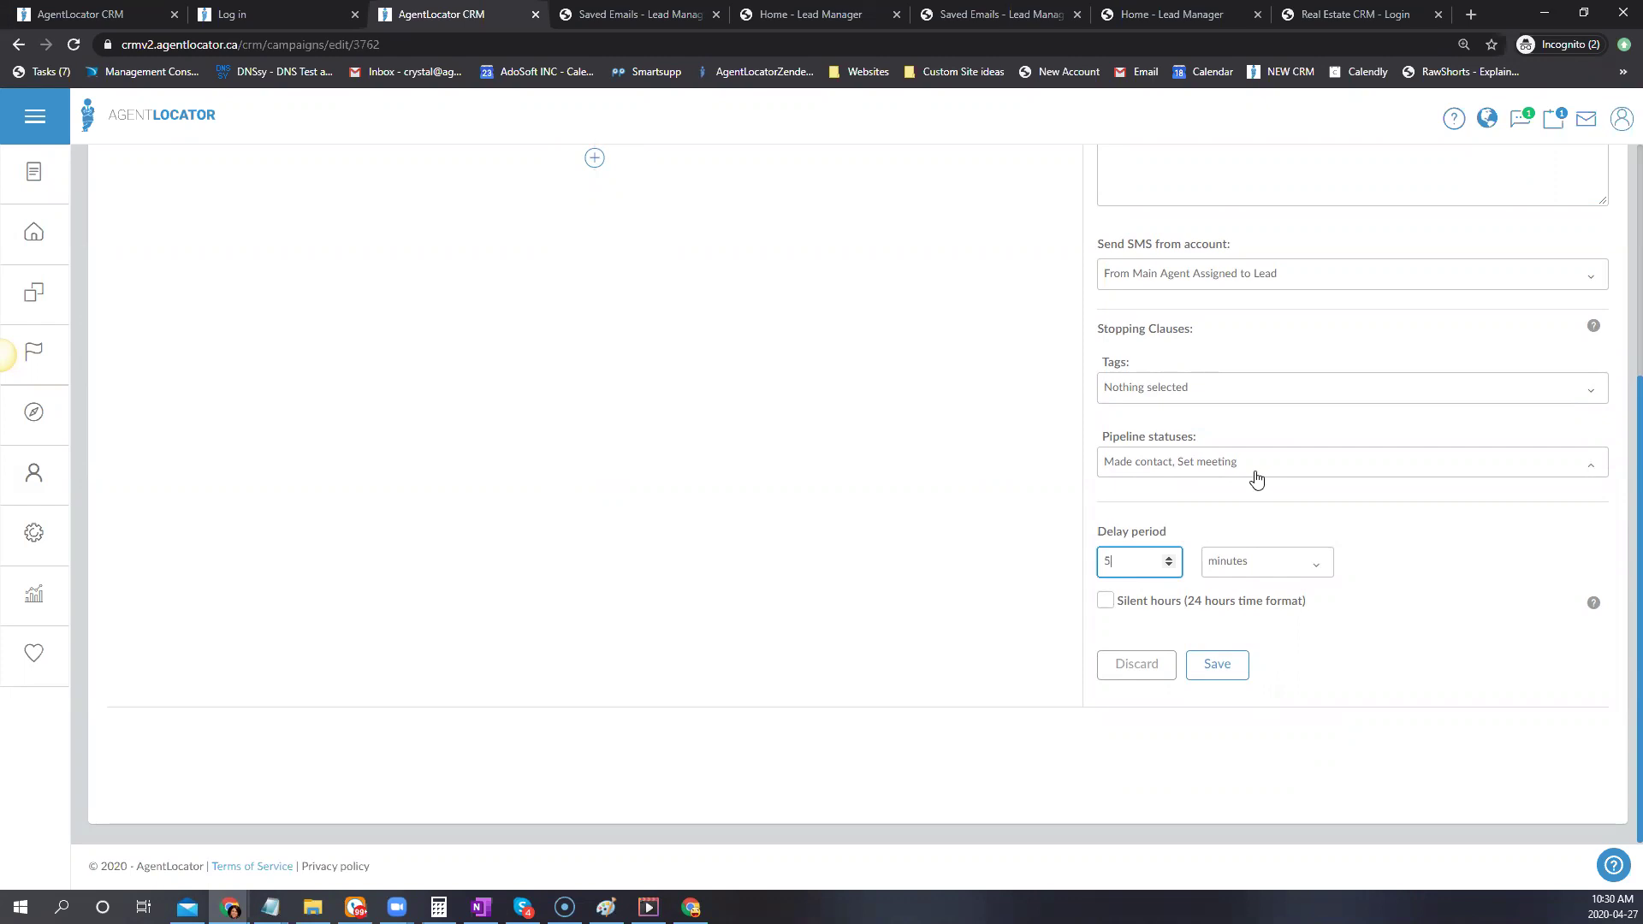
{"action": "left_click", "coordinate": [1246, 667]}
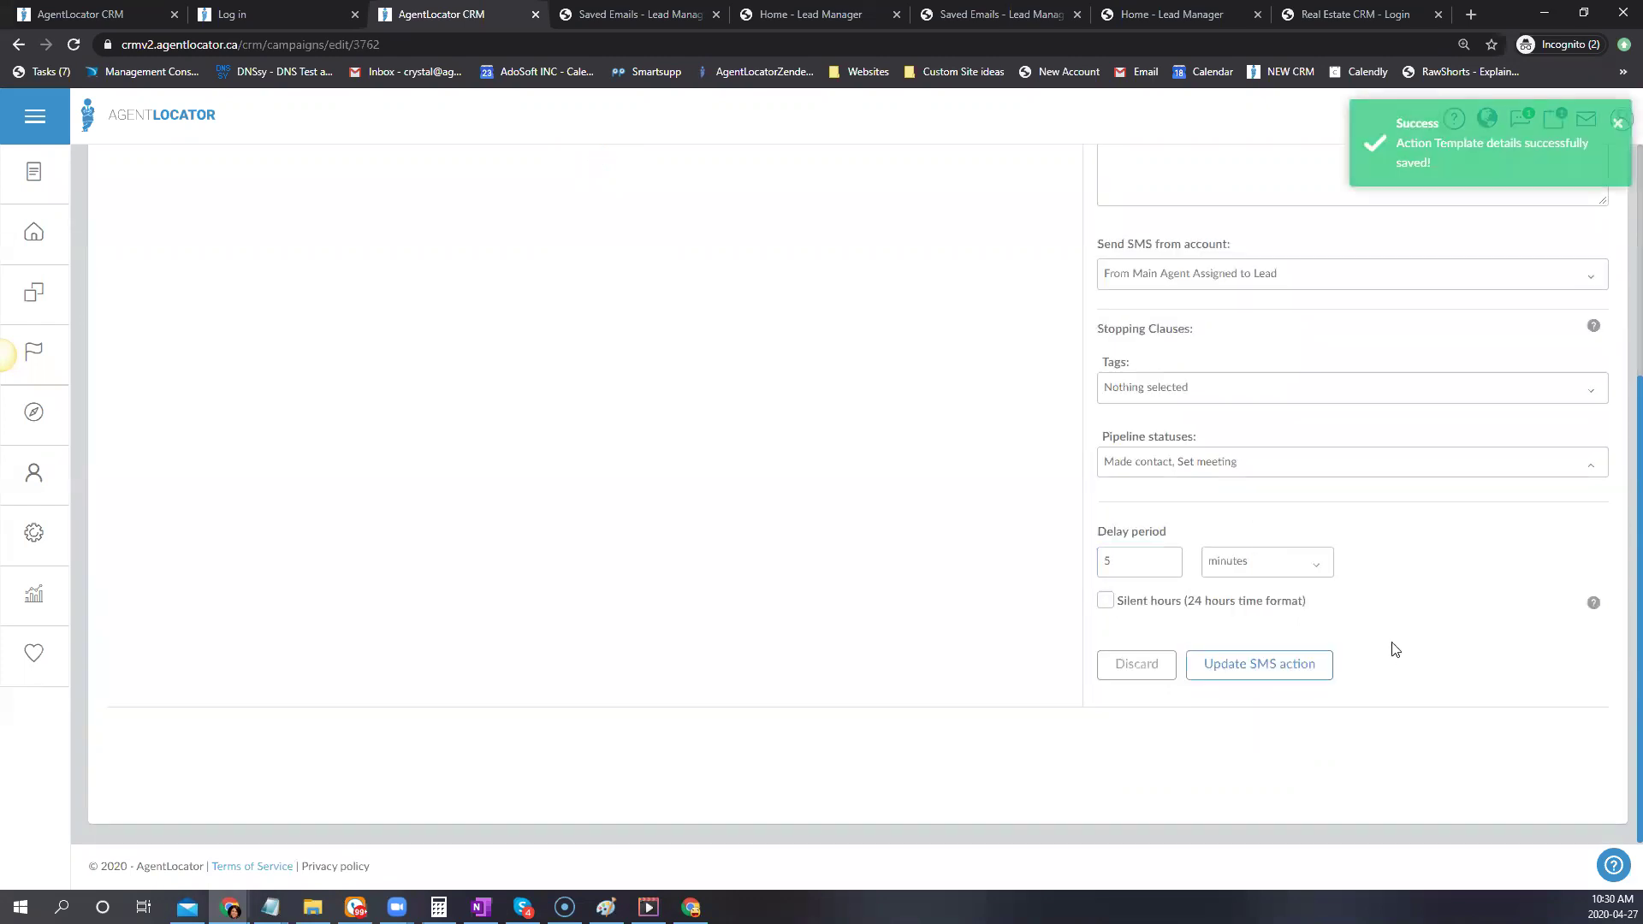
Update the SMS action so the workflow shows its 5-minute delay
{"action": "scroll", "coordinate": [1354, 591], "scroll_direction": "up", "scroll_amount": 4}
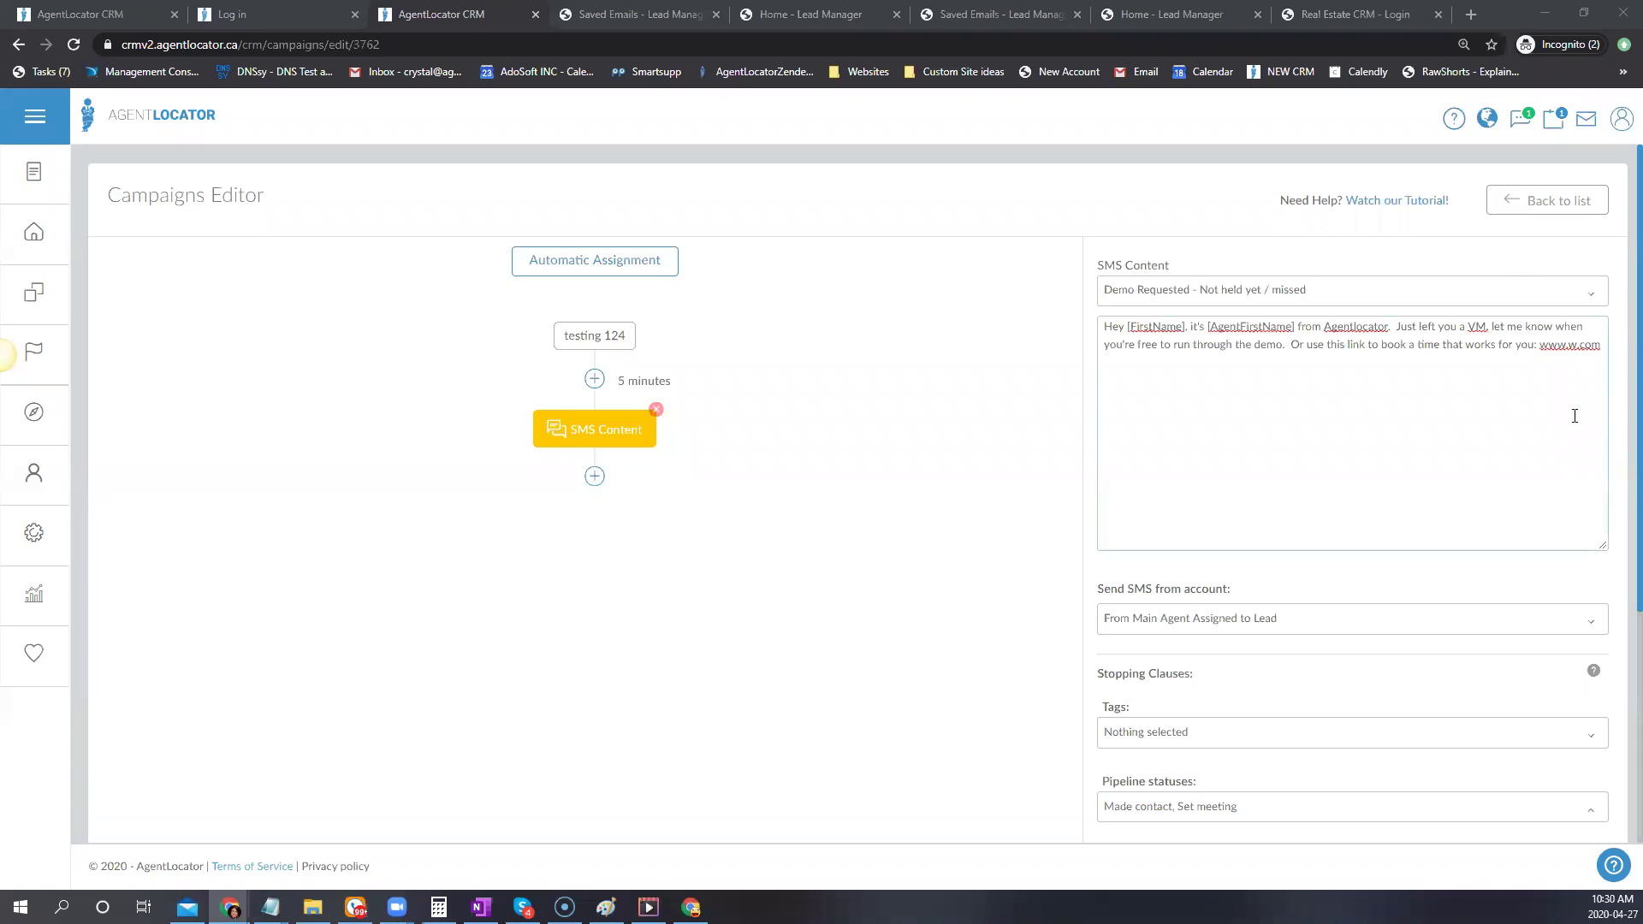
{"action": "scroll", "coordinate": [1566, 417], "scroll_direction": "down", "scroll_amount": 1}
{"action": "scroll", "coordinate": [1347, 453], "scroll_direction": "down", "scroll_amount": 2}
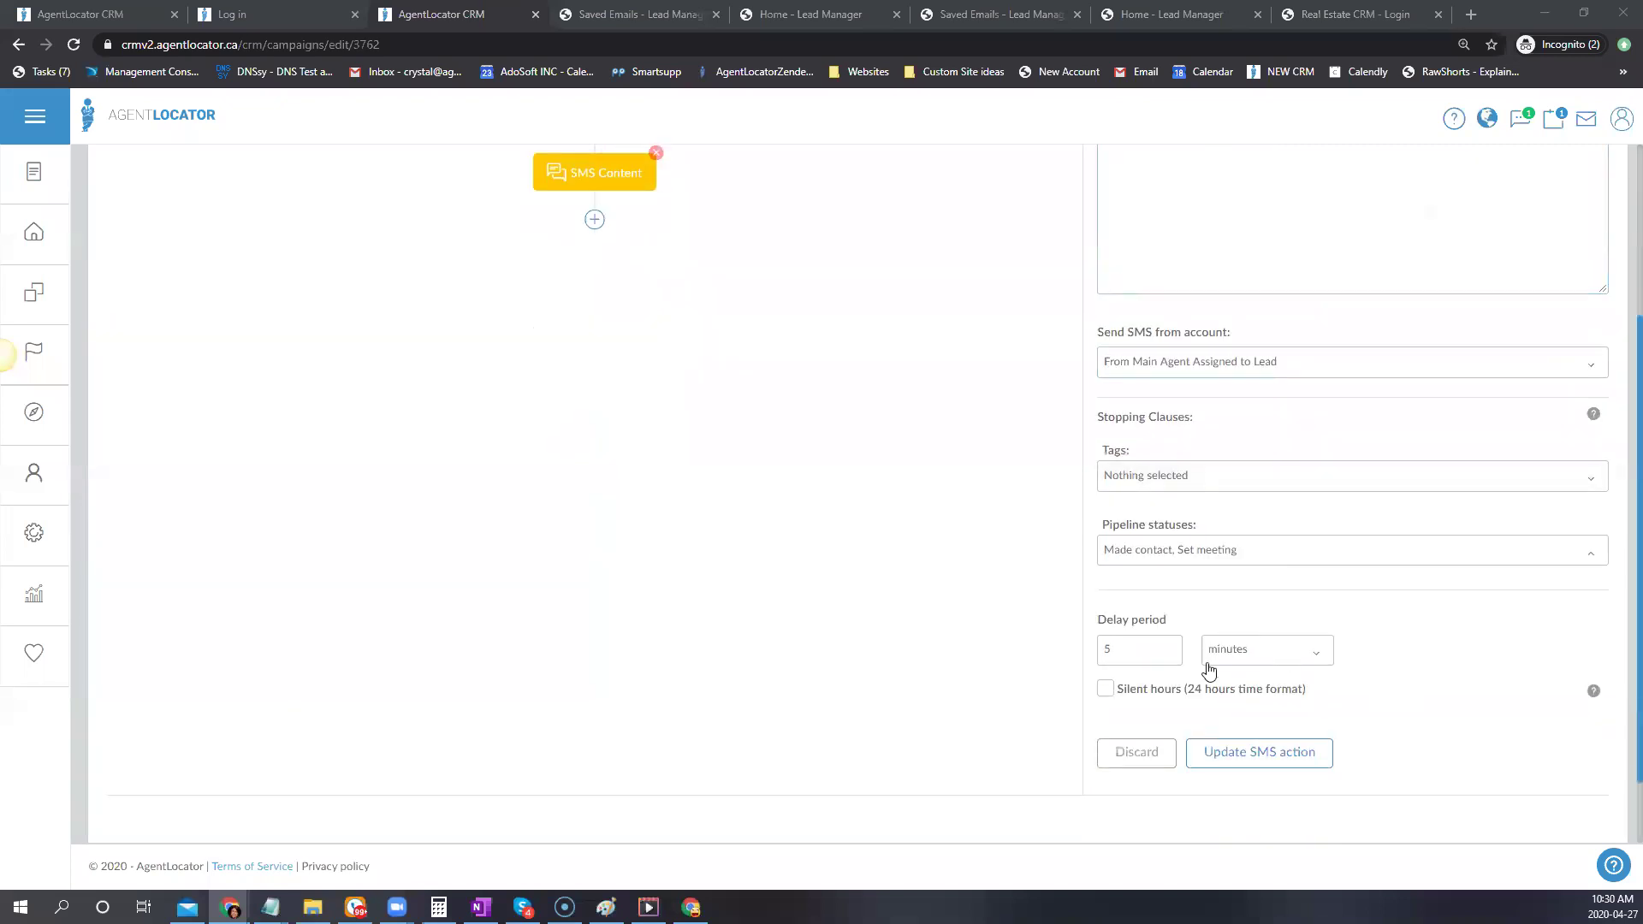
{"action": "left_click", "coordinate": [1238, 769]}
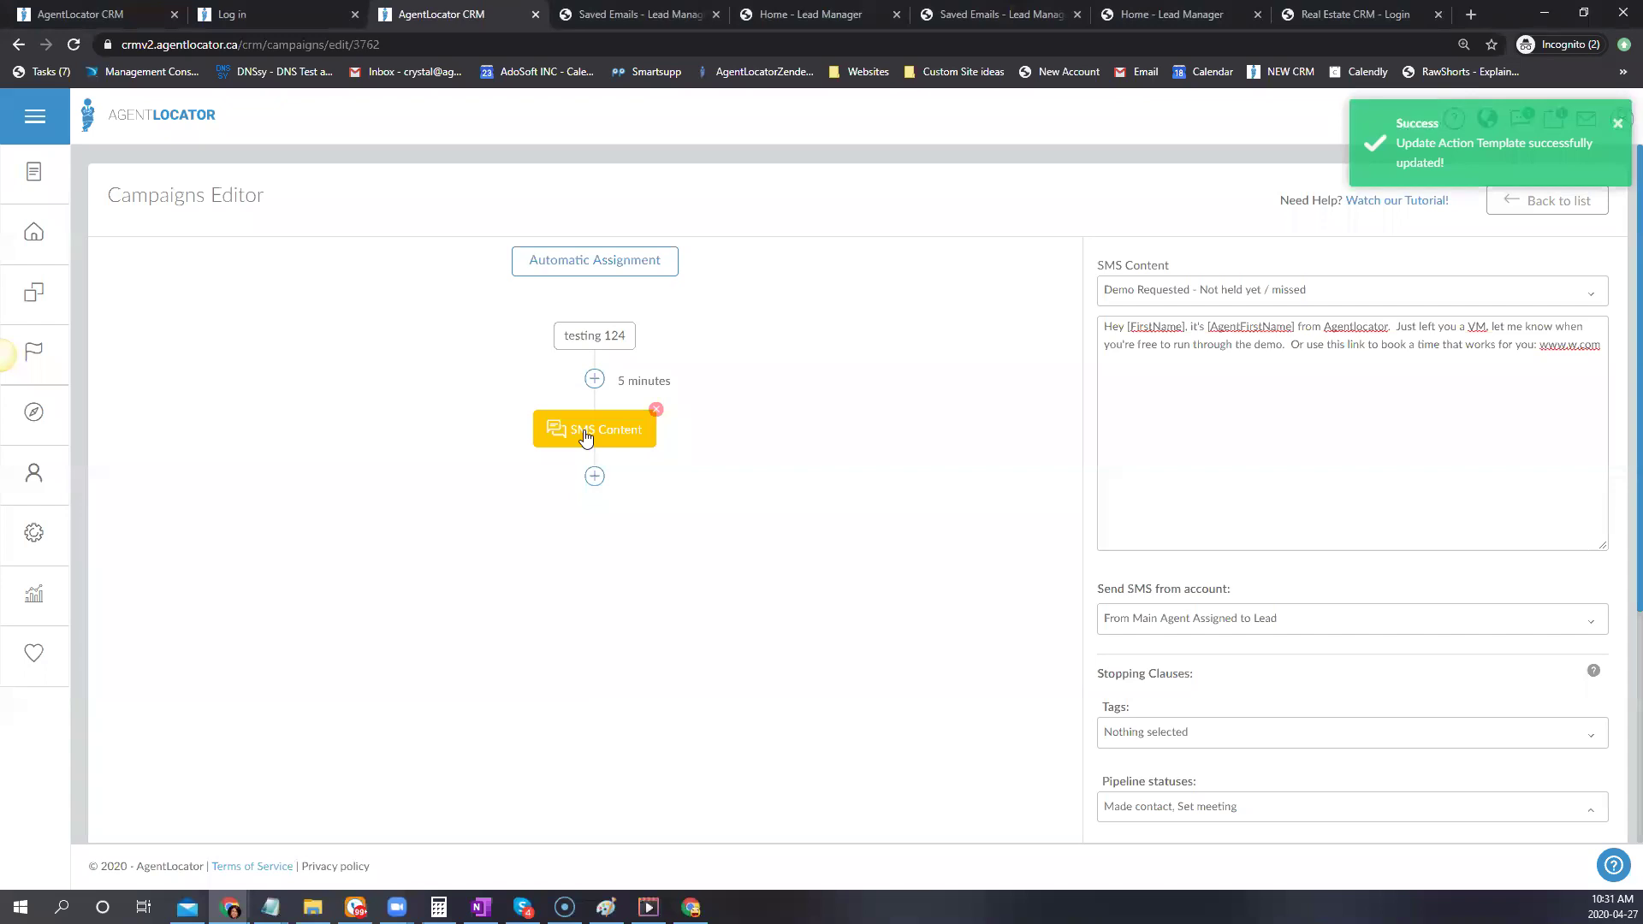
Review the SMS Content node, then bring up the add-action choices below it
{"action": "left_click", "coordinate": [587, 437]}
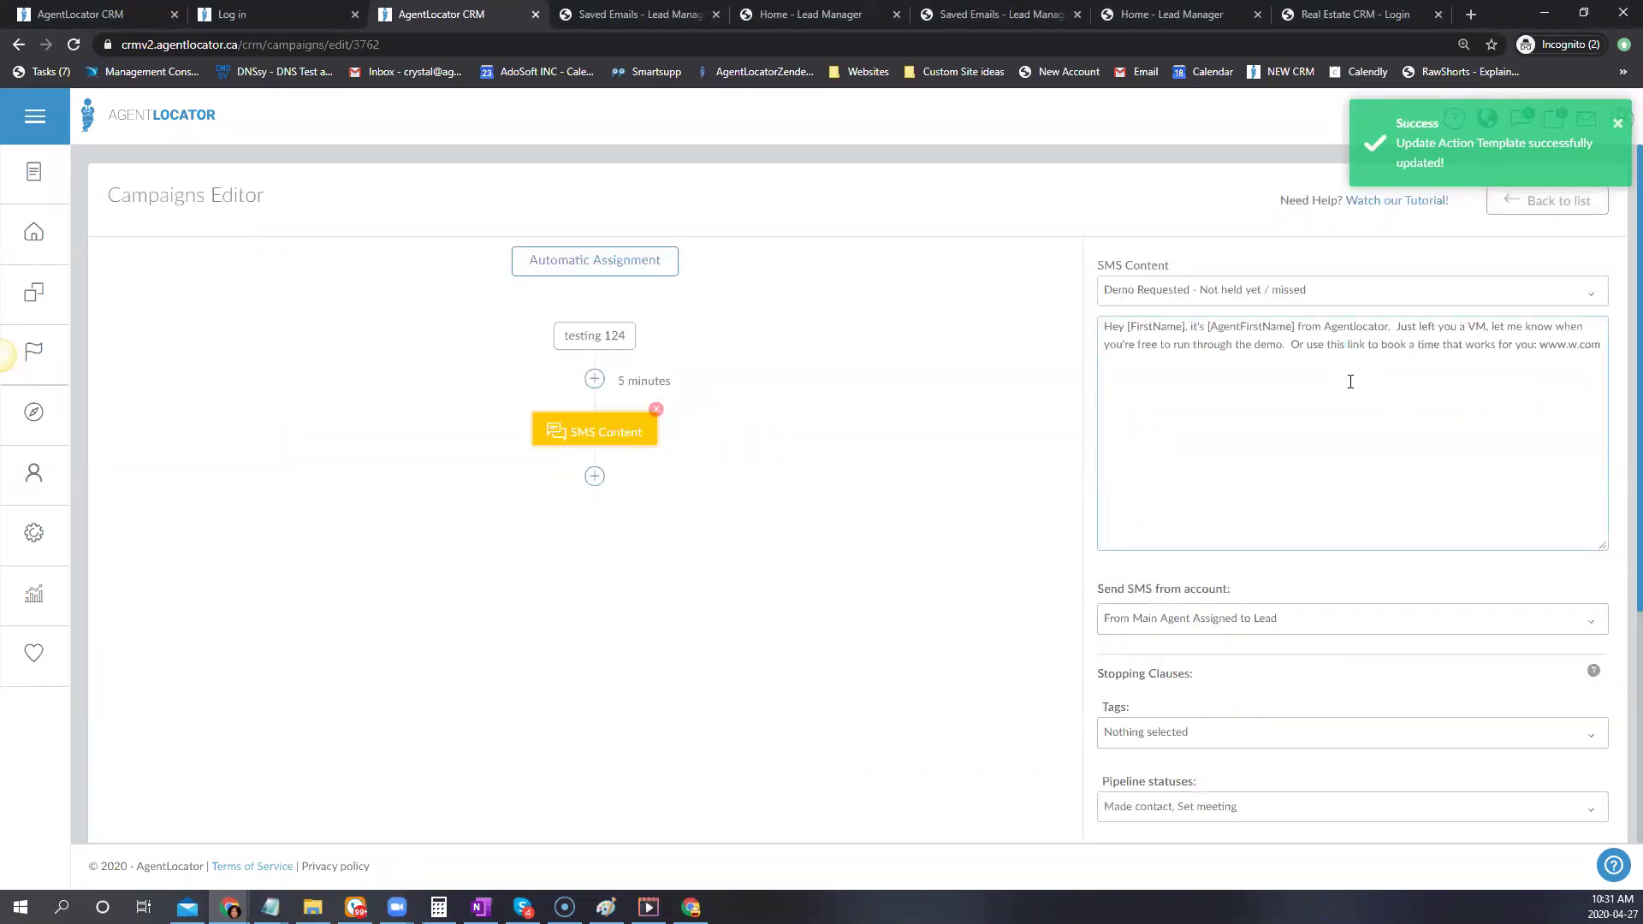
{"action": "scroll", "coordinate": [1620, 547], "scroll_direction": "down", "scroll_amount": 4}
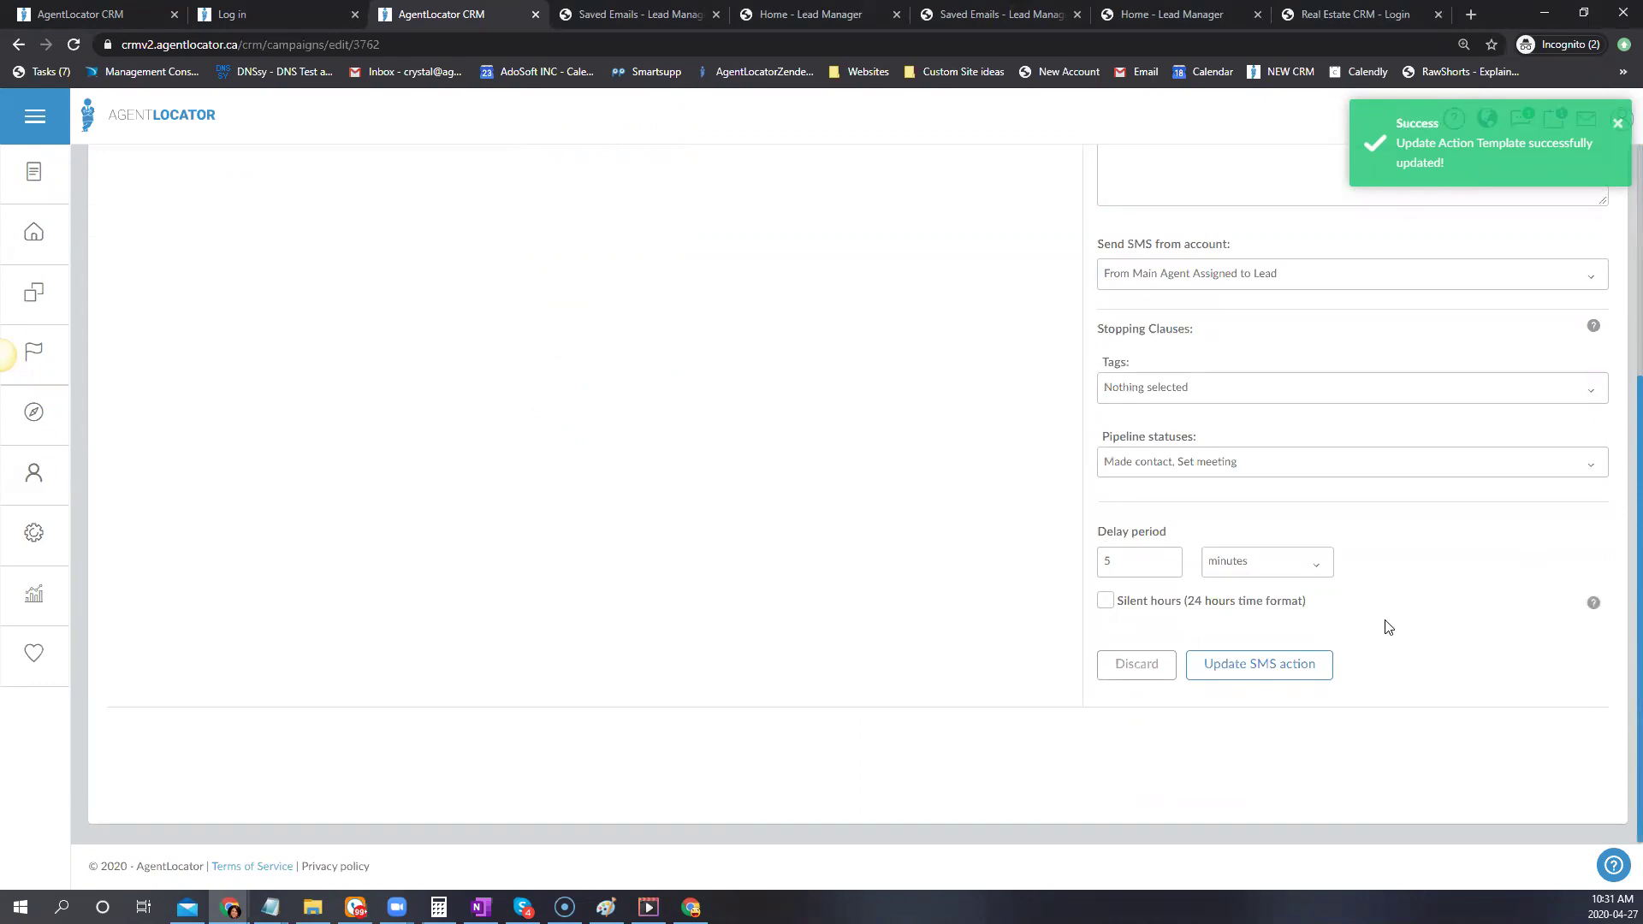
{"action": "scroll", "coordinate": [1369, 599], "scroll_direction": "up", "scroll_amount": 3}
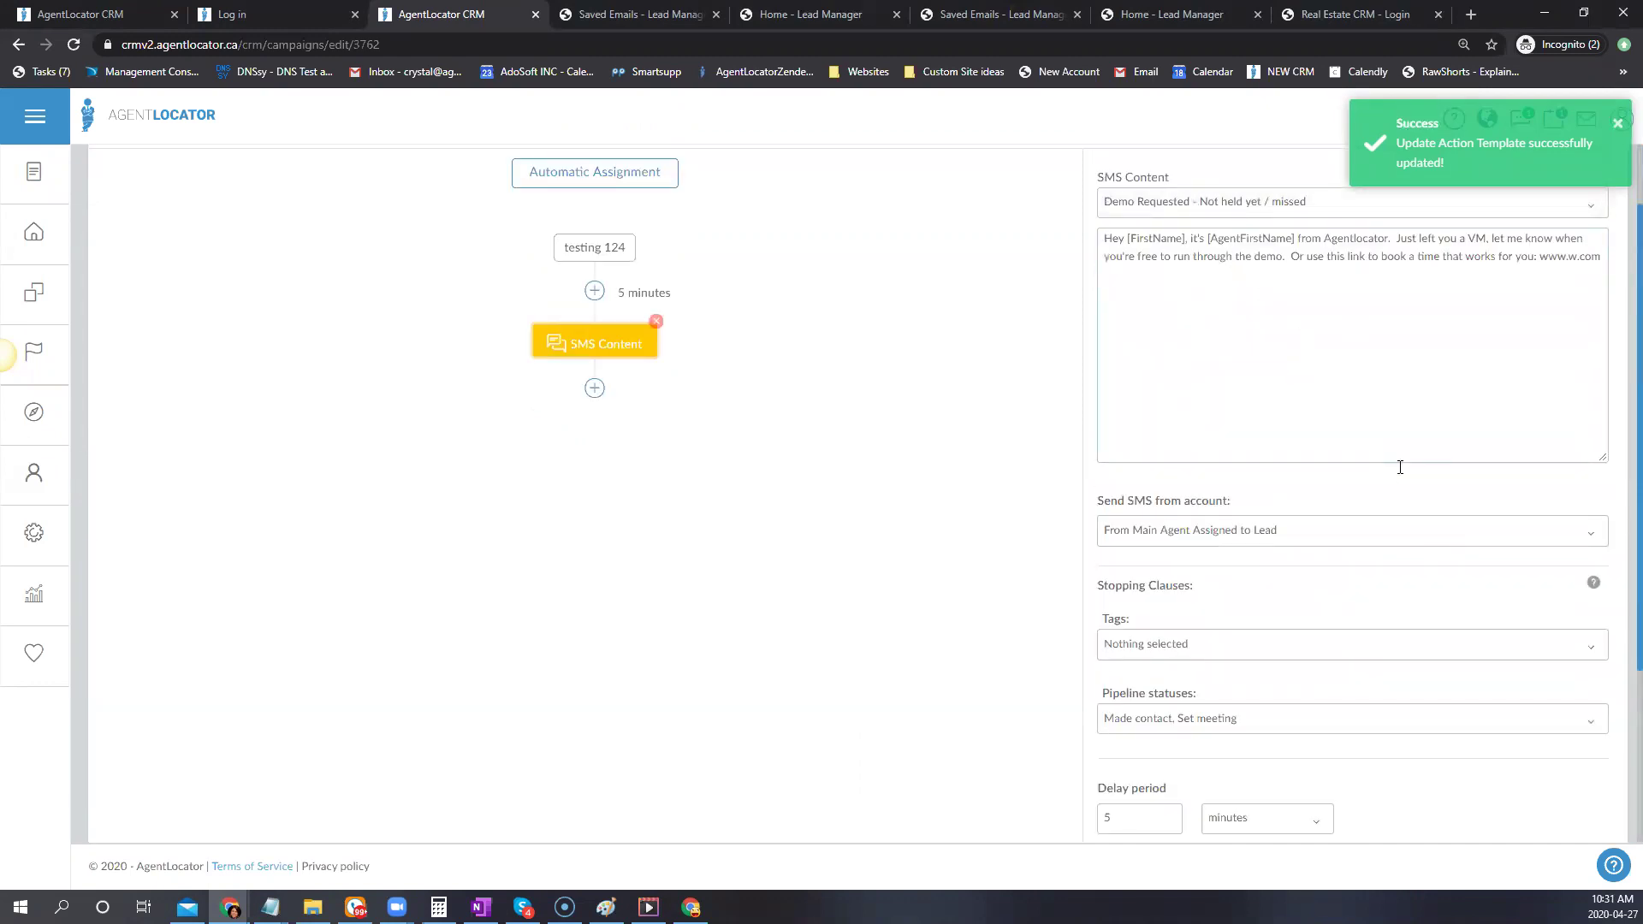
{"action": "scroll", "coordinate": [1379, 459], "scroll_direction": "down", "scroll_amount": 3}
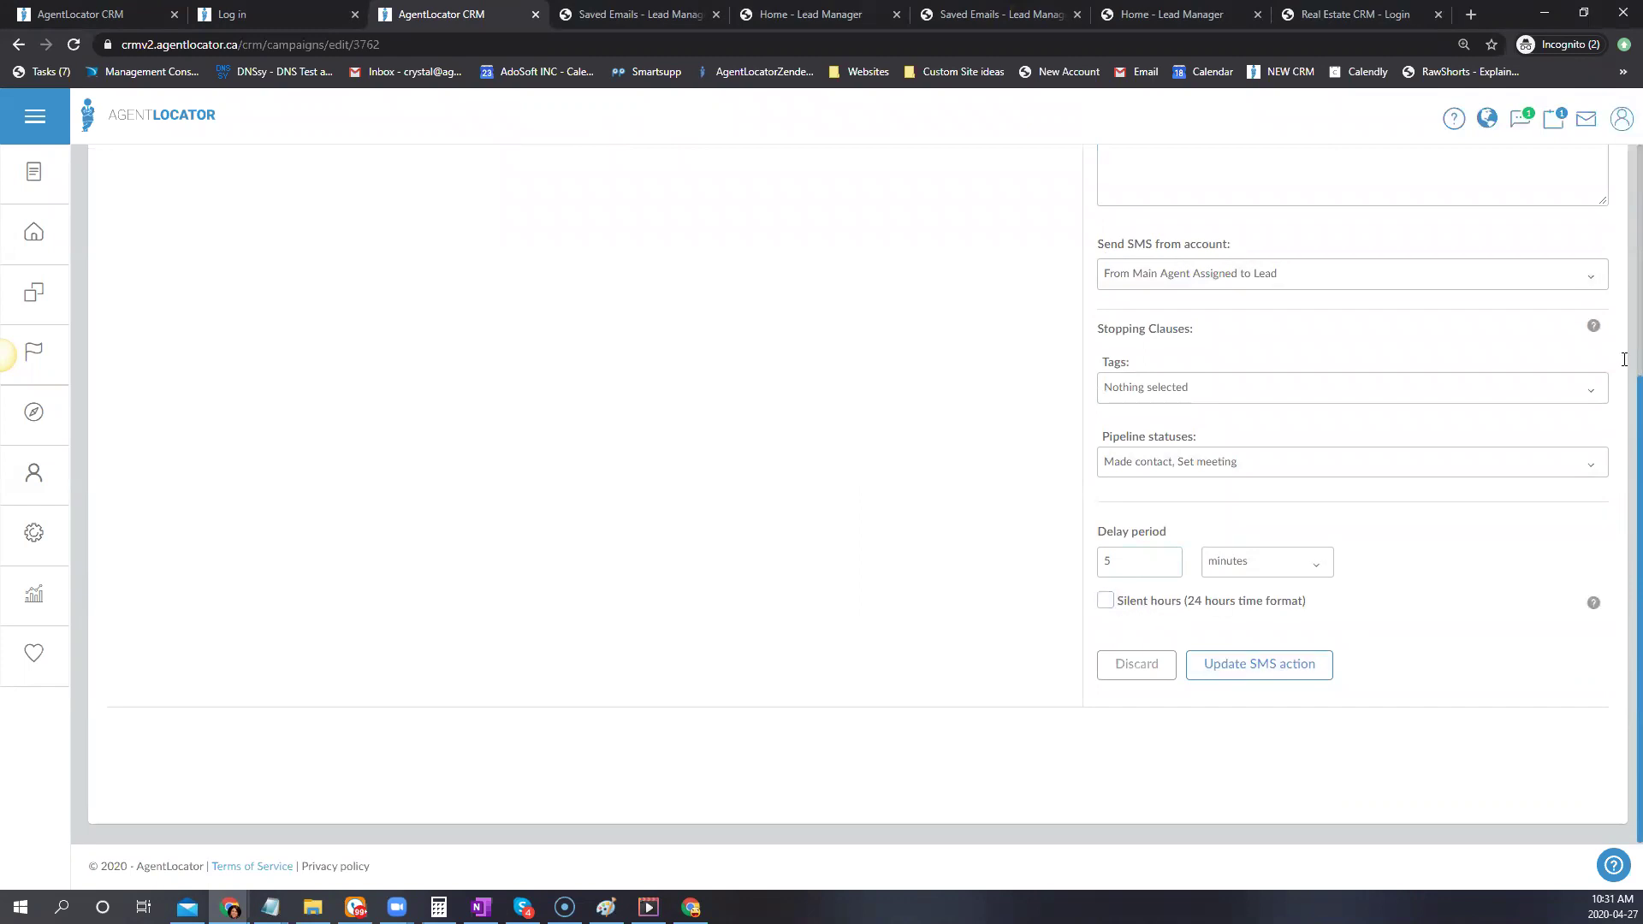
{"action": "scroll", "coordinate": [982, 525], "scroll_direction": "up", "scroll_amount": 5}
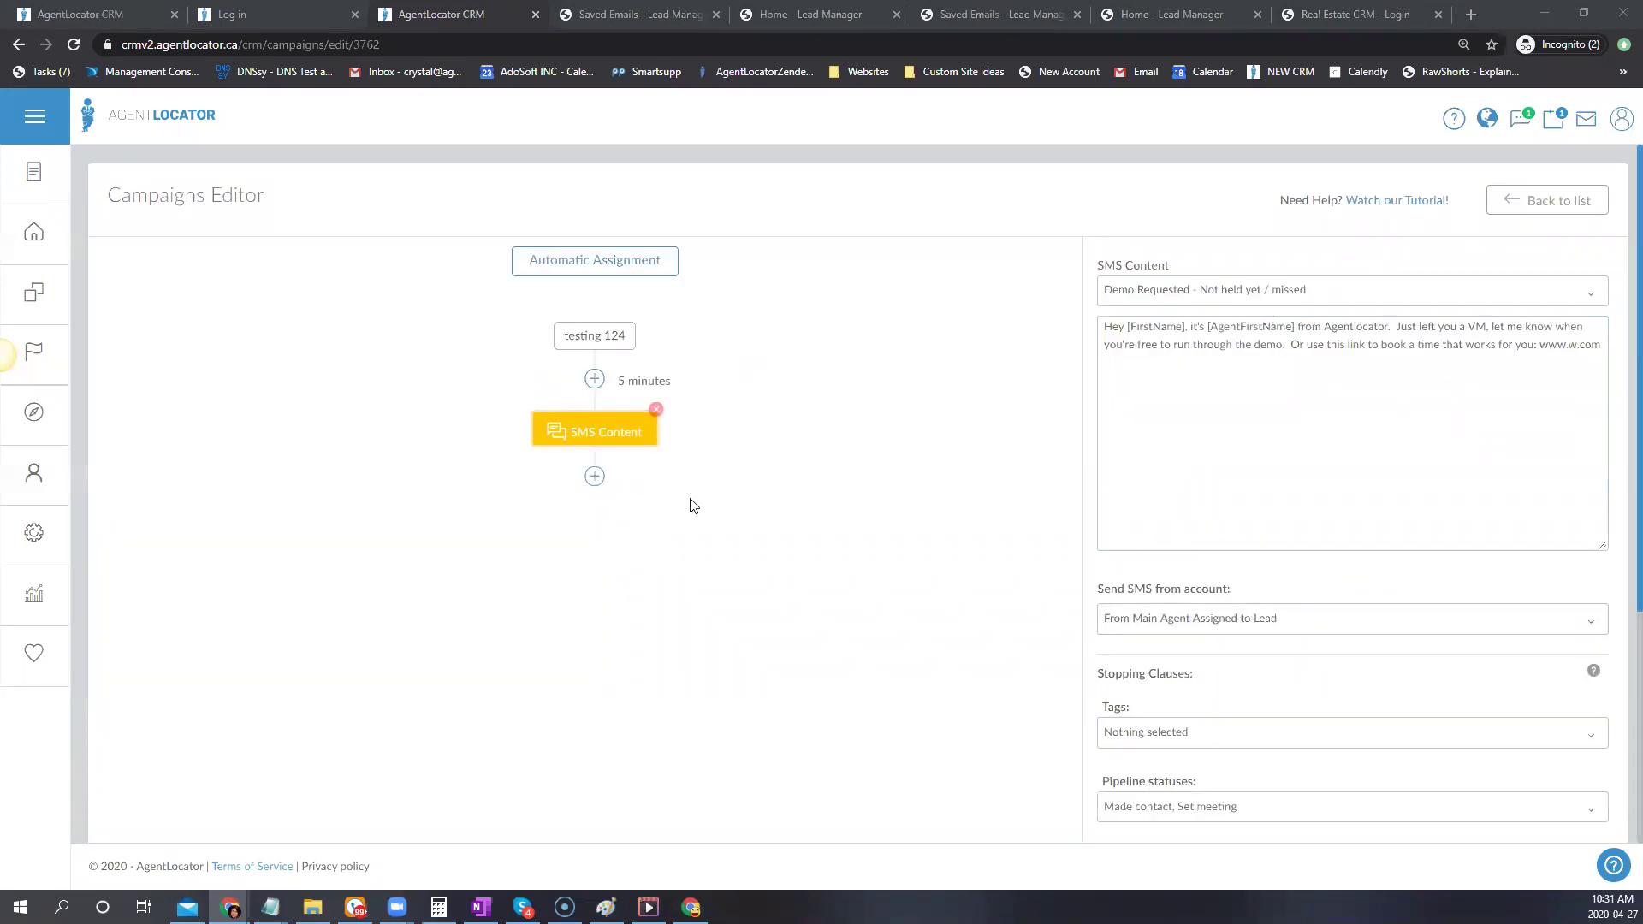
{"action": "left_click", "coordinate": [594, 476]}
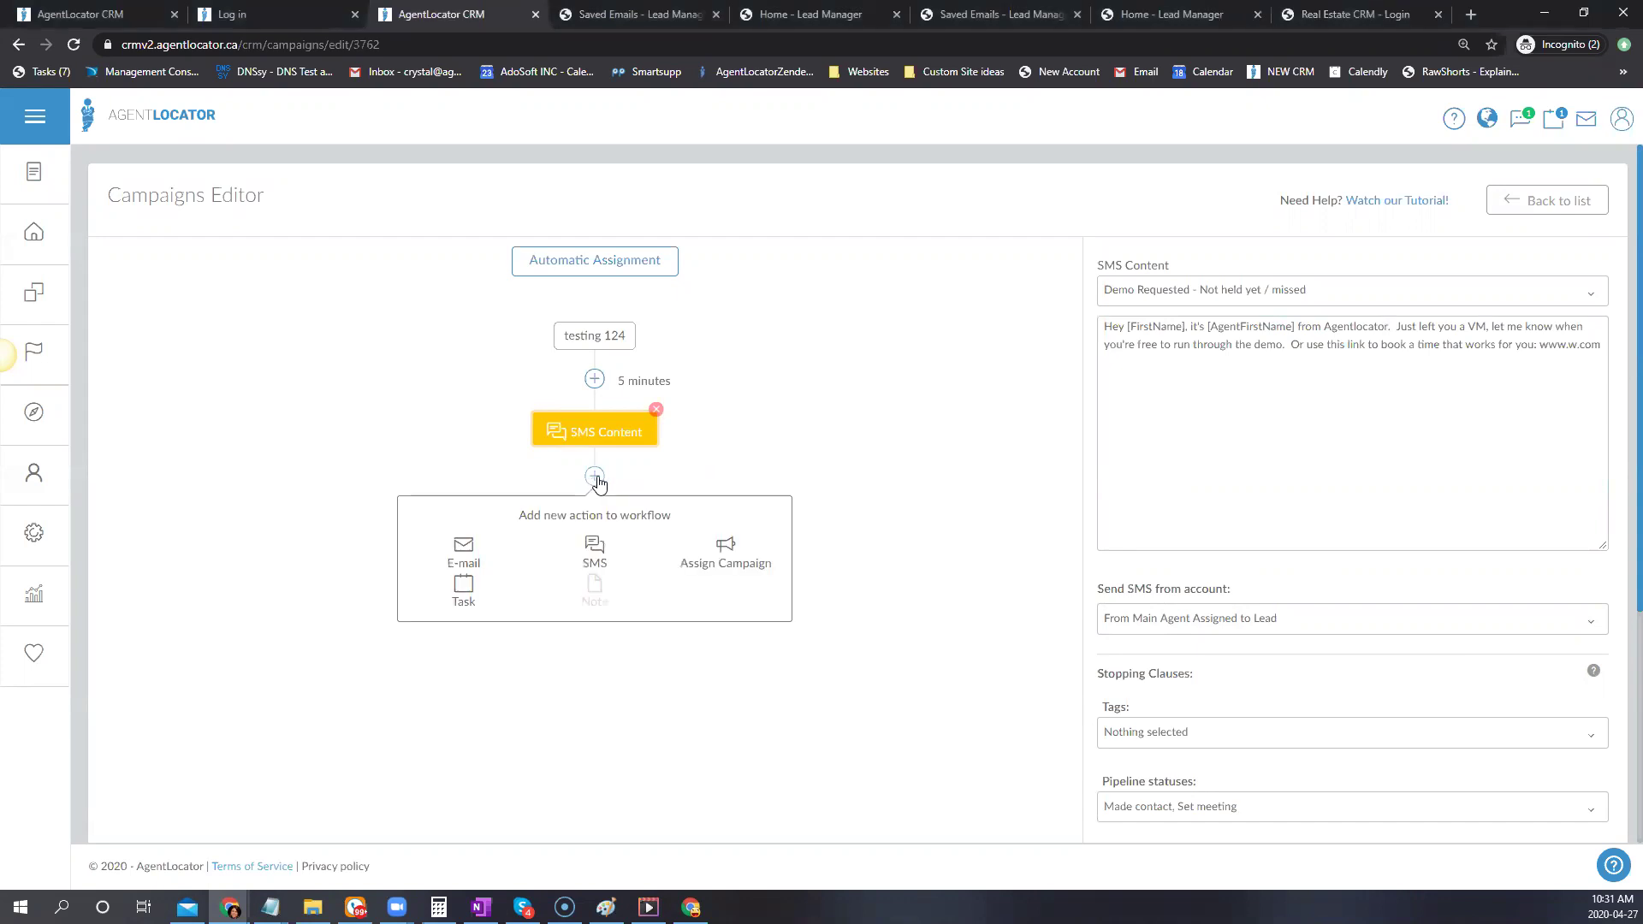
Add an E-mail action using the 'Buyers - Email 2-[Campaign] Check up' template
{"action": "left_click", "coordinate": [464, 556]}
{"action": "left_click", "coordinate": [1186, 291]}
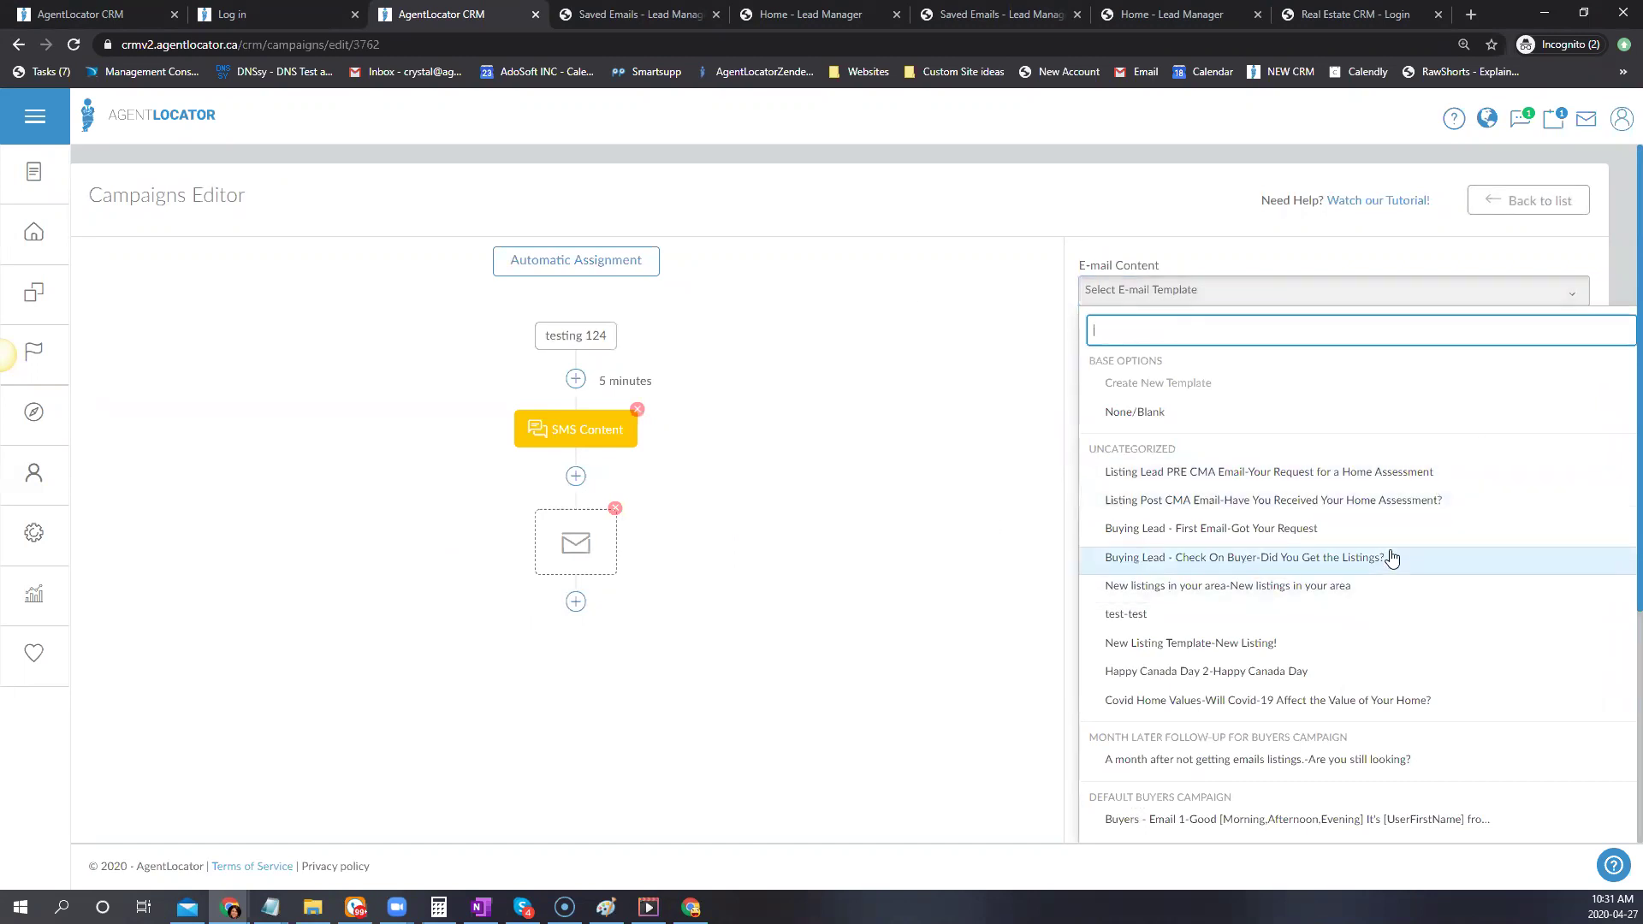
{"action": "scroll", "coordinate": [1373, 527], "scroll_direction": "down", "scroll_amount": 3}
{"action": "scroll", "coordinate": [1374, 524], "scroll_direction": "down", "scroll_amount": 2}
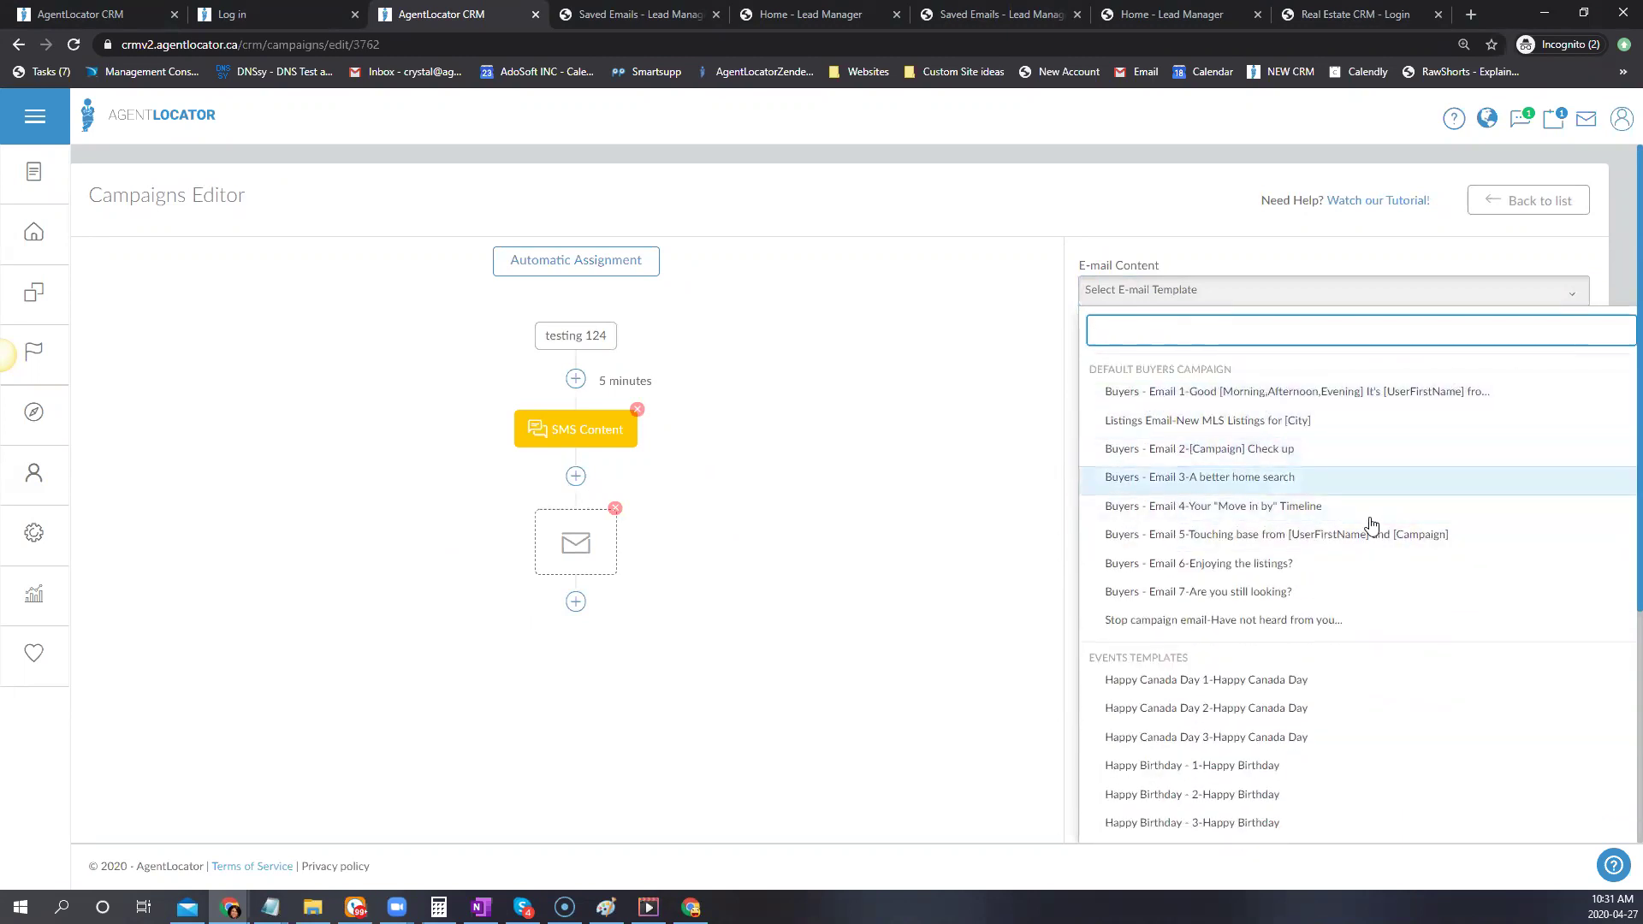
{"action": "left_click", "coordinate": [1192, 449]}
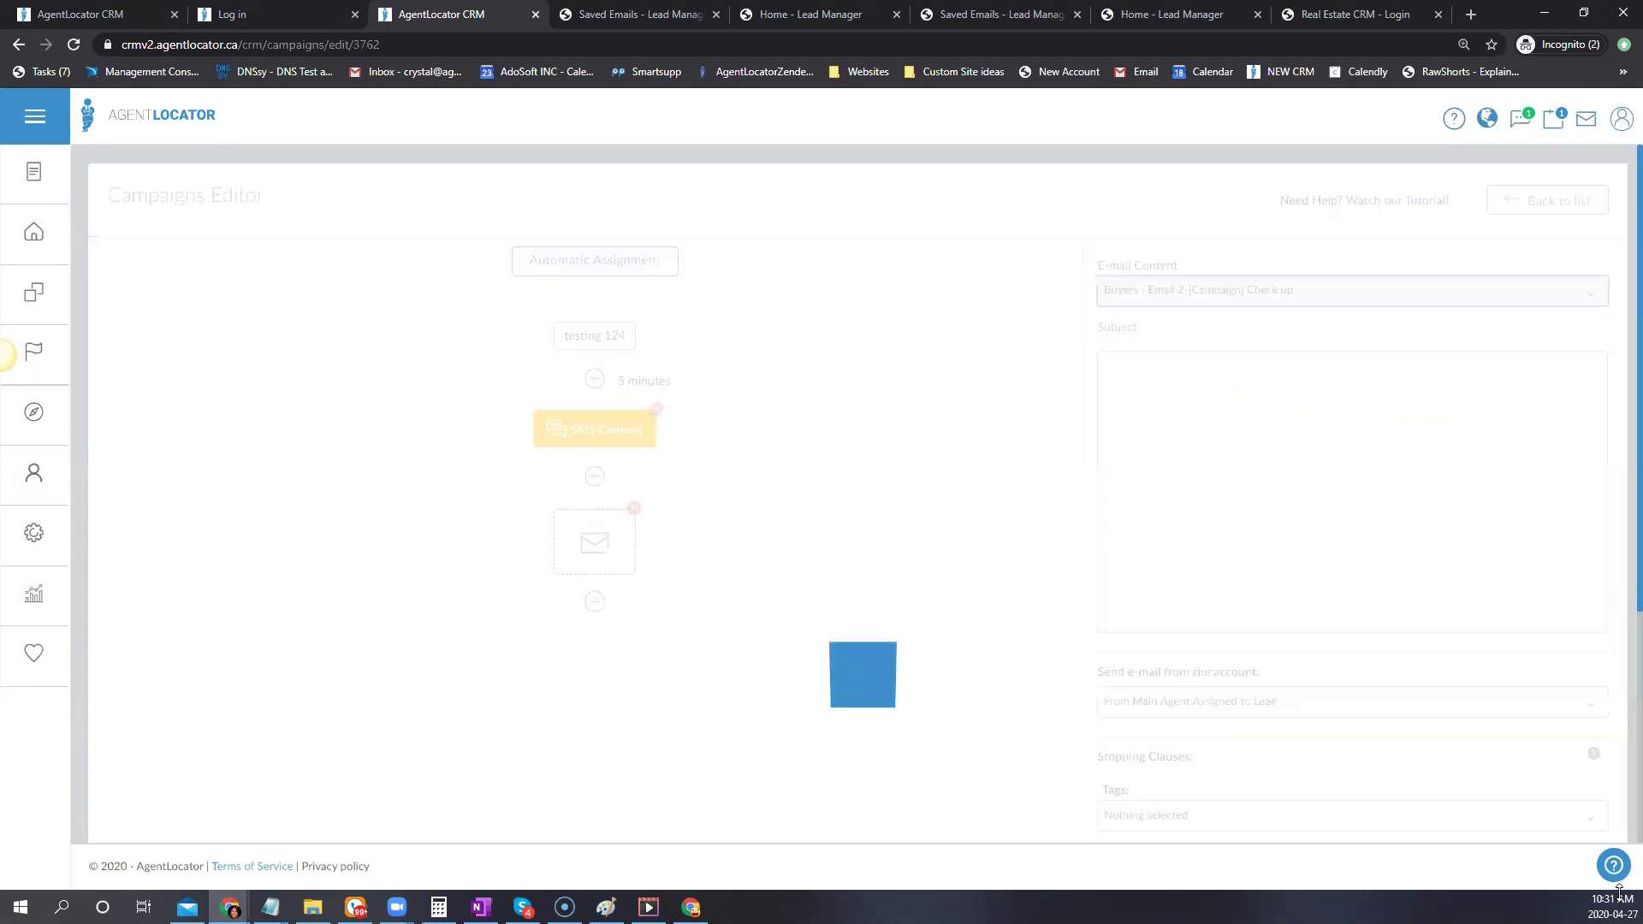
{"action": "left_click", "coordinate": [1209, 299]}
{"action": "left_click", "coordinate": [1235, 301]}
Review the 'Buyers - Email 2' check-up subject and body in the e-mail action panel
{"action": "left_click_drag", "start_coordinate": [1212, 328], "coordinate": [1147, 328]}
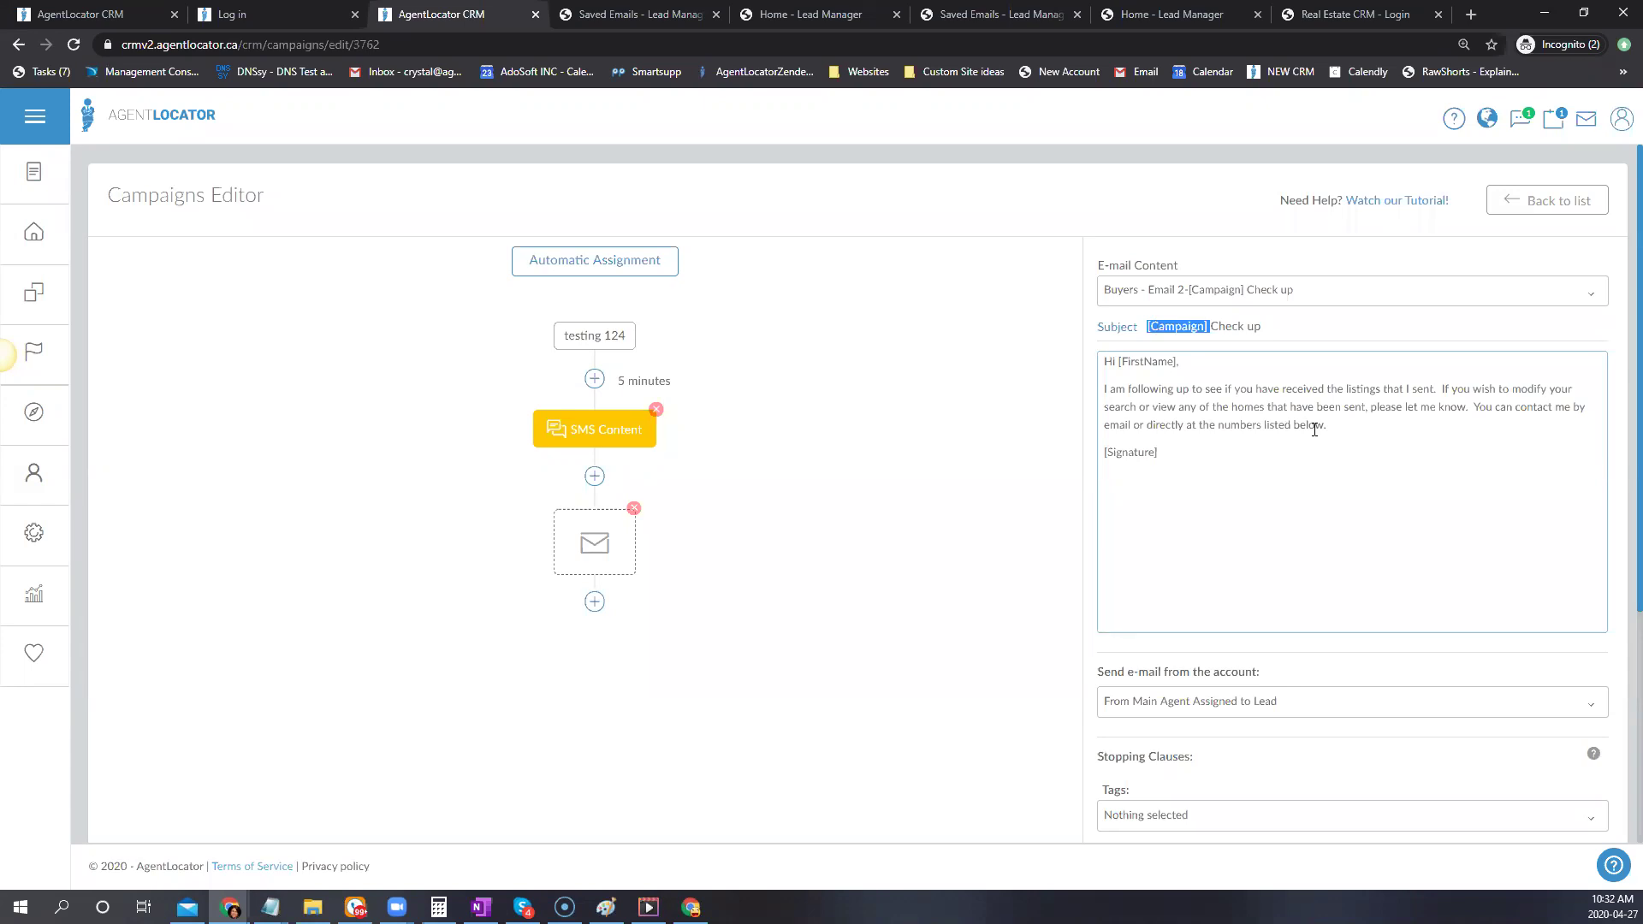
{"action": "left_click", "coordinate": [47, 541]}
{"action": "left_click", "coordinate": [1455, 467]}
{"action": "scroll", "coordinate": [1620, 460], "scroll_direction": "down", "scroll_amount": 1}
{"action": "scroll", "coordinate": [1620, 460], "scroll_direction": "down", "scroll_amount": 2}
{"action": "scroll", "coordinate": [1148, 271], "scroll_direction": "up", "scroll_amount": 2}
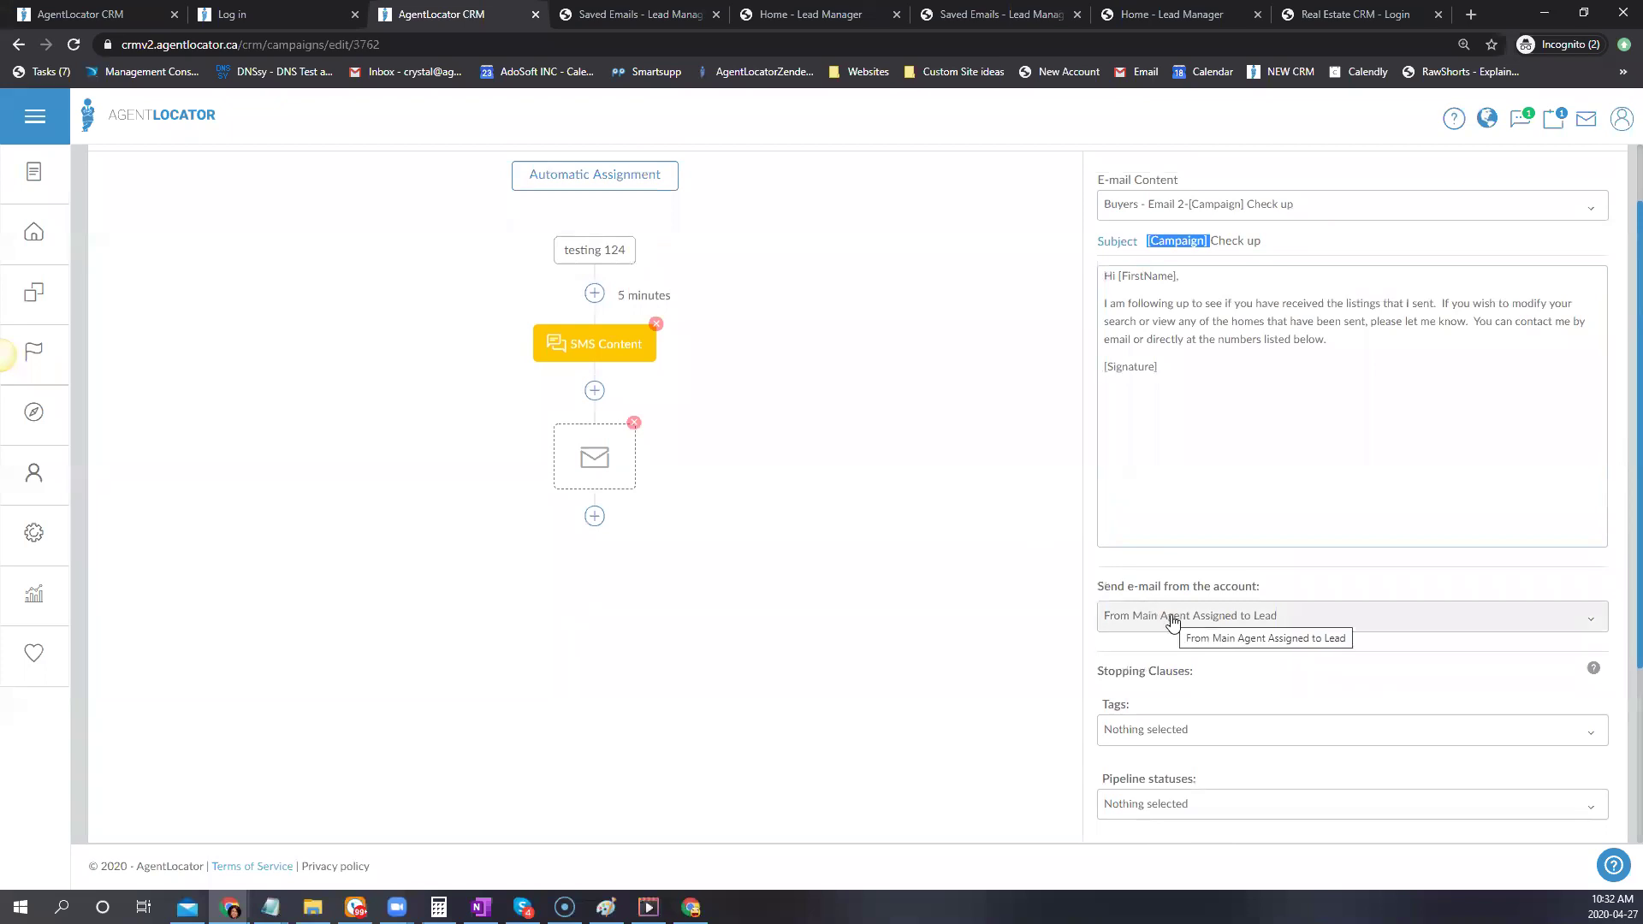
{"action": "scroll", "coordinate": [1172, 622], "scroll_direction": "down", "scroll_amount": 2}
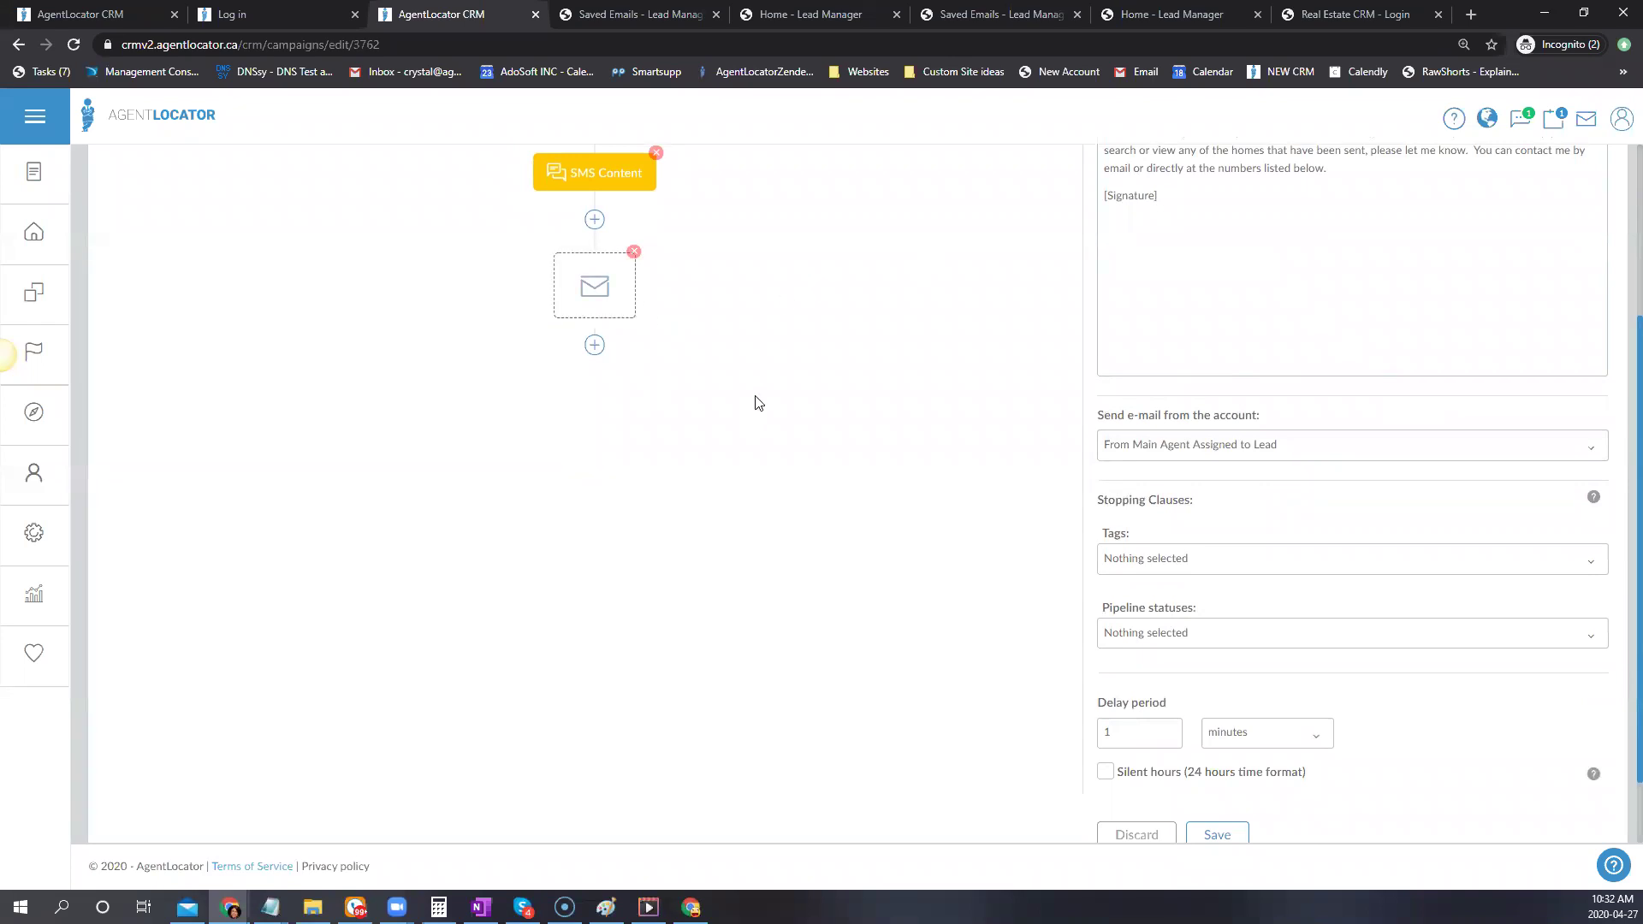
{"action": "scroll", "coordinate": [756, 400], "scroll_direction": "up", "scroll_amount": 2}
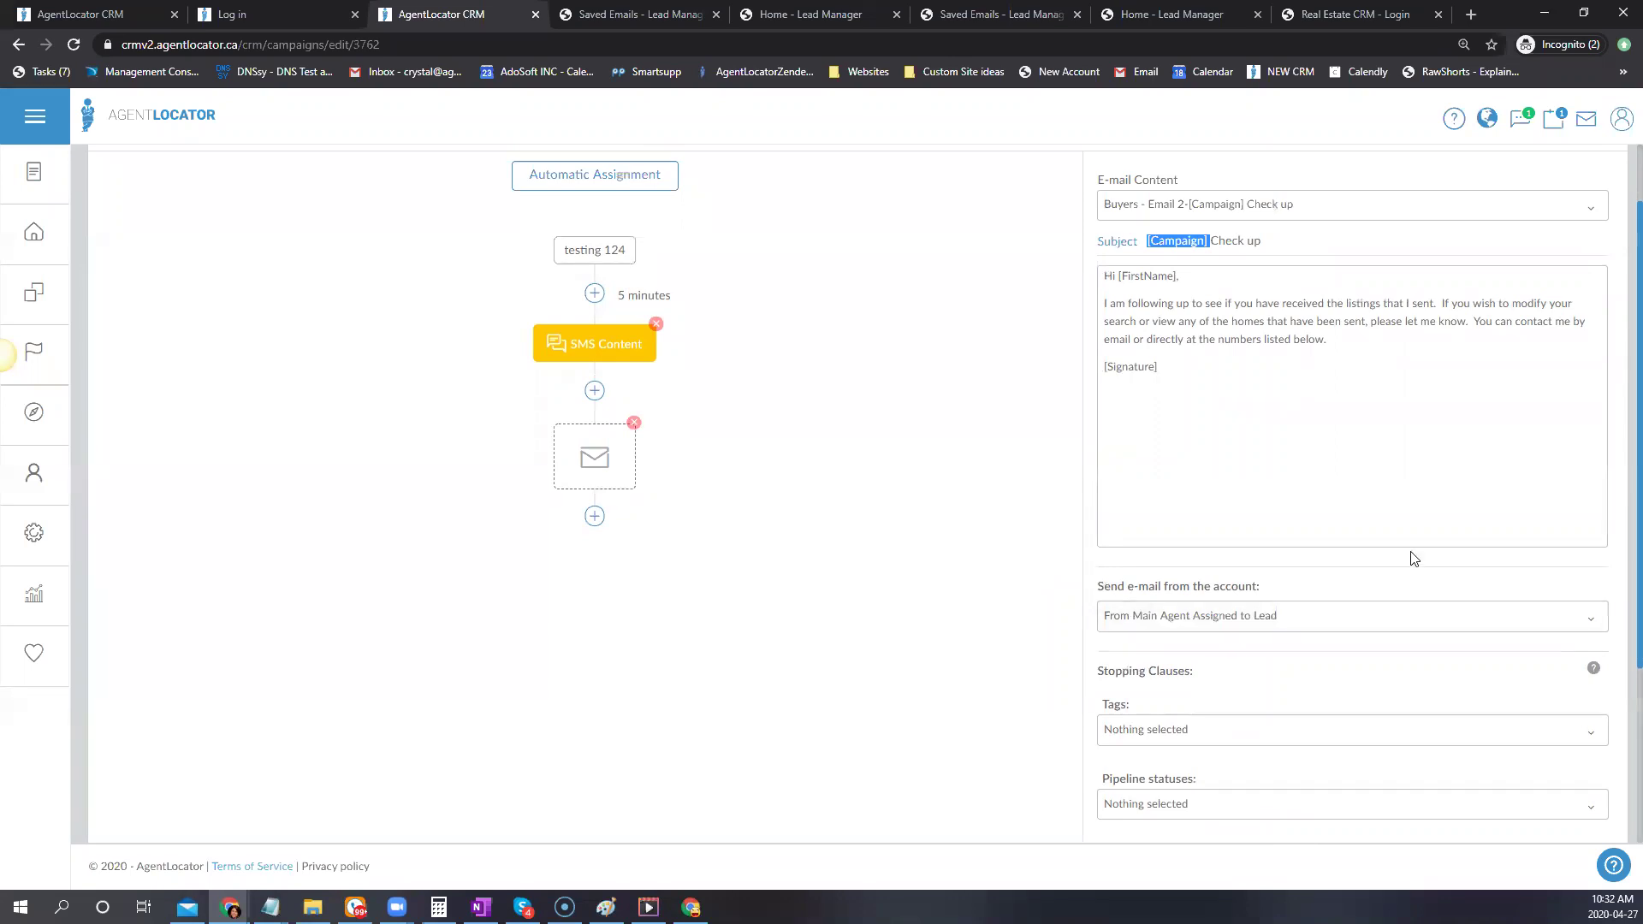
{"action": "scroll", "coordinate": [1327, 385], "scroll_direction": "up", "scroll_amount": 1}
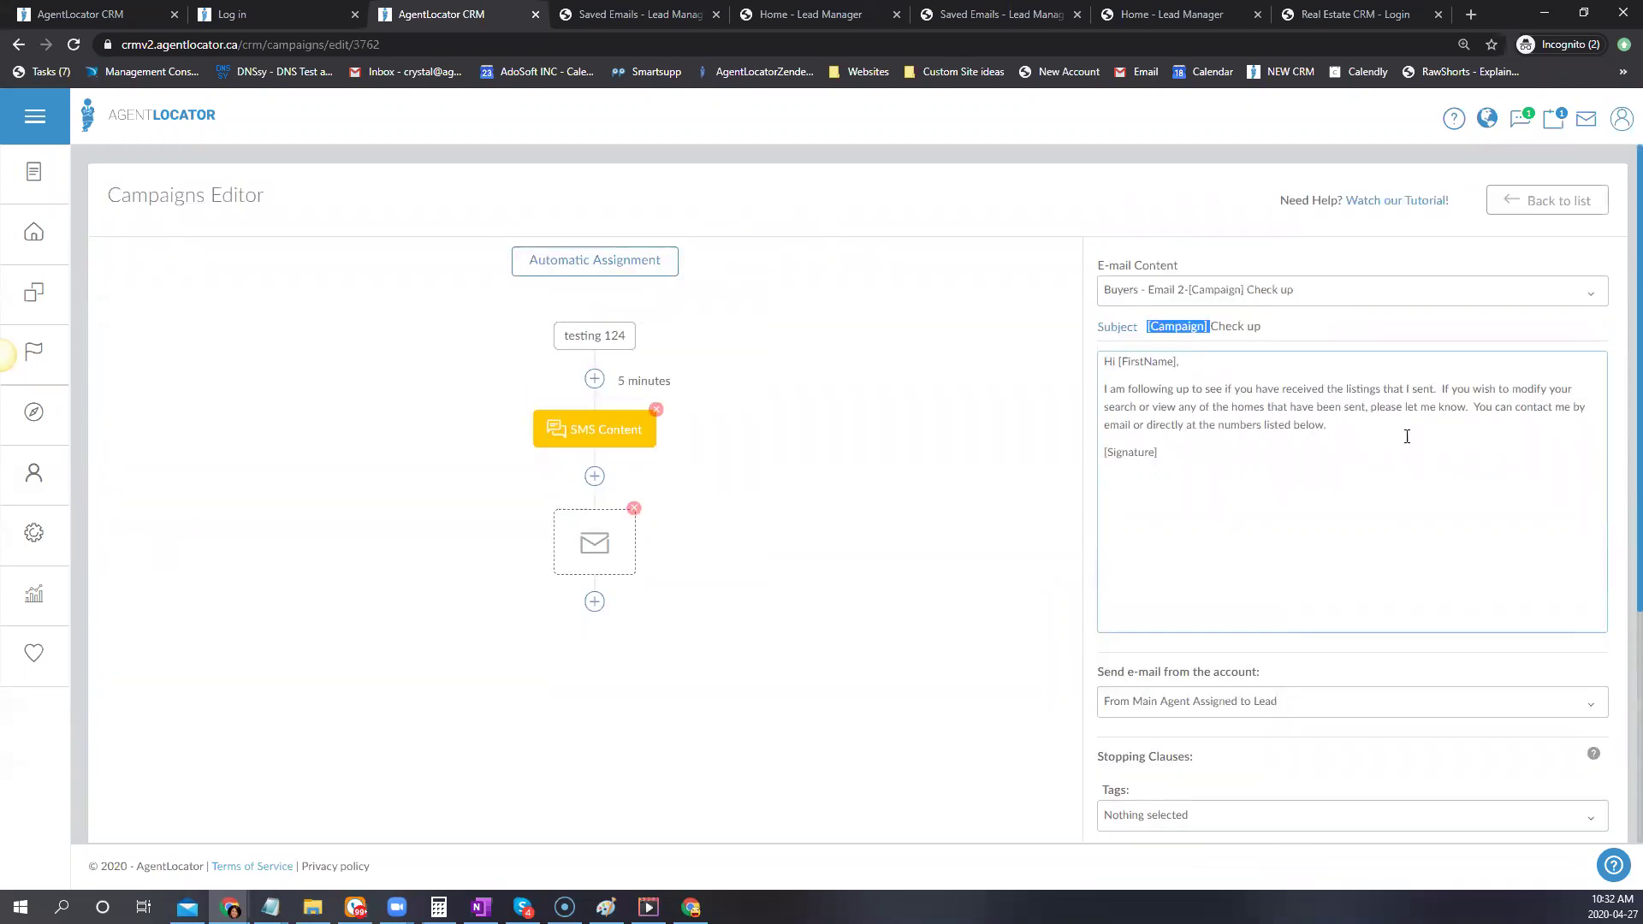
{"action": "scroll", "coordinate": [1342, 660], "scroll_direction": "down", "scroll_amount": 1}
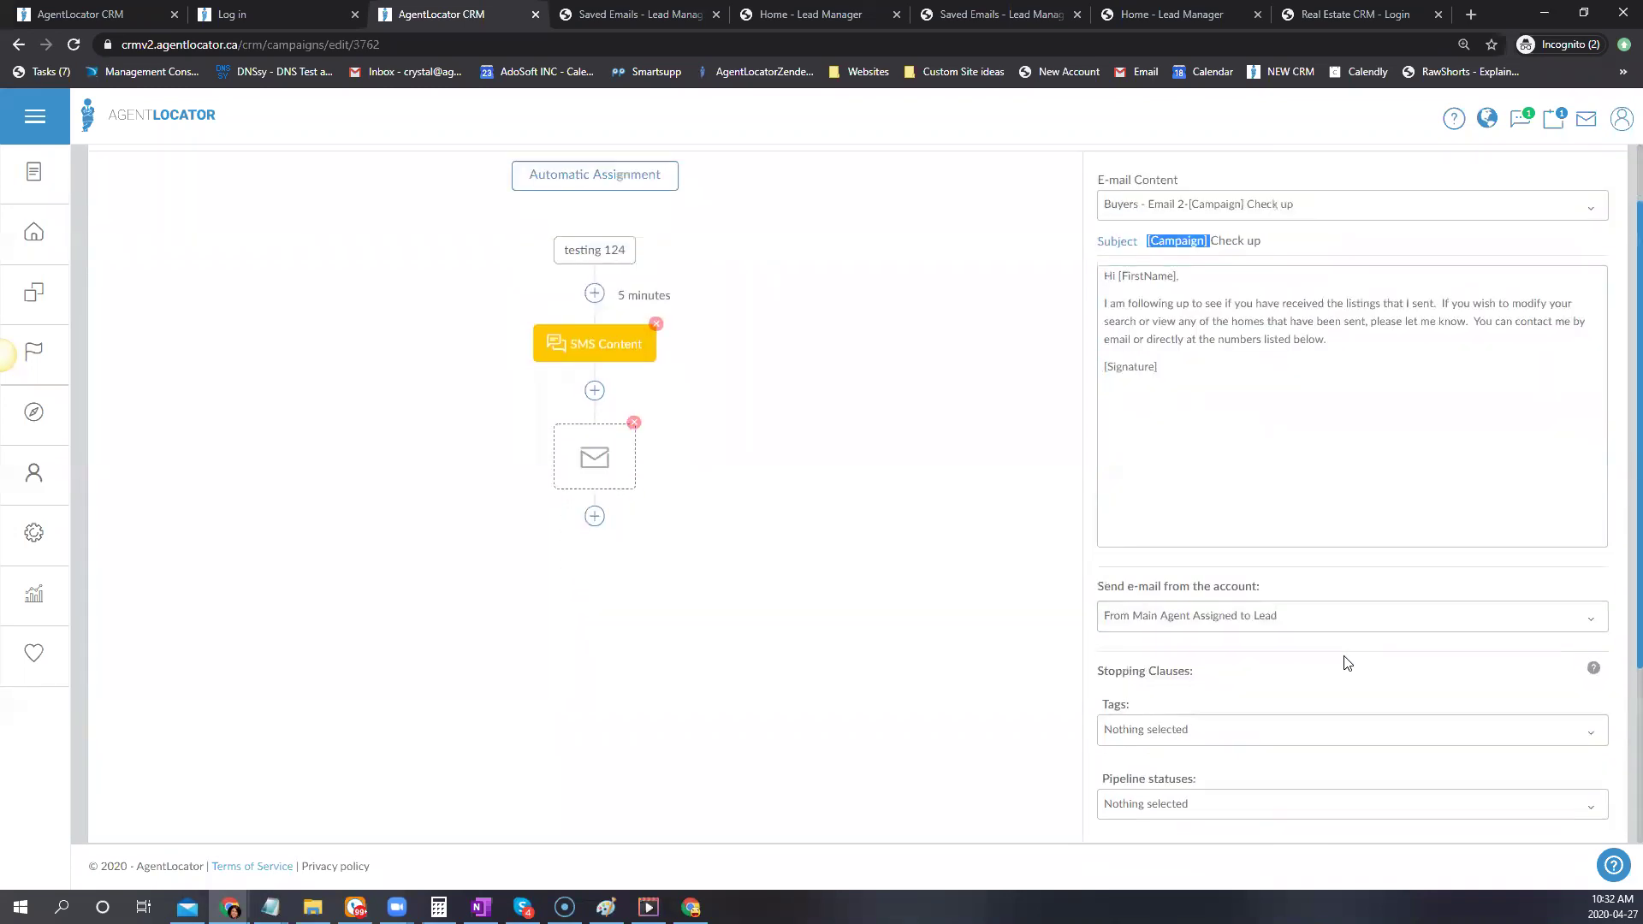
Leave the e-mail step's stopping-clause tags empty
{"action": "left_click", "coordinate": [1162, 733]}
{"action": "scroll", "coordinate": [1229, 620], "scroll_direction": "down", "scroll_amount": 6}
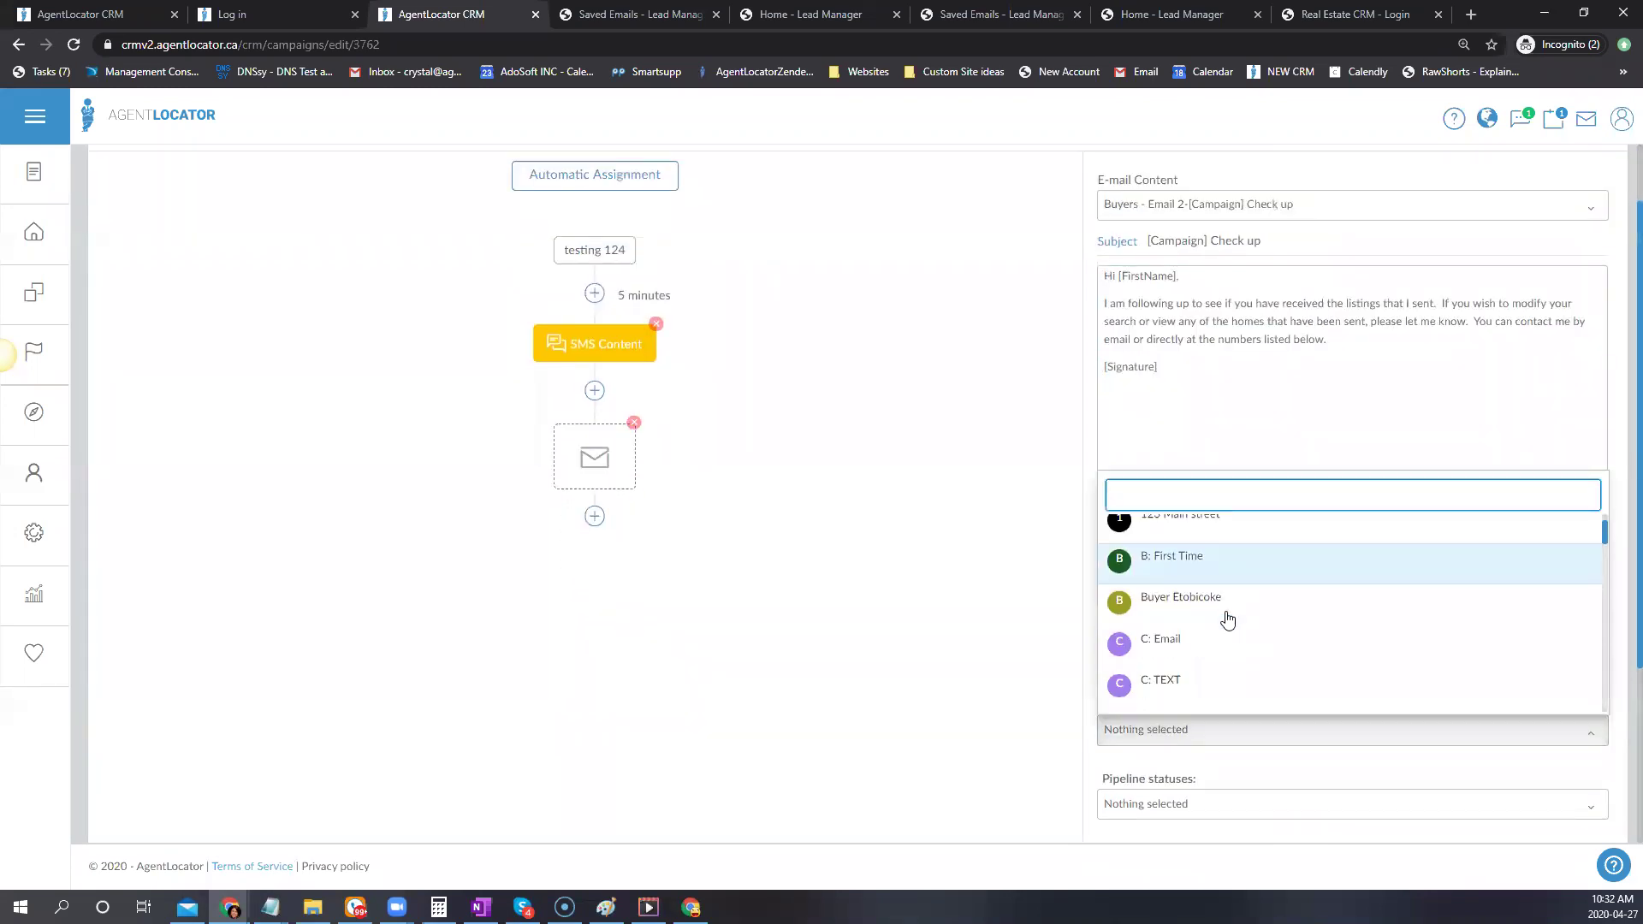
{"action": "scroll", "coordinate": [1230, 622], "scroll_direction": "down", "scroll_amount": 5}
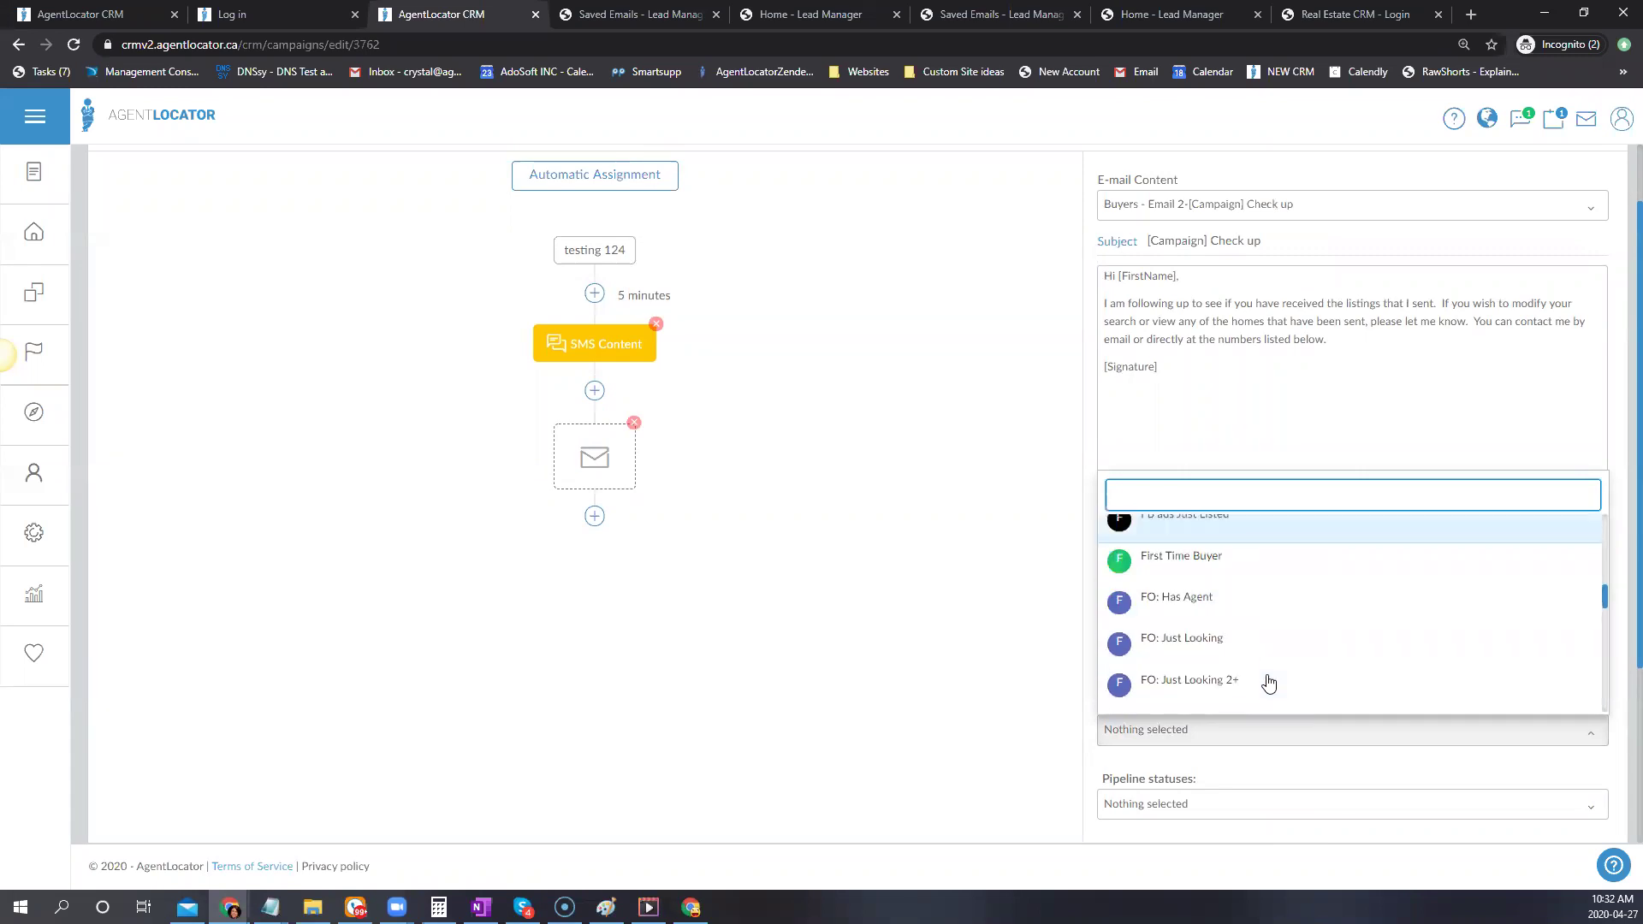
{"action": "scroll", "coordinate": [1269, 682], "scroll_direction": "down", "scroll_amount": 4}
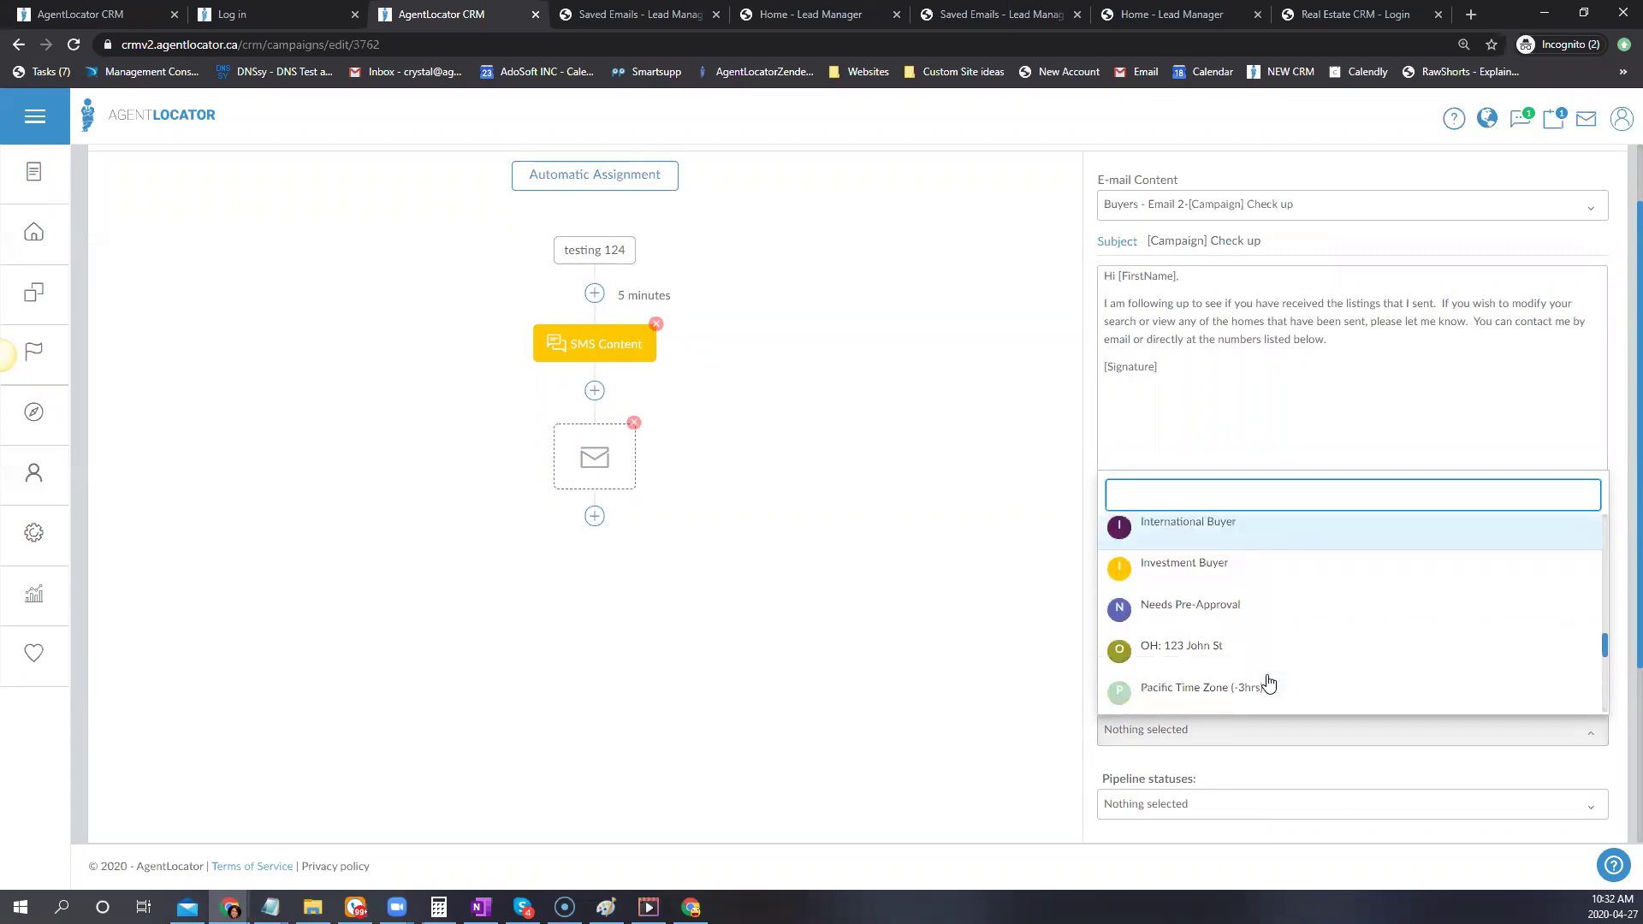
{"action": "left_click", "coordinate": [988, 735]}
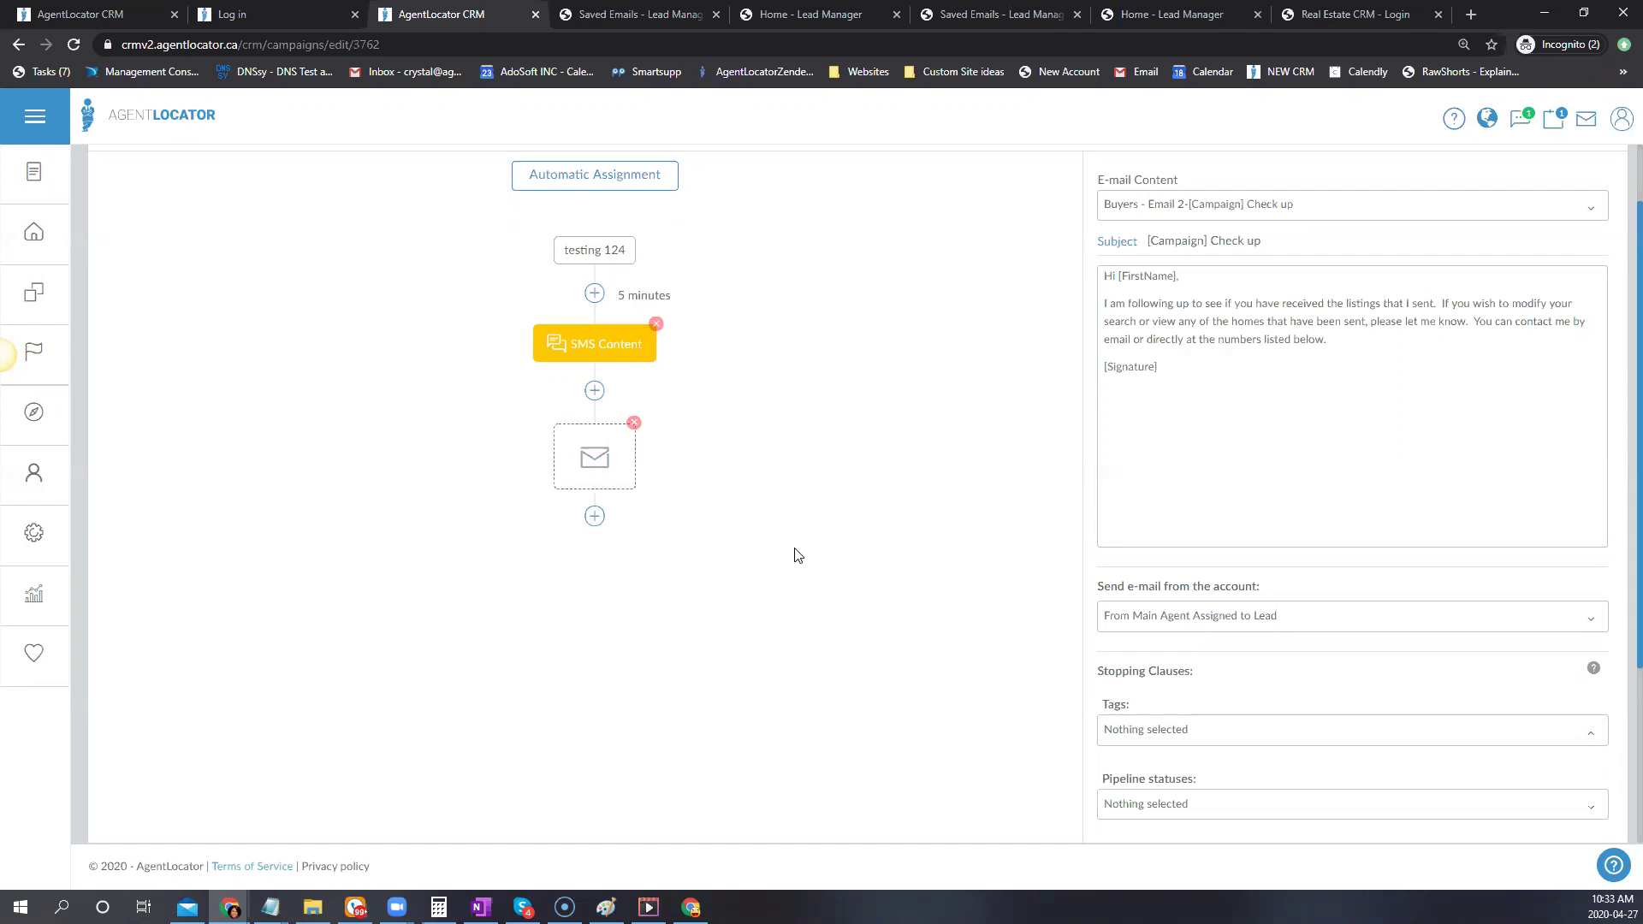
Send the e-mail from the Mortgage Agent Assigned to Lead
{"action": "left_click", "coordinate": [1150, 635]}
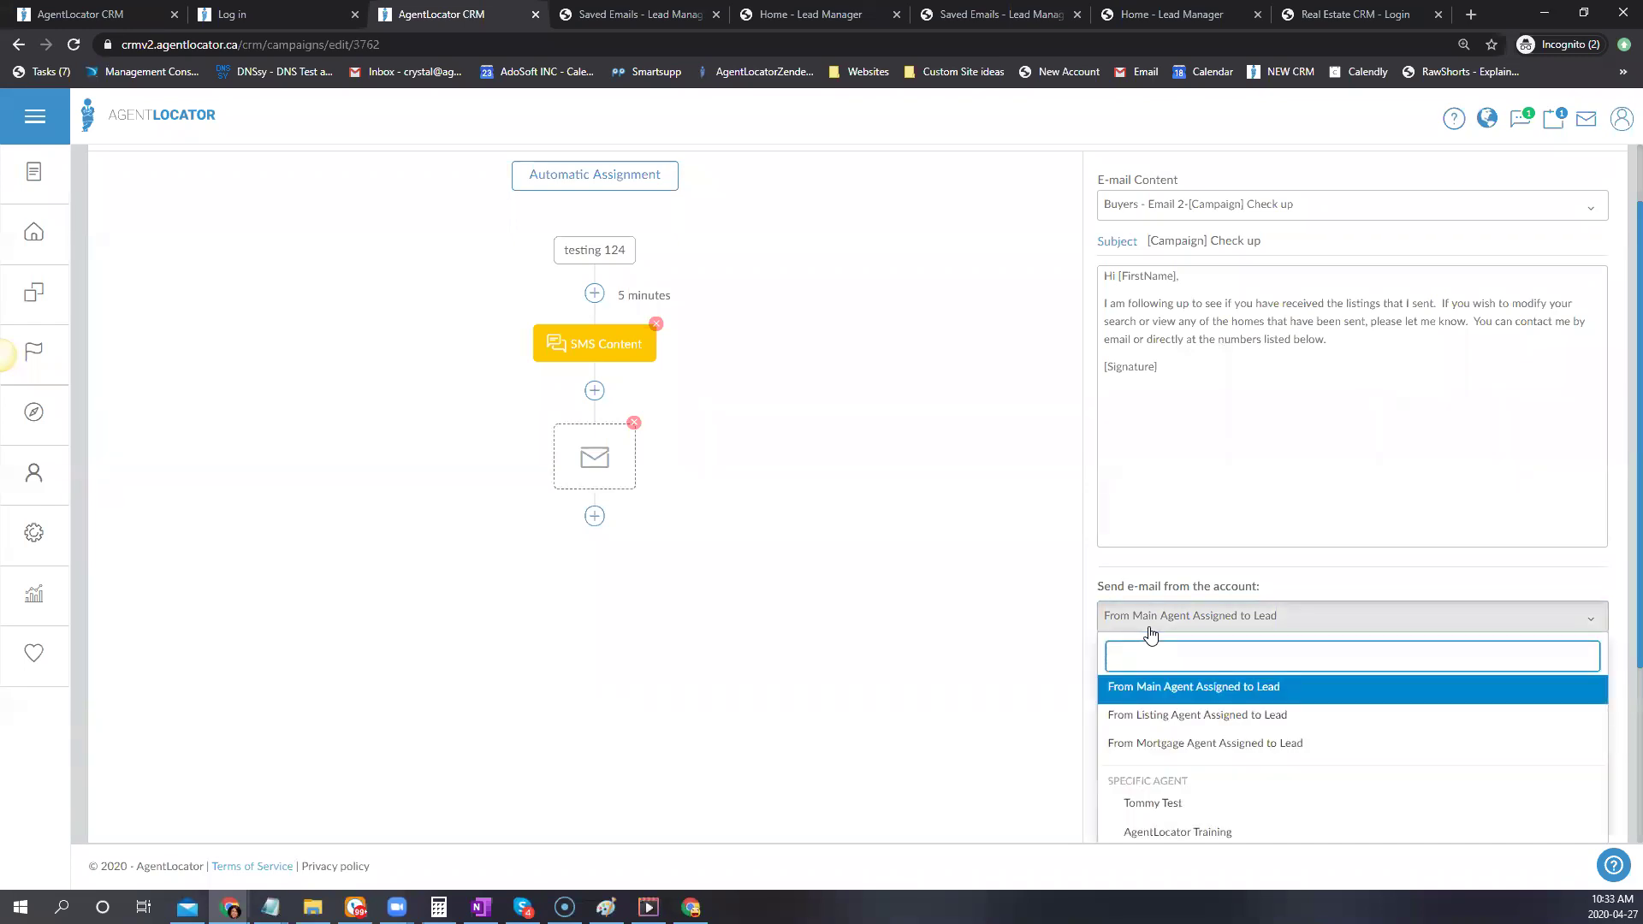
{"action": "scroll", "coordinate": [1150, 642], "scroll_direction": "down", "scroll_amount": 1}
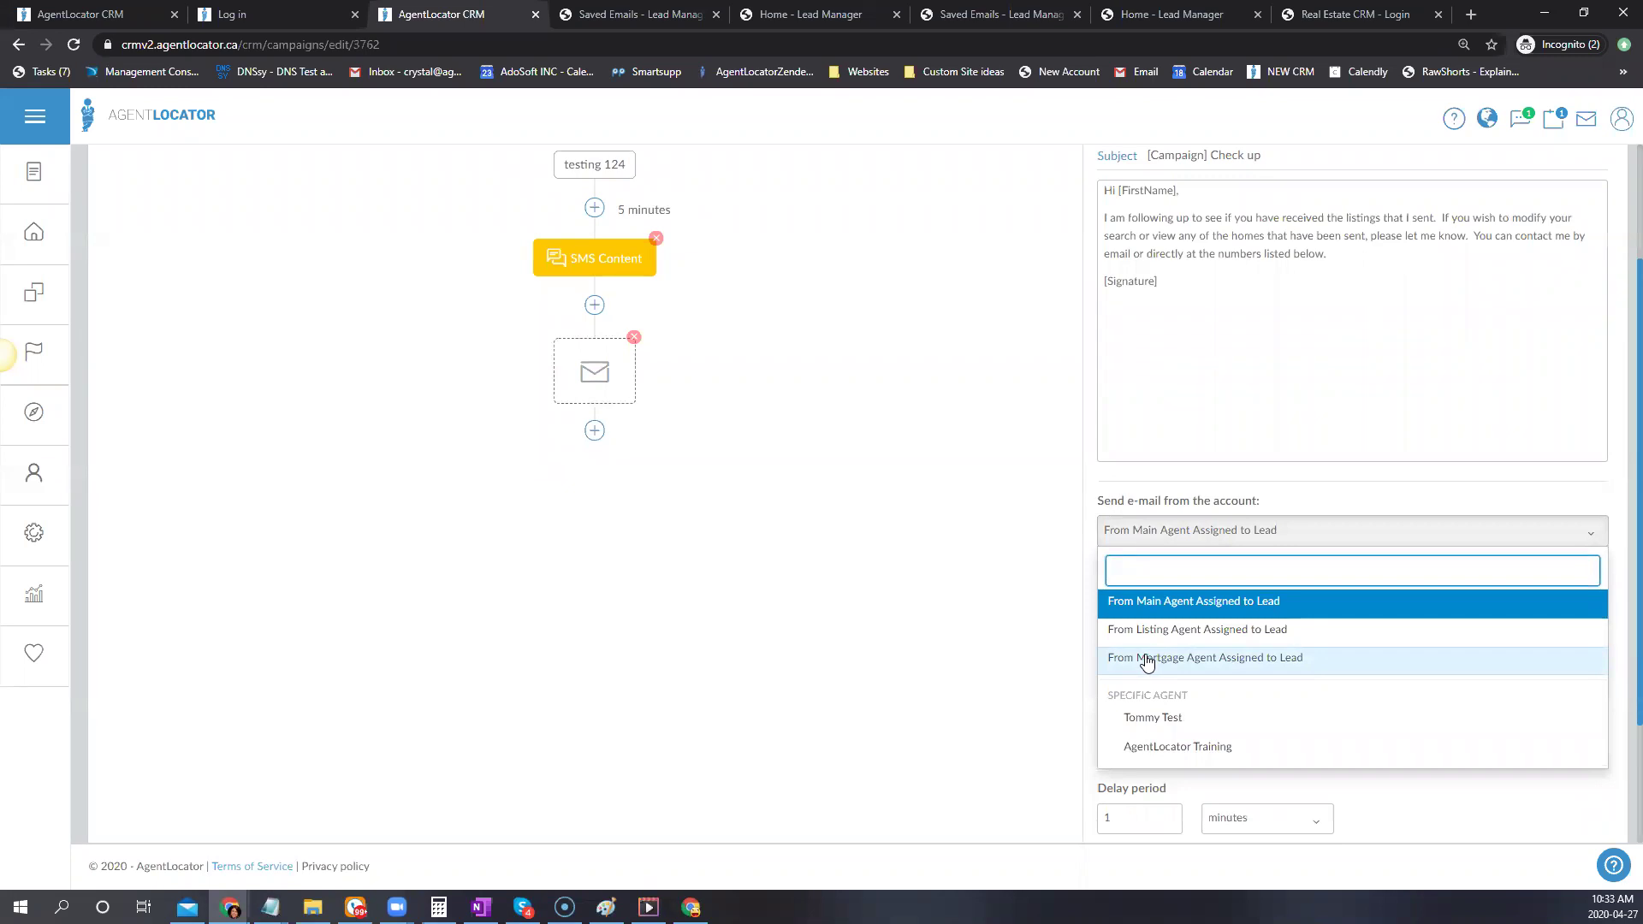
{"action": "left_click", "coordinate": [1147, 661]}
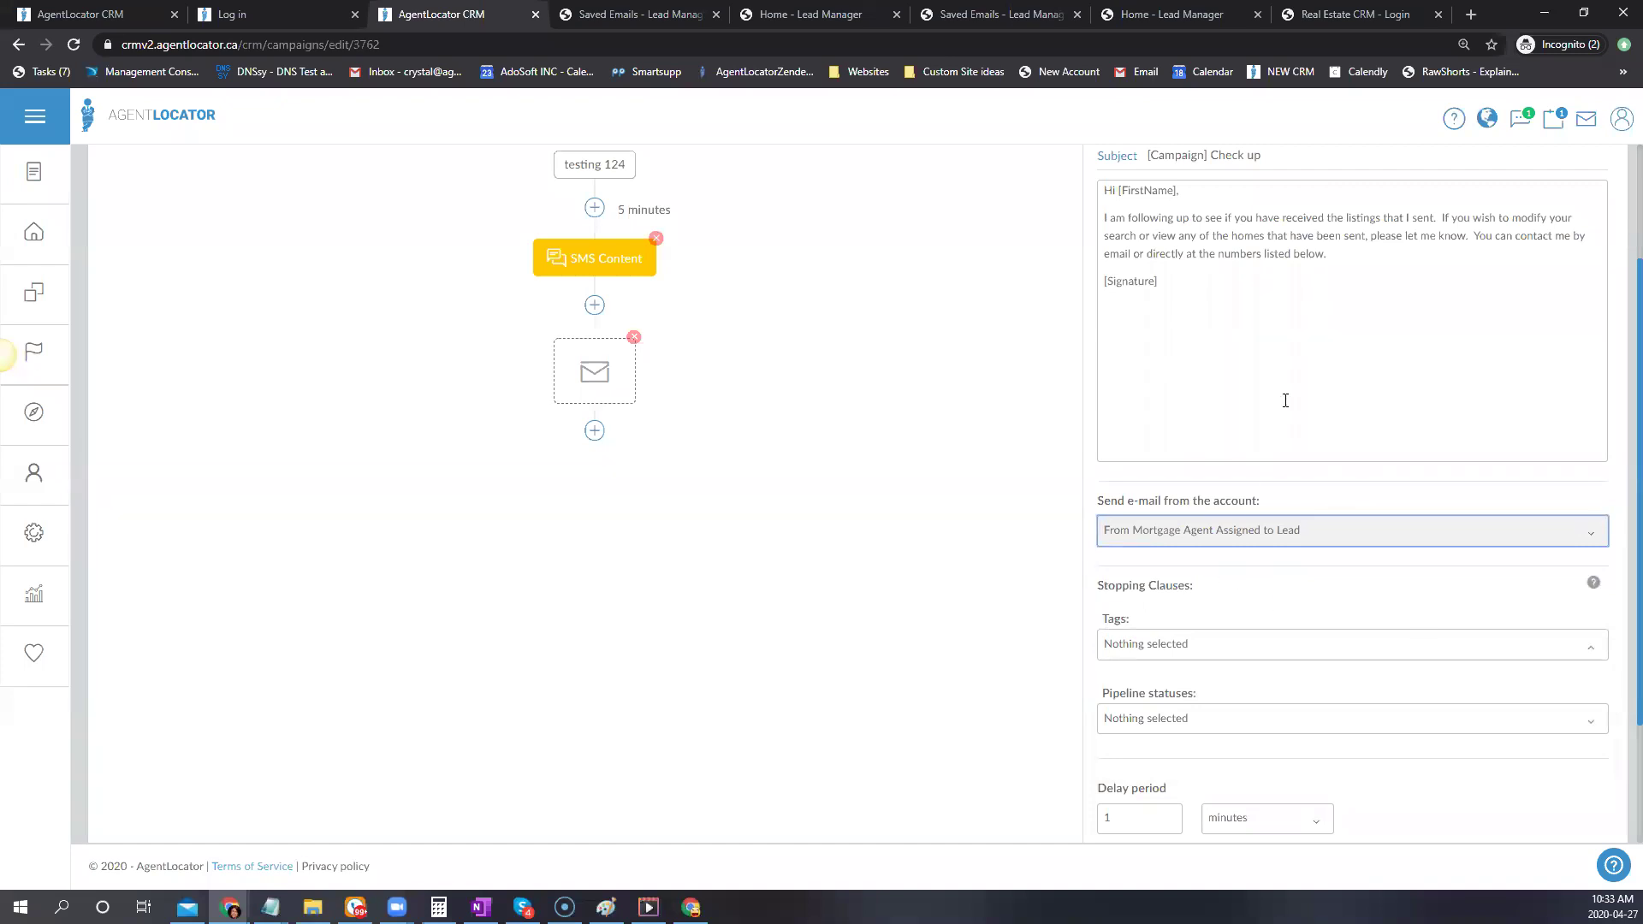
{"action": "scroll", "coordinate": [1283, 400], "scroll_direction": "down", "scroll_amount": 2}
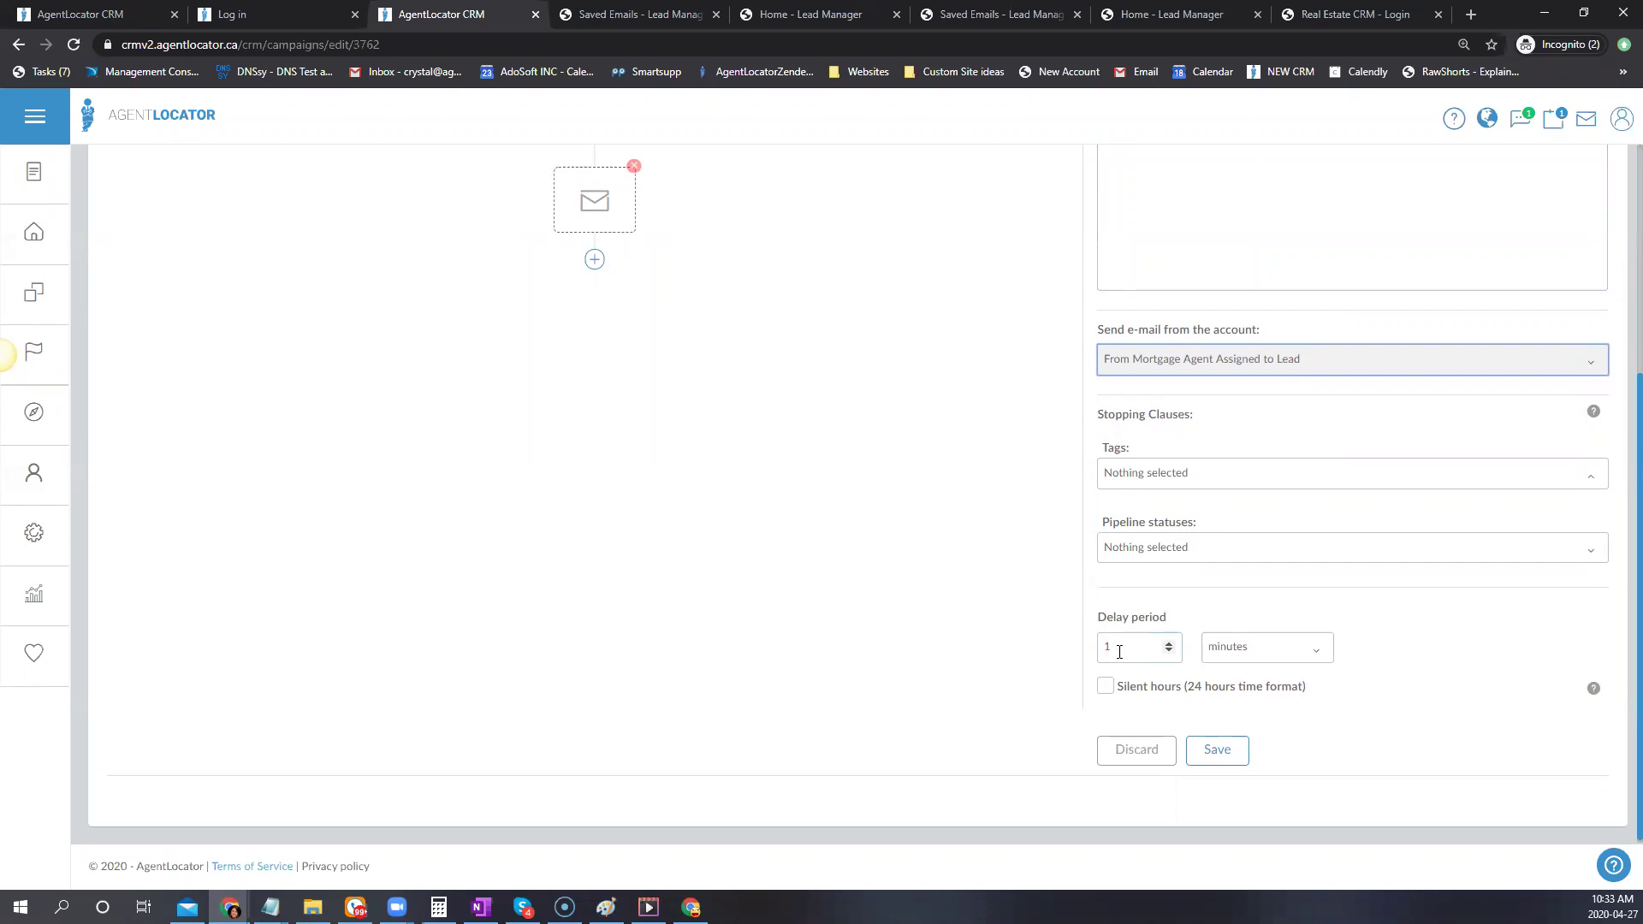
{"action": "scroll", "coordinate": [890, 513], "scroll_direction": "up", "scroll_amount": 2}
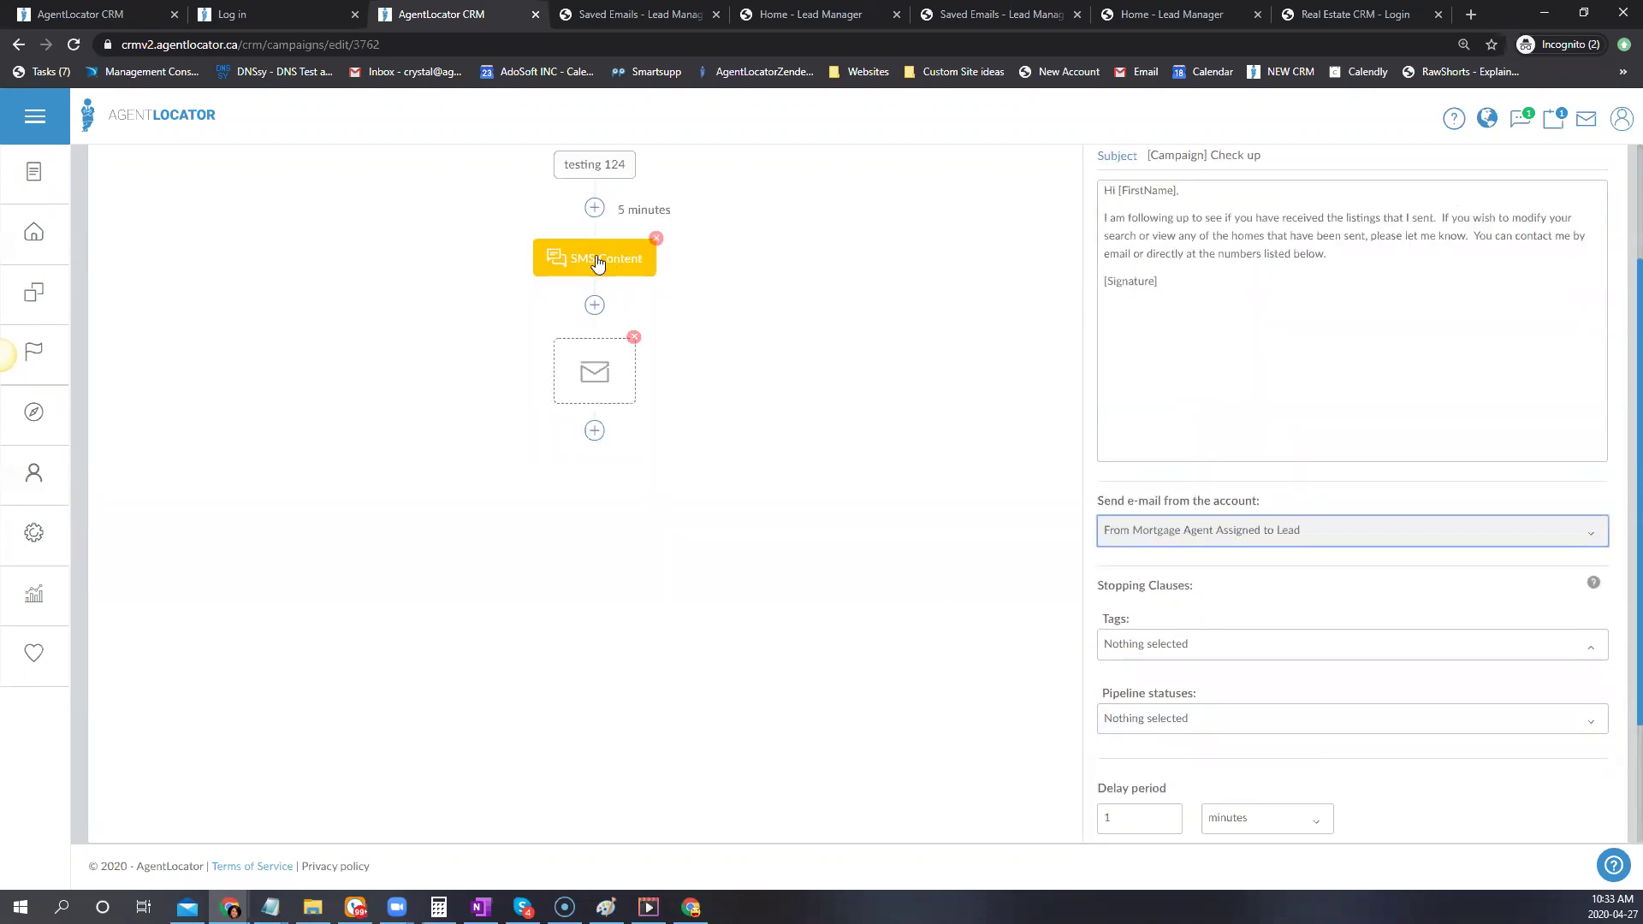
{"action": "scroll", "coordinate": [818, 437], "scroll_direction": "down", "scroll_amount": 2}
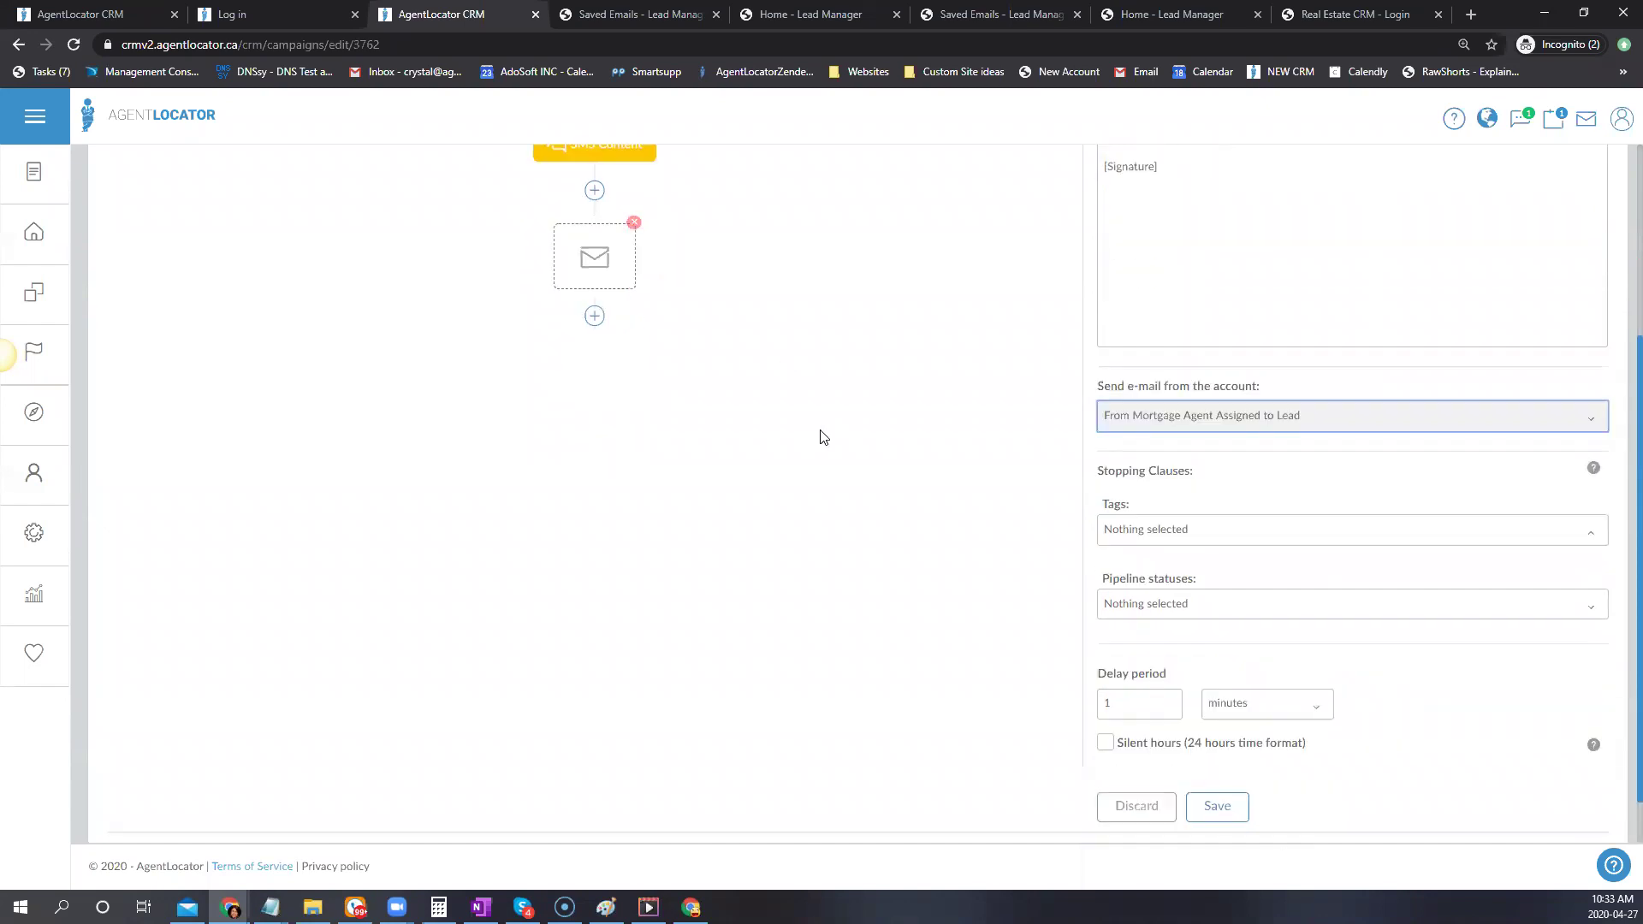
Set the e-mail delay period to 2 days and save the step
{"action": "left_click", "coordinate": [1169, 643]}
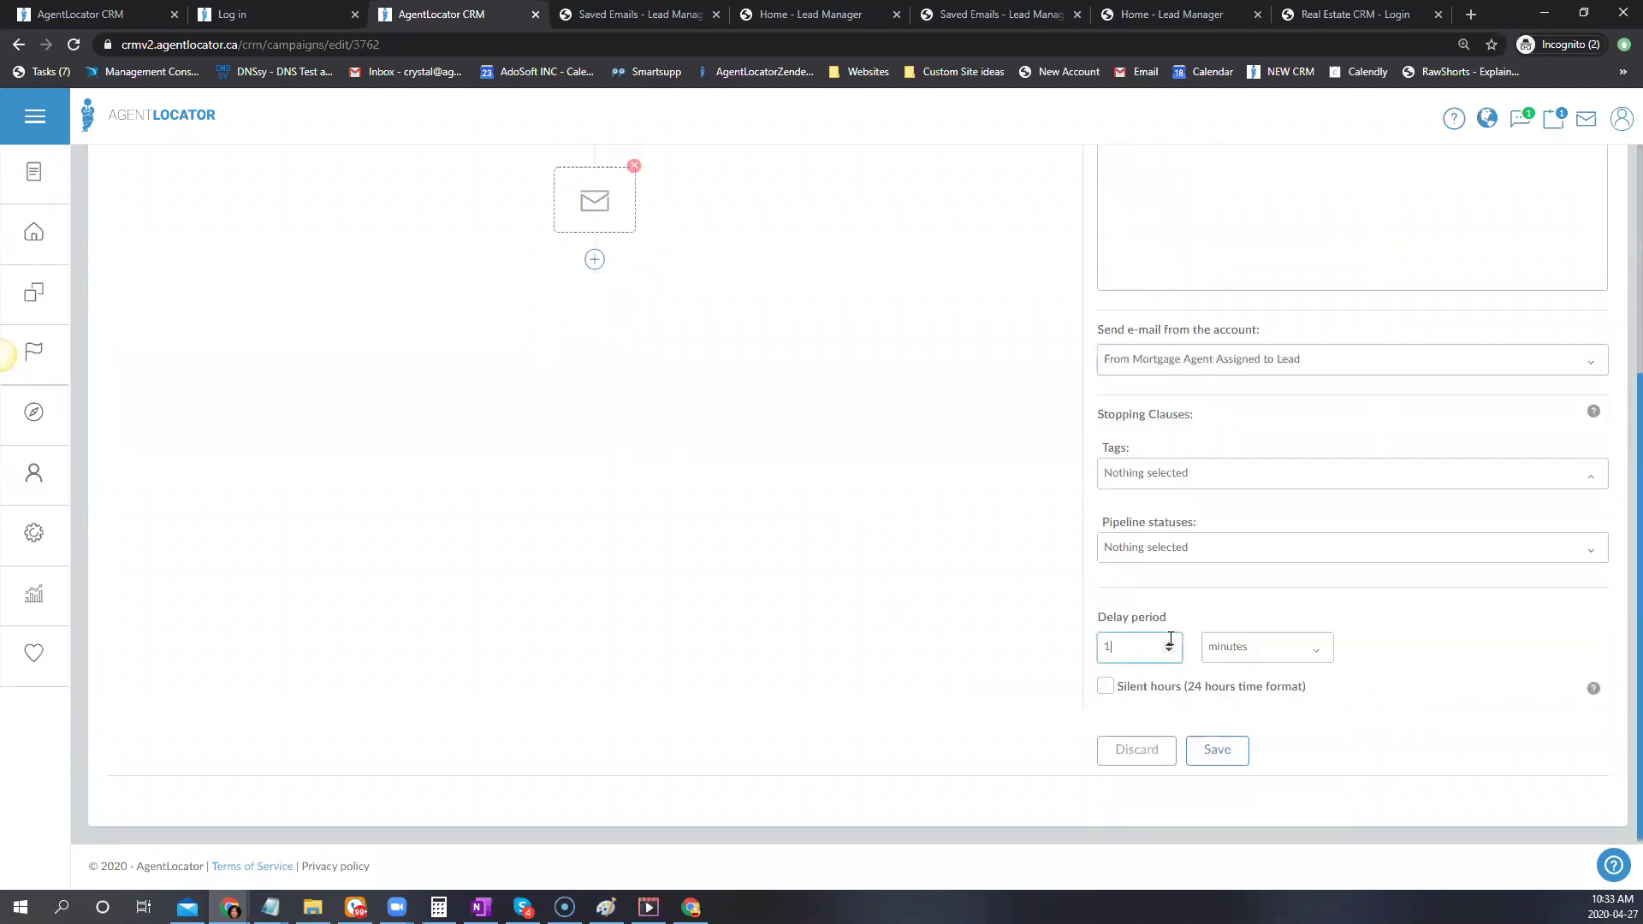
{"action": "left_click", "coordinate": [1236, 648]}
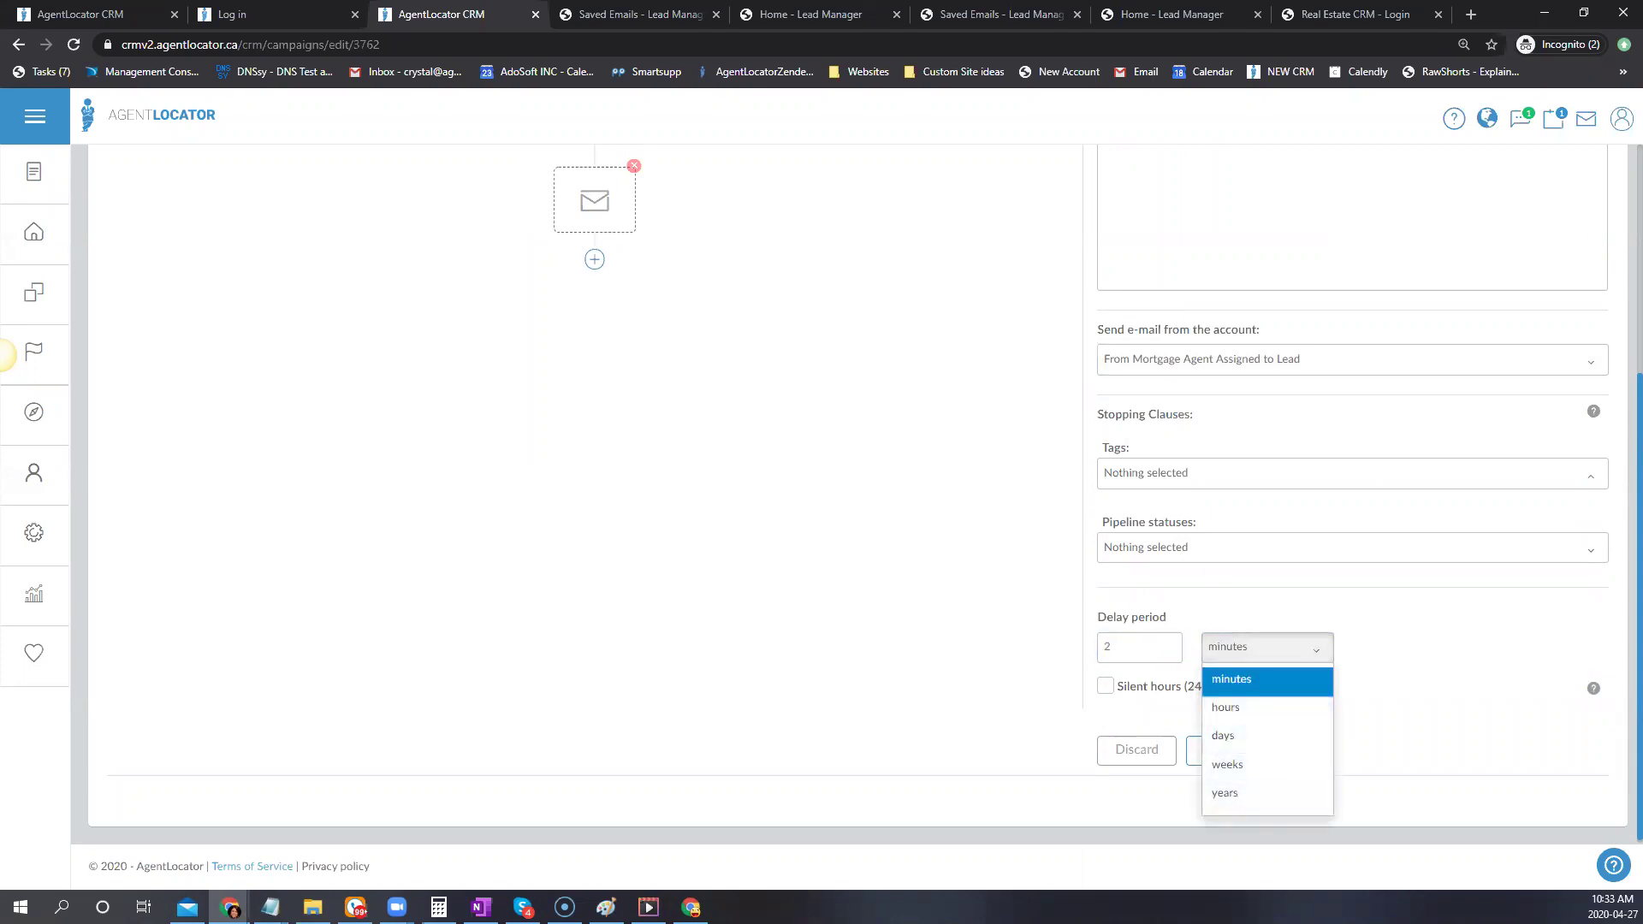
{"action": "left_click", "coordinate": [1181, 727]}
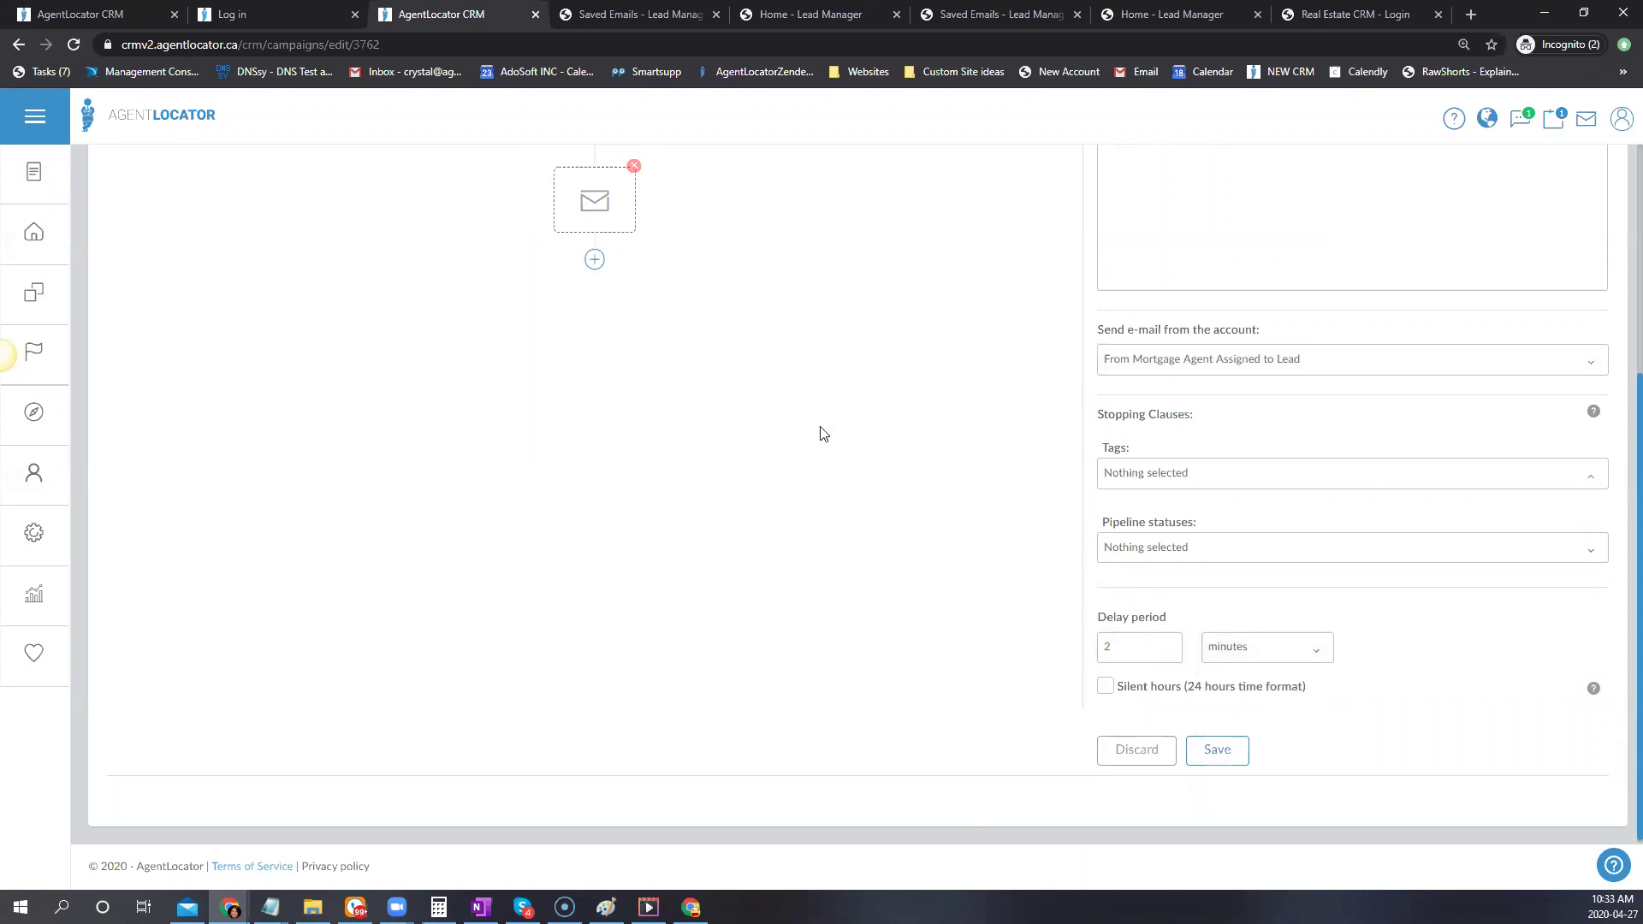
{"action": "scroll", "coordinate": [821, 428], "scroll_direction": "up", "scroll_amount": 3}
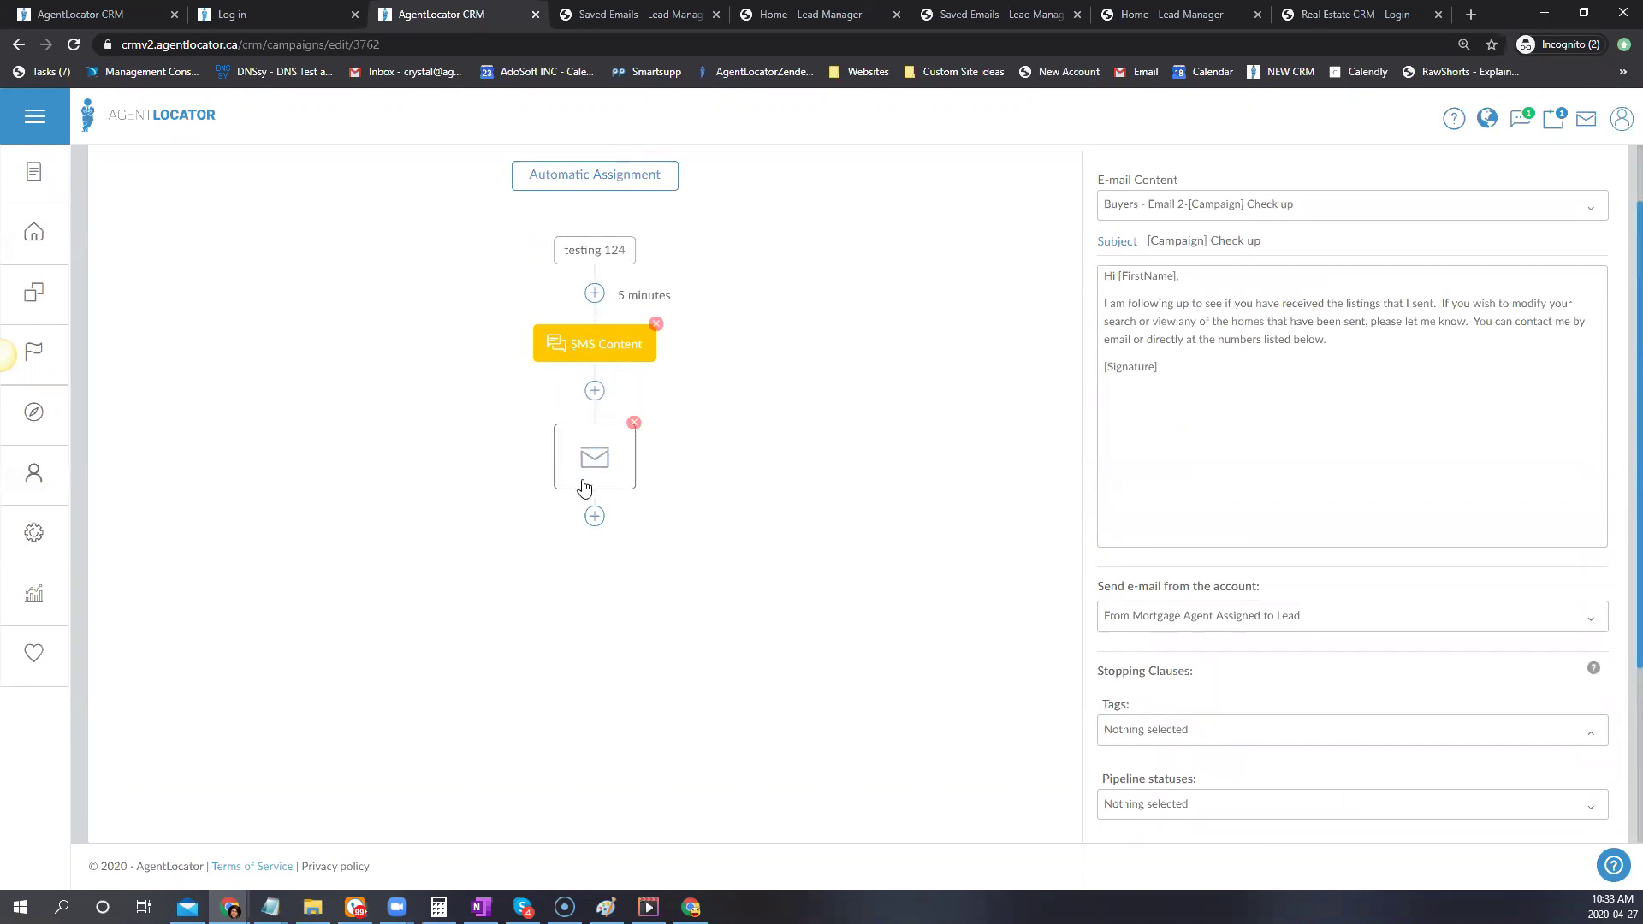
{"action": "scroll", "coordinate": [1404, 621], "scroll_direction": "down", "scroll_amount": 2}
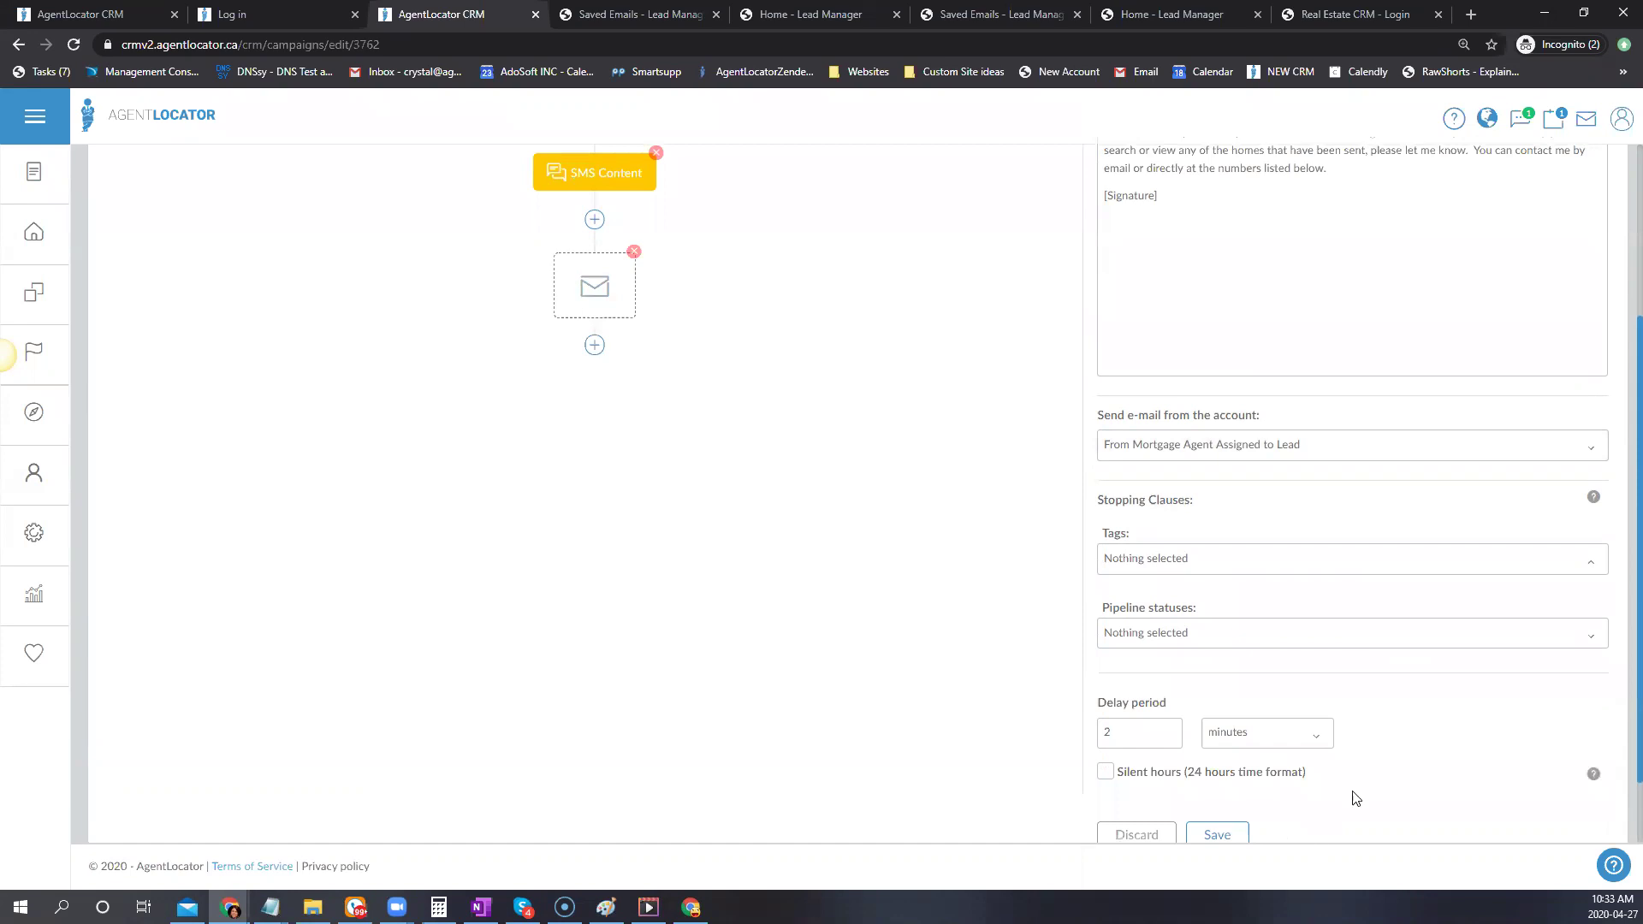
{"action": "left_click", "coordinate": [1142, 729]}
{"action": "left_click", "coordinate": [1283, 736]}
{"action": "left_click", "coordinate": [1236, 639]}
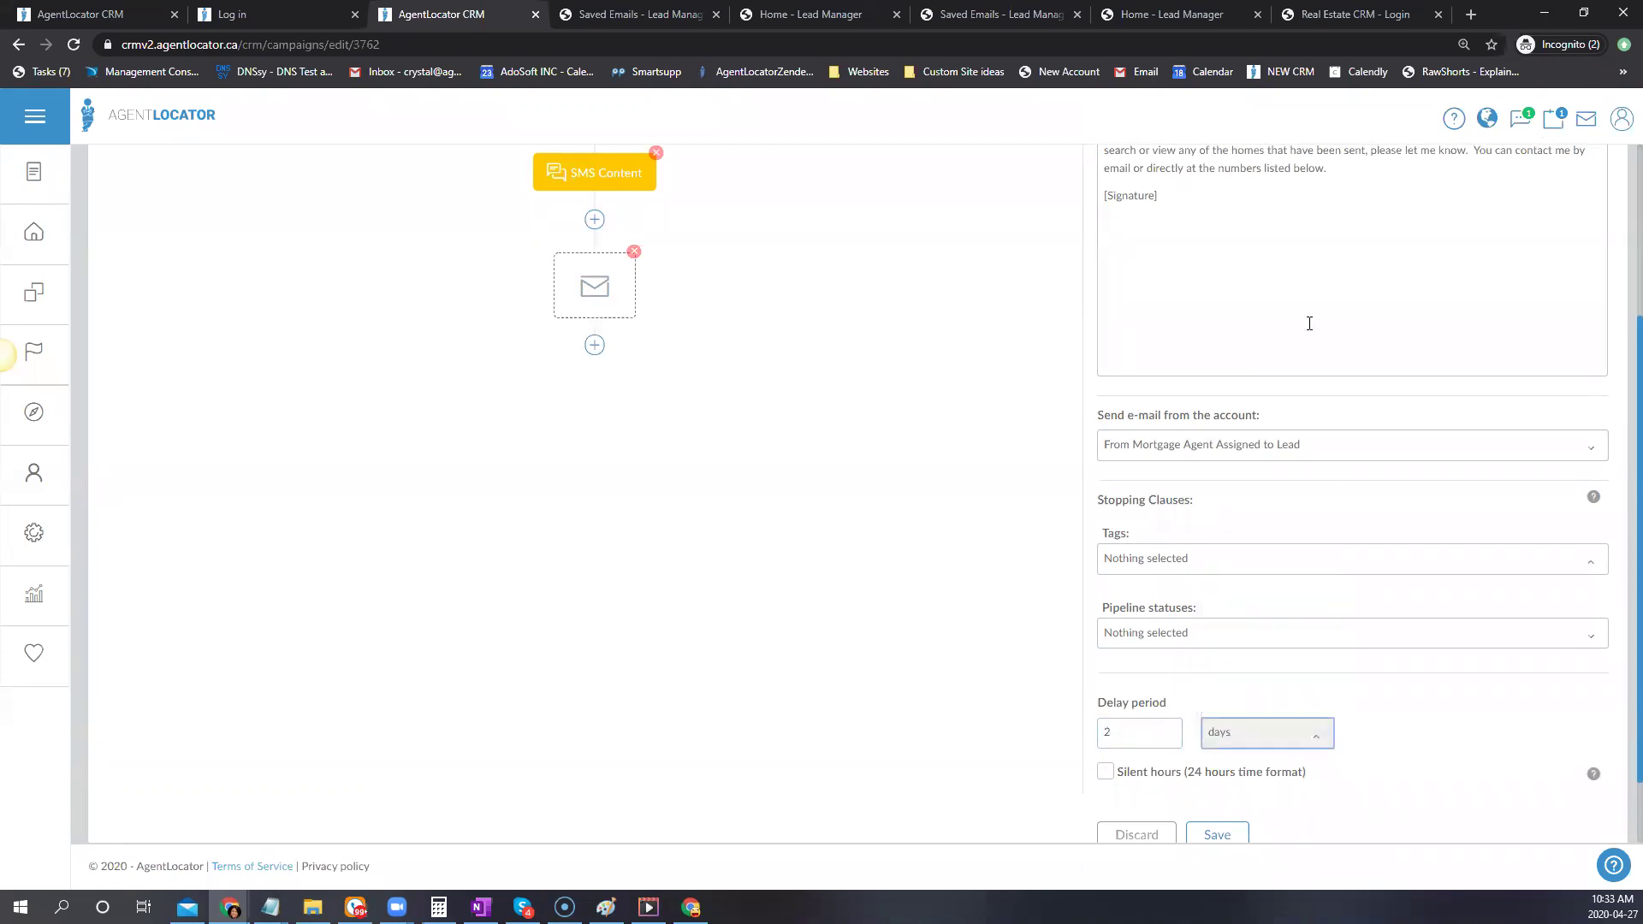
{"action": "scroll", "coordinate": [924, 514], "scroll_direction": "up", "scroll_amount": 1}
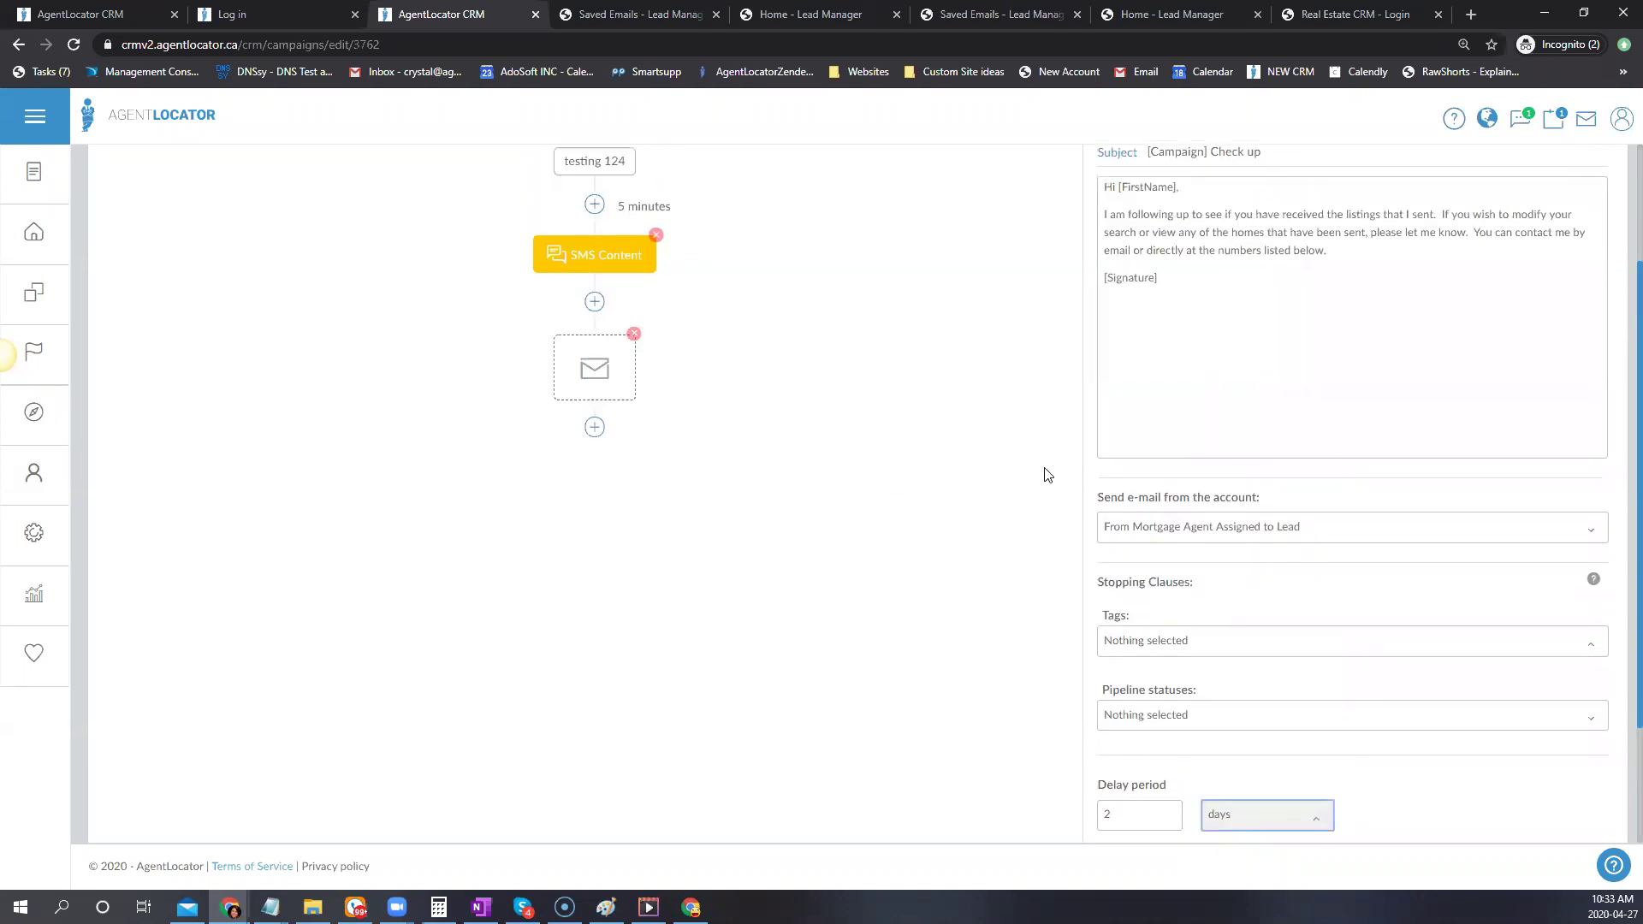
{"action": "scroll", "coordinate": [1047, 475], "scroll_direction": "down", "scroll_amount": 2}
{"action": "left_click", "coordinate": [1249, 748]}
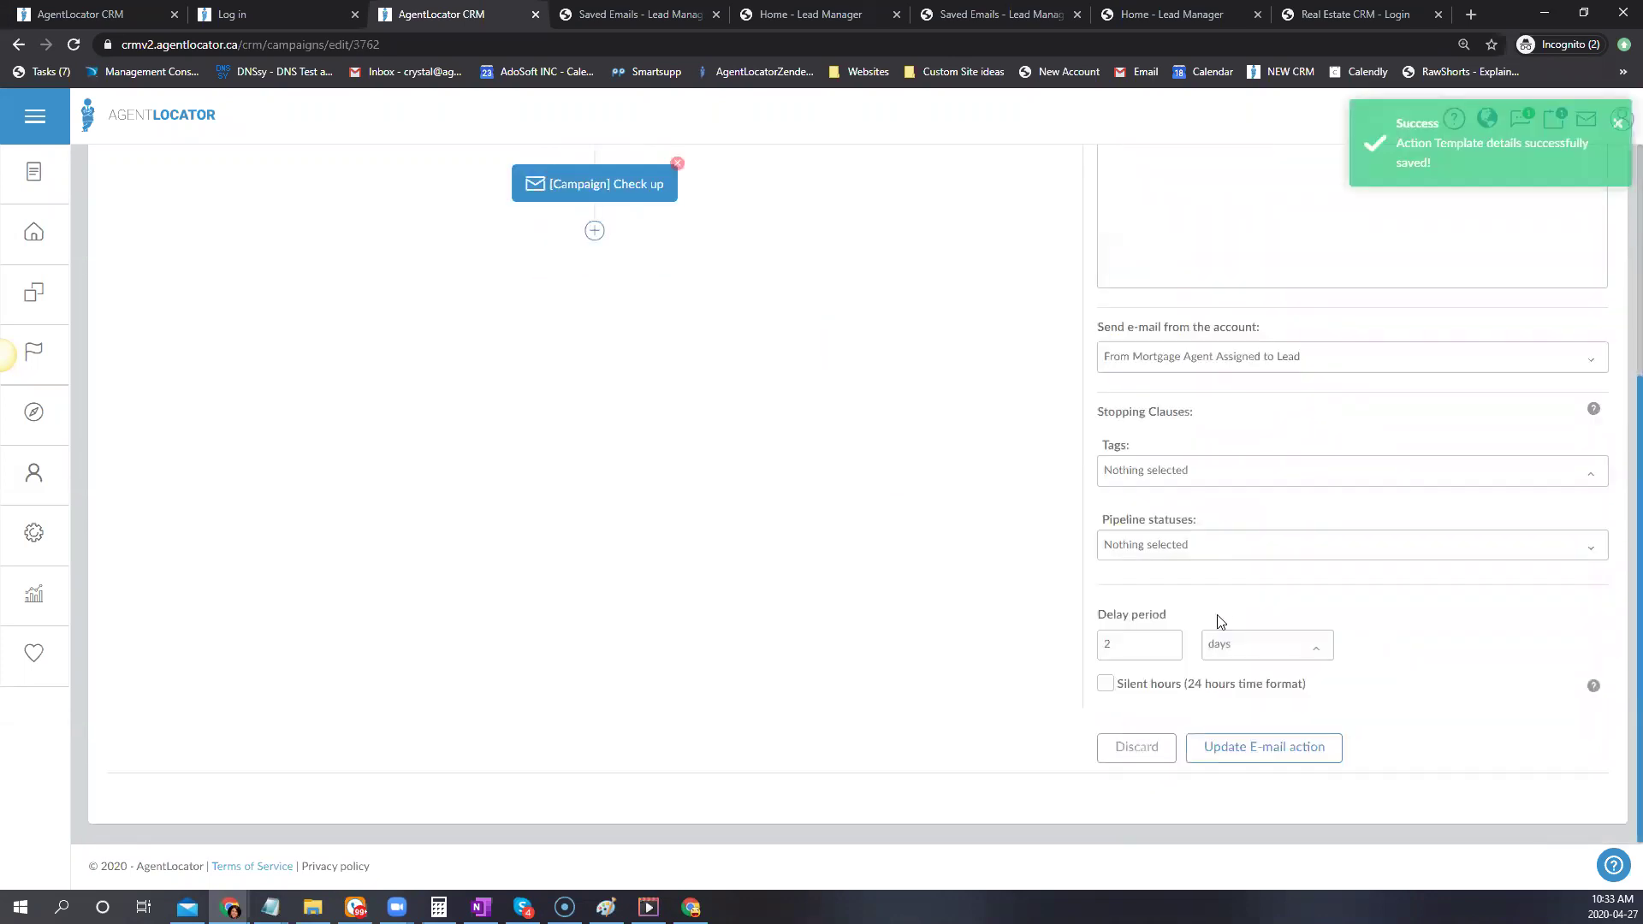
{"action": "scroll", "coordinate": [881, 601], "scroll_direction": "up", "scroll_amount": 3}
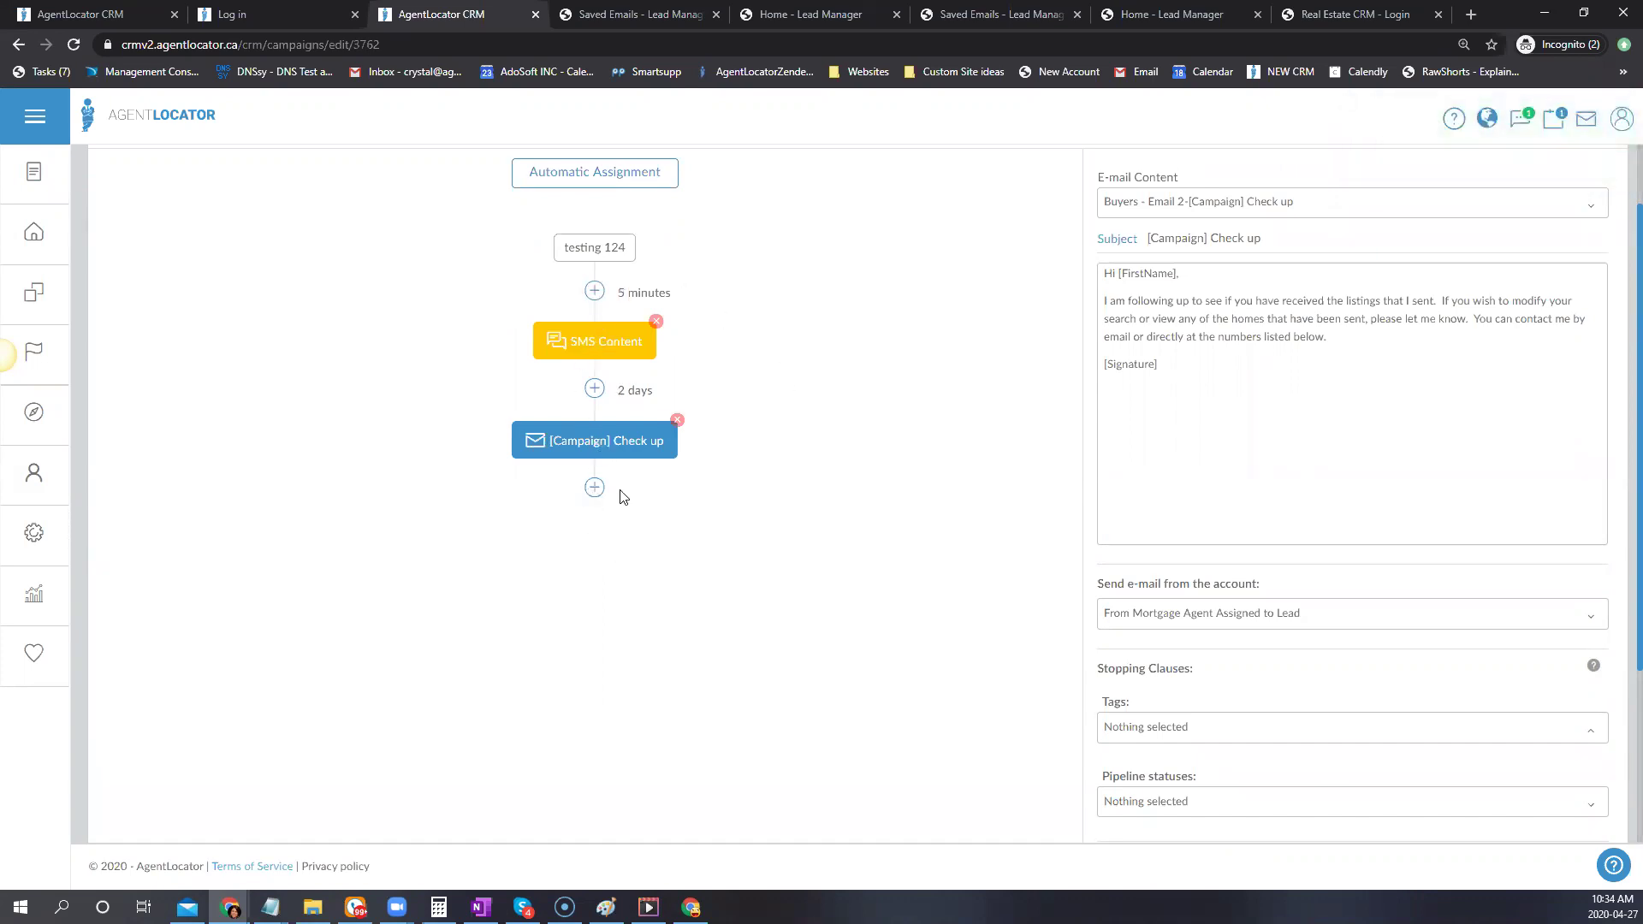
Add a Task action below the '[Campaign] Check up' e-mail node
{"action": "left_click", "coordinate": [595, 490]}
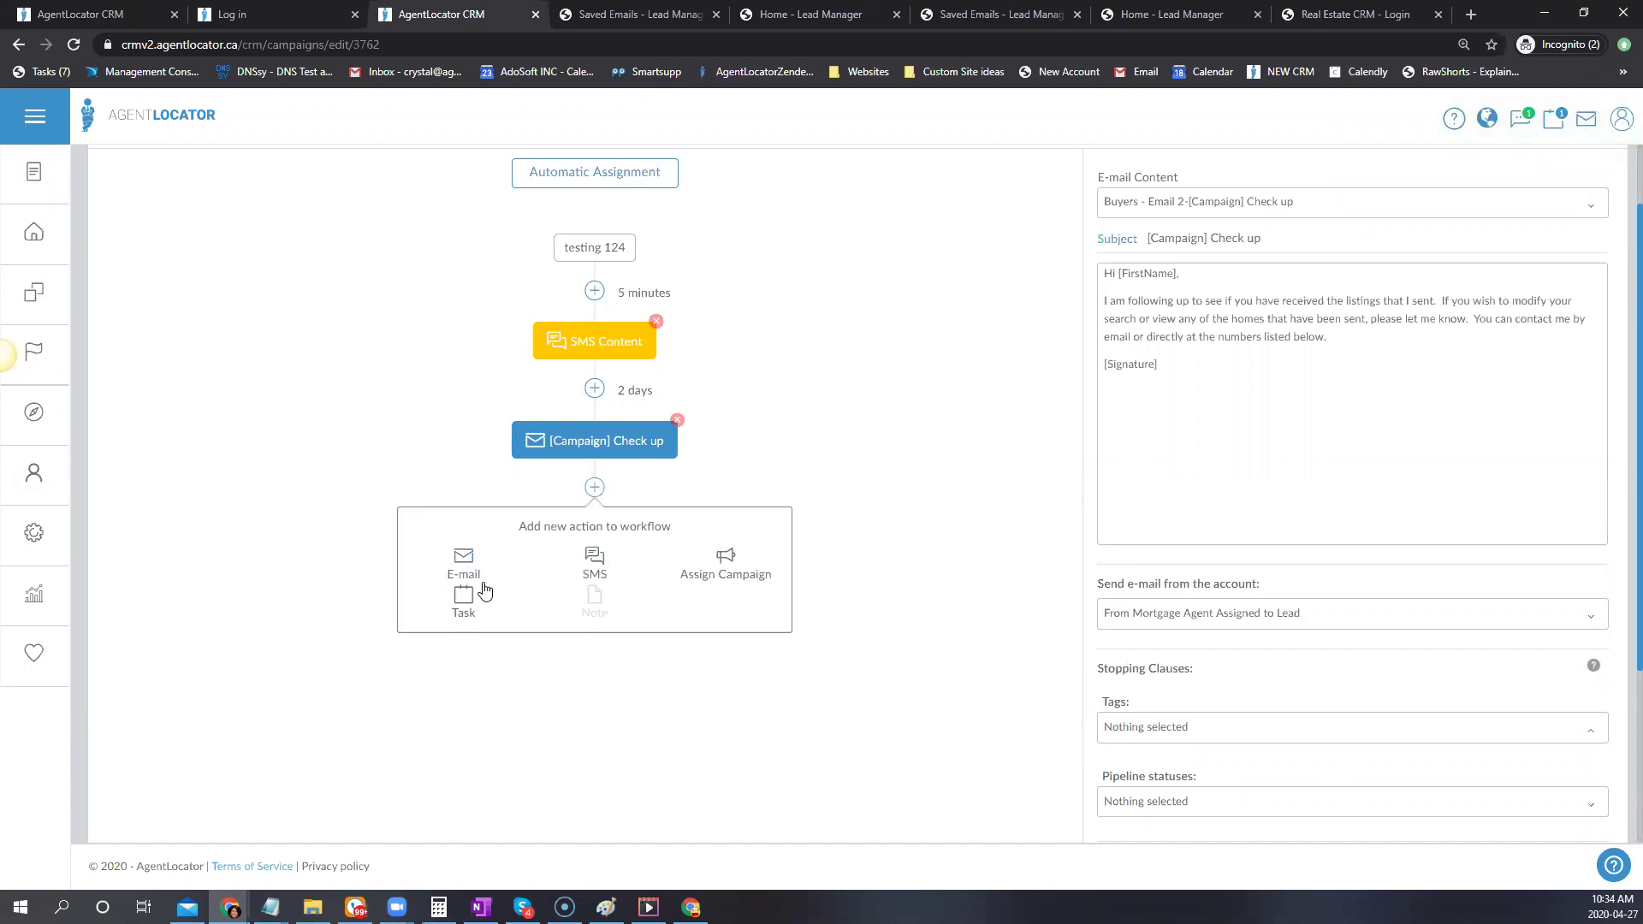
{"action": "left_click", "coordinate": [463, 601]}
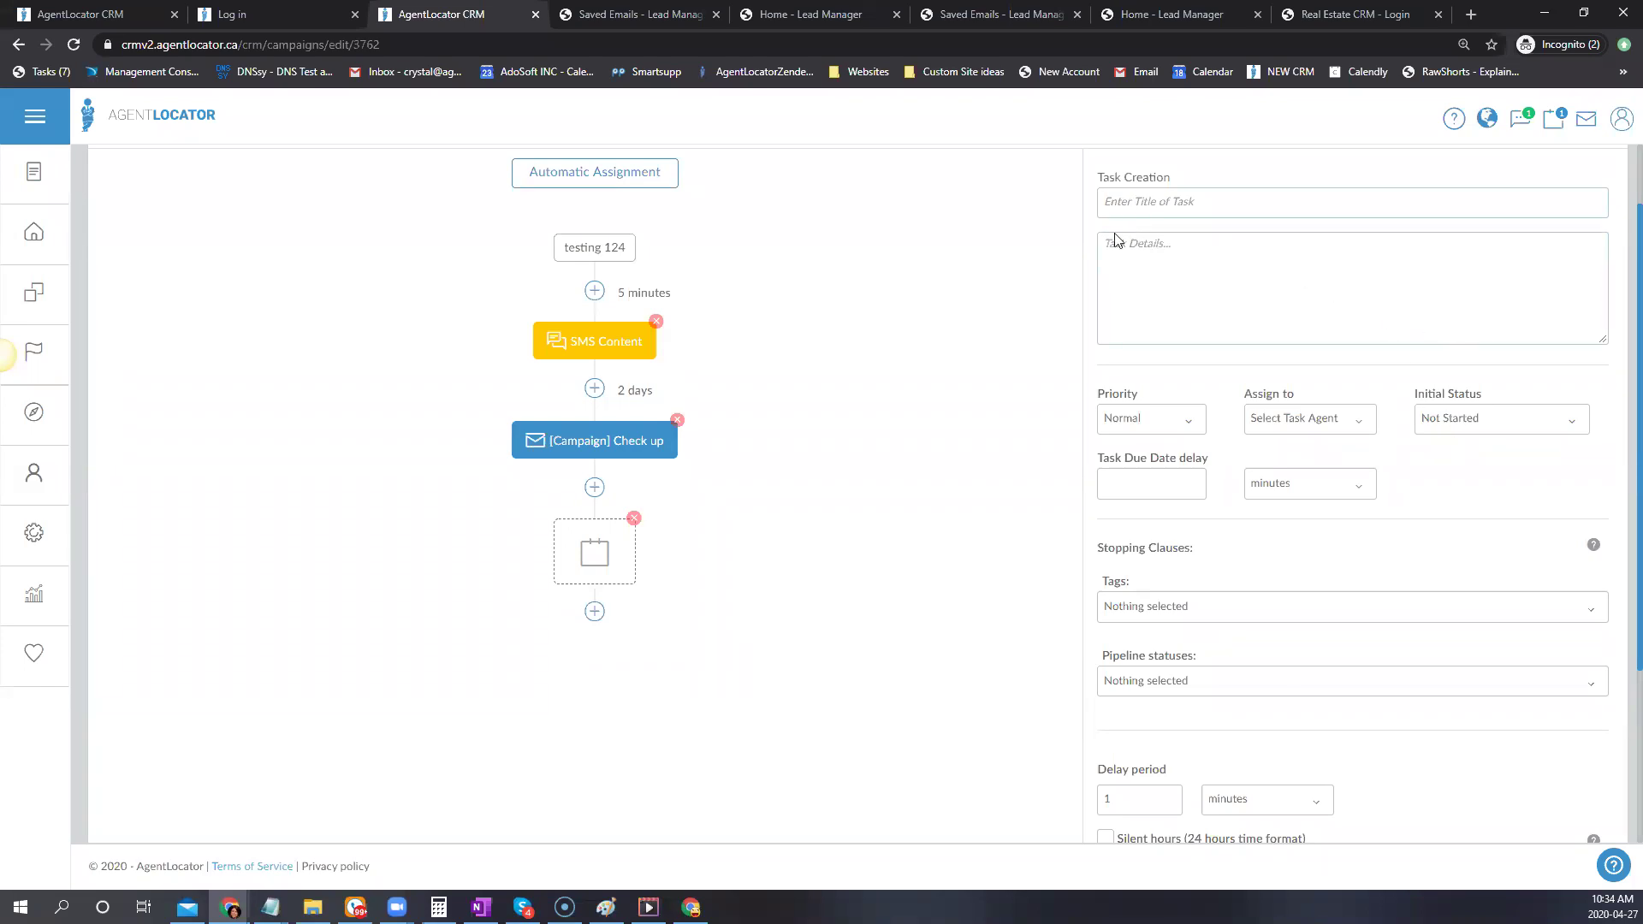
Give the task title 'title' and description 'desc', assigned to AgentLocator Training, due delay 0
{"action": "scroll", "coordinate": [1261, 318], "scroll_direction": "up", "scroll_amount": 1}
{"action": "left_click", "coordinate": [1128, 283]}
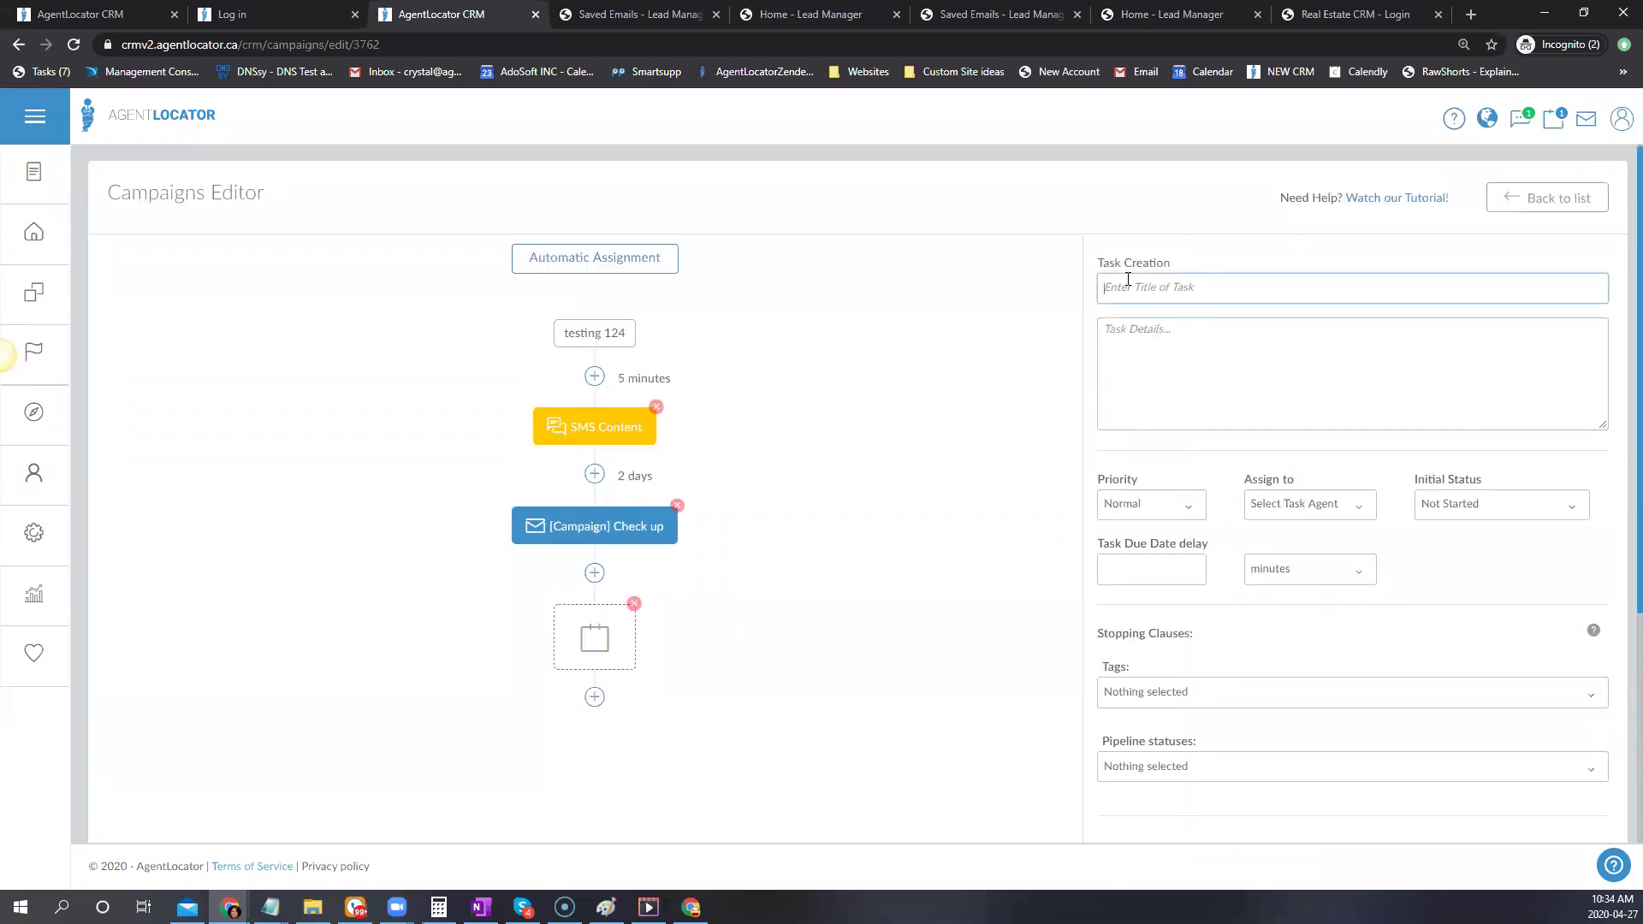
{"action": "type", "text": "title"}
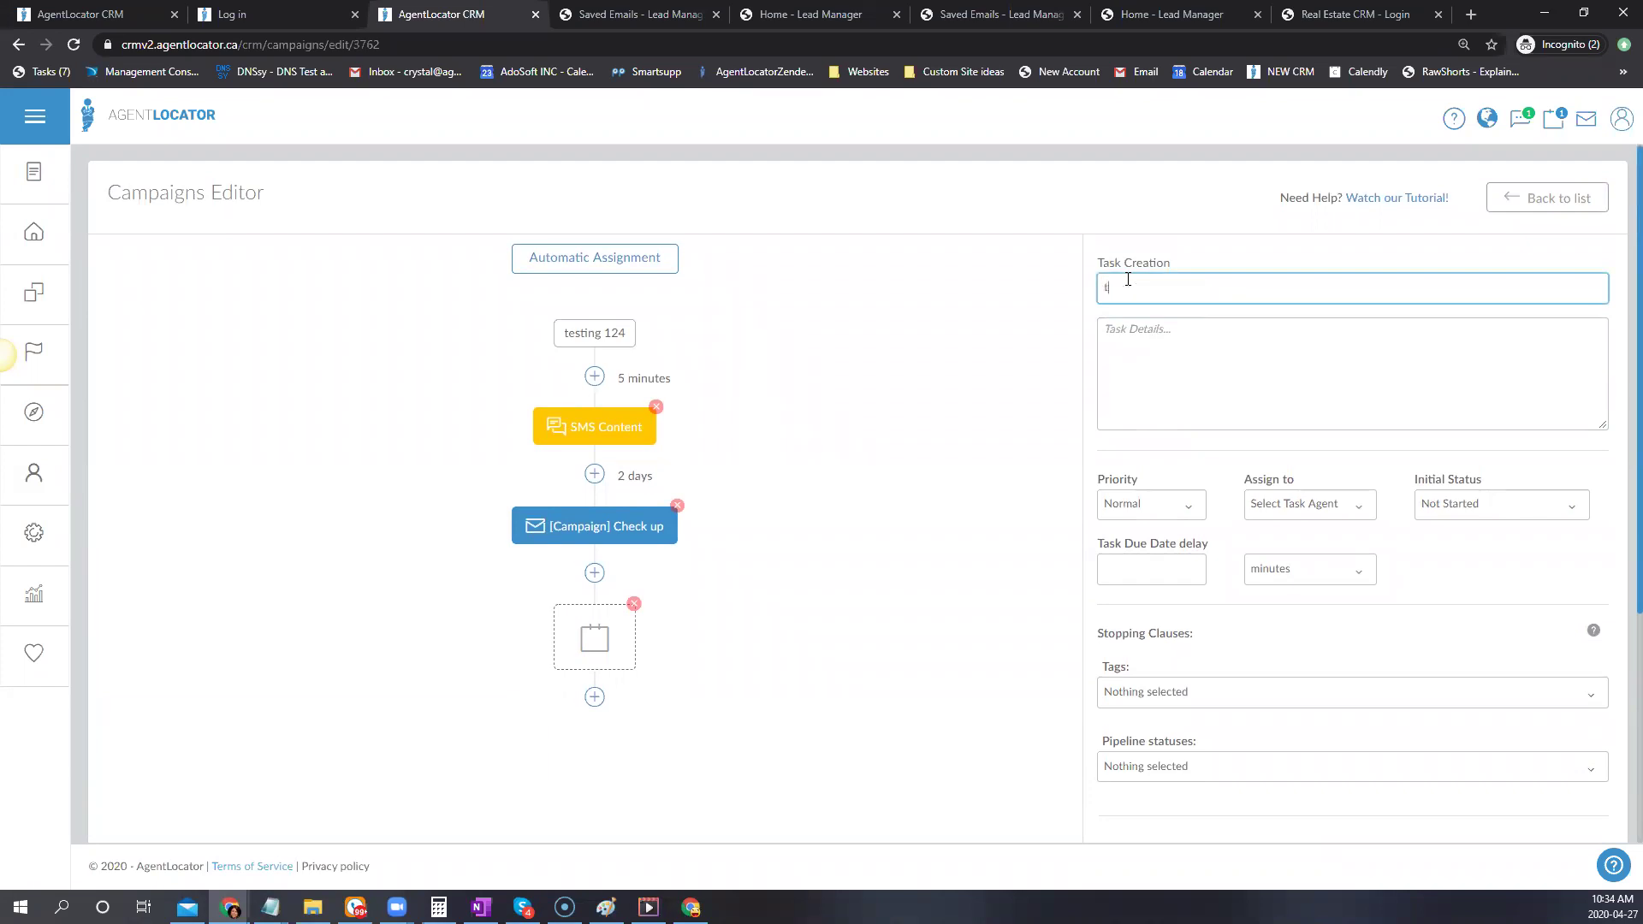
{"action": "key", "text": "Tab"}
{"action": "type", "text": "d"}
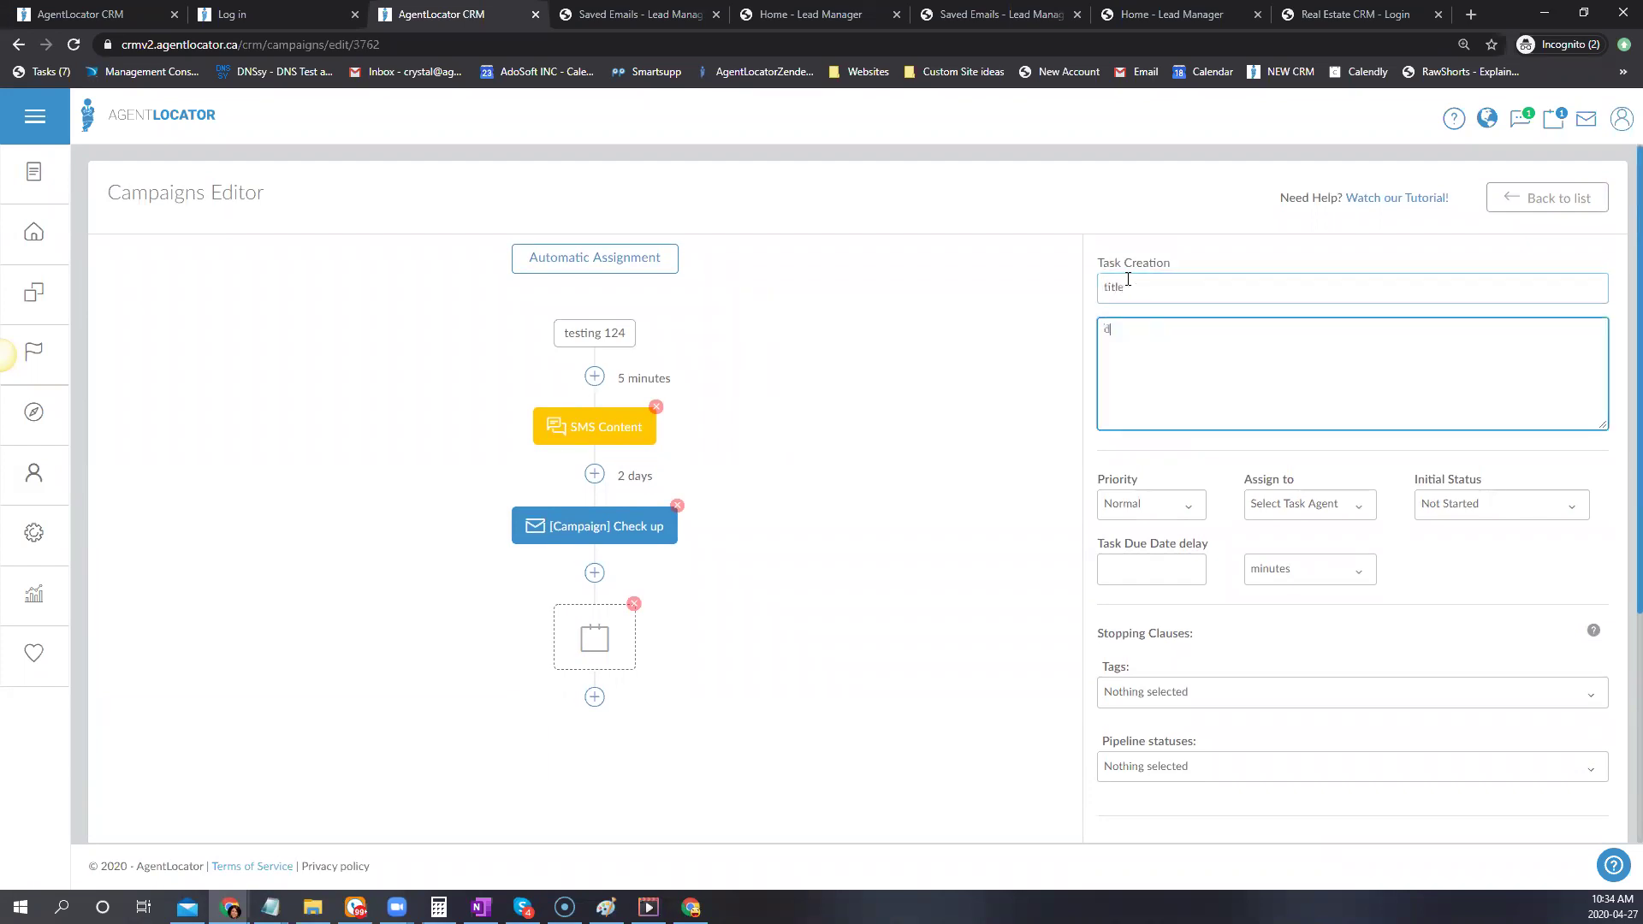
{"action": "type", "text": "esc."}
{"action": "scroll", "coordinate": [1420, 558], "scroll_direction": "down", "scroll_amount": 1}
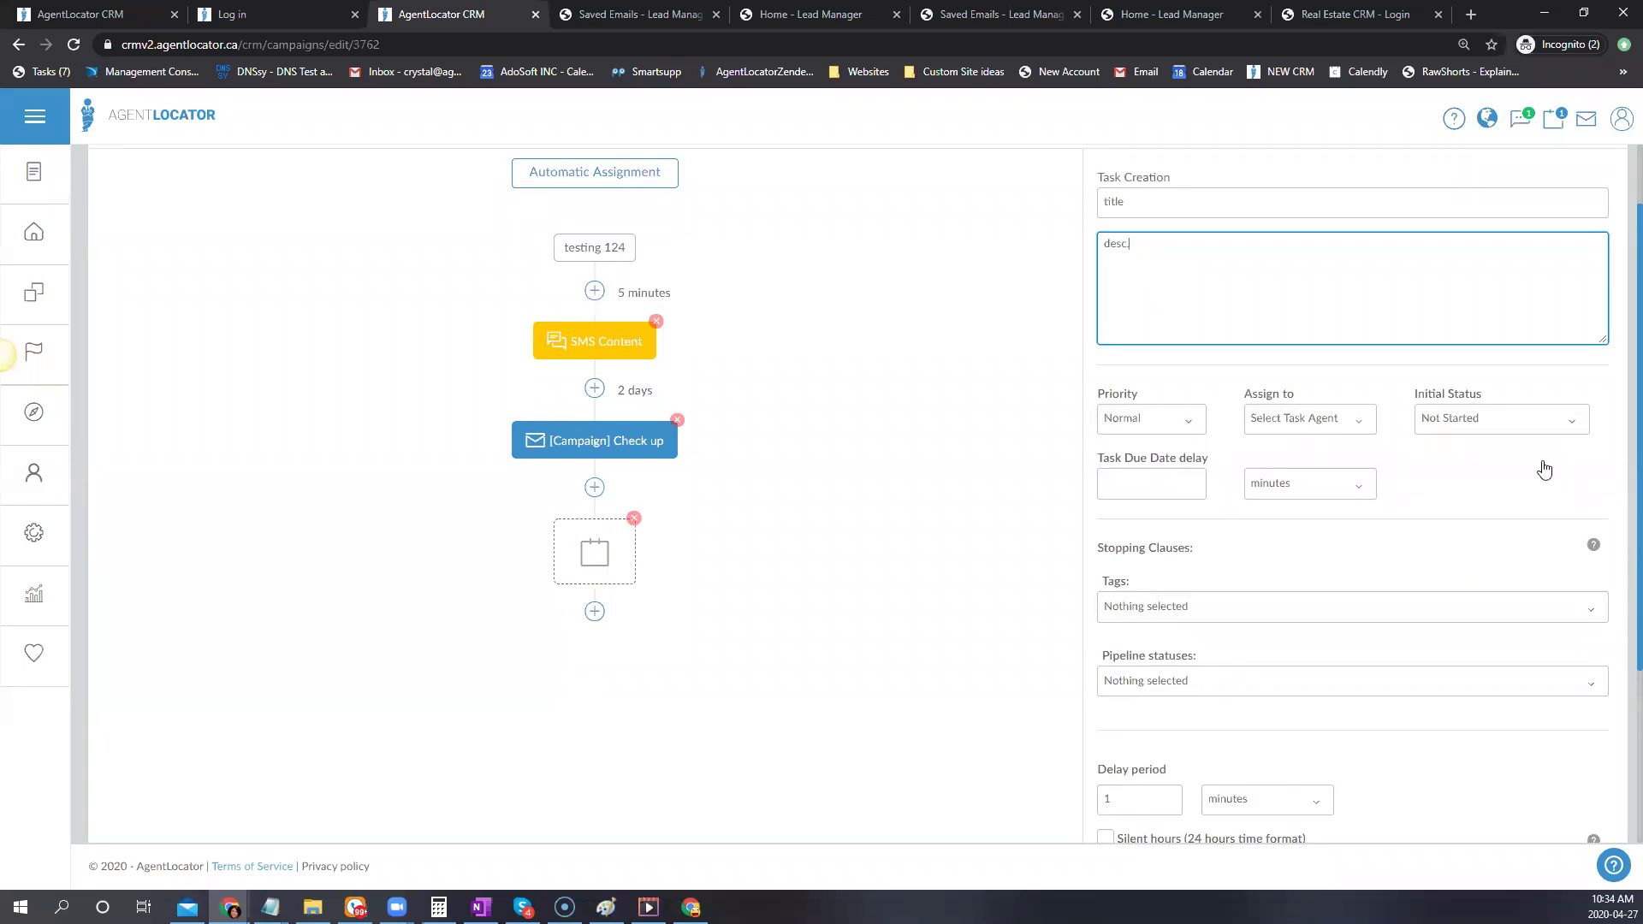
{"action": "left_click", "coordinate": [1343, 419]}
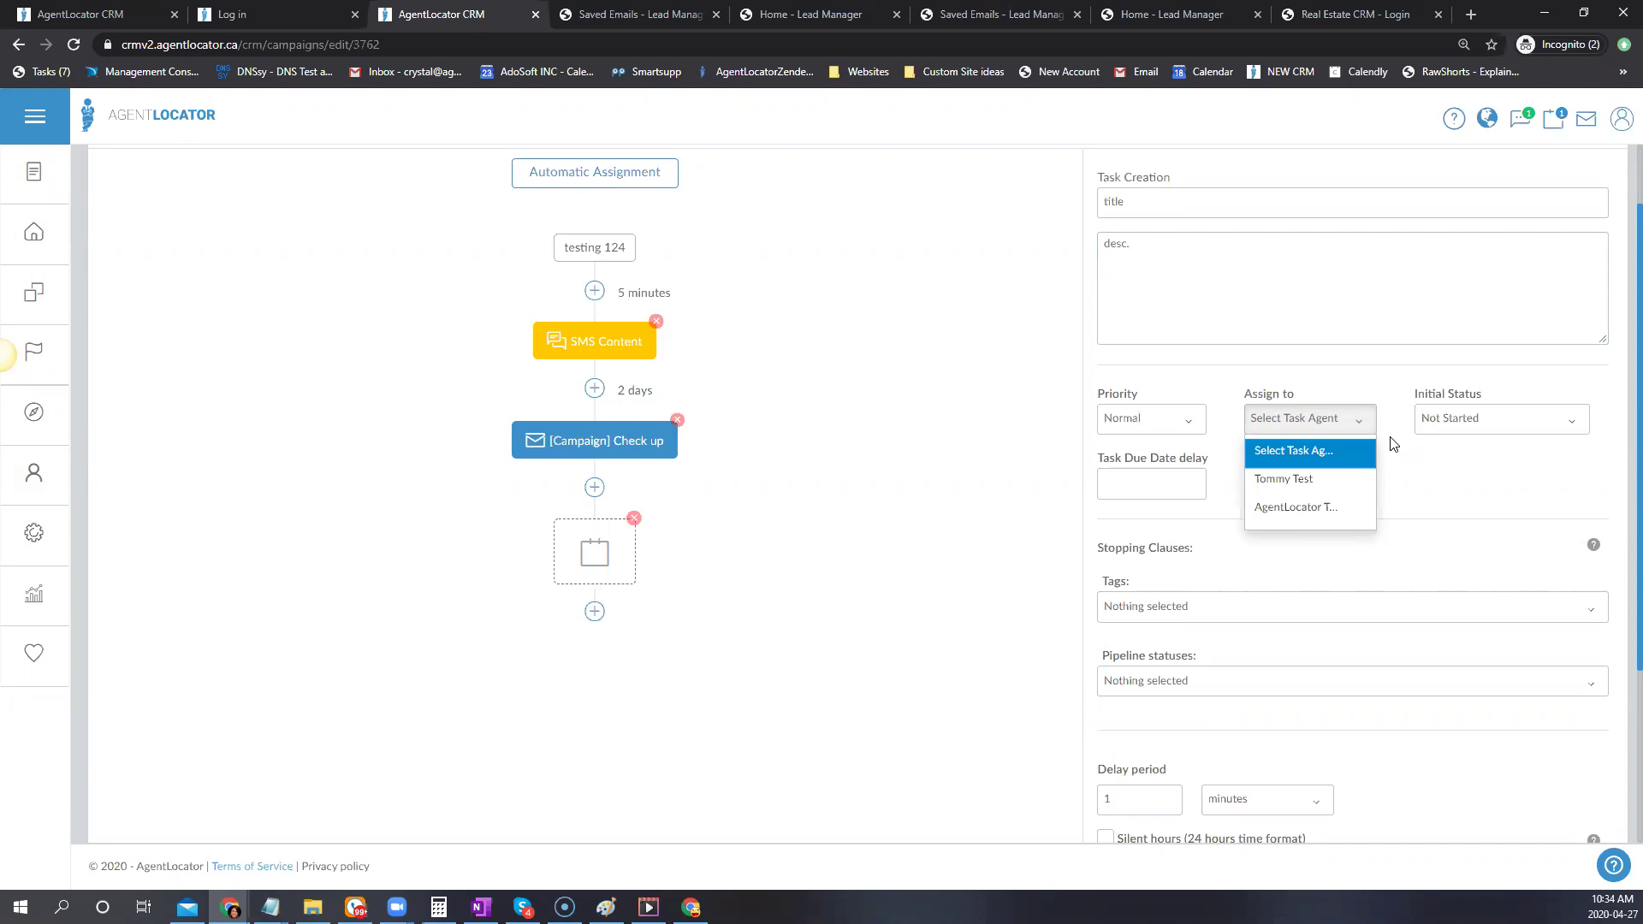
{"action": "left_click", "coordinate": [1348, 514]}
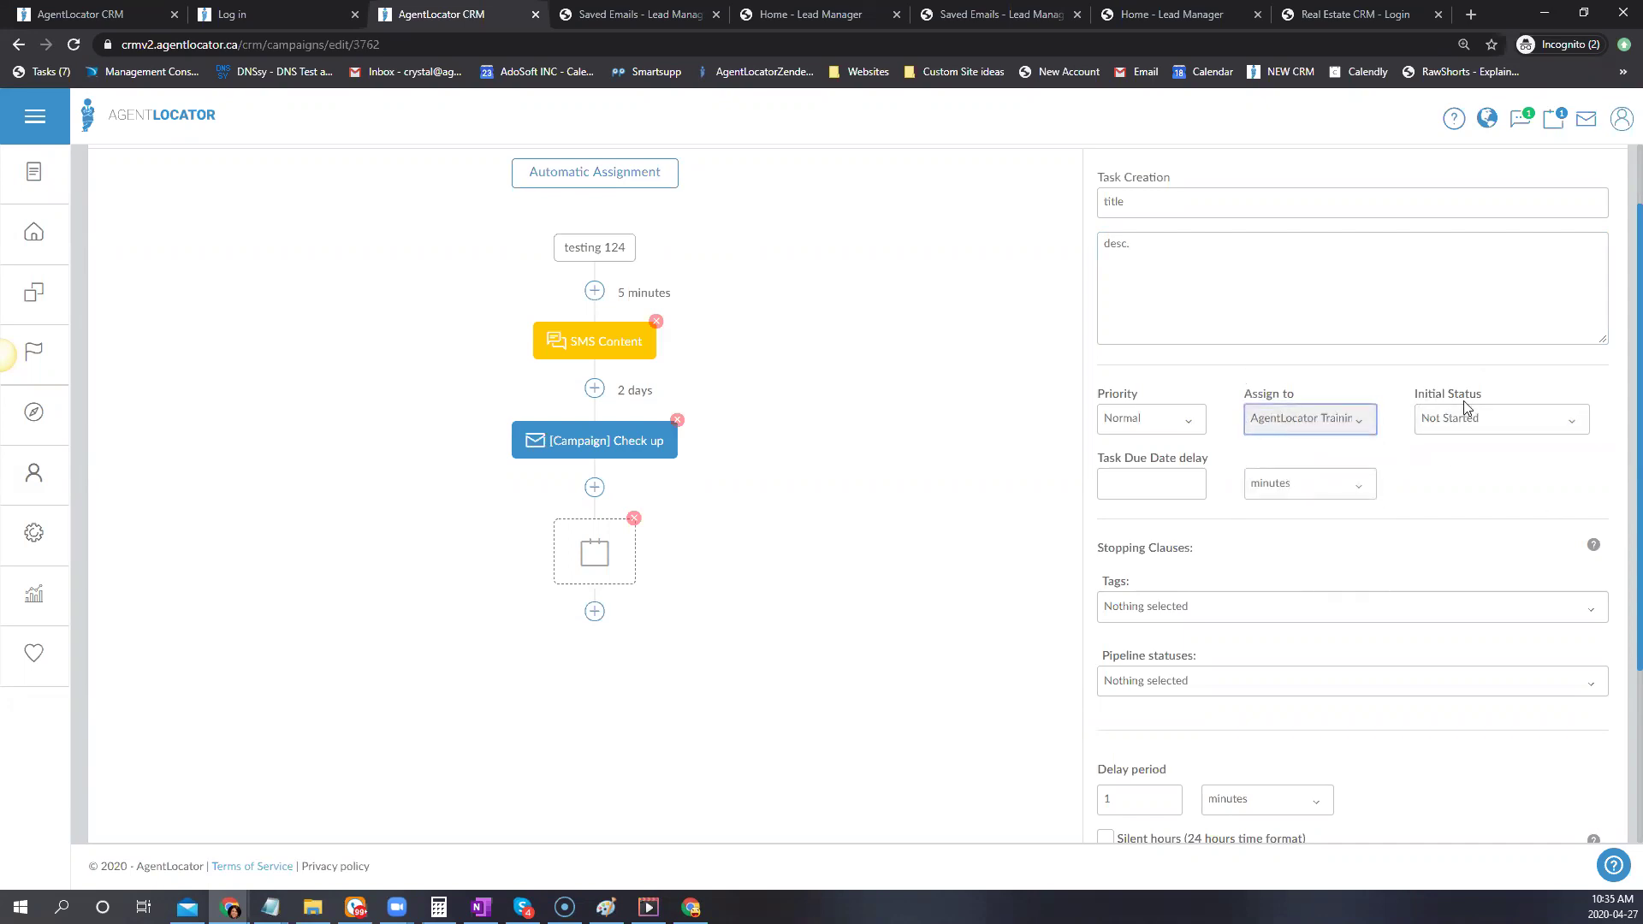
{"action": "left_click", "coordinate": [1191, 483]}
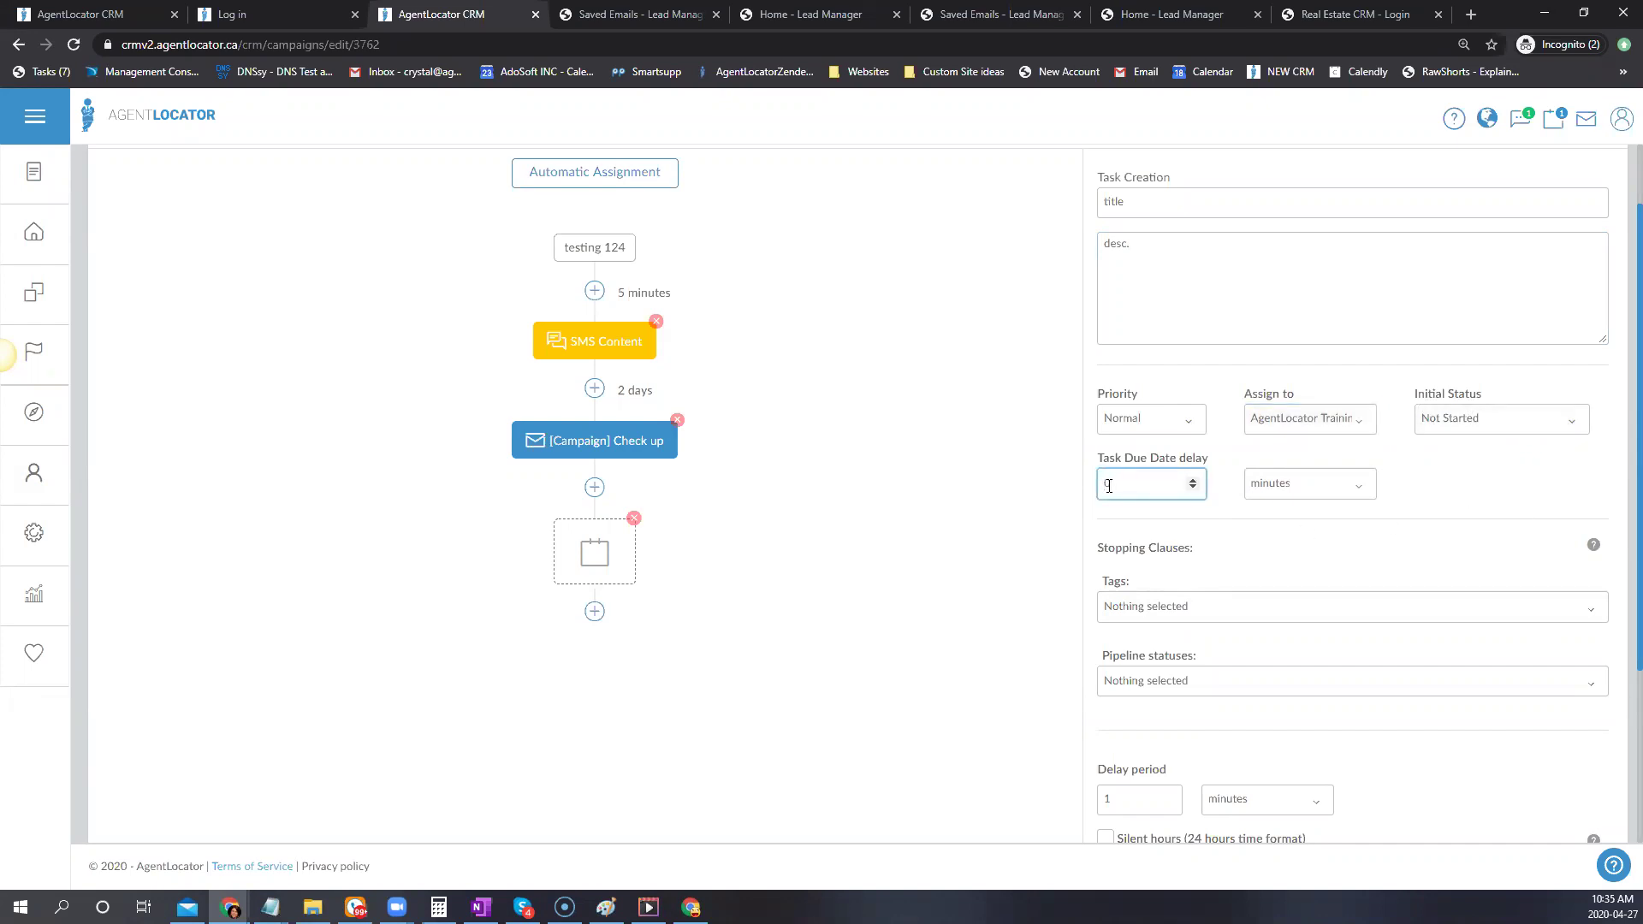
{"action": "left_click", "coordinate": [1475, 488]}
Set the task's delay period to 3 days and save the step
{"action": "scroll", "coordinate": [1463, 492], "scroll_direction": "down", "scroll_amount": 1}
{"action": "scroll", "coordinate": [1458, 495], "scroll_direction": "down", "scroll_amount": 2}
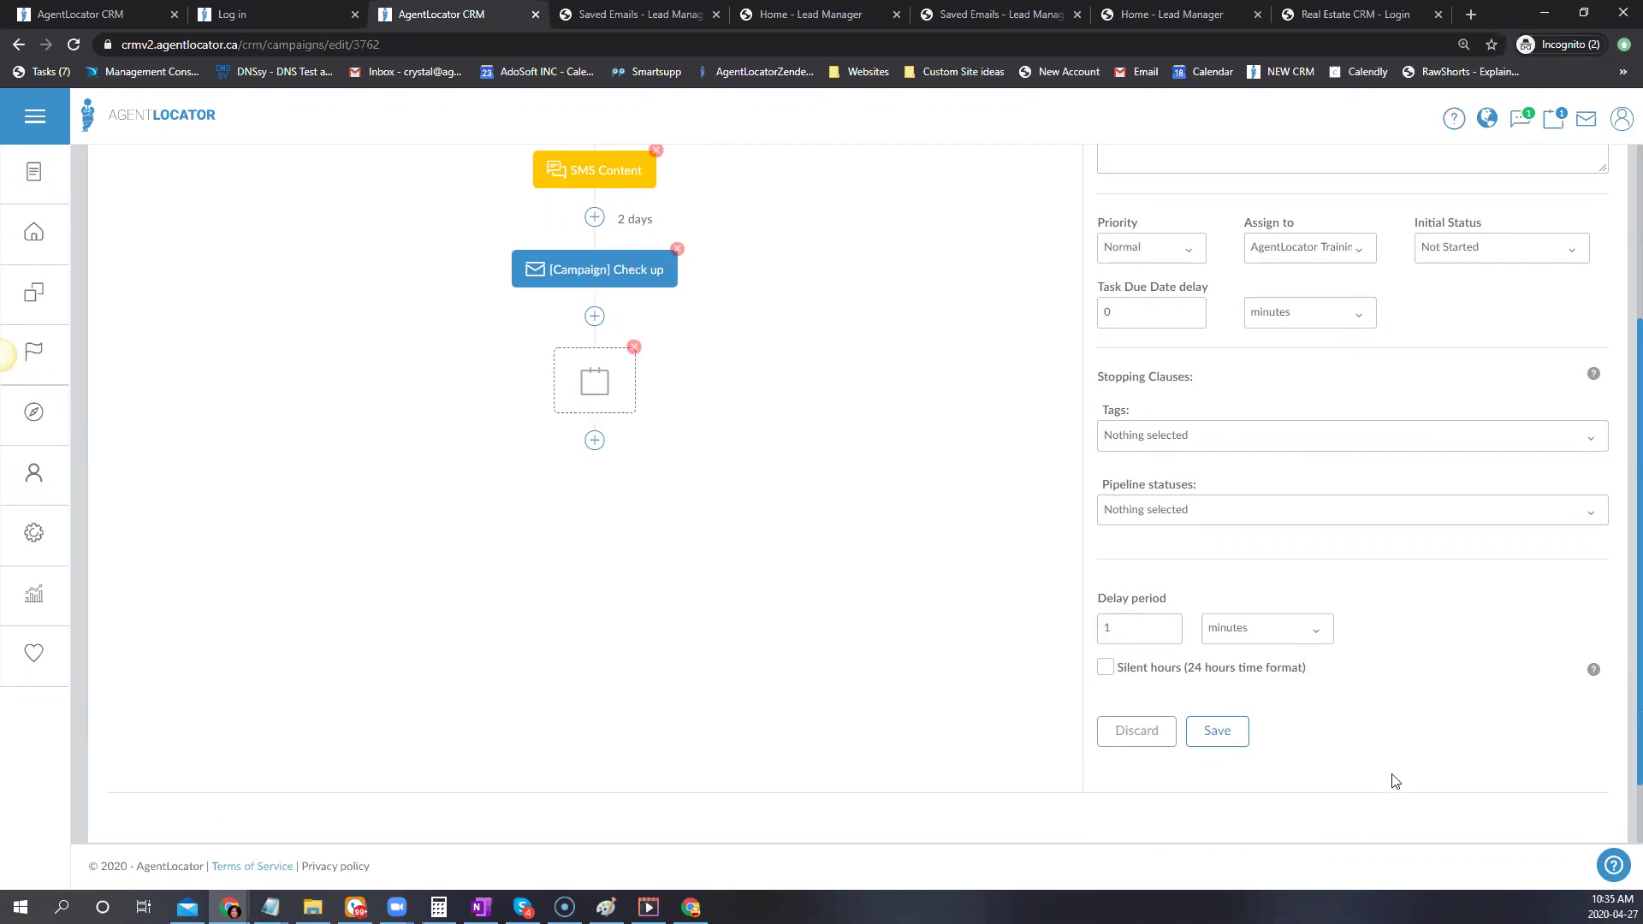
{"action": "left_click", "coordinate": [1169, 623]}
{"action": "left_click", "coordinate": [1169, 624]}
{"action": "left_click", "coordinate": [1325, 635]}
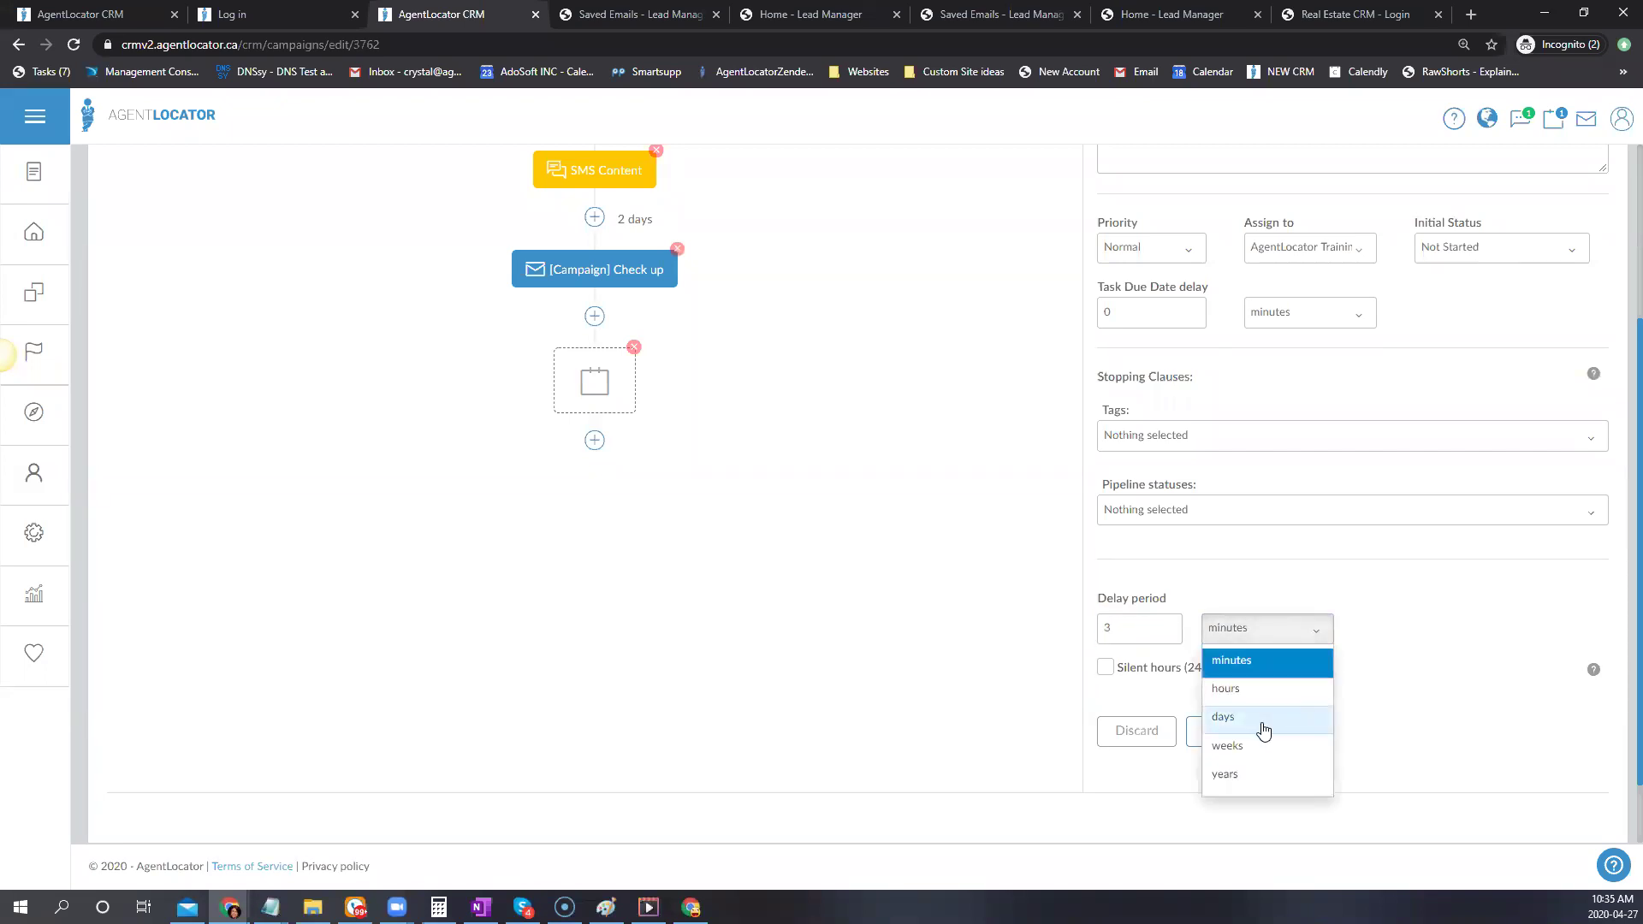
{"action": "left_click", "coordinate": [1224, 717]}
{"action": "left_click", "coordinate": [1232, 741]}
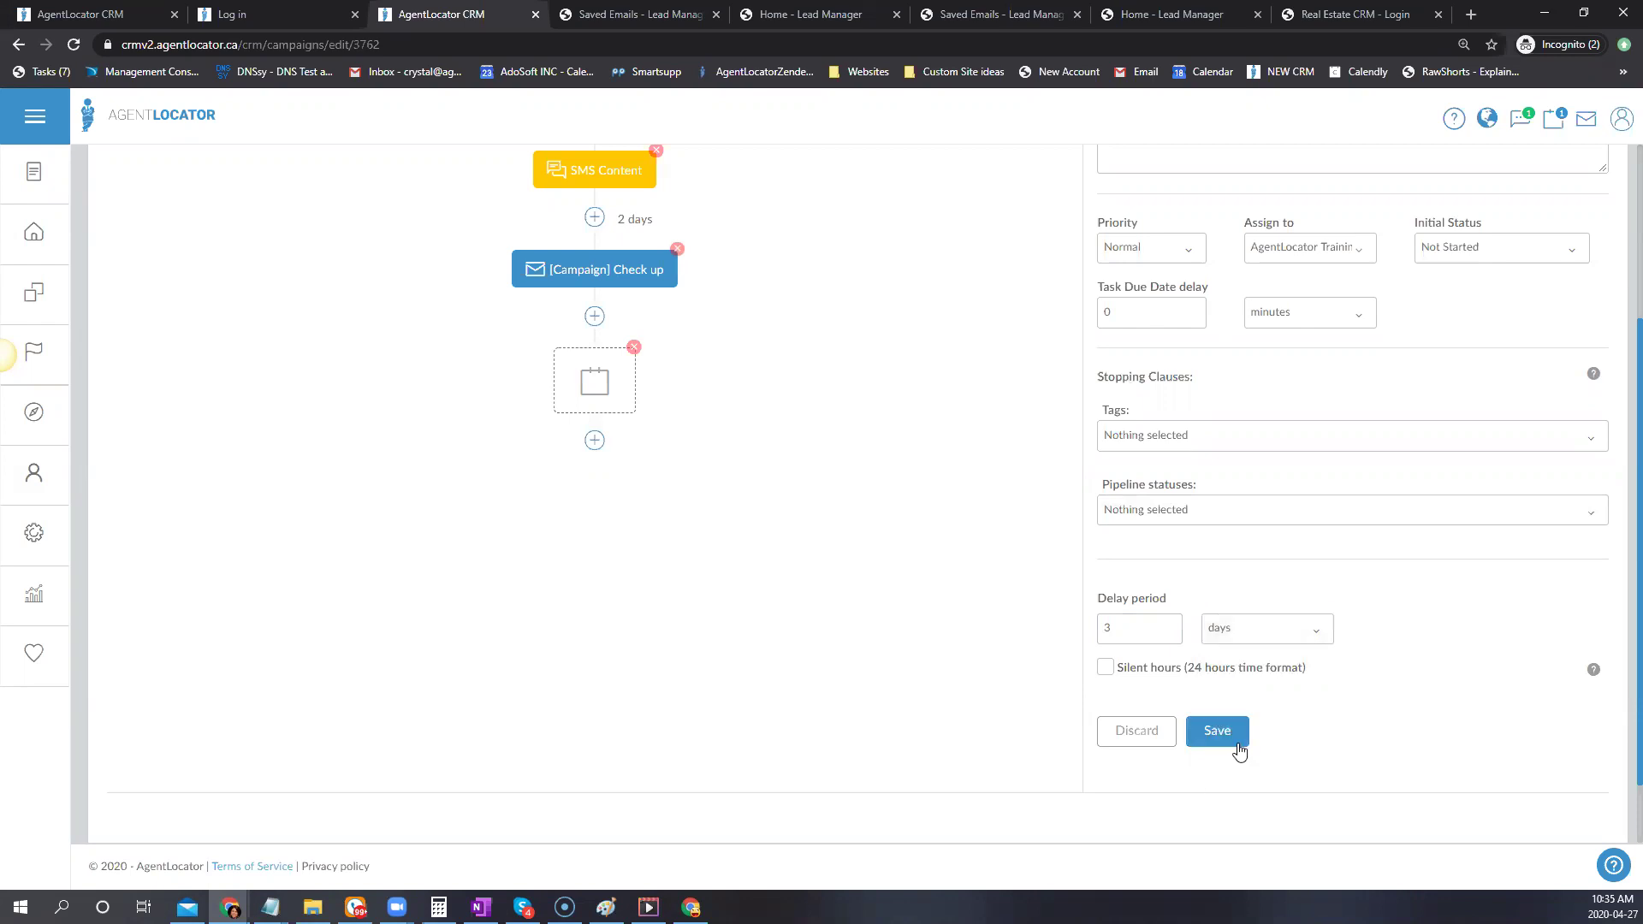
{"action": "scroll", "coordinate": [754, 616], "scroll_direction": "up", "scroll_amount": 1}
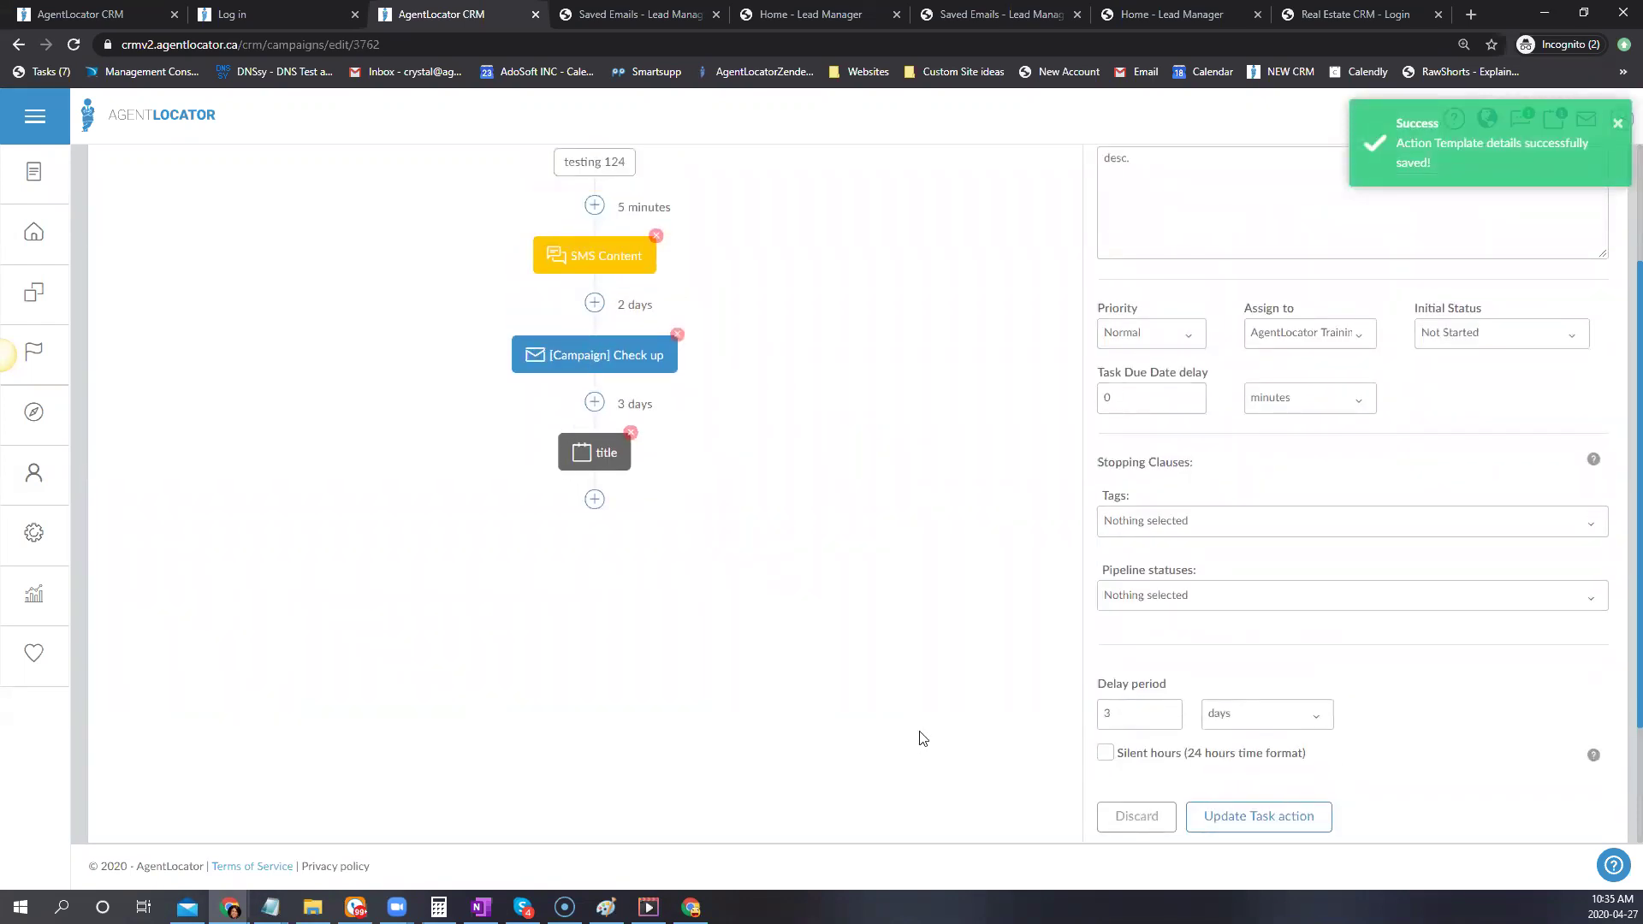
{"action": "scroll", "coordinate": [919, 736], "scroll_direction": "up", "scroll_amount": 2}
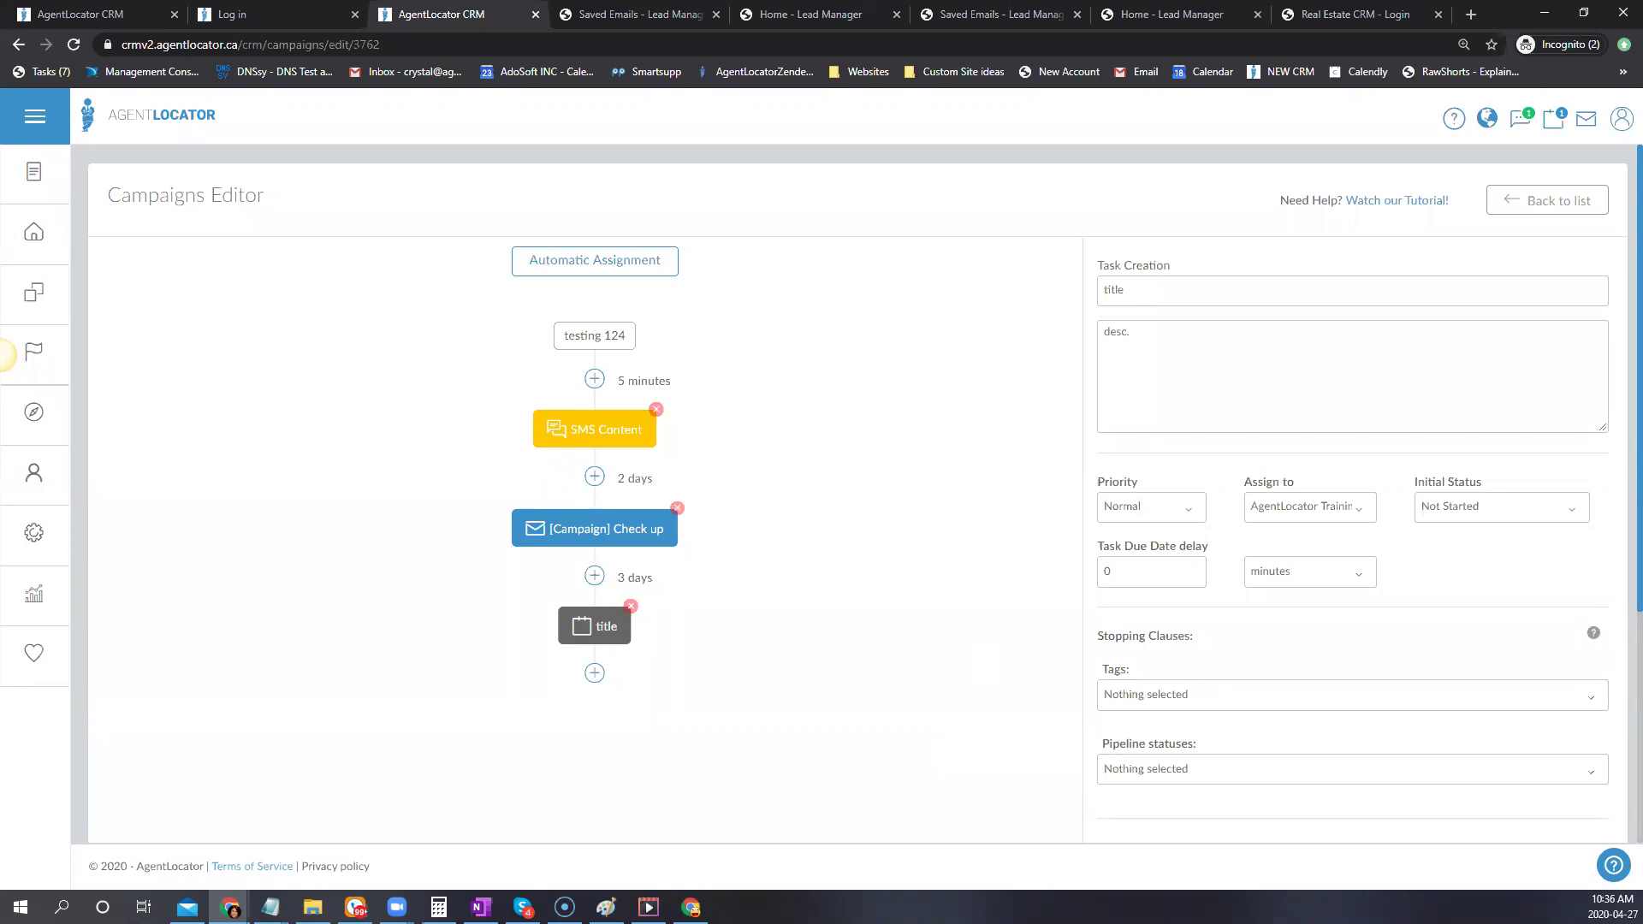
Open the Automatic Assignment panel from the top of the campaign flow
{"action": "left_click", "coordinate": [602, 263]}
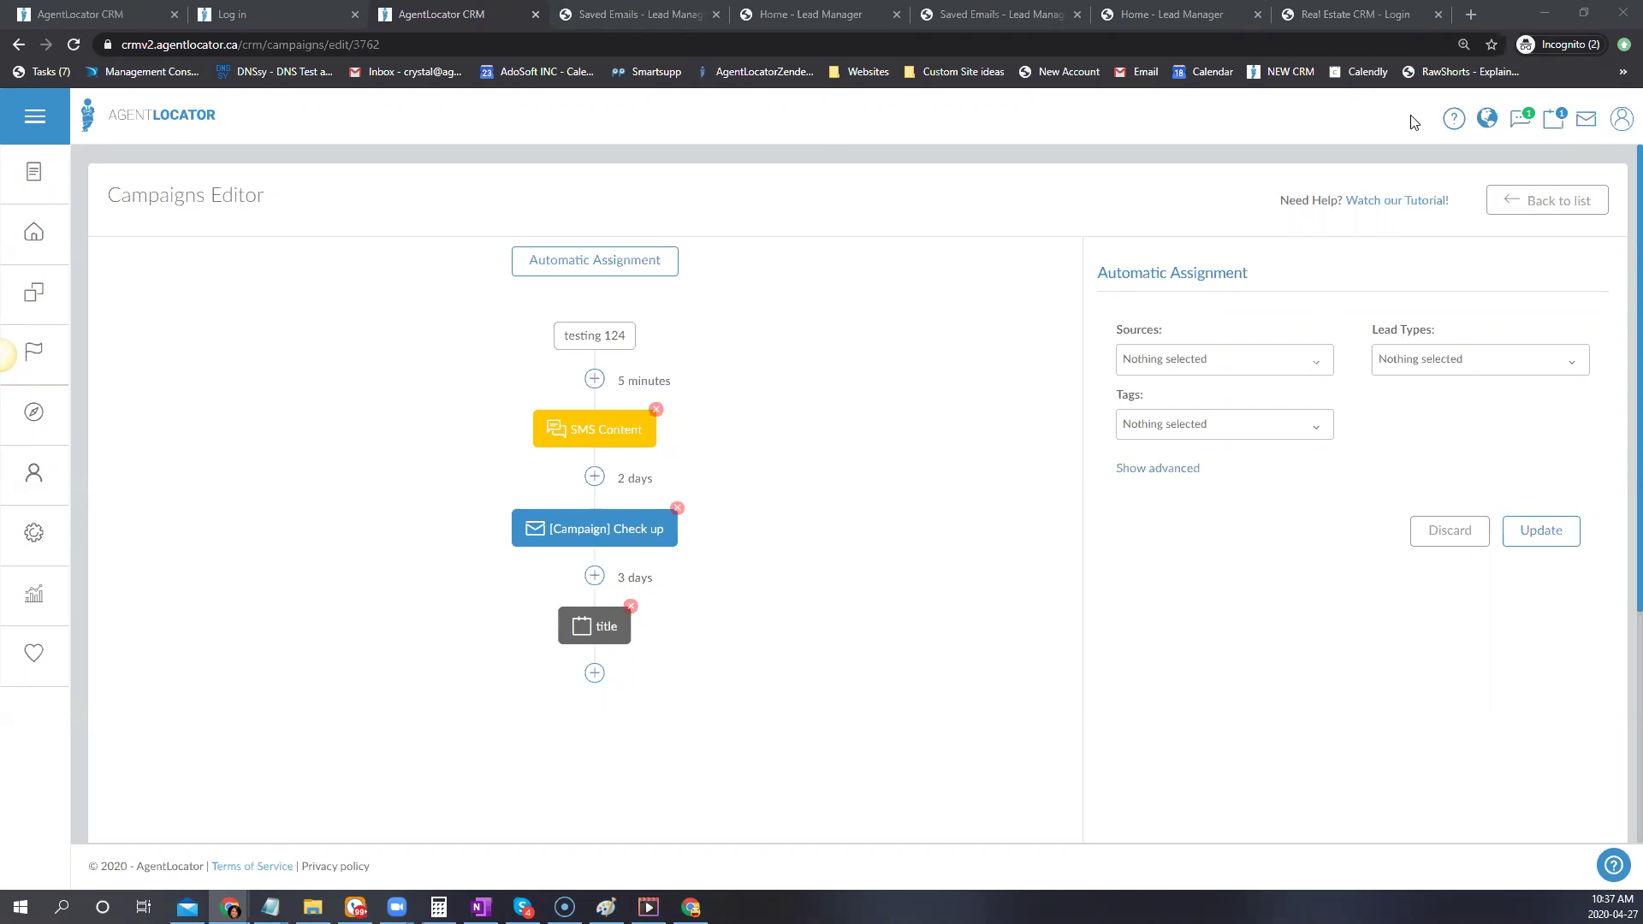
{"action": "left_click", "coordinate": [1009, 451]}
Choose TrainingBasic.agentlocator.ca as the automatic-assignment source
{"action": "left_click", "coordinate": [1172, 375]}
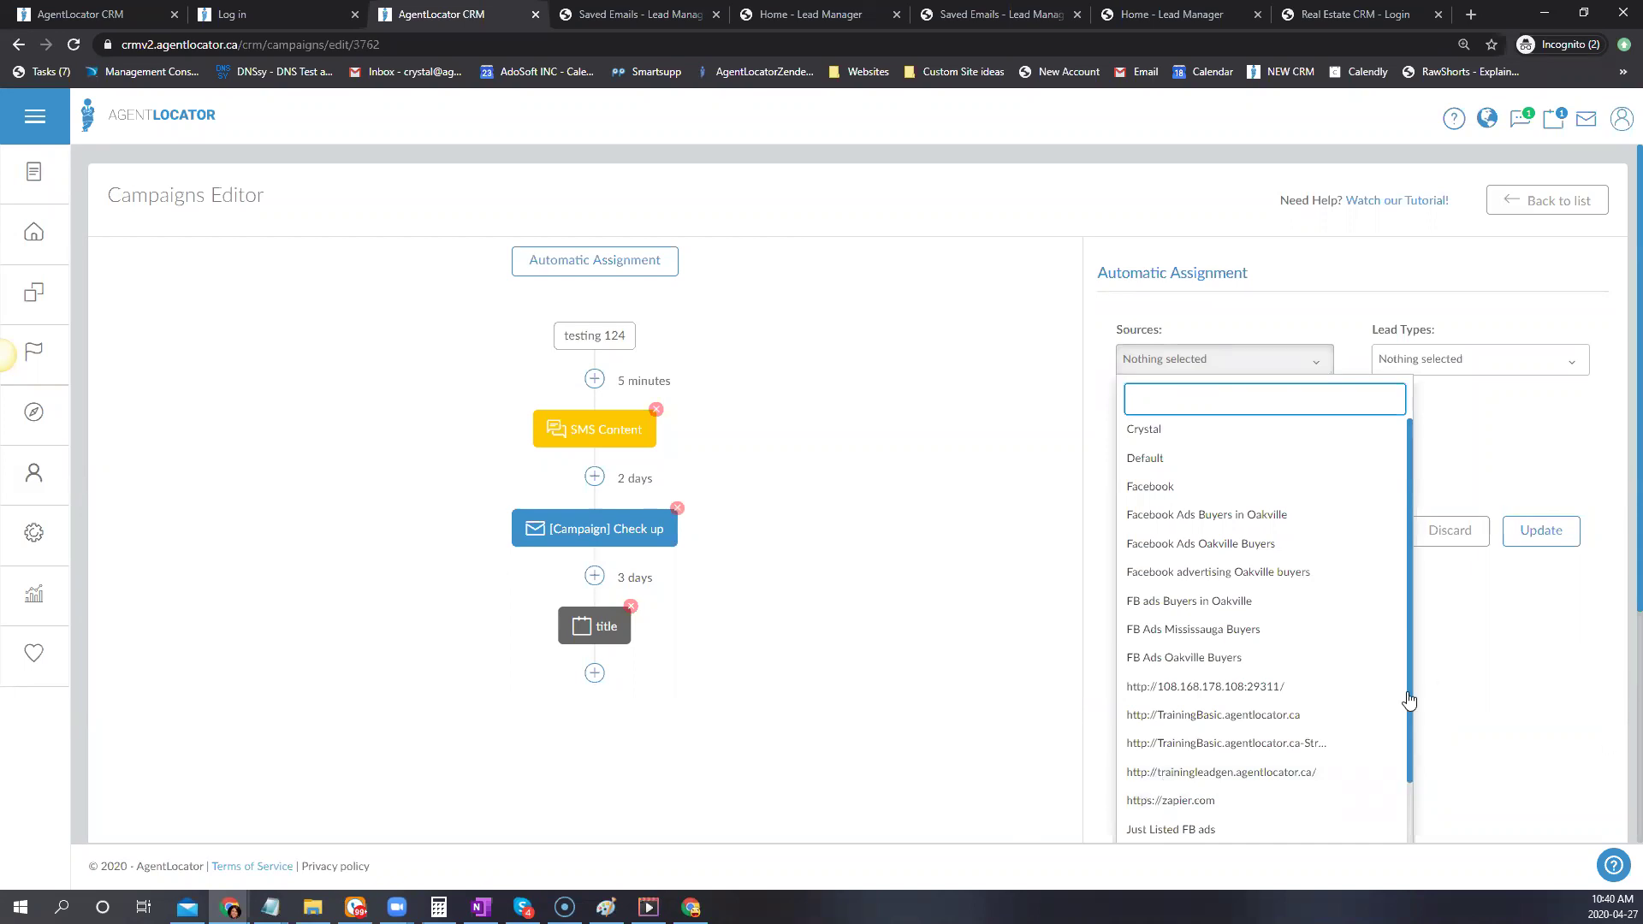
{"action": "left_click", "coordinate": [1267, 756]}
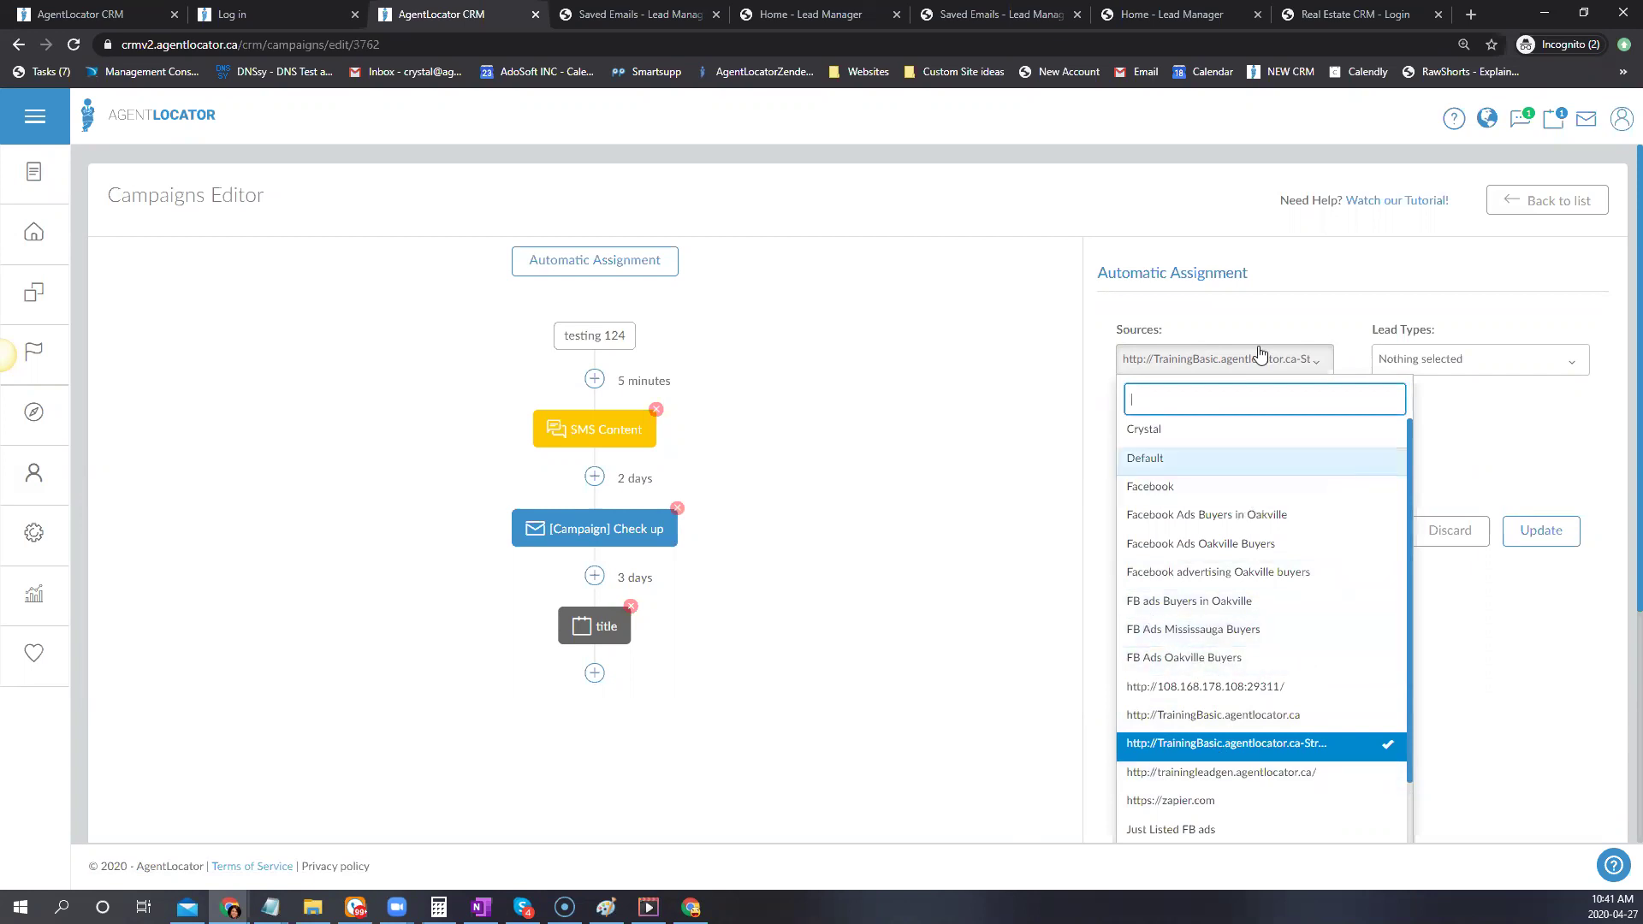
{"action": "left_click", "coordinate": [1216, 327]}
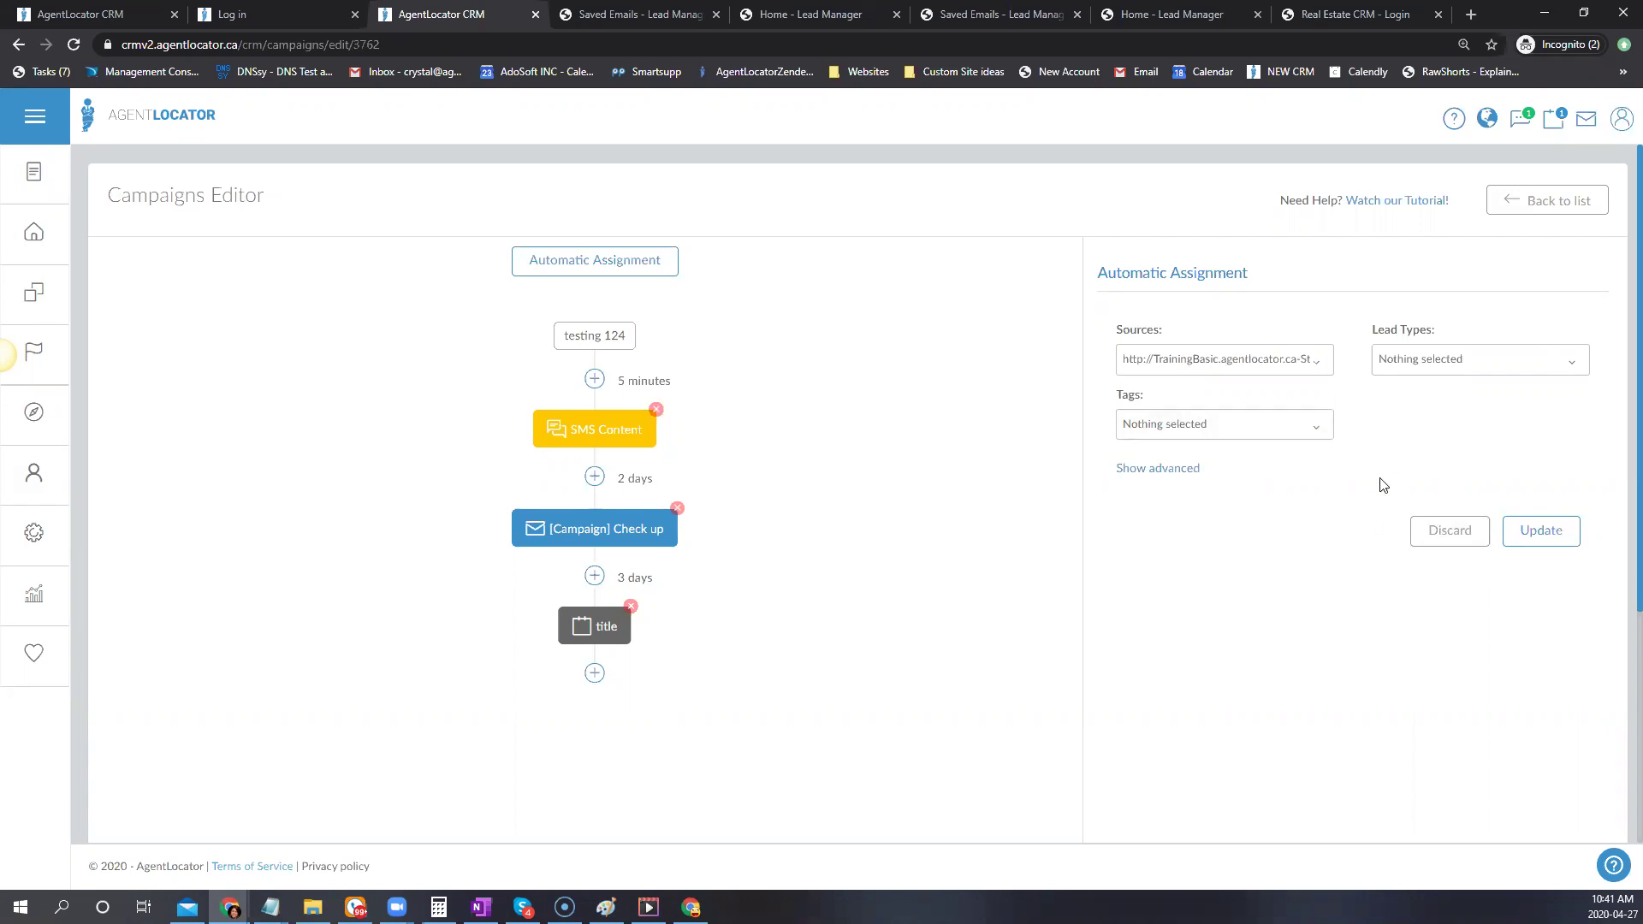
{"action": "left_click", "coordinate": [1316, 374]}
Replace the TrainingBasic source with the Home Seller lead type, leave tags empty, and update
{"action": "left_click", "coordinate": [1168, 743]}
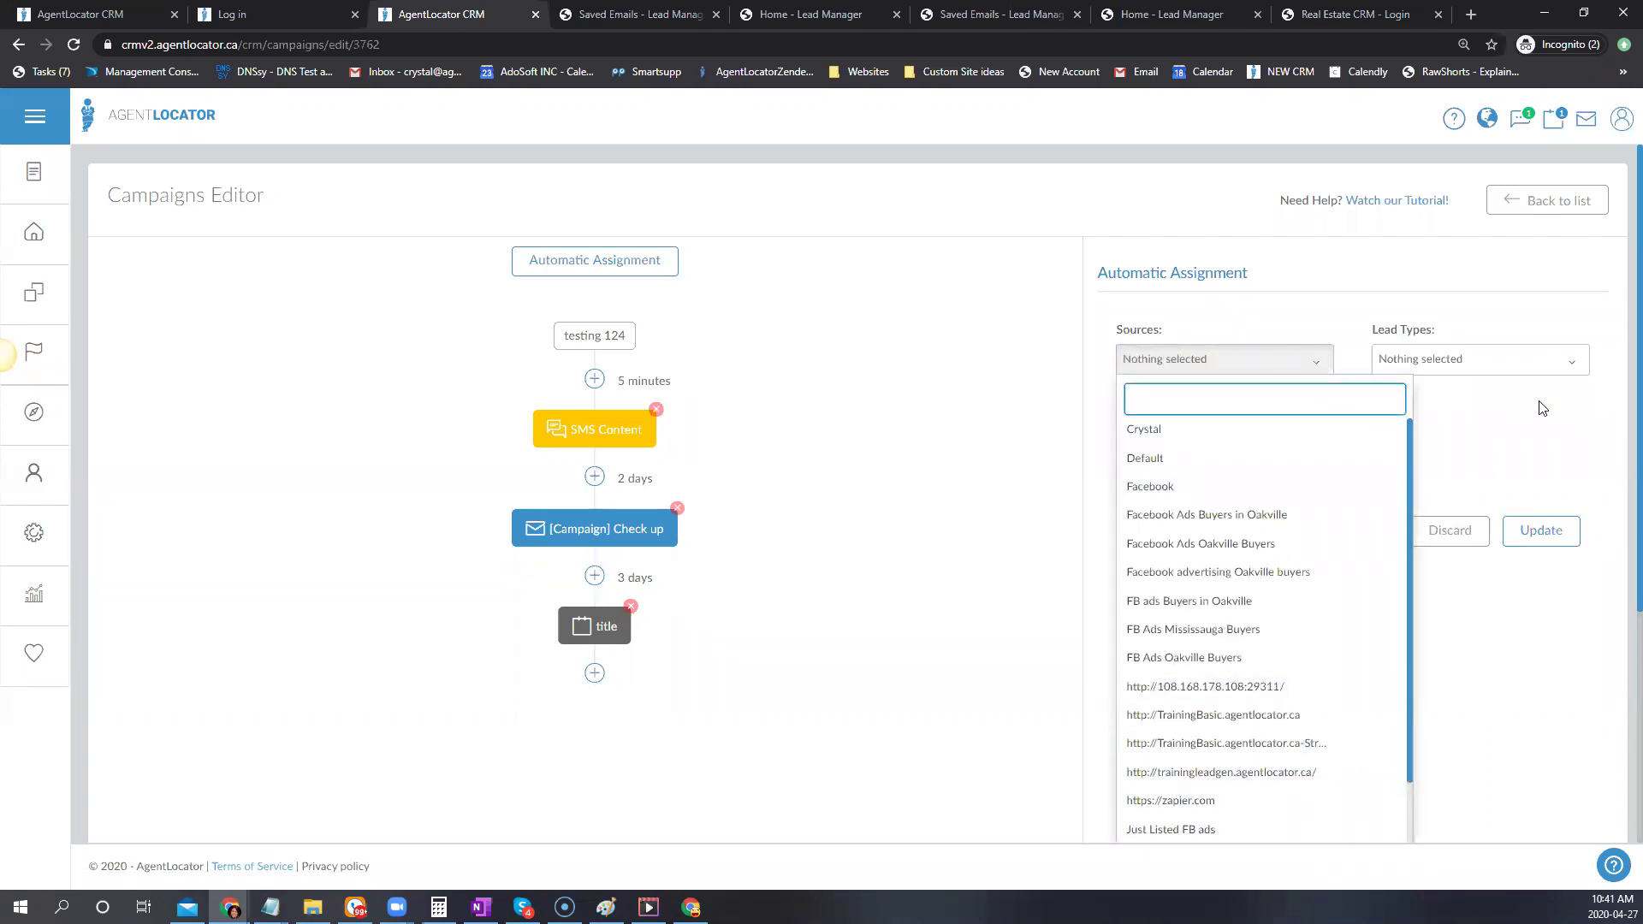
{"action": "left_click", "coordinate": [1478, 368]}
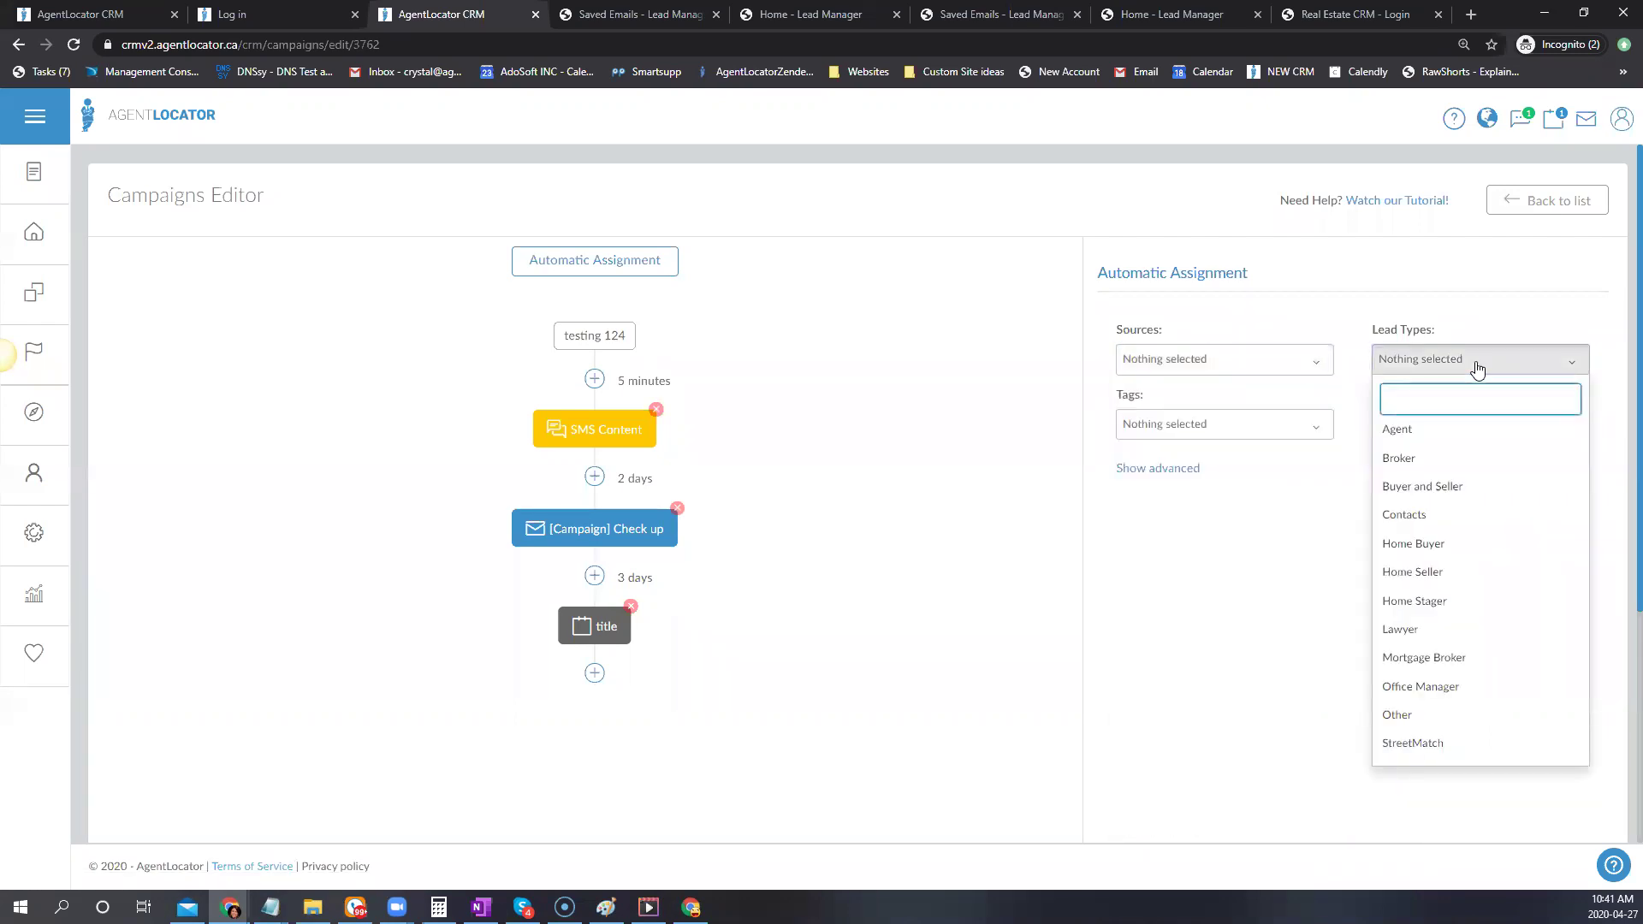
{"action": "left_click", "coordinate": [1413, 573]}
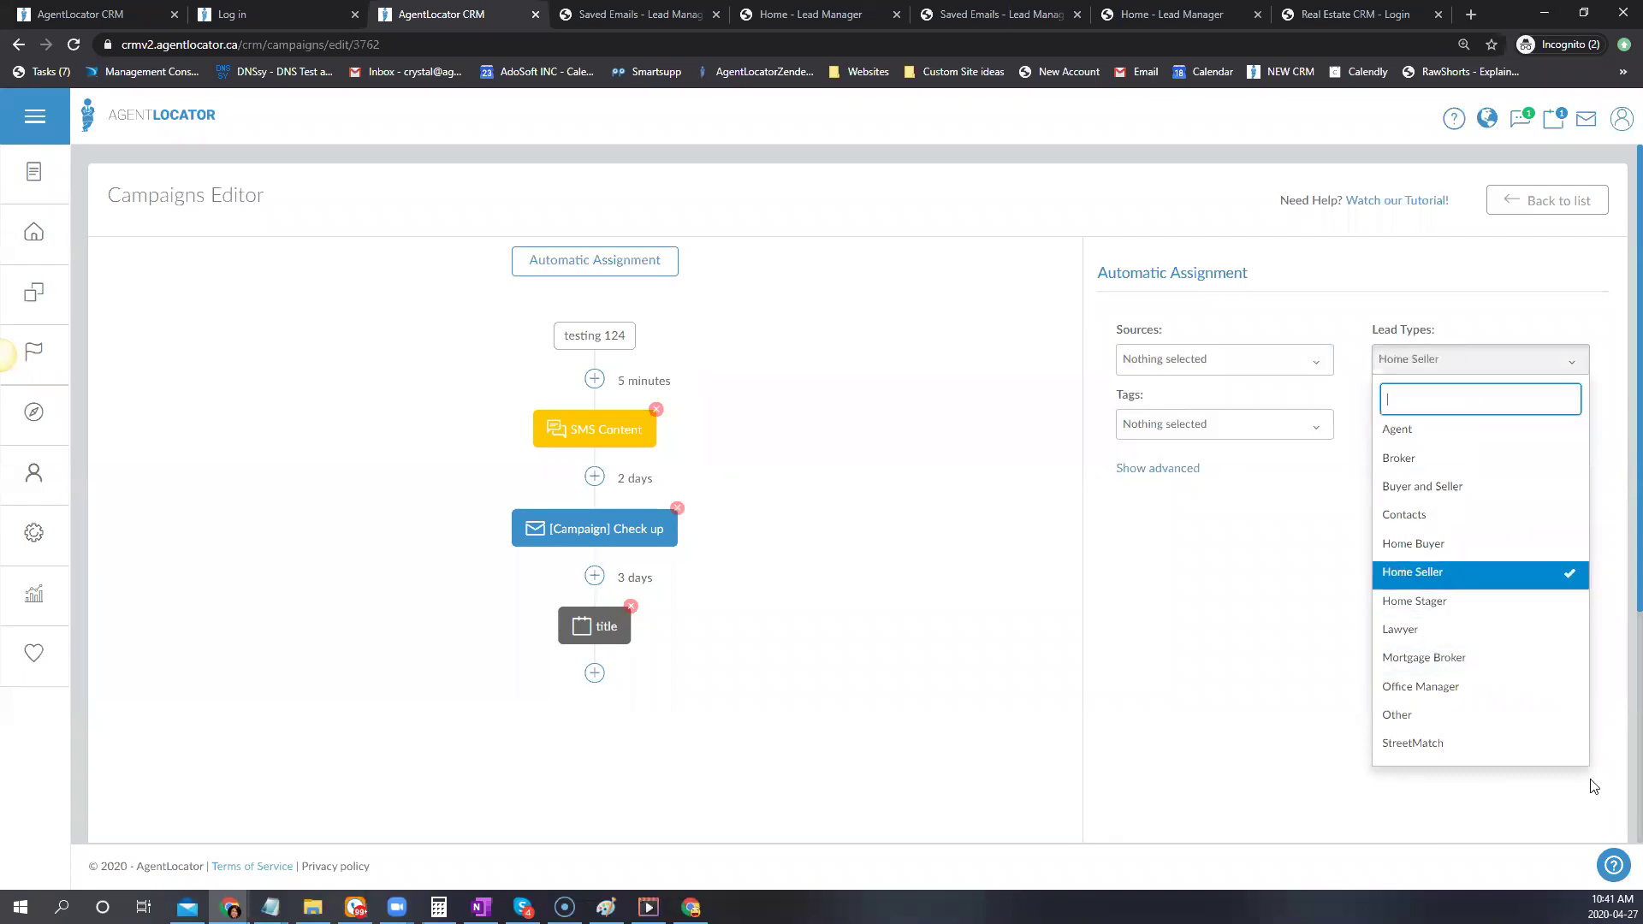
{"action": "left_click", "coordinate": [1284, 599]}
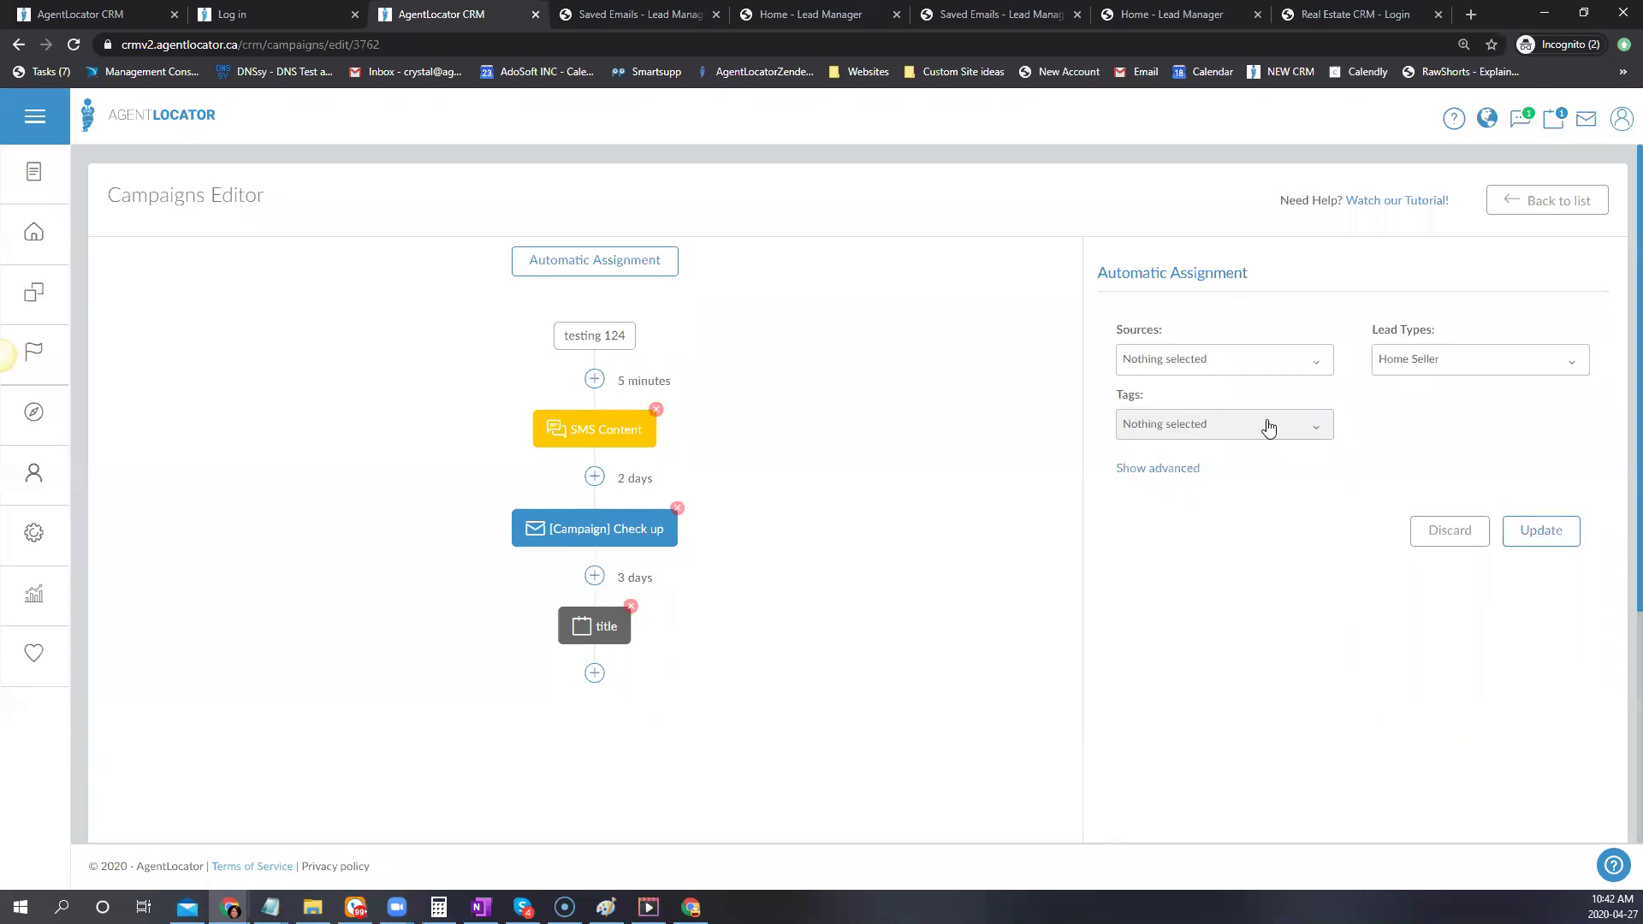
{"action": "left_click", "coordinate": [1325, 426]}
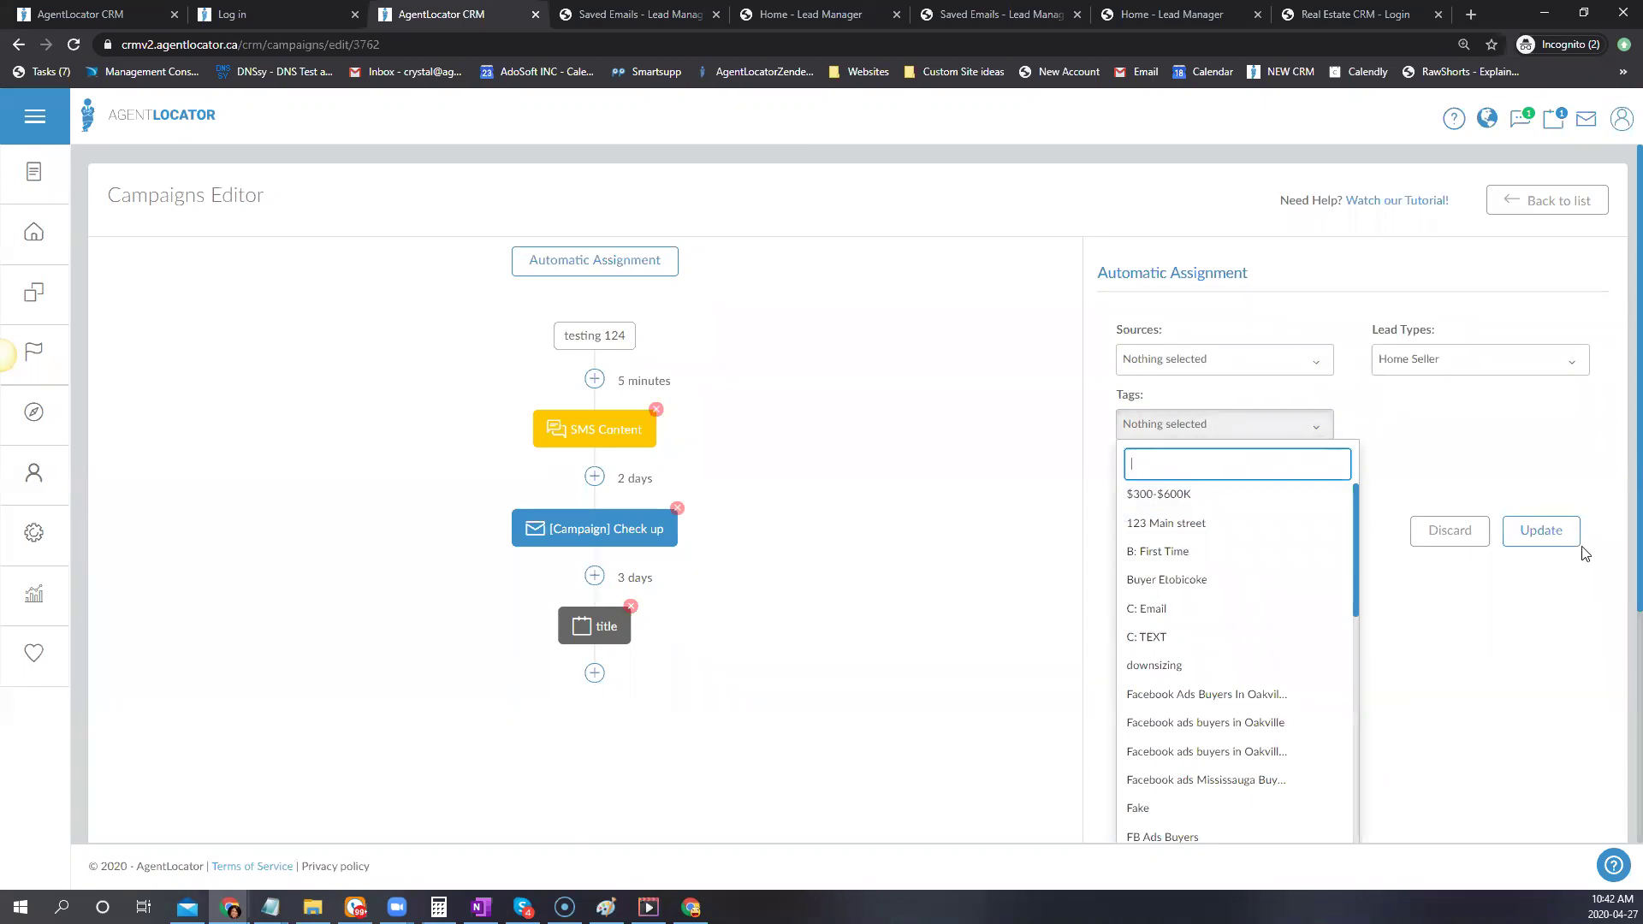
{"action": "left_click", "coordinate": [1494, 452]}
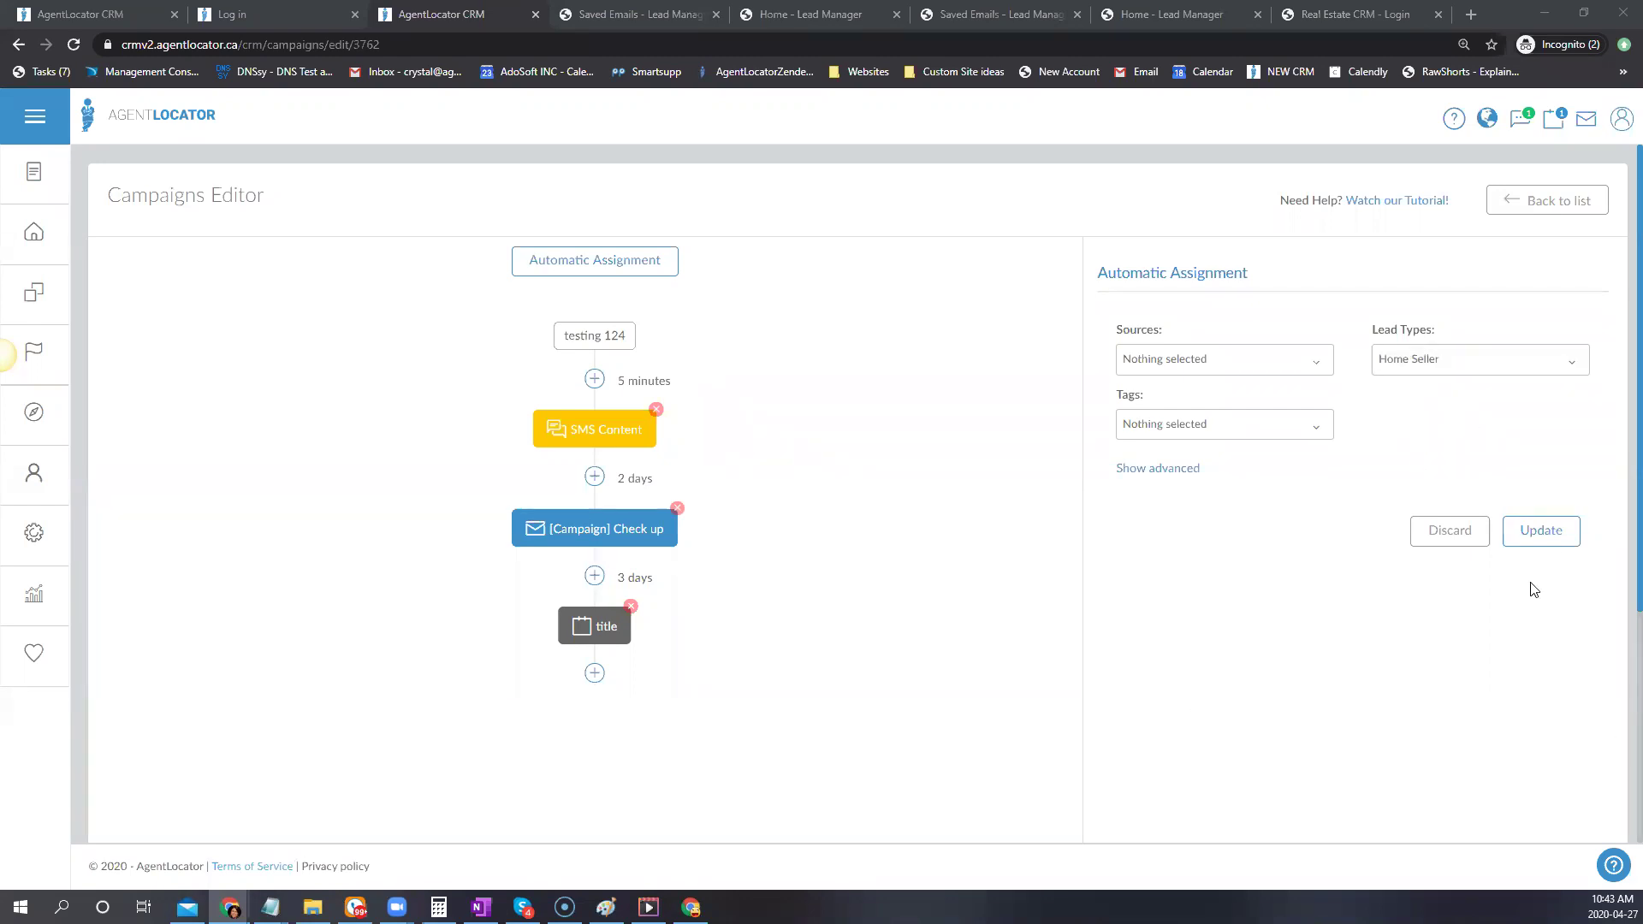
{"action": "left_click", "coordinate": [1549, 535]}
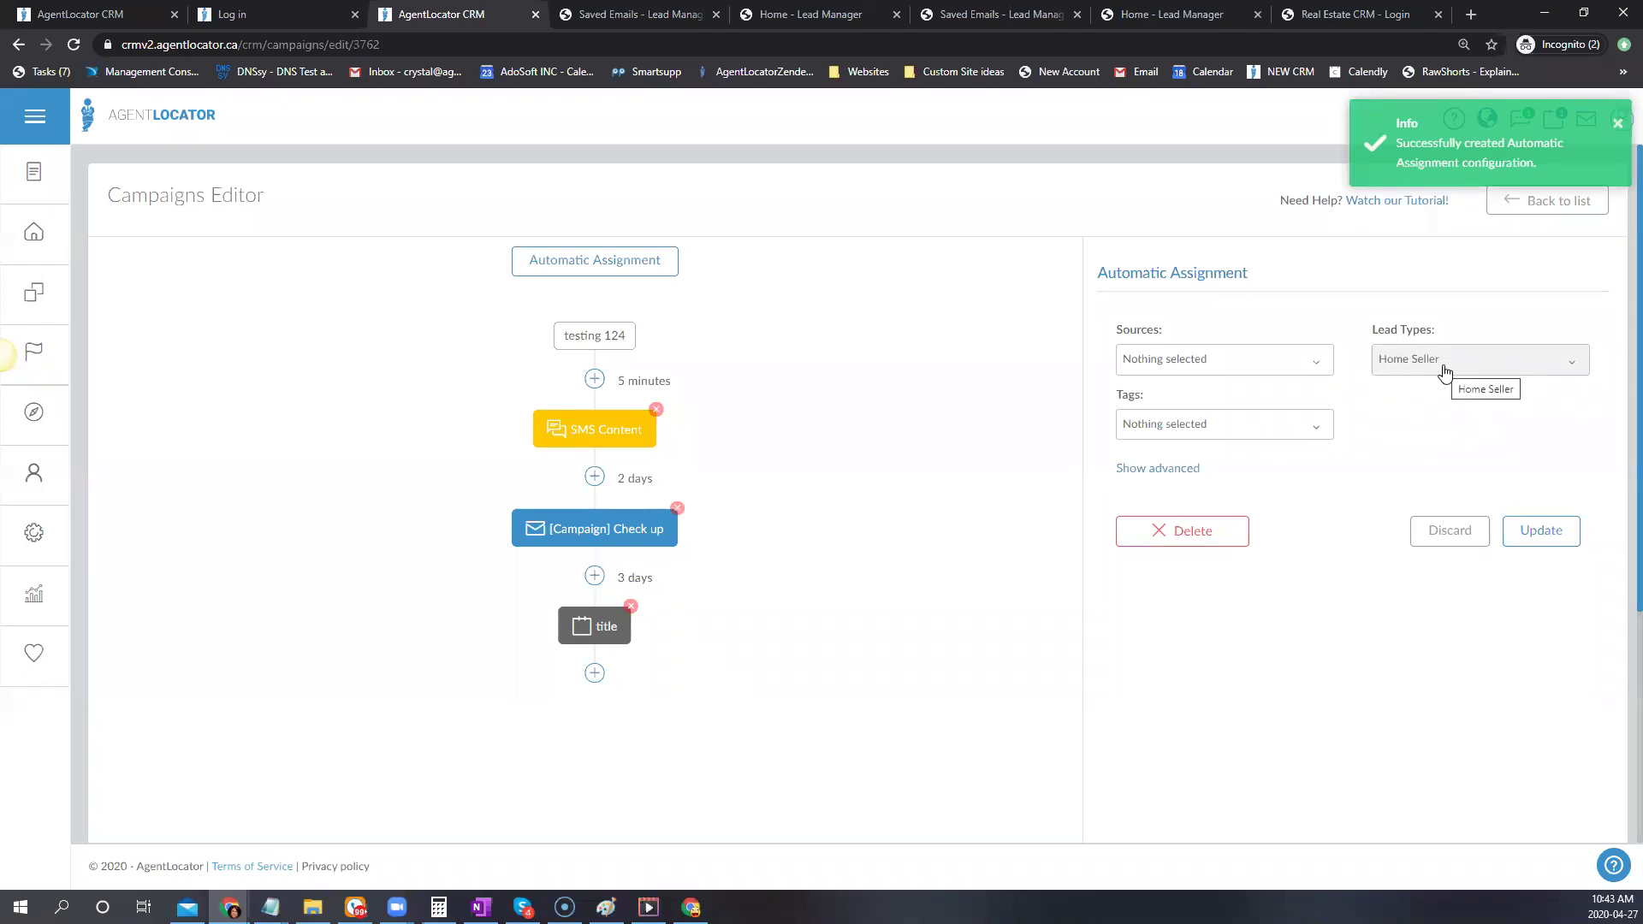
{"action": "left_click", "coordinate": [35, 235]}
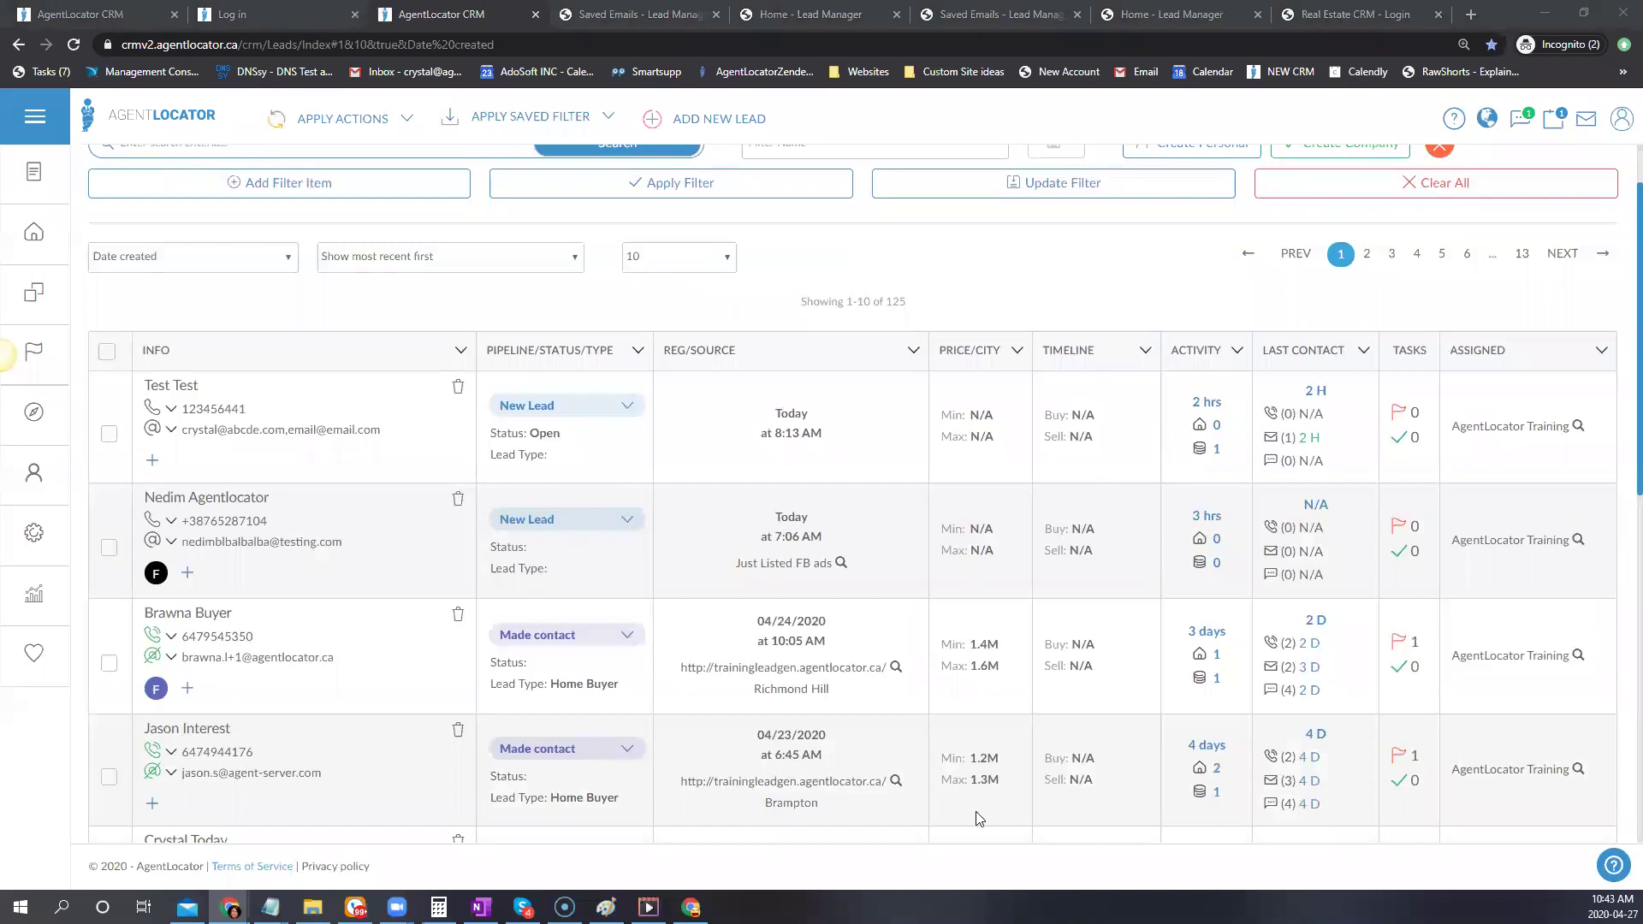
Open the TrainingBasic website in a new tab from its Lead Manager website page
{"action": "left_click", "coordinate": [1348, 13]}
{"action": "left_click", "coordinate": [1208, 44]}
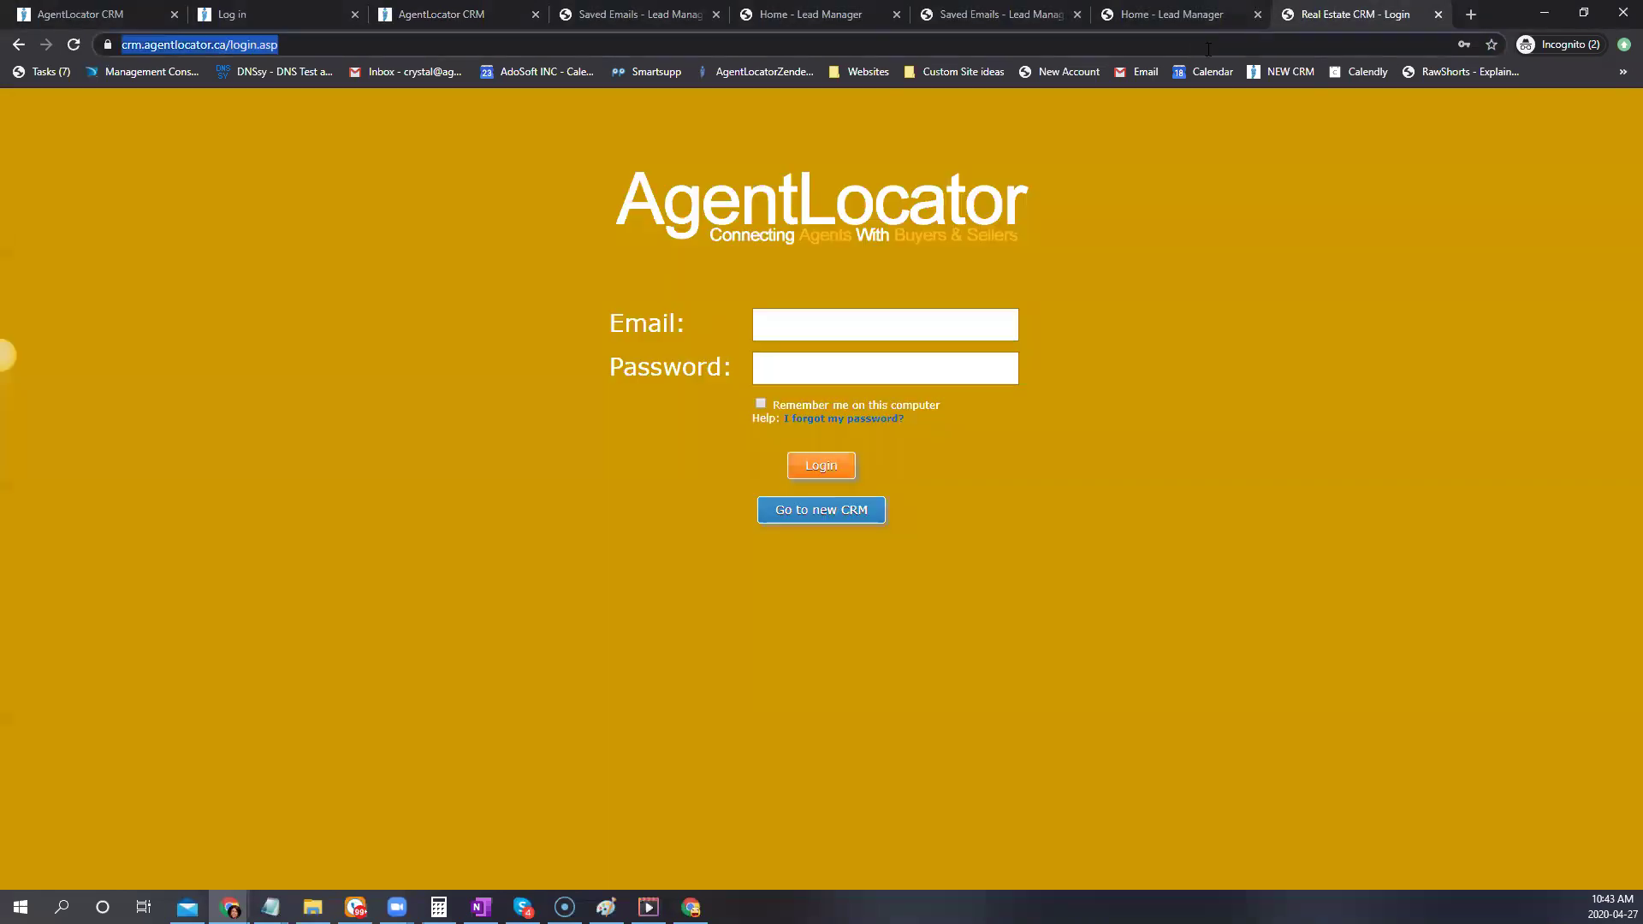
{"action": "type", "text": "train"}
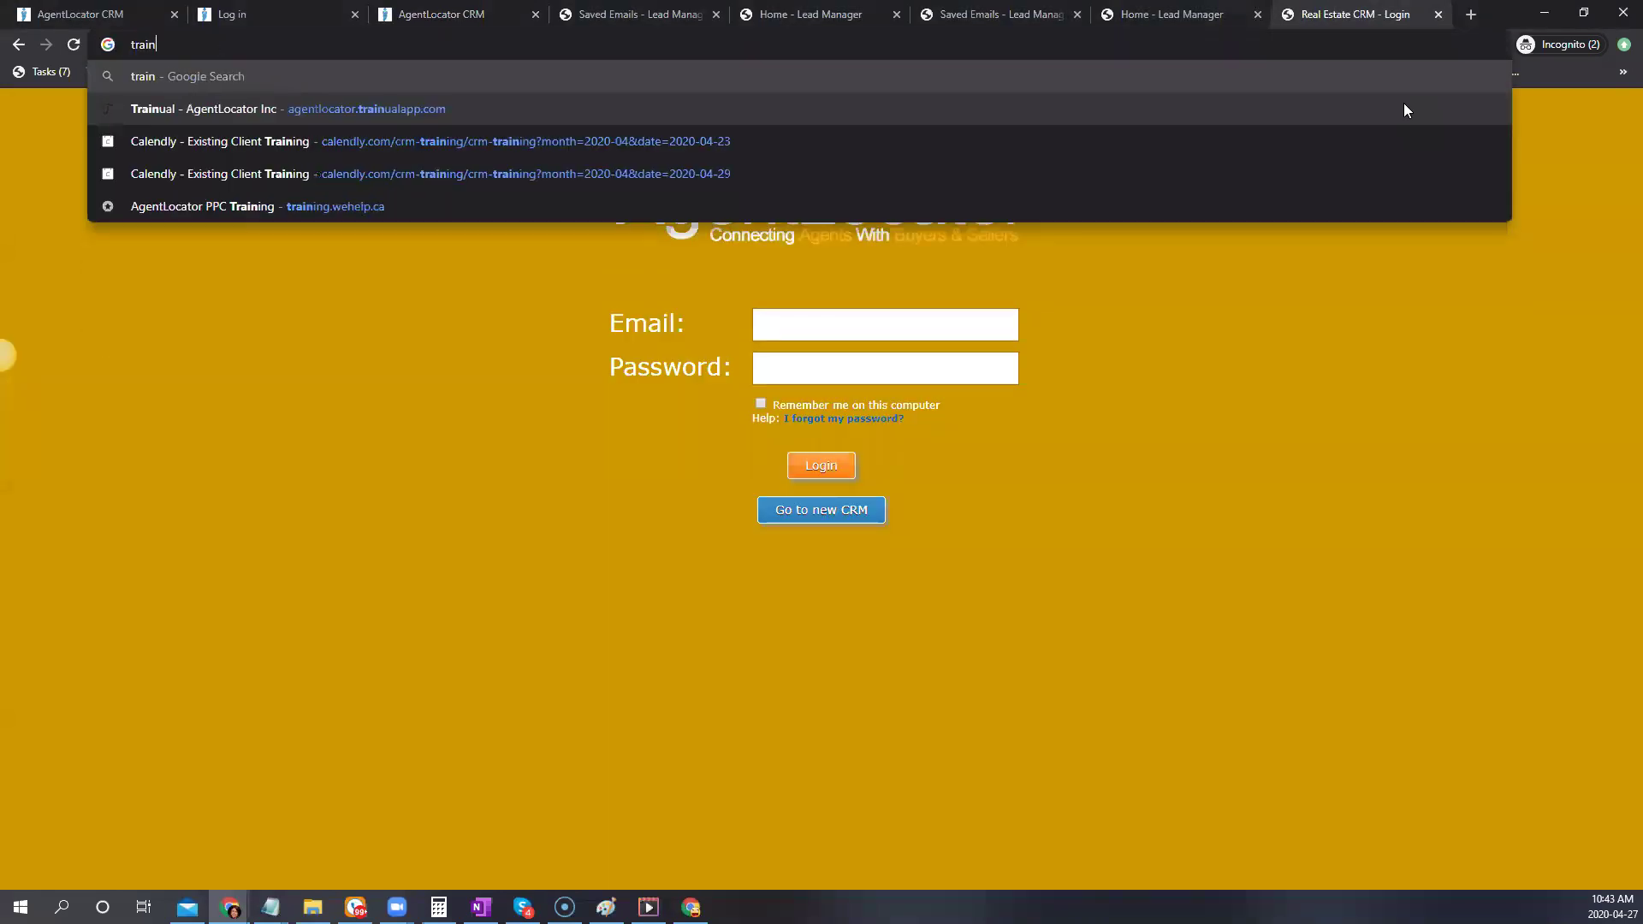
{"action": "type", "text": "ingbasic"}
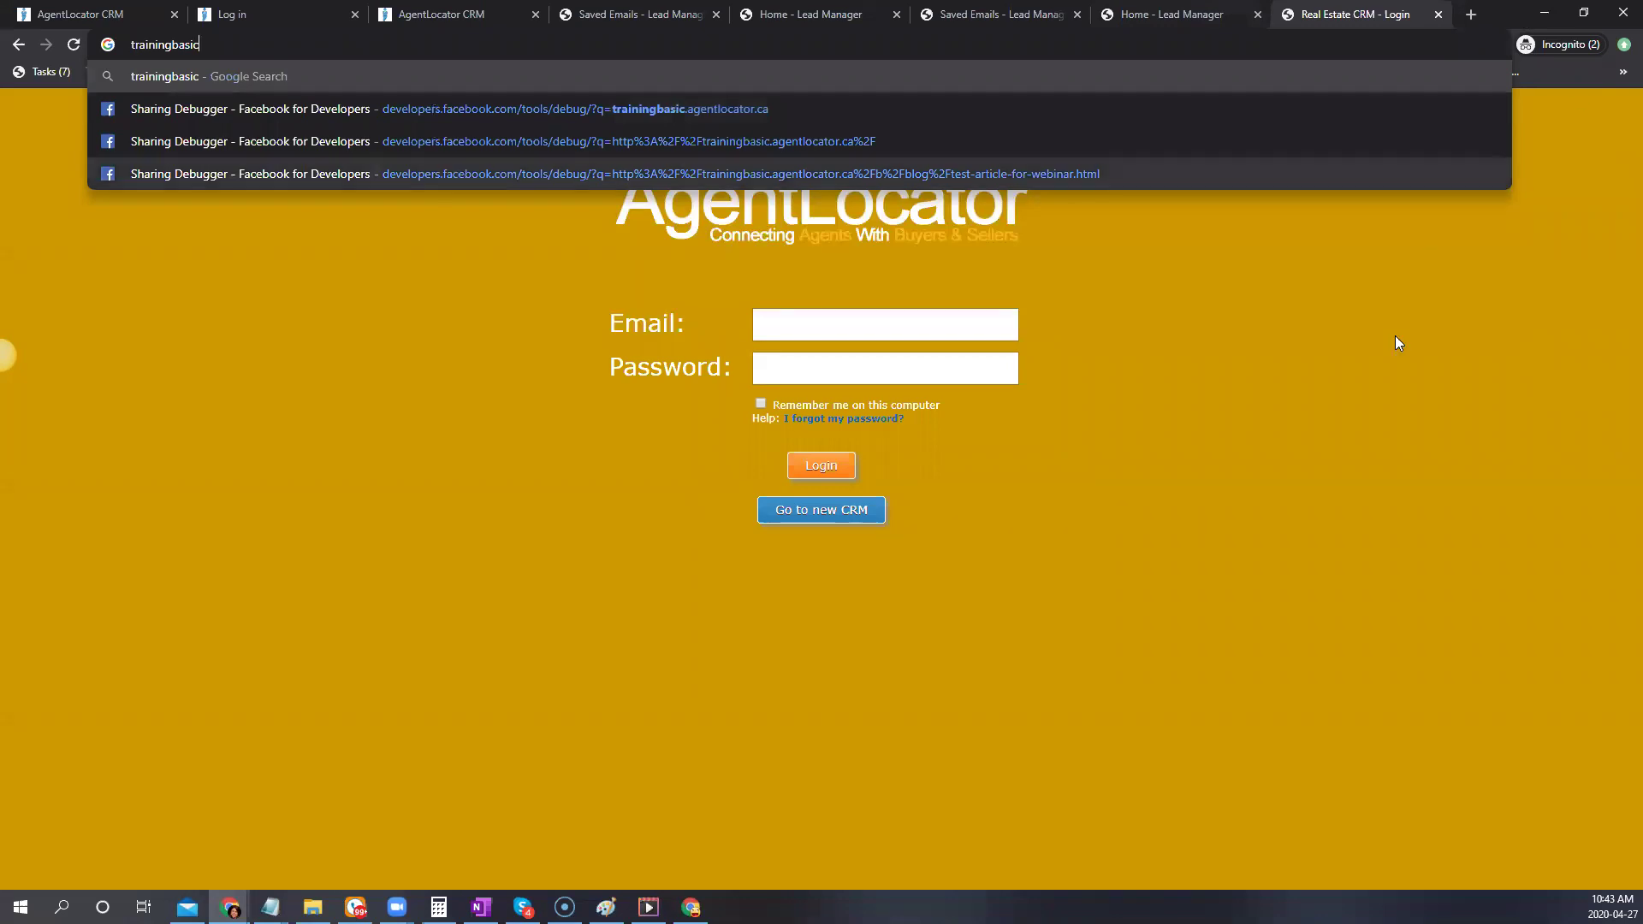
{"action": "left_click", "coordinate": [958, 13]}
{"action": "left_click", "coordinate": [860, 12]}
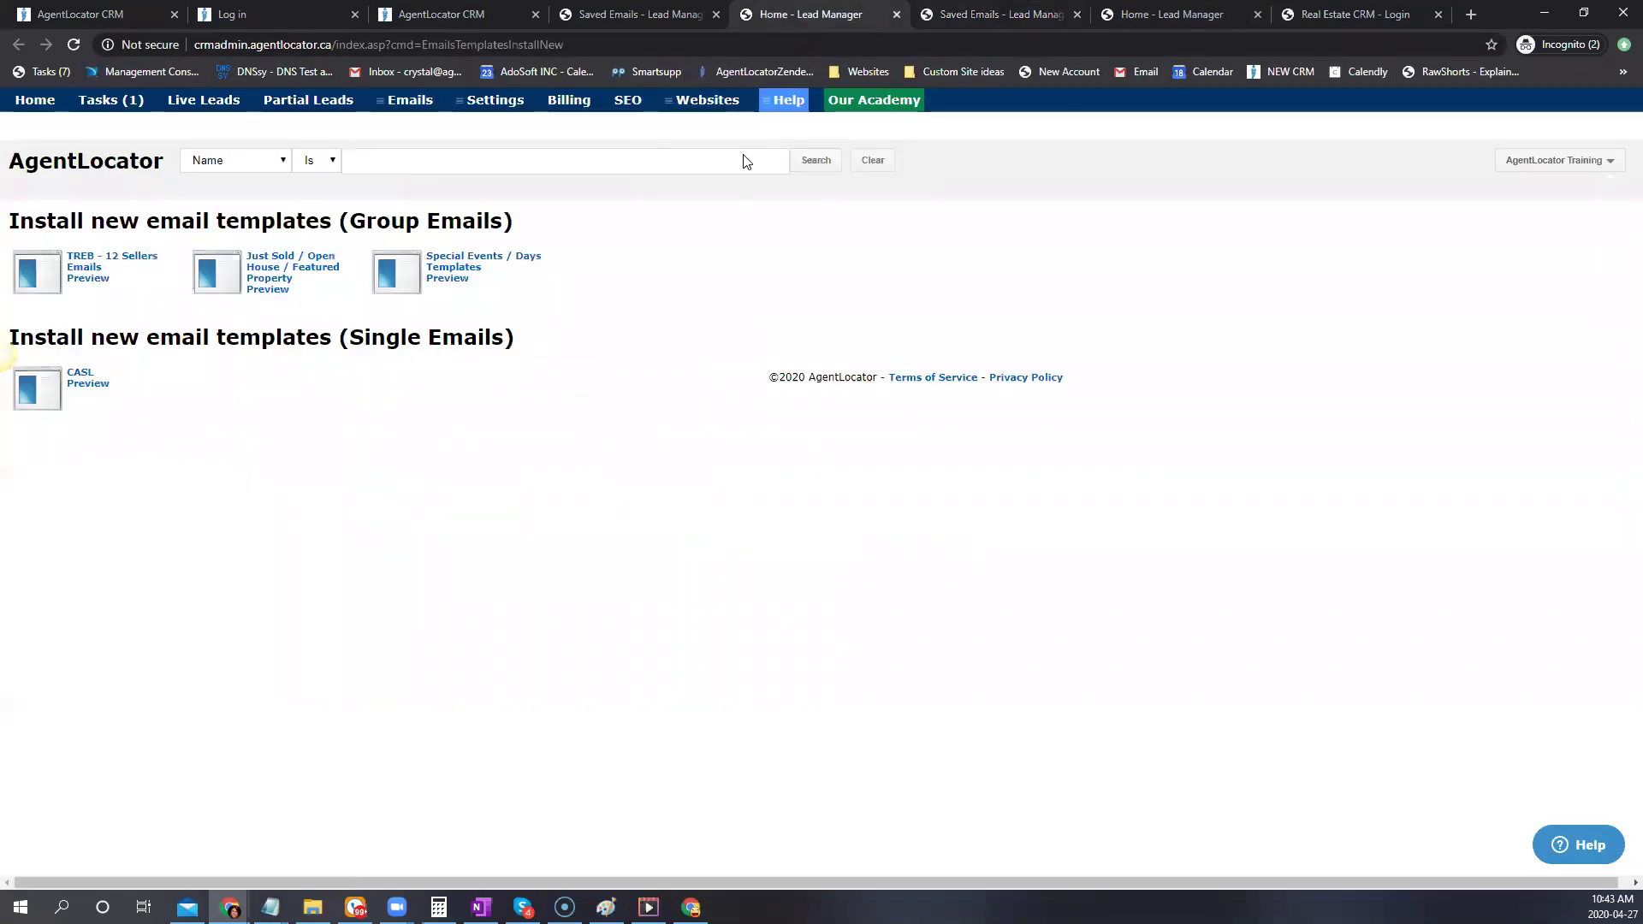
{"action": "mouse_move", "coordinate": [706, 101]}
{"action": "left_click", "coordinate": [668, 164]}
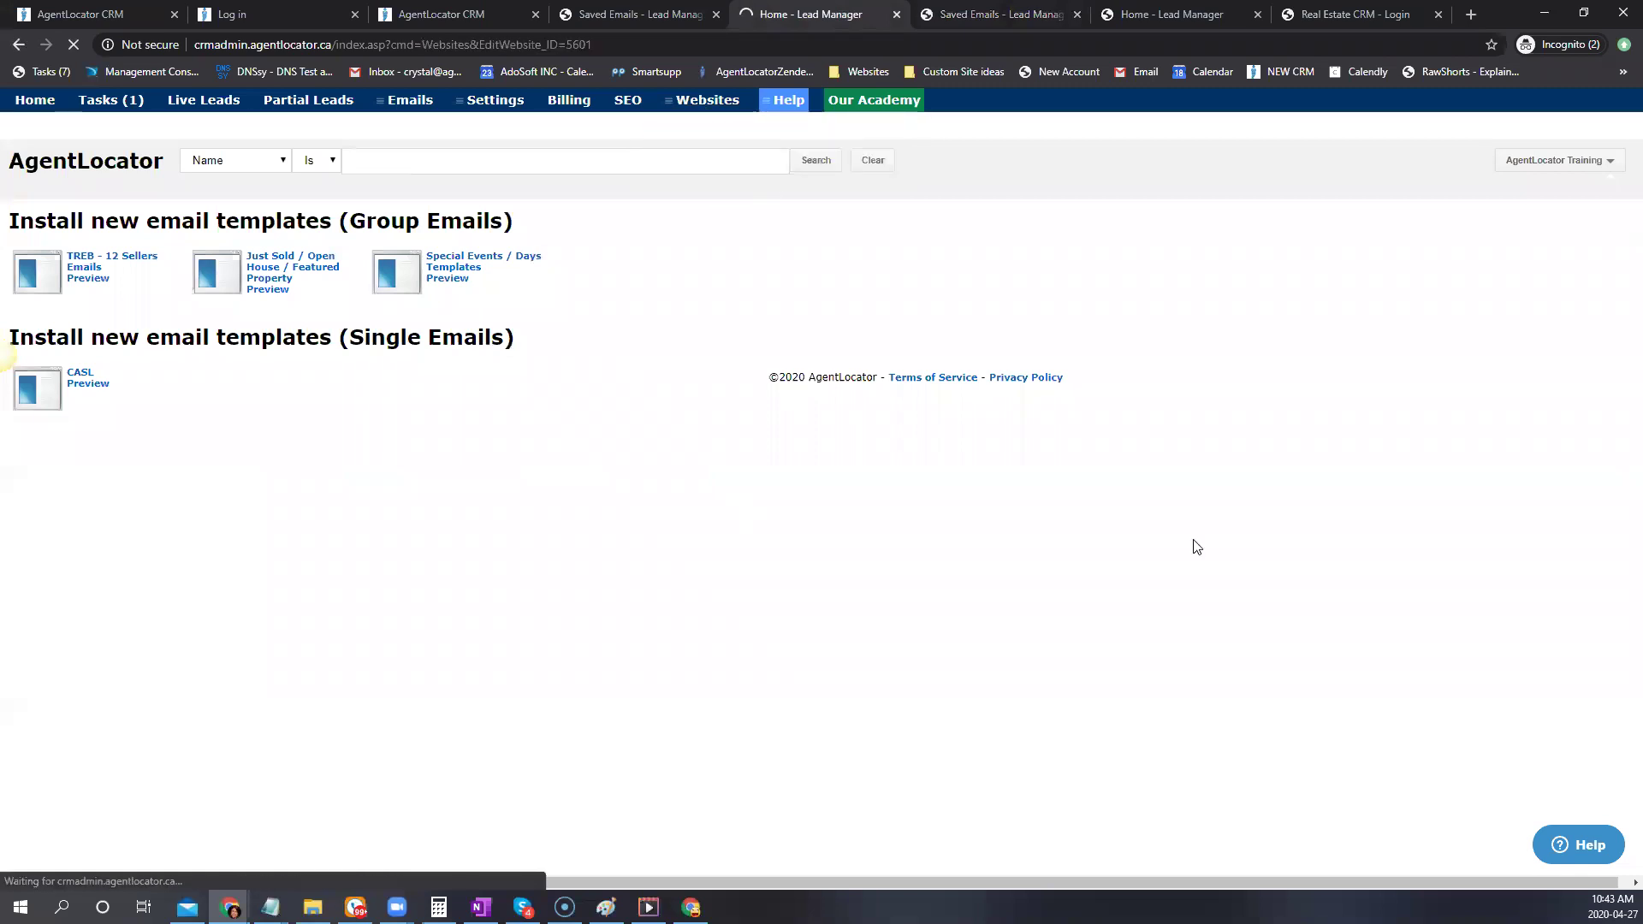
{"action": "left_click", "coordinate": [764, 232]}
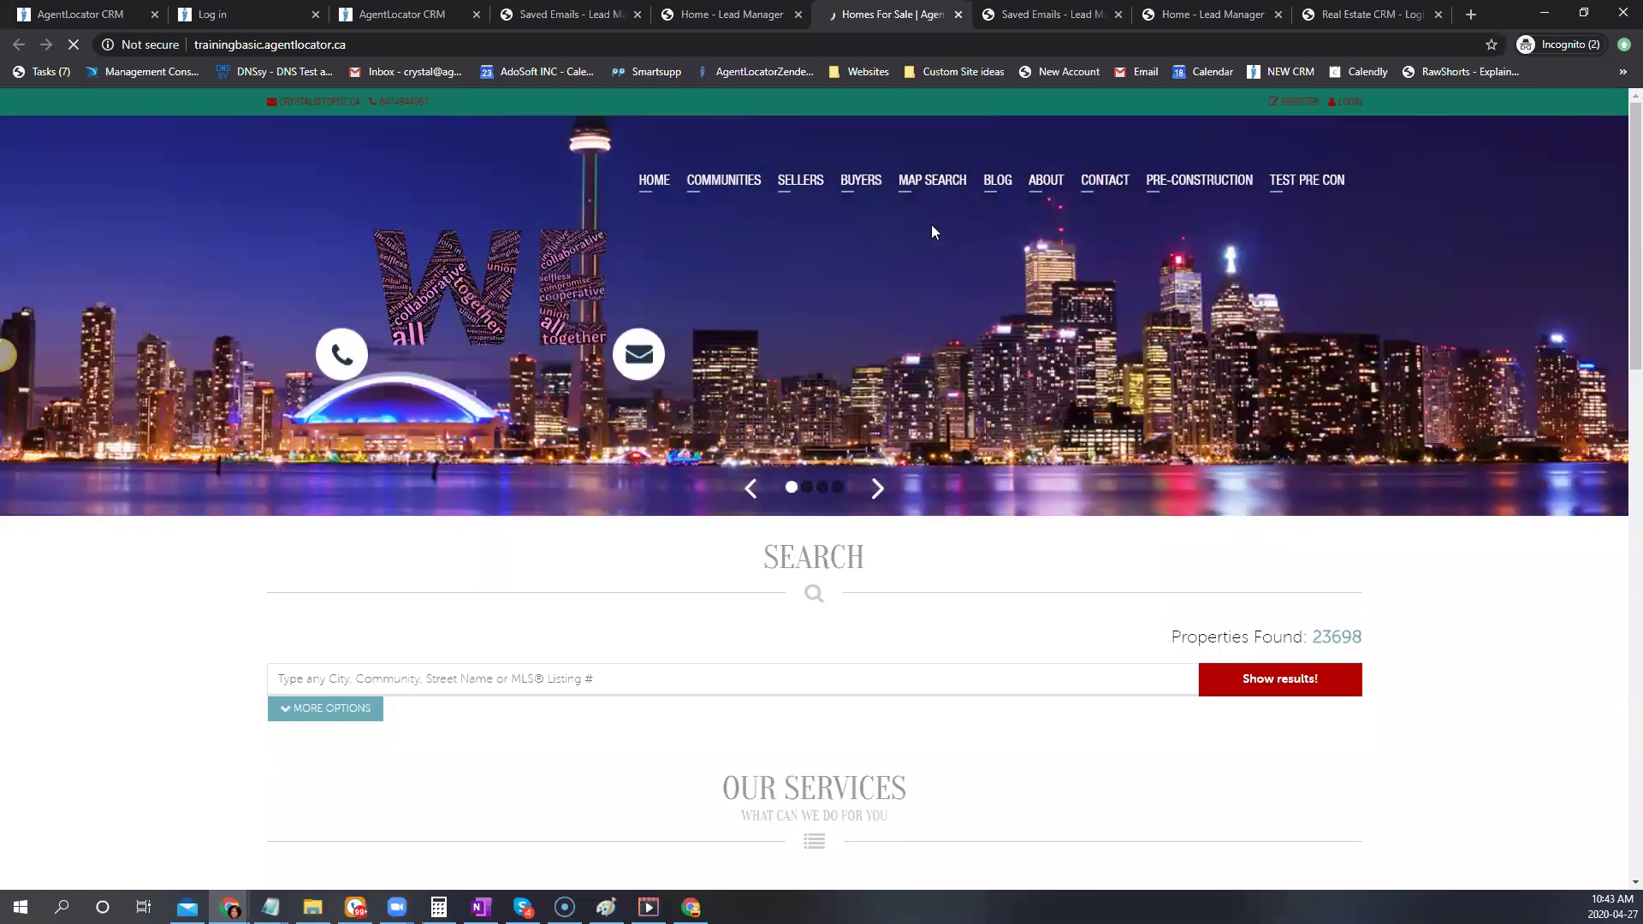
Bring up the trainingbasic.agentlocator.ca site's seller options
{"action": "mouse_move", "coordinate": [820, 179]}
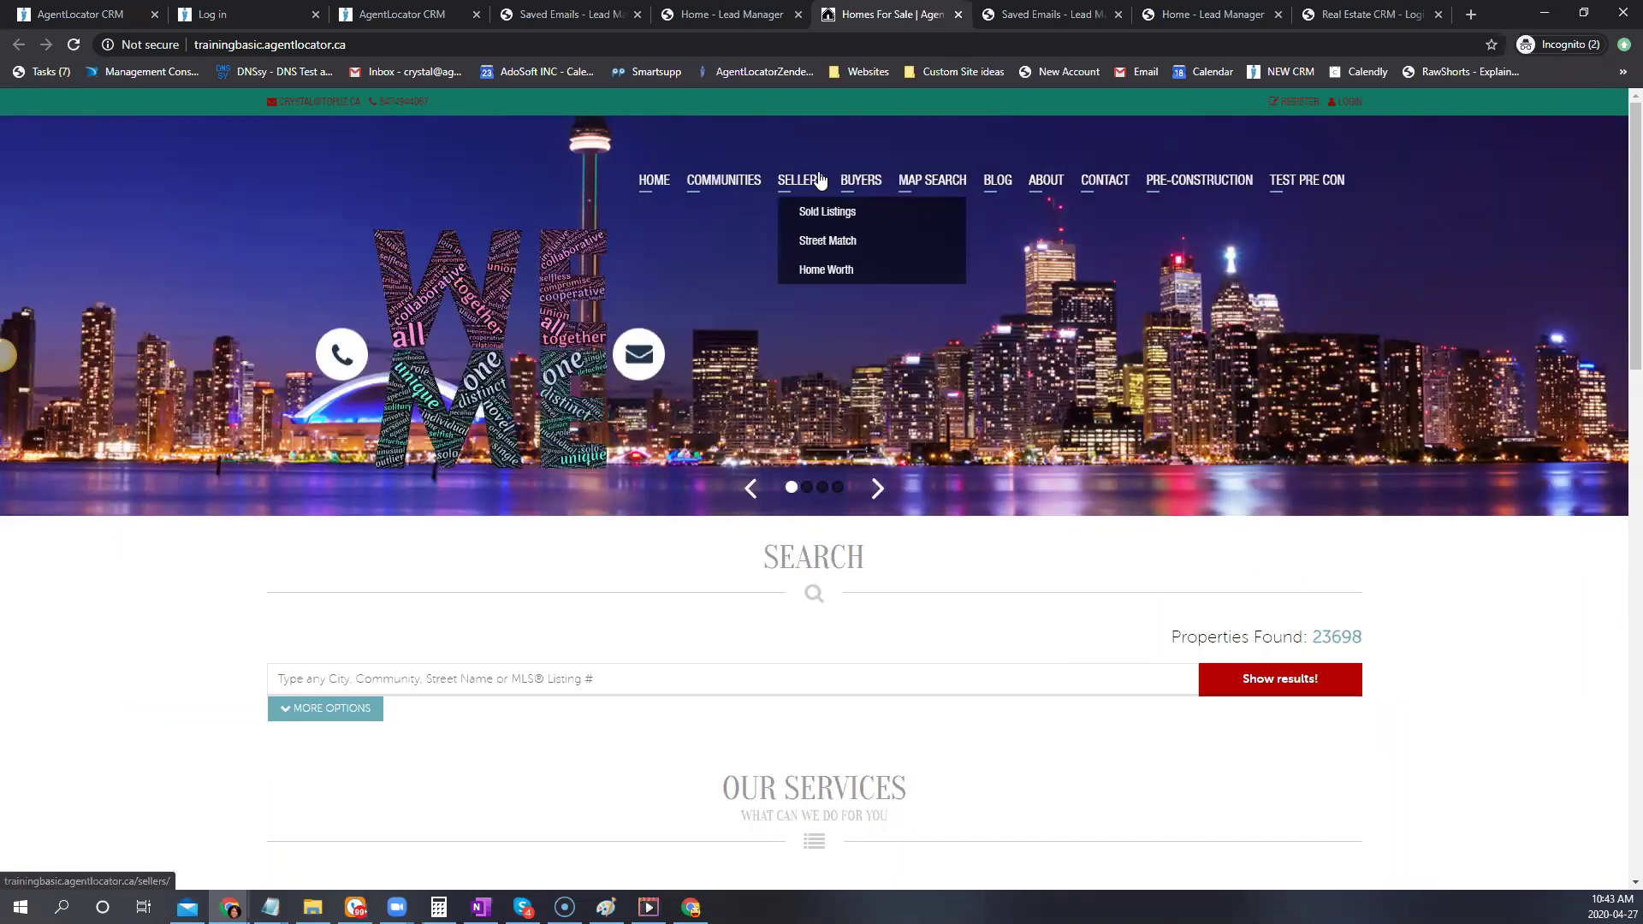
{"action": "left_click", "coordinate": [805, 179]}
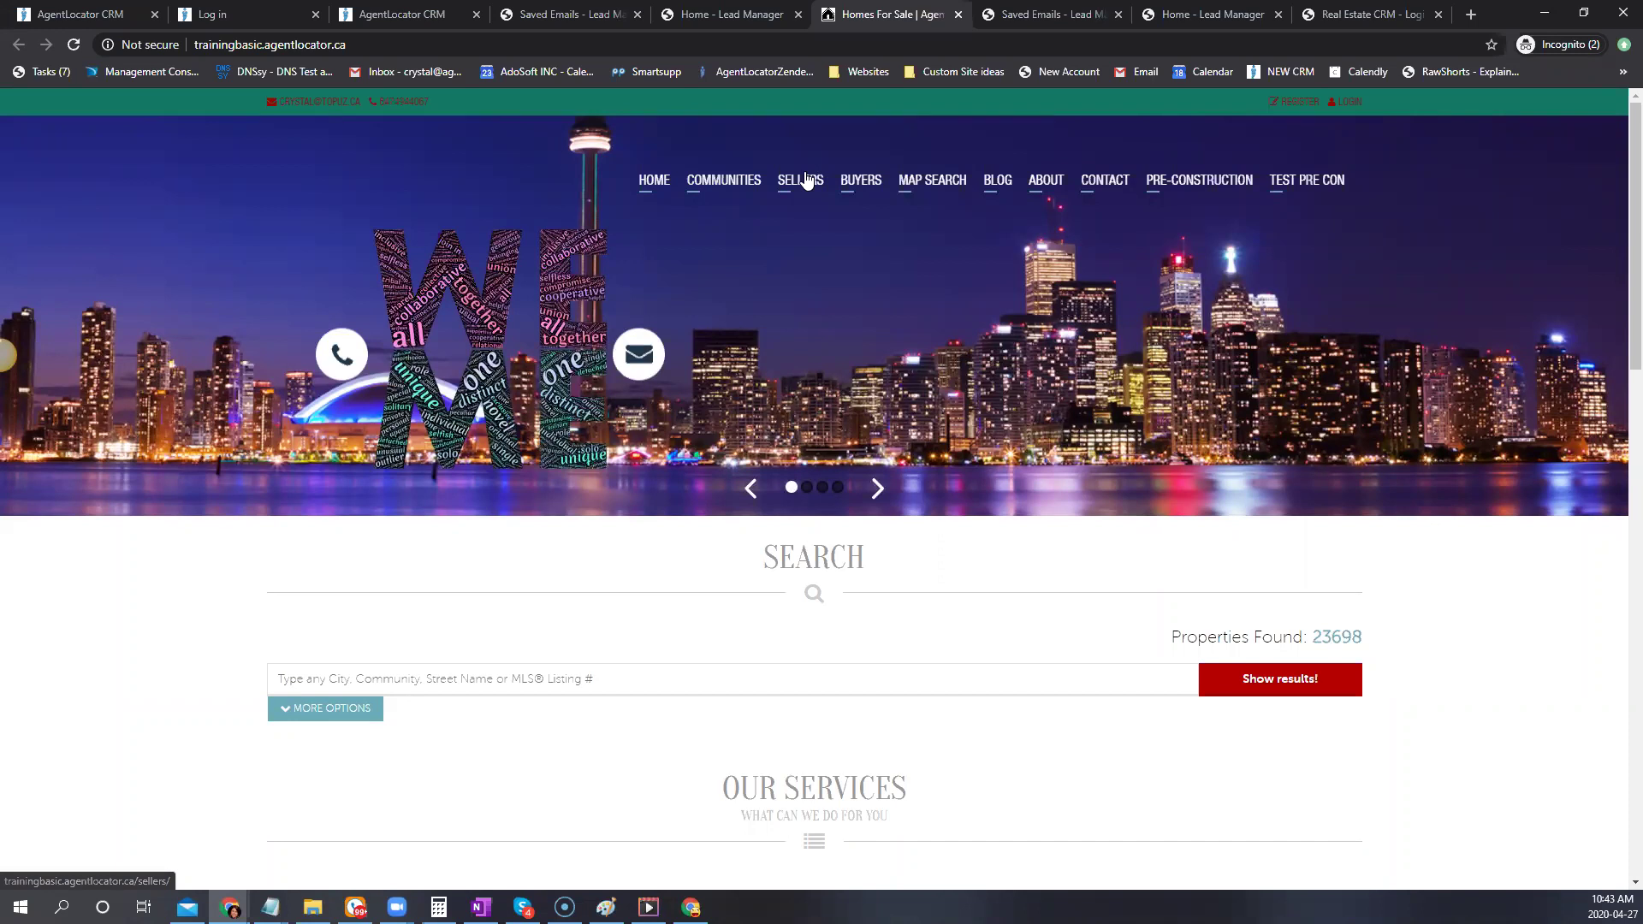
{"action": "key", "text": "ctrl+3"}
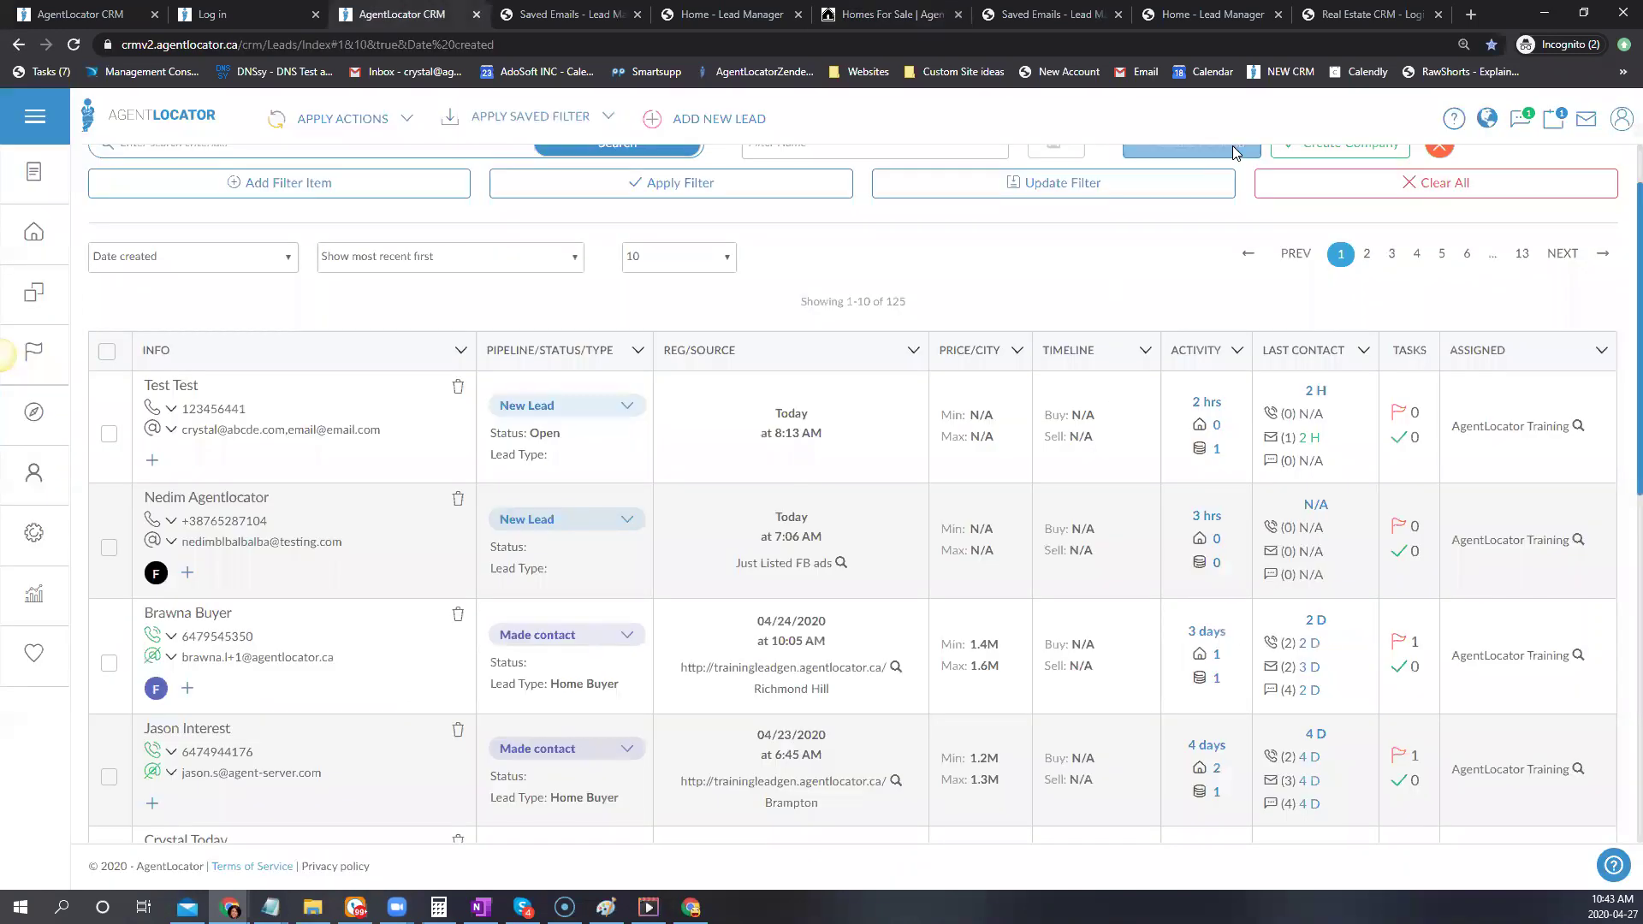
{"action": "left_click", "coordinate": [1359, 10]}
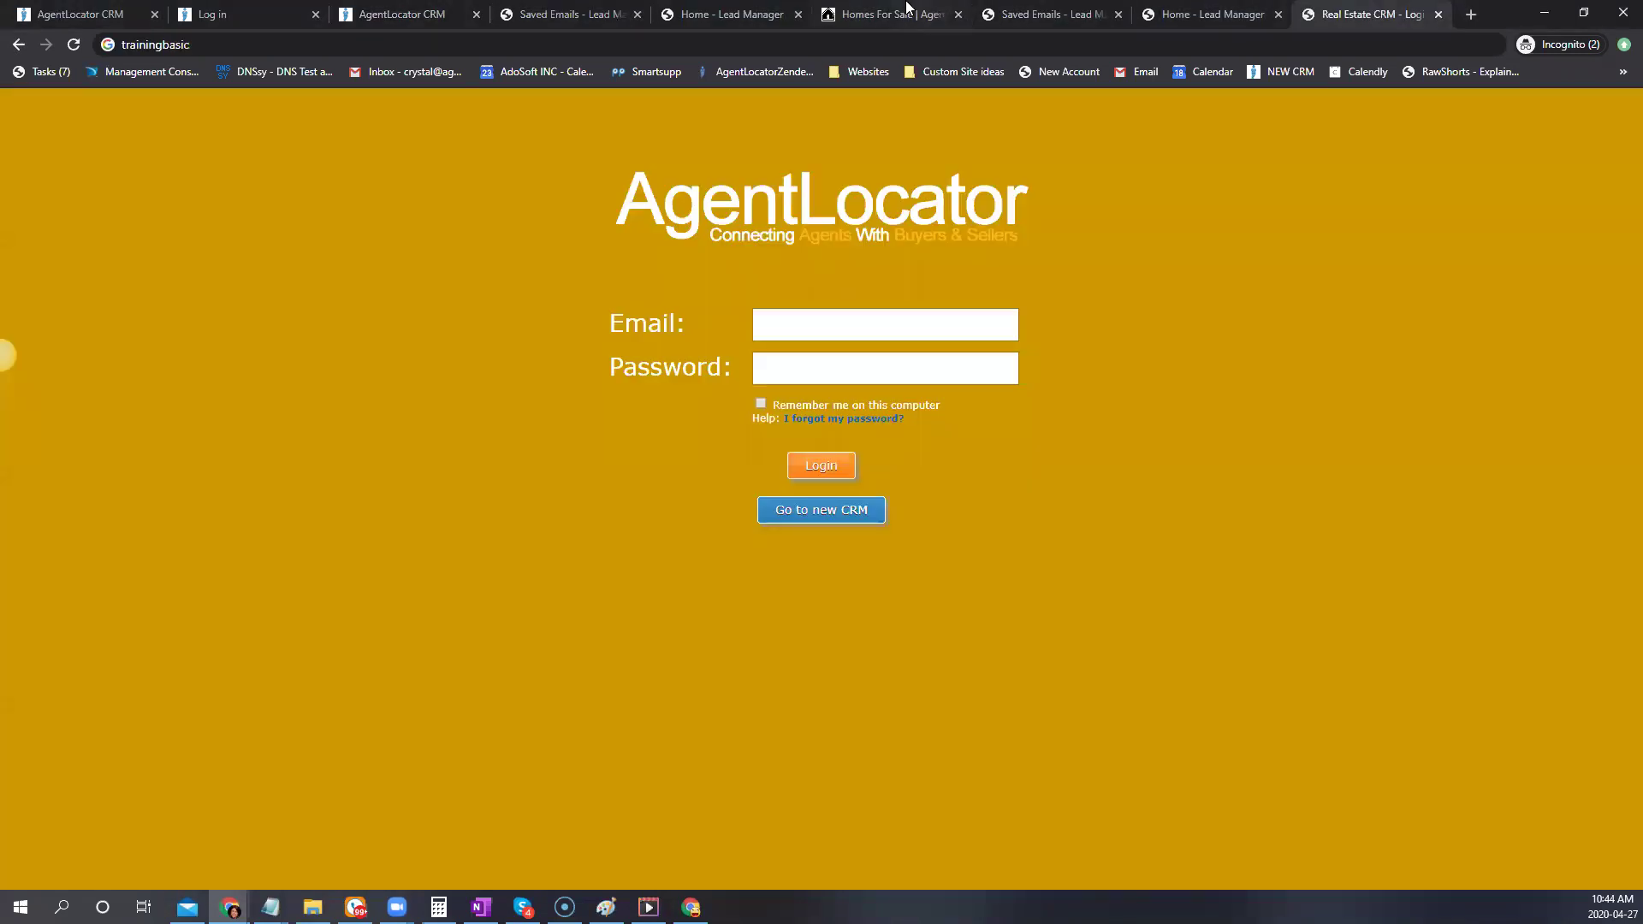
{"action": "left_click", "coordinate": [909, 8]}
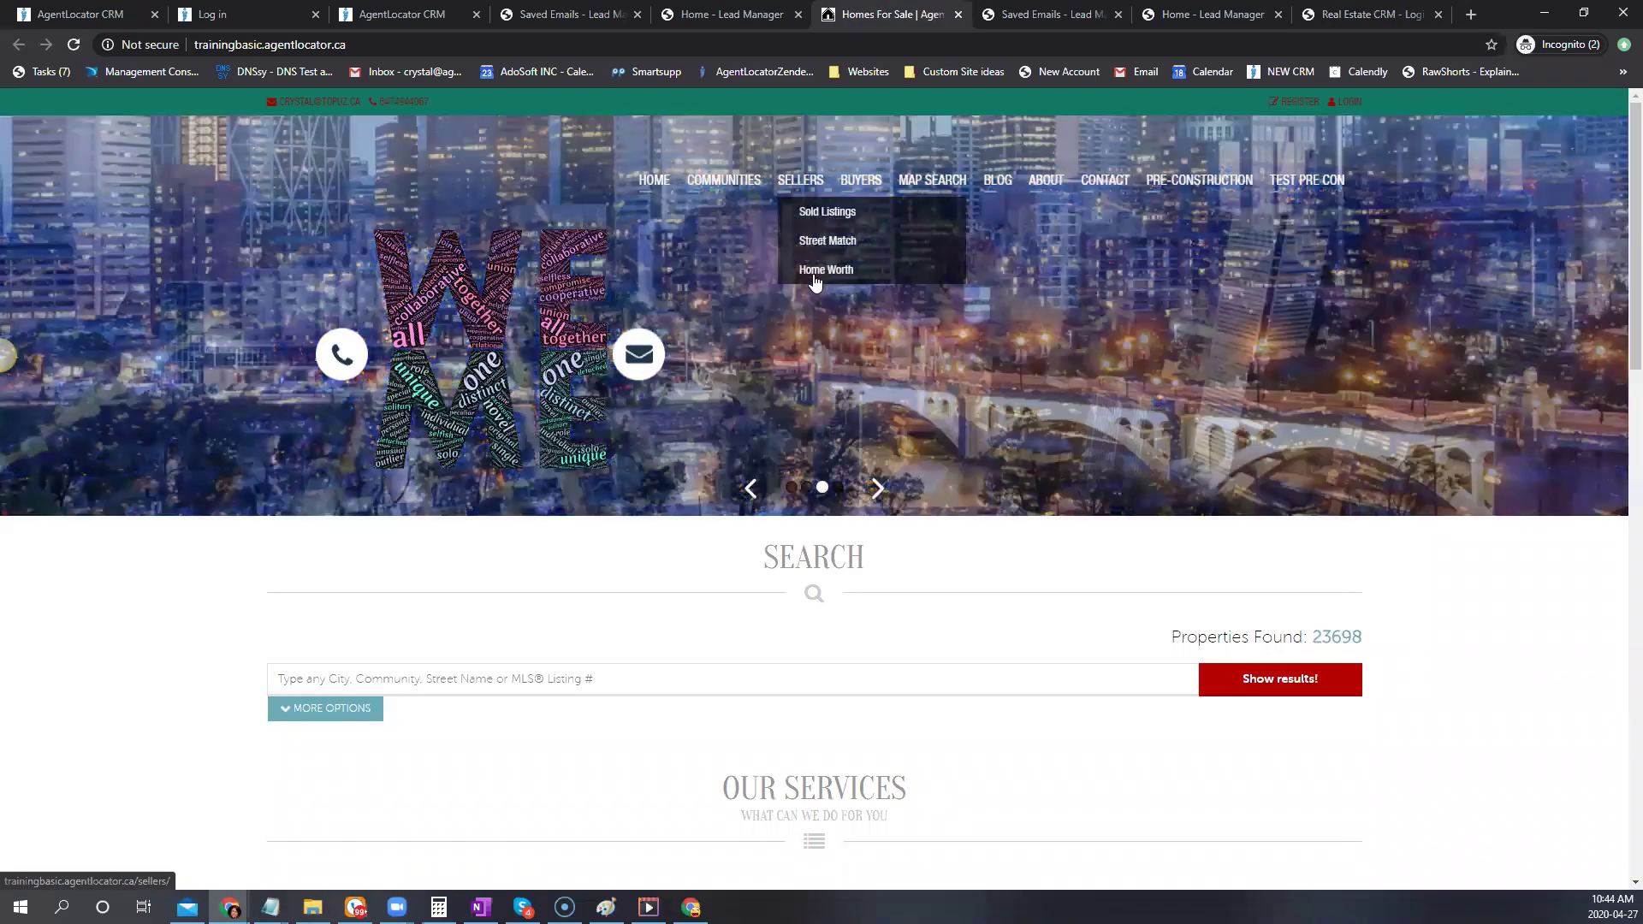
{"action": "left_click", "coordinate": [793, 182]}
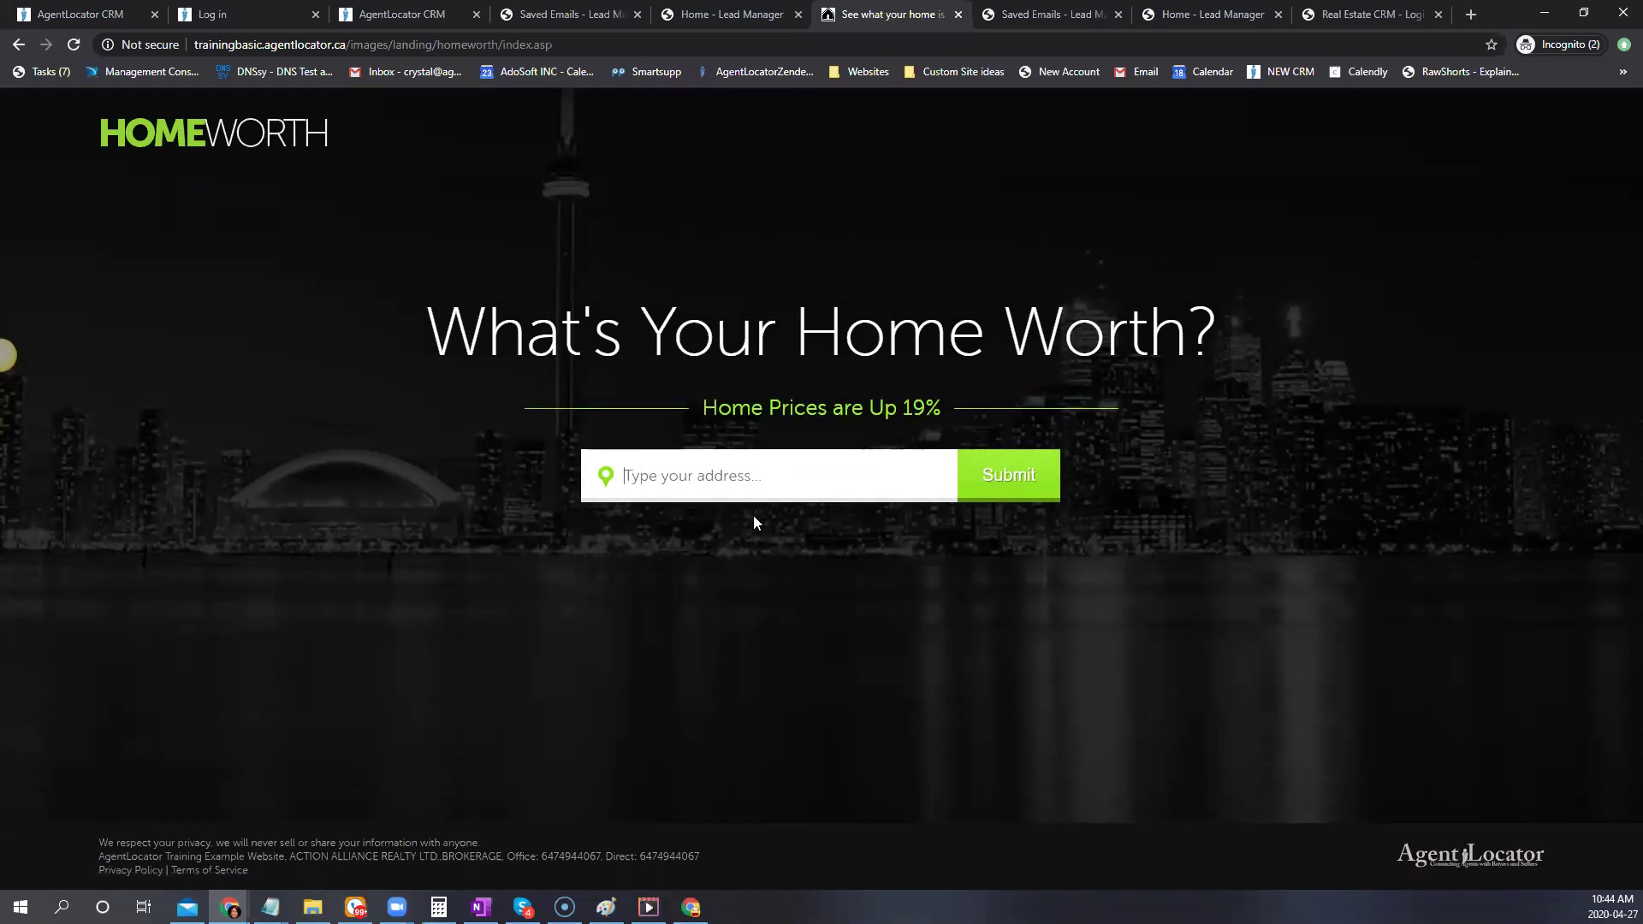
{"action": "type", "text": "123"}
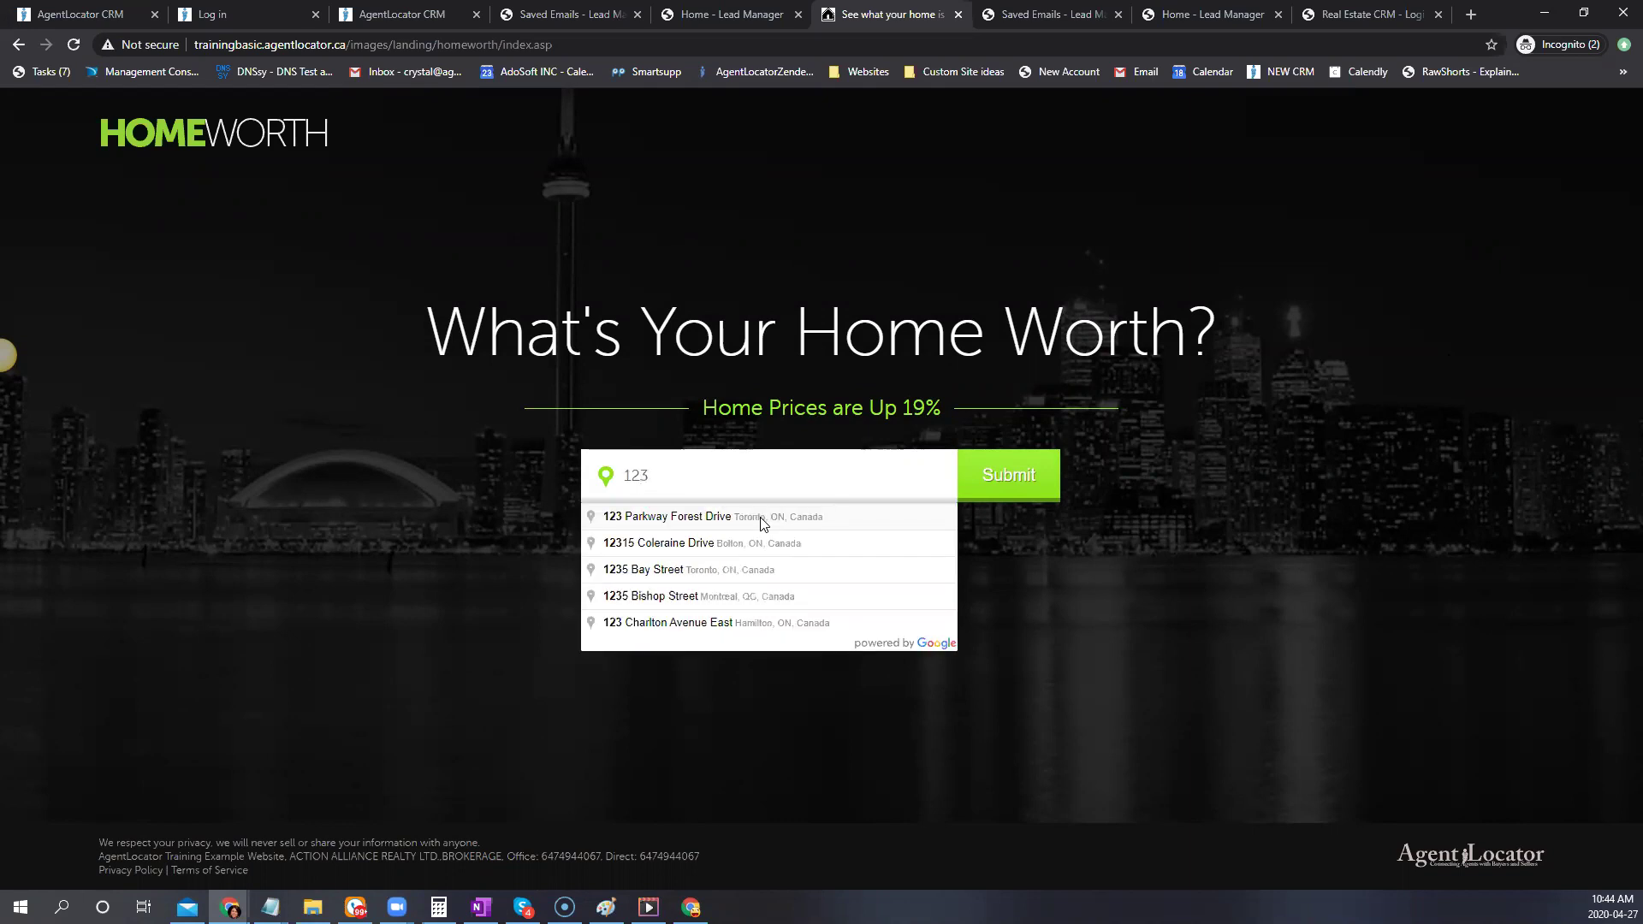
{"action": "left_click", "coordinate": [761, 517]}
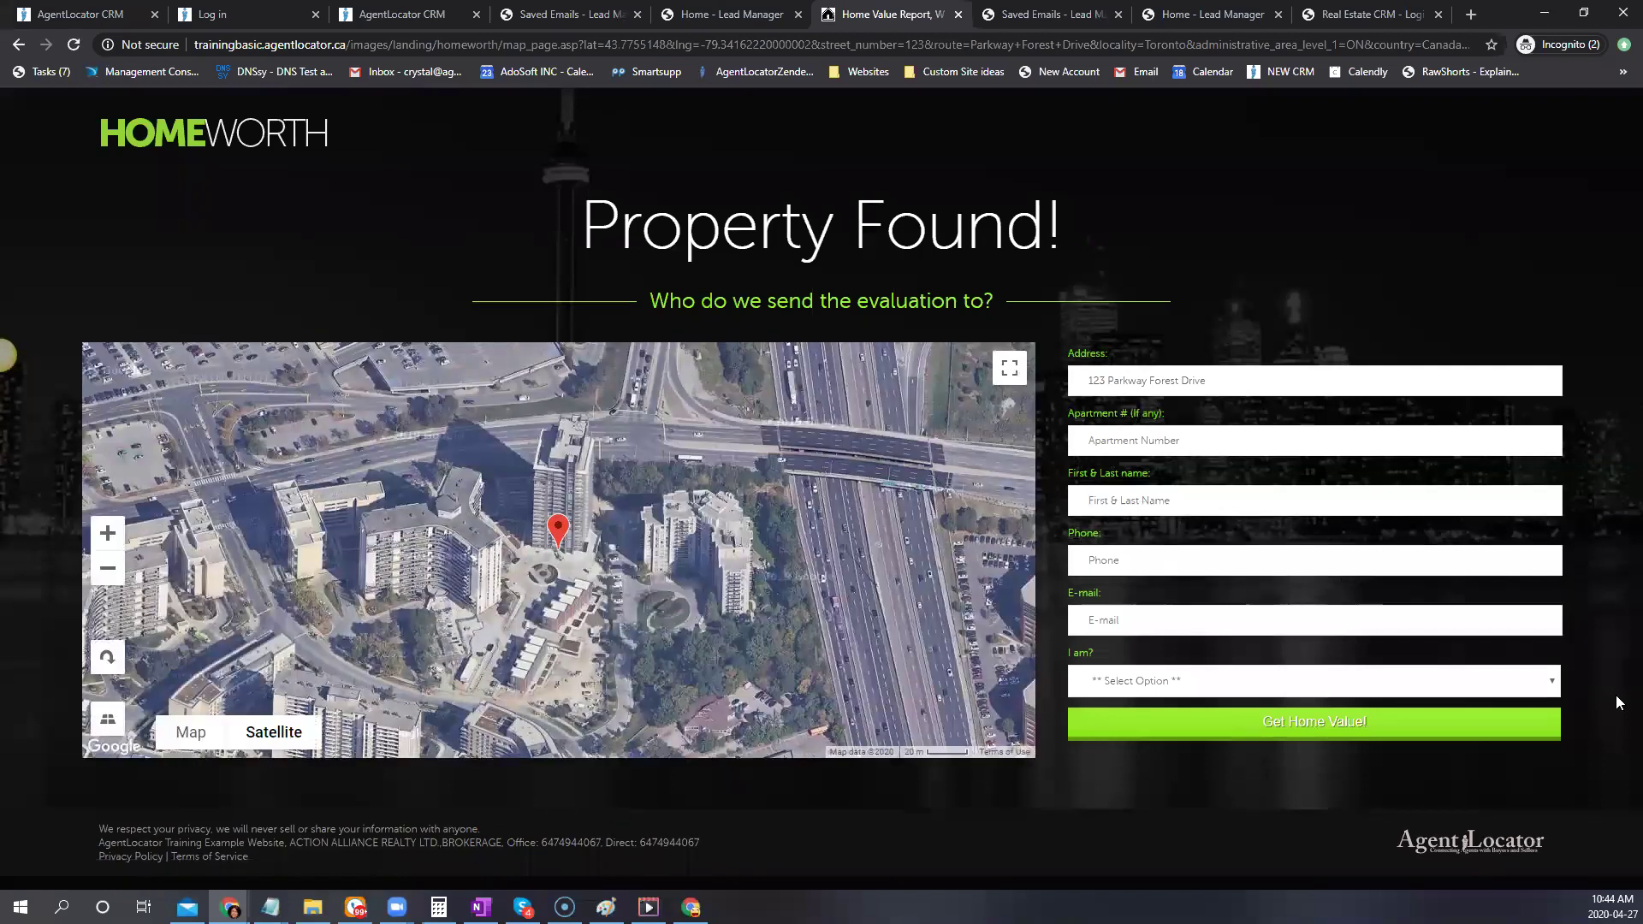
{"action": "type", "text": "crystal"}
{"action": "type", "text": "2"}
{"action": "type", "text": "521111111"}
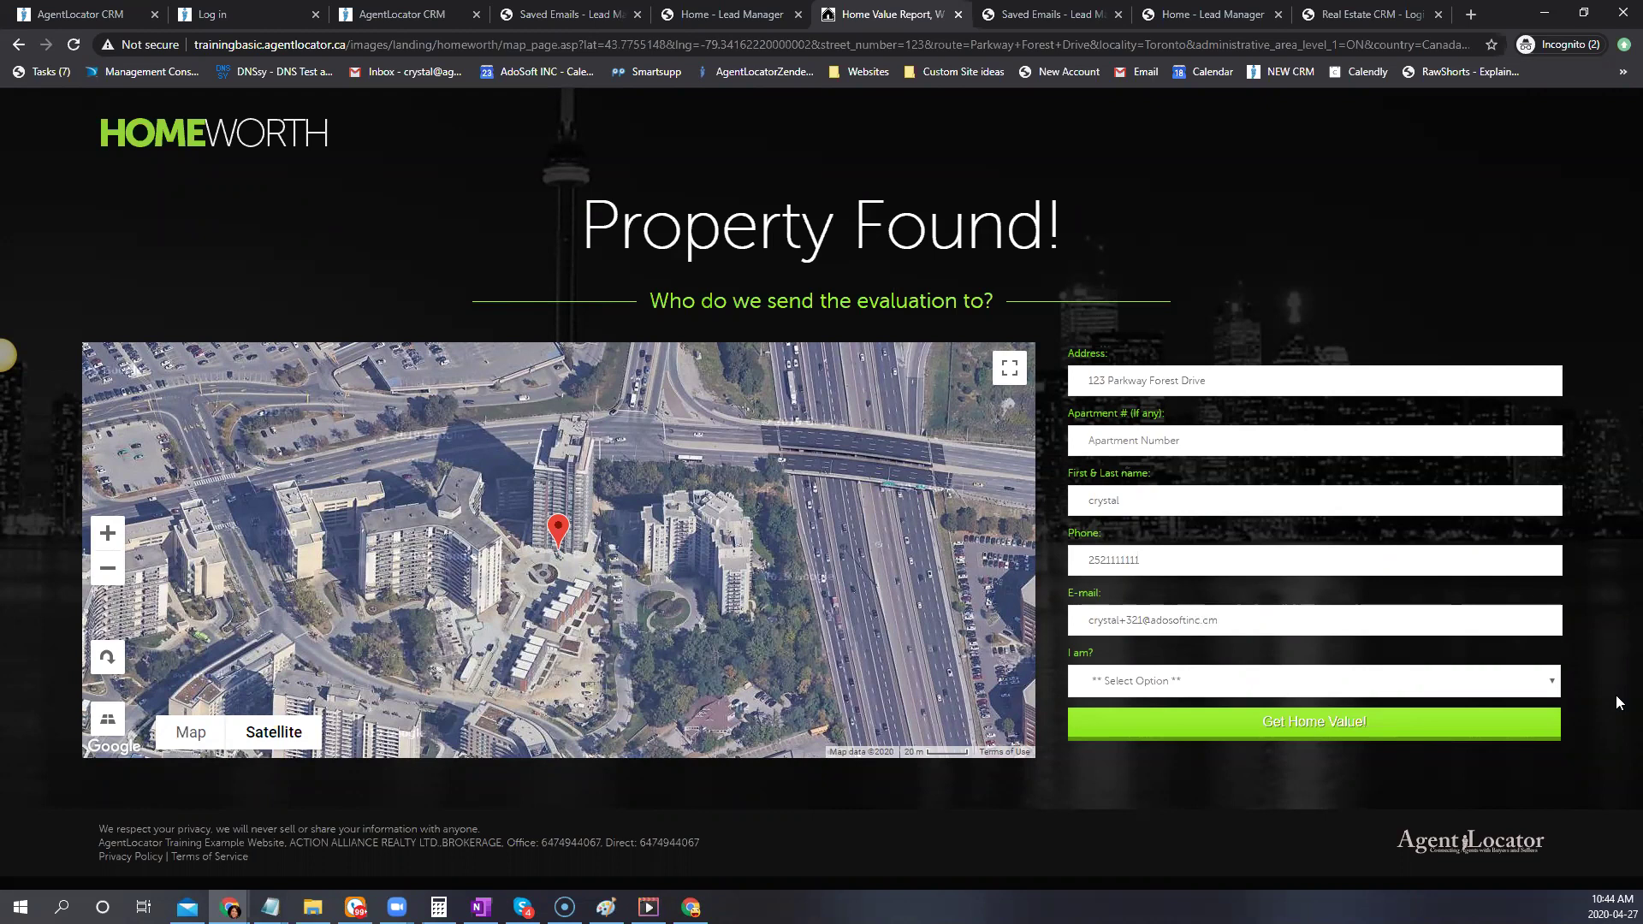
{"action": "left_click", "coordinate": [1246, 680]}
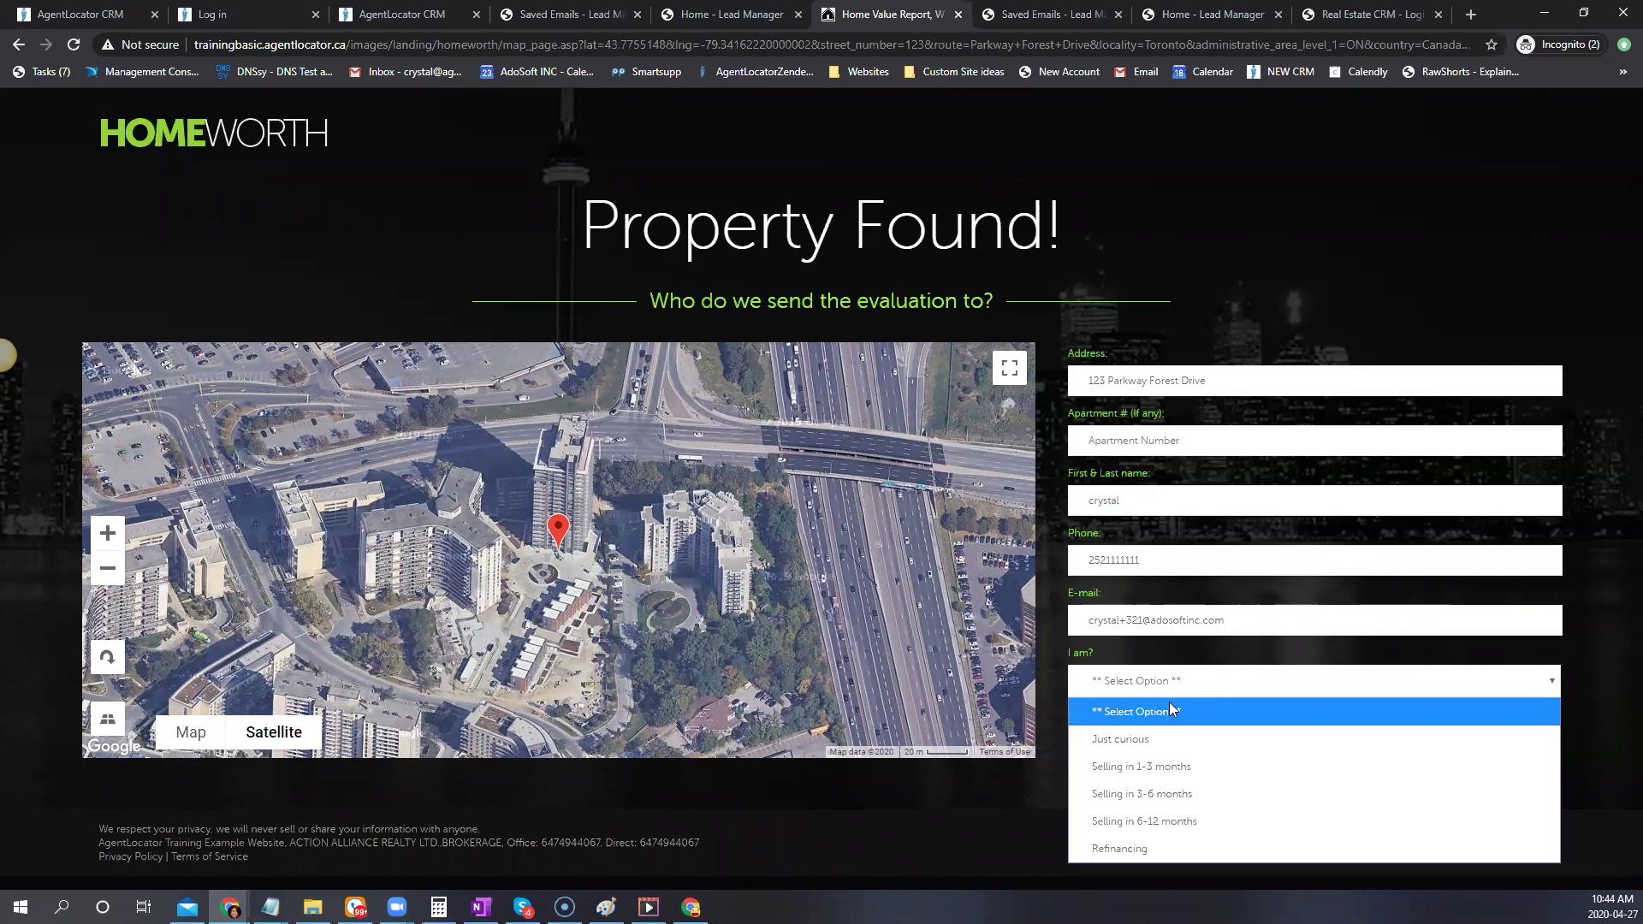
{"action": "left_click", "coordinate": [1173, 752]}
{"action": "left_click", "coordinate": [1222, 738]}
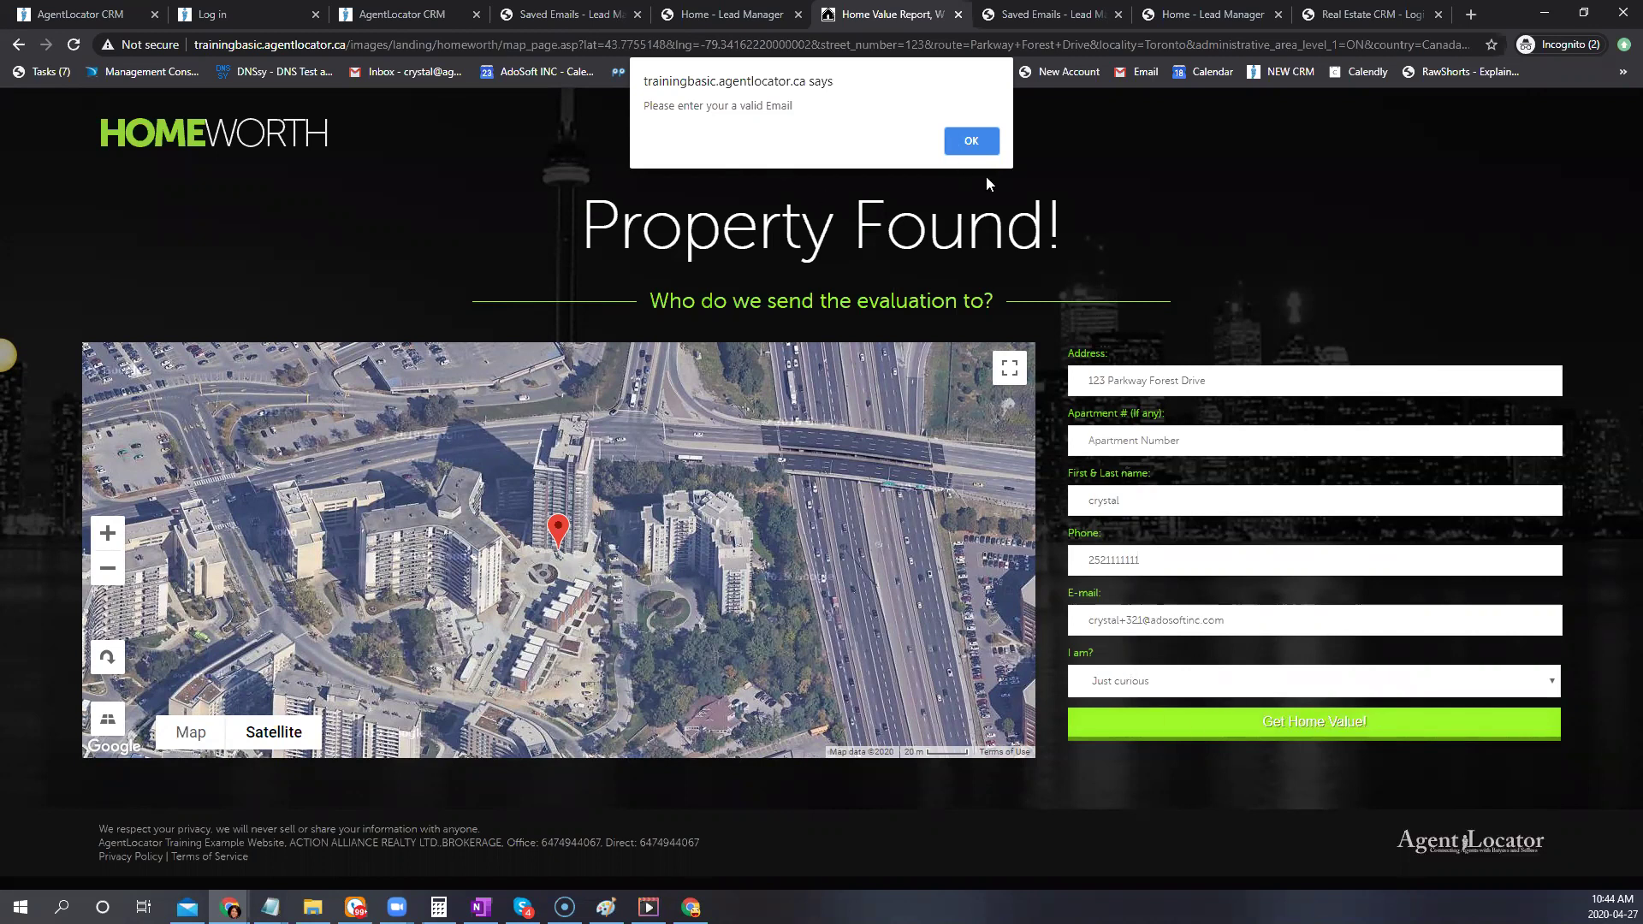
Correct the invalid e-mail address and resubmit the home value request
{"action": "left_click", "coordinate": [957, 141]}
{"action": "left_click_drag", "start_coordinate": [1142, 620], "coordinate": [1118, 625]}
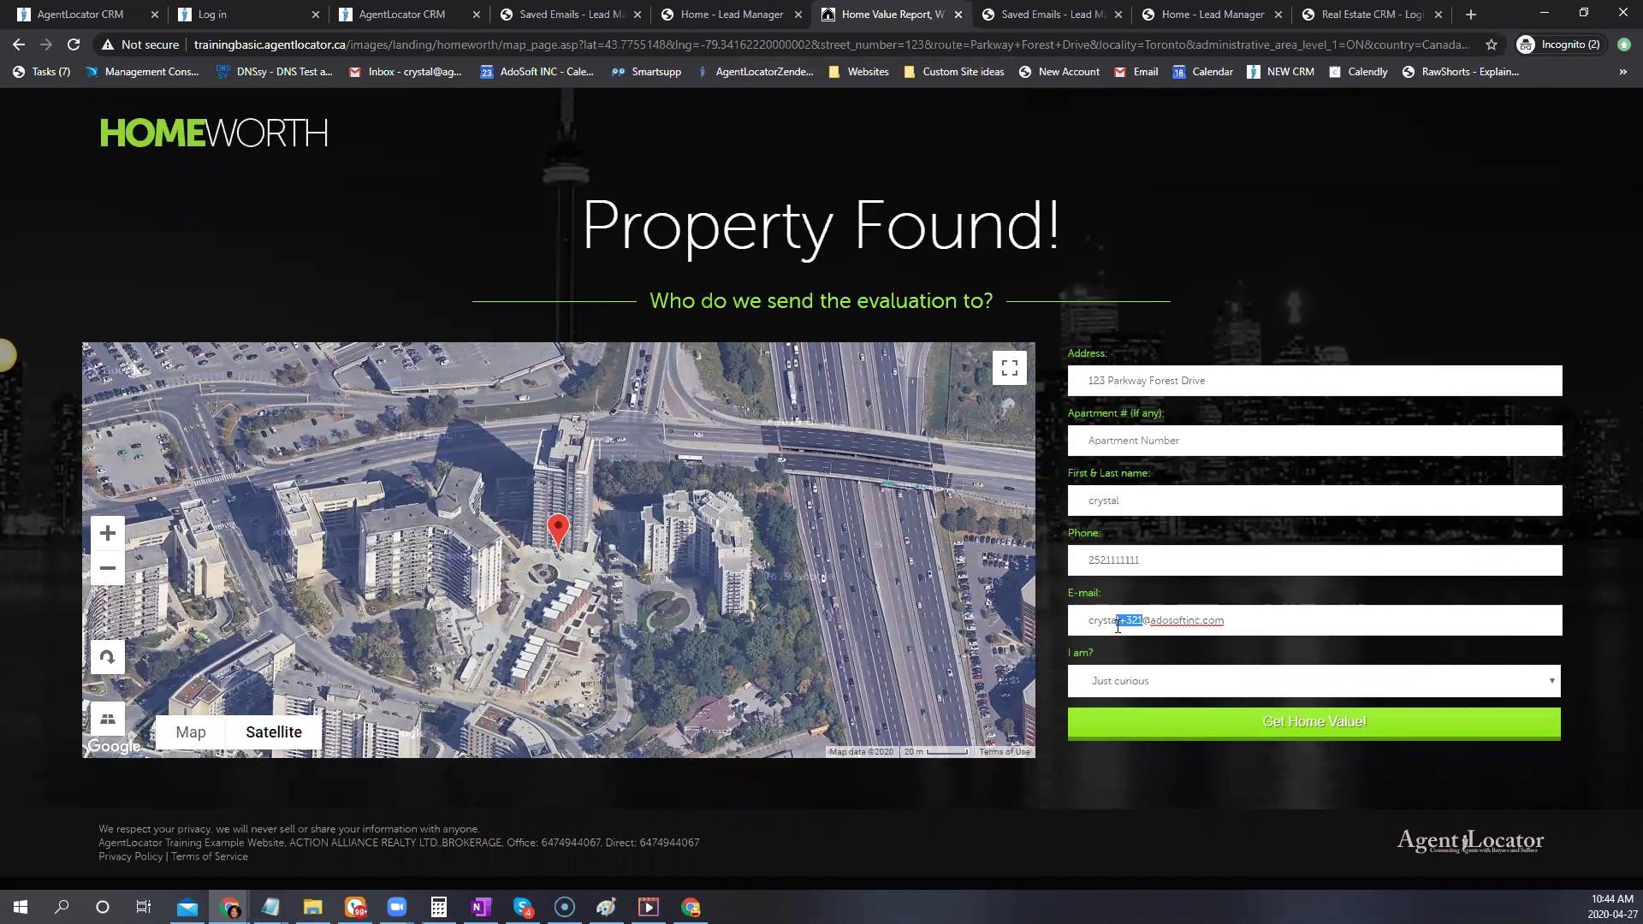
{"action": "key", "text": "BackSpace"}
{"action": "type", "text": "l"}
{"action": "left_click", "coordinate": [1238, 689]}
{"action": "left_click", "coordinate": [1615, 649]}
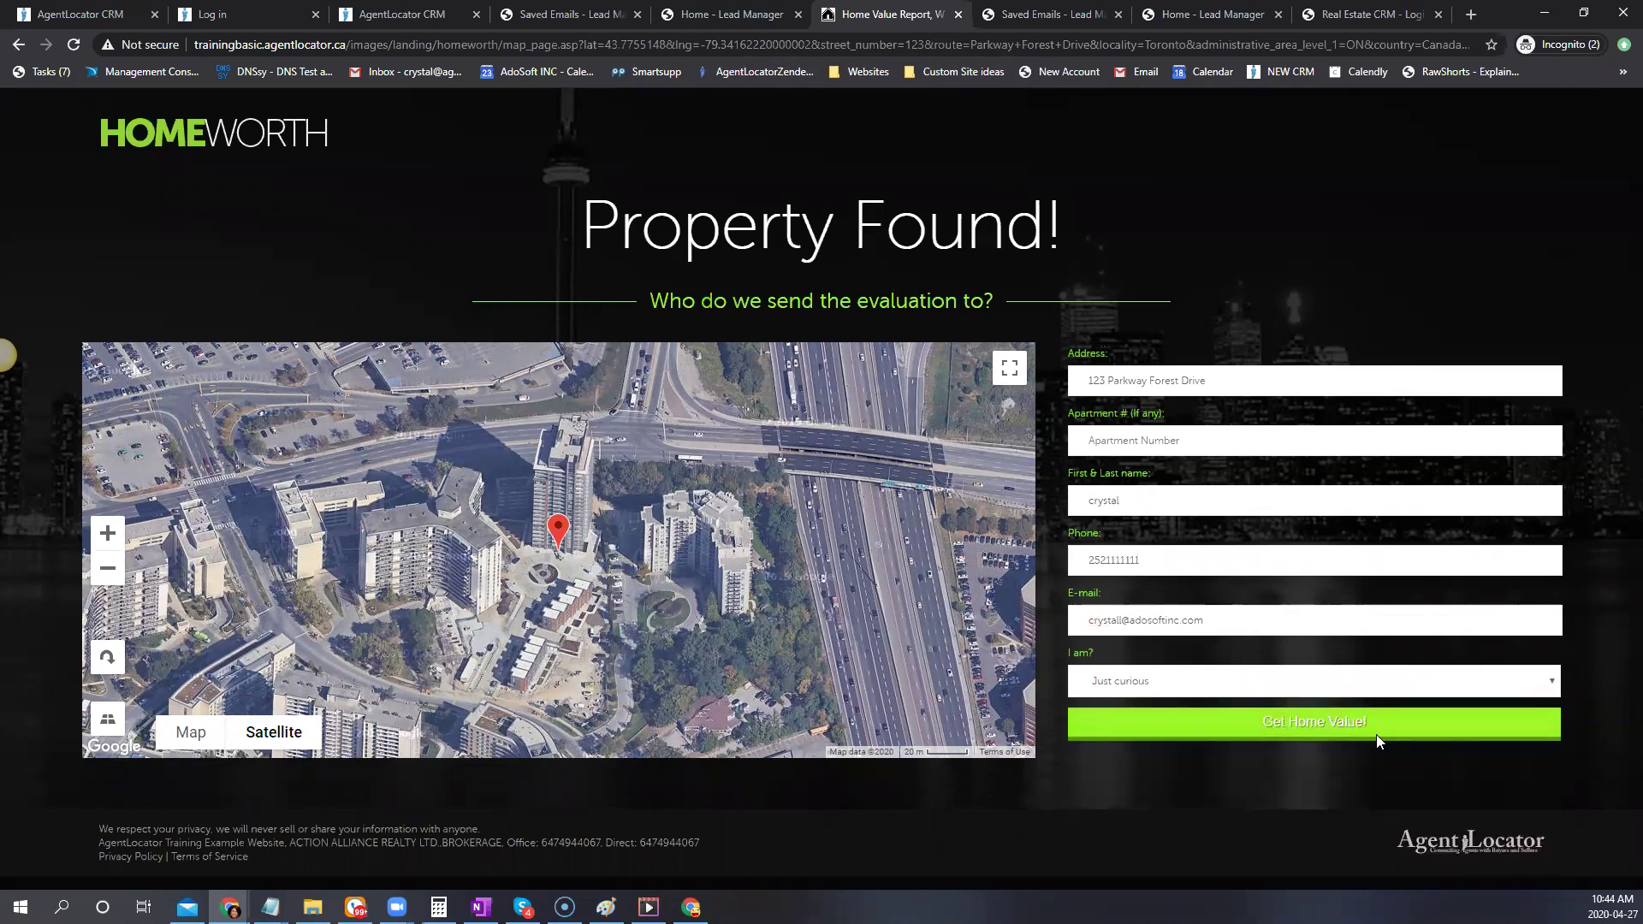
{"action": "left_click", "coordinate": [1377, 729]}
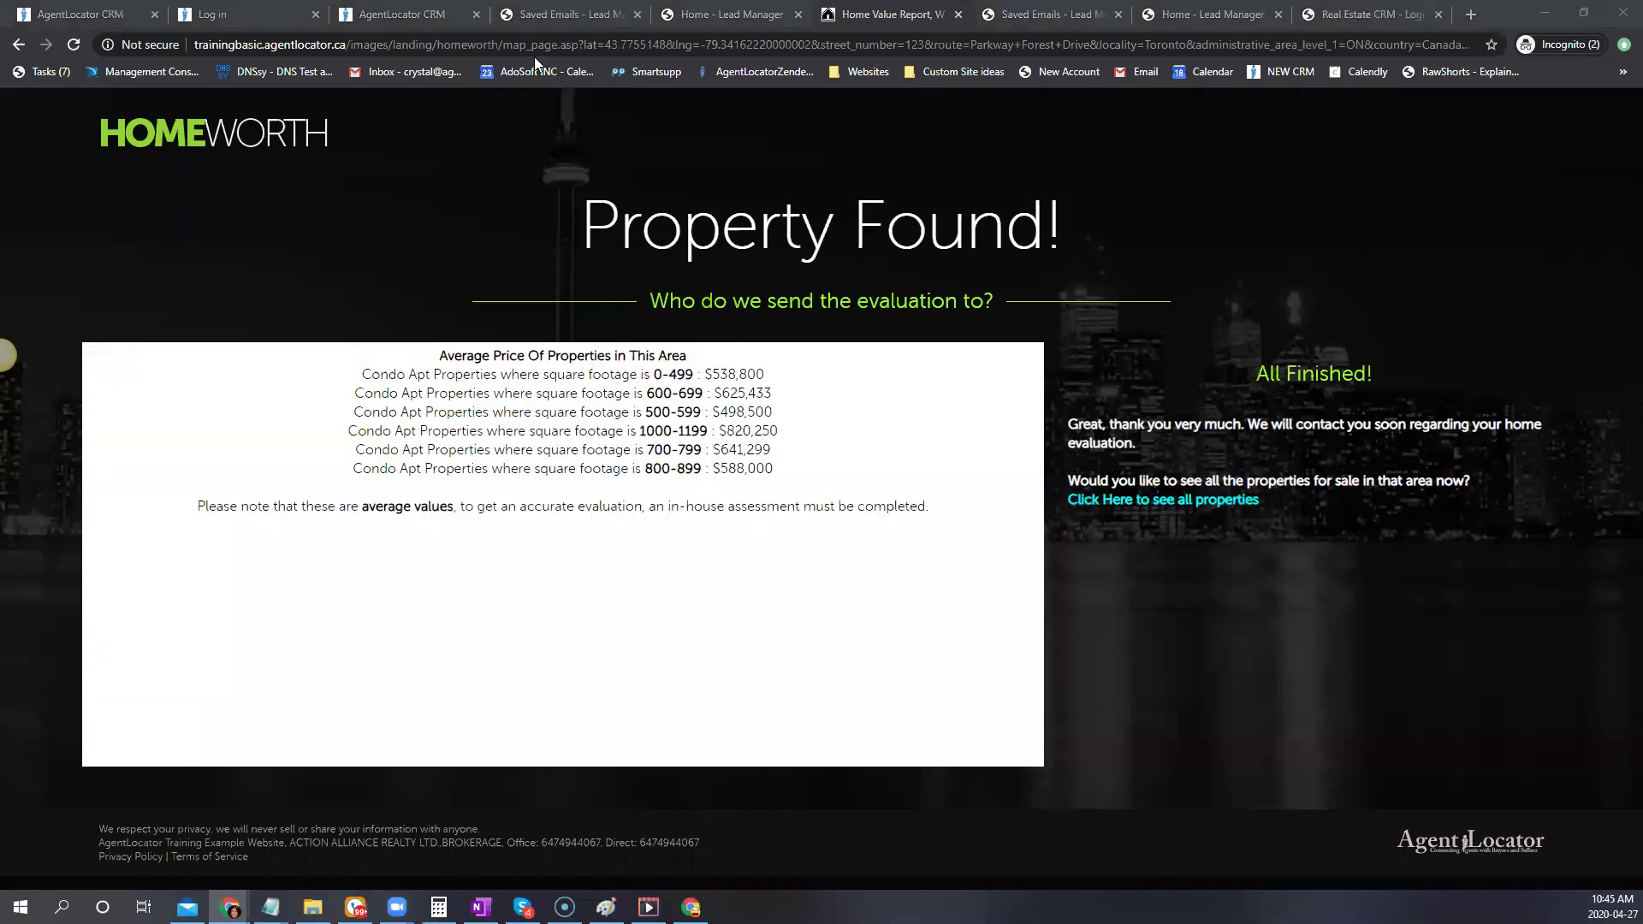
{"action": "key", "text": "ctrl+3"}
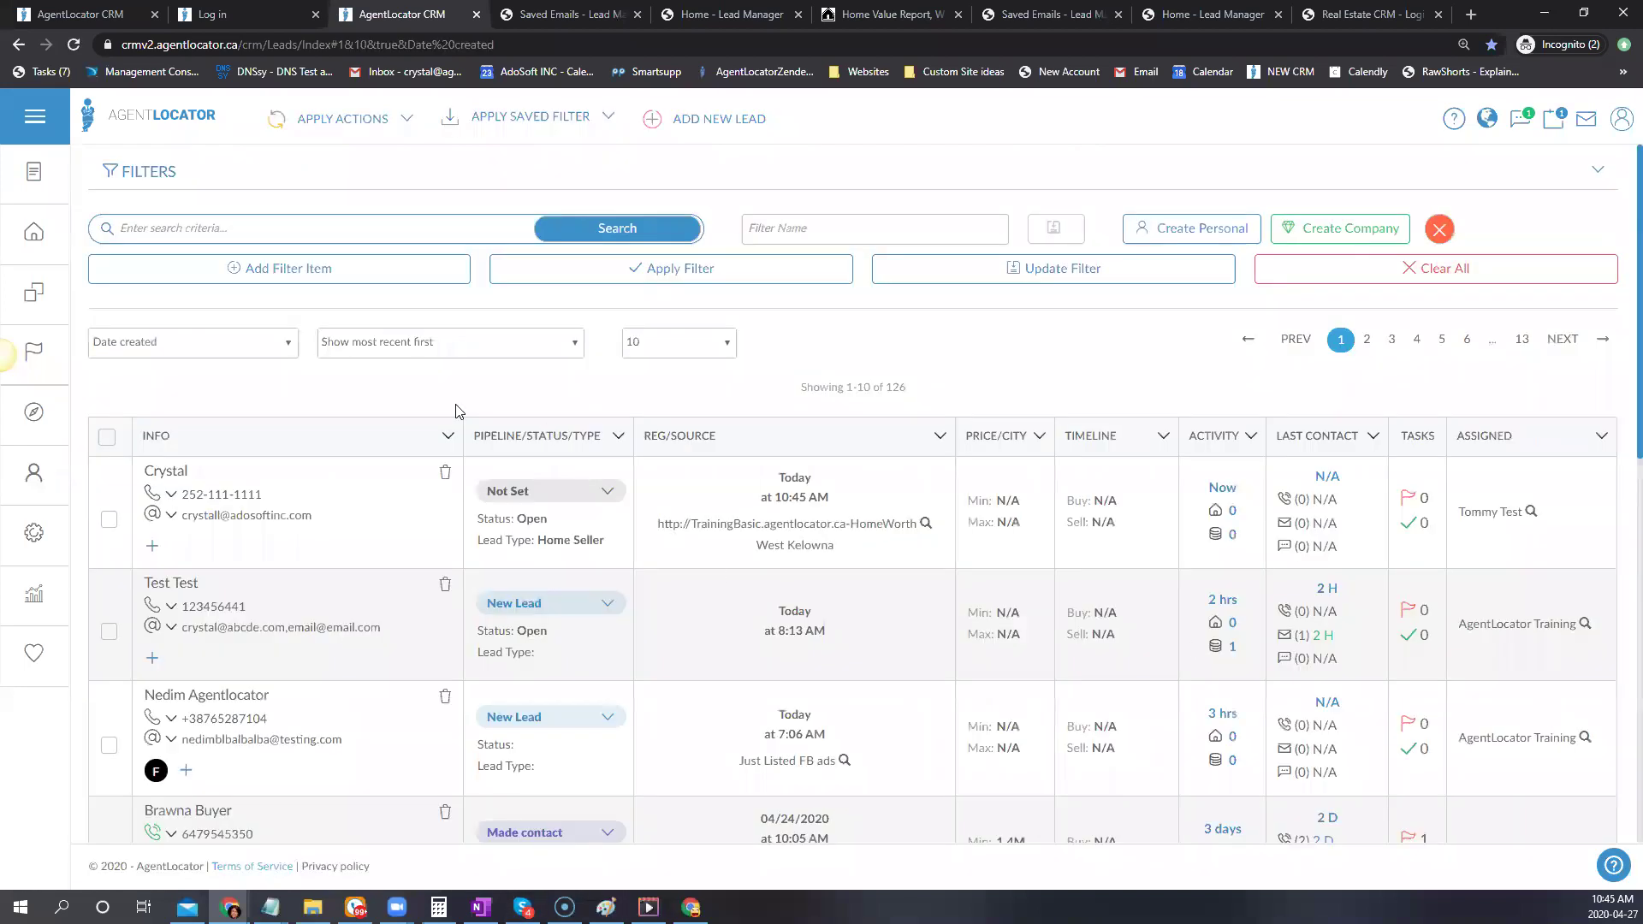
Open the newest lead's record and confirm its Lead Data shows Home Seller
{"action": "left_click", "coordinate": [165, 471]}
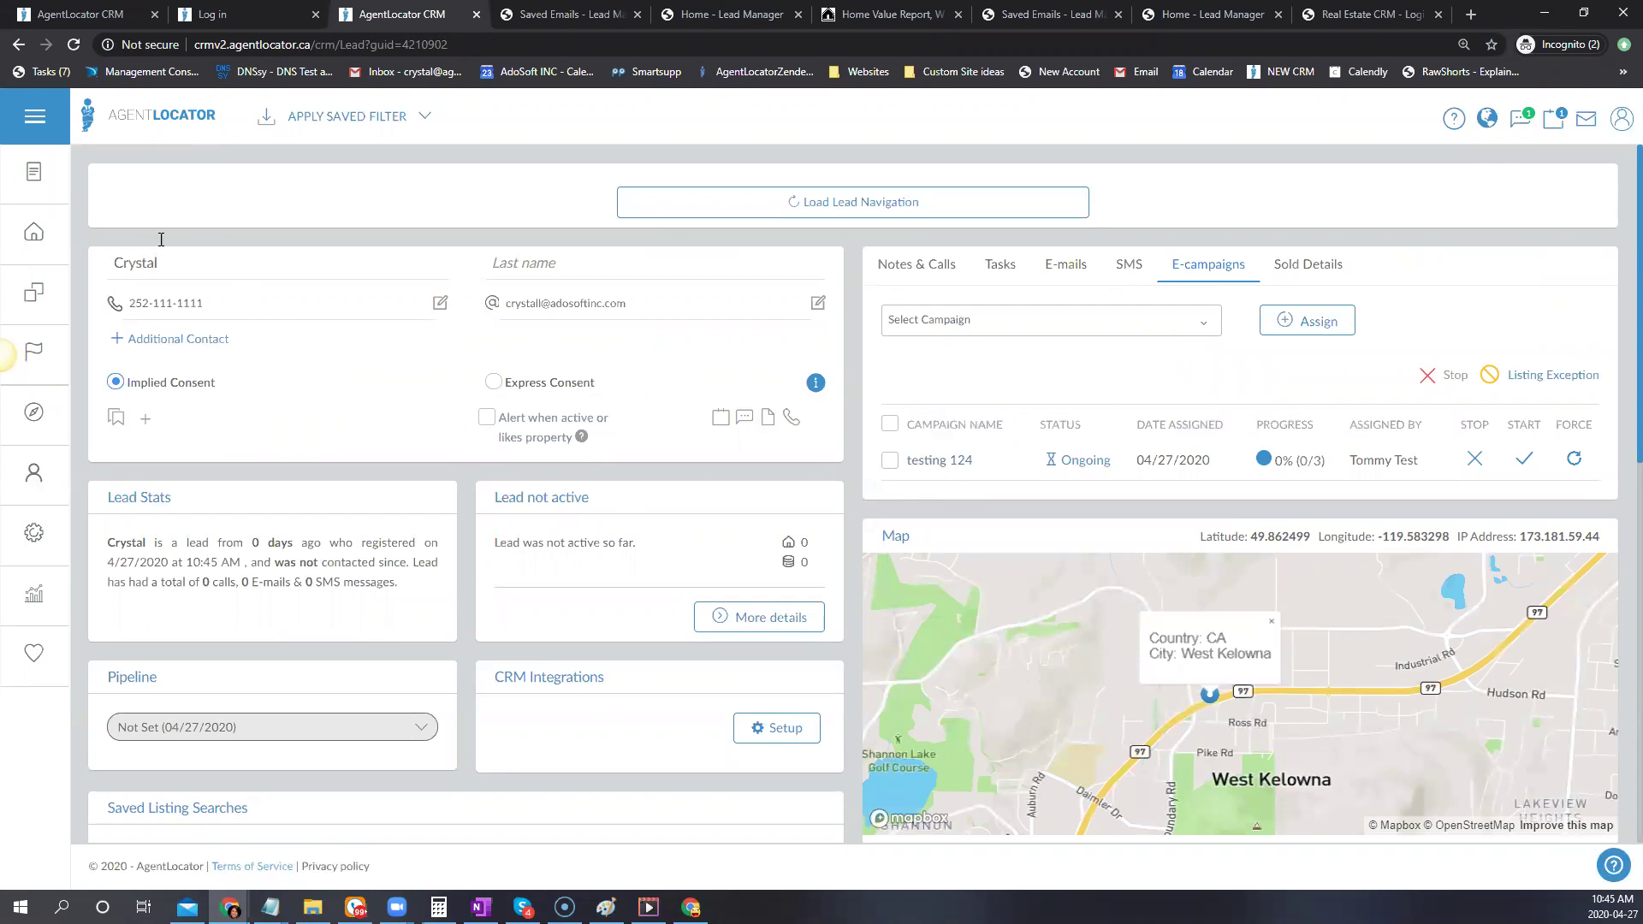
{"action": "scroll", "coordinate": [338, 578], "scroll_direction": "down", "scroll_amount": 8}
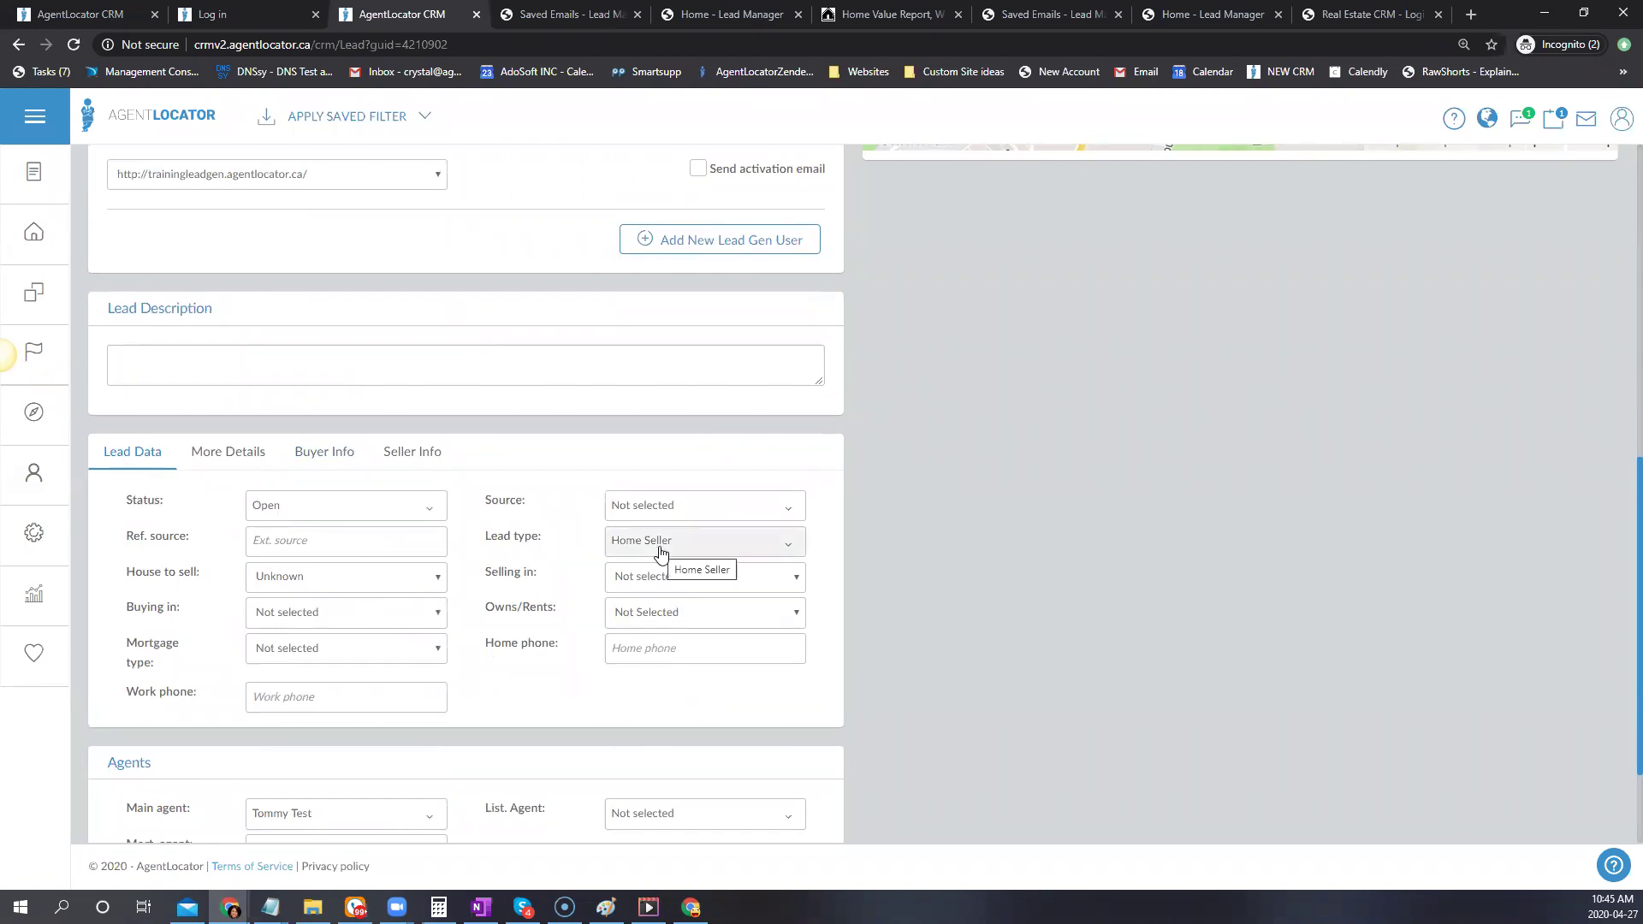
{"action": "scroll", "coordinate": [1073, 652], "scroll_direction": "up", "scroll_amount": 8}
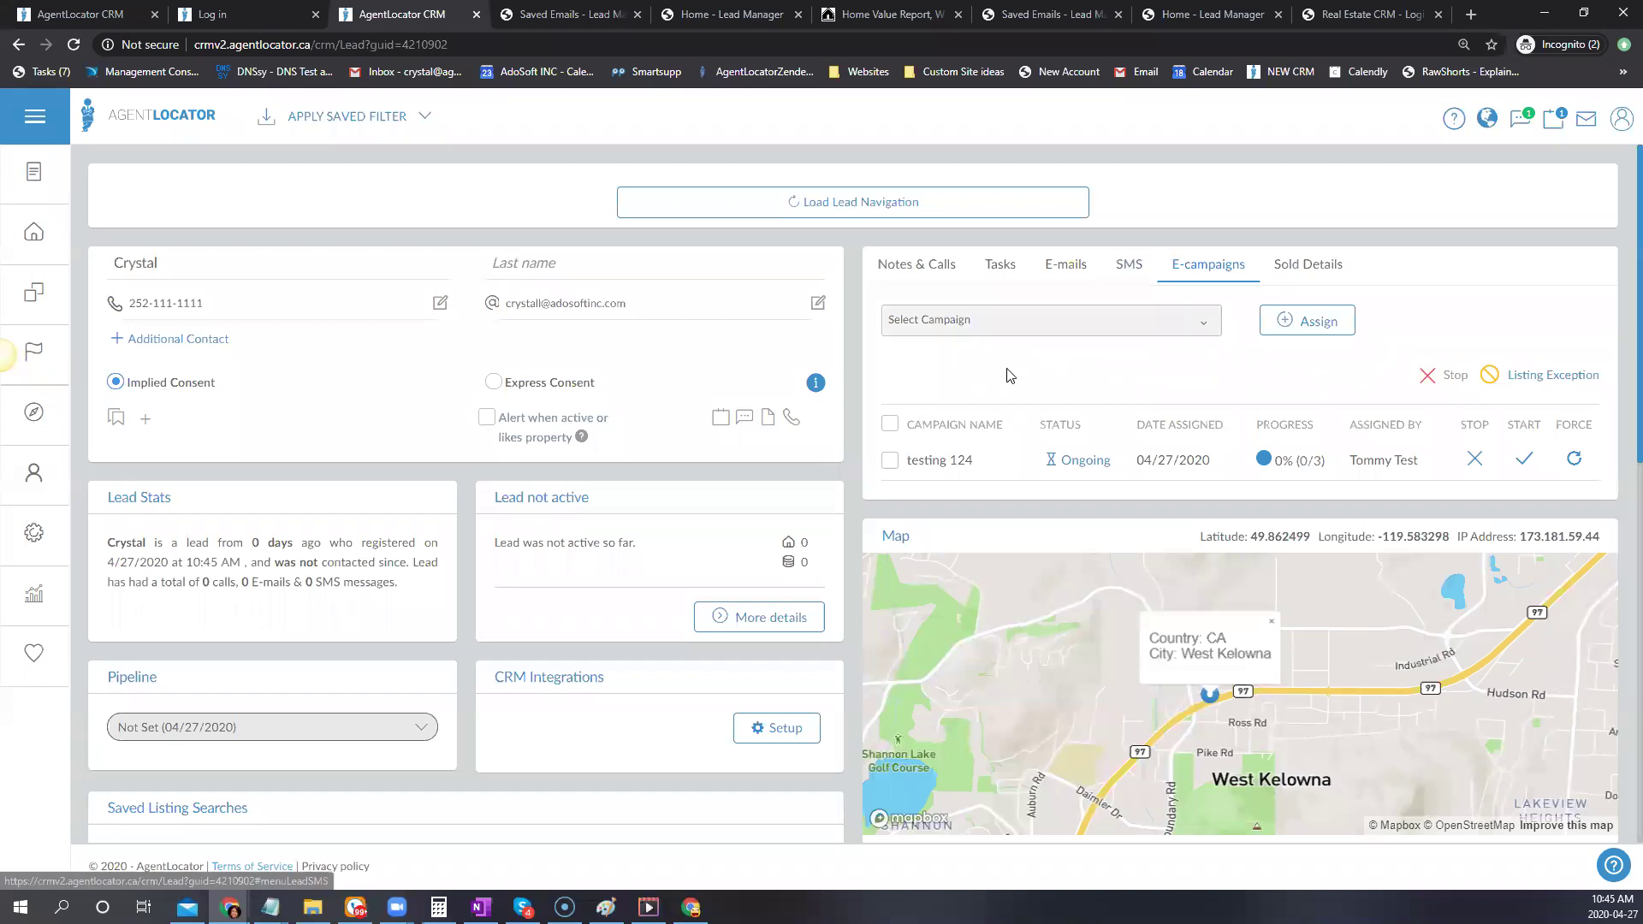
Expand testing 124's scheduled steps and preview the SMS with its booking link
{"action": "left_click", "coordinate": [932, 462]}
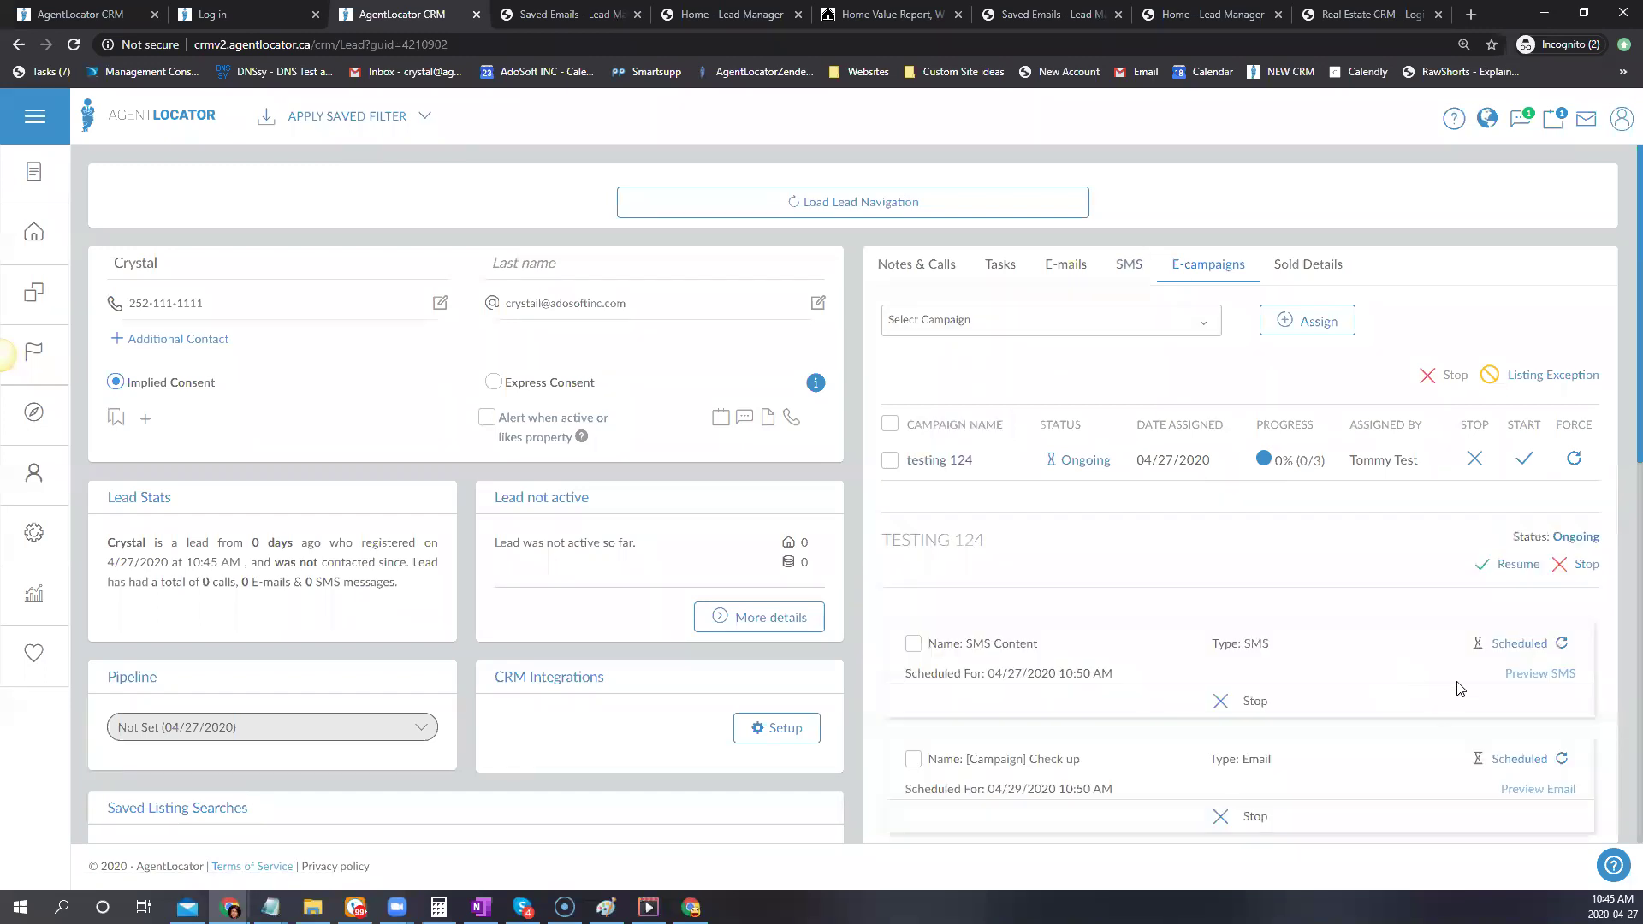
{"action": "scroll", "coordinate": [1364, 686], "scroll_direction": "down", "scroll_amount": 3}
{"action": "scroll", "coordinate": [1468, 650], "scroll_direction": "down", "scroll_amount": 2}
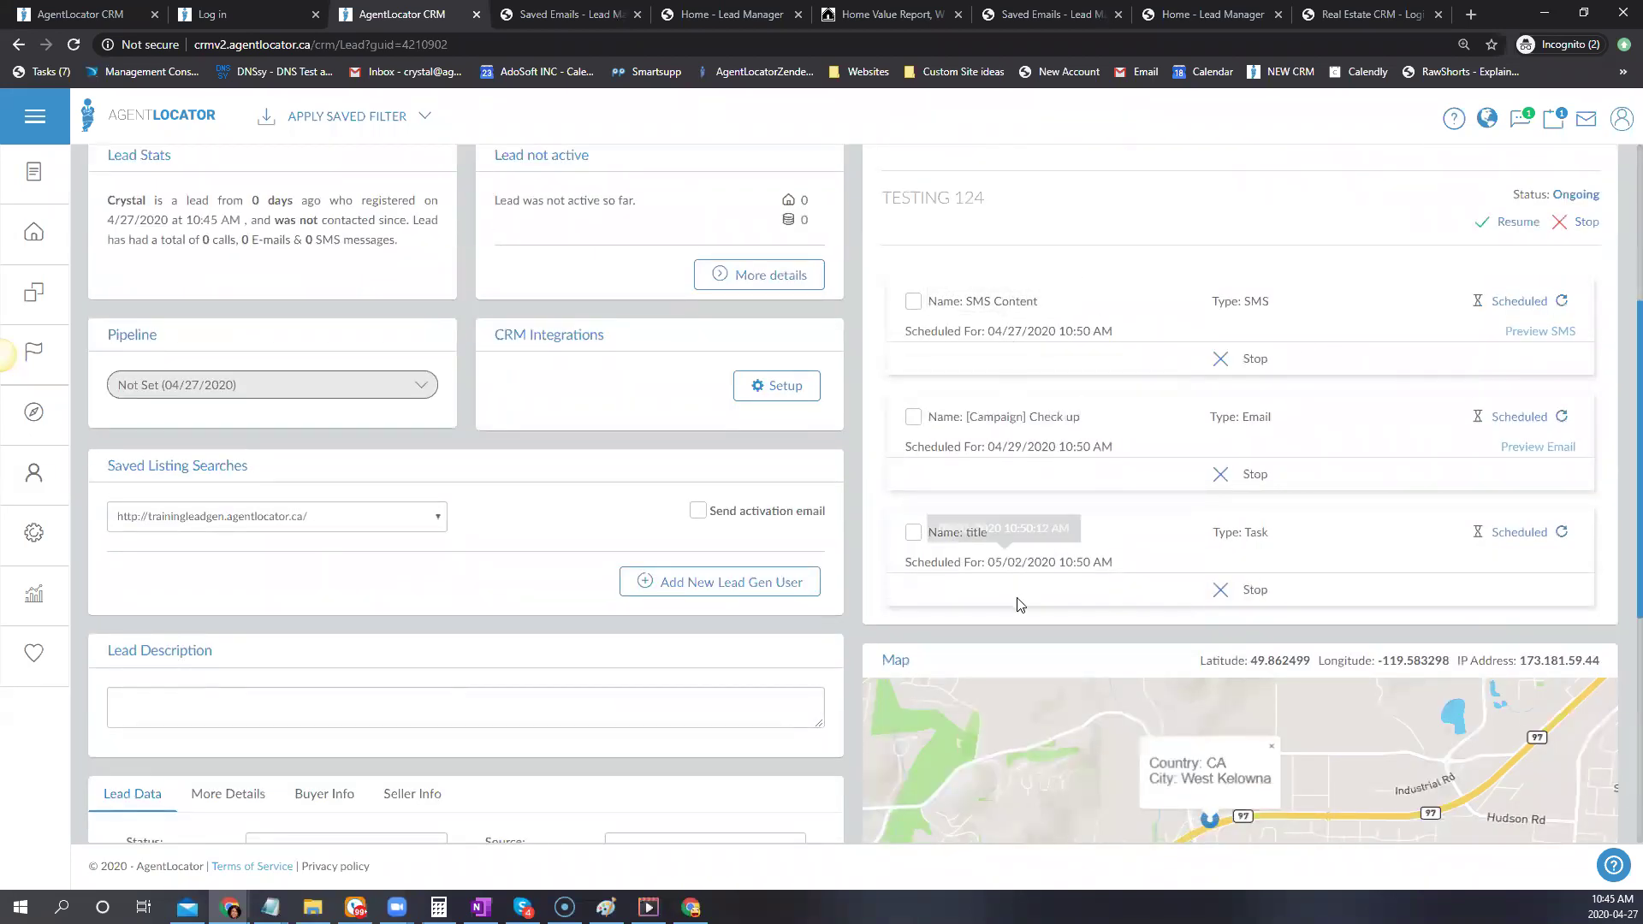
{"action": "left_click", "coordinate": [1536, 333]}
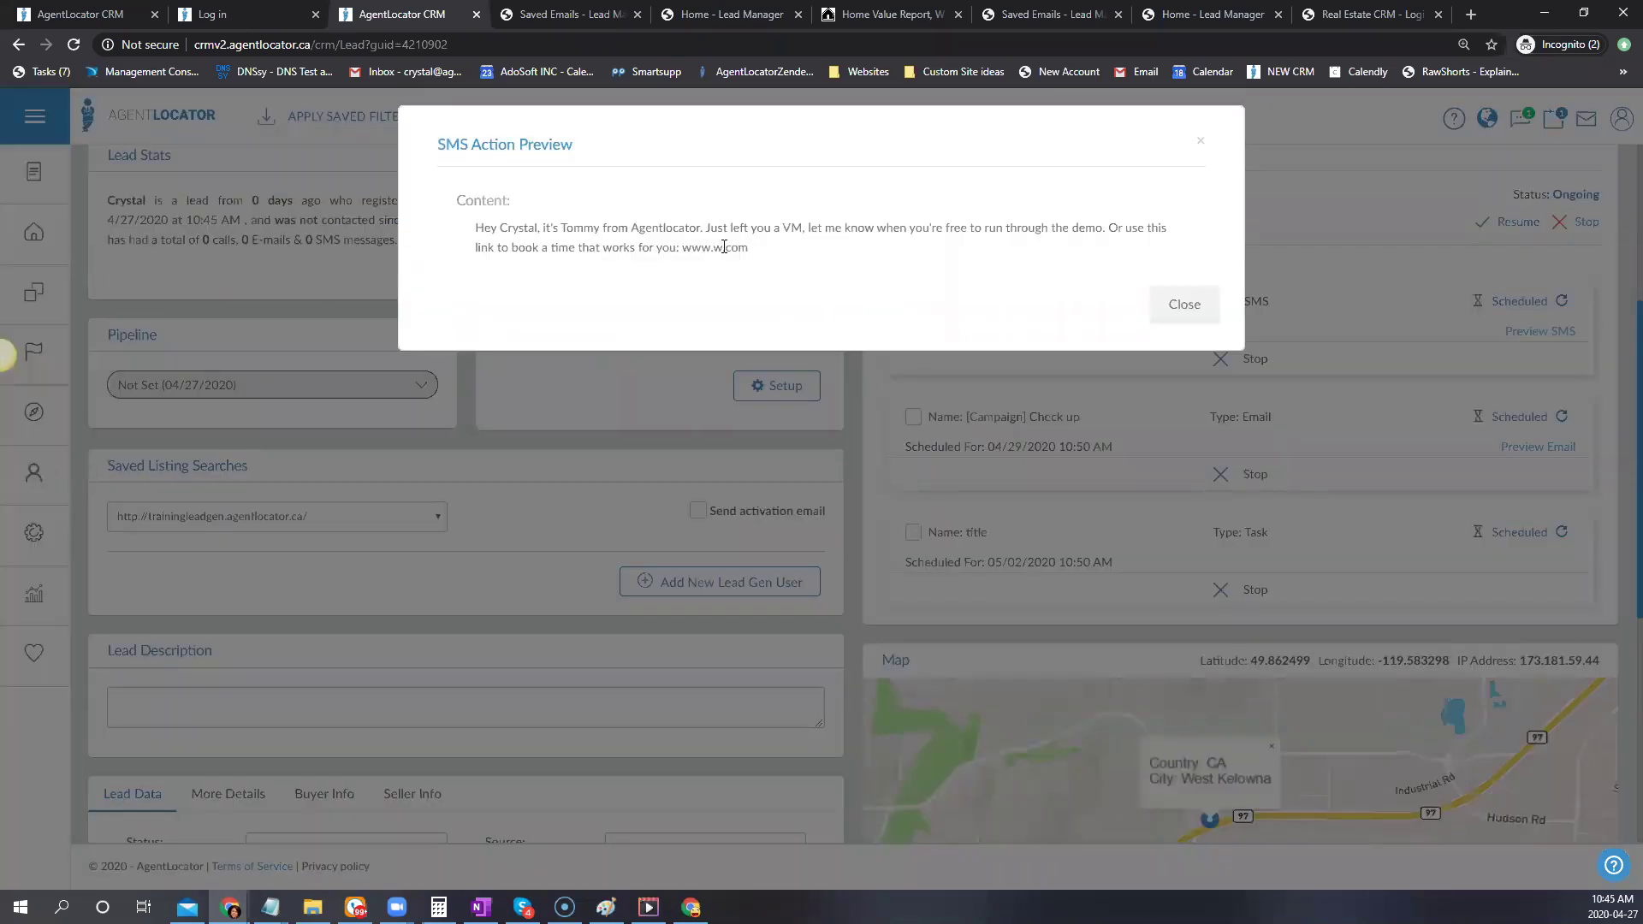
{"action": "left_click_drag", "start_coordinate": [741, 249], "coordinate": [655, 248]}
{"action": "left_click", "coordinate": [1200, 140]}
Preview the scheduled Check up e-mail's contents
{"action": "left_click", "coordinate": [1538, 447]}
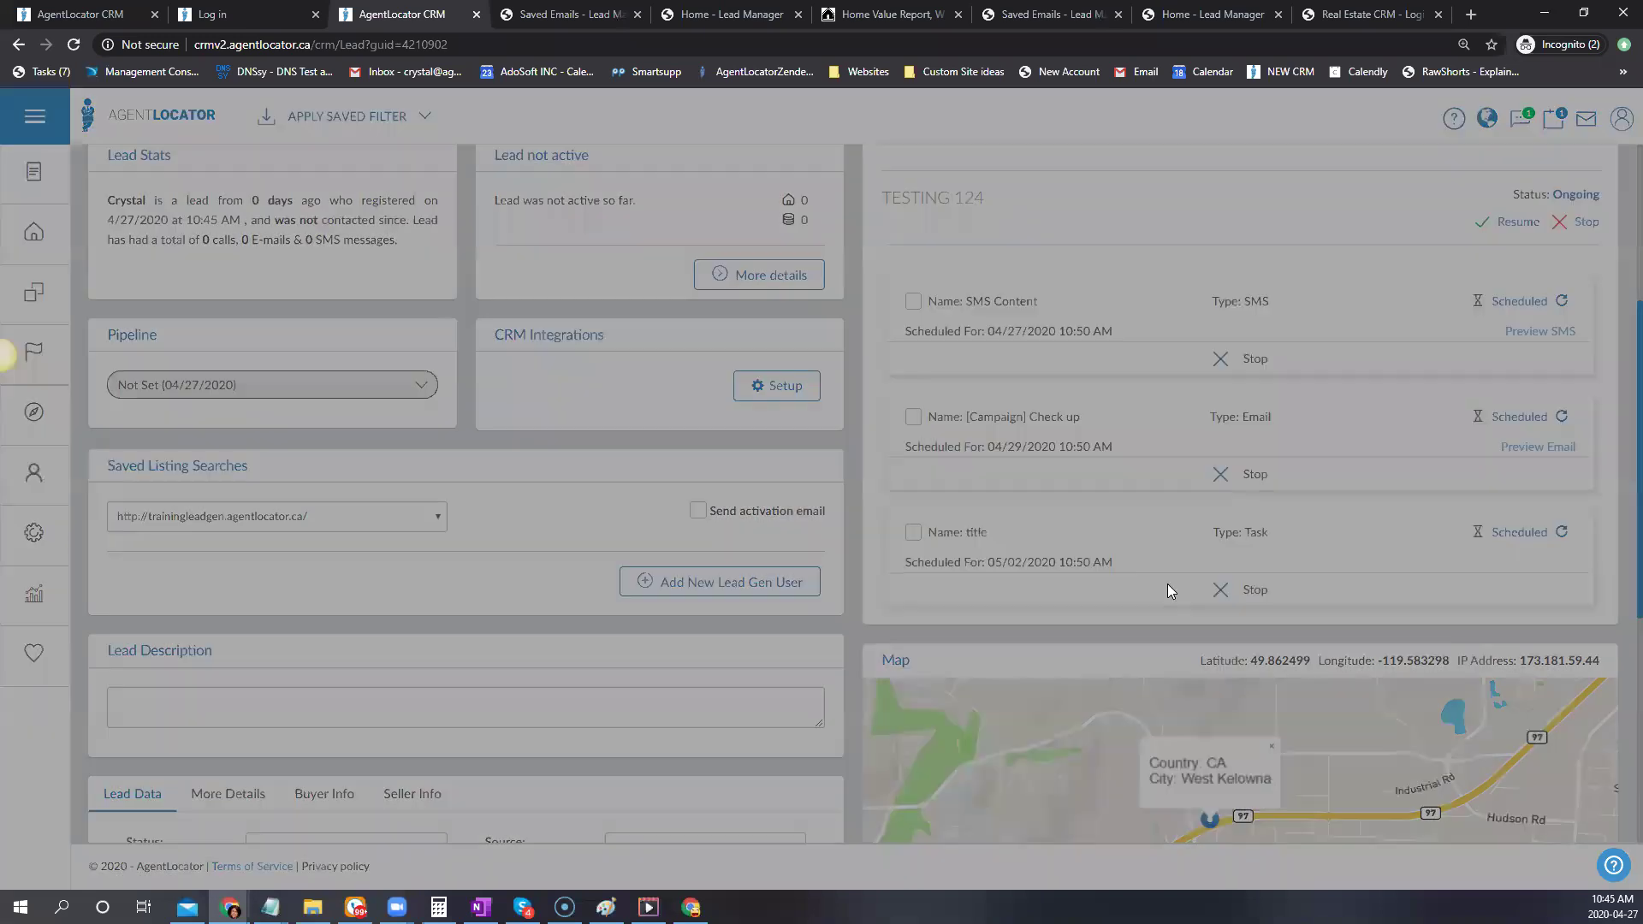
{"action": "scroll", "coordinate": [741, 286], "scroll_direction": "down", "scroll_amount": 1}
{"action": "double_click", "coordinate": [753, 333]}
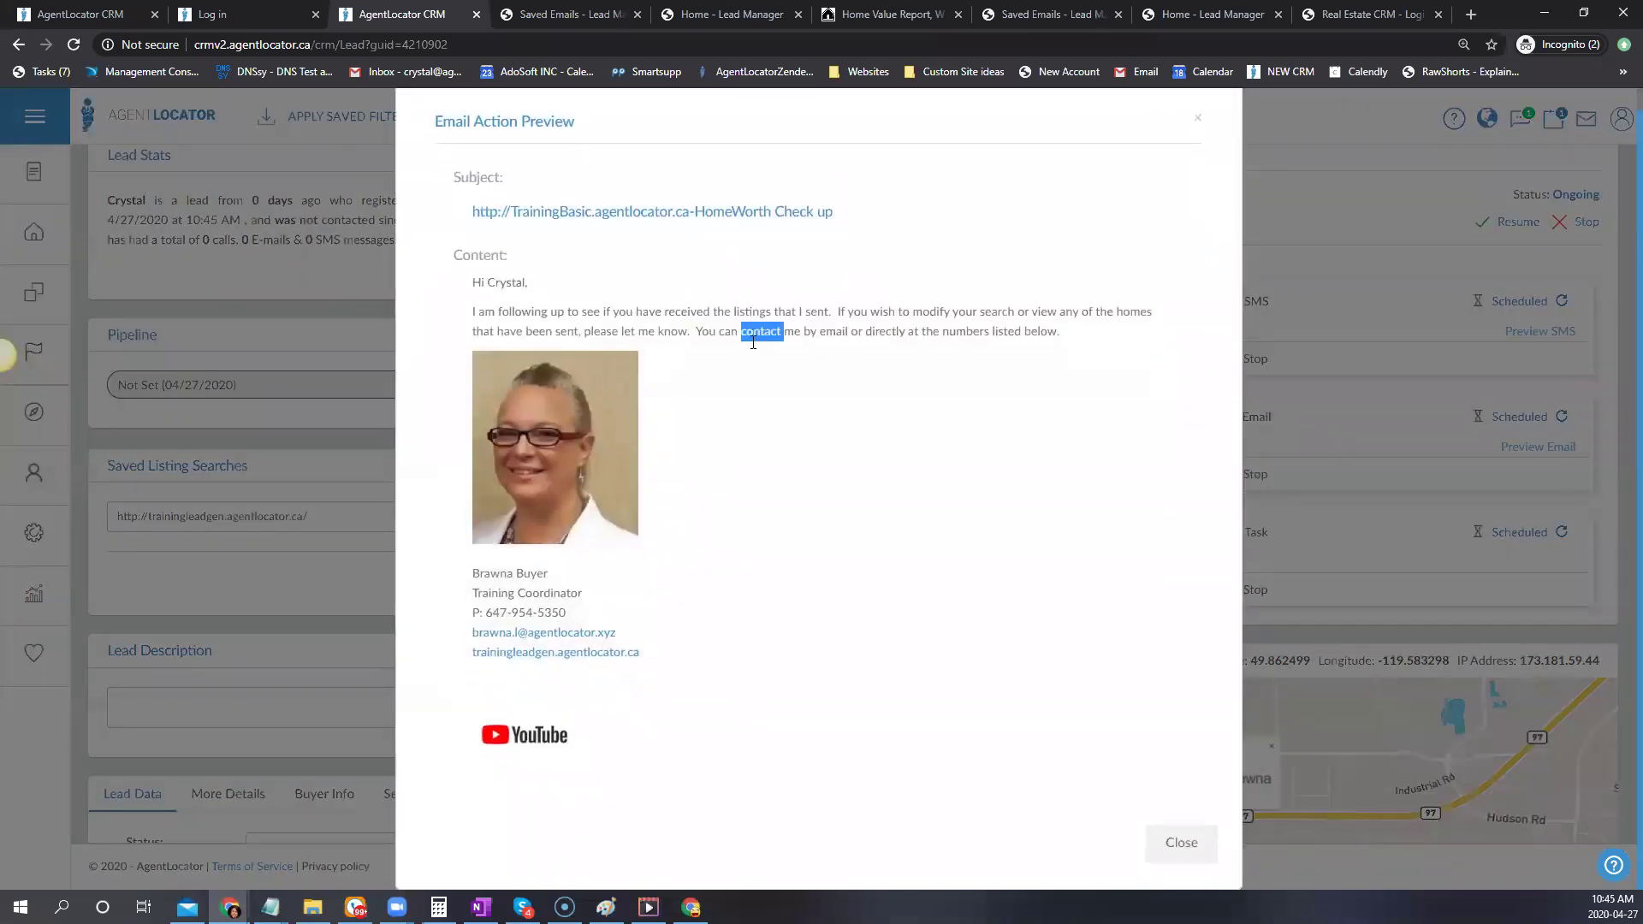
{"action": "left_click", "coordinate": [1197, 118]}
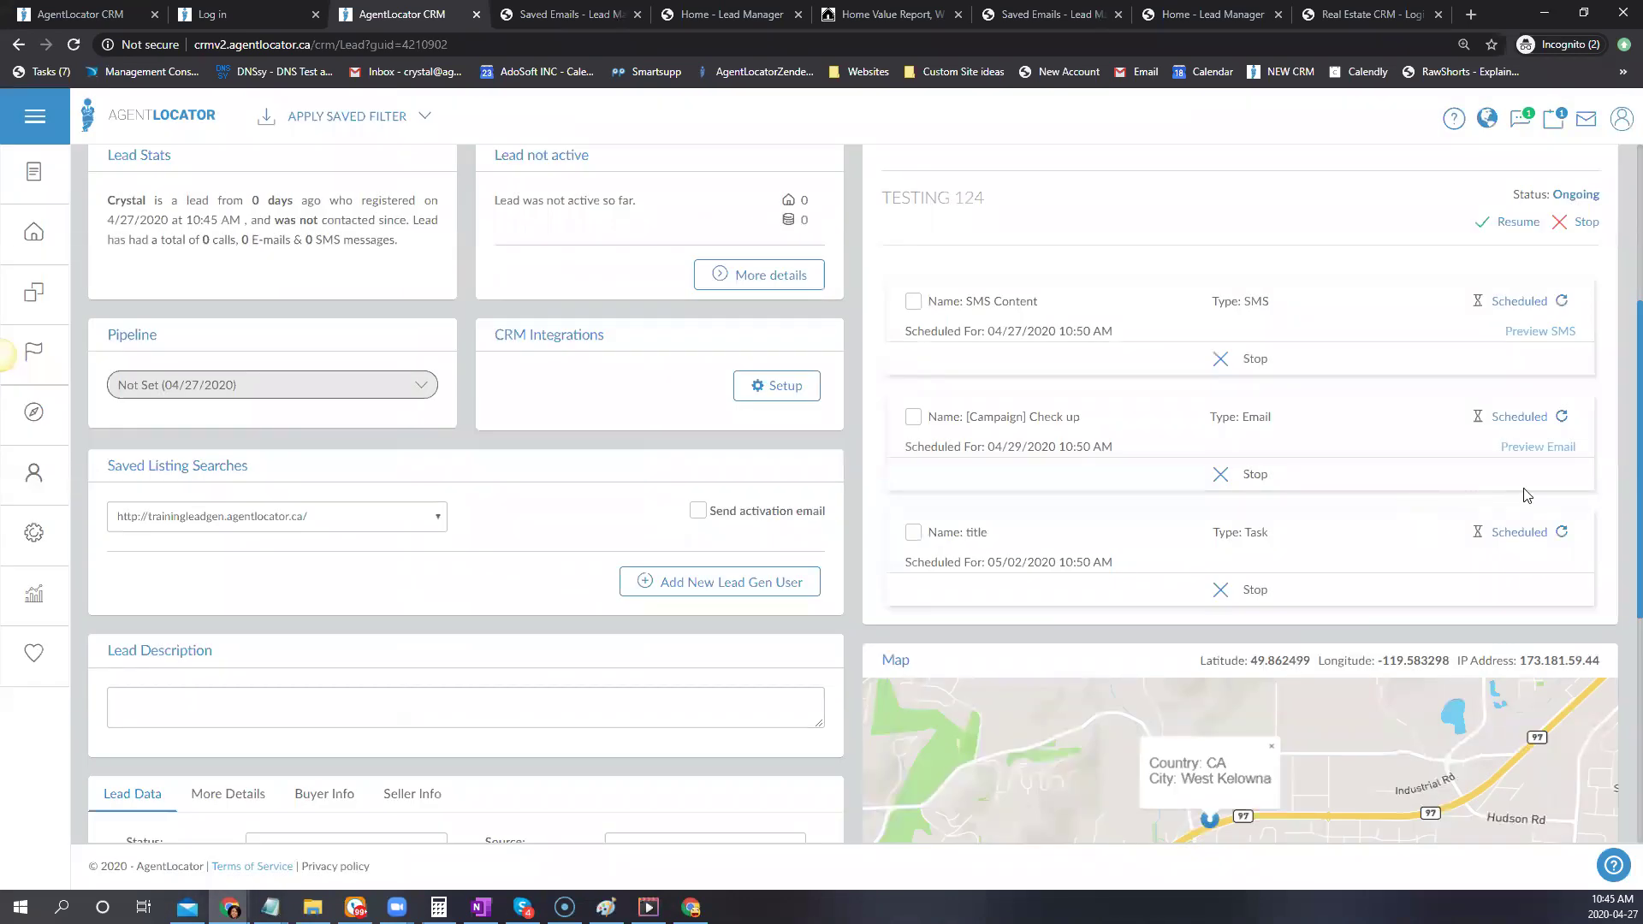
Select the testing 124 campaign and confirm forcing its execution now
{"action": "scroll", "coordinate": [1532, 480], "scroll_direction": "up", "scroll_amount": 1}
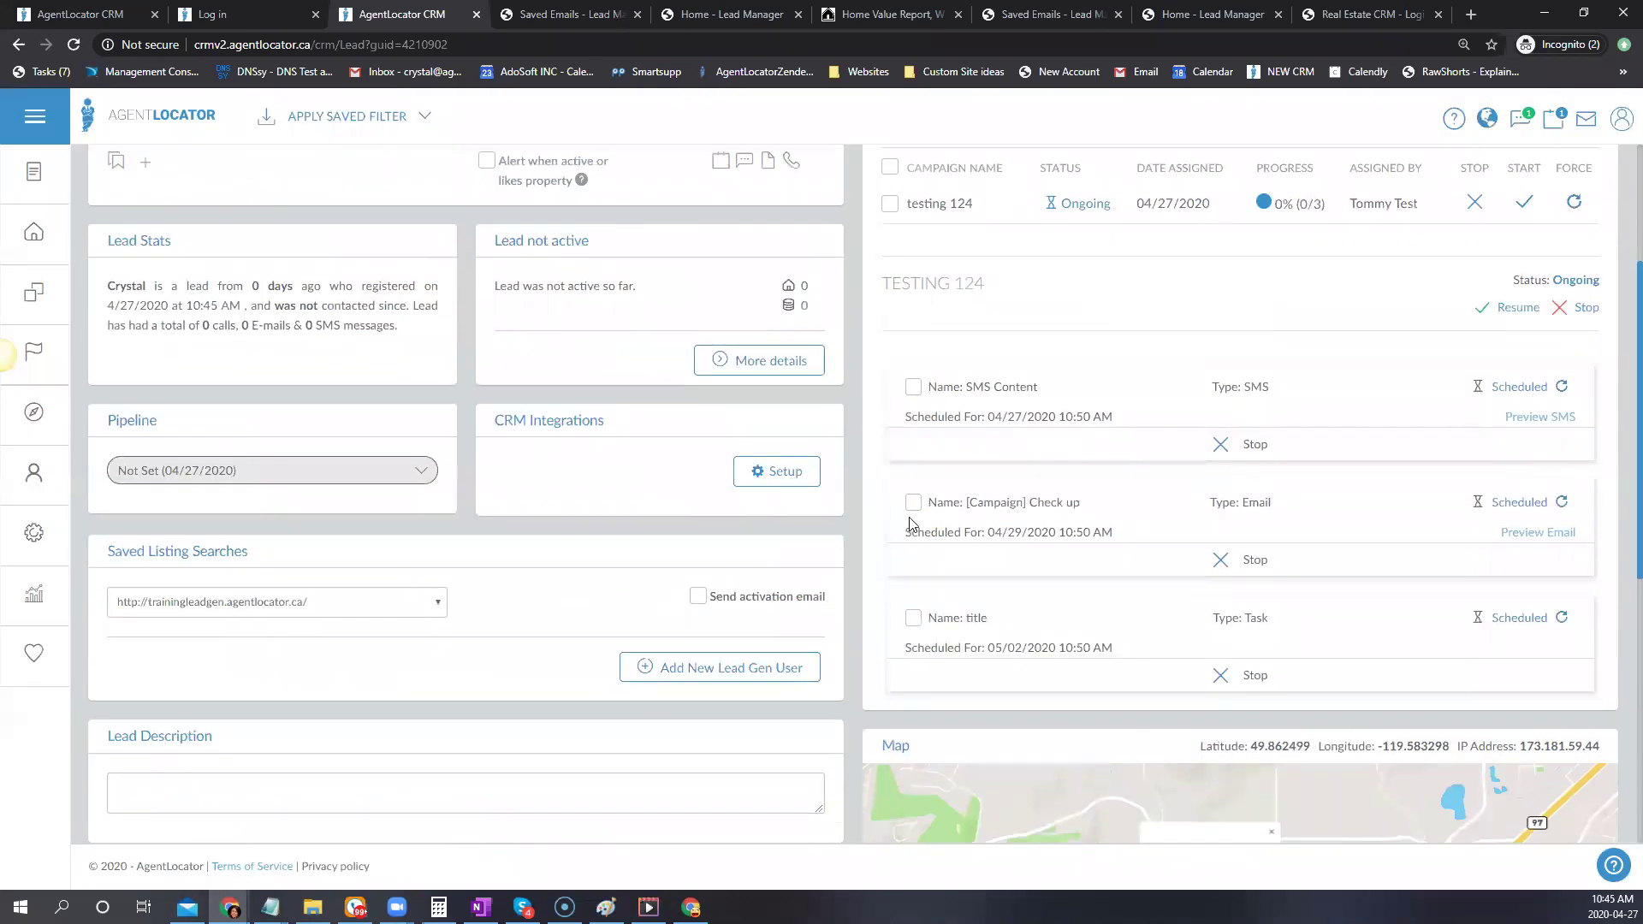
{"action": "left_click", "coordinate": [912, 512]}
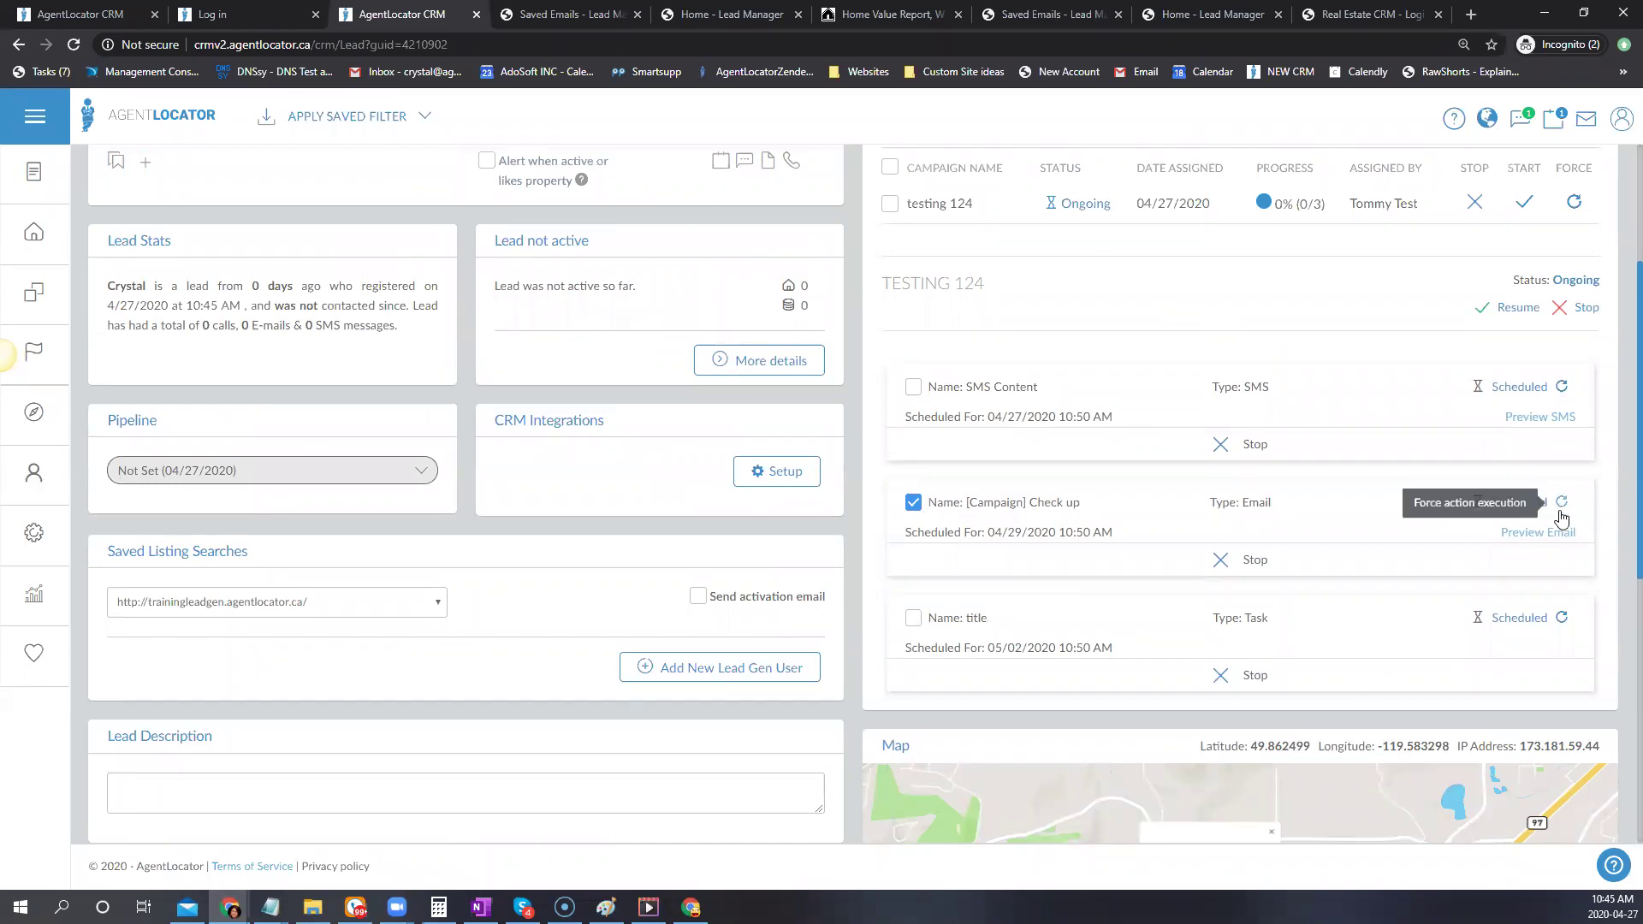
{"action": "left_click", "coordinate": [913, 505]}
{"action": "scroll", "coordinate": [1464, 613], "scroll_direction": "up", "scroll_amount": 3}
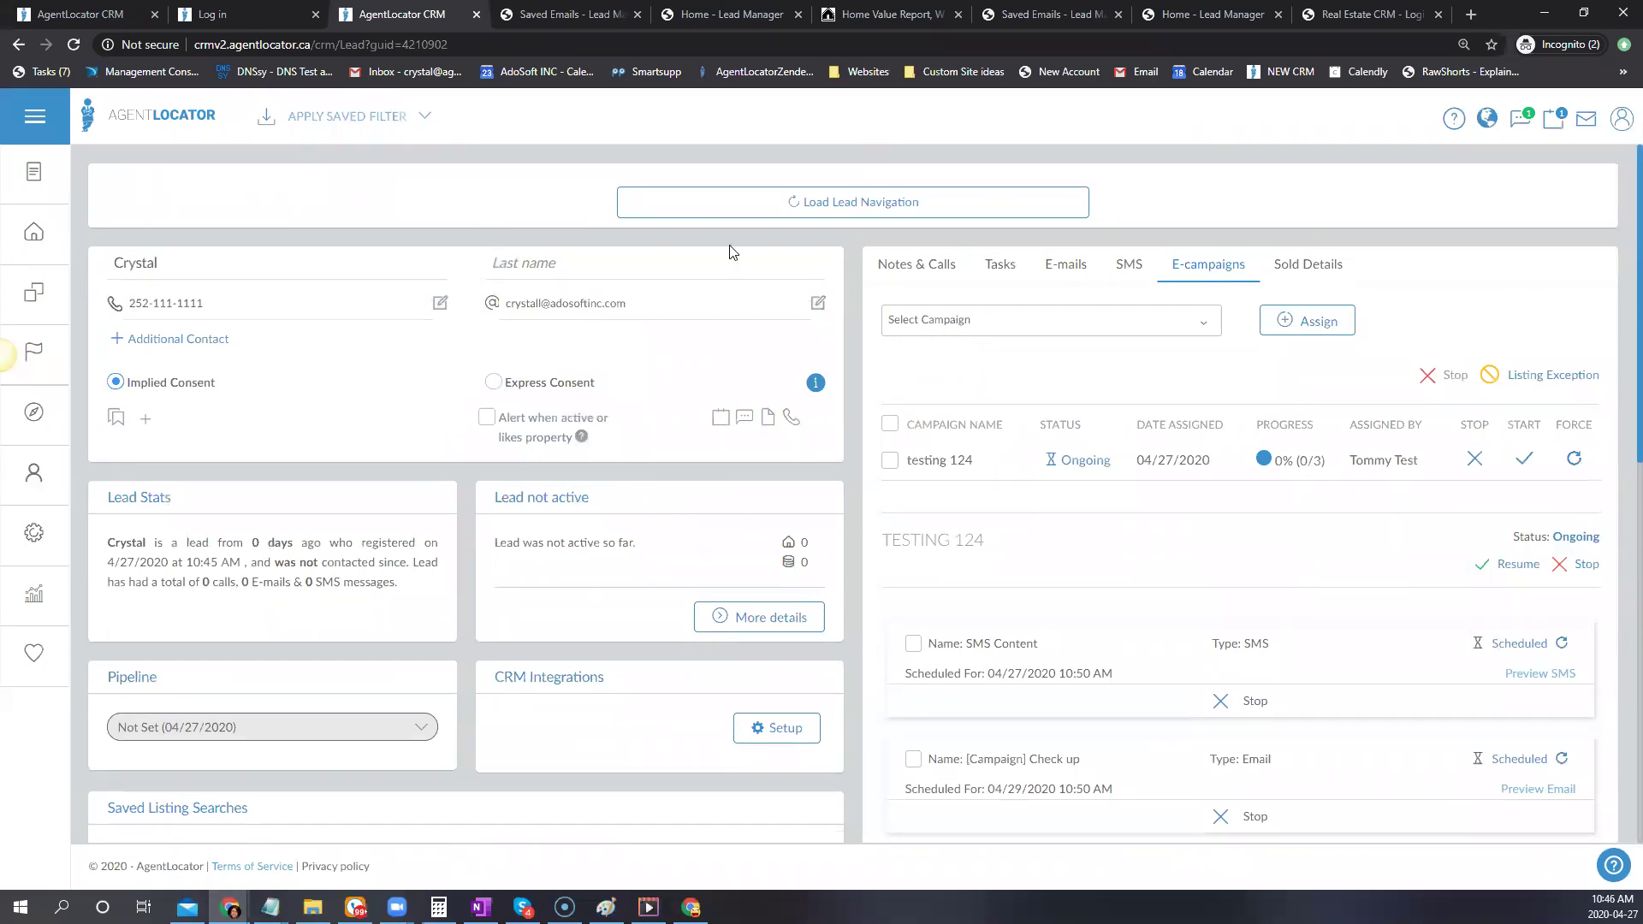
{"action": "left_click", "coordinate": [890, 460]}
{"action": "left_click", "coordinate": [1576, 460]}
{"action": "left_click", "coordinate": [775, 618]}
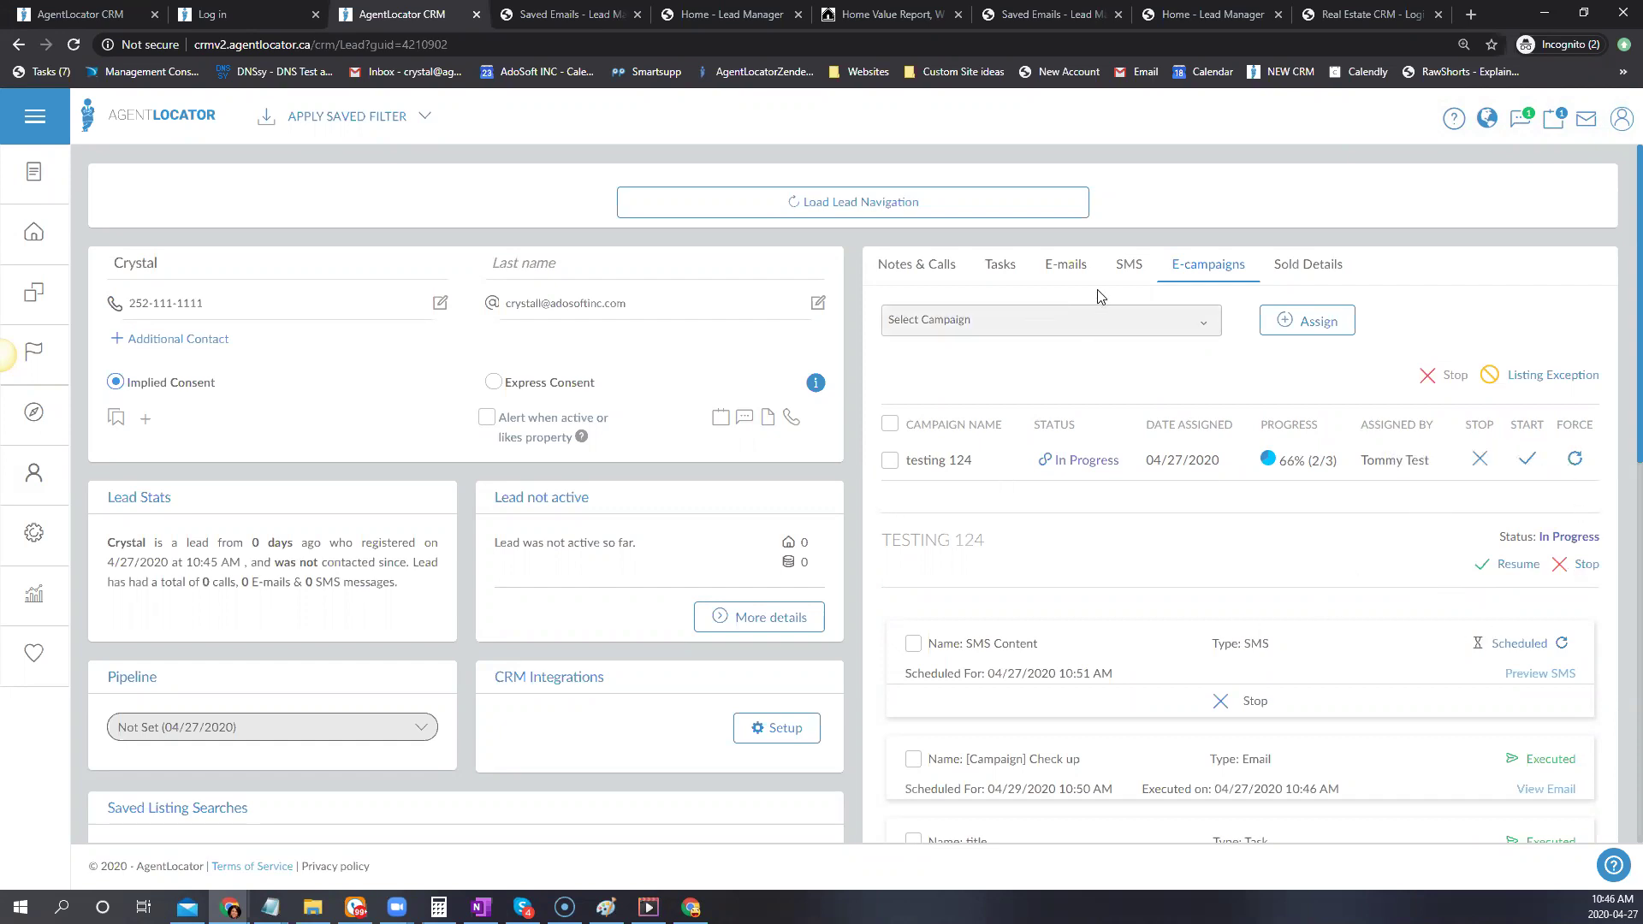
Reload the lead's e-campaign list and review the testing 124 campaign's steps
{"action": "left_click", "coordinate": [1208, 265]}
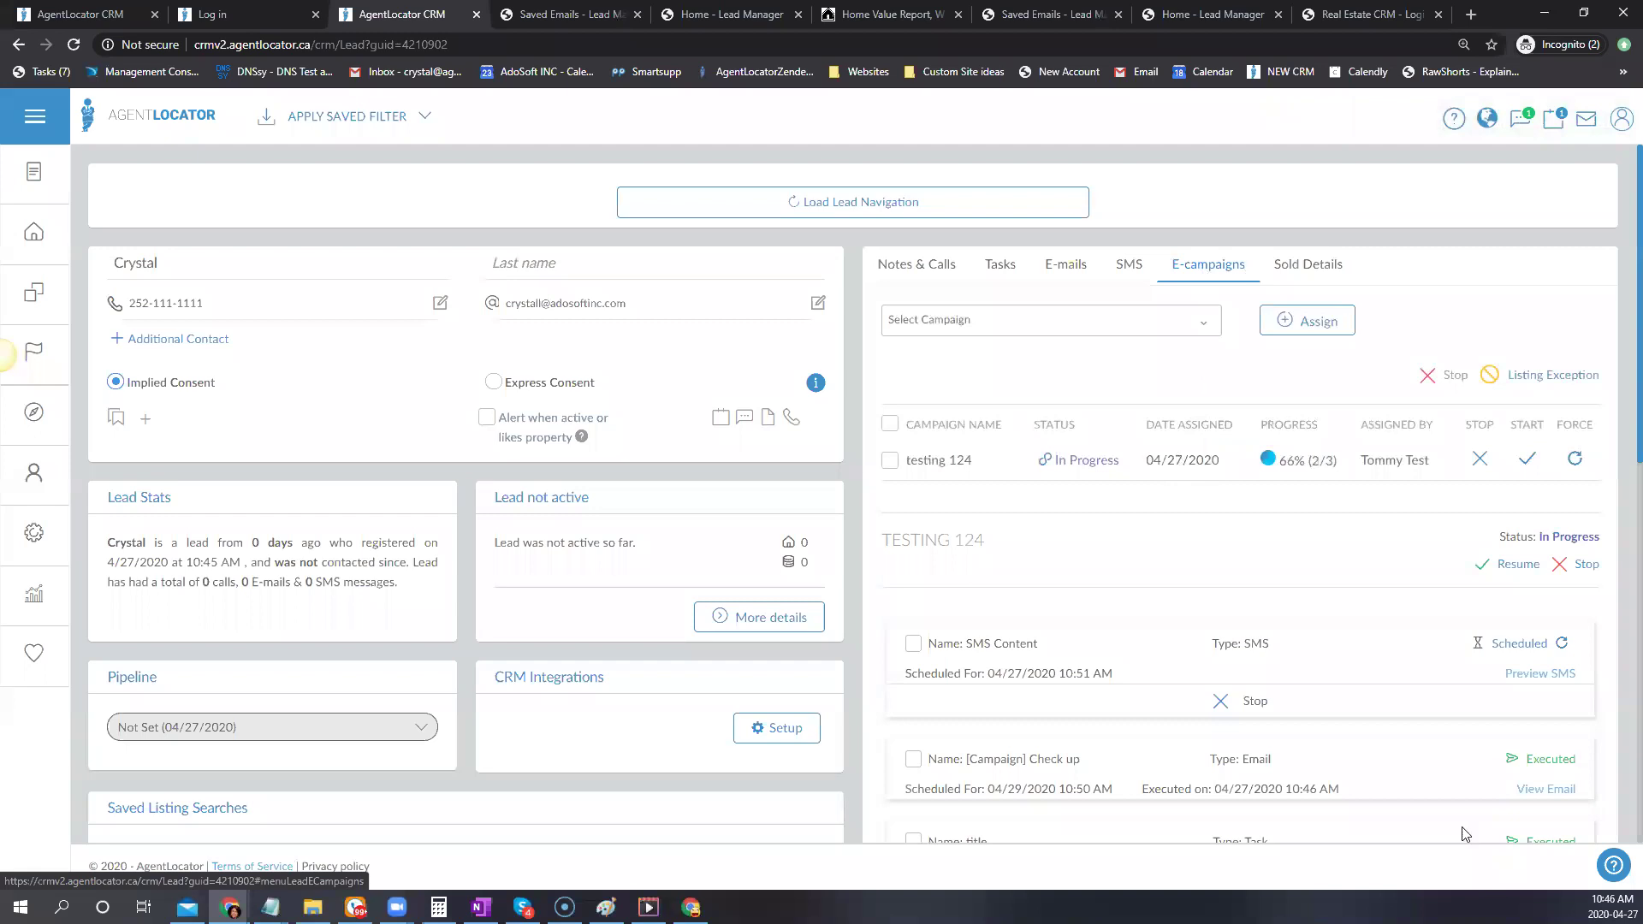
{"action": "scroll", "coordinate": [1344, 695], "scroll_direction": "down", "scroll_amount": 3}
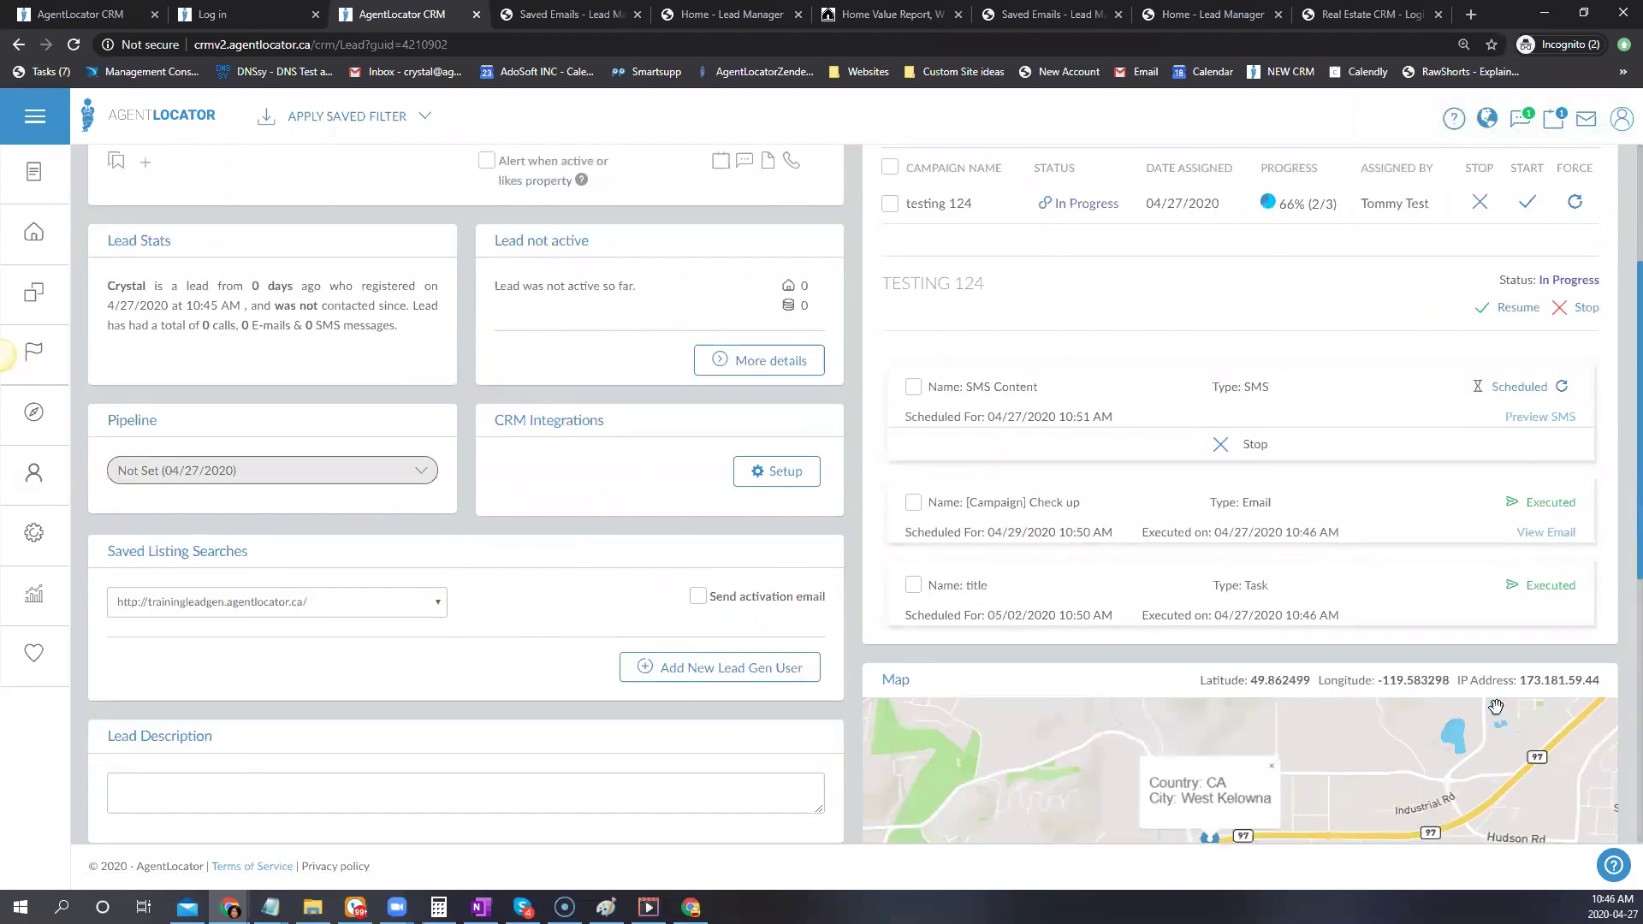
{"action": "scroll", "coordinate": [1532, 676], "scroll_direction": "up", "scroll_amount": 3}
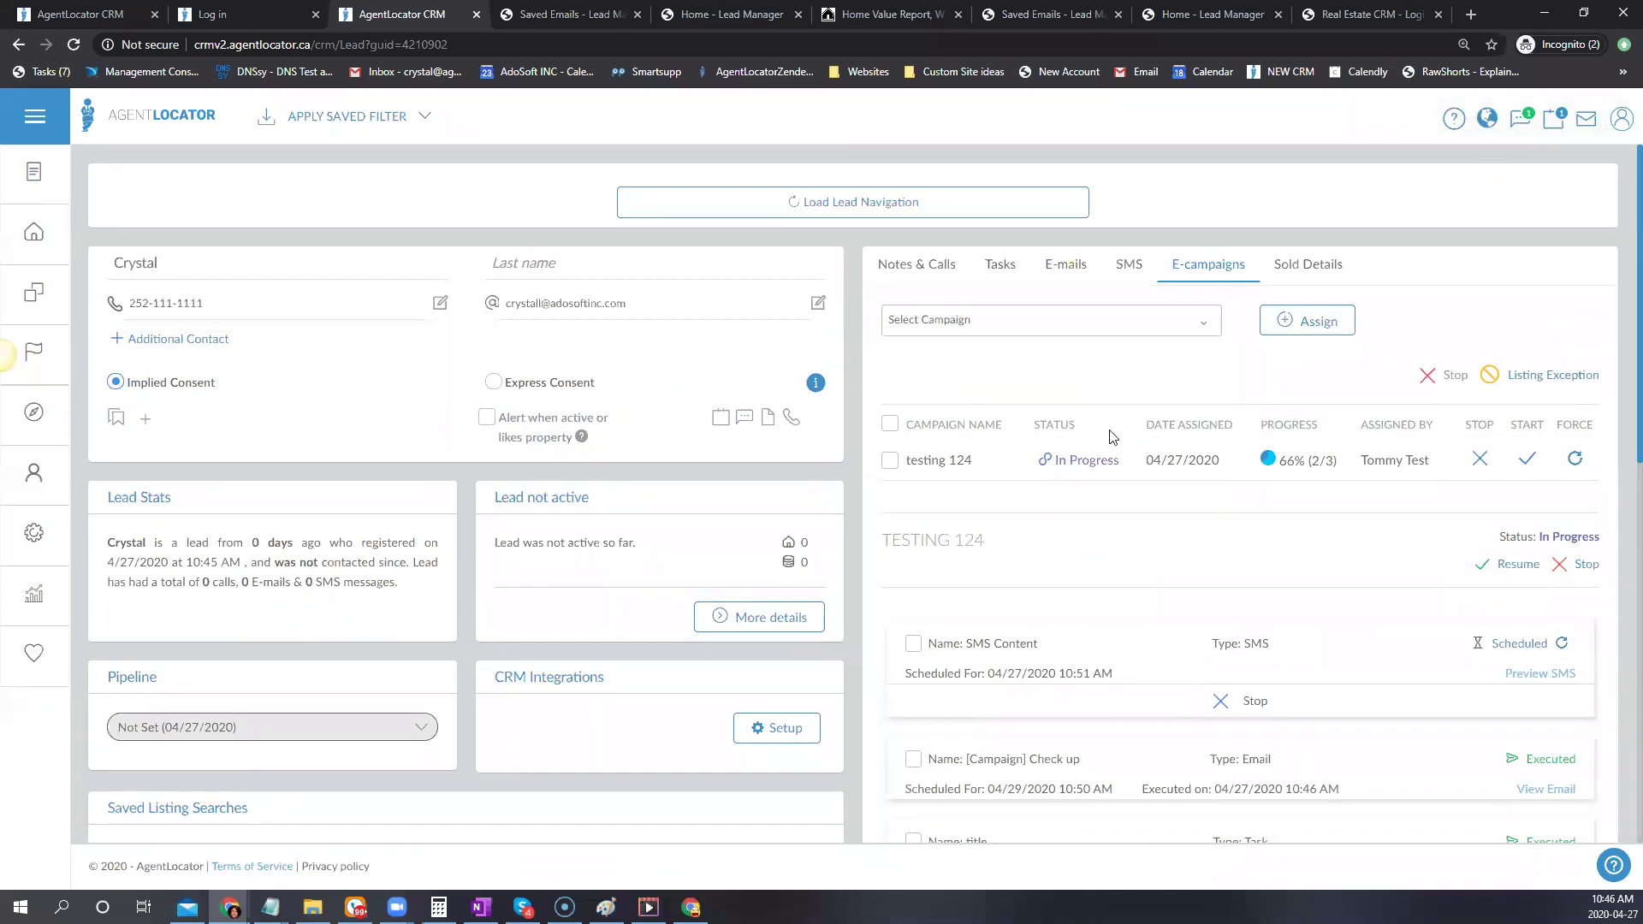
{"action": "left_click_drag", "start_coordinate": [1145, 255], "coordinate": [1157, 303]}
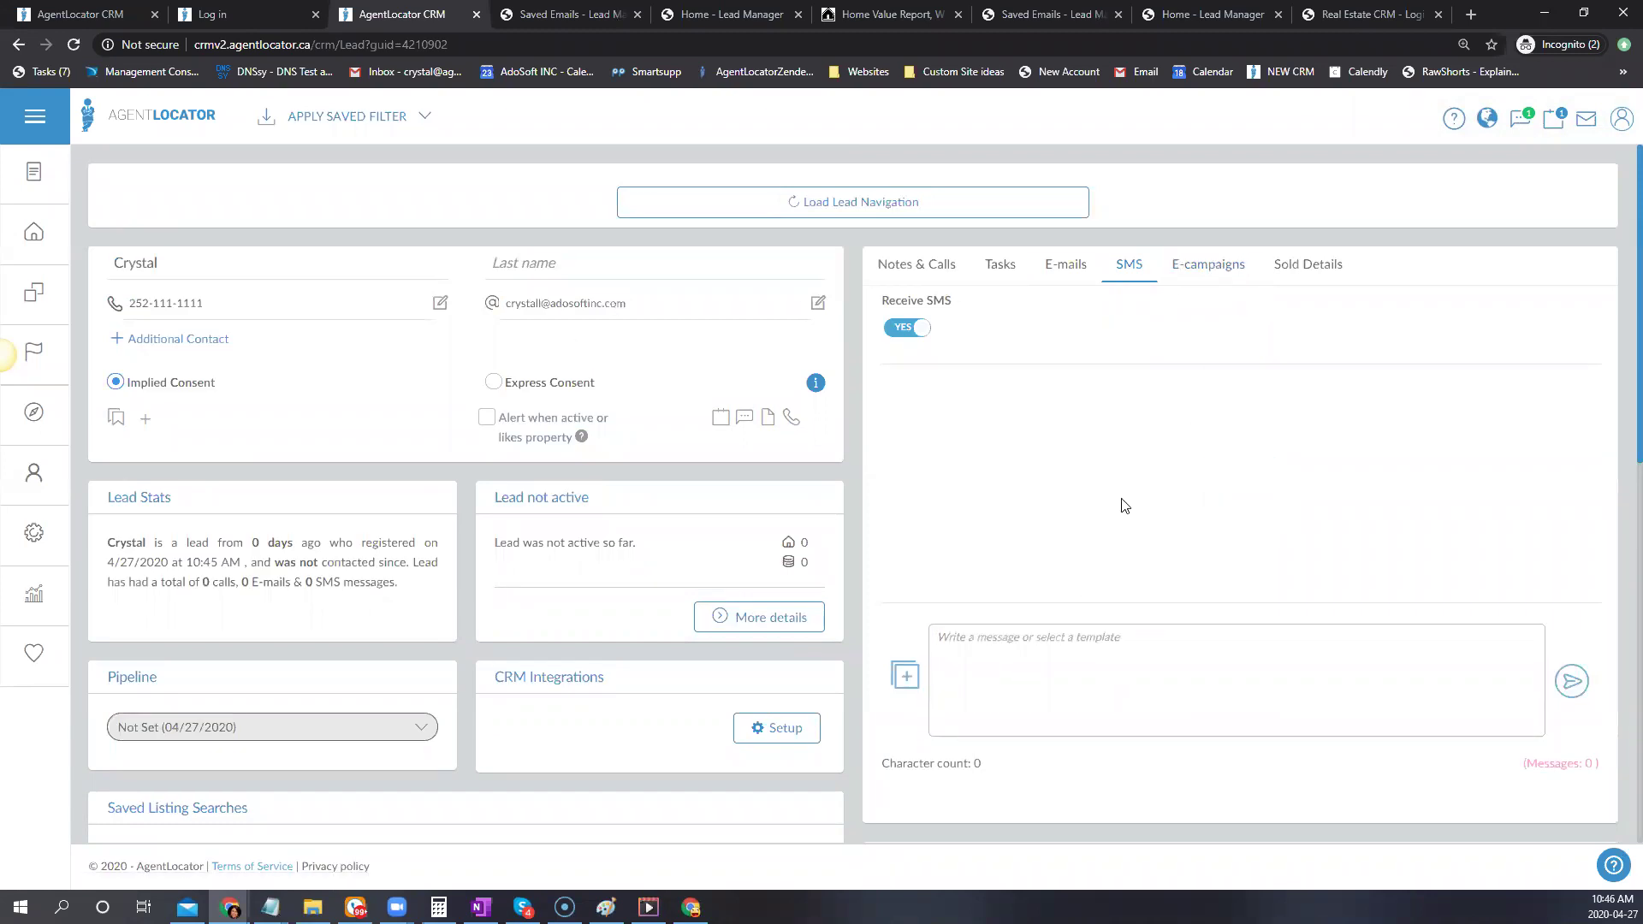
{"action": "left_click", "coordinate": [1194, 264]}
{"action": "scroll", "coordinate": [1485, 613], "scroll_direction": "down", "scroll_amount": 1}
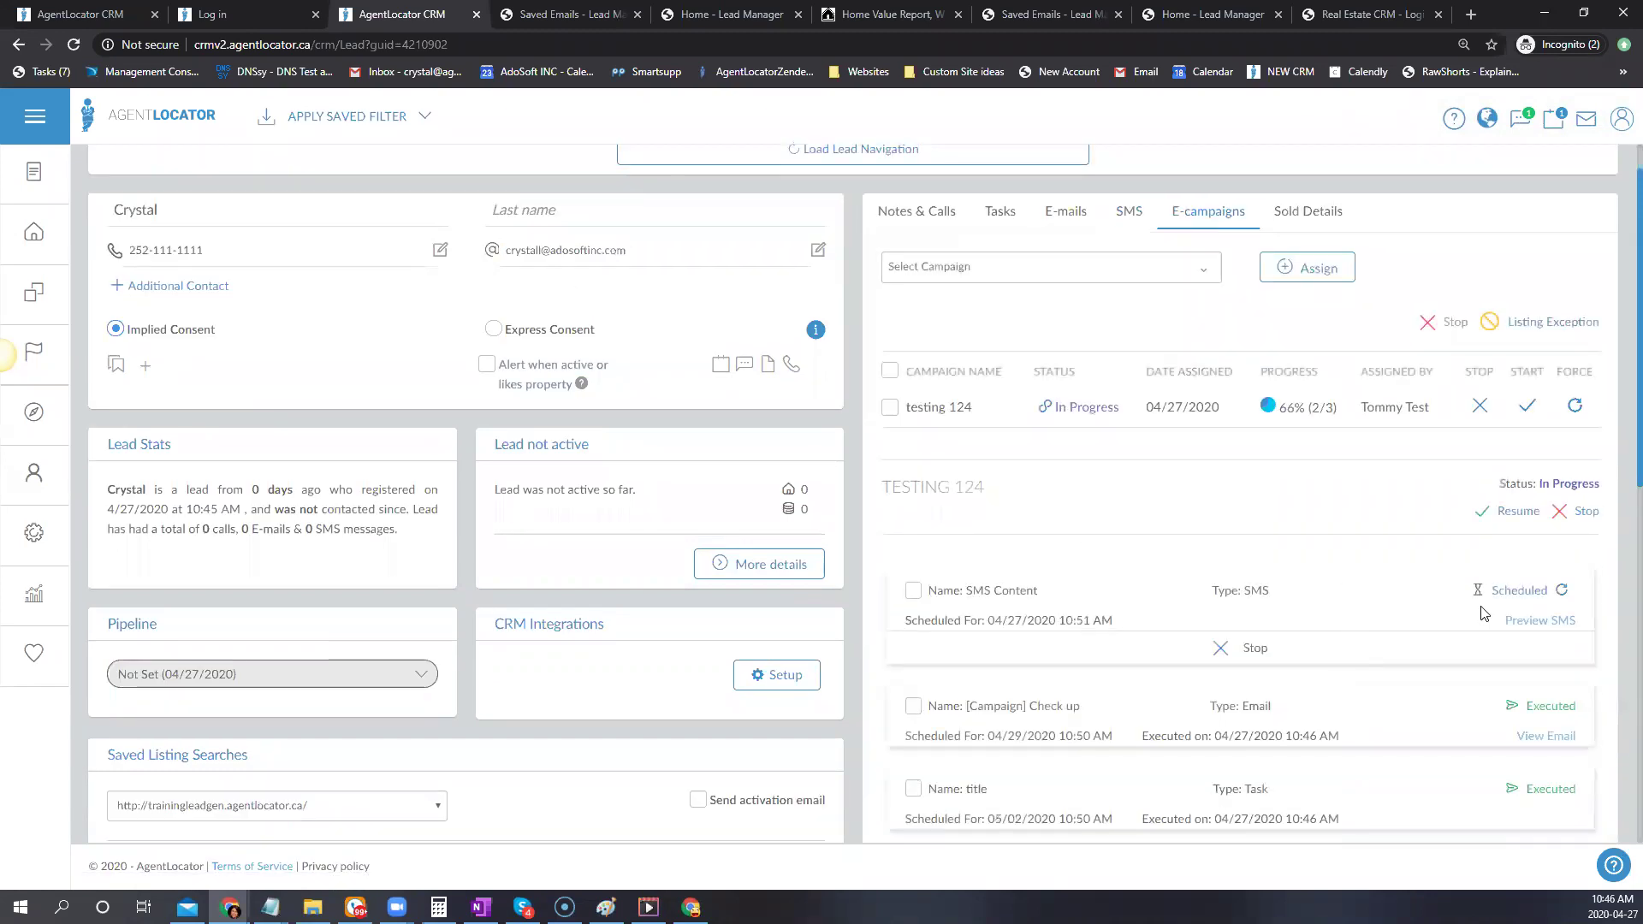
{"action": "scroll", "coordinate": [1485, 613], "scroll_direction": "down", "scroll_amount": 3}
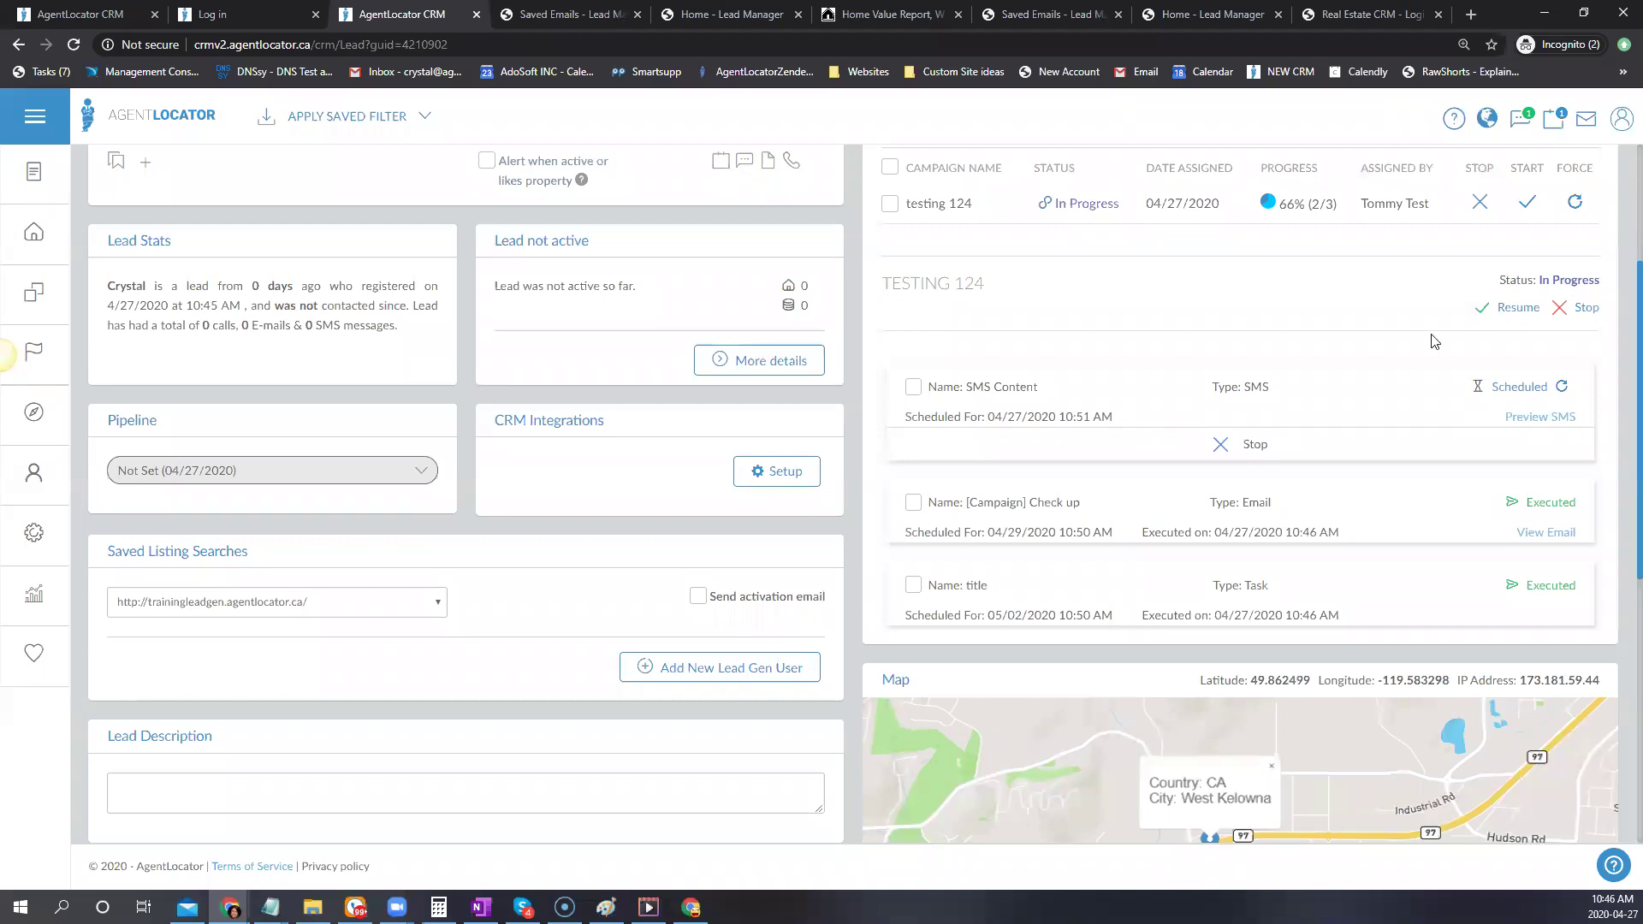
{"action": "scroll", "coordinate": [1344, 283], "scroll_direction": "up", "scroll_amount": 1}
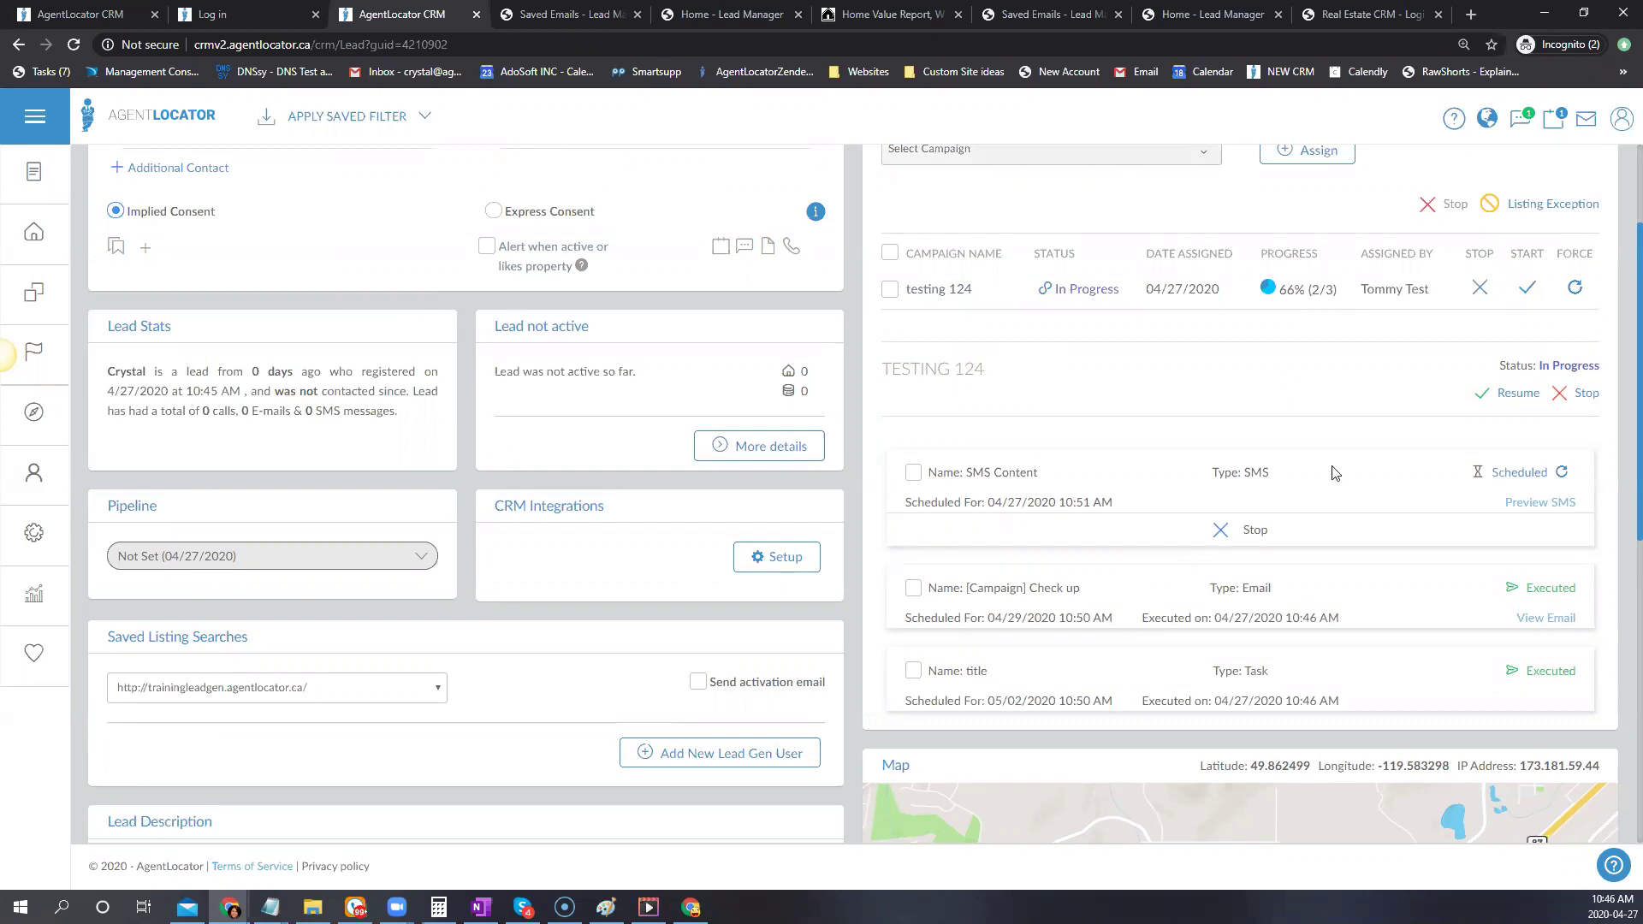
{"action": "scroll", "coordinate": [1541, 505], "scroll_direction": "up", "scroll_amount": 1}
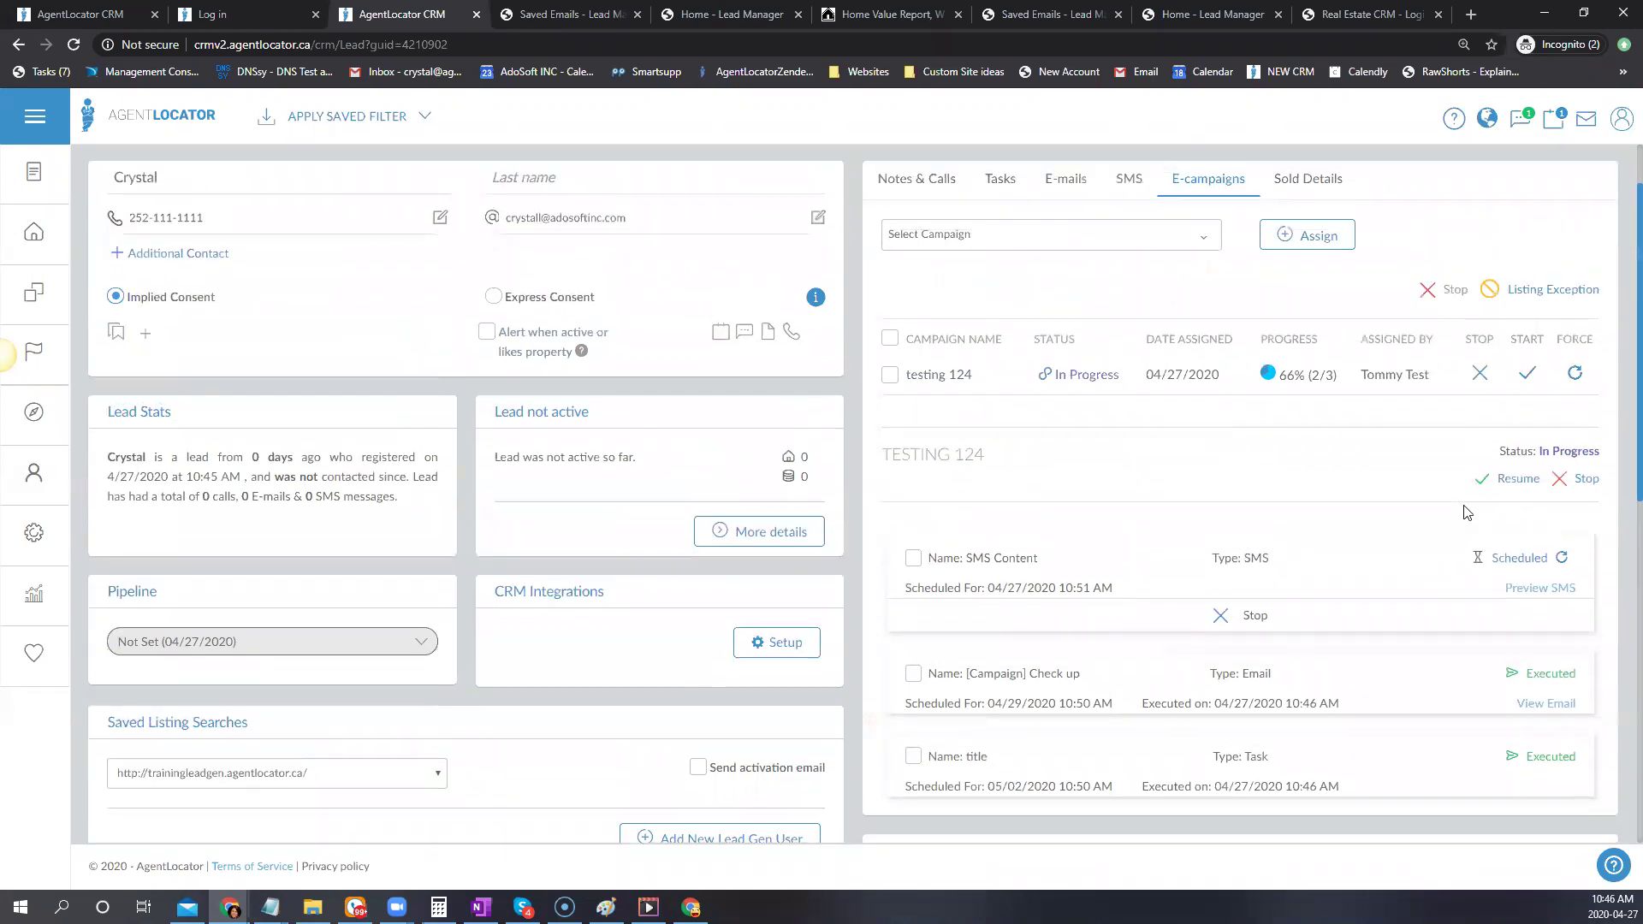
{"action": "scroll", "coordinate": [1466, 512], "scroll_direction": "down", "scroll_amount": 1}
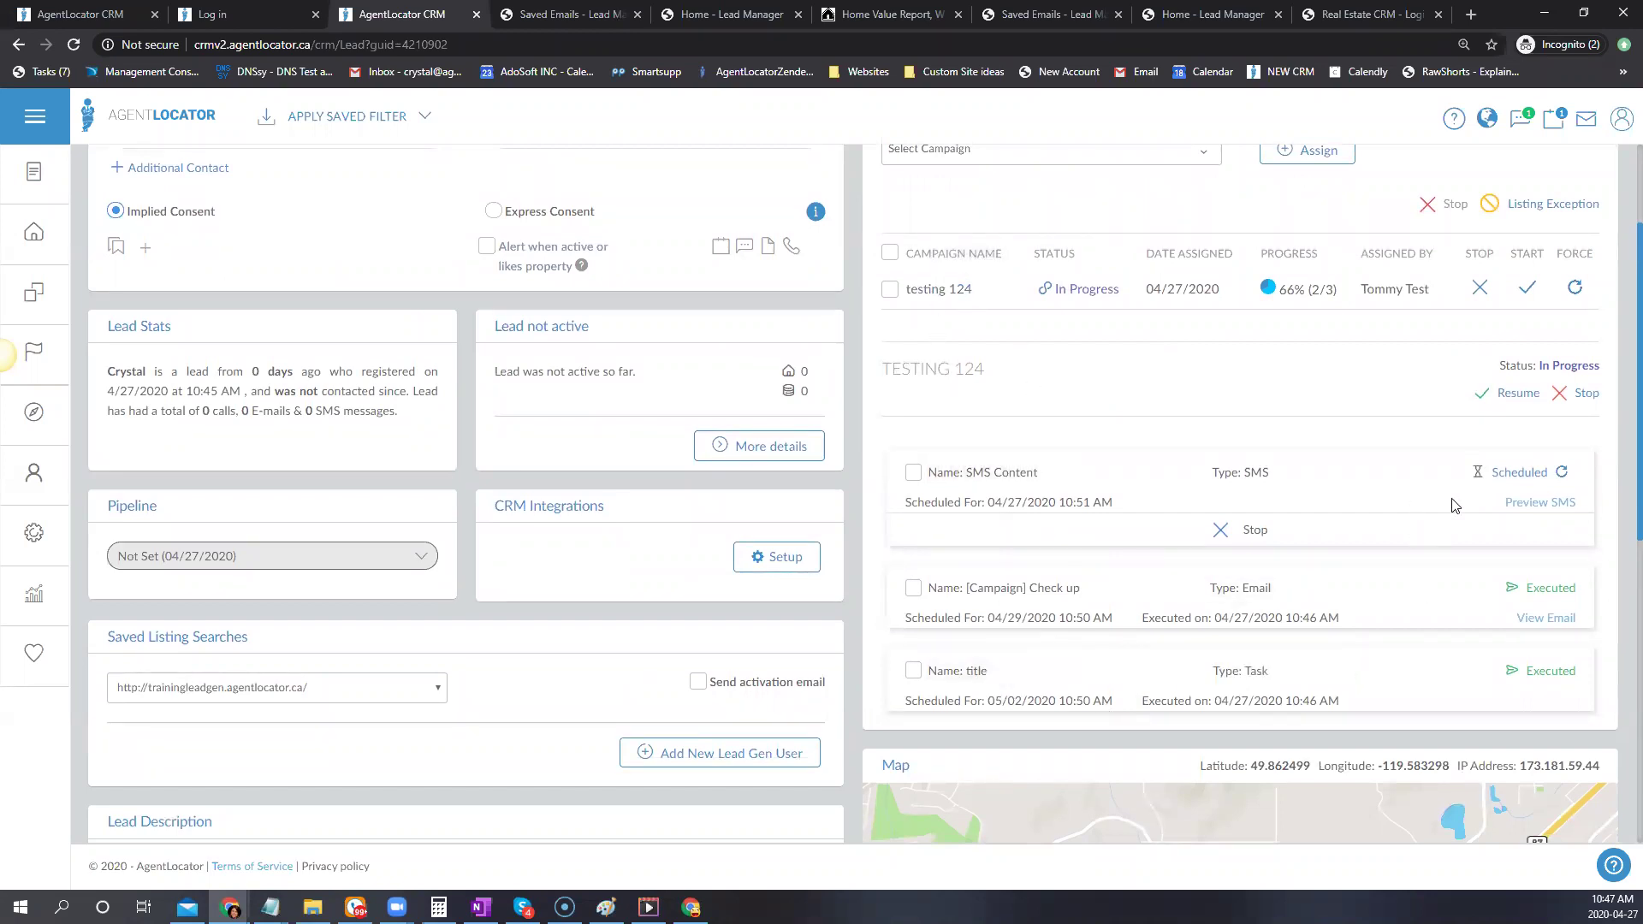
Force the testing 124 SMS Content step to run now, then check the lead's SMS and Notes & Calls history
{"action": "left_click", "coordinate": [1562, 474]}
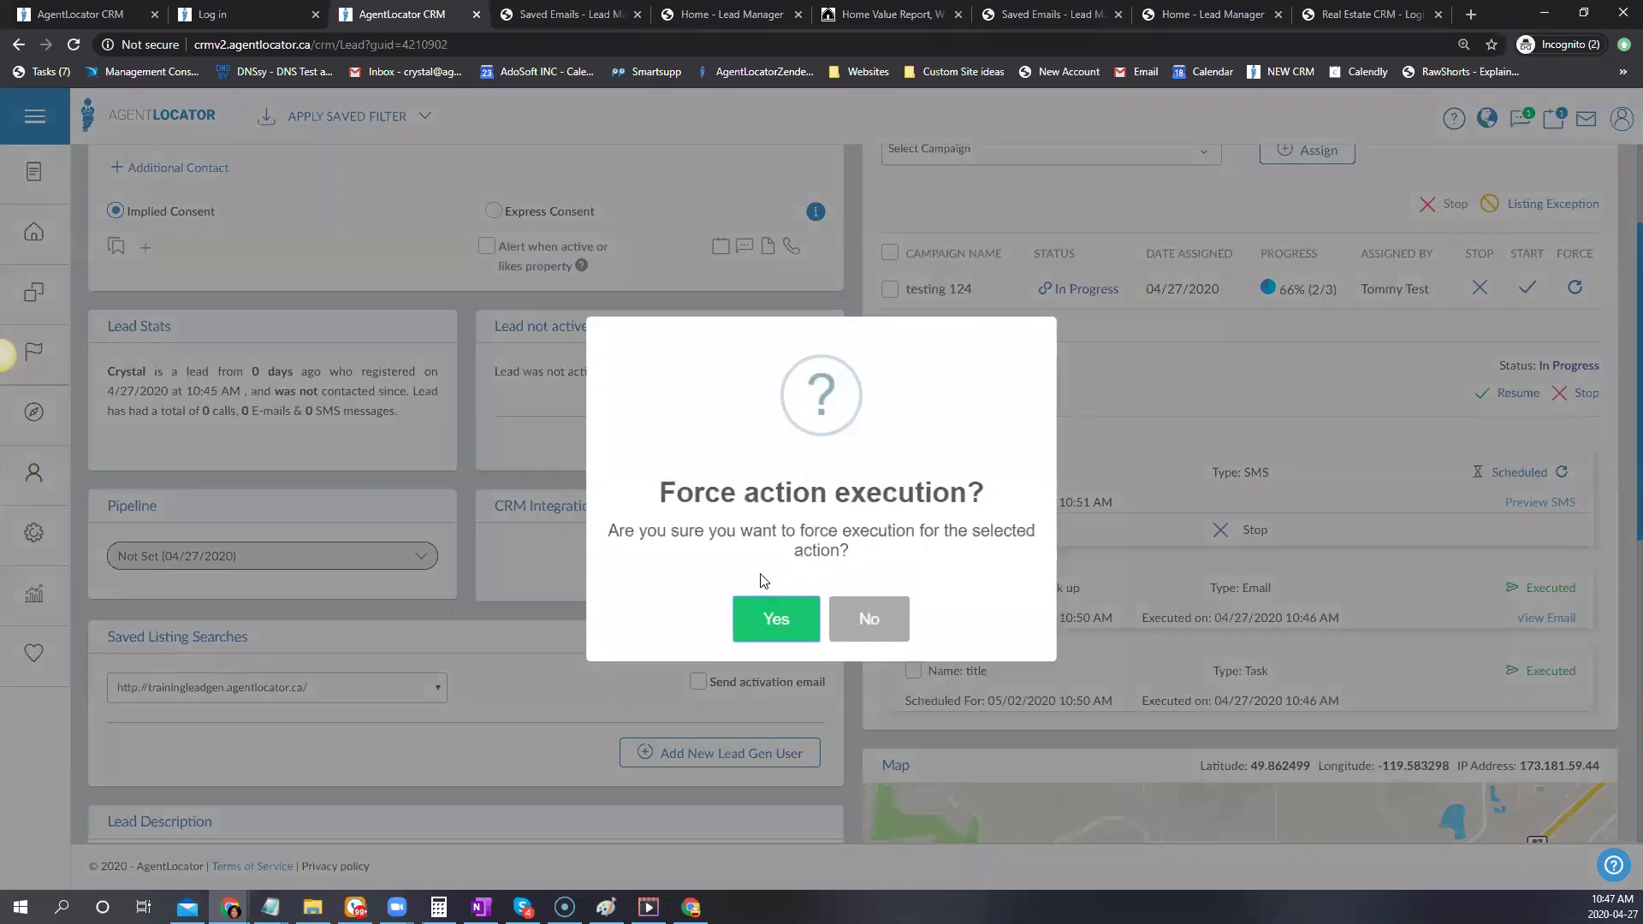
{"action": "left_click", "coordinate": [775, 618]}
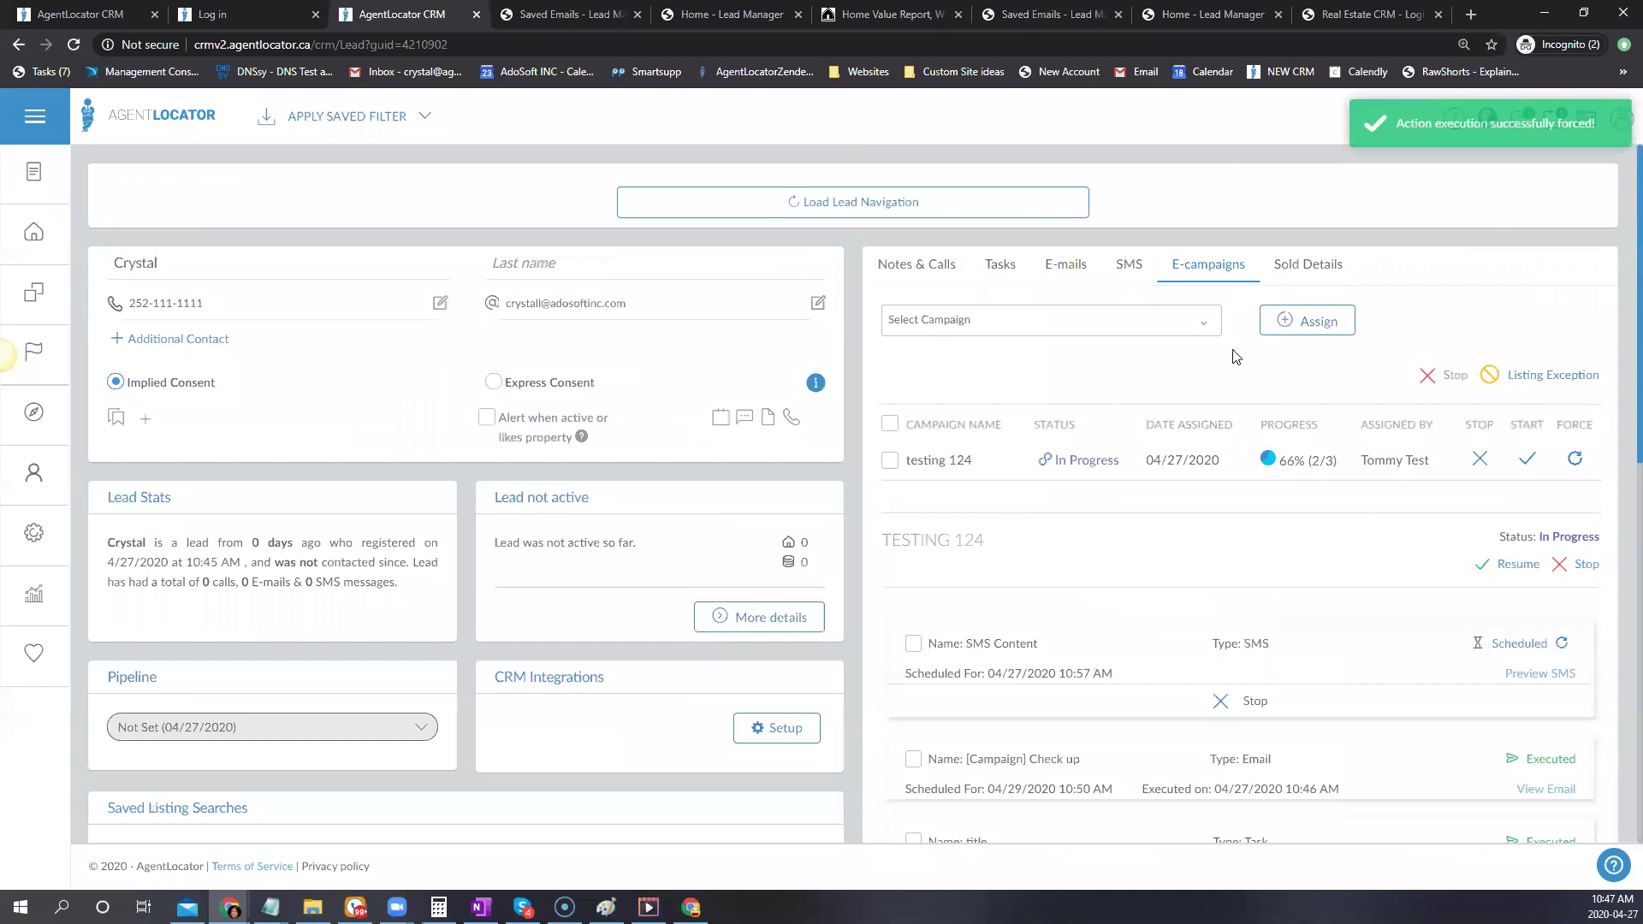
{"action": "left_click", "coordinate": [1118, 267]}
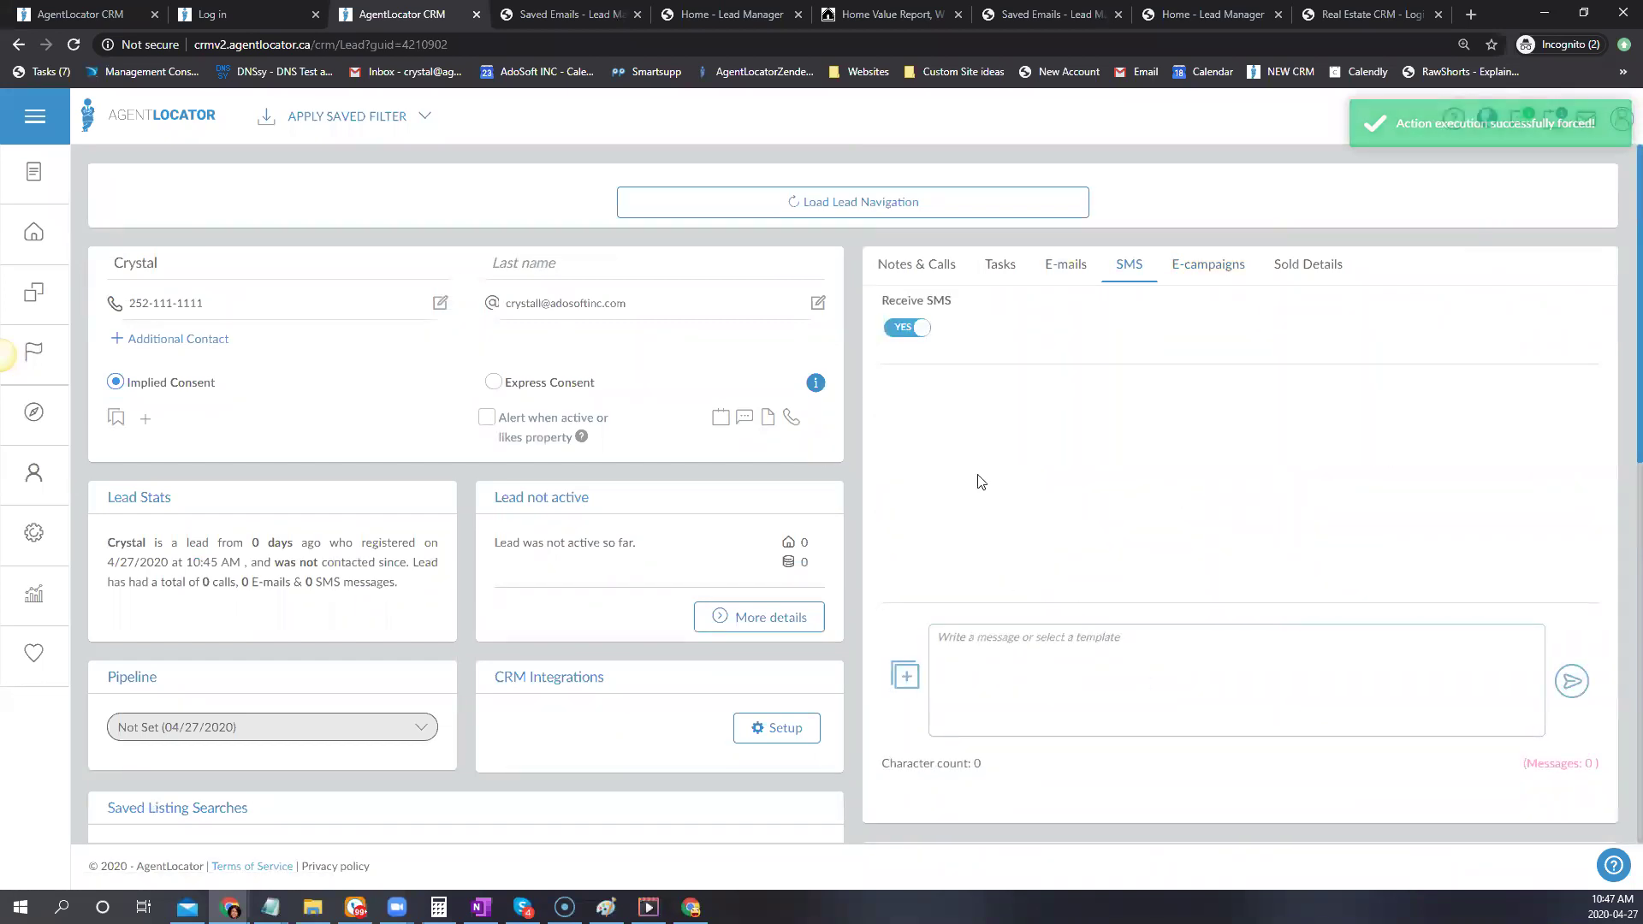
{"action": "left_click", "coordinate": [1123, 267]}
{"action": "left_click", "coordinate": [914, 264]}
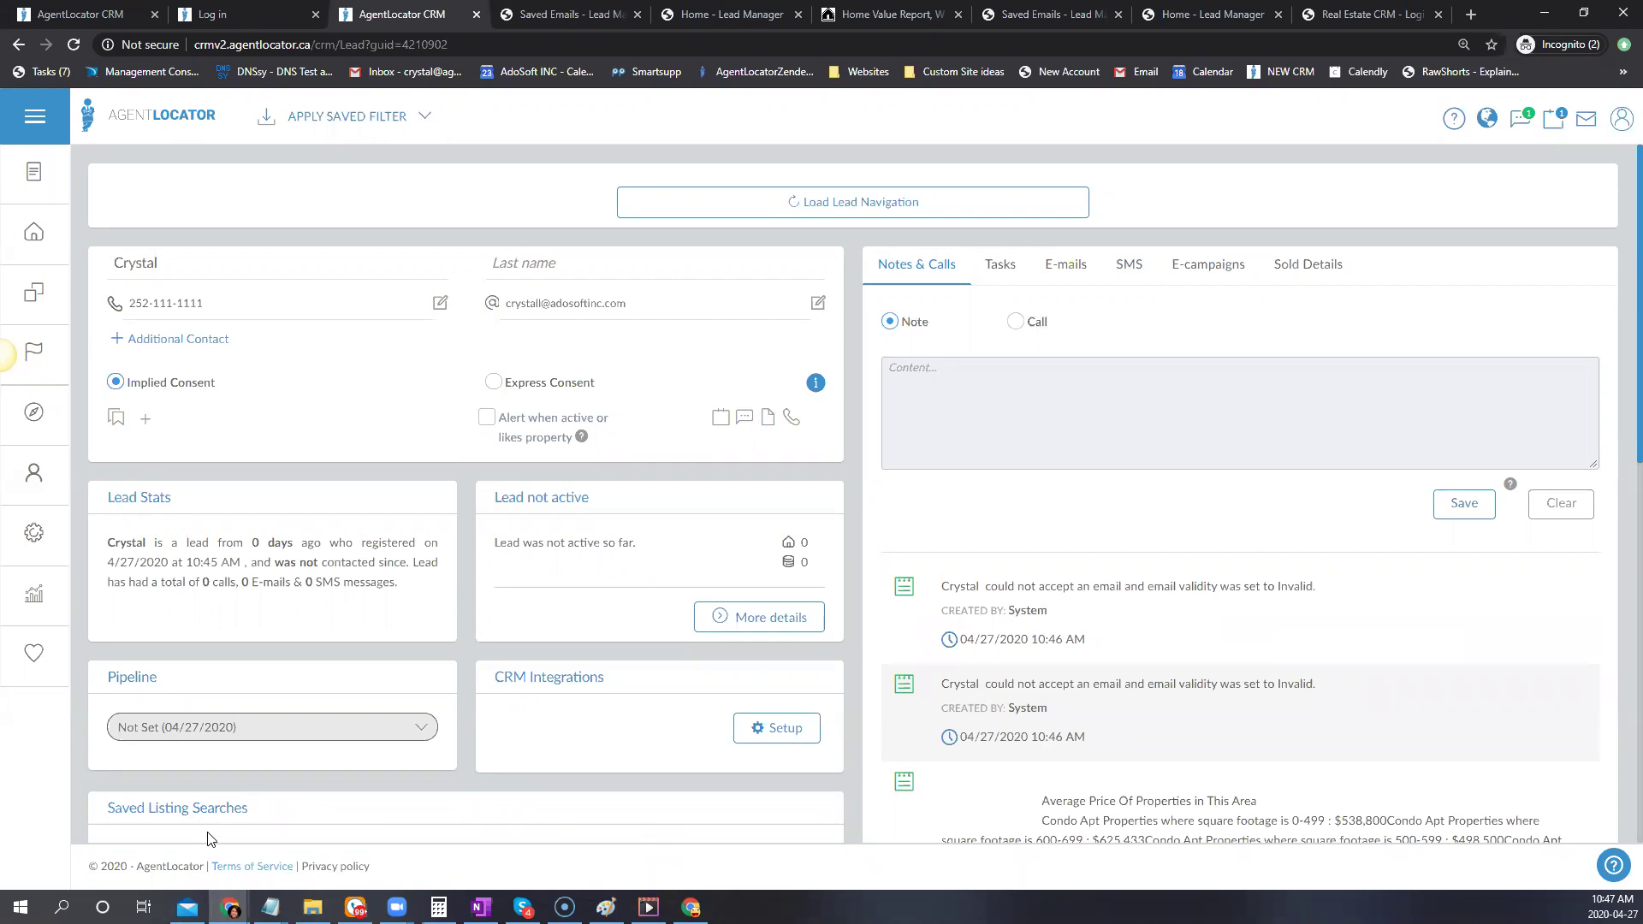
Start a new campaign in the Campaign Template Editor and bring up the campaigns available to clone
{"action": "left_click", "coordinate": [33, 532]}
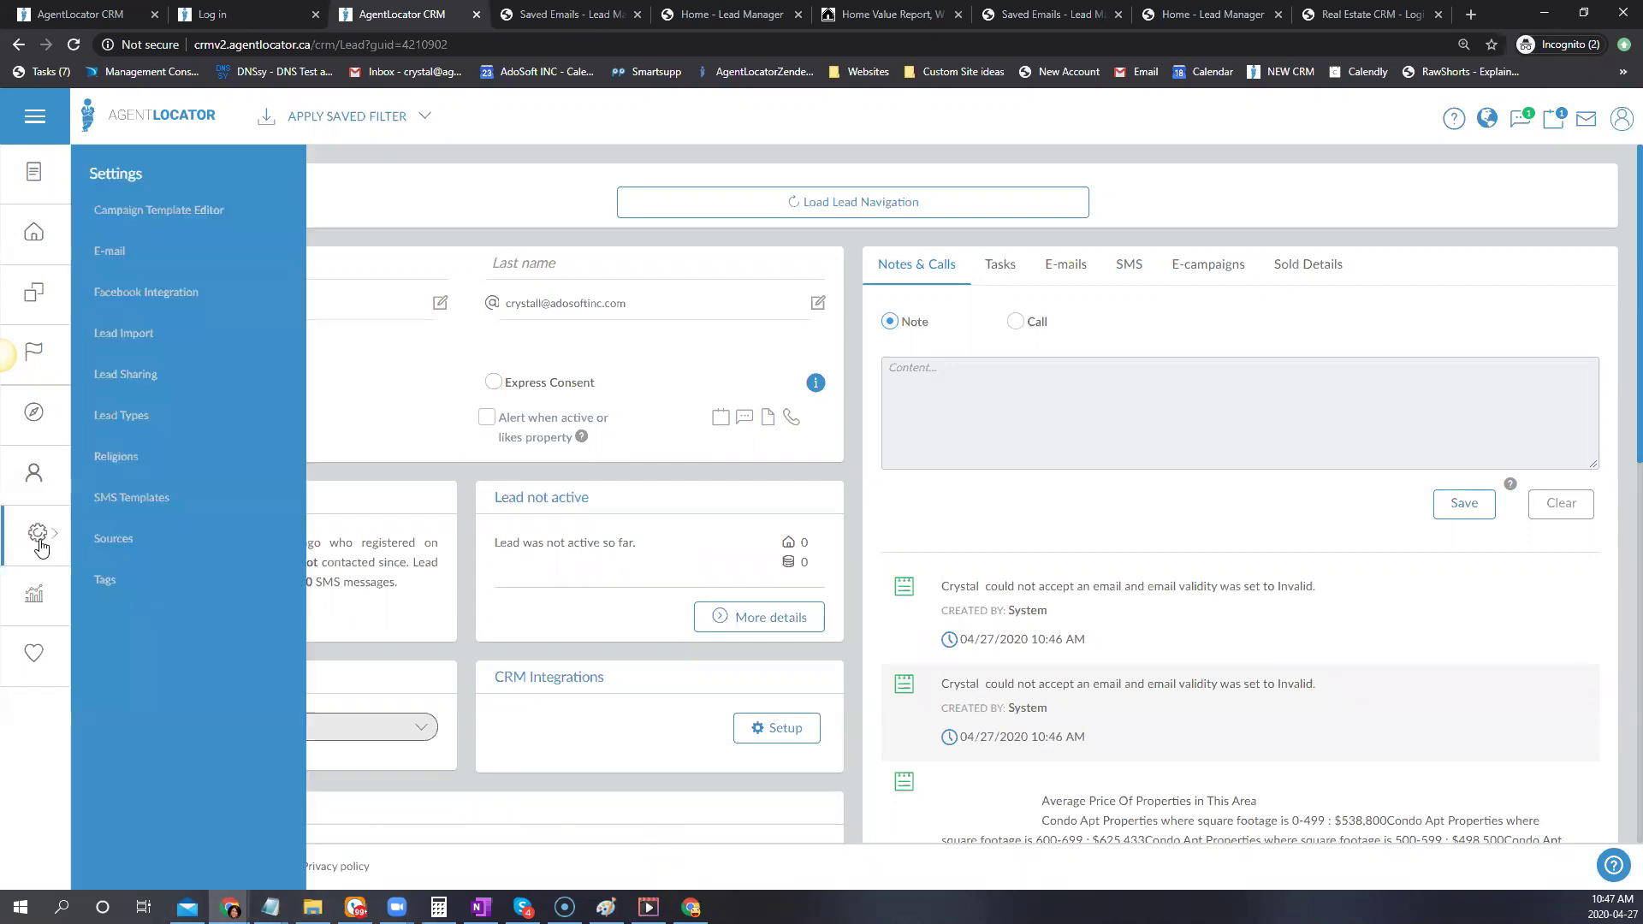
{"action": "left_click", "coordinate": [133, 211]}
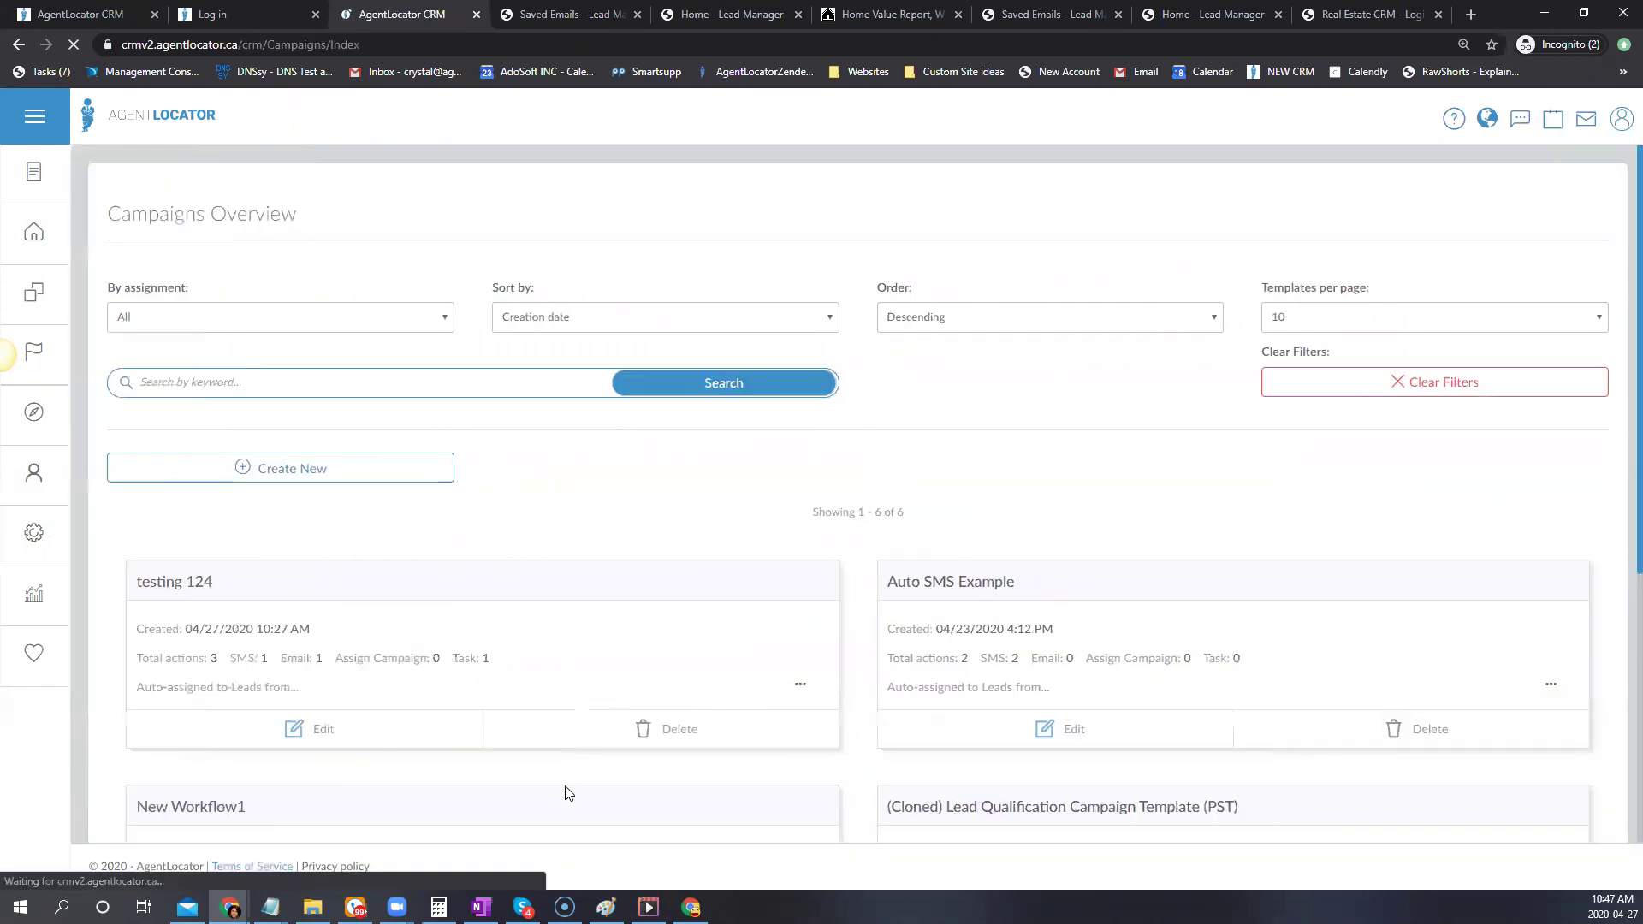
{"action": "scroll", "coordinate": [762, 791], "scroll_direction": "down", "scroll_amount": 1}
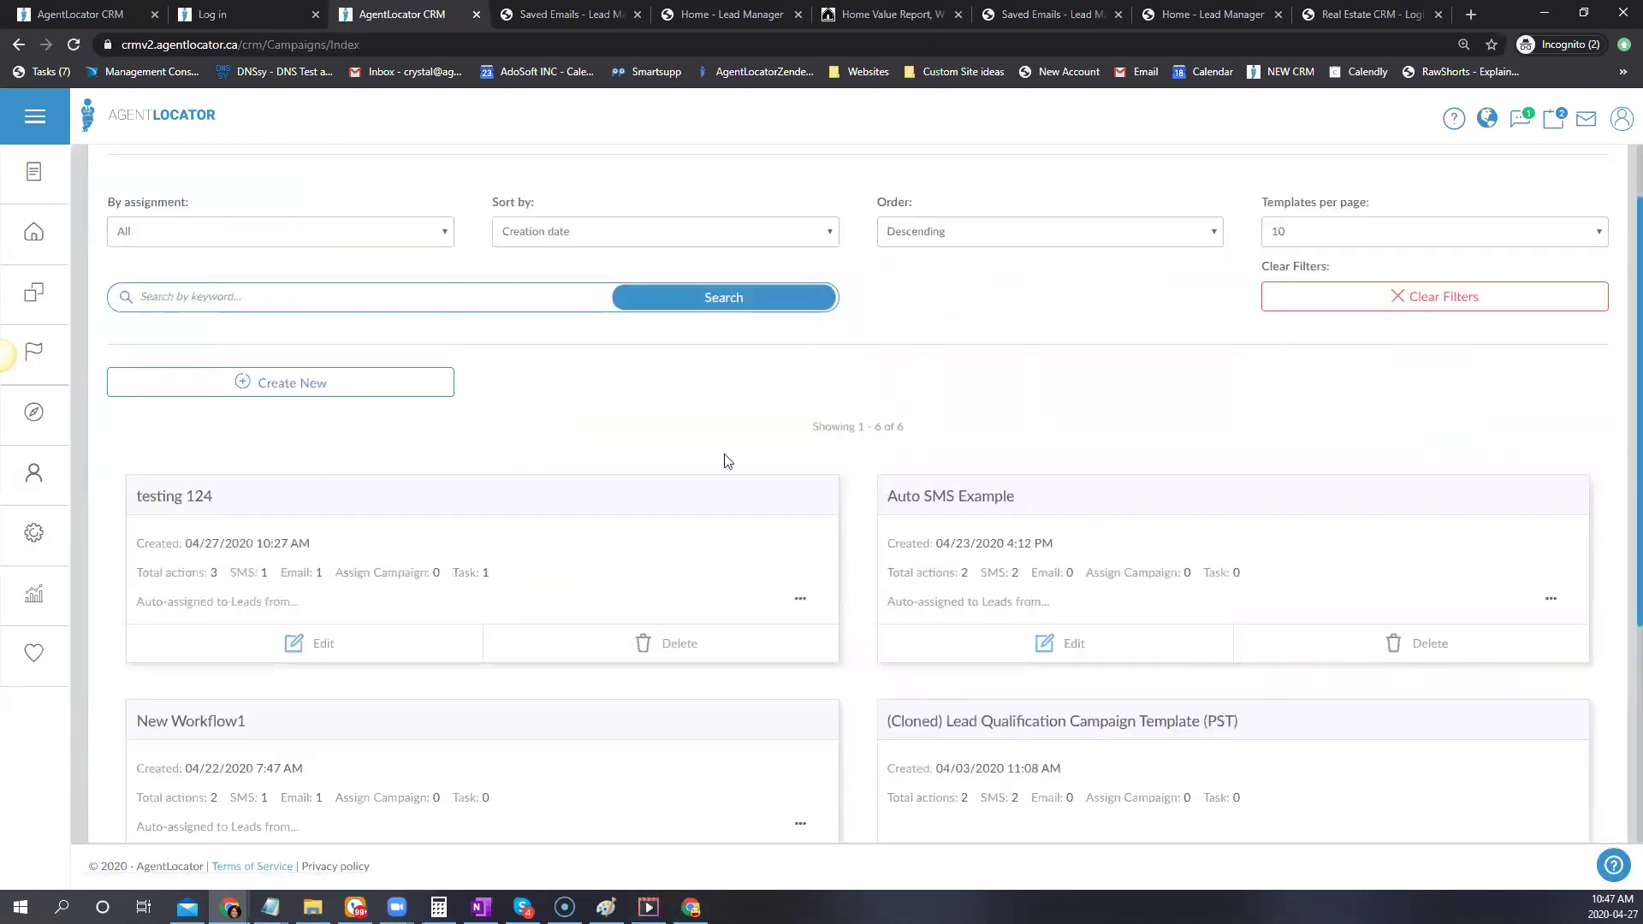
{"action": "left_click", "coordinate": [283, 384]}
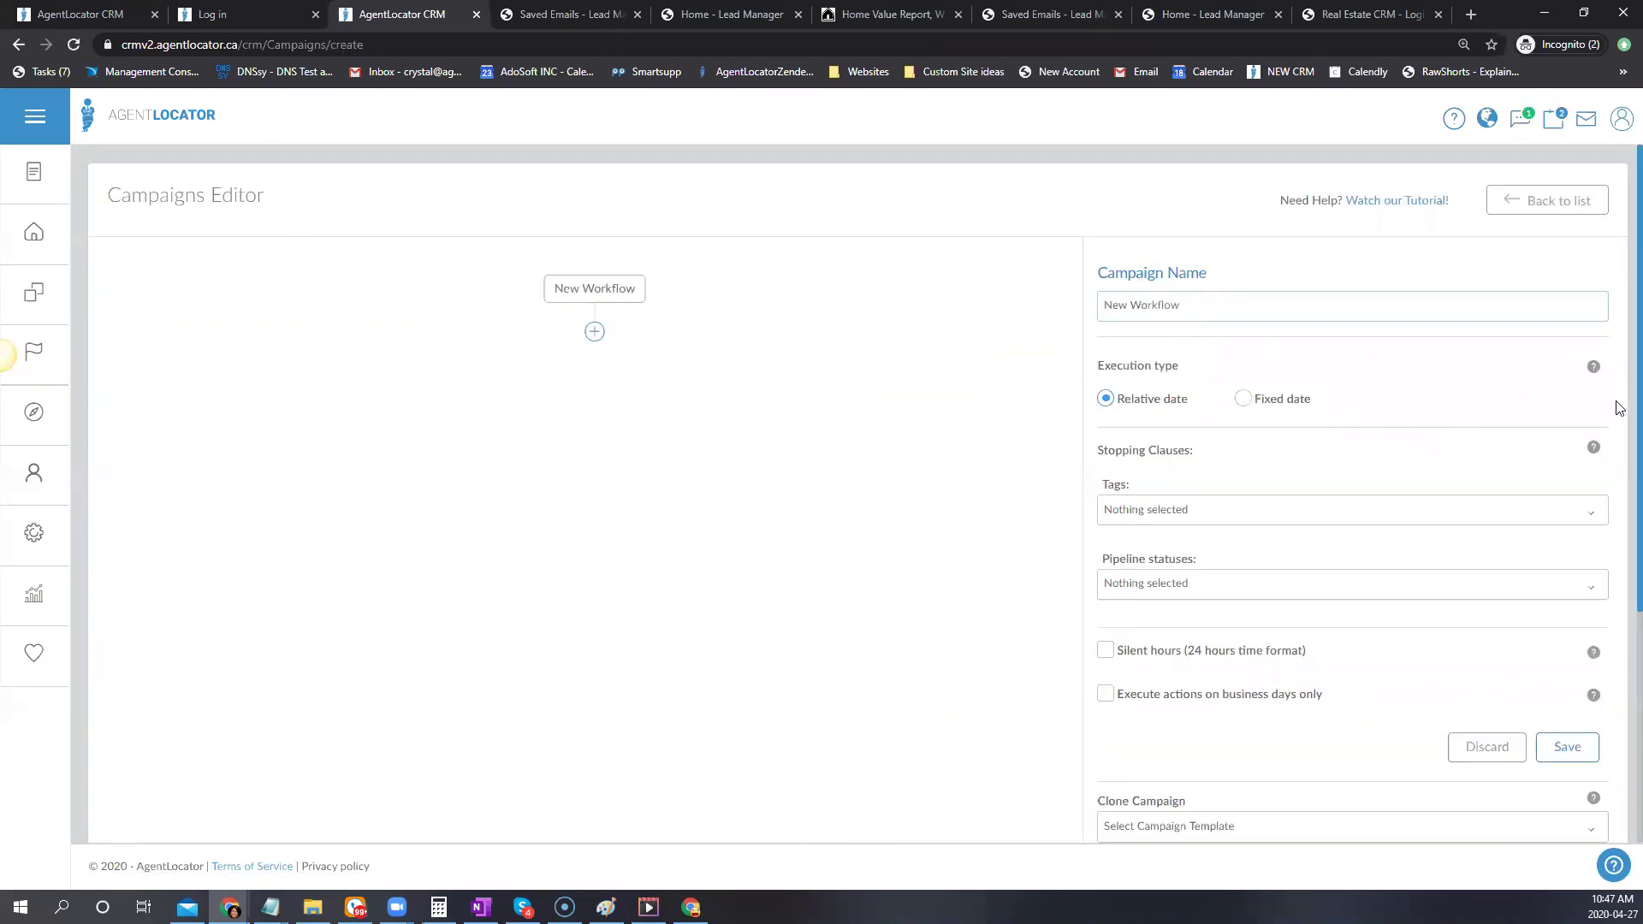
{"action": "scroll", "coordinate": [1620, 408], "scroll_direction": "down", "scroll_amount": 4}
{"action": "left_click", "coordinate": [1192, 484]}
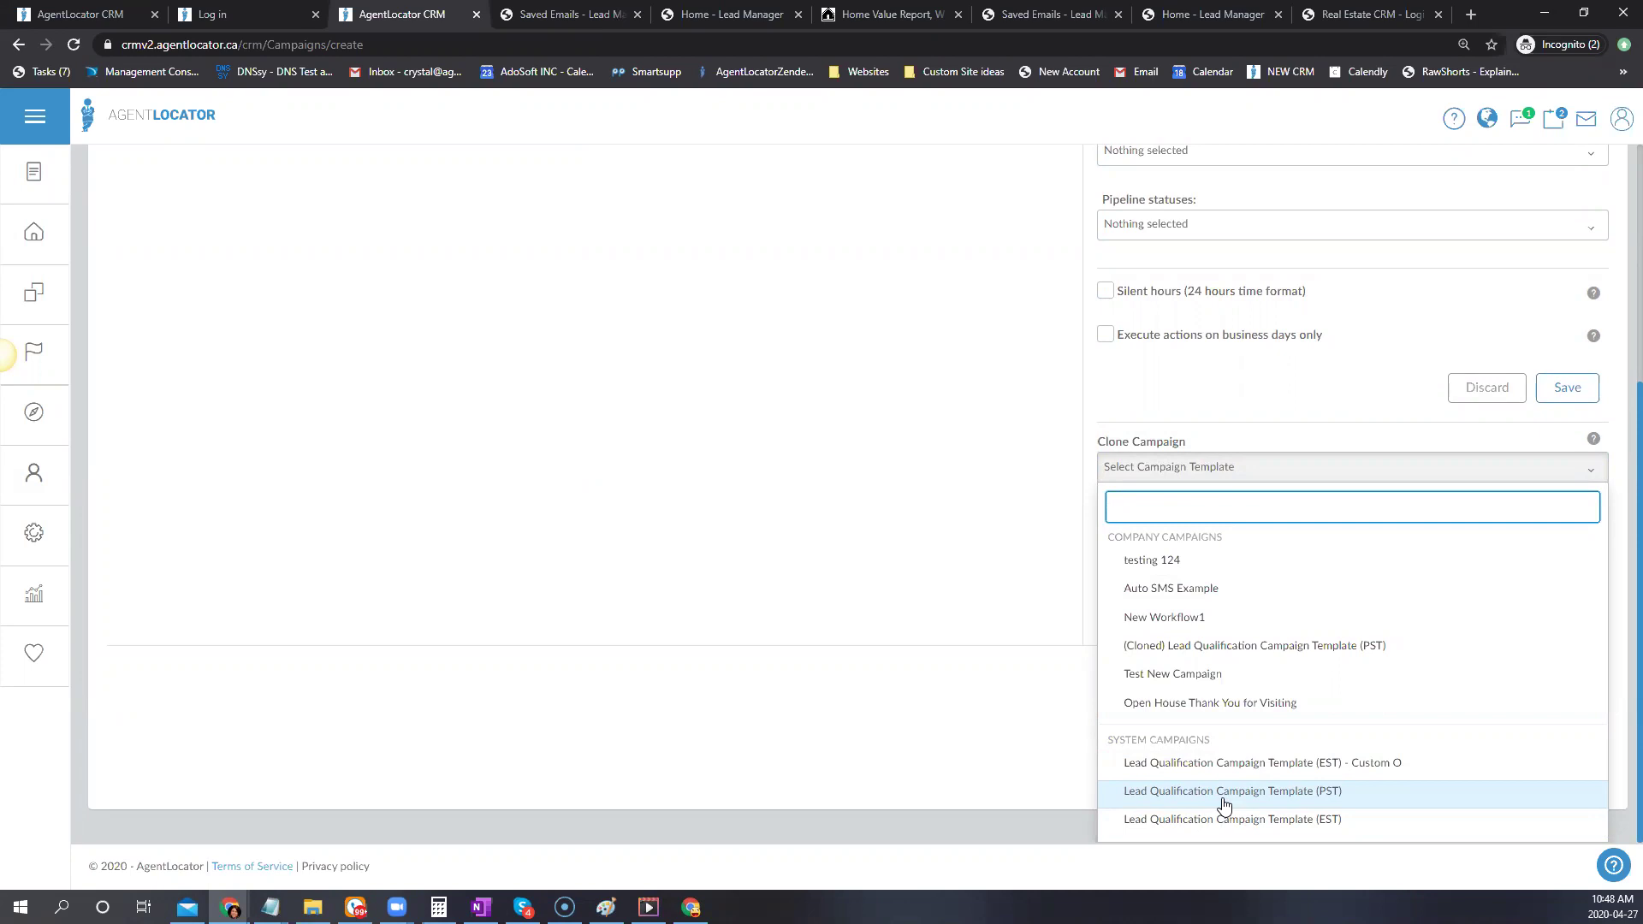
Clone Lead Qualification Campaign Template (PST) and review its Welcome SMS and Just Checking SMS steps
{"action": "left_click", "coordinate": [1224, 794]}
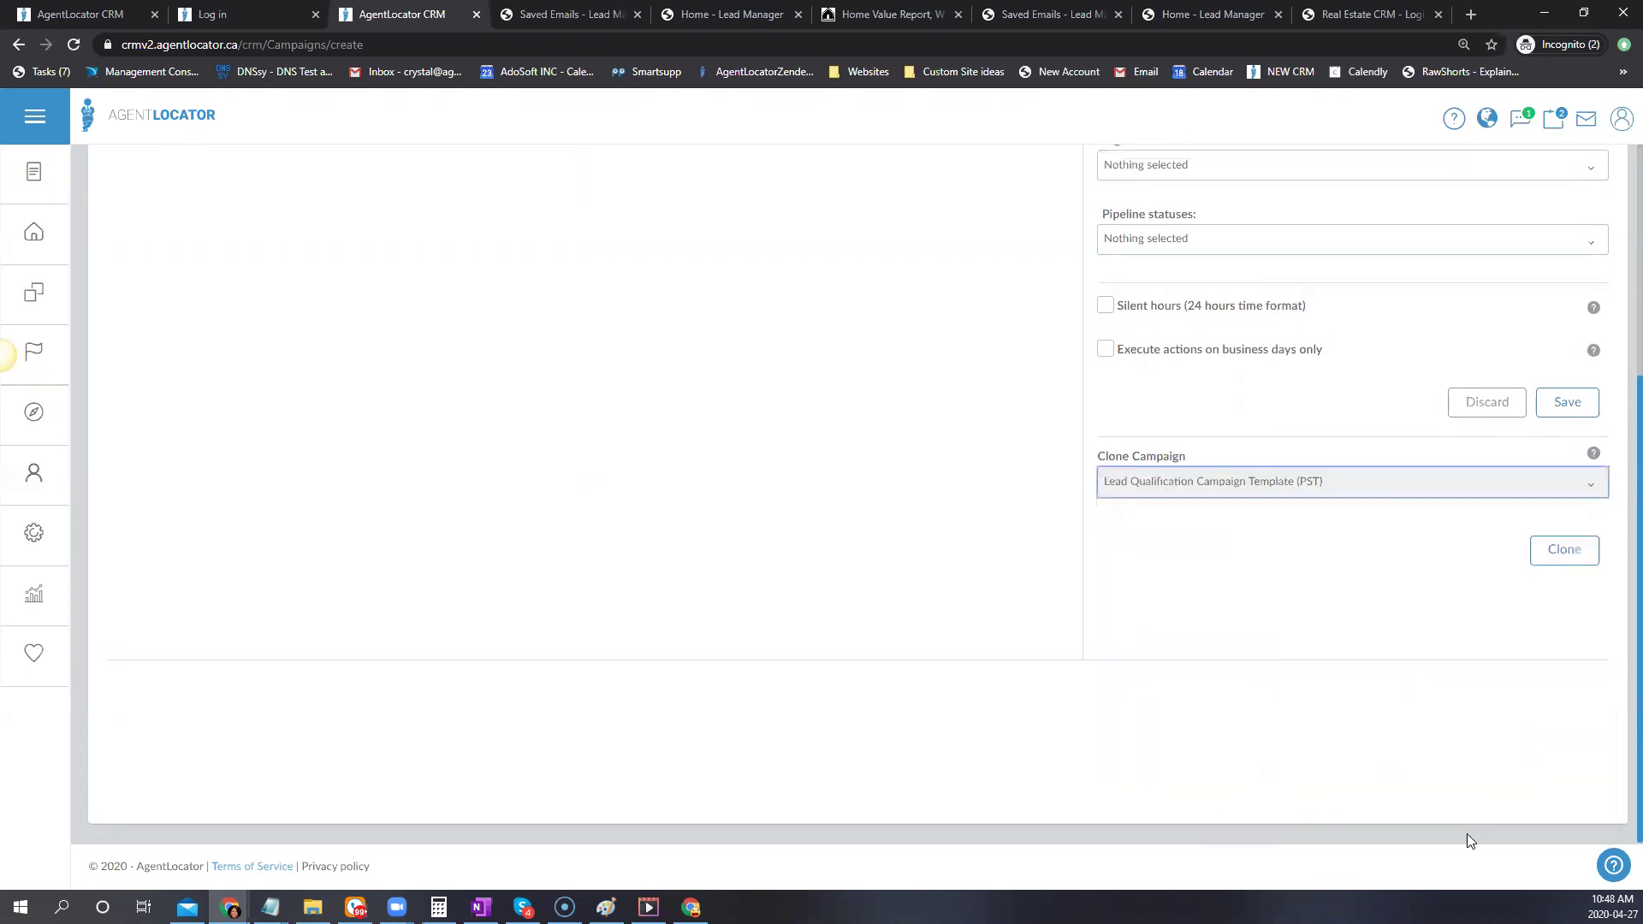
{"action": "left_click", "coordinate": [1562, 551]}
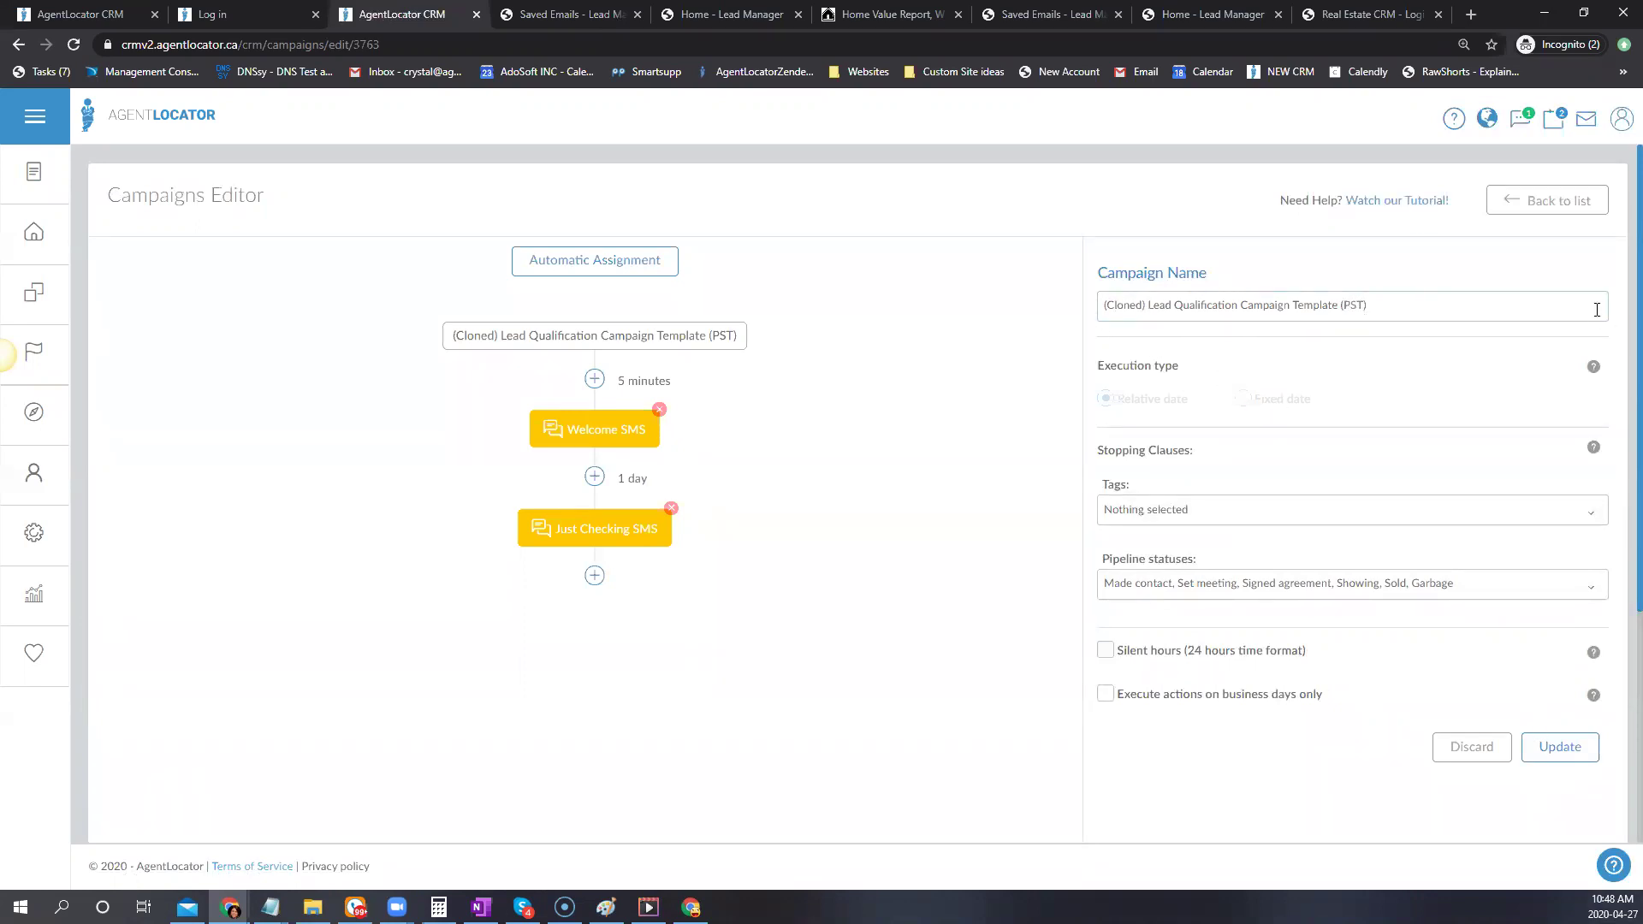
{"action": "scroll", "coordinate": [1218, 580], "scroll_direction": "down", "scroll_amount": 1}
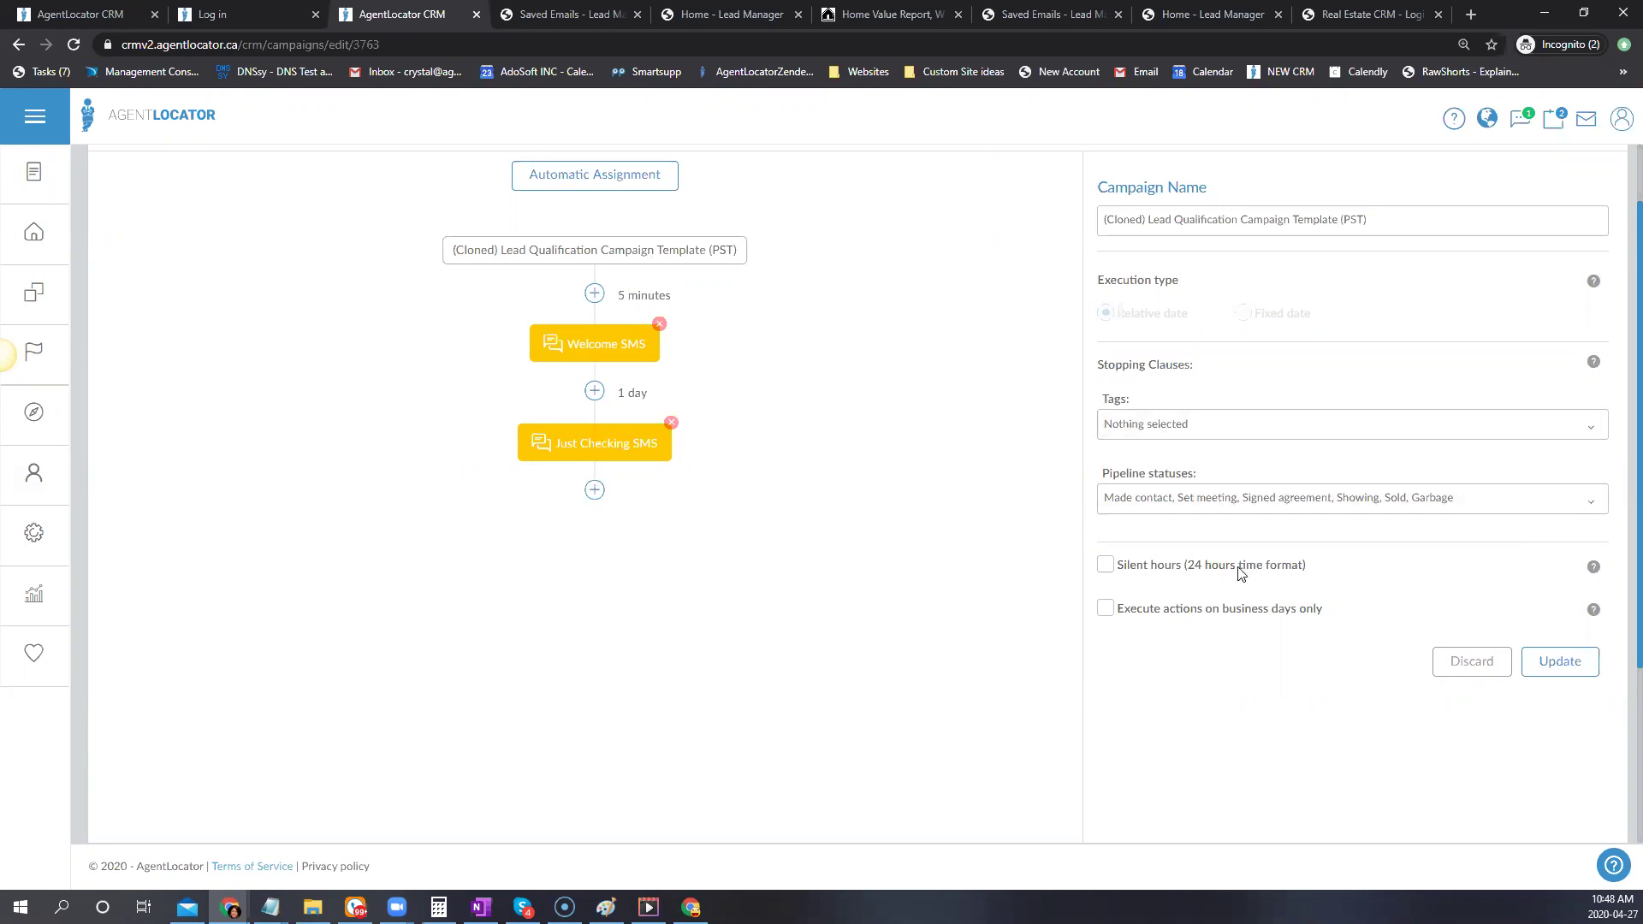
Uncheck Made contact, Signed agreement, Set meeting, Showing, Sold and Garbage as stopping statuses, and enable silent hours
{"action": "left_click", "coordinate": [1178, 505]}
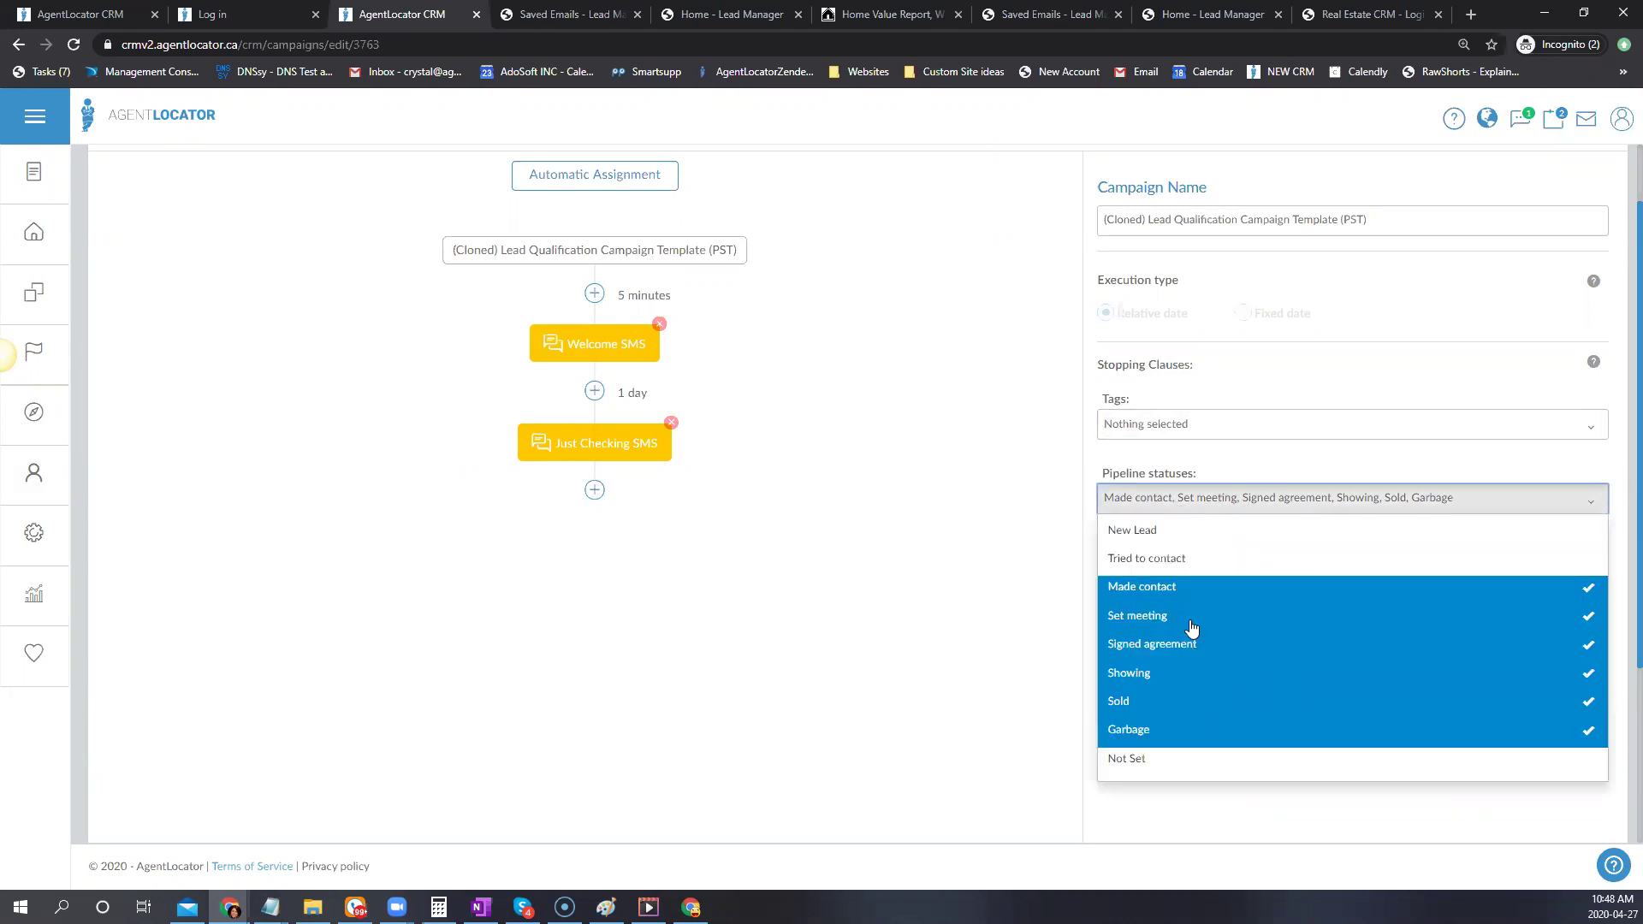
{"action": "left_click", "coordinate": [1179, 599]}
{"action": "left_click", "coordinate": [1151, 646]}
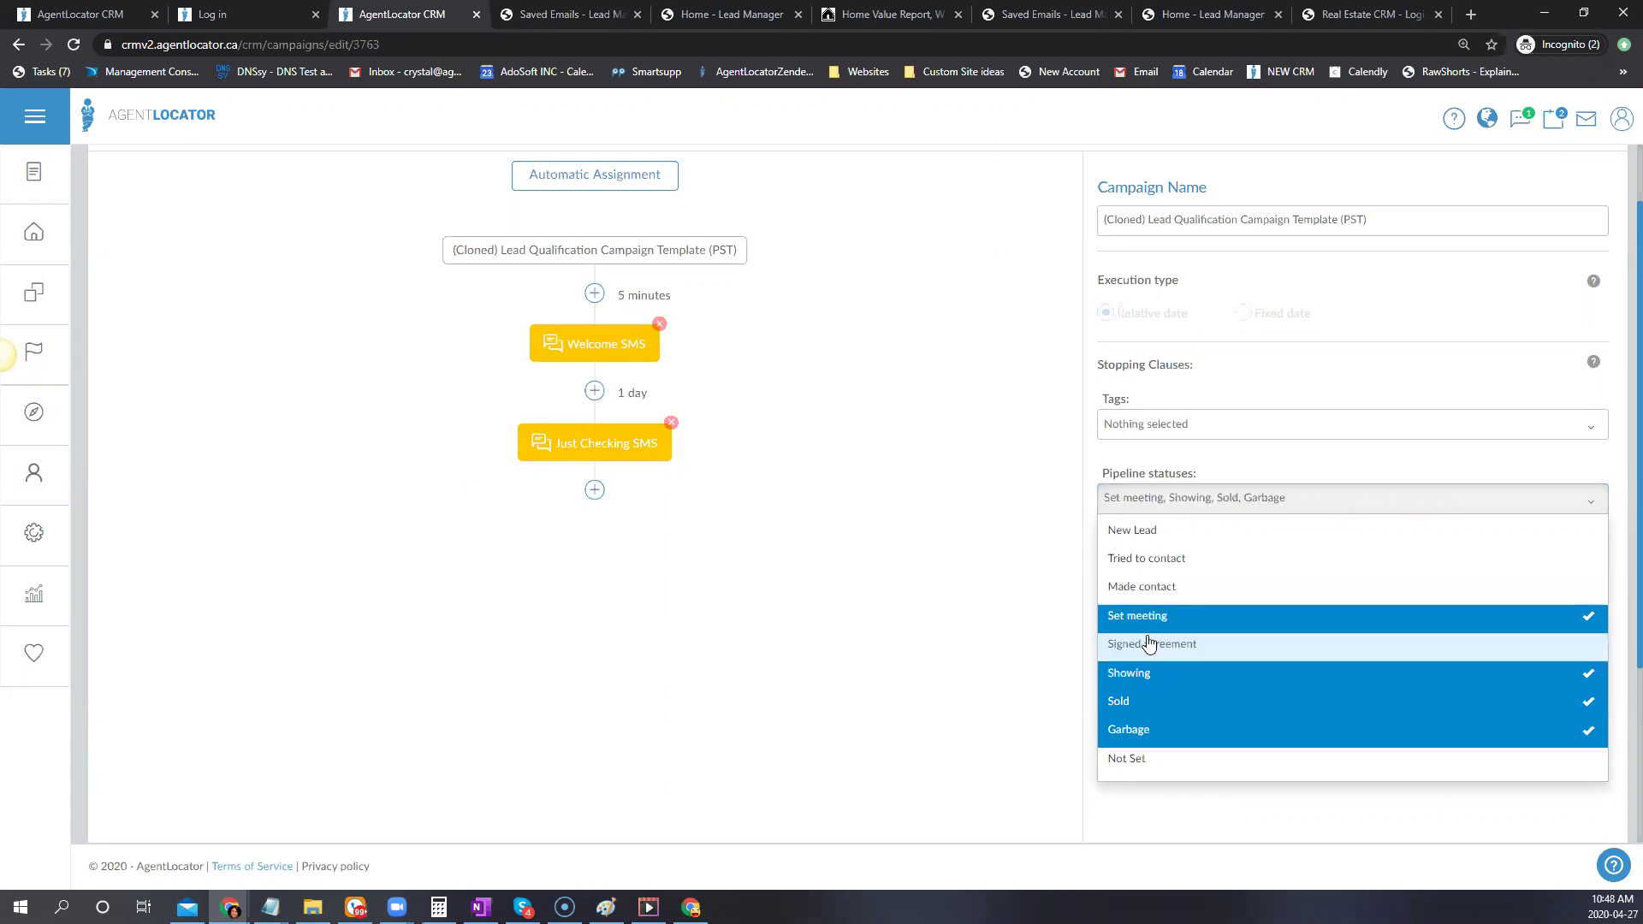
{"action": "left_click", "coordinate": [1143, 617]}
{"action": "left_click", "coordinate": [1119, 678]}
{"action": "left_click", "coordinate": [1119, 702]}
{"action": "left_click", "coordinate": [1120, 730]}
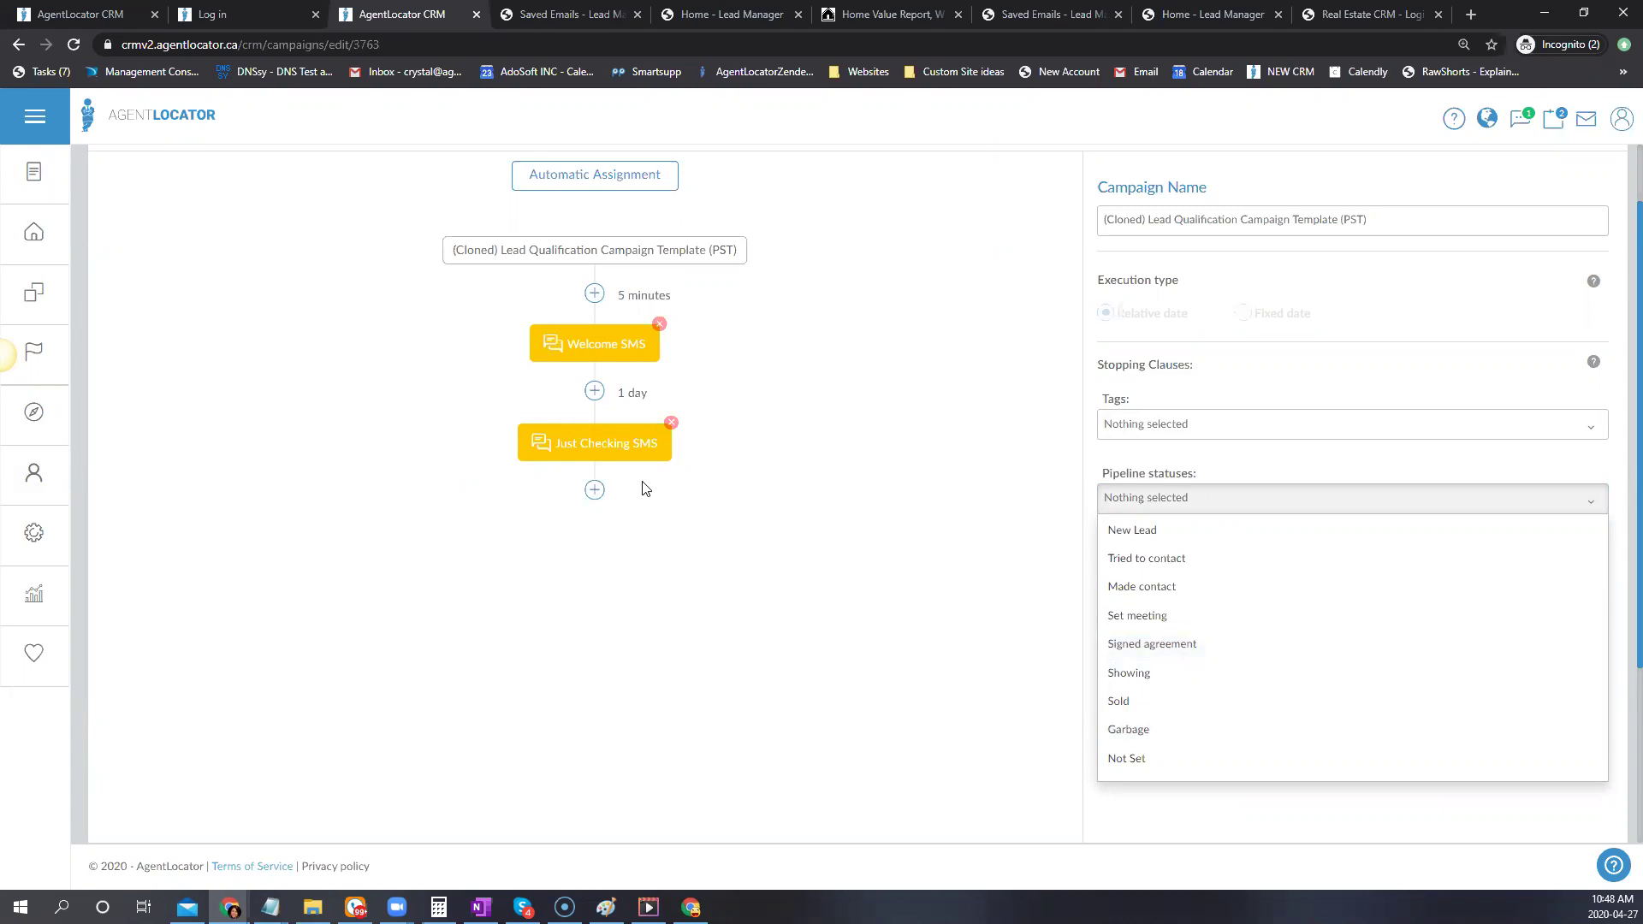
{"action": "left_click", "coordinate": [939, 499]}
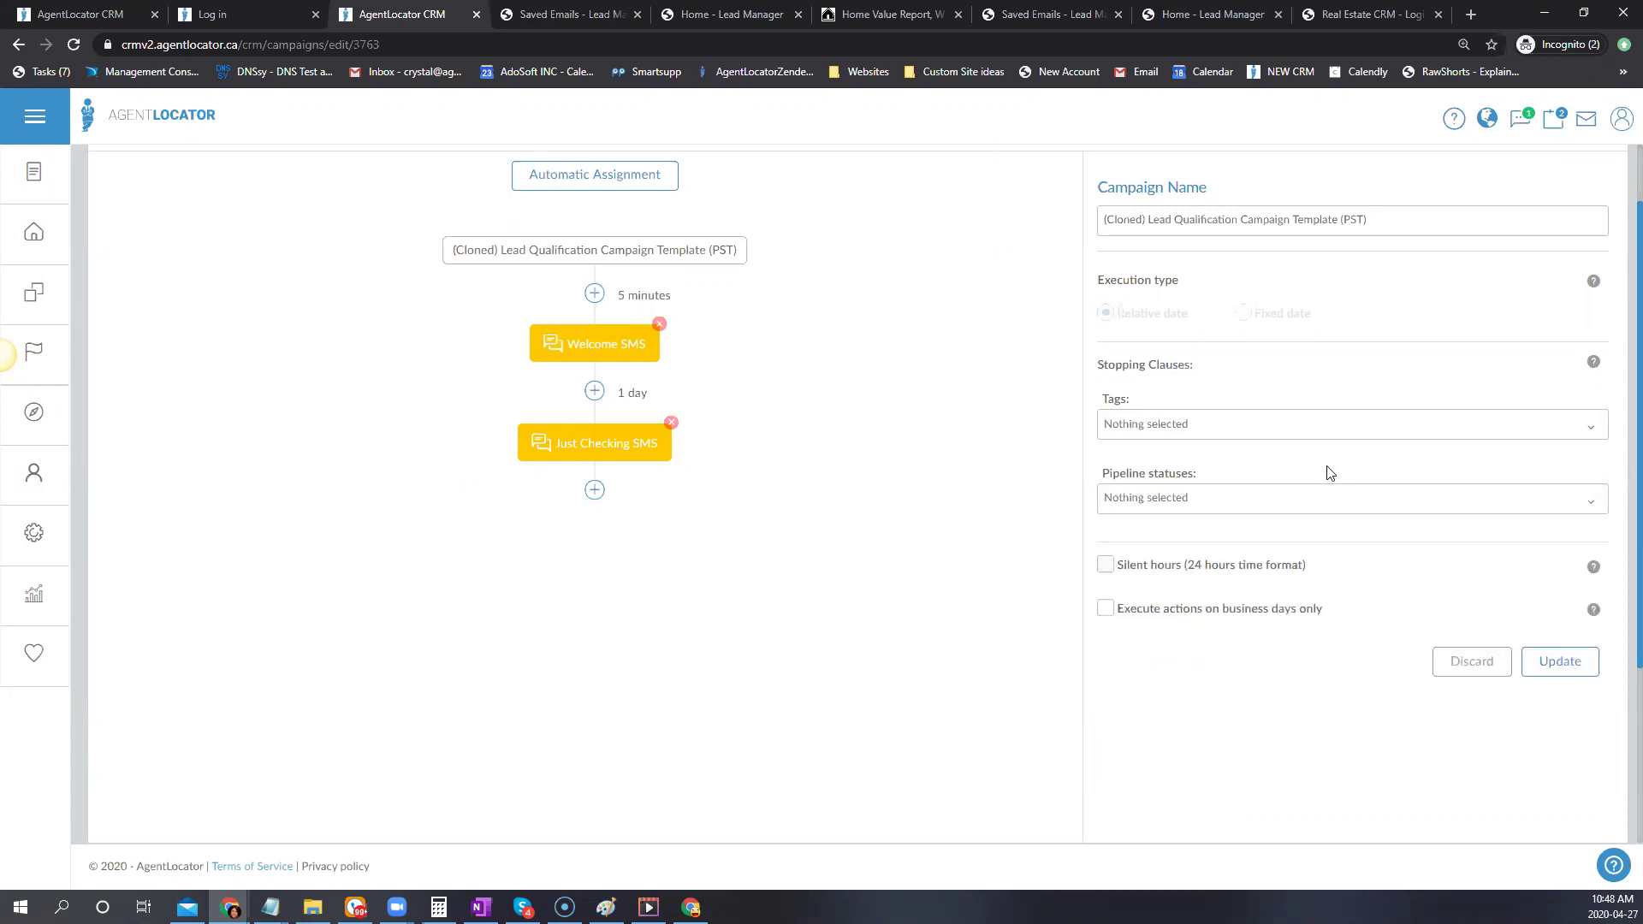
{"action": "left_click", "coordinate": [1106, 565]}
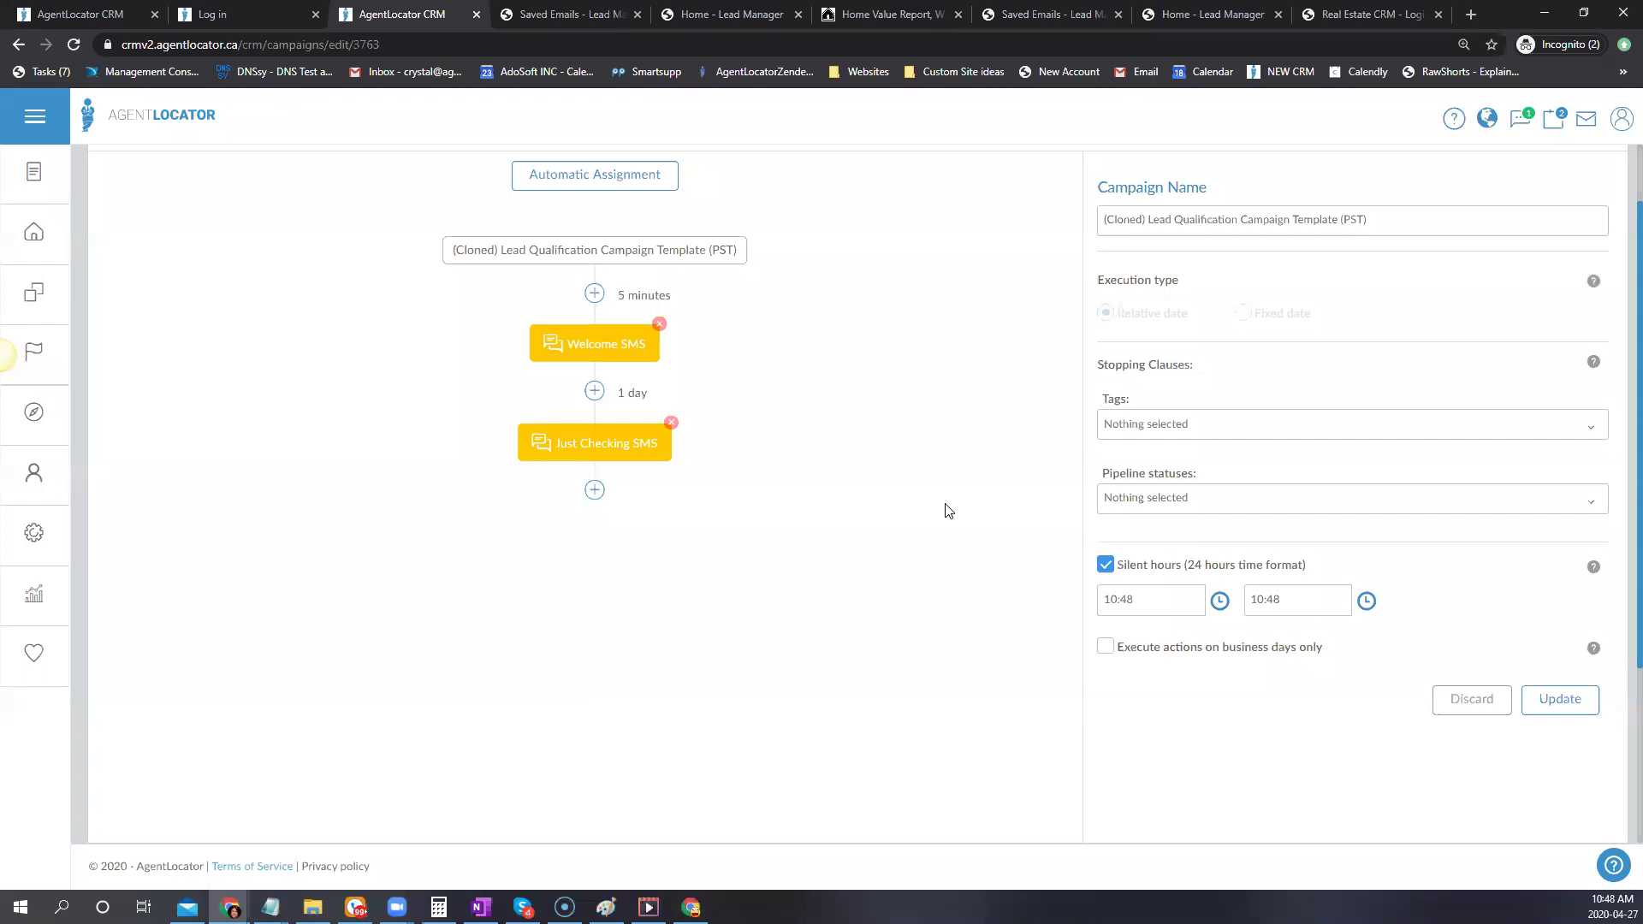
Turn silent hours off, rename the campaign 'Lead Qualification Campaign Template new' and save it
{"action": "left_click", "coordinate": [1106, 566]}
{"action": "left_click", "coordinate": [1557, 671]}
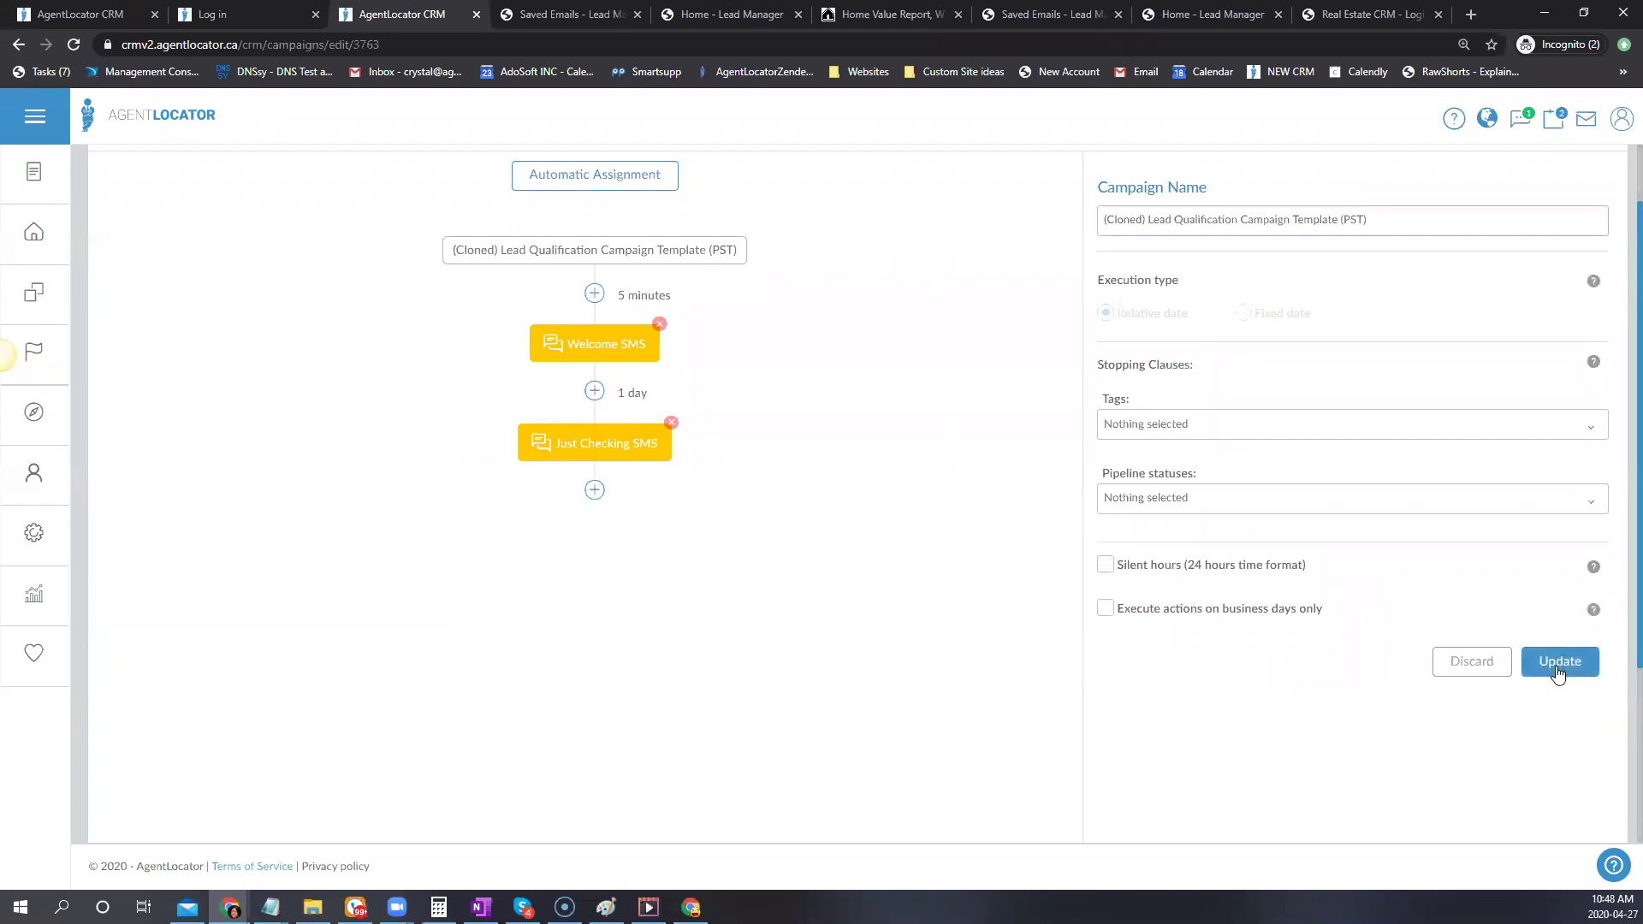
{"action": "left_click_drag", "start_coordinate": [1367, 220], "coordinate": [1342, 221]}
{"action": "key", "text": "BackSpace"}
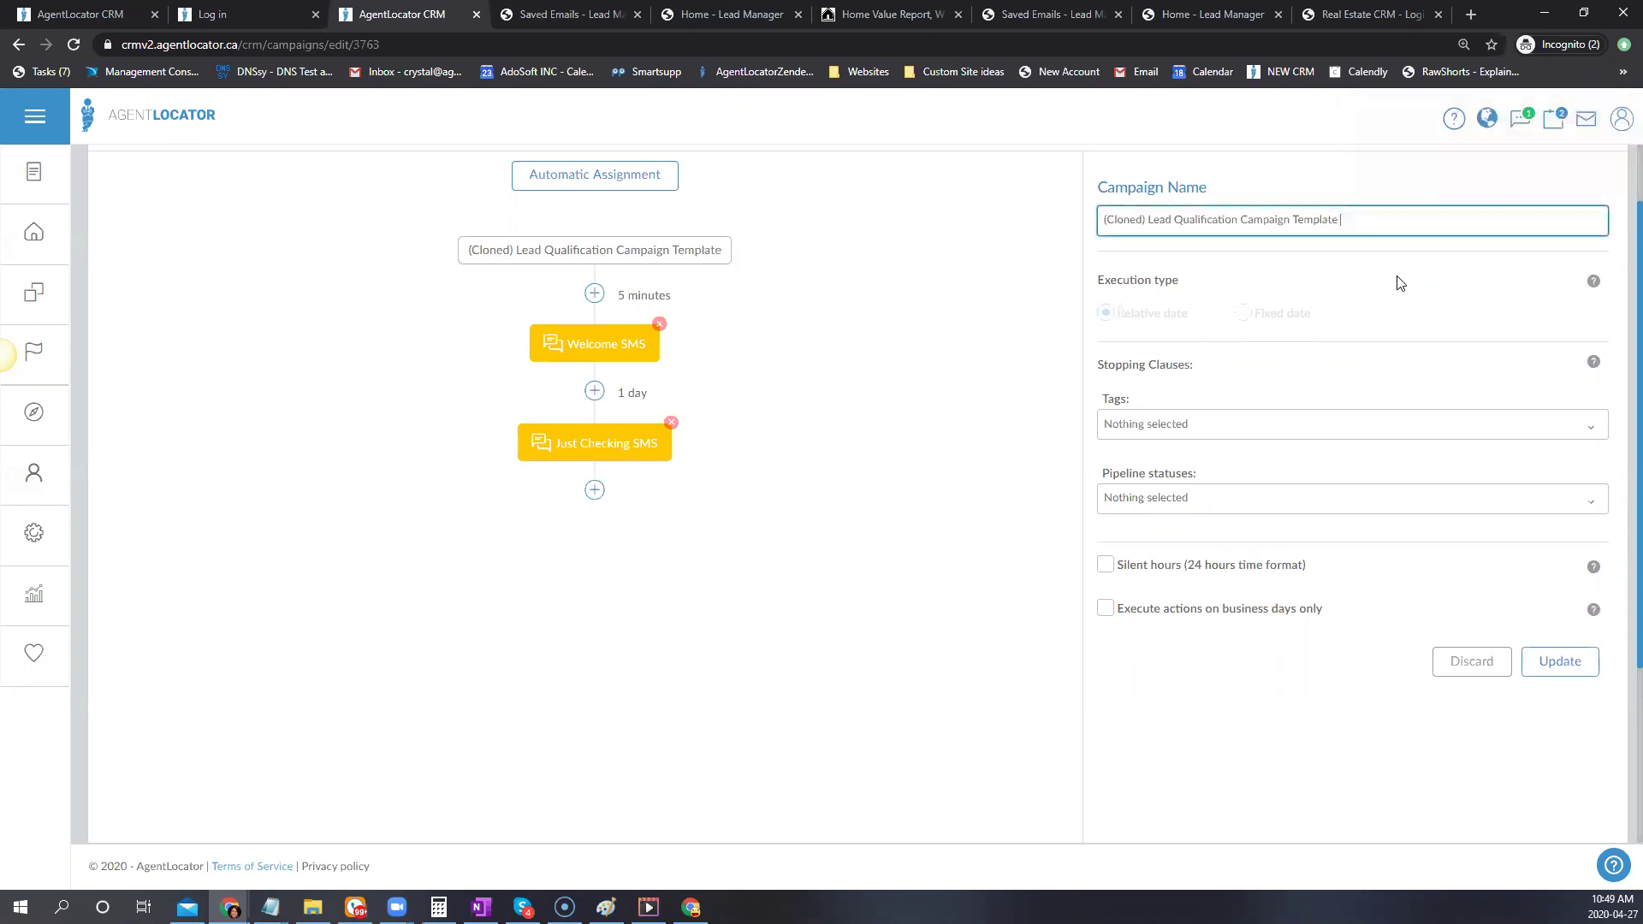
{"action": "left_click_drag", "start_coordinate": [1147, 220], "coordinate": [1002, 224]}
{"action": "key", "text": "BackSpace"}
{"action": "left_click", "coordinate": [1401, 216]}
{"action": "type", "text": "new"}
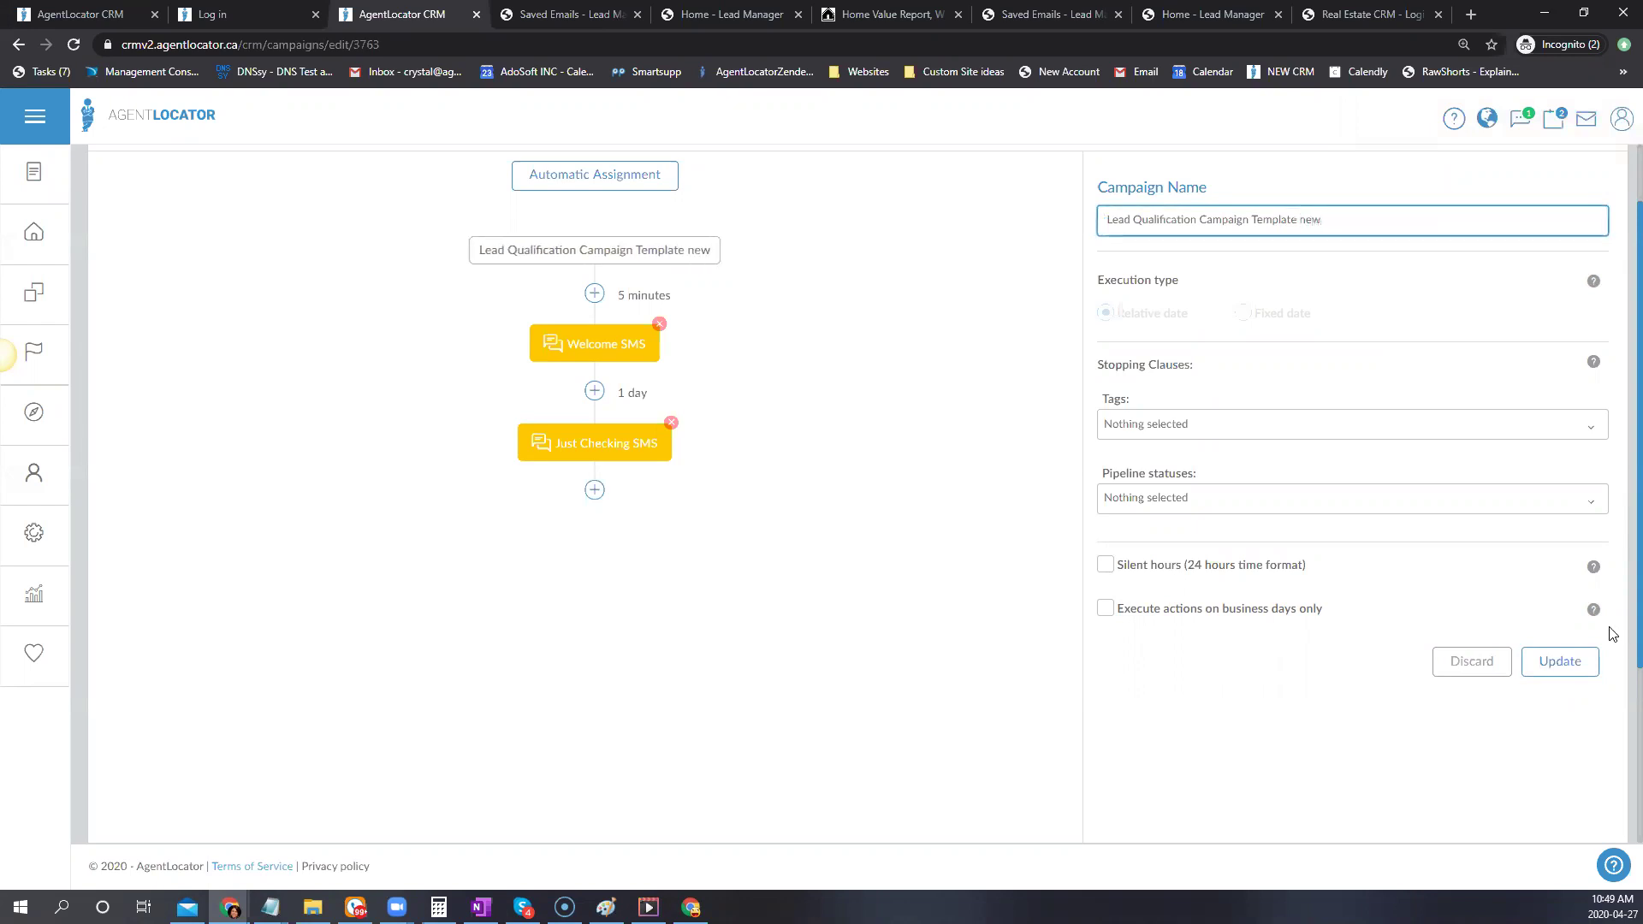
{"action": "left_click", "coordinate": [1560, 668]}
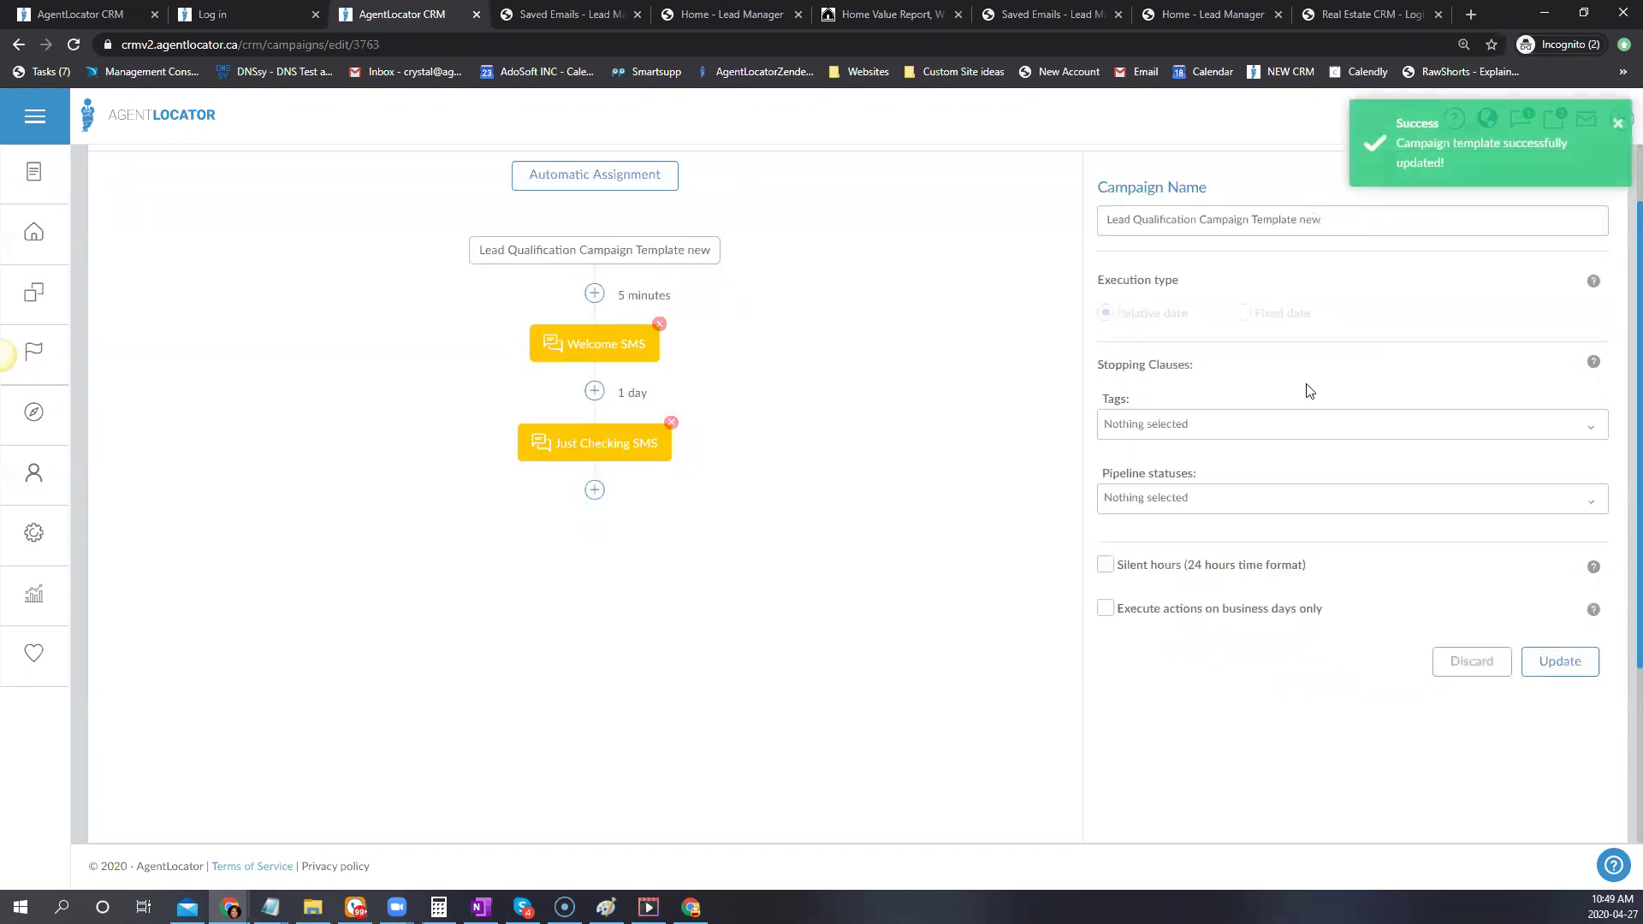
{"action": "left_click", "coordinate": [615, 355]}
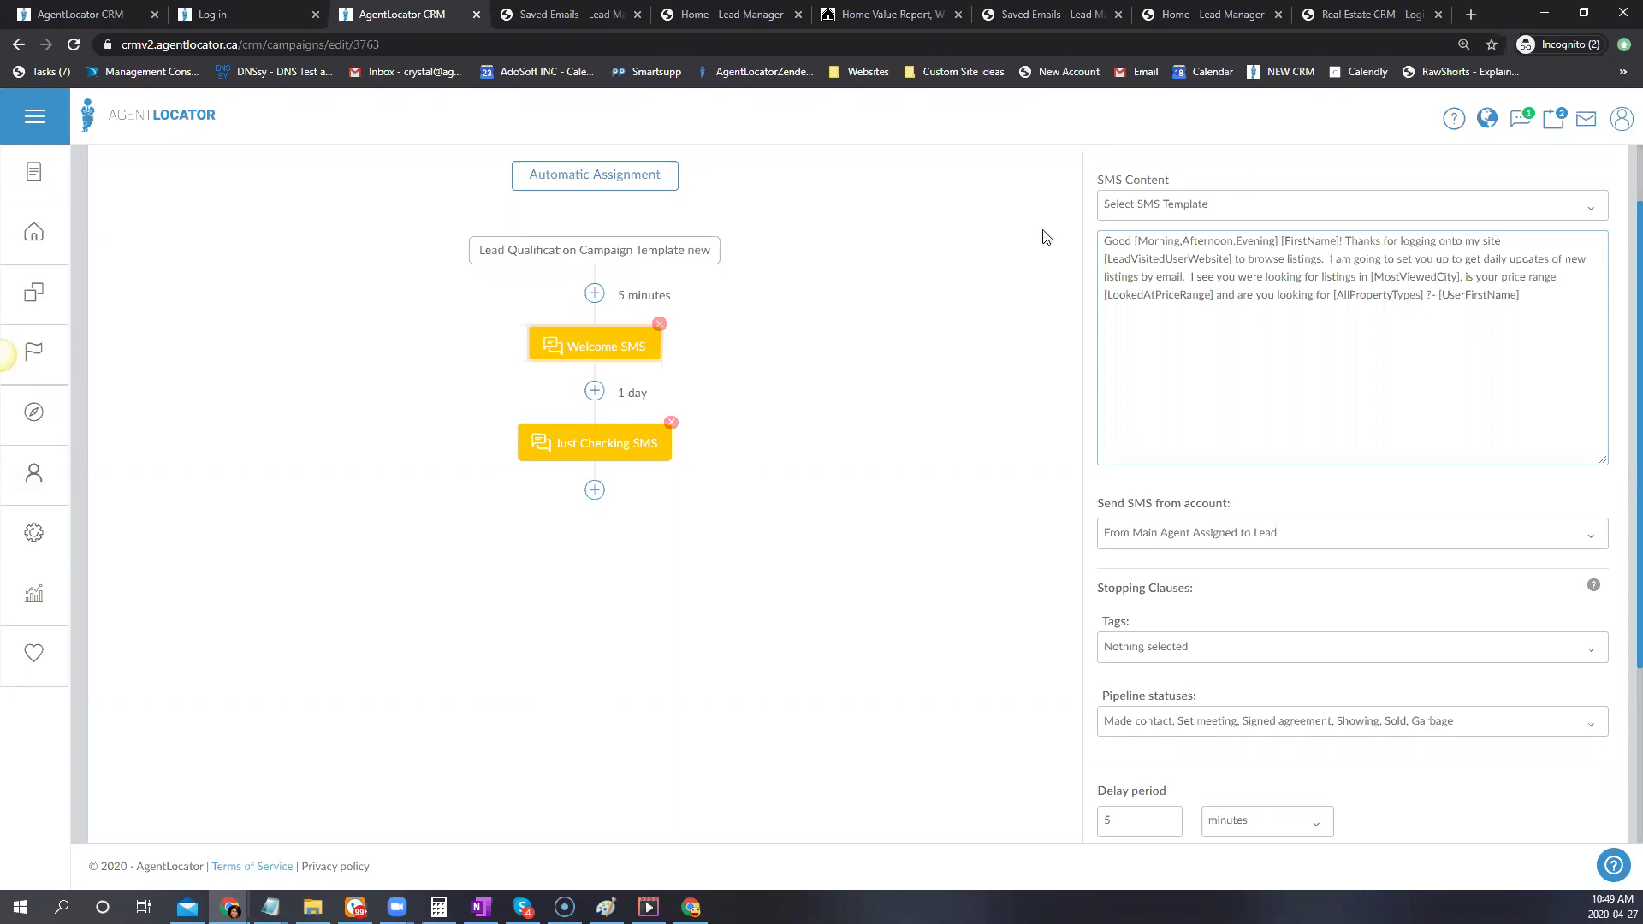
Keep Made contact, Set meeting, Signed agreement, Showing, Sold and Garbage as Welcome SMS stopping statuses and save it
{"action": "scroll", "coordinate": [1369, 513], "scroll_direction": "down", "scroll_amount": 2}
{"action": "scroll", "coordinate": [1412, 428], "scroll_direction": "up", "scroll_amount": 3}
{"action": "scroll", "coordinate": [1455, 368], "scroll_direction": "up", "scroll_amount": 1}
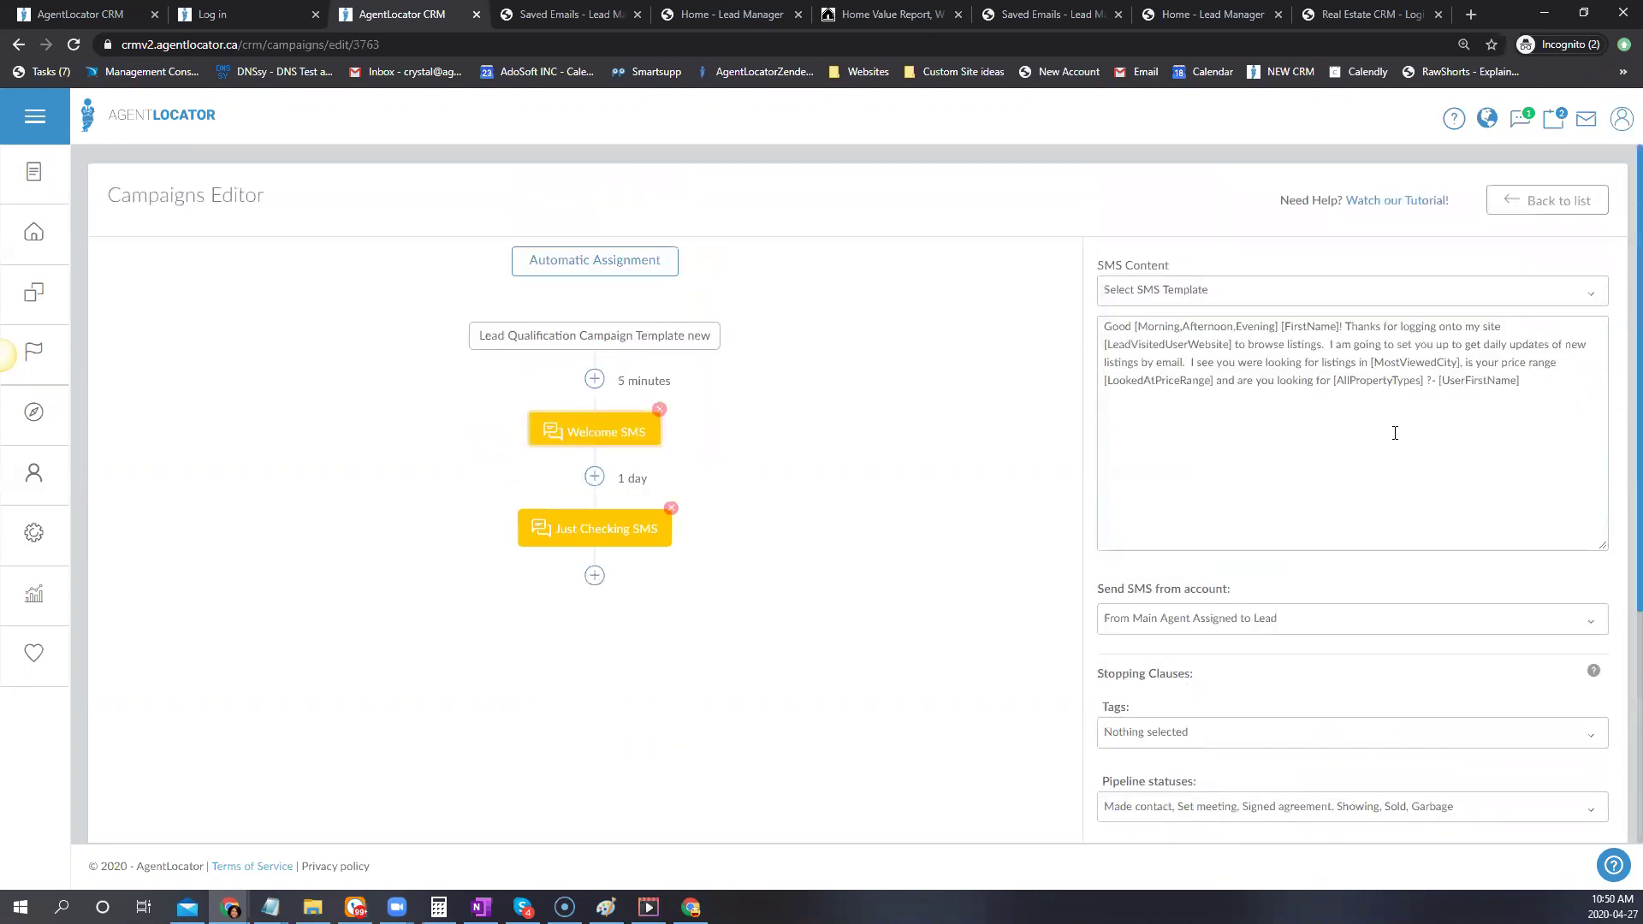
{"action": "scroll", "coordinate": [1369, 374], "scroll_direction": "down", "scroll_amount": 3}
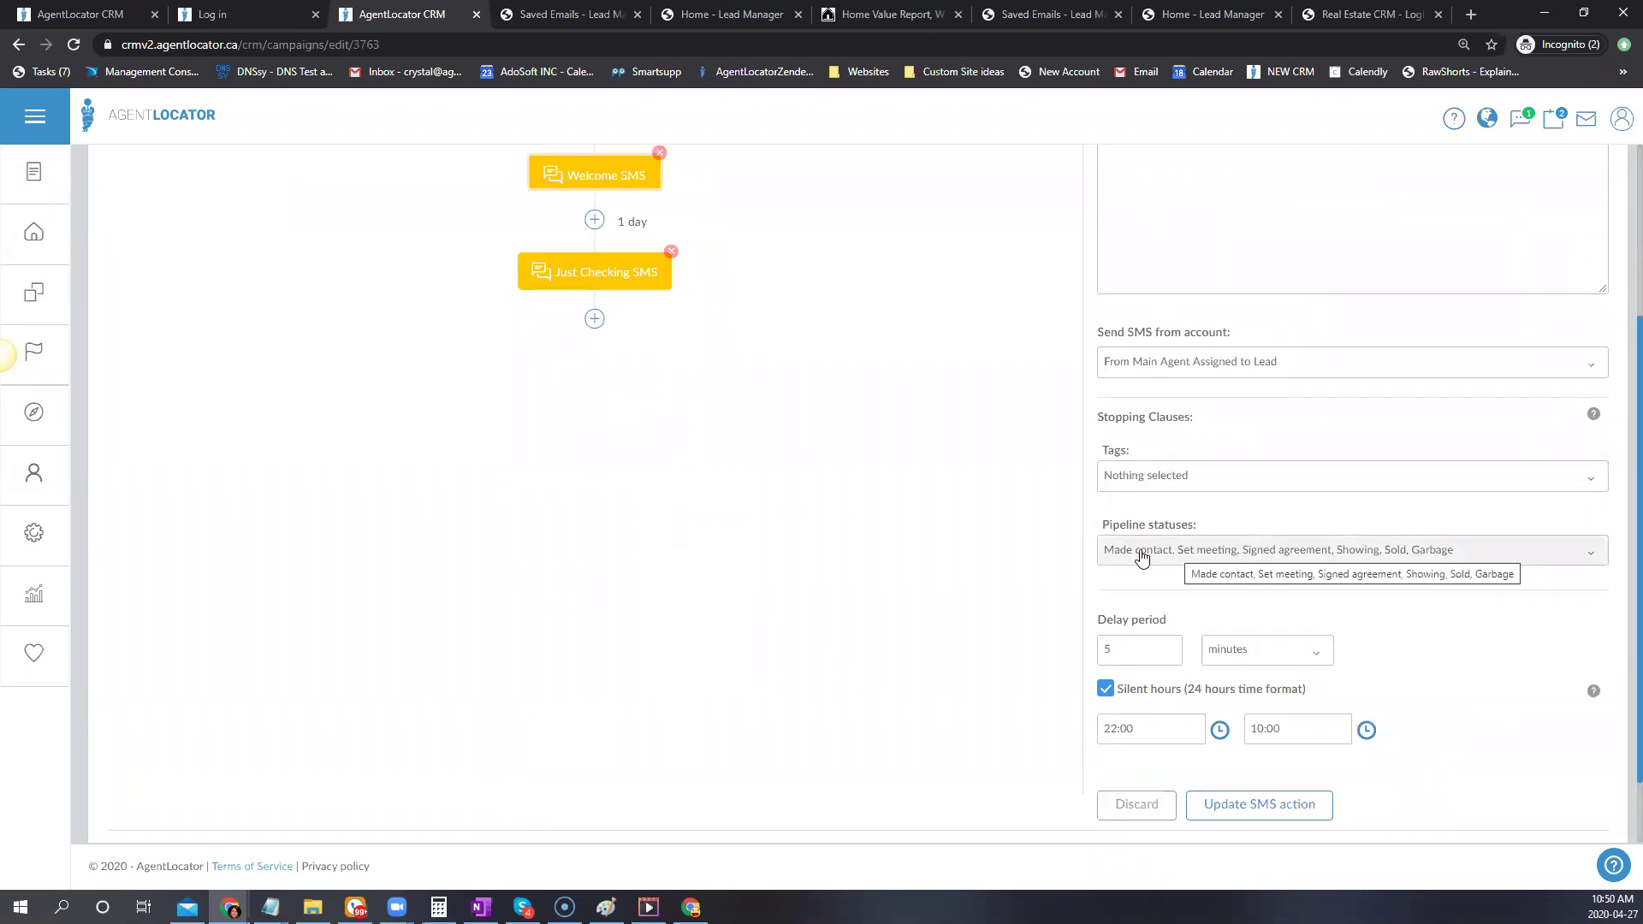
{"action": "left_click", "coordinate": [1146, 552]}
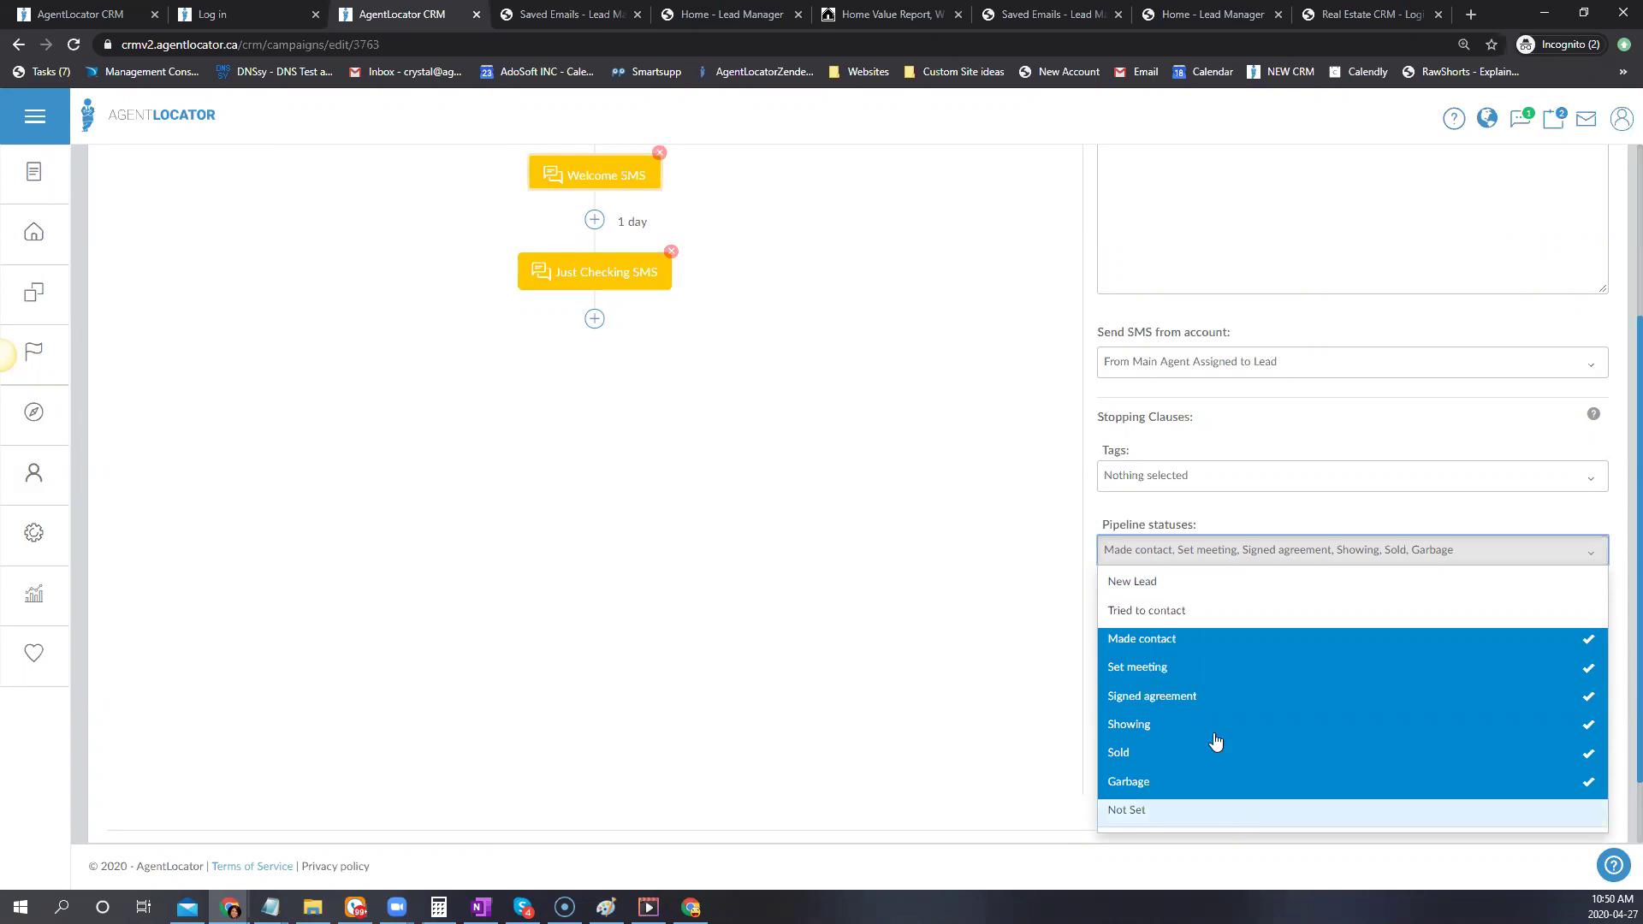
{"action": "scroll", "coordinate": [981, 653], "scroll_direction": "down", "scroll_amount": 1}
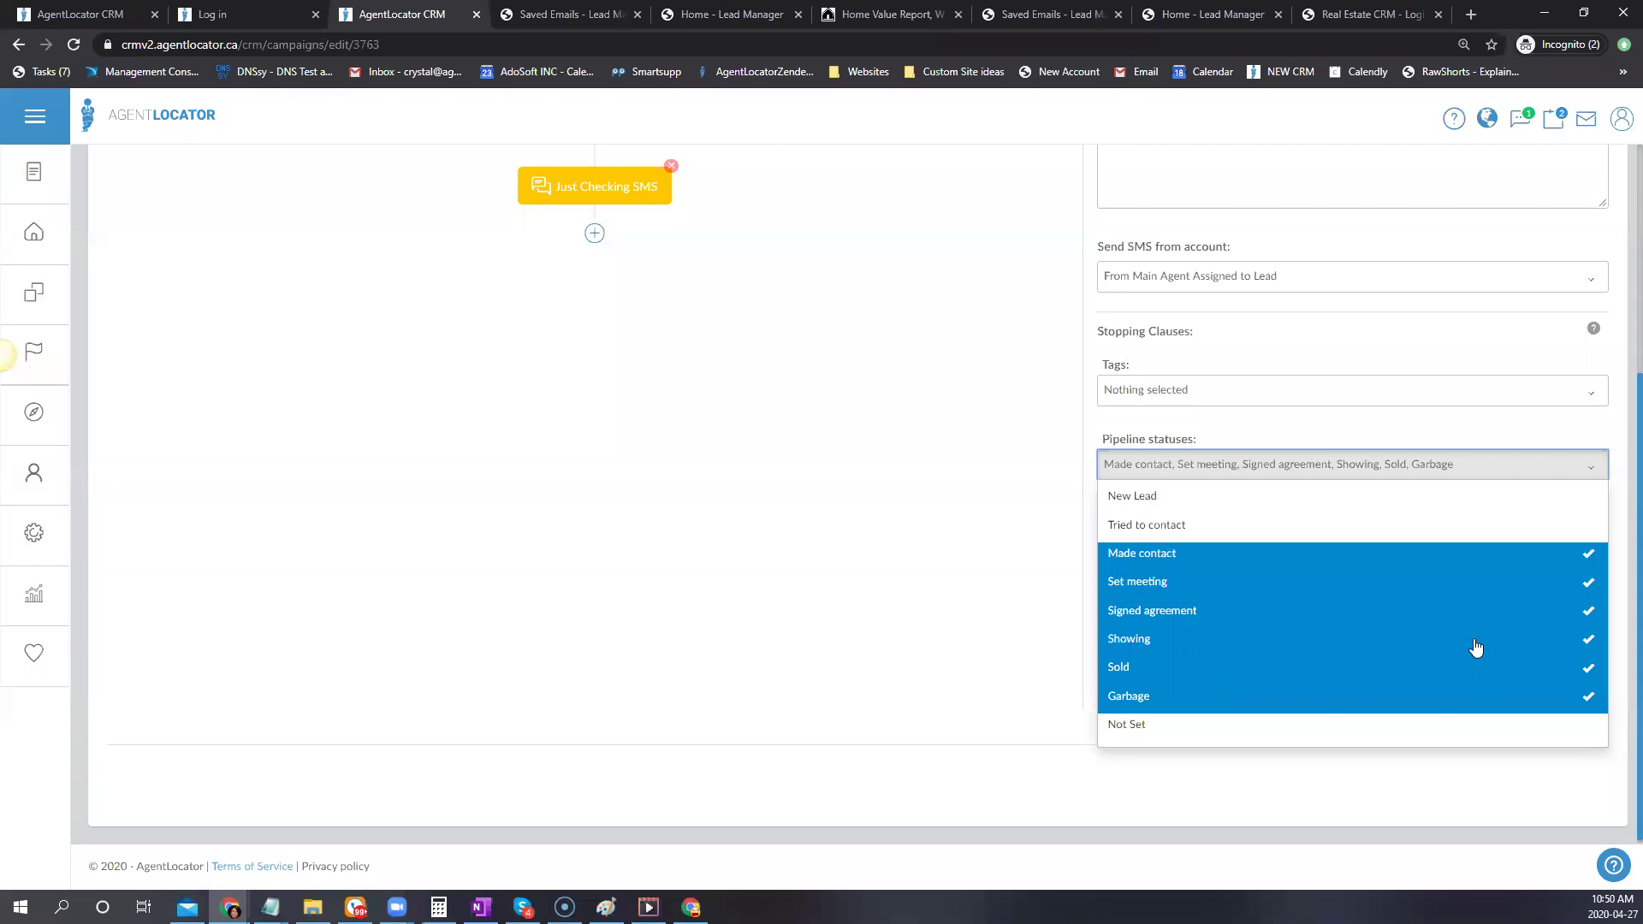
{"action": "left_click", "coordinate": [887, 519]}
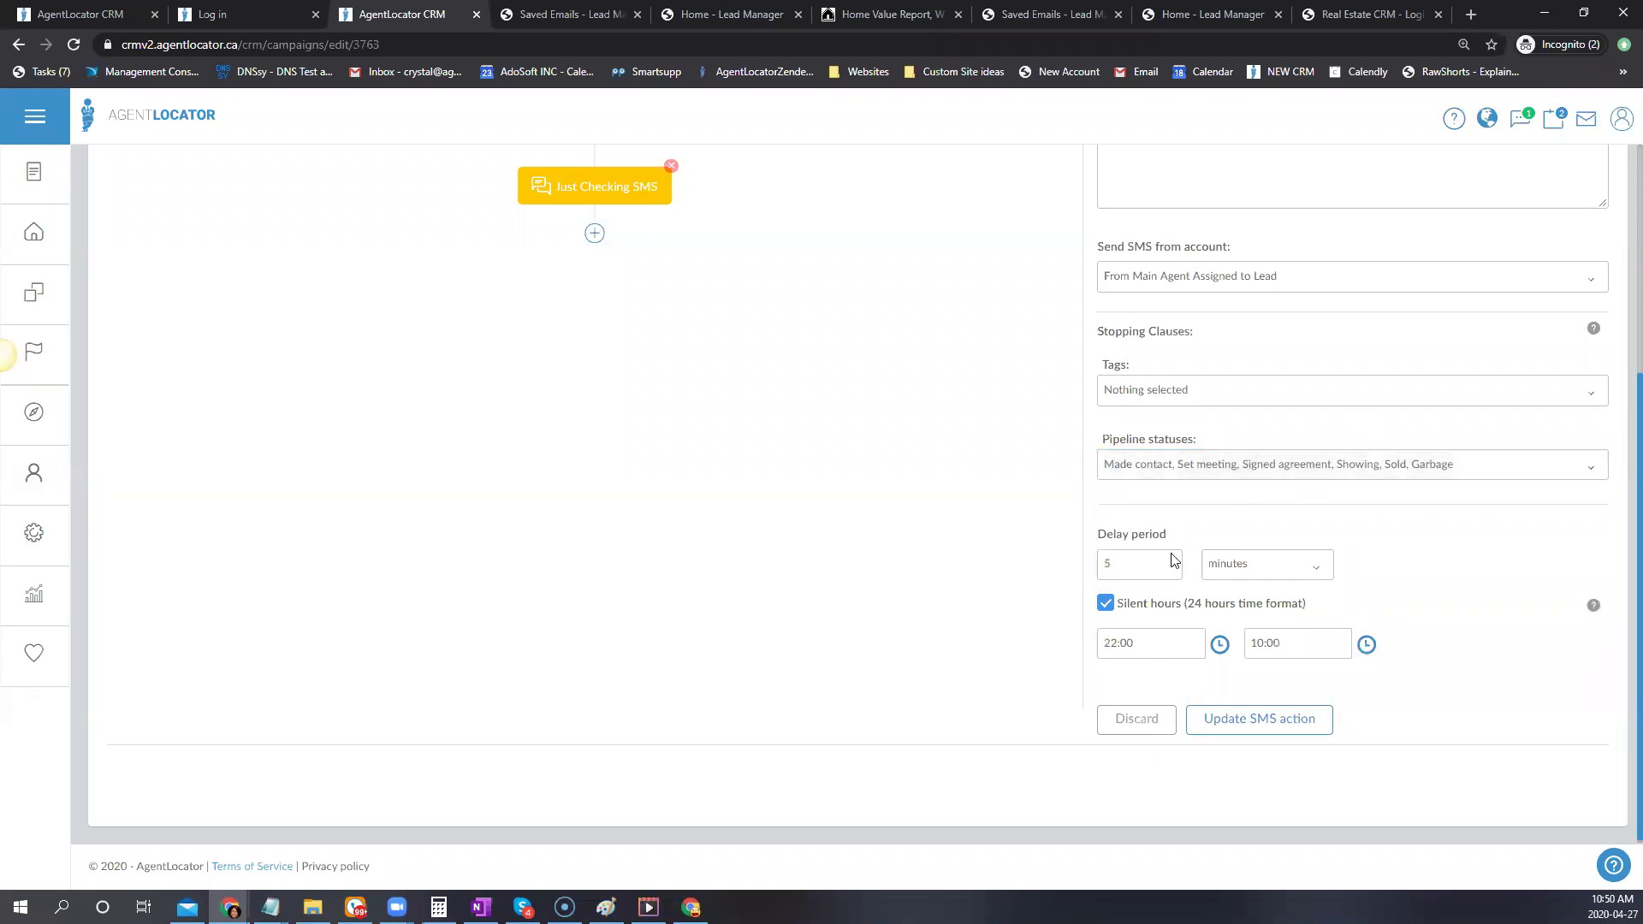
{"action": "left_click", "coordinate": [1273, 722]}
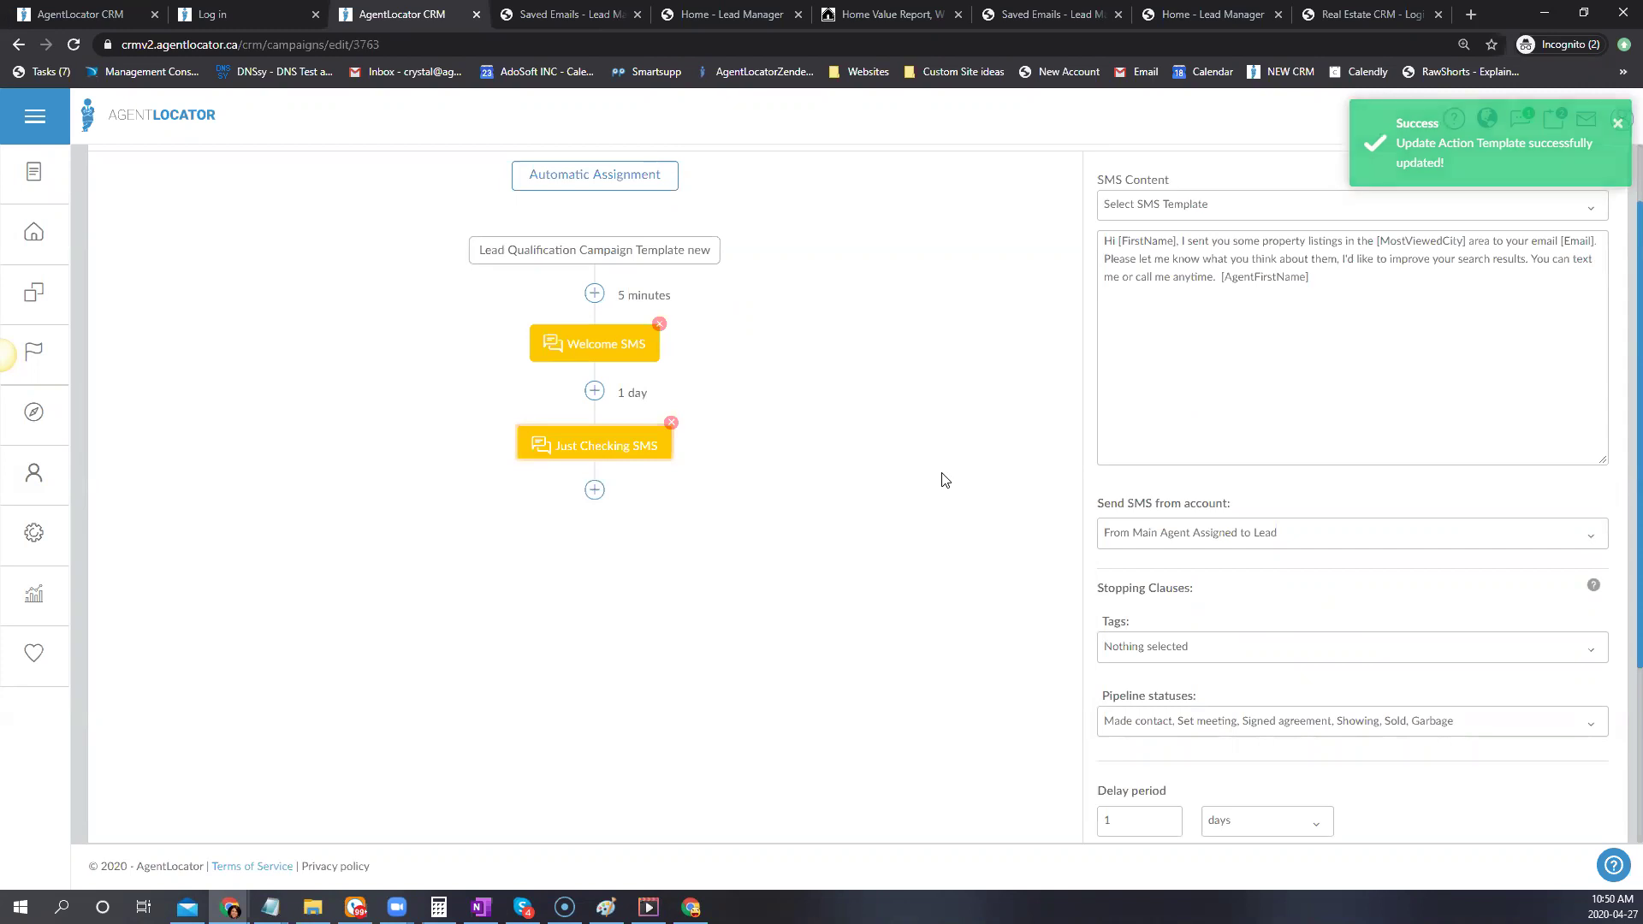
Review the Just Checking SMS message, highlighting its [Email] placeholder
{"action": "scroll", "coordinate": [1368, 319], "scroll_direction": "up", "scroll_amount": 1}
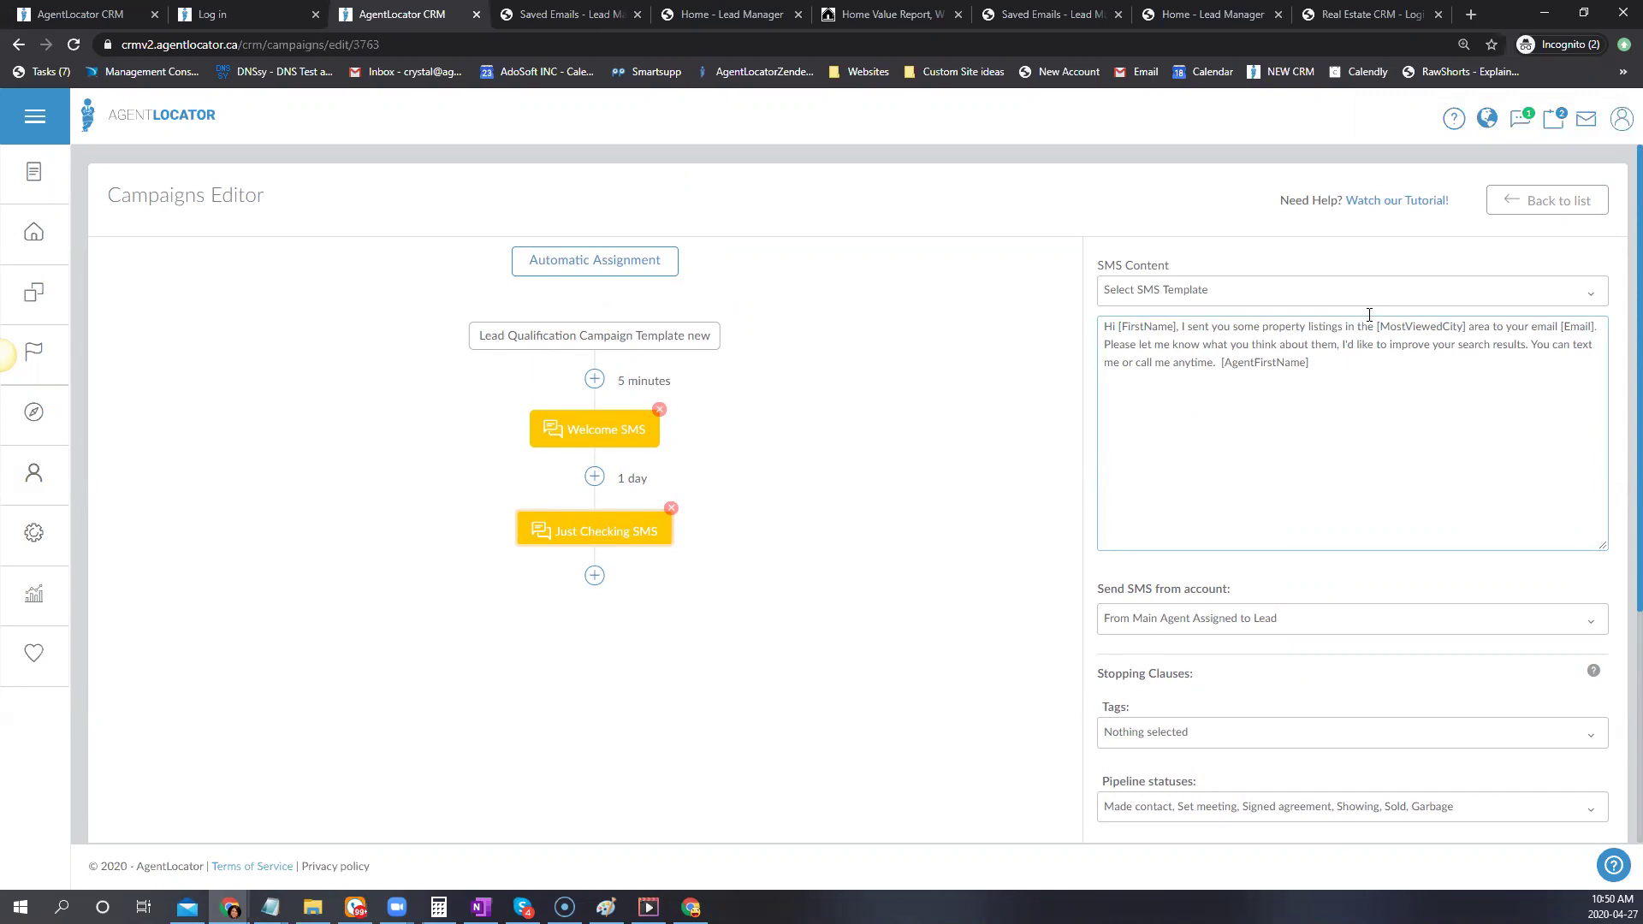
{"action": "left_click_drag", "start_coordinate": [1559, 326], "coordinate": [1596, 326]}
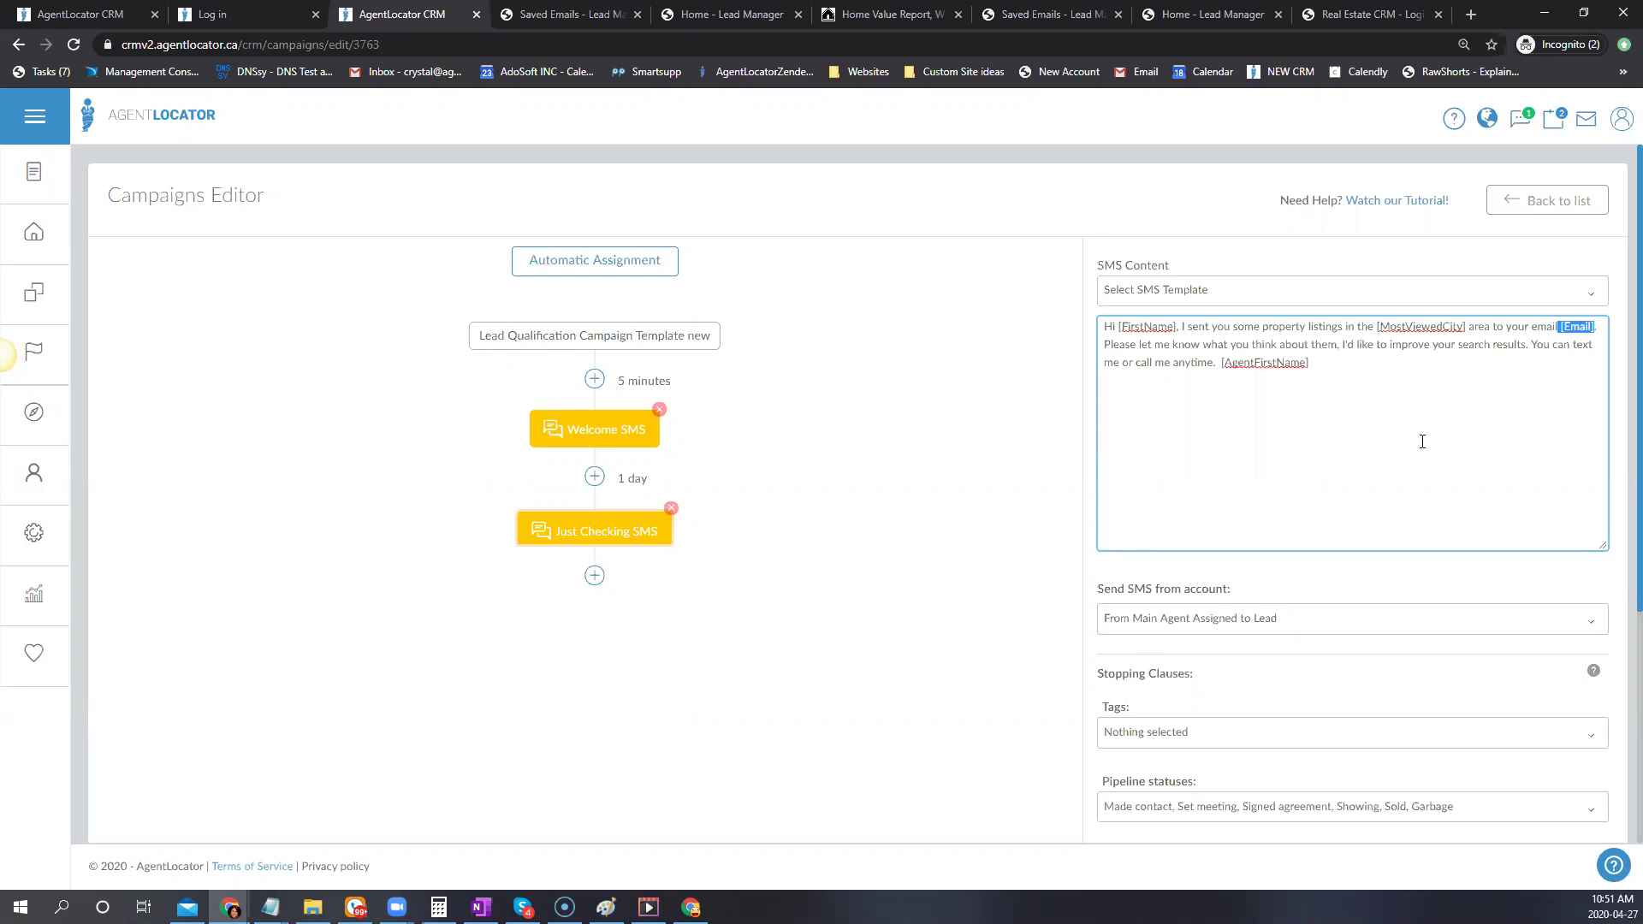
{"action": "scroll", "coordinate": [1376, 460], "scroll_direction": "down", "scroll_amount": 2}
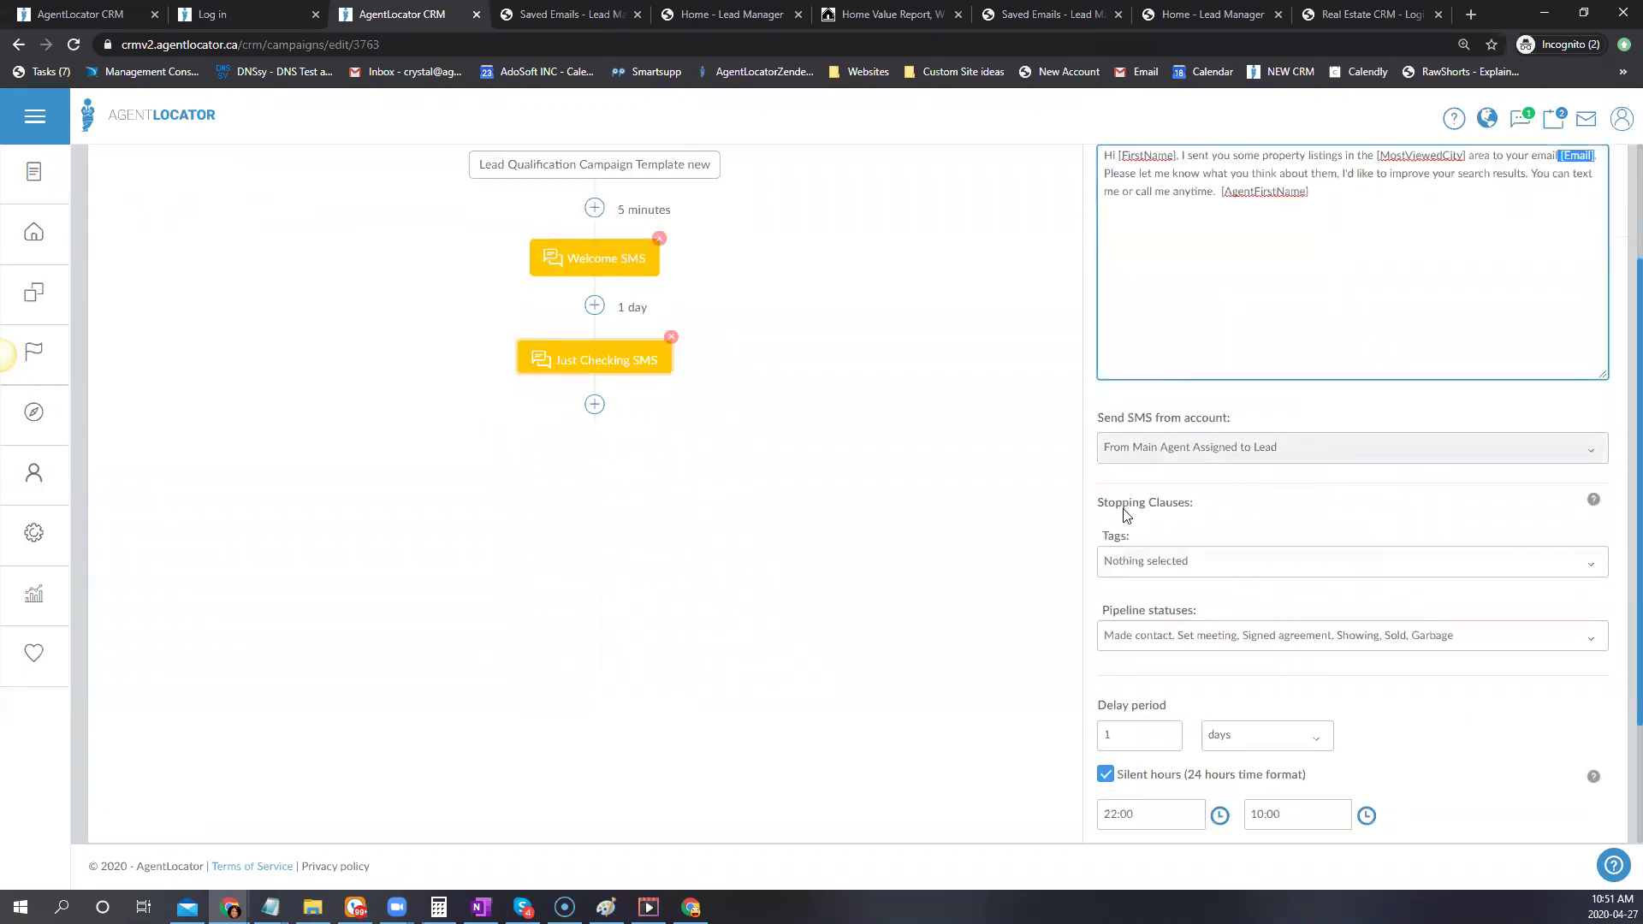
Drop Made contact, Set meeting, Signed agreement and Showing, leaving Sold and Garbage as stopping statuses, and save
{"action": "left_click", "coordinate": [1173, 635]}
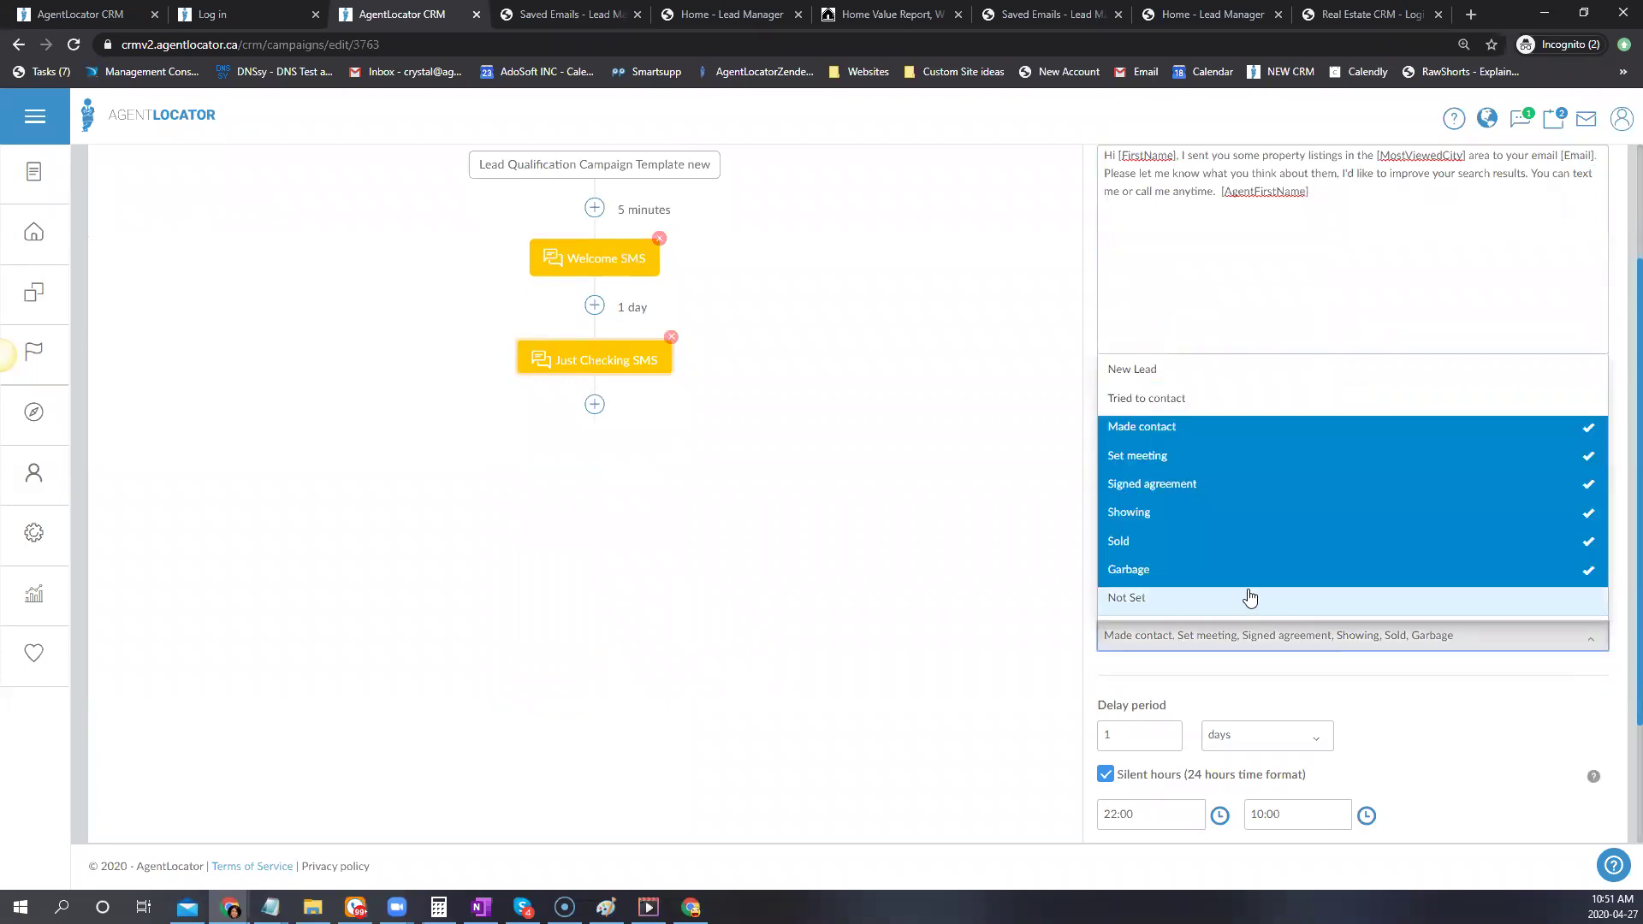
{"action": "left_click", "coordinate": [1167, 426]}
{"action": "left_click", "coordinate": [1151, 455]}
{"action": "left_click", "coordinate": [1147, 489]}
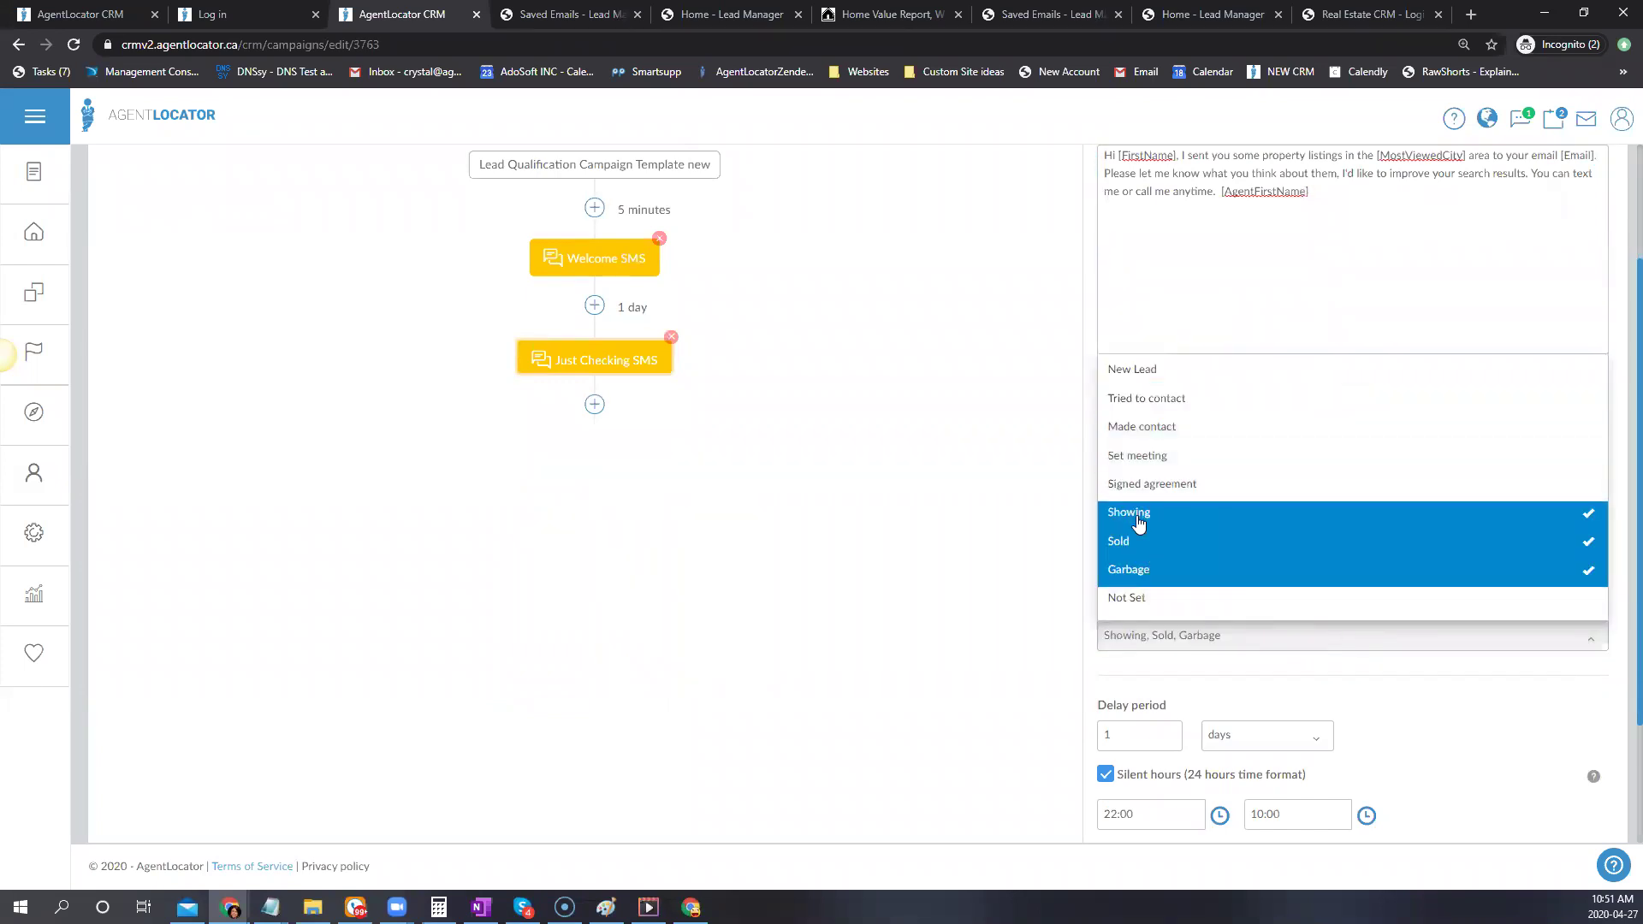
{"action": "left_click", "coordinate": [1139, 517]}
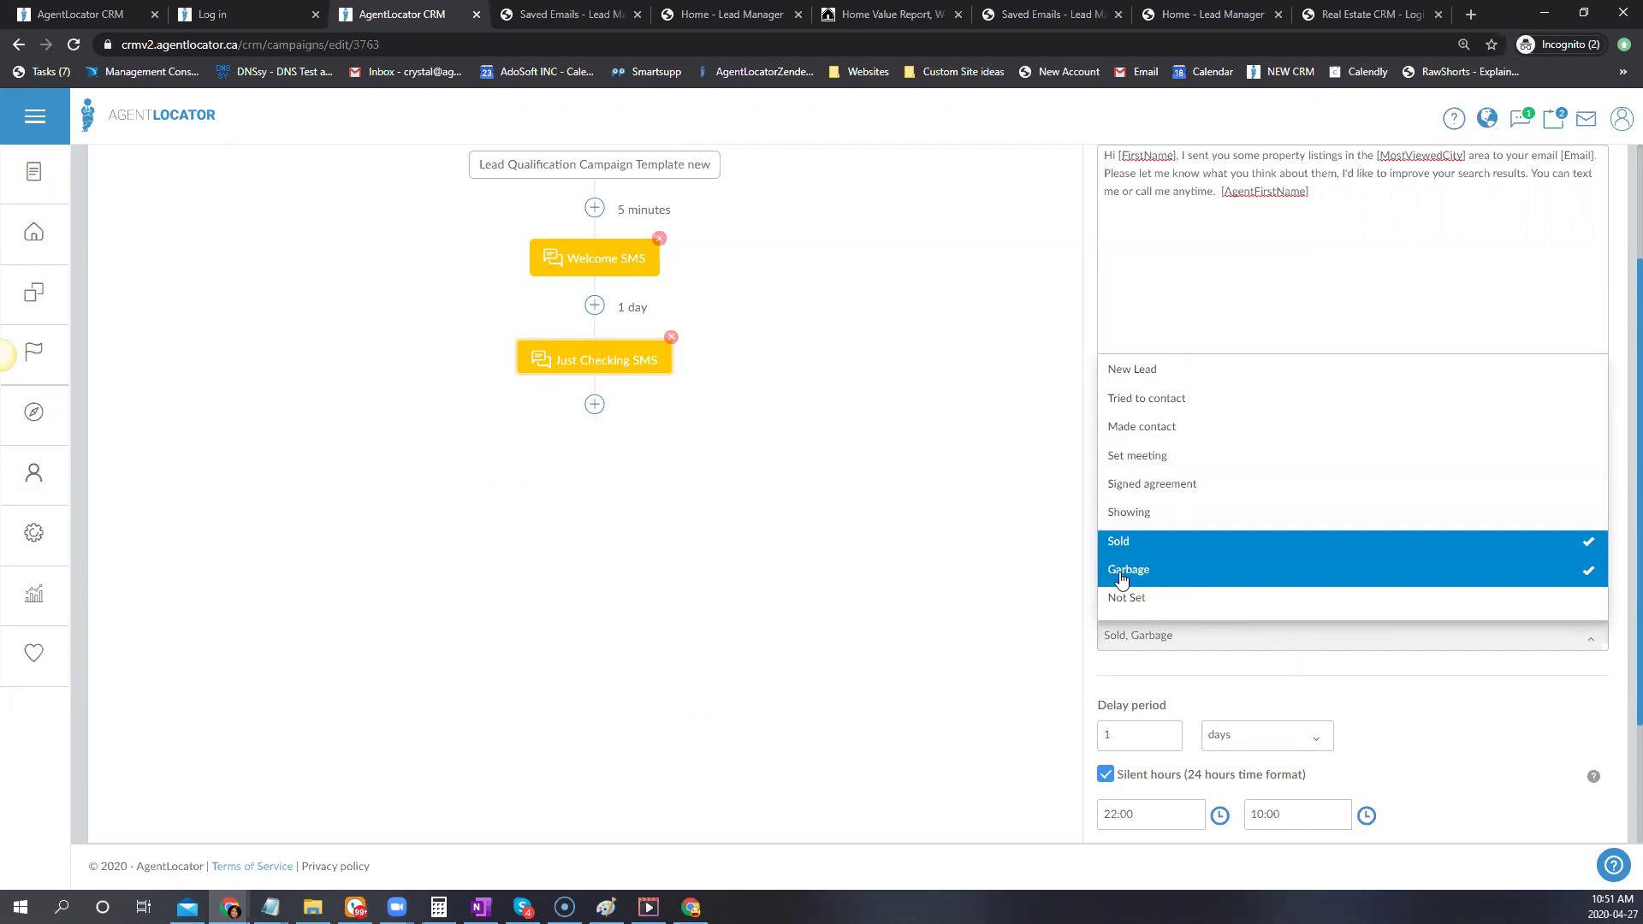
{"action": "left_click", "coordinate": [979, 482]}
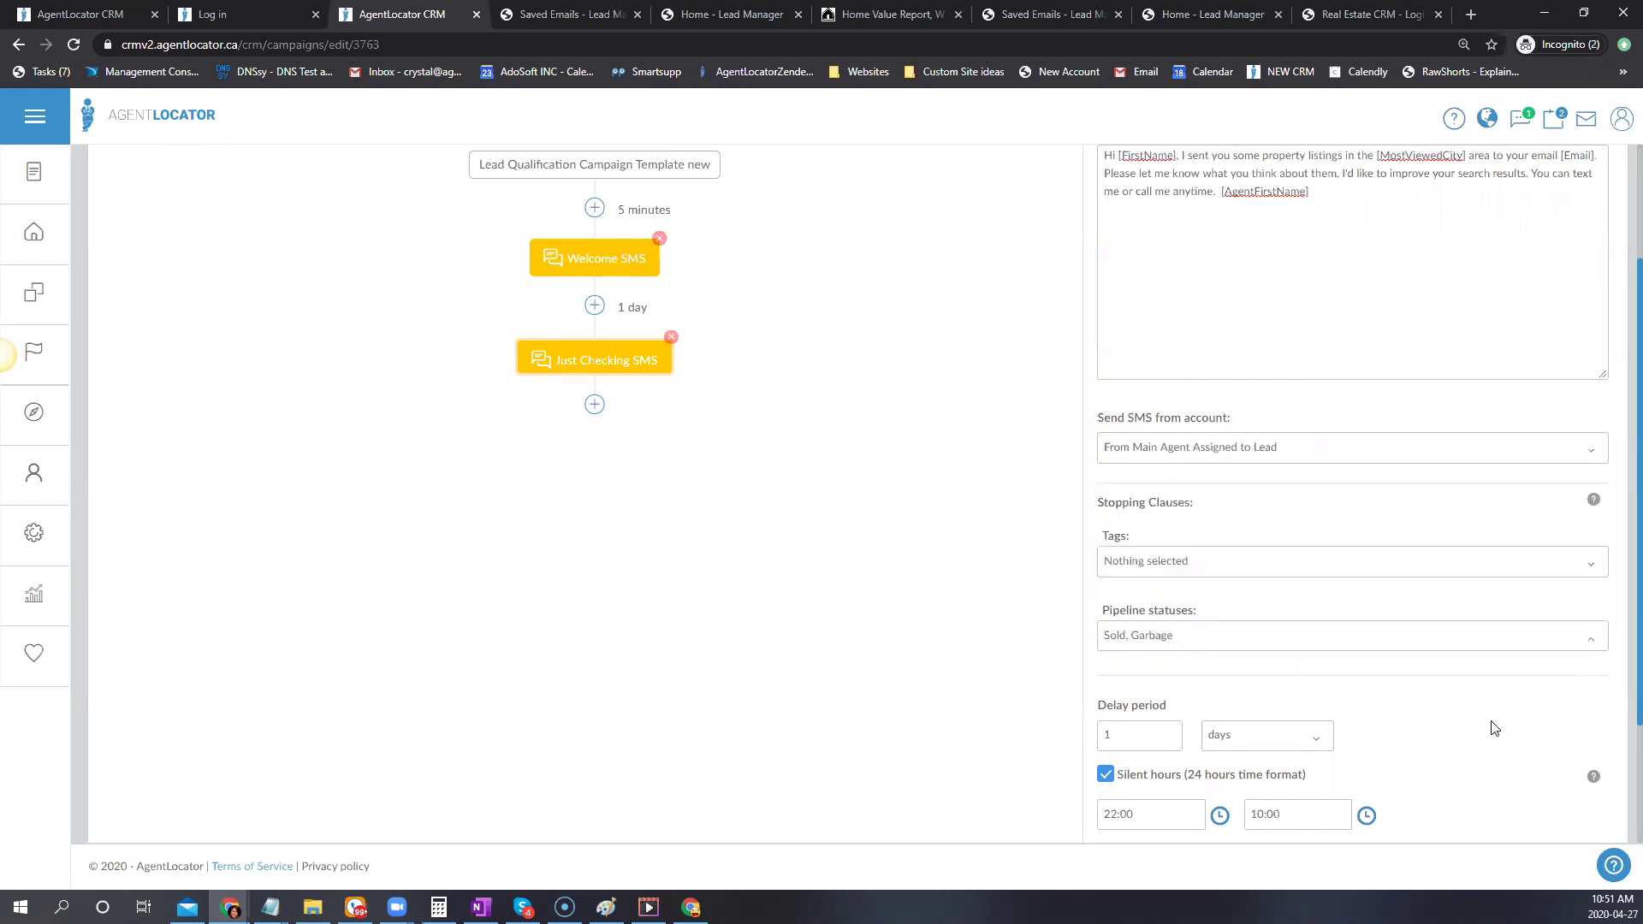
{"action": "scroll", "coordinate": [1489, 727], "scroll_direction": "down", "scroll_amount": 1}
{"action": "left_click", "coordinate": [1239, 808]}
{"action": "scroll", "coordinate": [944, 604], "scroll_direction": "up", "scroll_amount": 3}
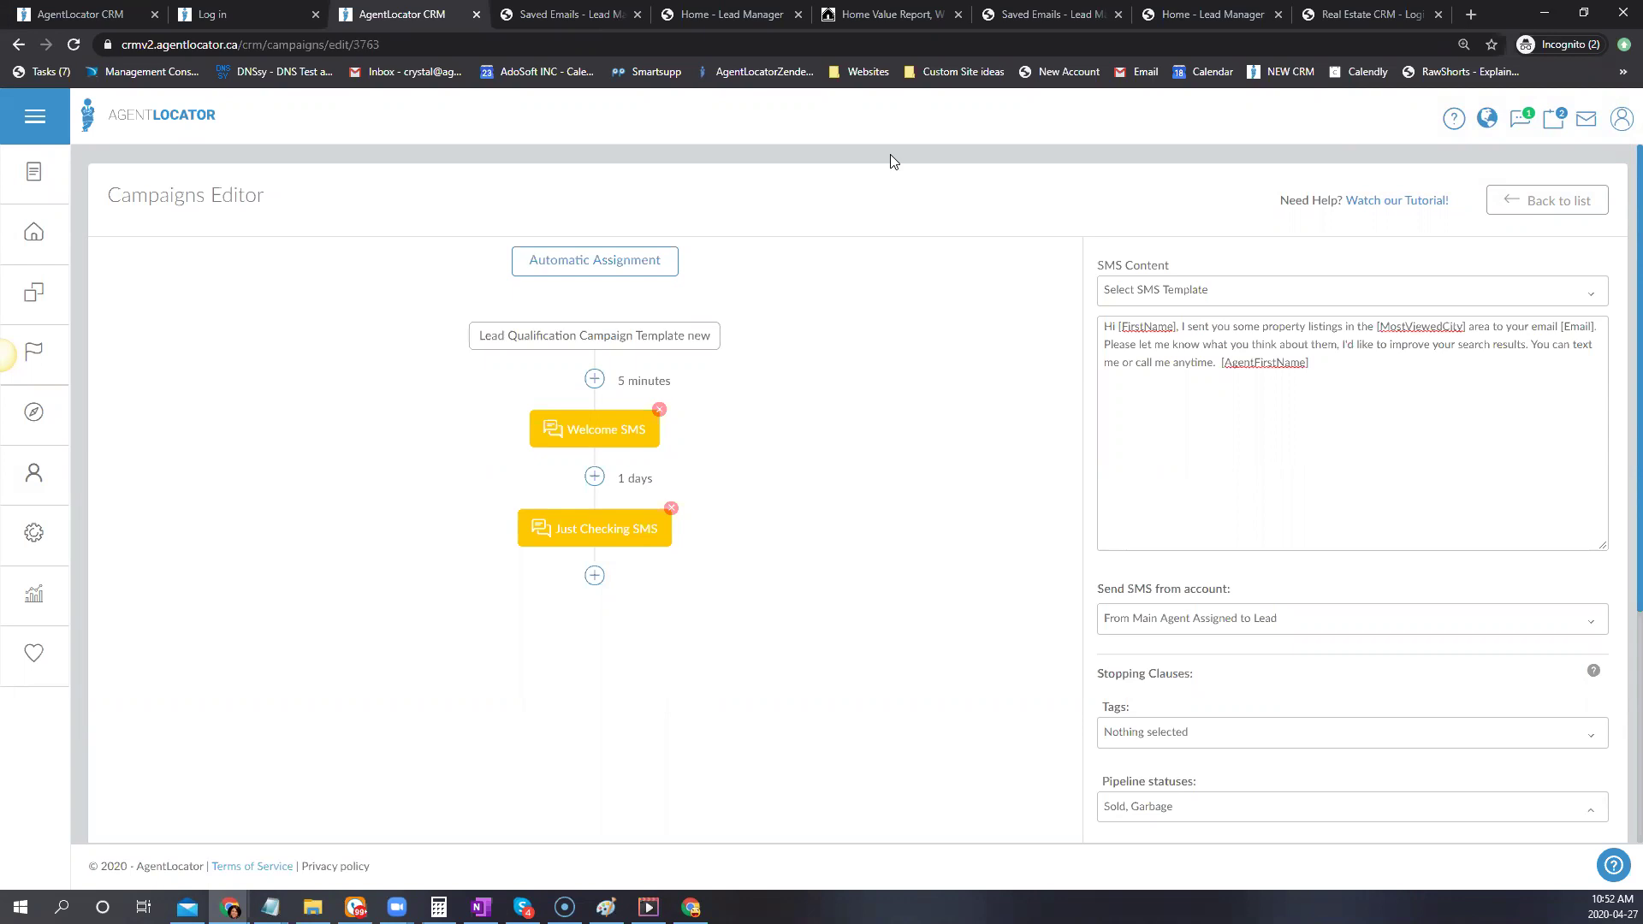
{"action": "left_click", "coordinate": [613, 266]}
{"action": "left_click", "coordinate": [1182, 360]}
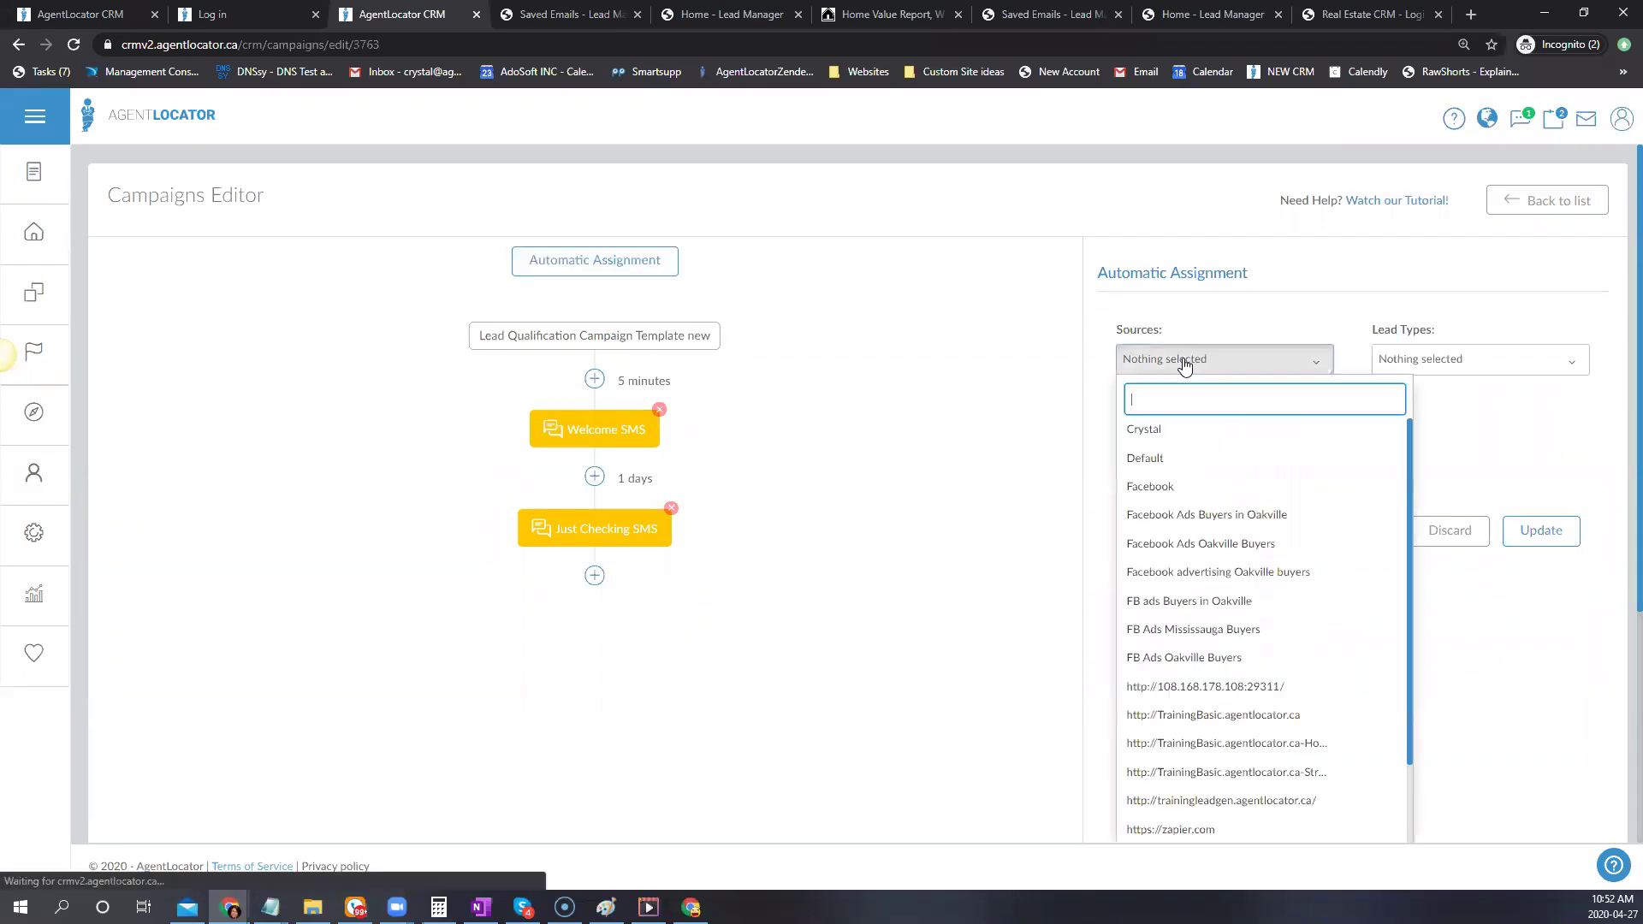
{"action": "scroll", "coordinate": [1190, 548], "scroll_direction": "down", "scroll_amount": 2}
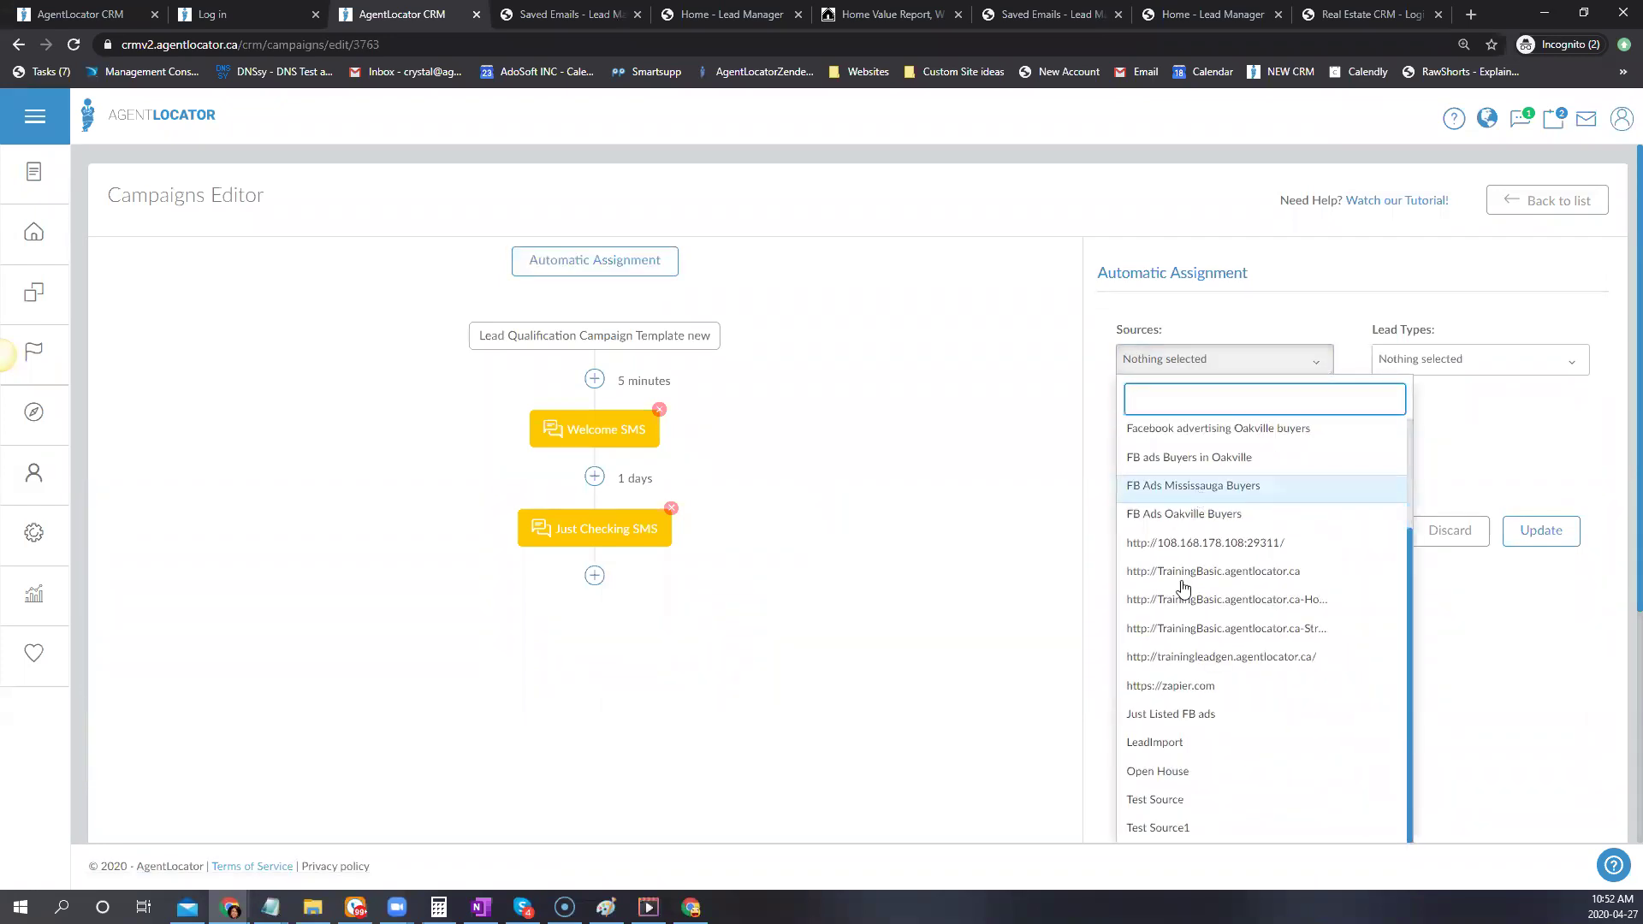
{"action": "left_click", "coordinate": [1197, 665]}
{"action": "left_click", "coordinate": [1293, 318]}
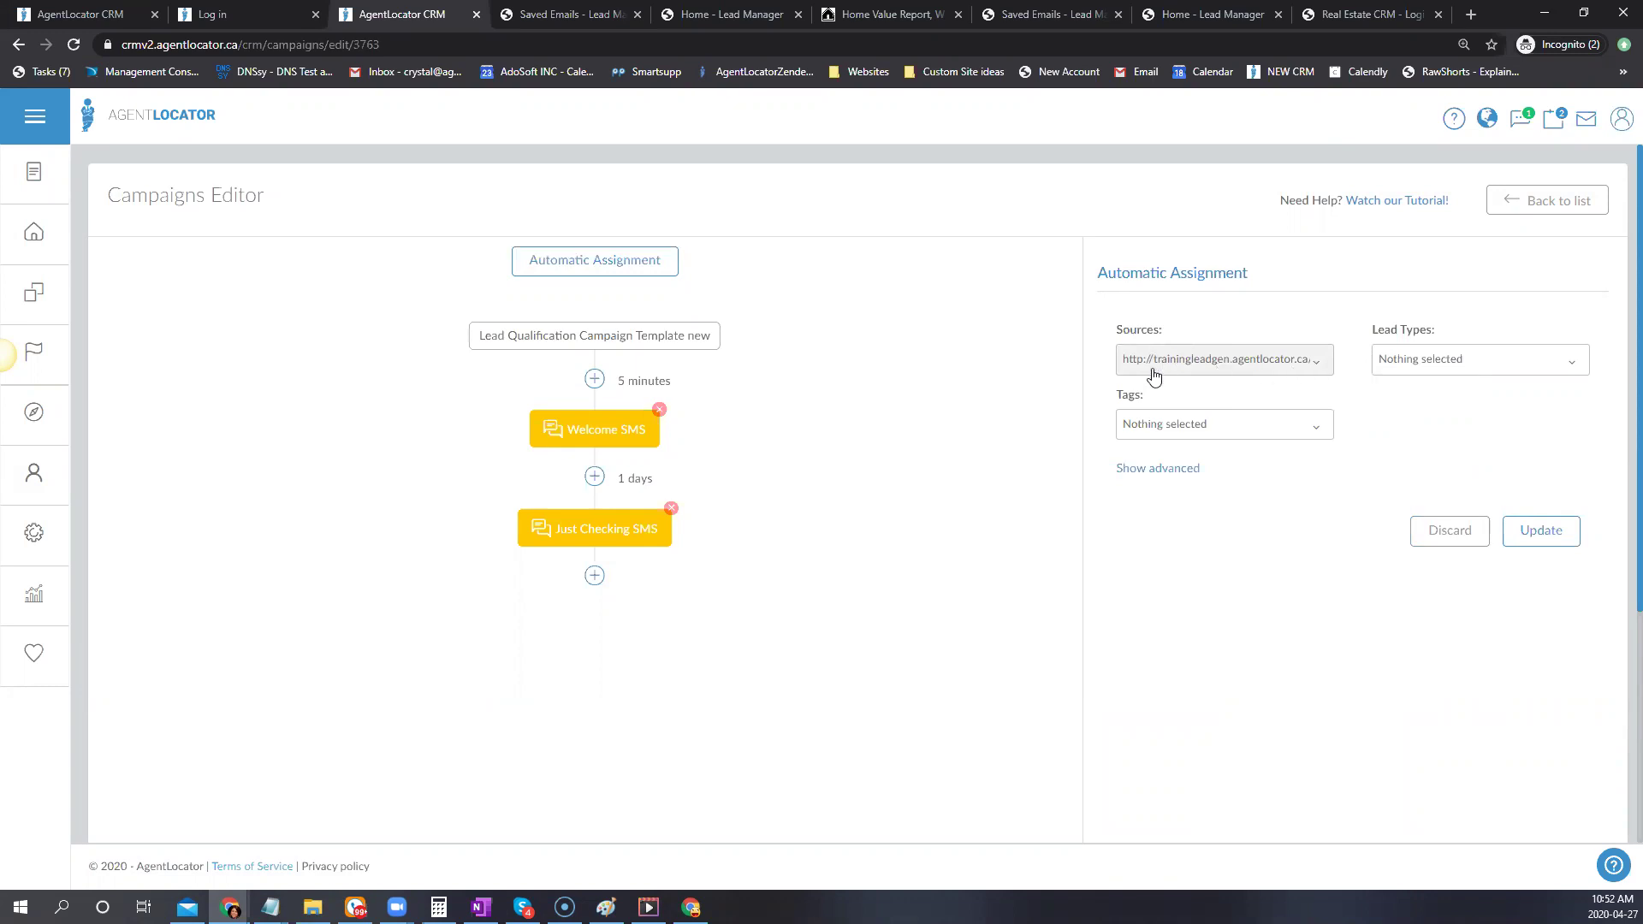
{"action": "left_click", "coordinate": [1563, 534]}
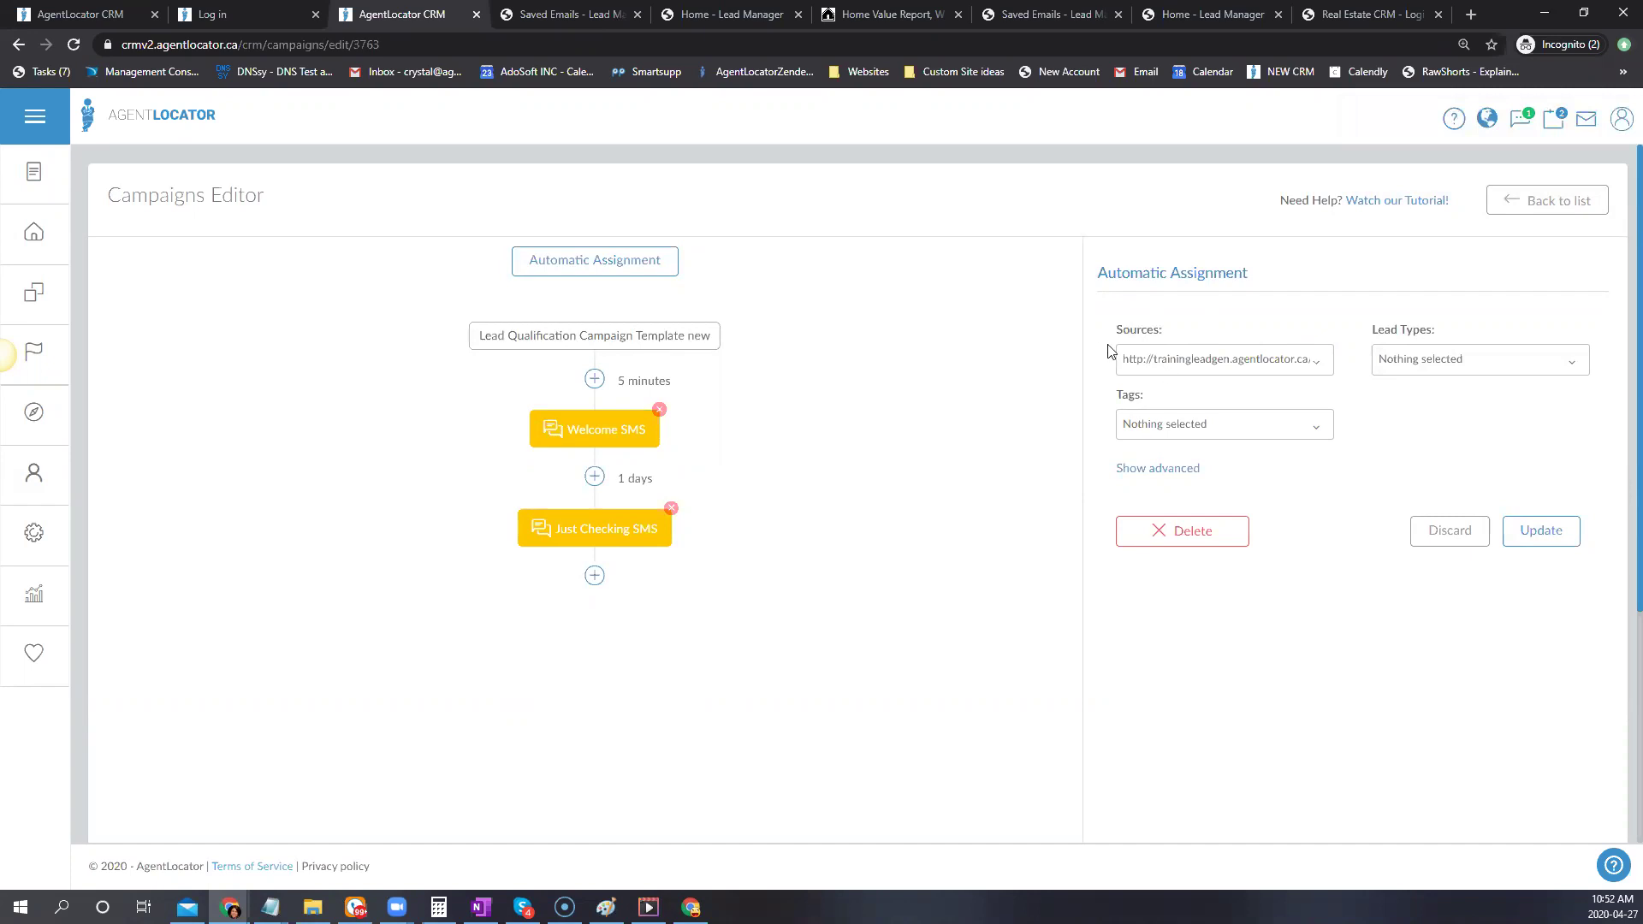
Go to User Preferences and scroll down to the Lead Welcome Campaign setting
{"action": "left_click", "coordinate": [1622, 121]}
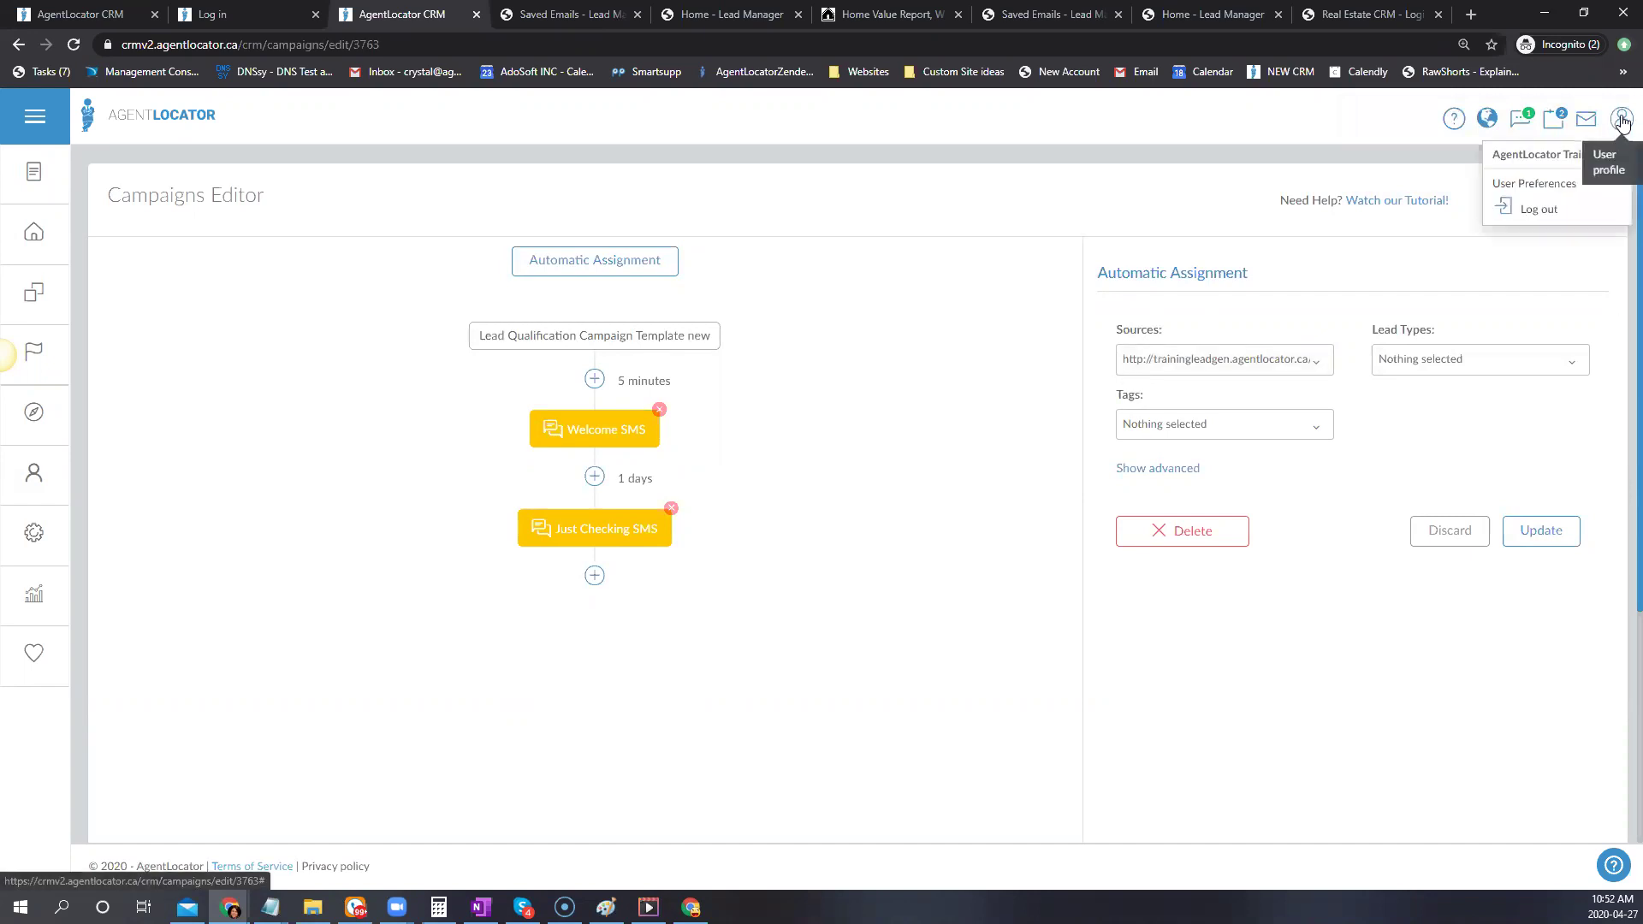
{"action": "left_click", "coordinate": [1508, 185]}
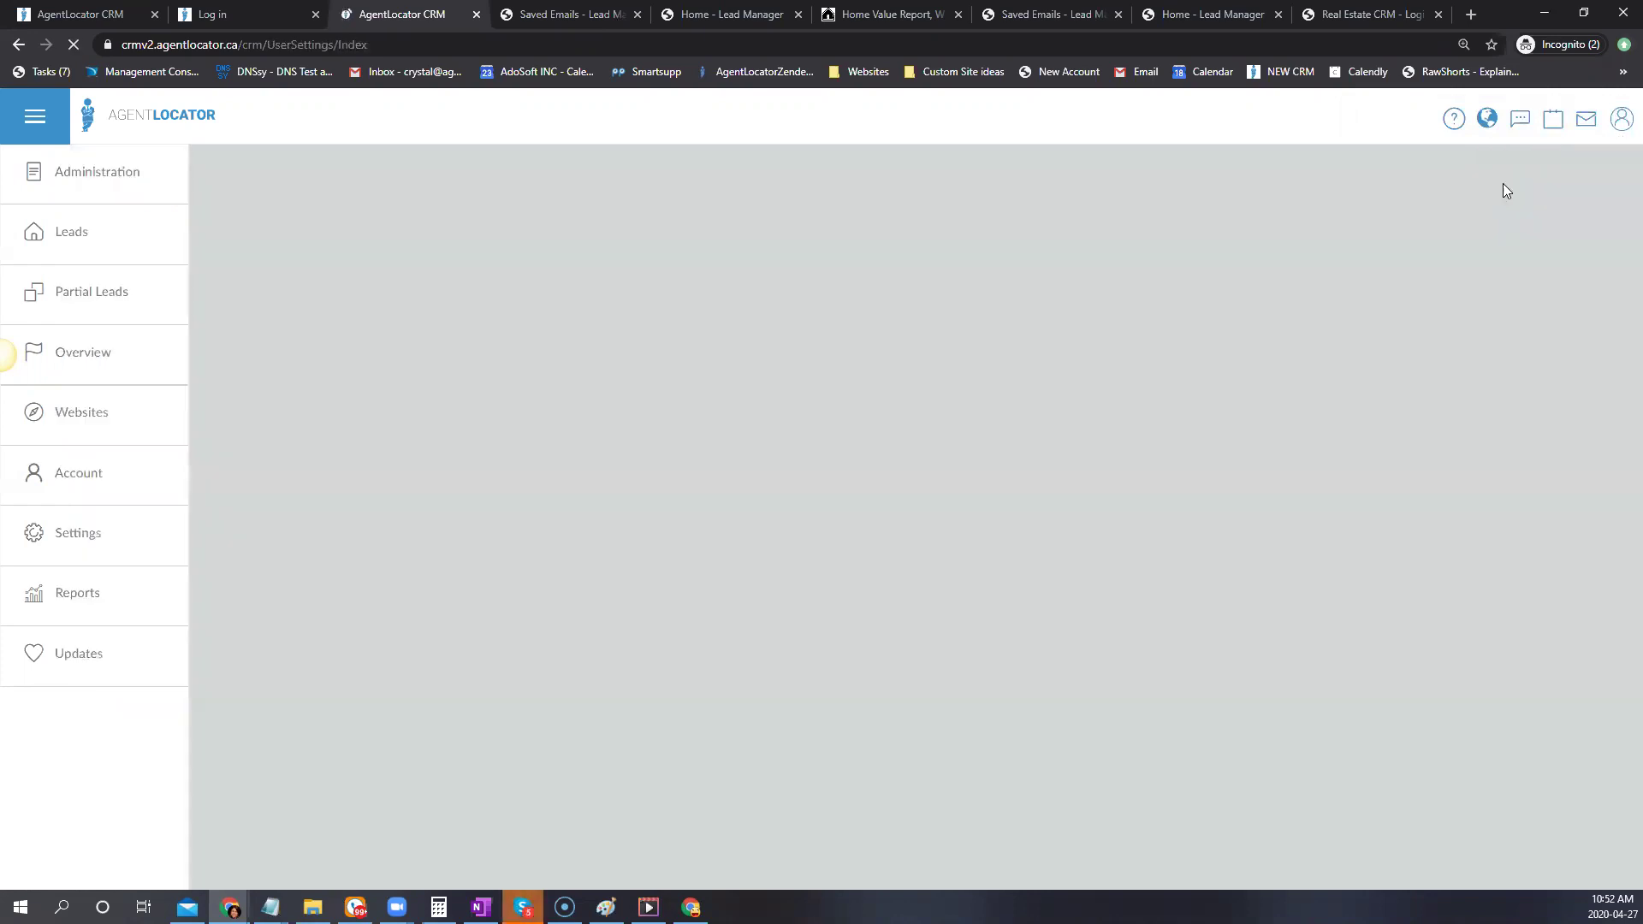
{"action": "scroll", "coordinate": [377, 459], "scroll_direction": "down", "scroll_amount": 5}
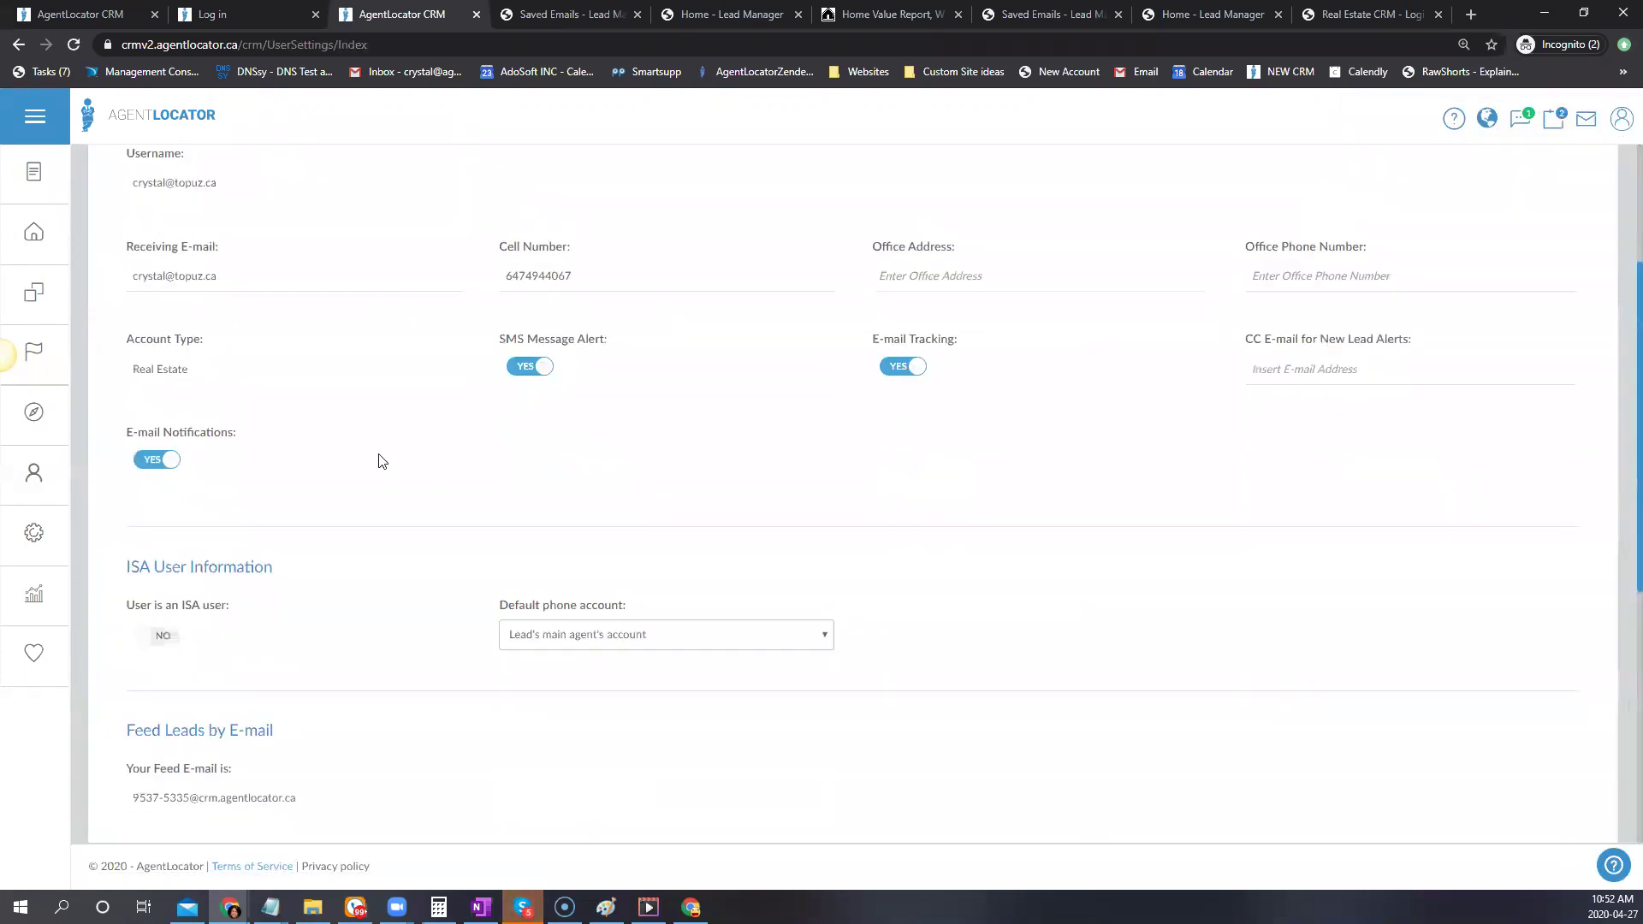
{"action": "scroll", "coordinate": [385, 459], "scroll_direction": "down", "scroll_amount": 2}
Leave the Lead Welcome Campaign template as Nothing selected and save the preferences
{"action": "left_click", "coordinate": [257, 582]}
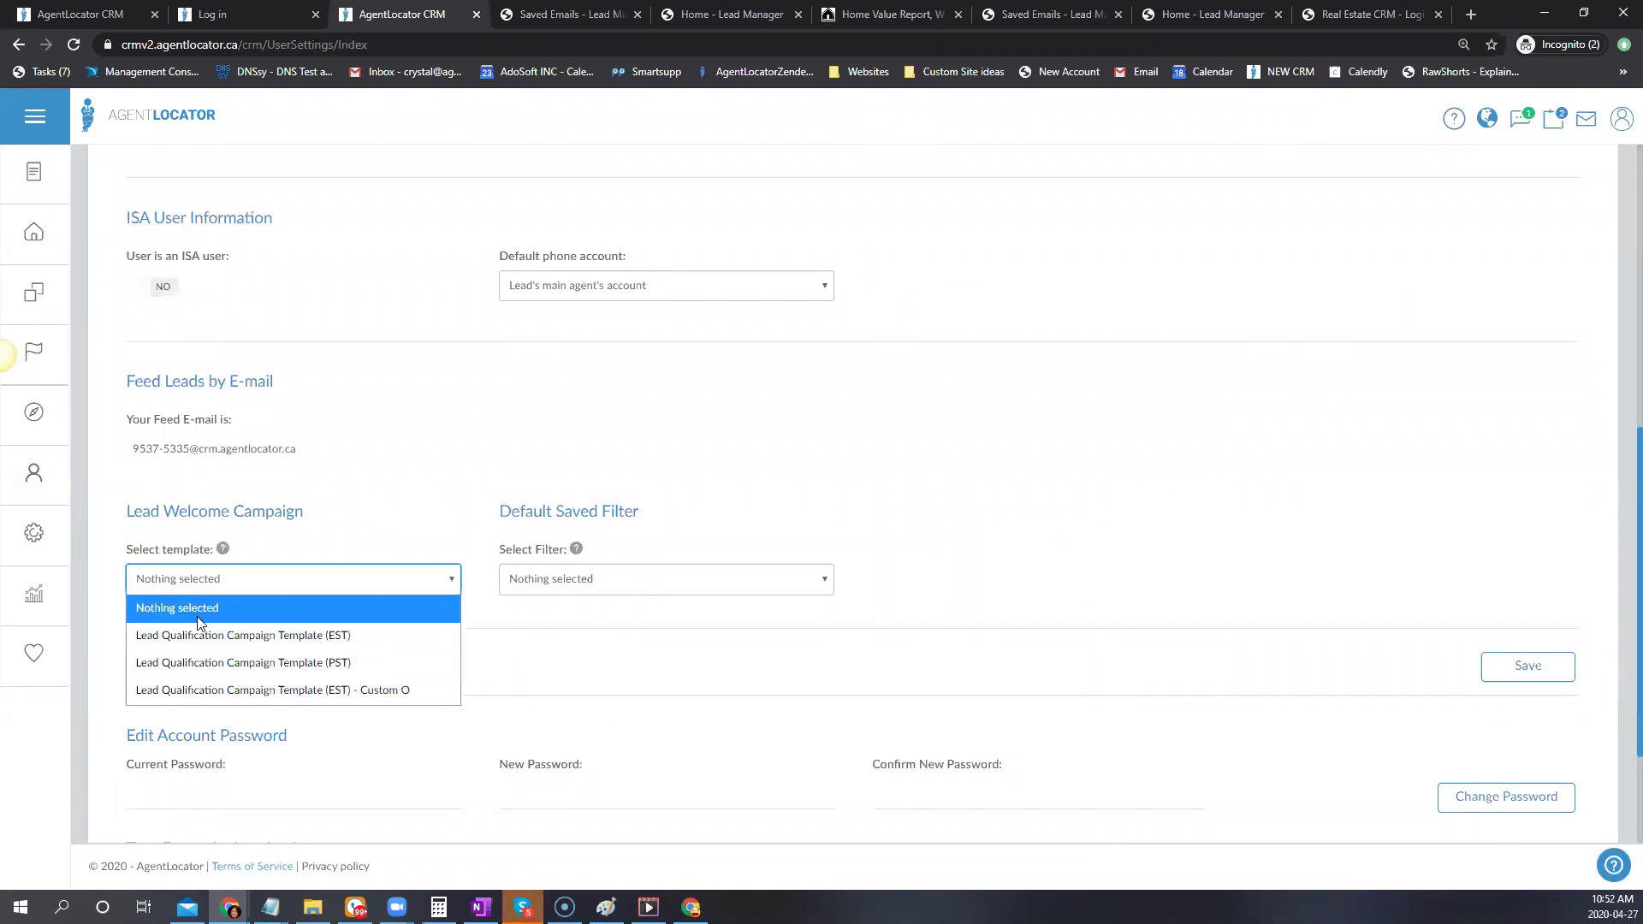
{"action": "left_click", "coordinate": [173, 610]}
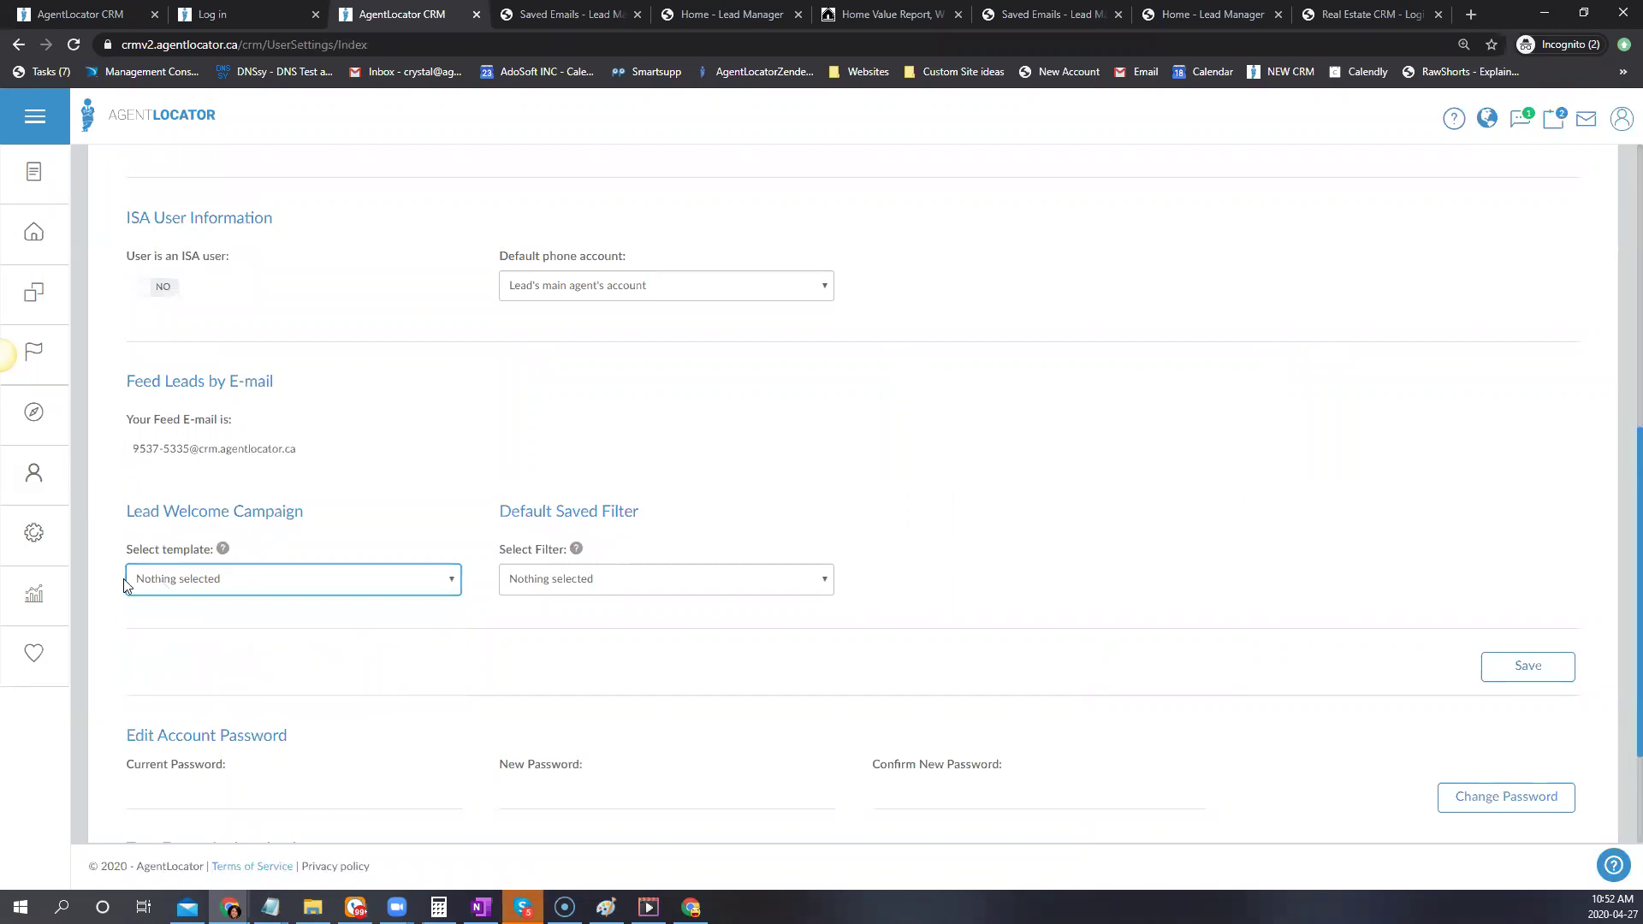
{"action": "left_click", "coordinate": [216, 578]}
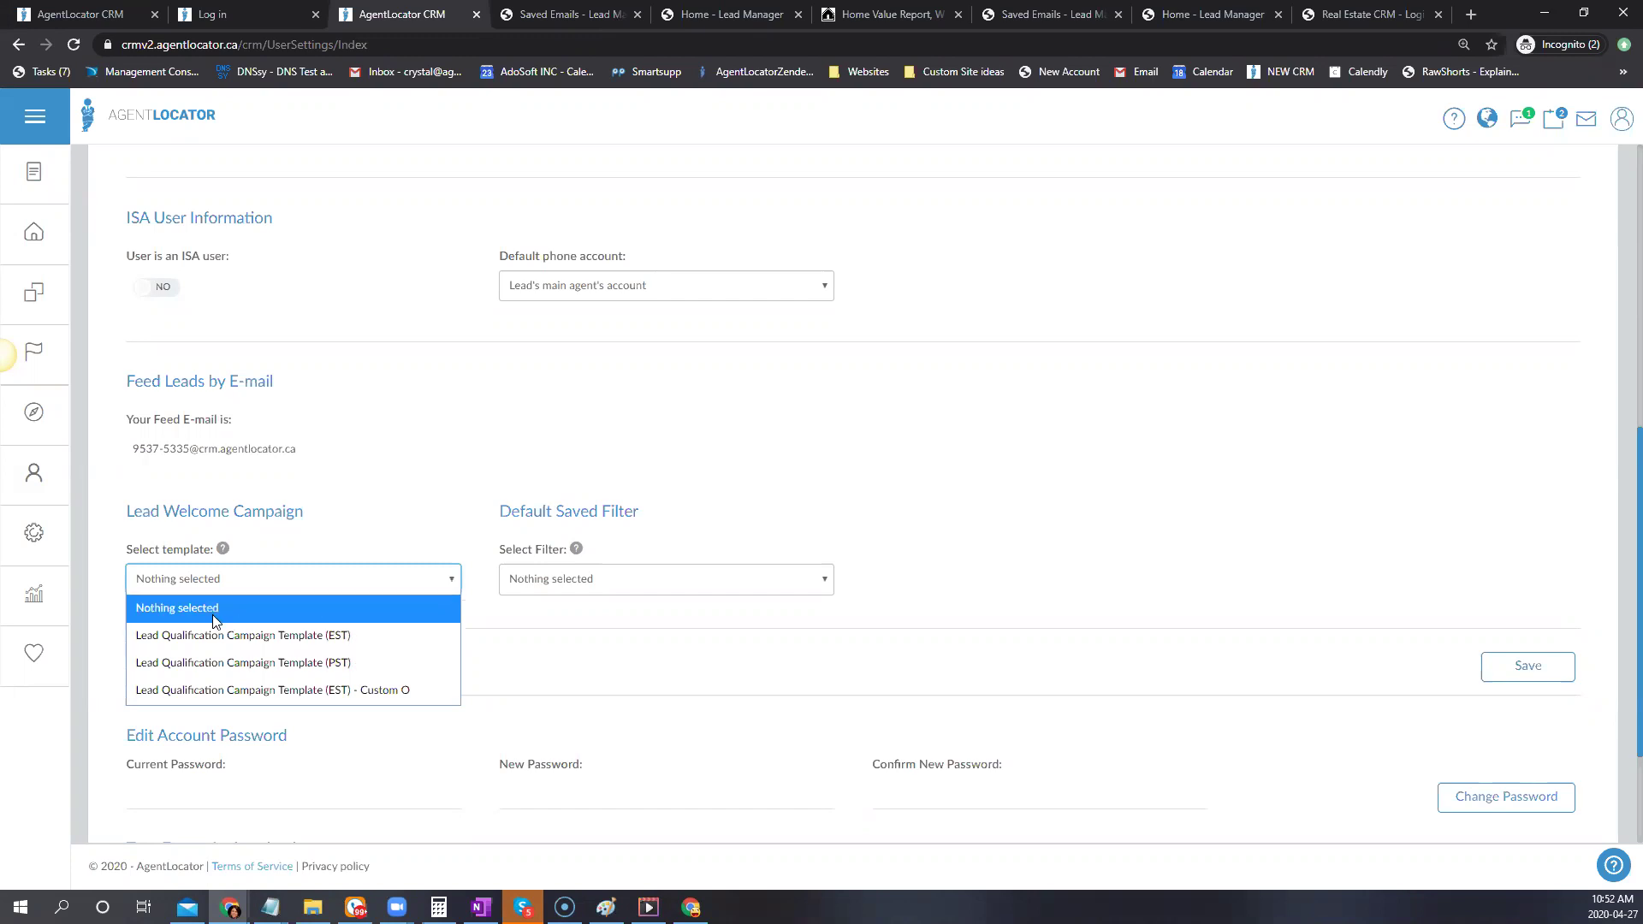
{"action": "left_click", "coordinate": [213, 609]}
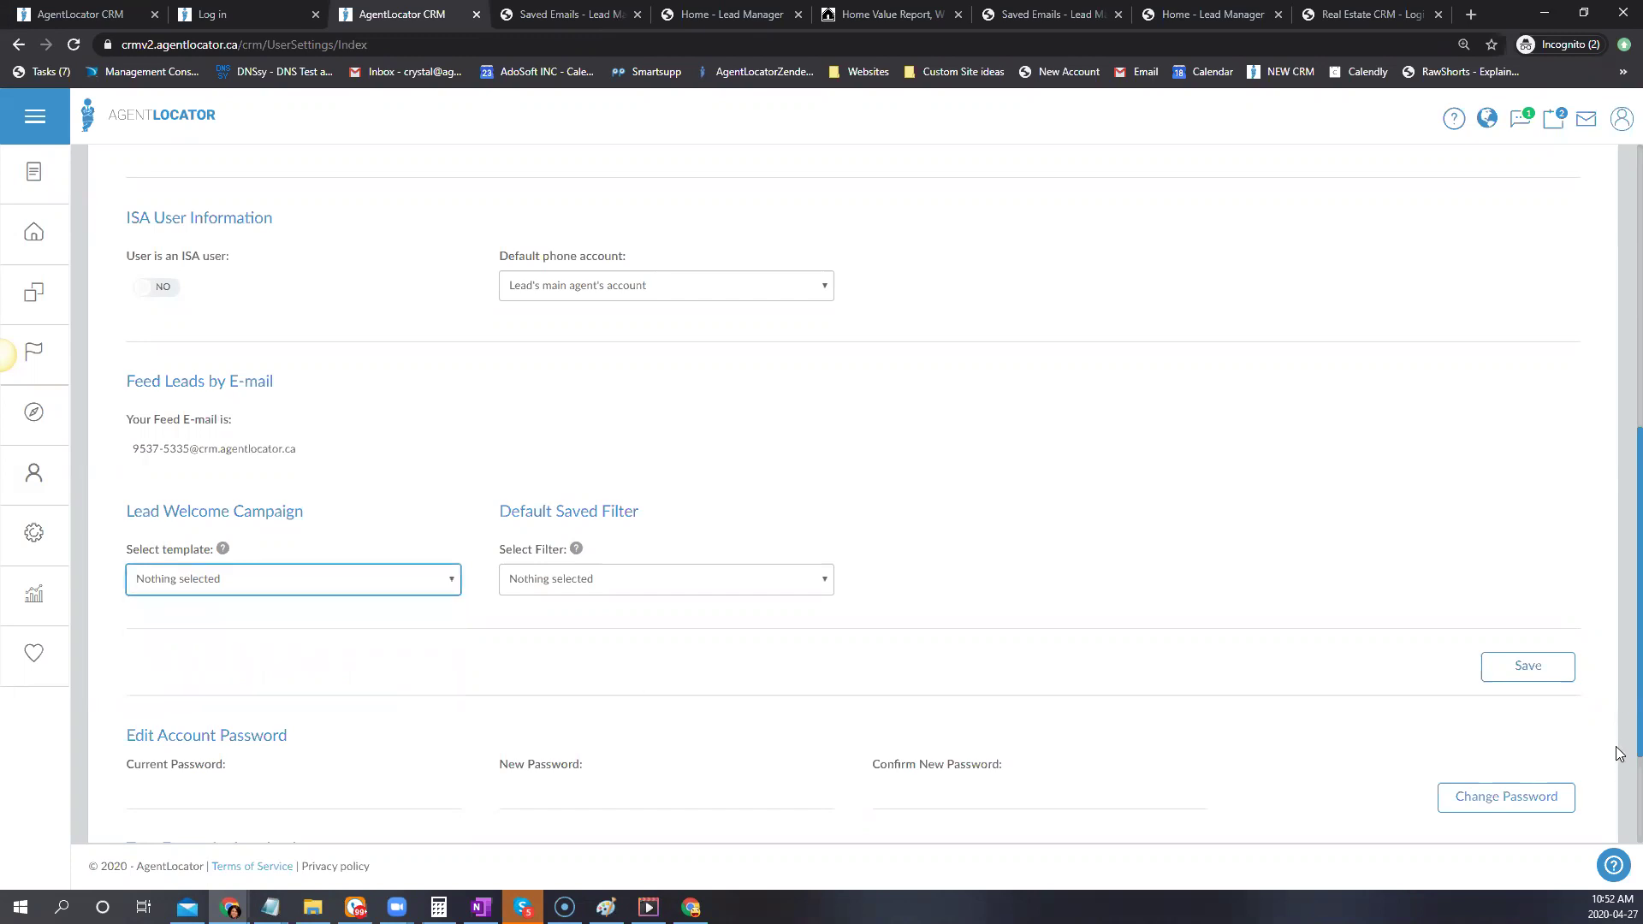
{"action": "left_click", "coordinate": [1526, 680]}
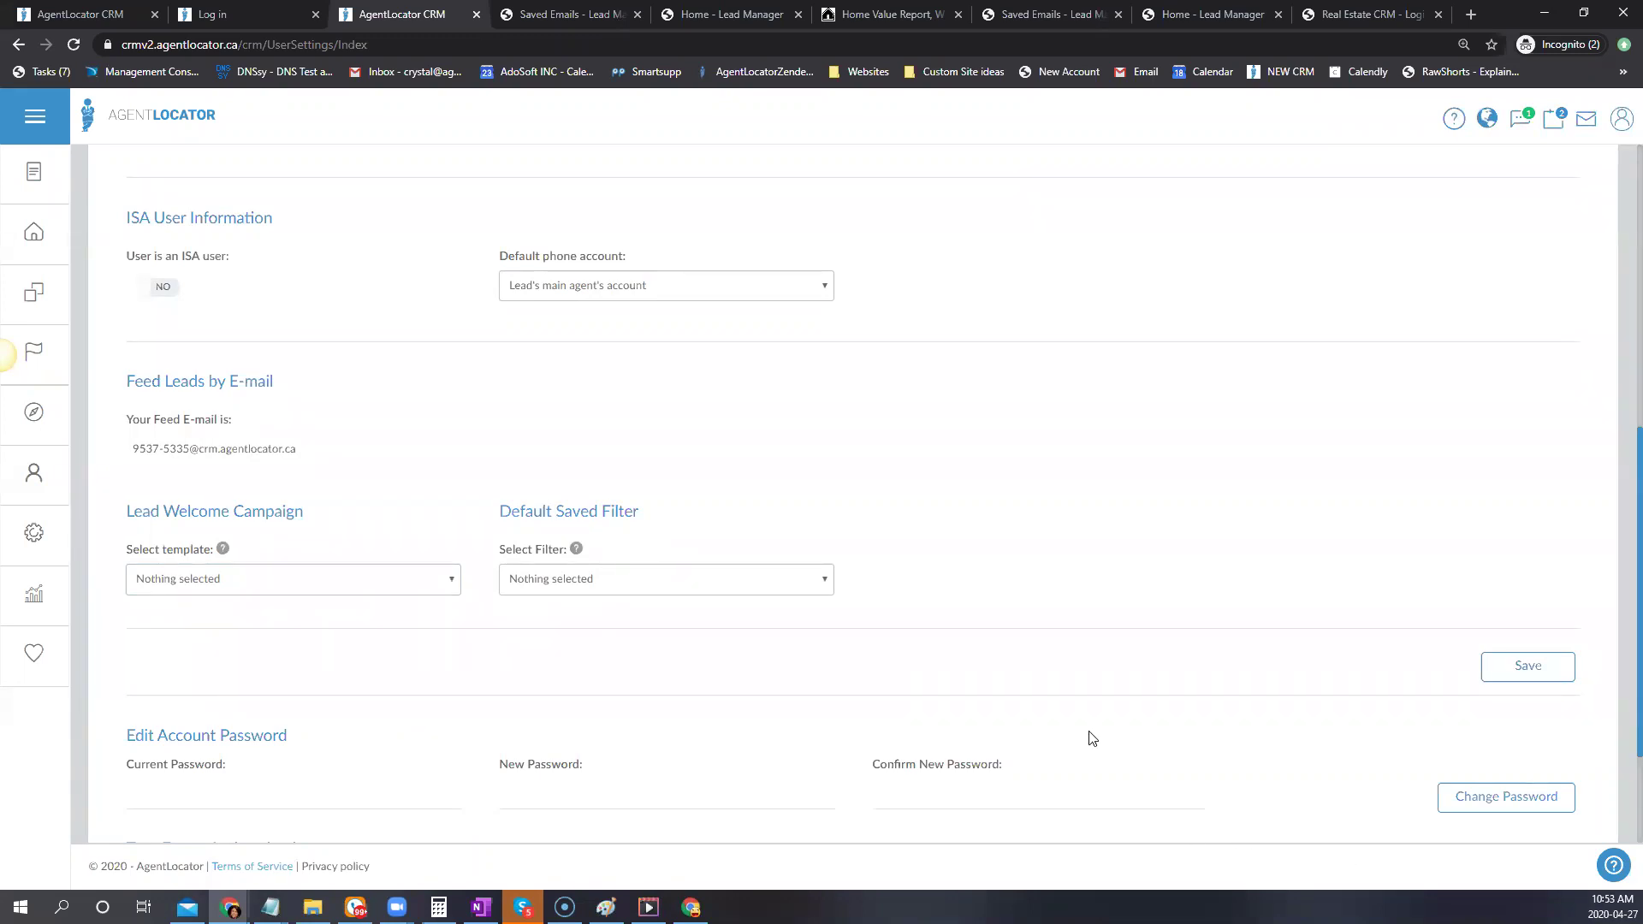
{"action": "scroll", "coordinate": [1089, 734], "scroll_direction": "up", "scroll_amount": 2}
{"action": "scroll", "coordinate": [1089, 734], "scroll_direction": "up", "scroll_amount": 5}
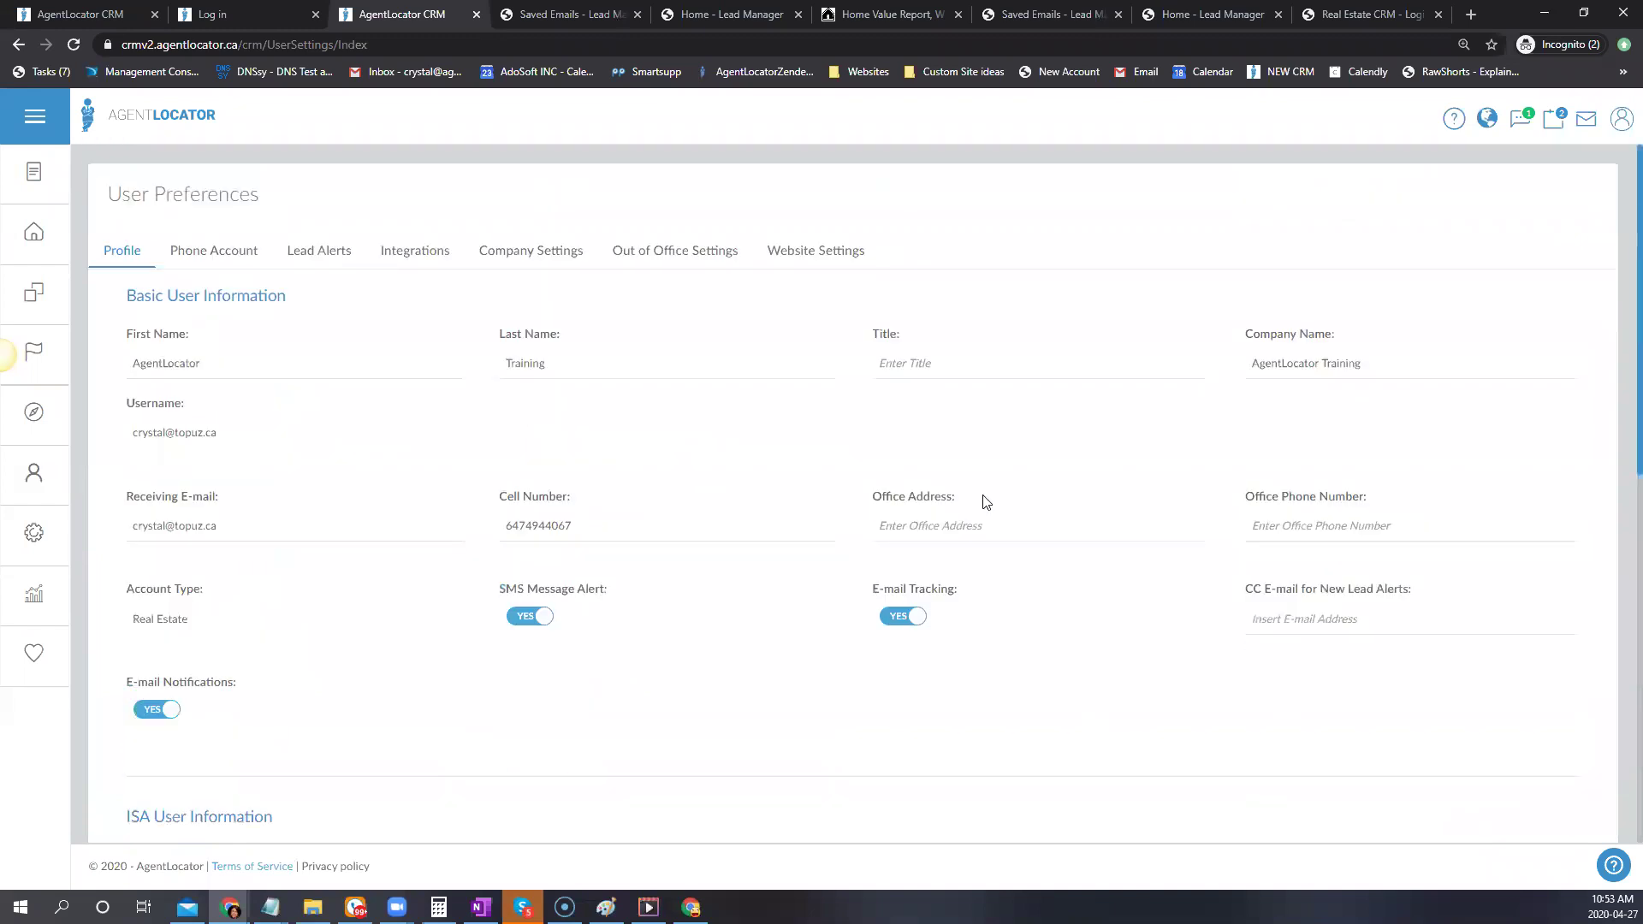
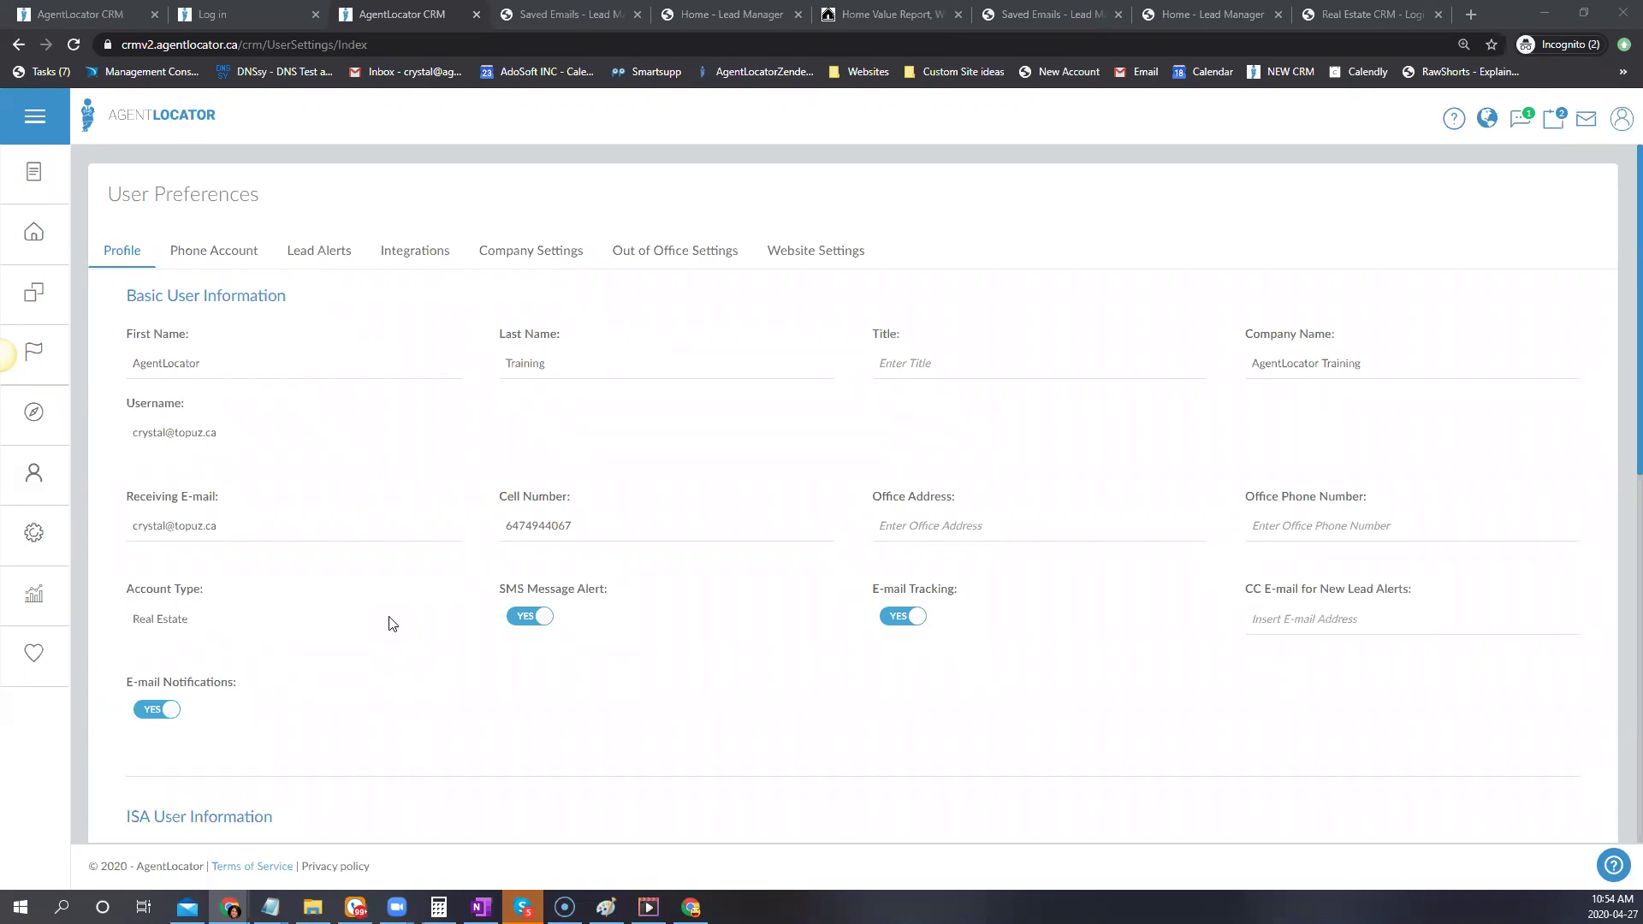
Select the whole feed e-mail address on the current page
{"action": "scroll", "coordinate": [488, 539], "scroll_direction": "down", "scroll_amount": 4}
{"action": "scroll", "coordinate": [1600, 439], "scroll_direction": "up", "scroll_amount": 4}
{"action": "scroll", "coordinate": [594, 660], "scroll_direction": "down", "scroll_amount": 5}
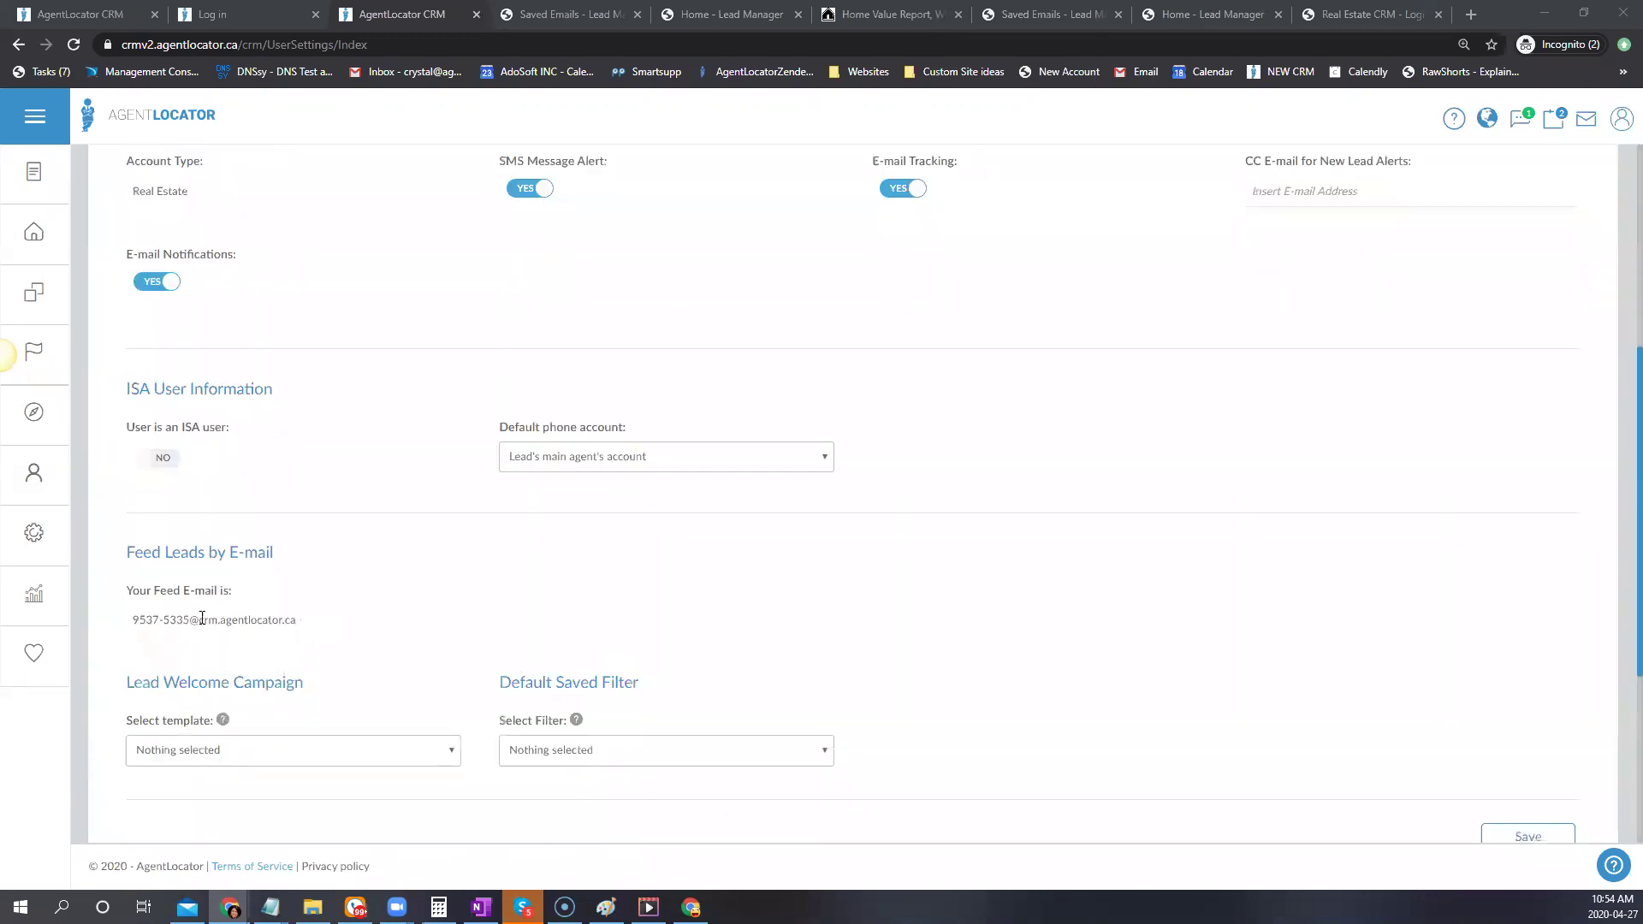
{"action": "triple_click", "coordinate": [202, 618]}
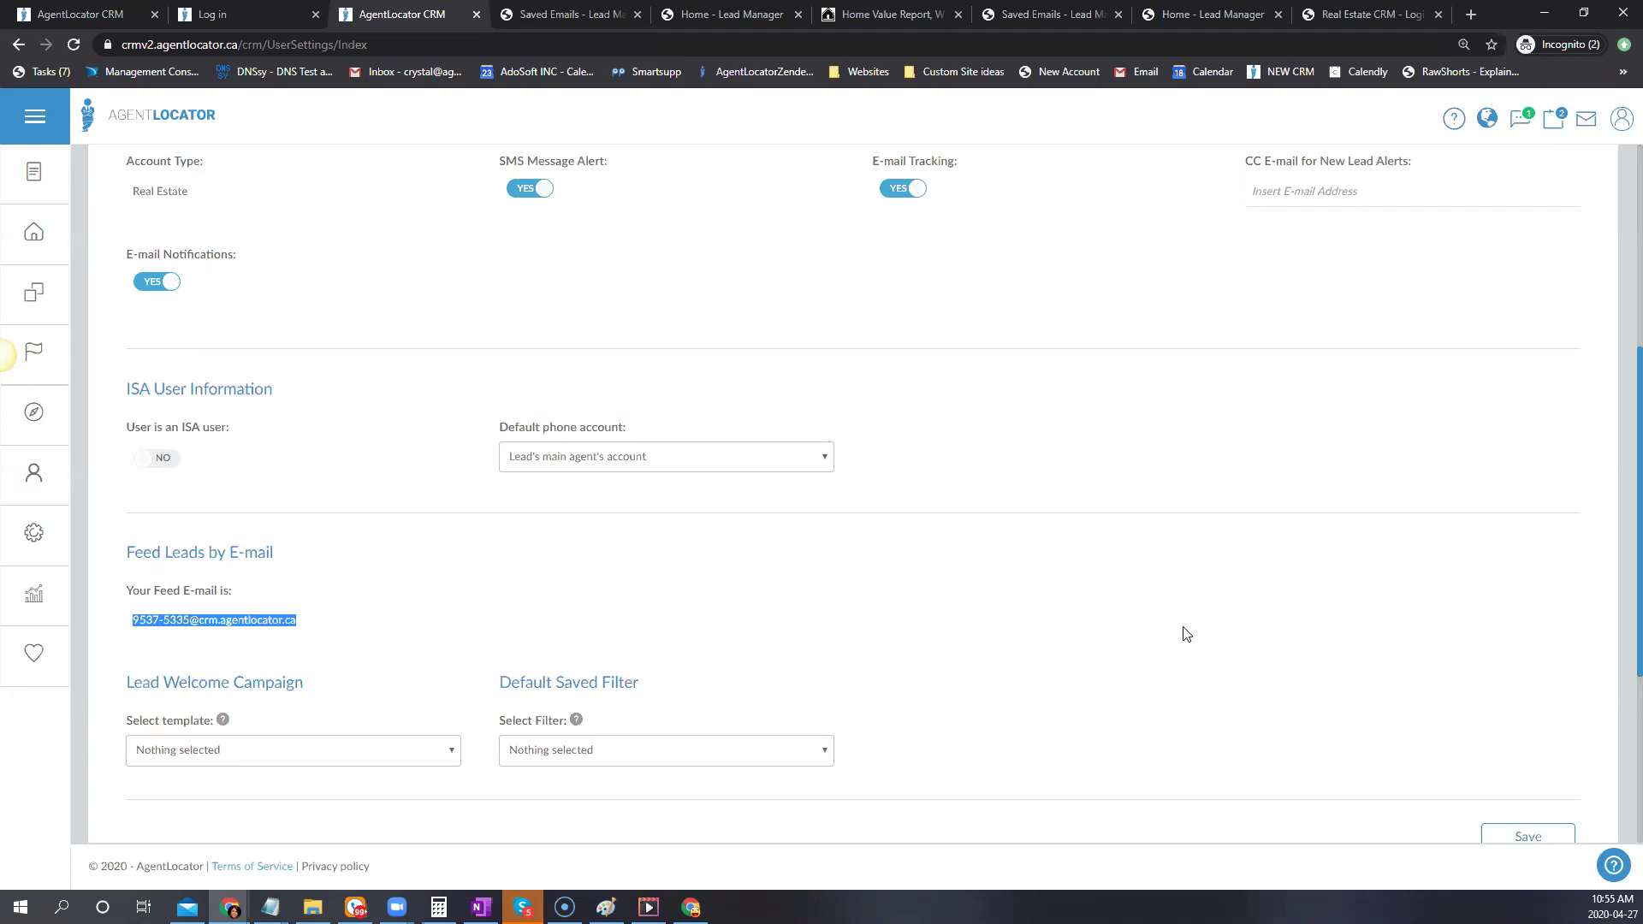
Go to Facebook Integration under the sidebar Settings gear
{"action": "scroll", "coordinate": [1186, 634], "scroll_direction": "up", "scroll_amount": 5}
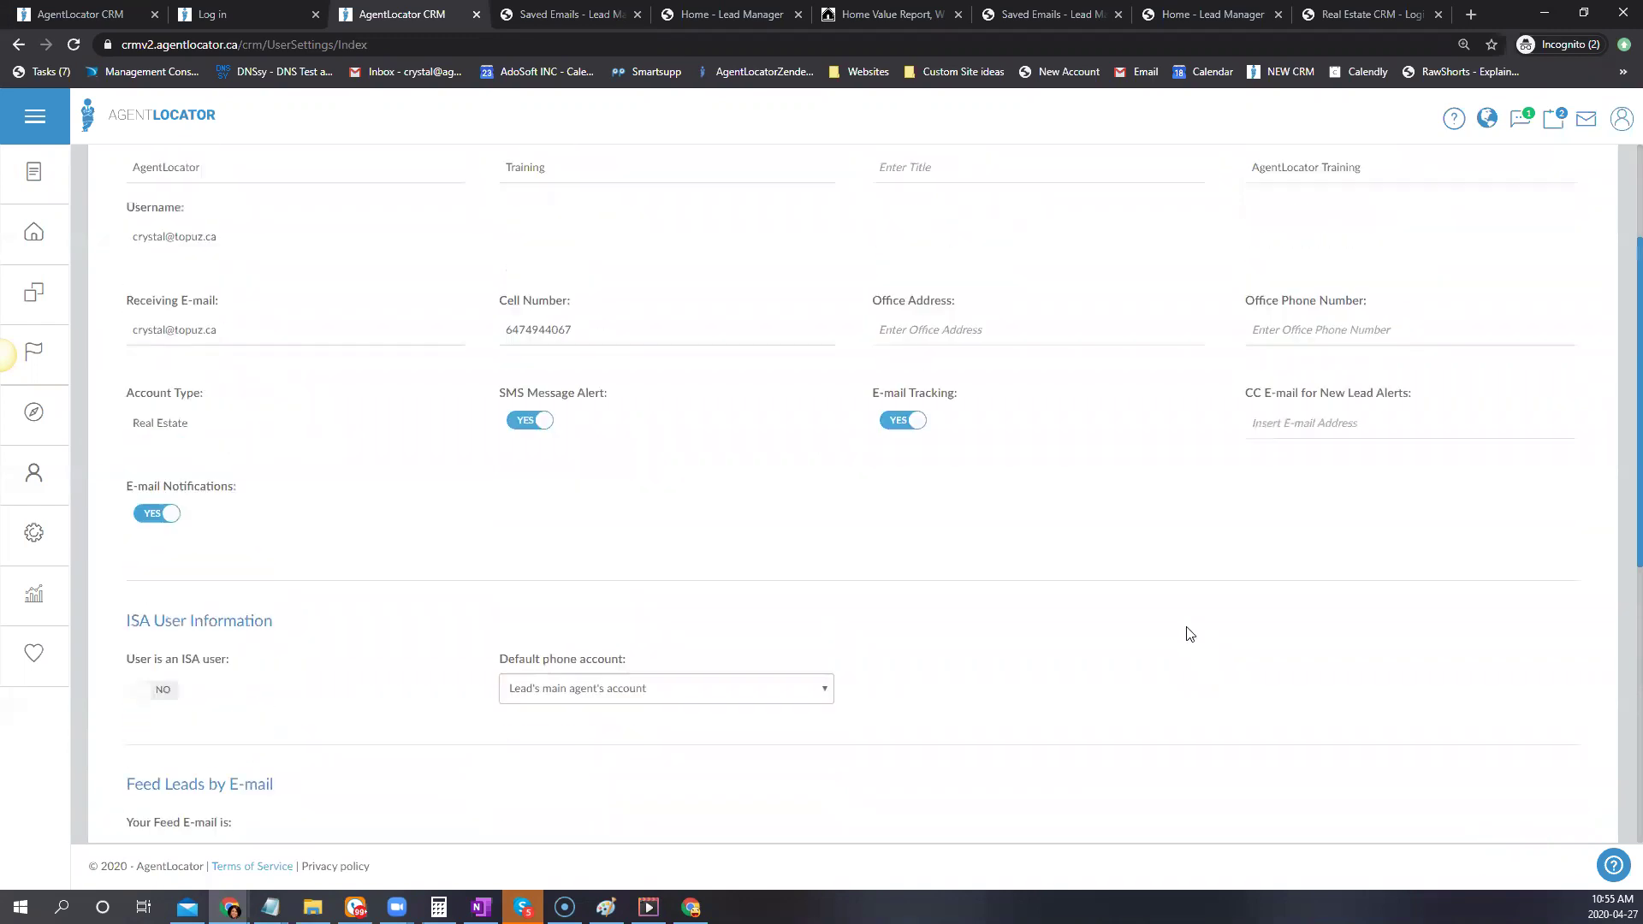
{"action": "left_click", "coordinate": [32, 539]}
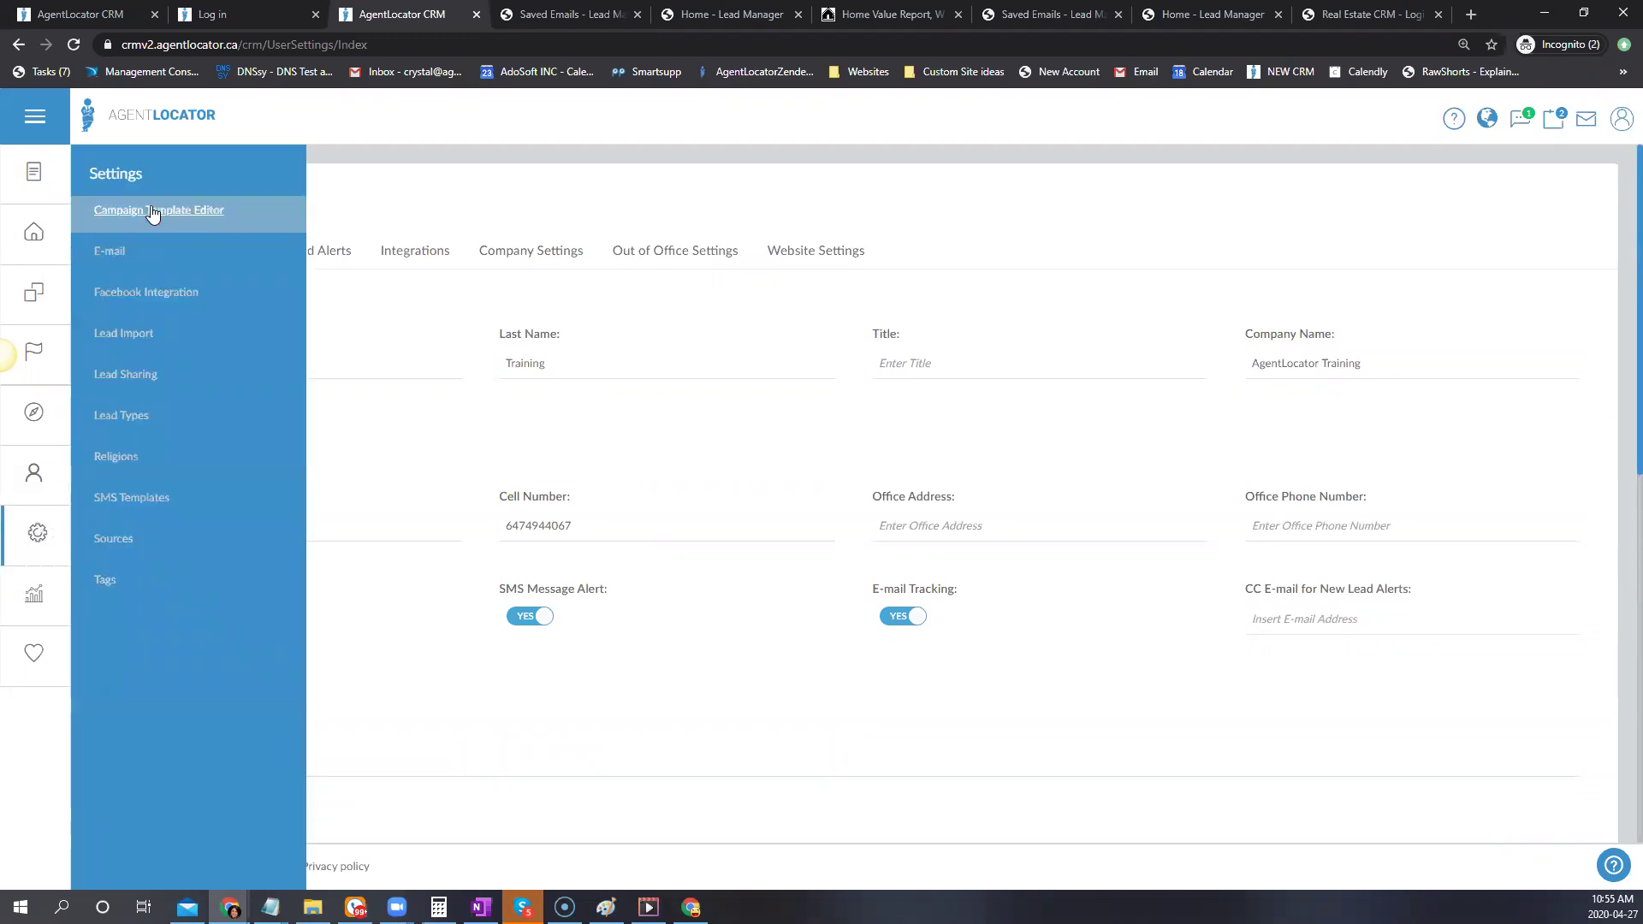
{"action": "left_click", "coordinate": [152, 293]}
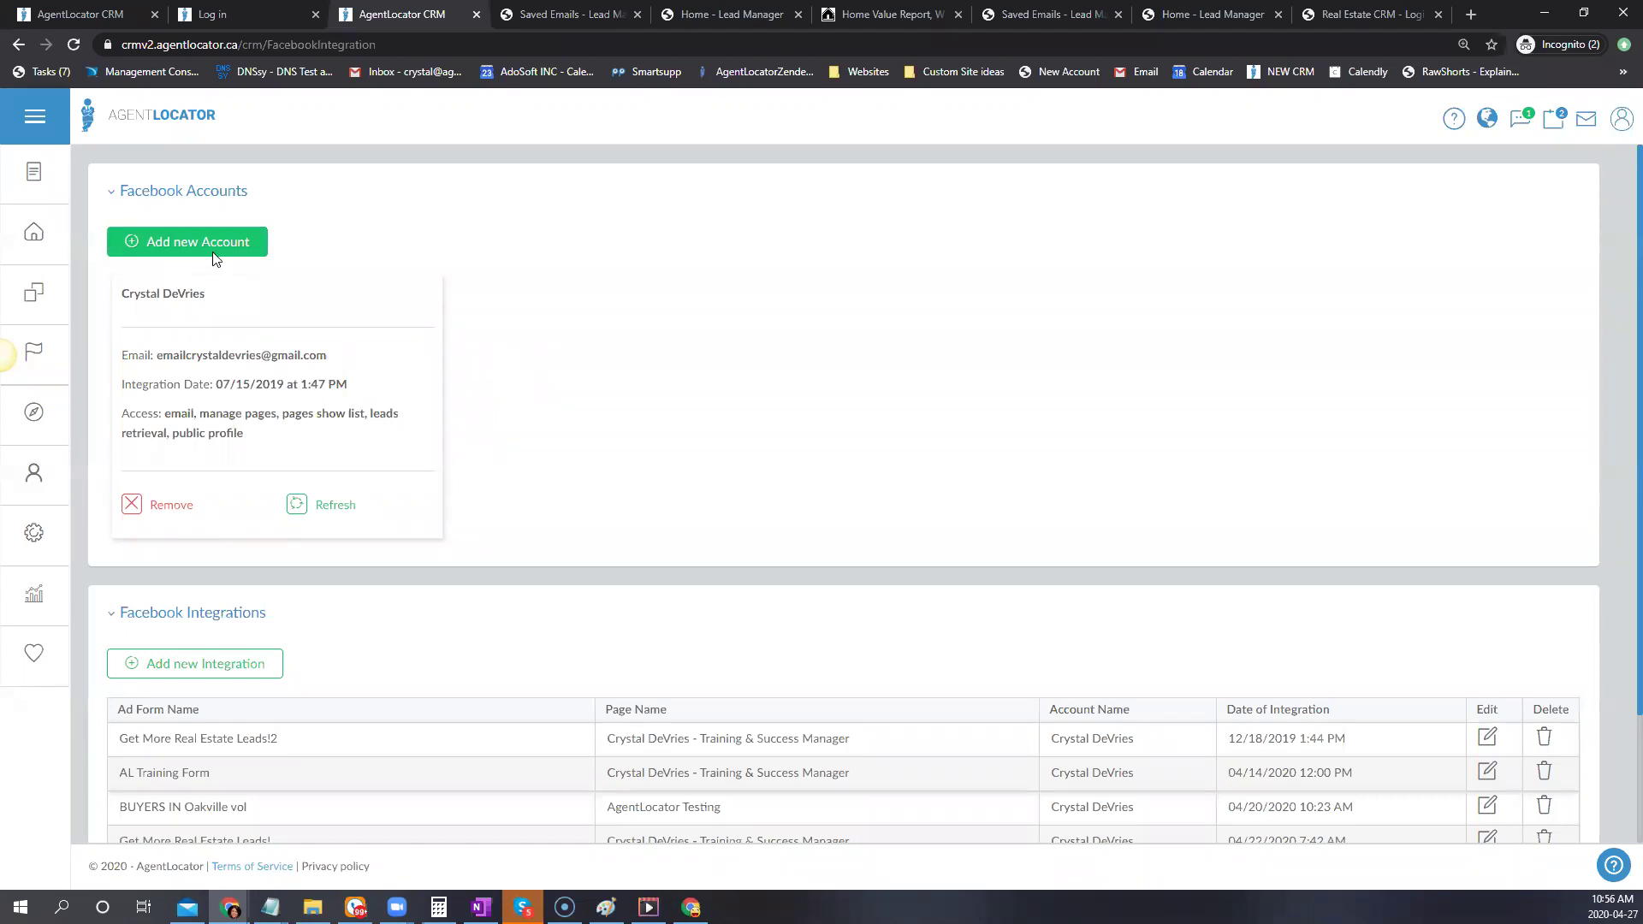
Refresh the linked Facebook account's authorization, continuing with the previous settings
{"action": "left_click", "coordinate": [325, 508]}
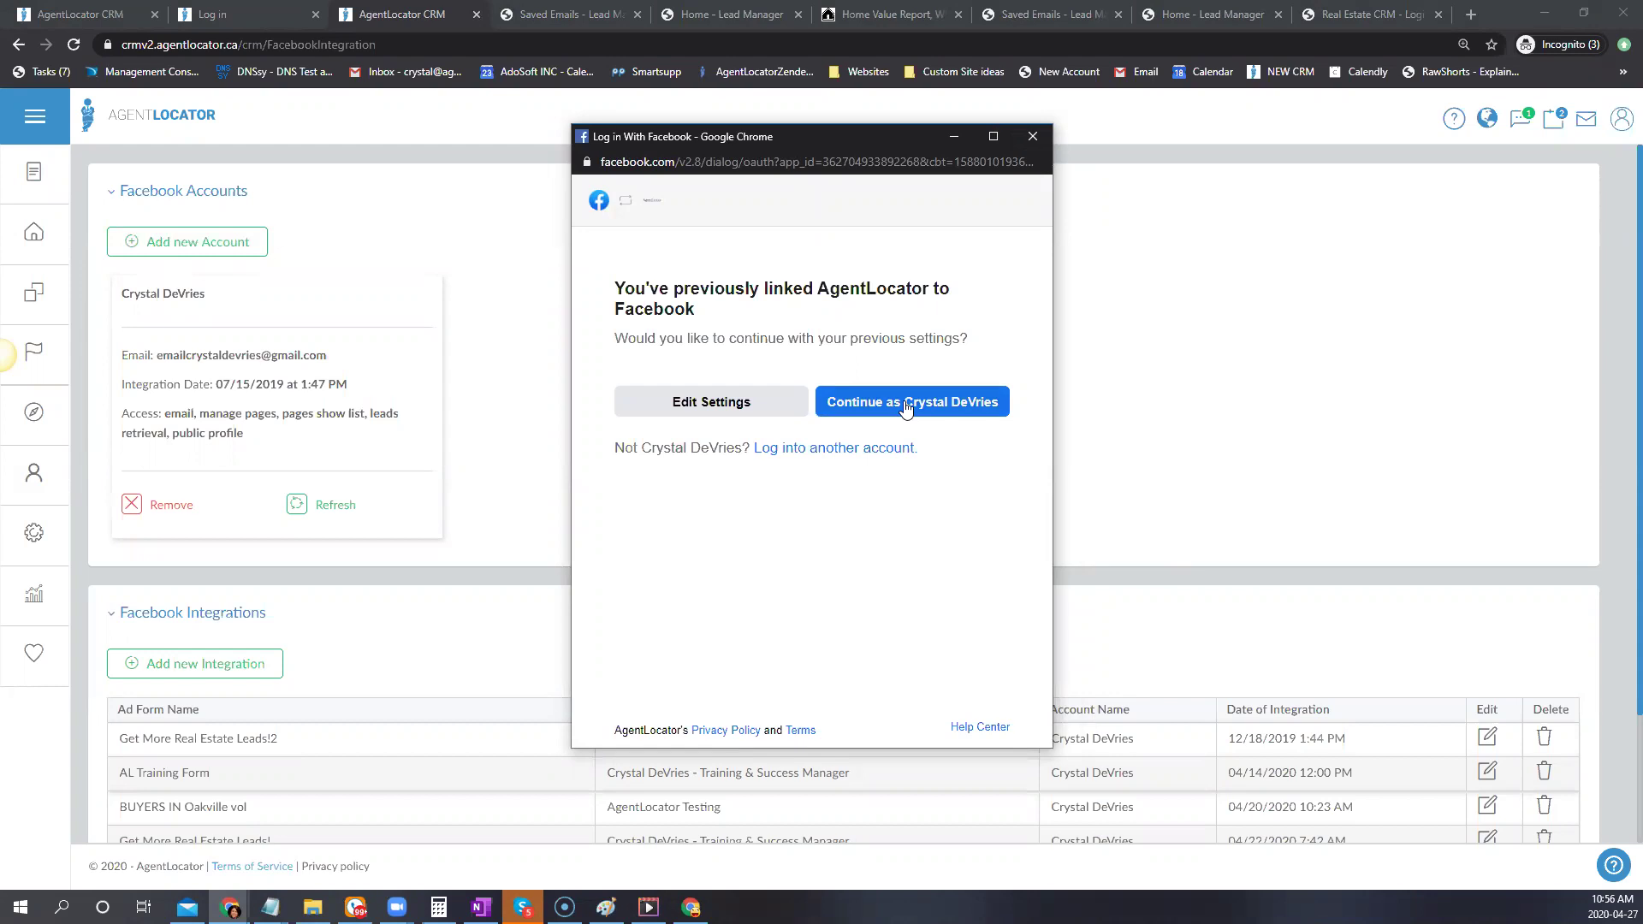
{"action": "left_click", "coordinate": [906, 406]}
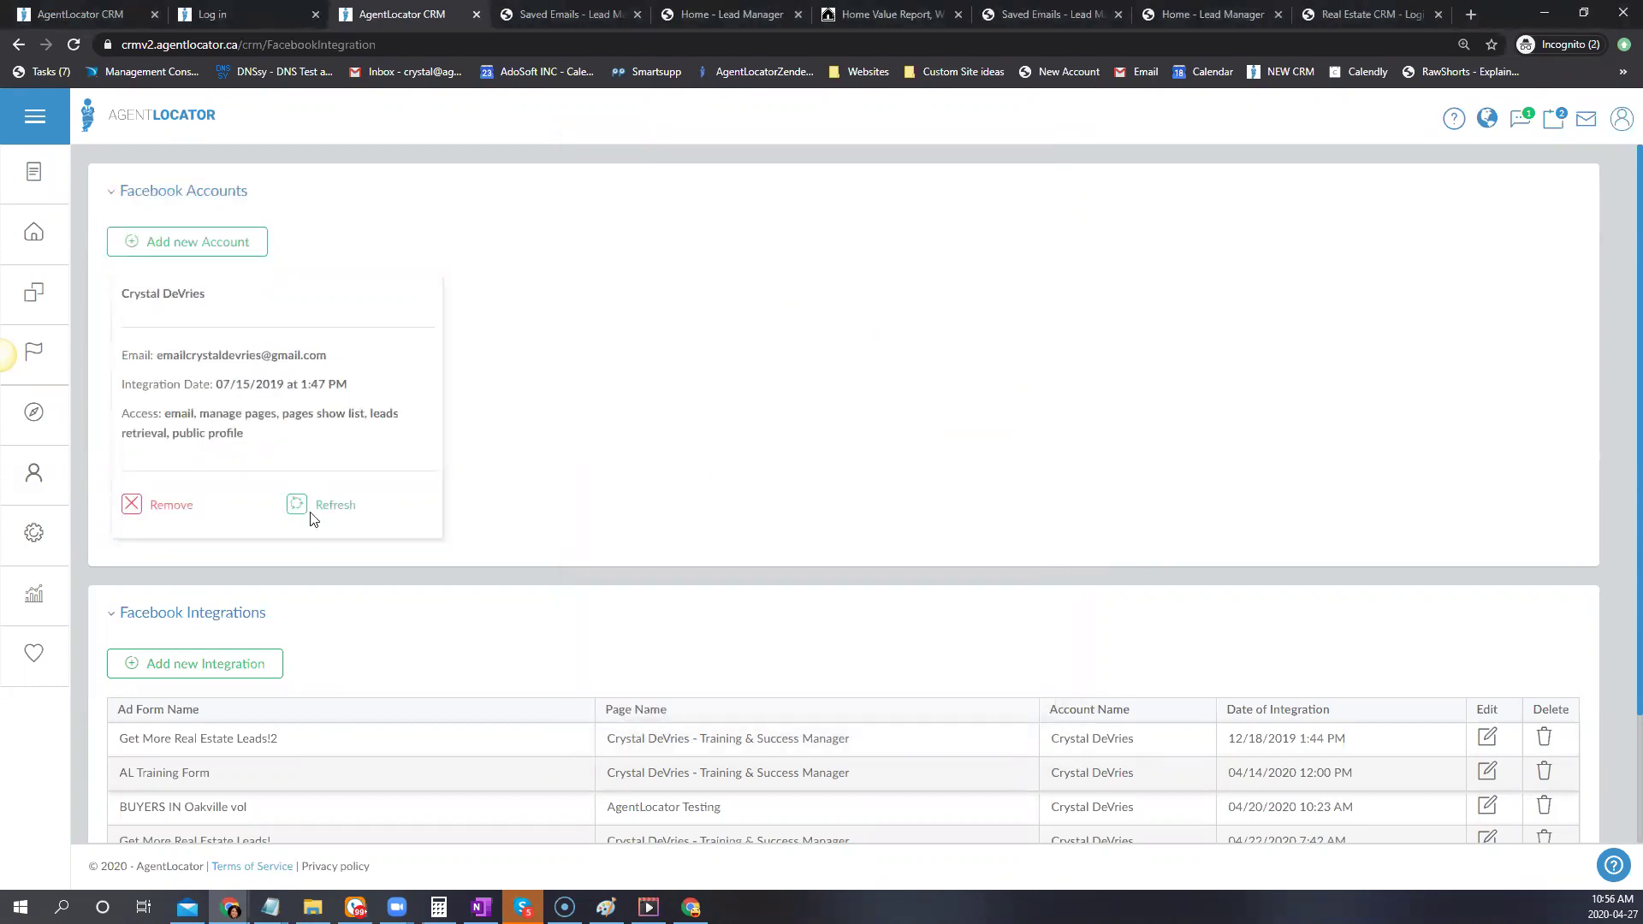
{"action": "left_click", "coordinate": [335, 512]}
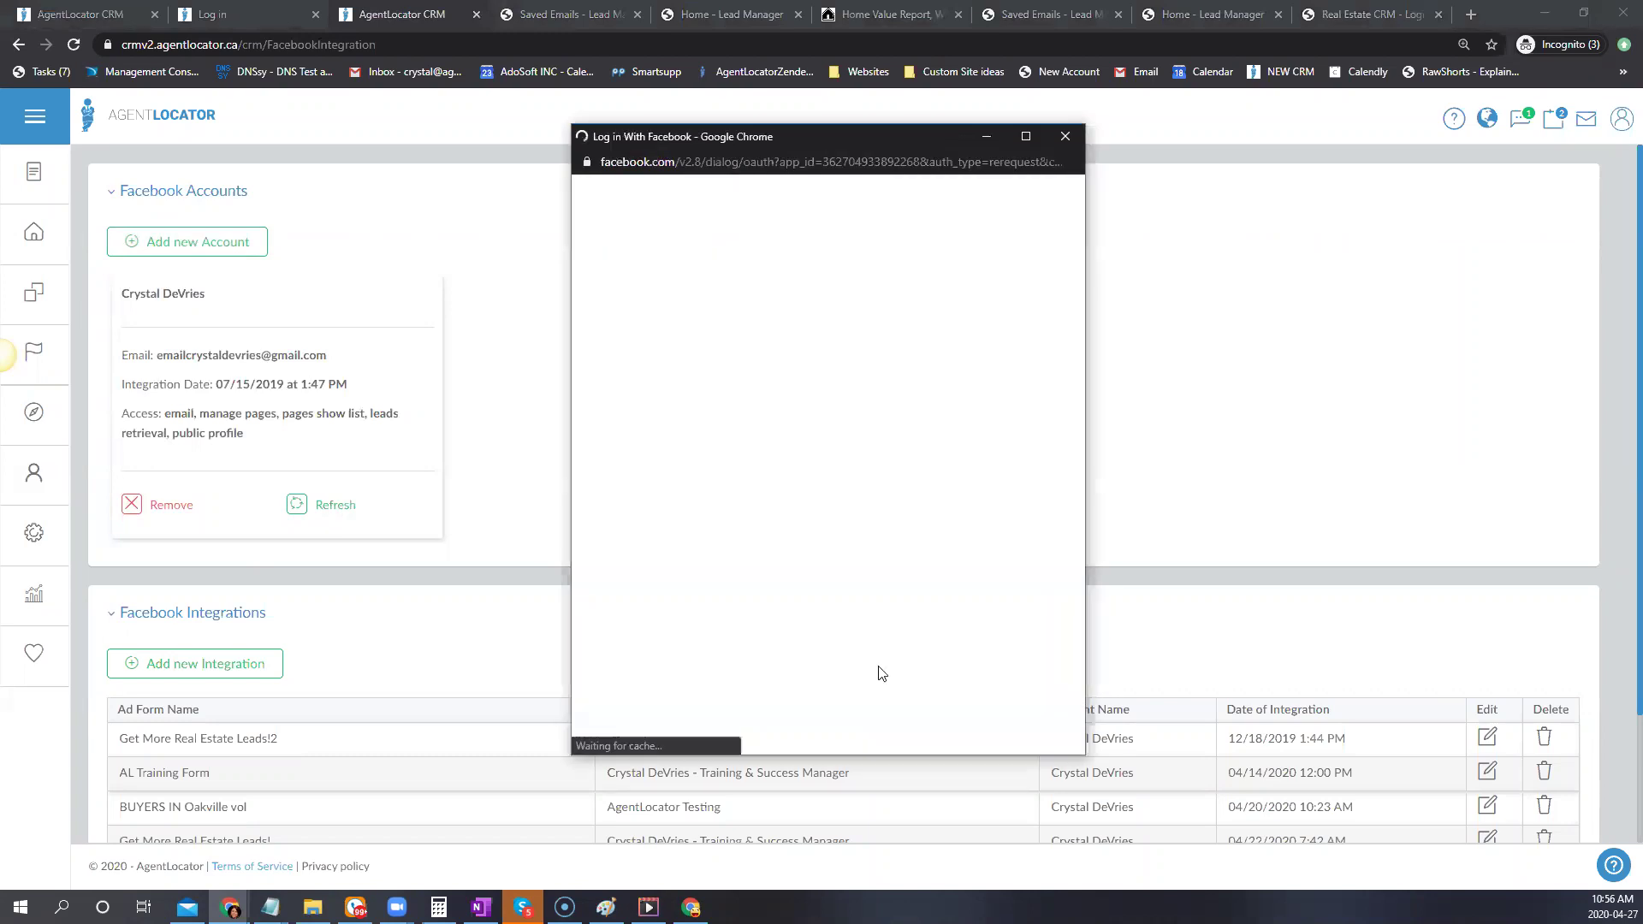
Allow AgentLocator to use the AgentLocator Testing page and grant the requested permissions
{"action": "left_click", "coordinate": [708, 402]}
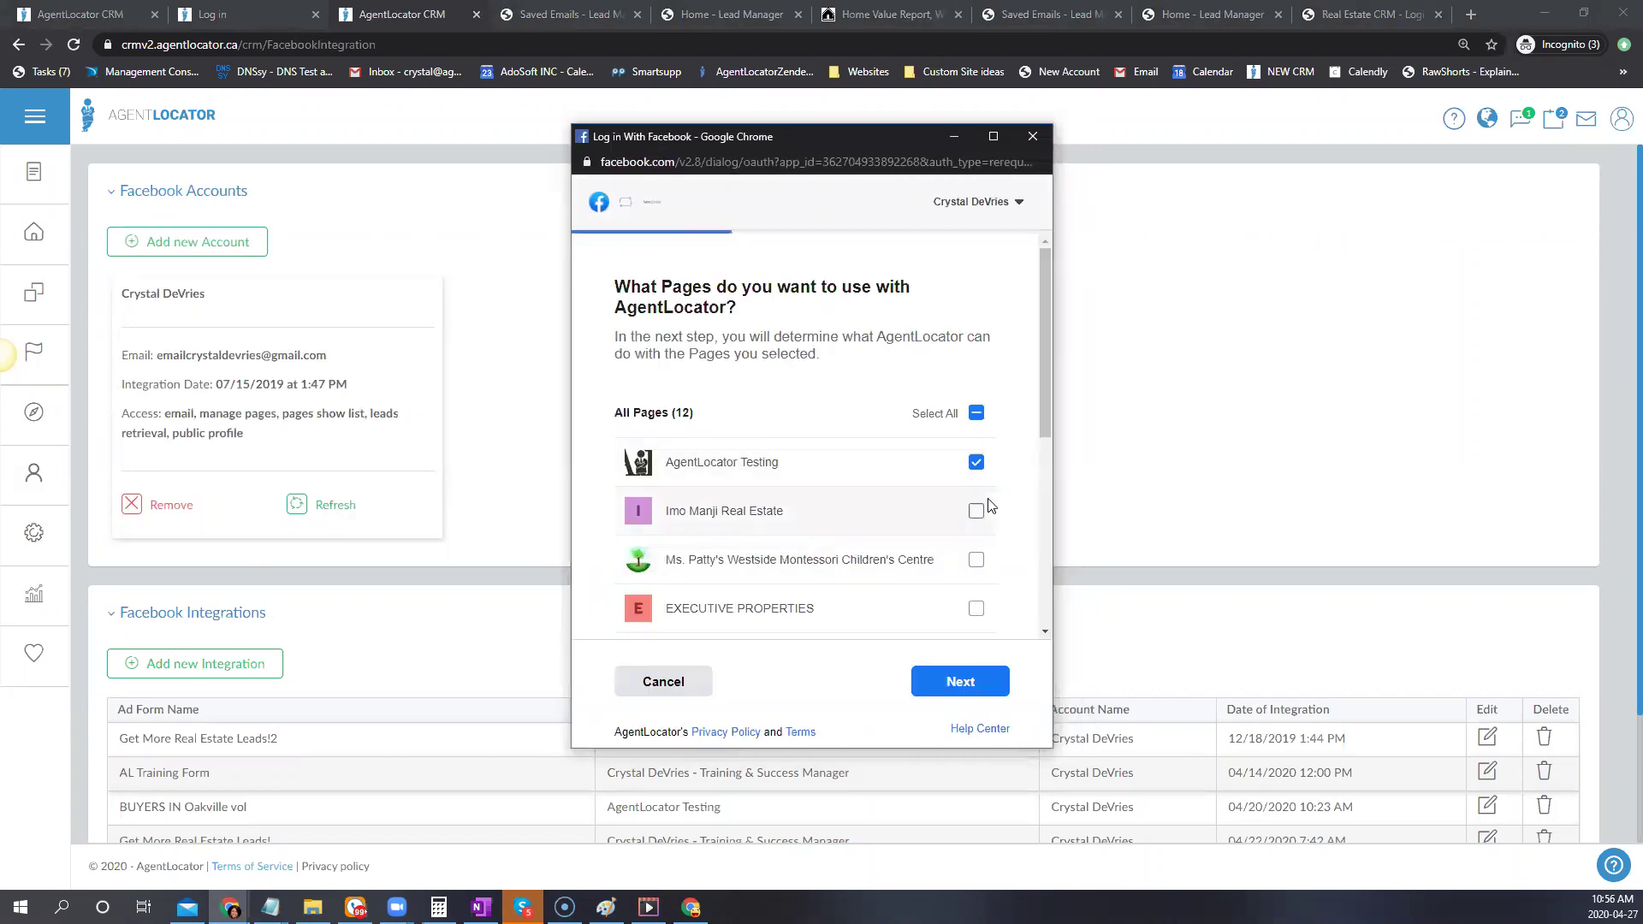
{"action": "scroll", "coordinate": [995, 607], "scroll_direction": "down", "scroll_amount": 2}
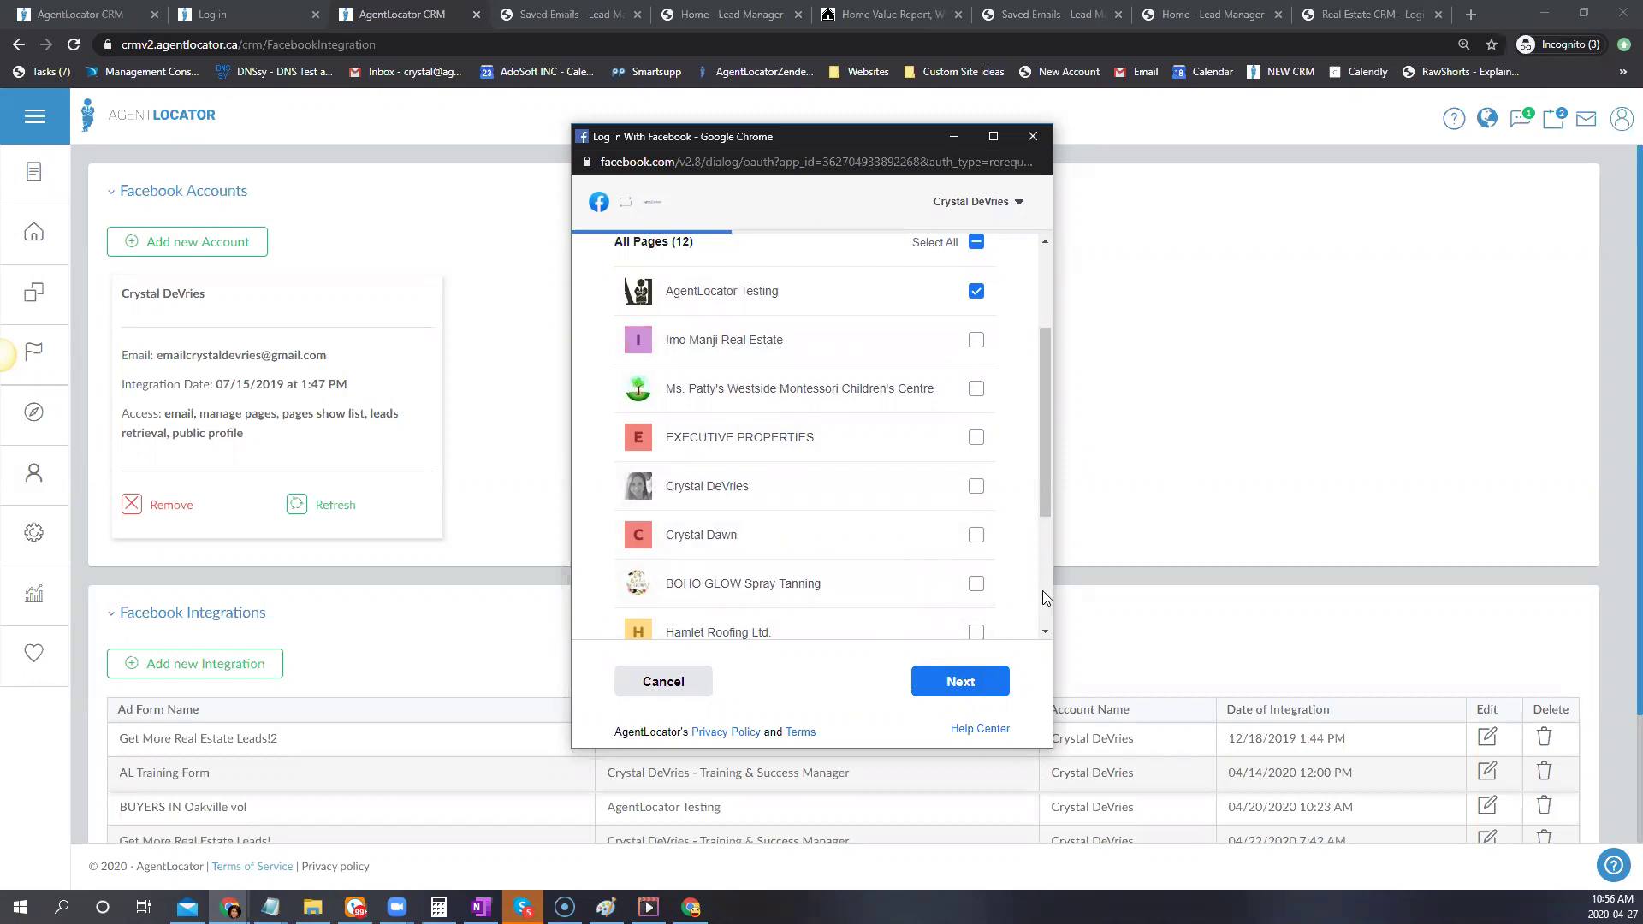
{"action": "left_click", "coordinate": [967, 680]}
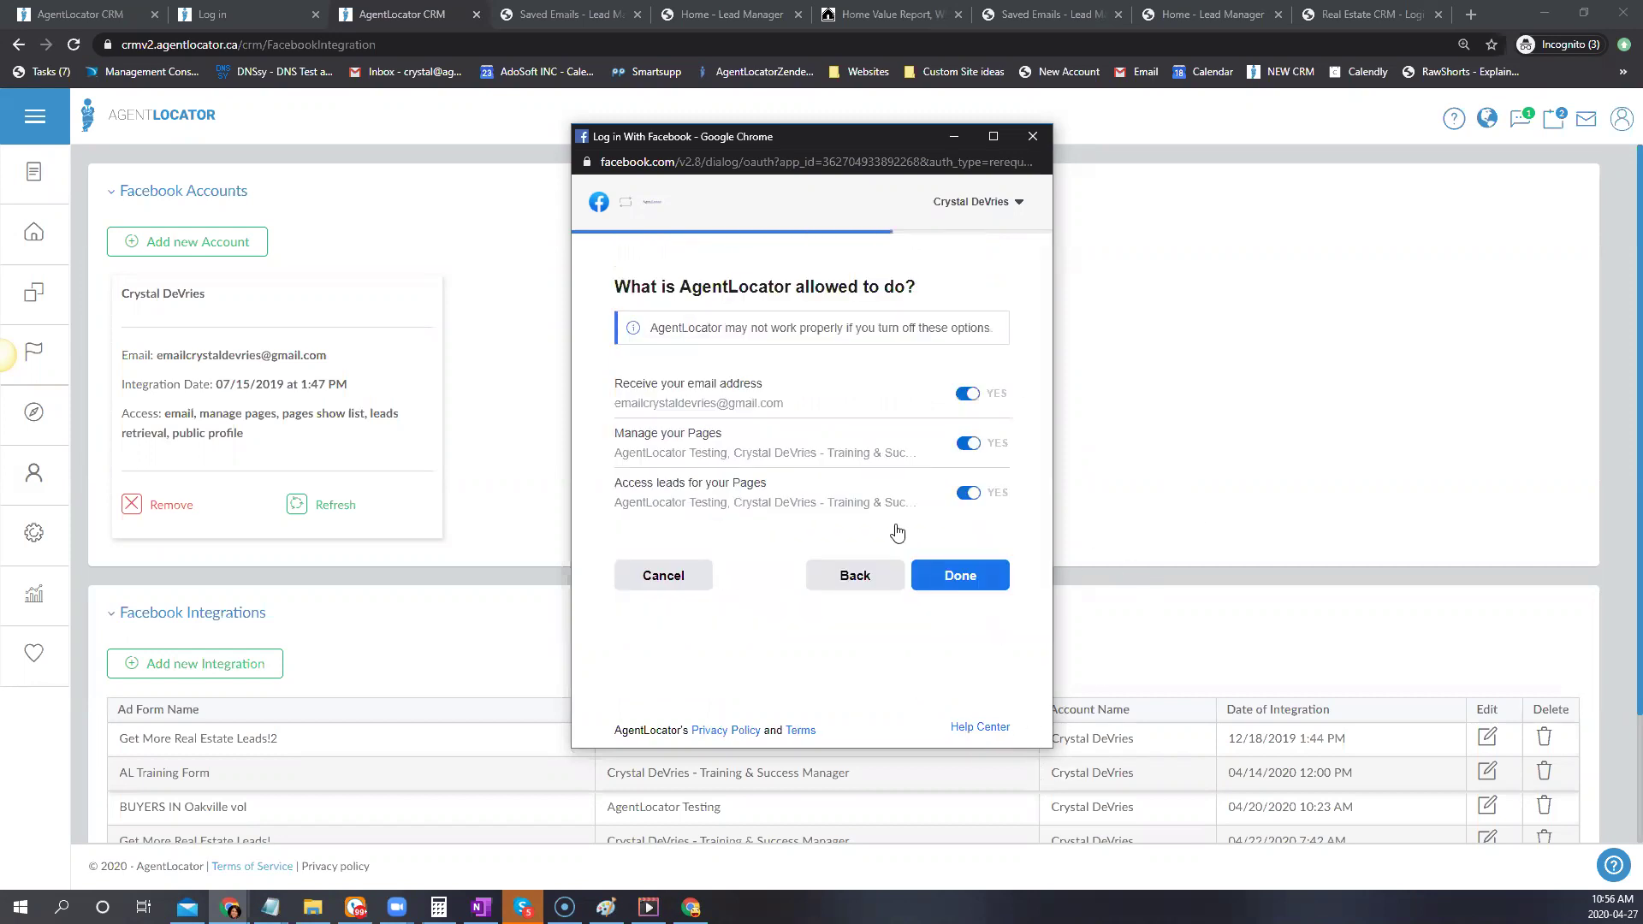
{"action": "left_click", "coordinate": [957, 575]}
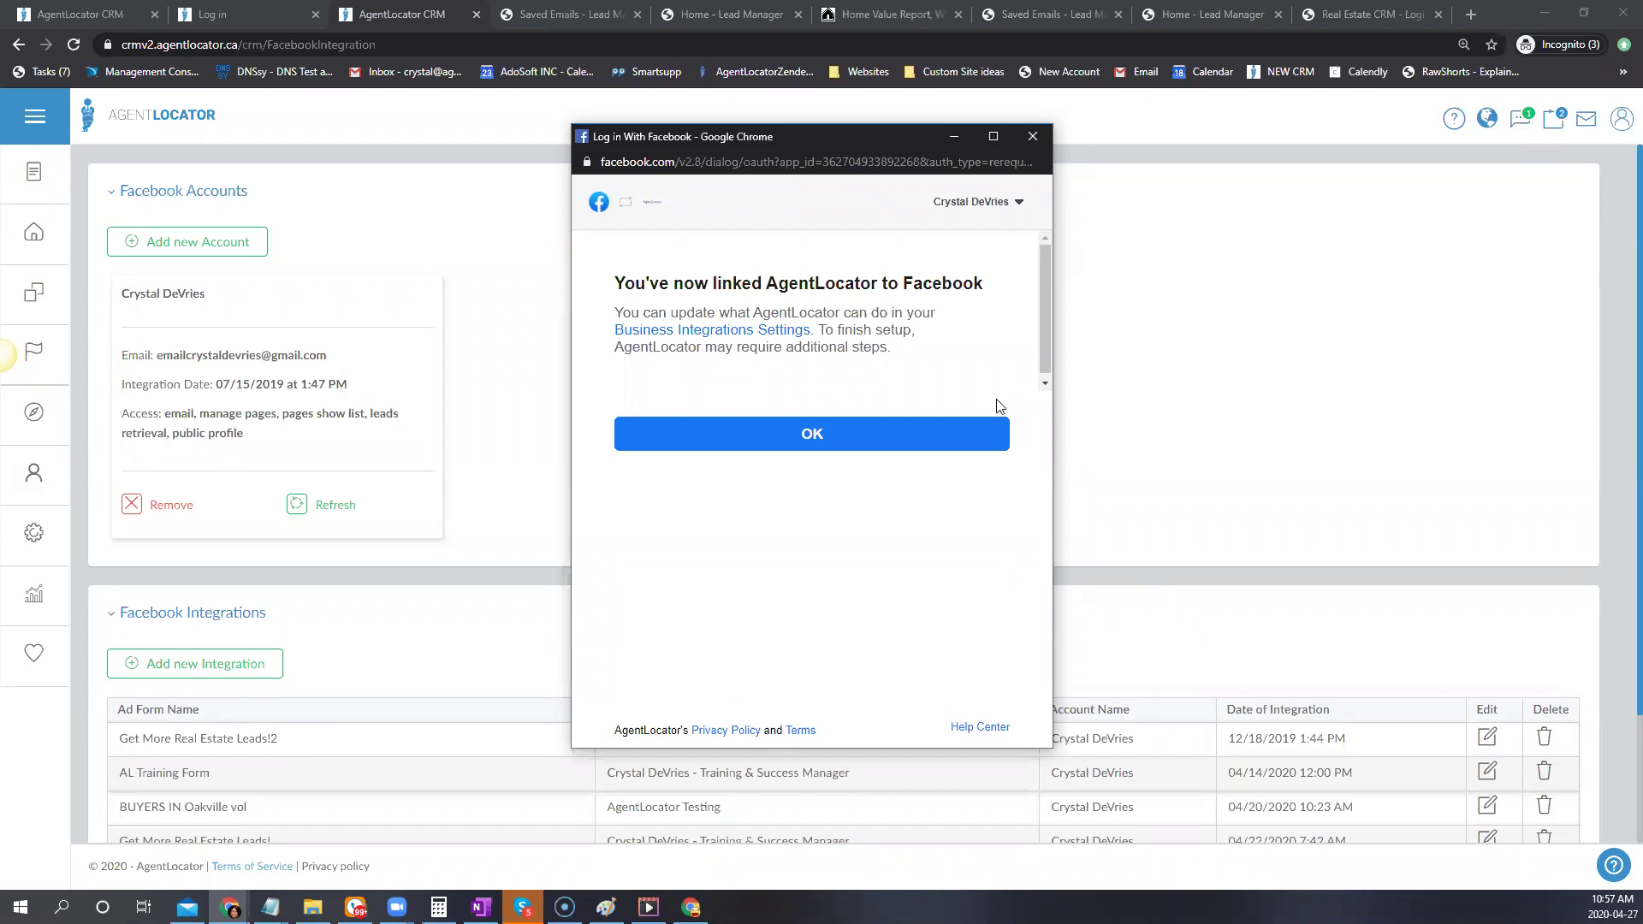
{"action": "left_click", "coordinate": [996, 429]}
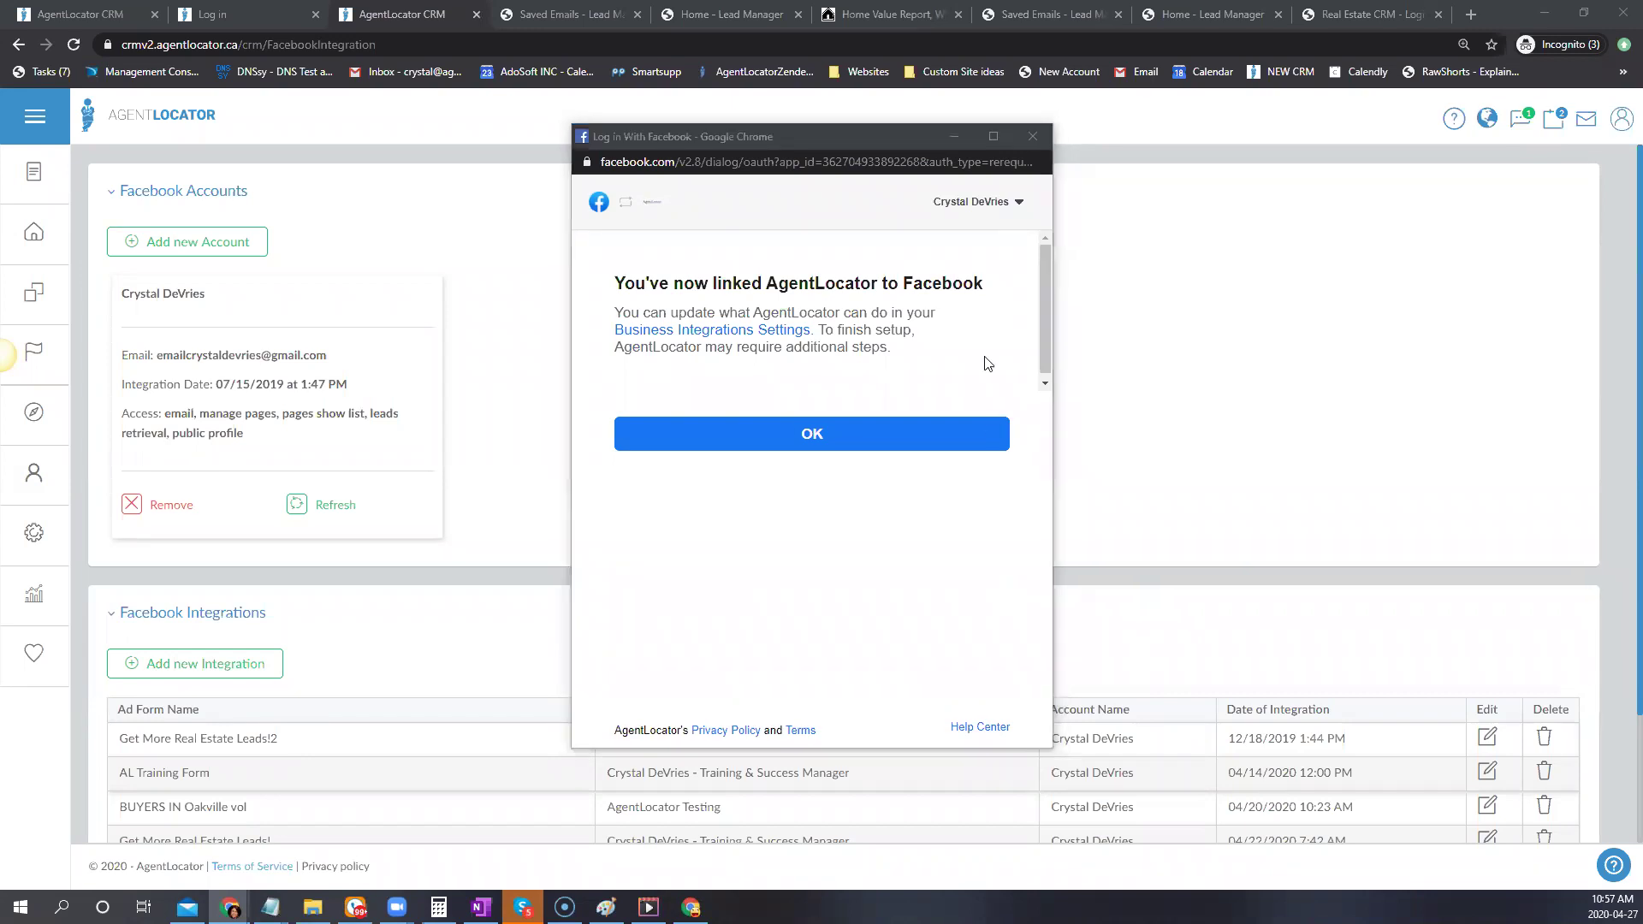
{"action": "left_click", "coordinate": [951, 136]}
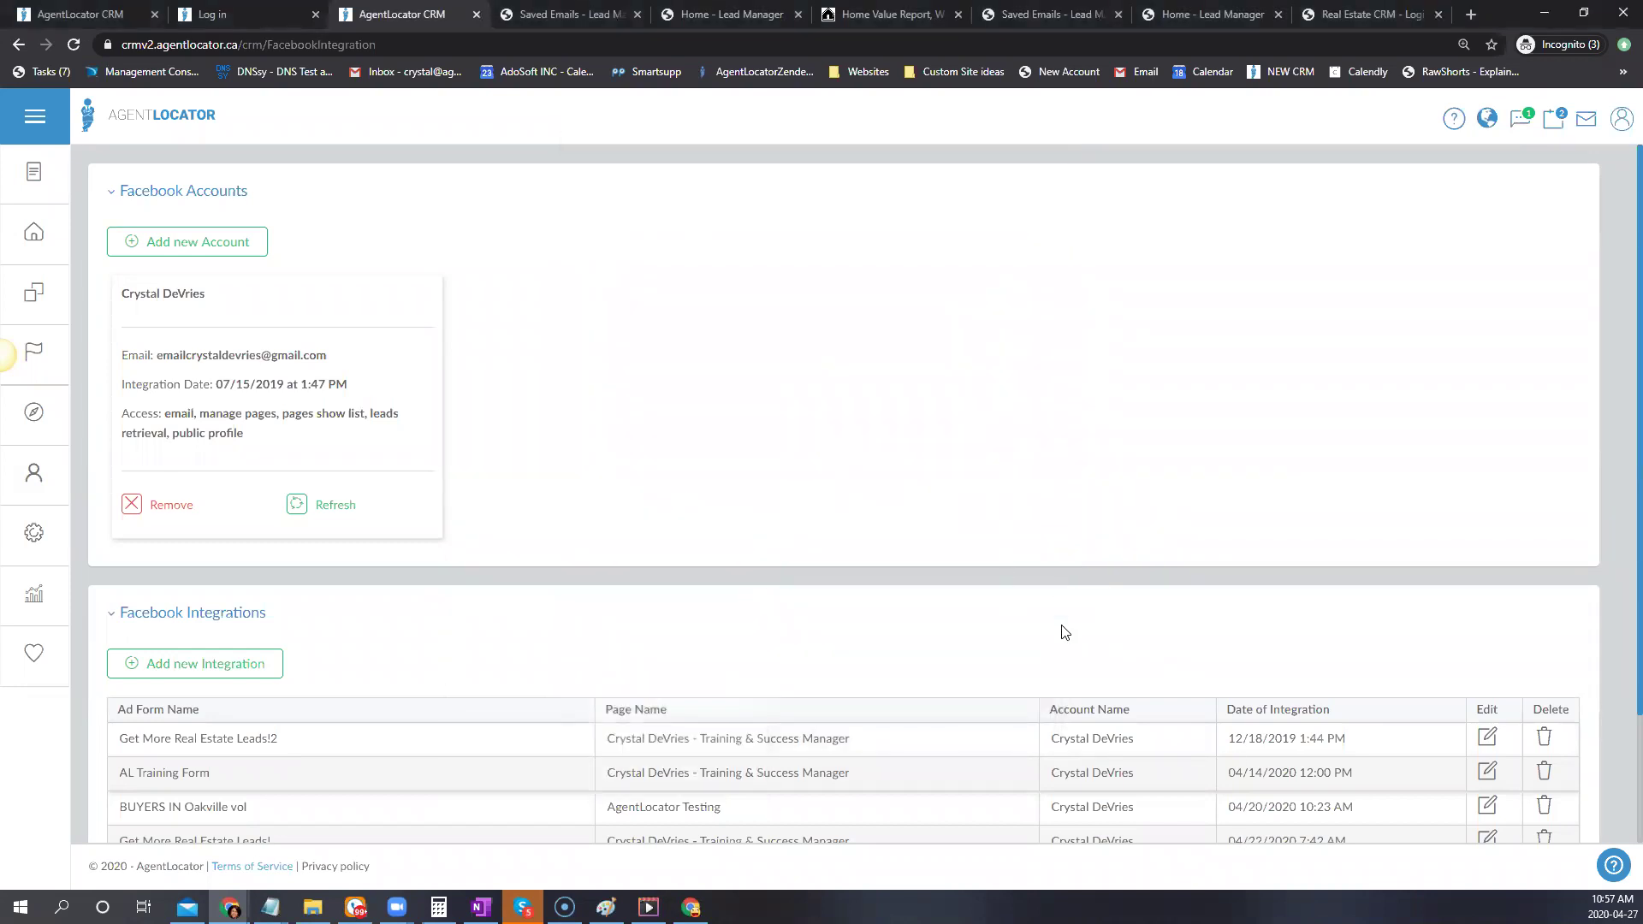
{"action": "scroll", "coordinate": [1005, 642], "scroll_direction": "down", "scroll_amount": 2}
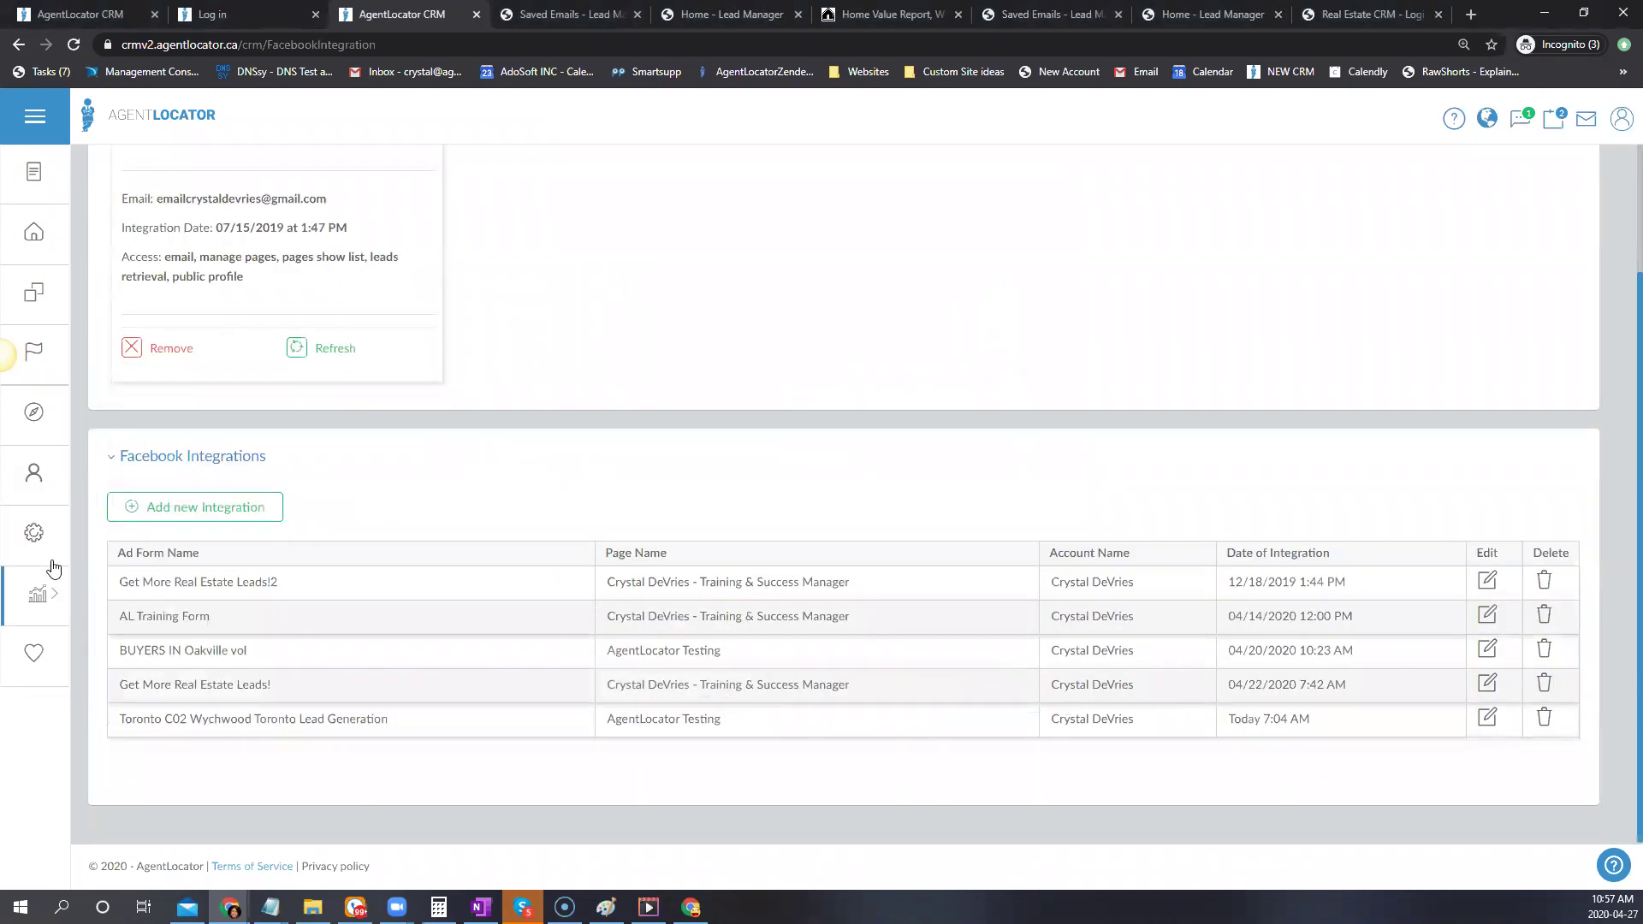
Add a new integration with page AgentLocator Testing and form Buyers In Mississauga
{"action": "left_click", "coordinate": [221, 514]}
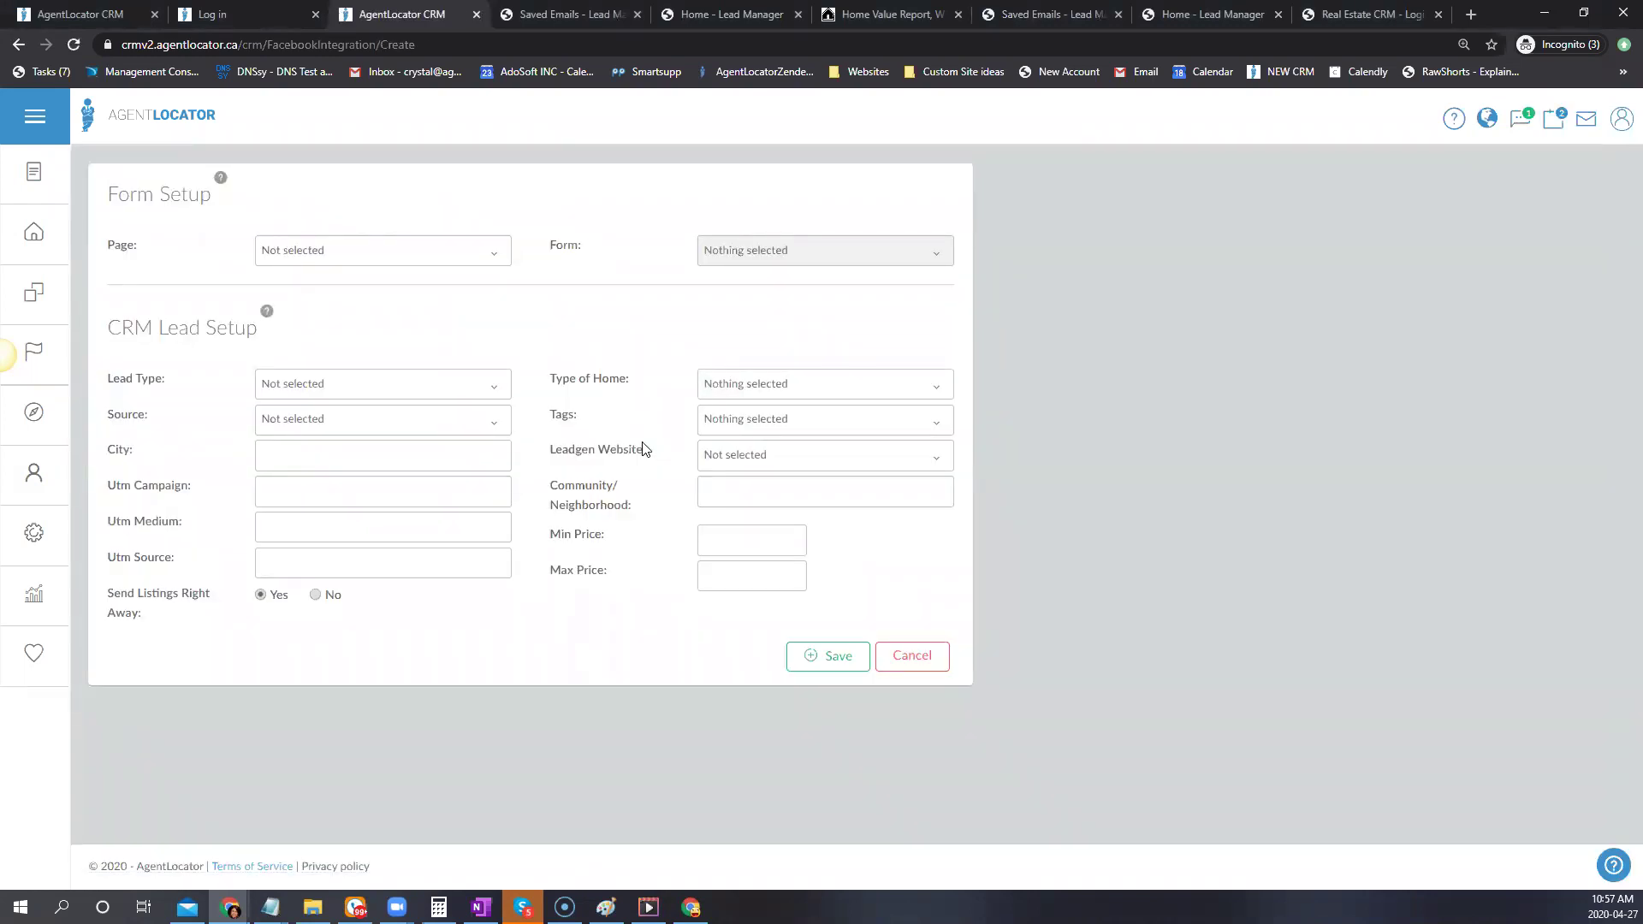
{"action": "left_click", "coordinate": [447, 267]}
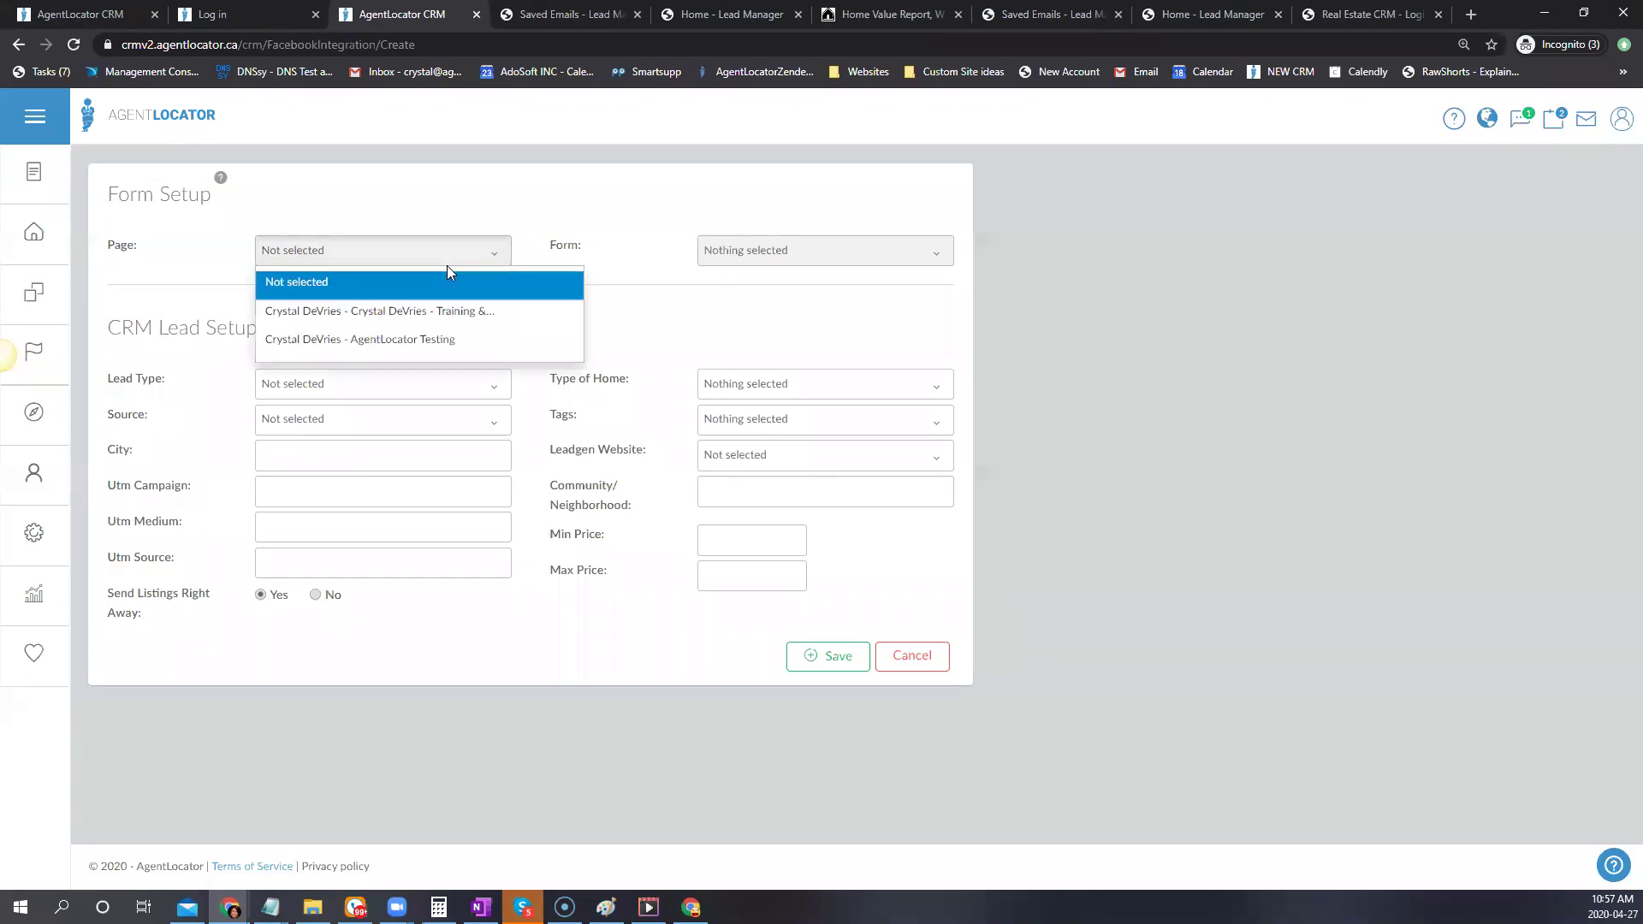
{"action": "left_click", "coordinate": [319, 311]}
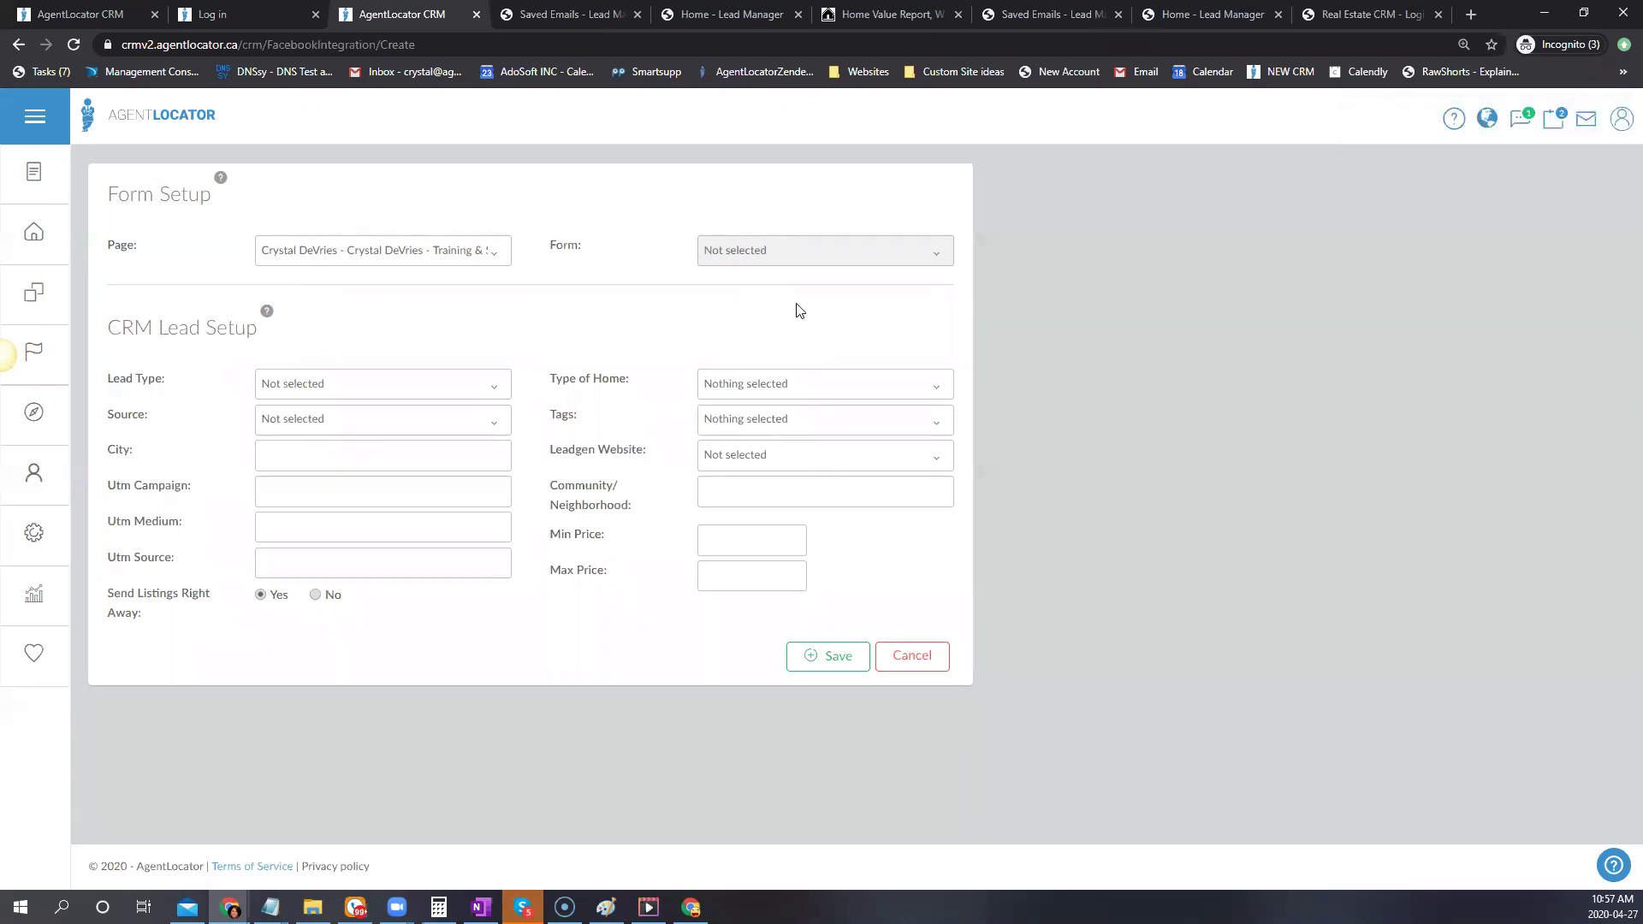
{"action": "left_click", "coordinate": [408, 261]}
{"action": "left_click", "coordinate": [385, 338]}
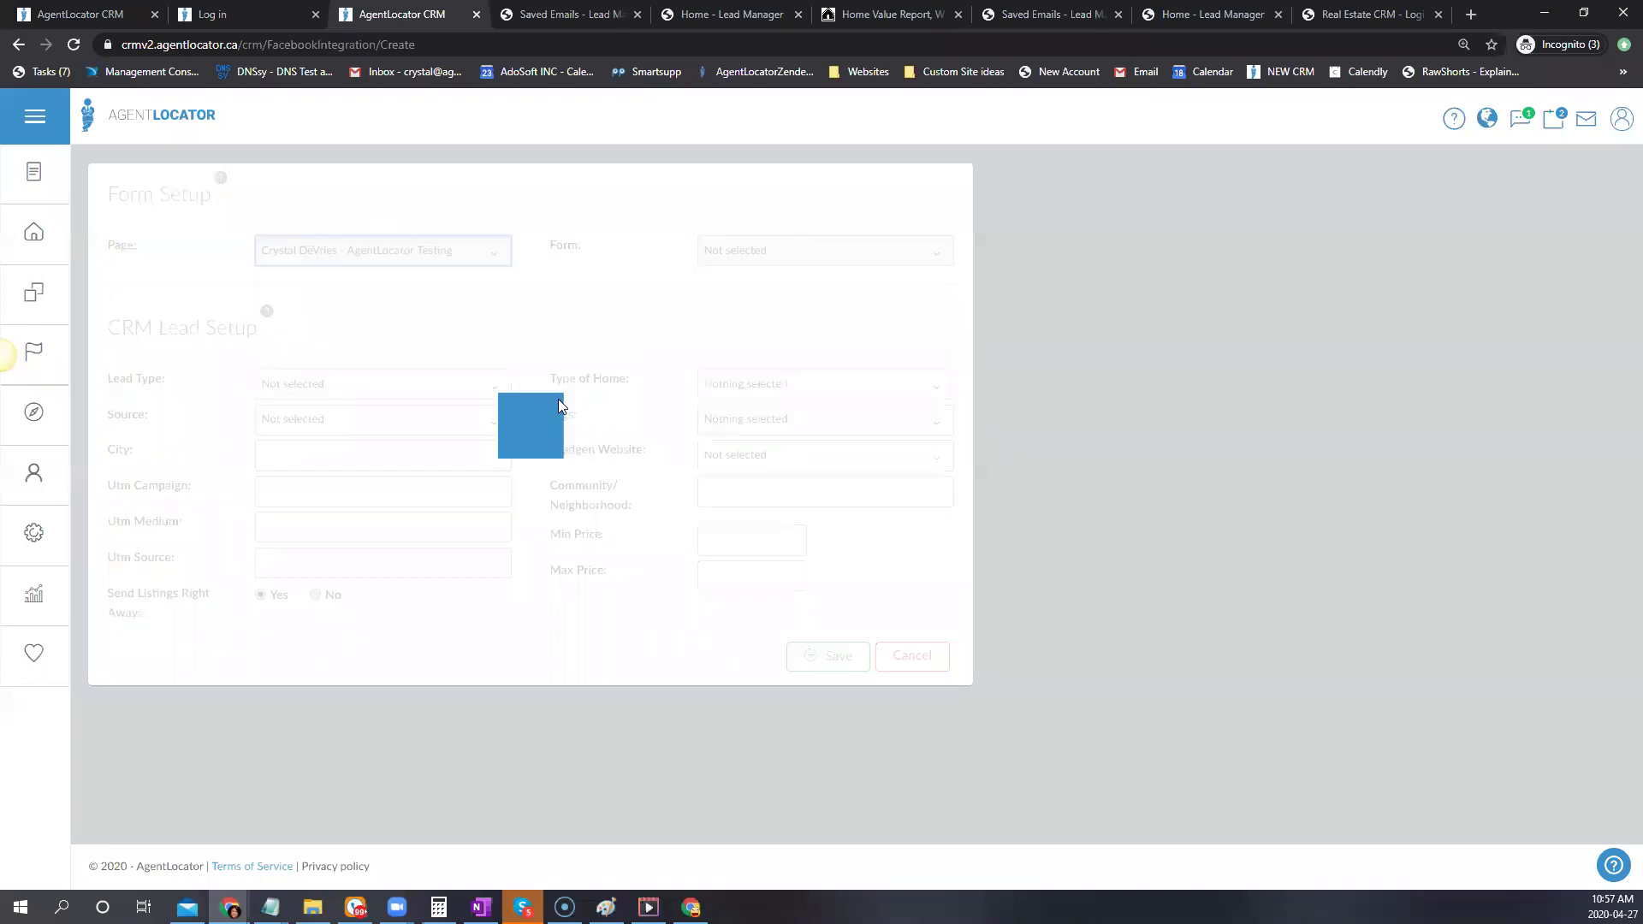
{"action": "left_click", "coordinate": [767, 250]}
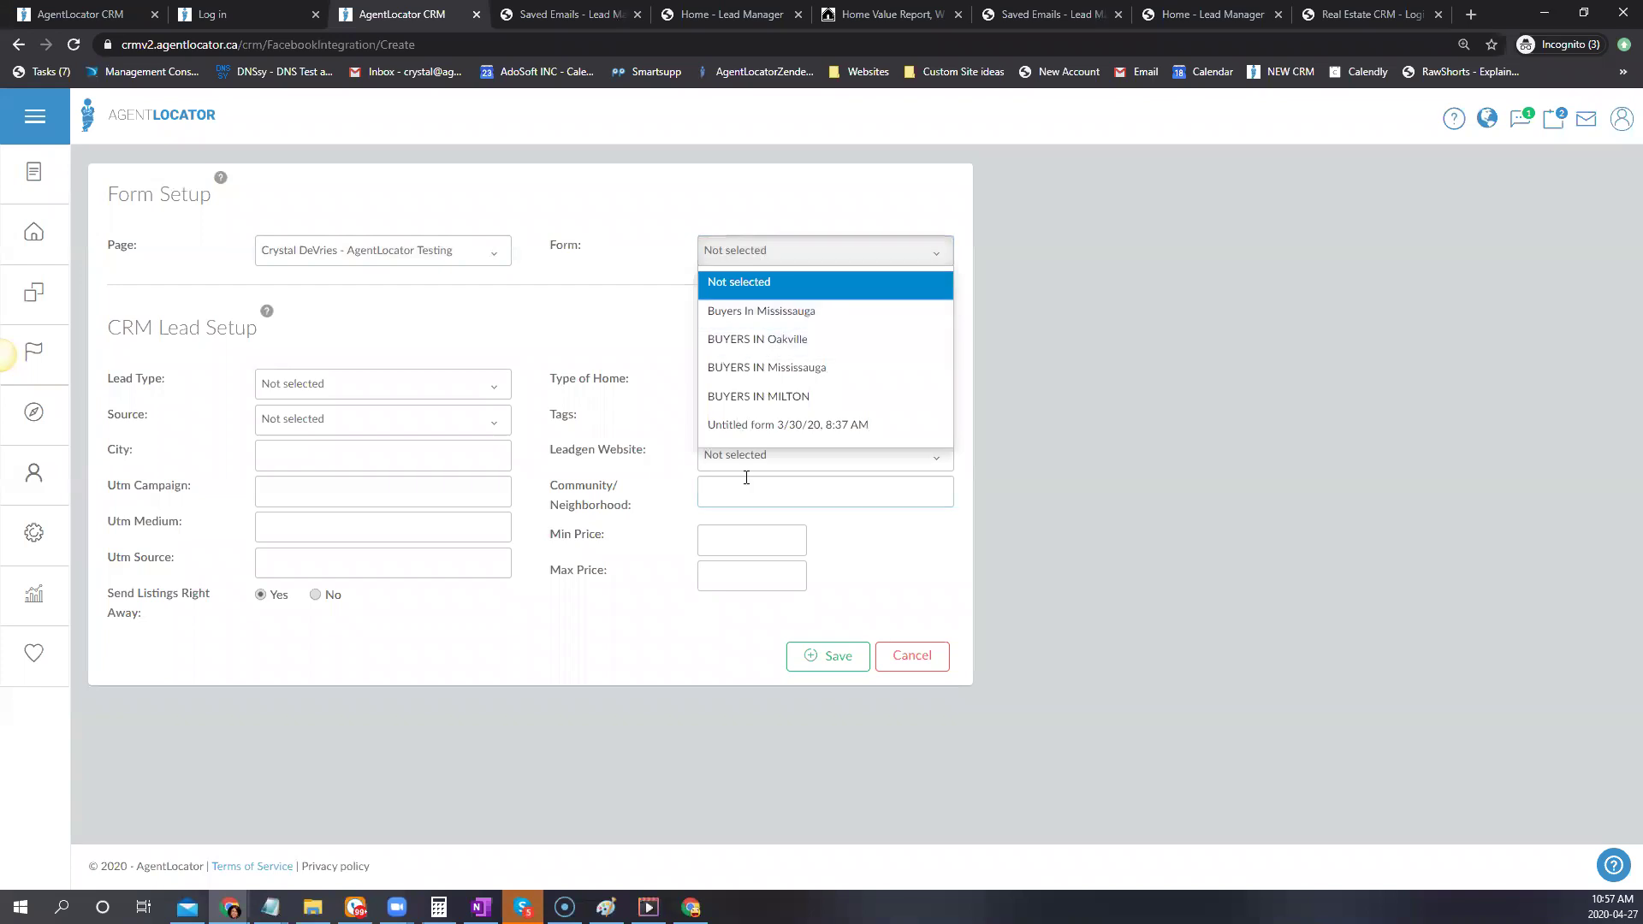
{"action": "left_click", "coordinate": [730, 312]}
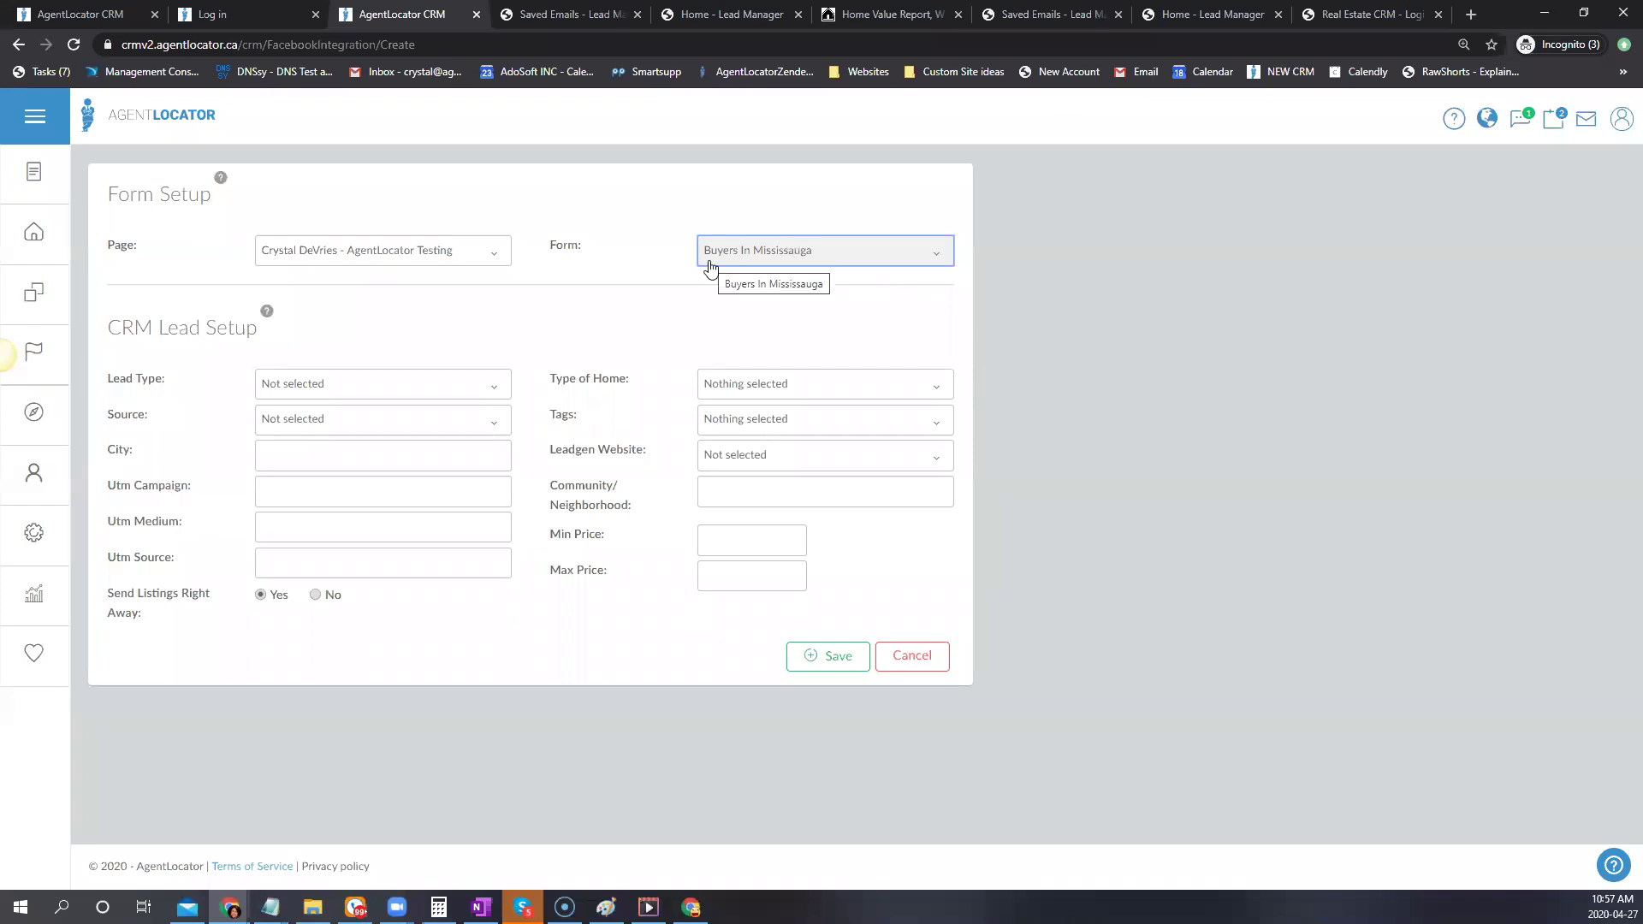
{"action": "left_click", "coordinate": [305, 387]}
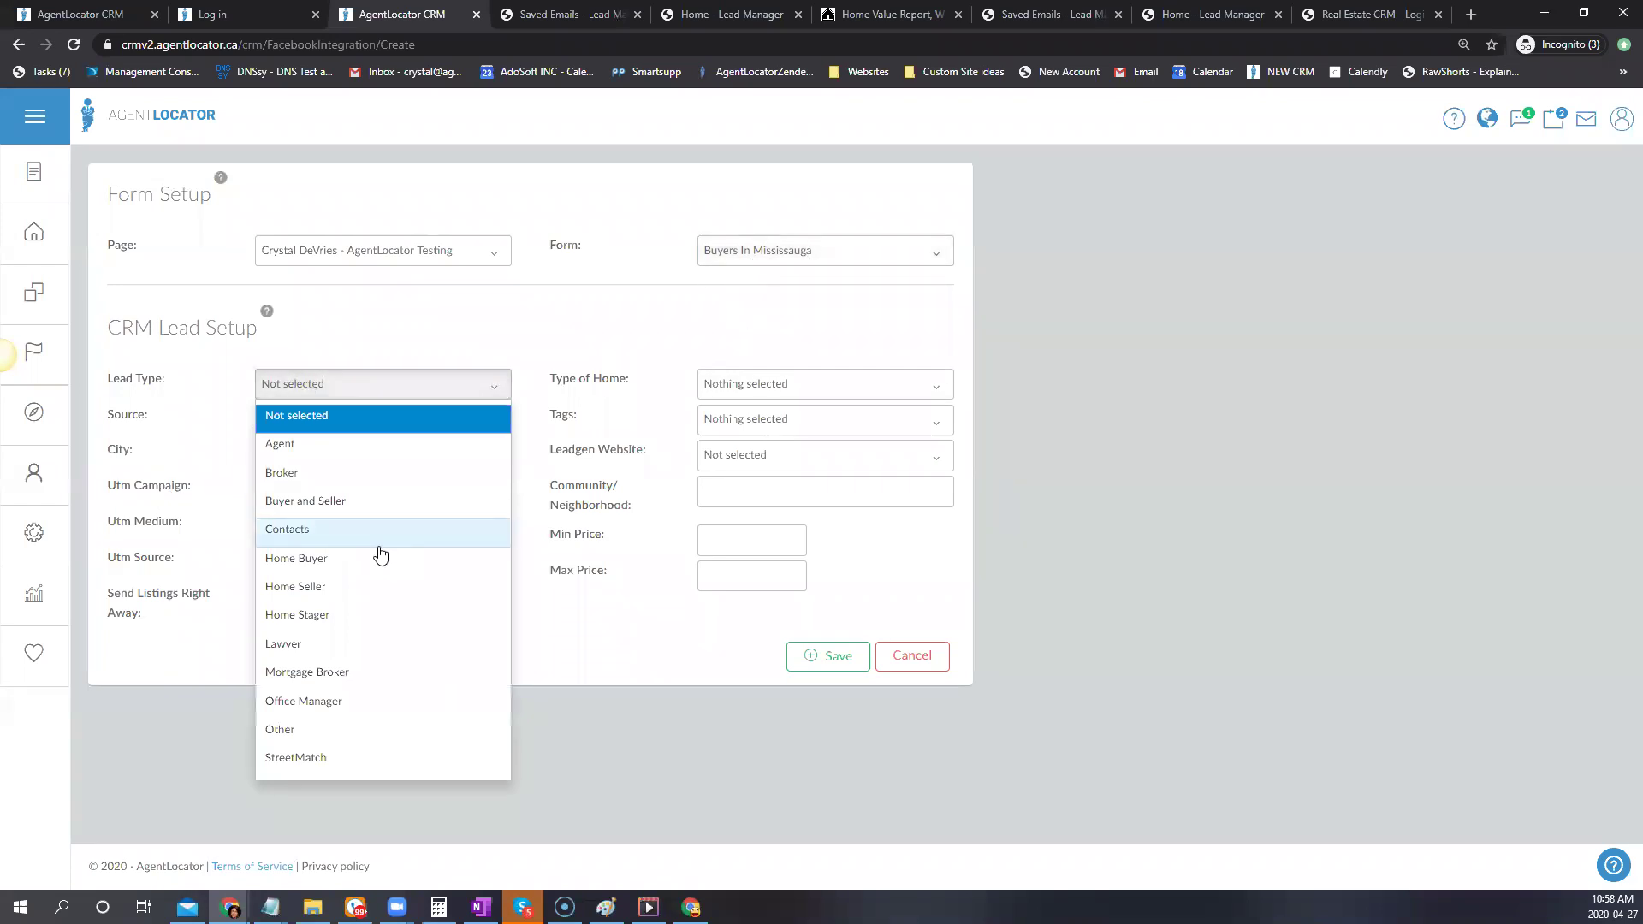
Set lead type to Home Buyer and source to FB Ads Mississauga Buyers
{"action": "left_click", "coordinate": [289, 565]}
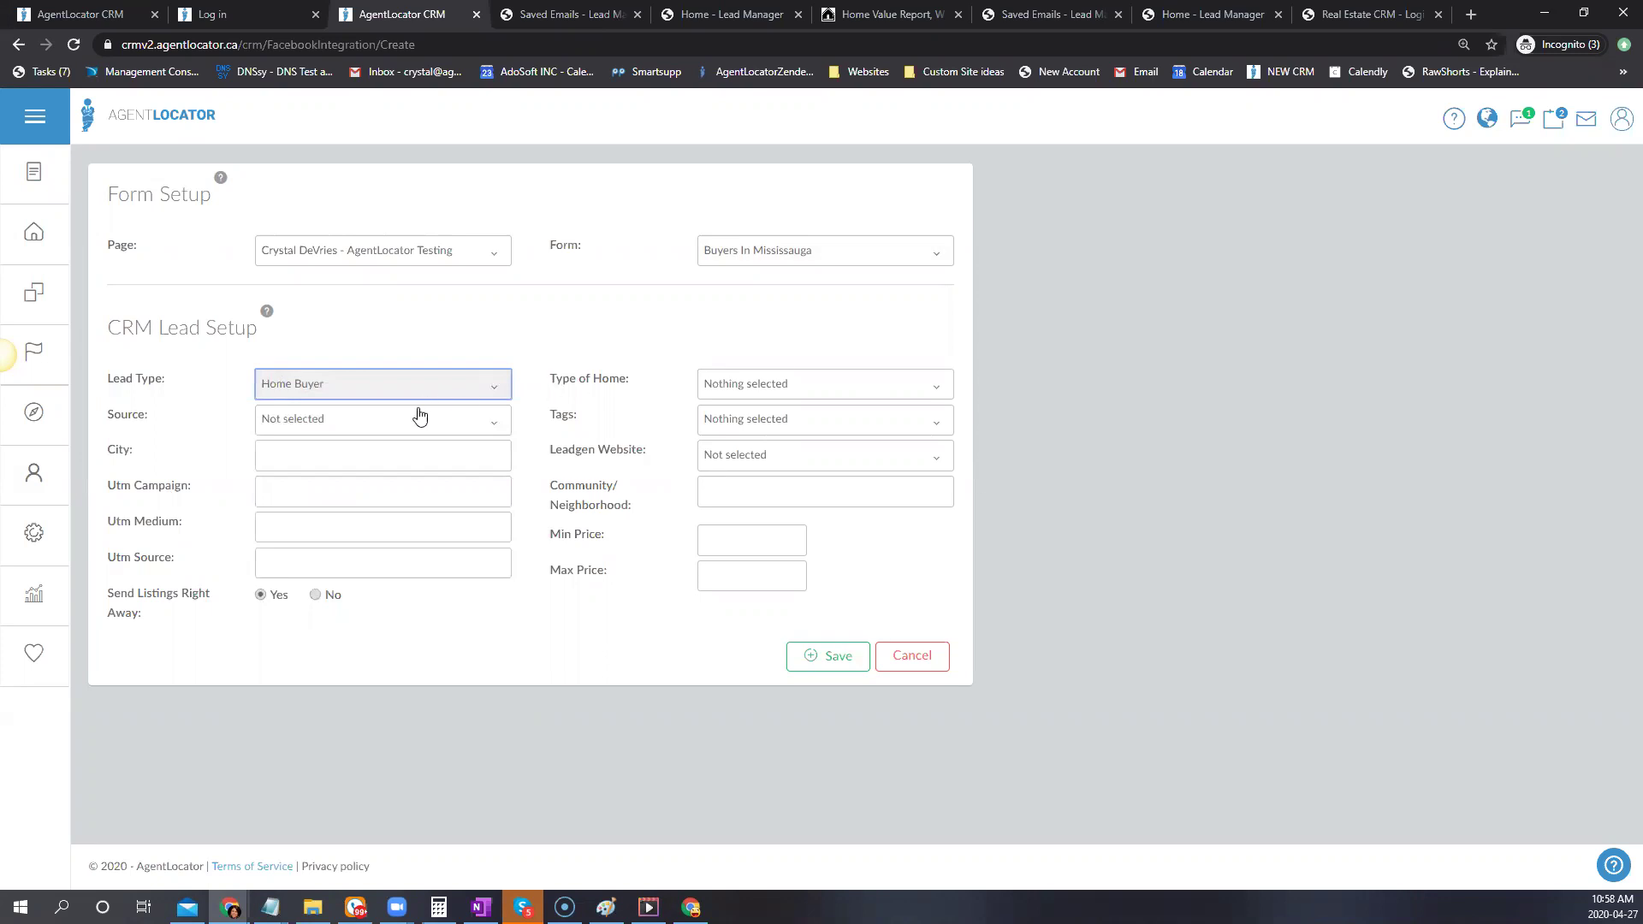
{"action": "left_click", "coordinate": [492, 433]}
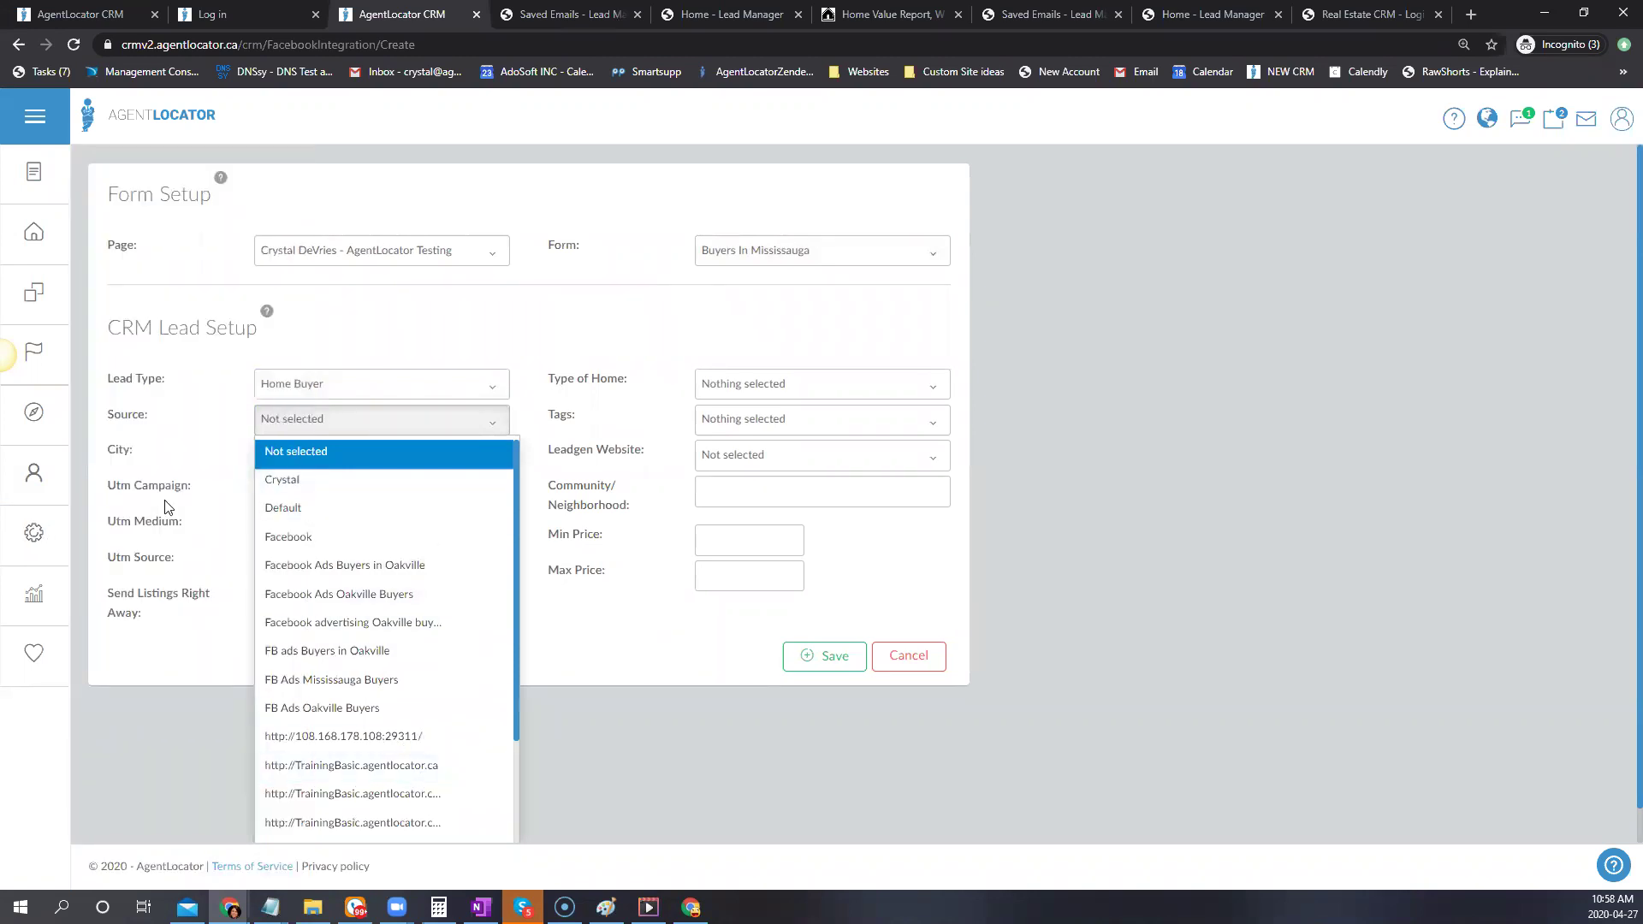
{"action": "mouse_move", "coordinate": [39, 533]}
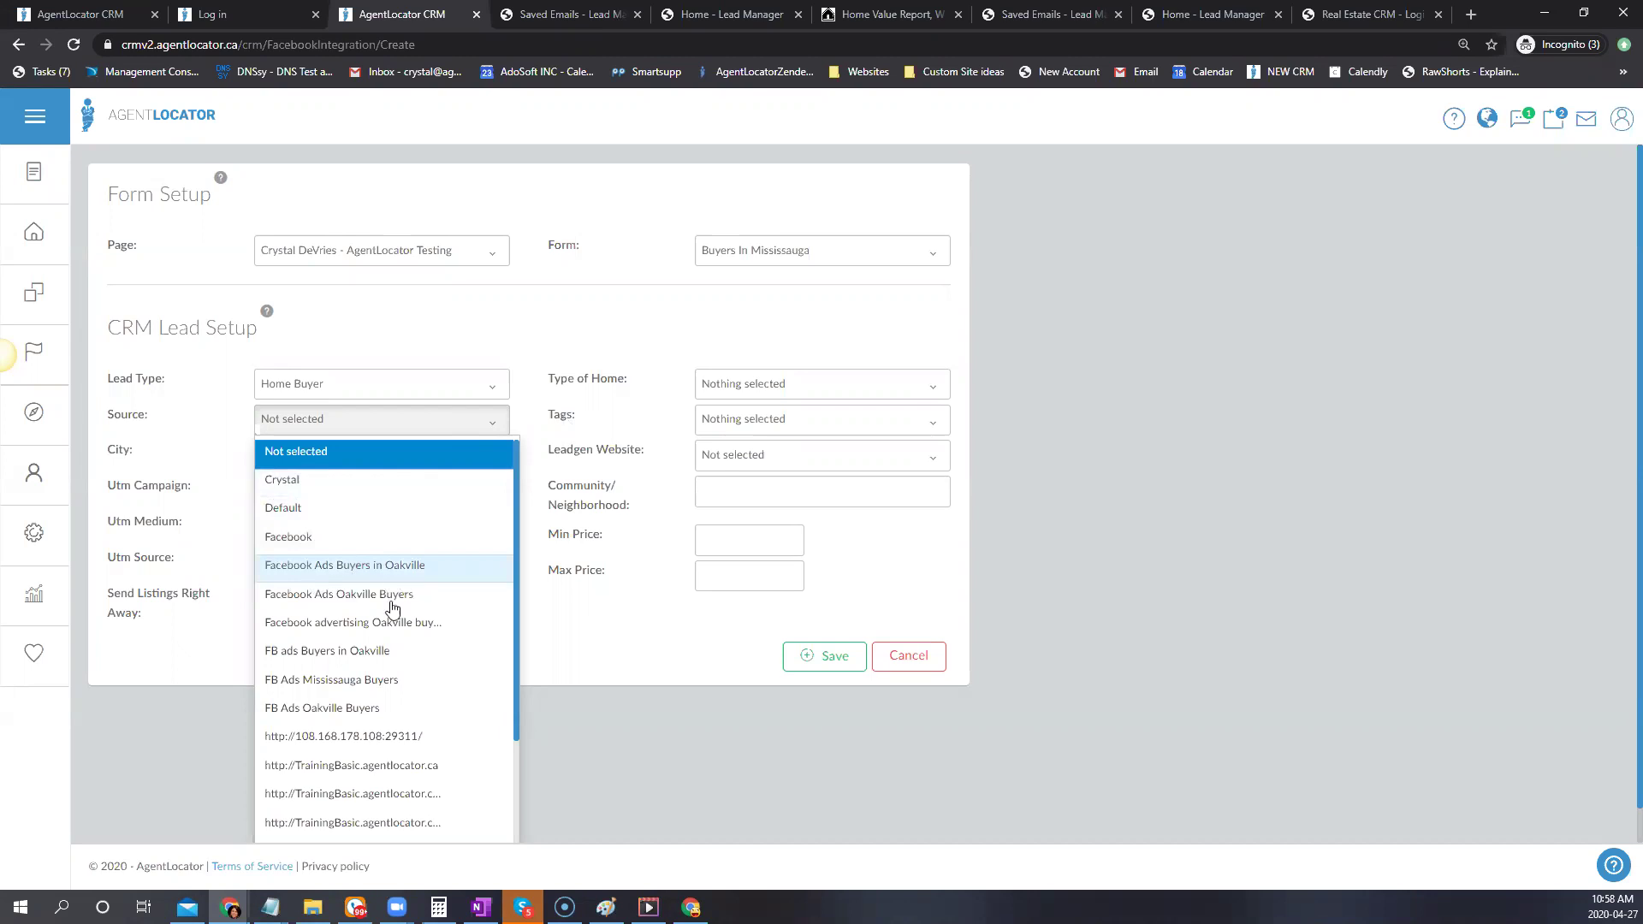
{"action": "left_click", "coordinate": [333, 681]}
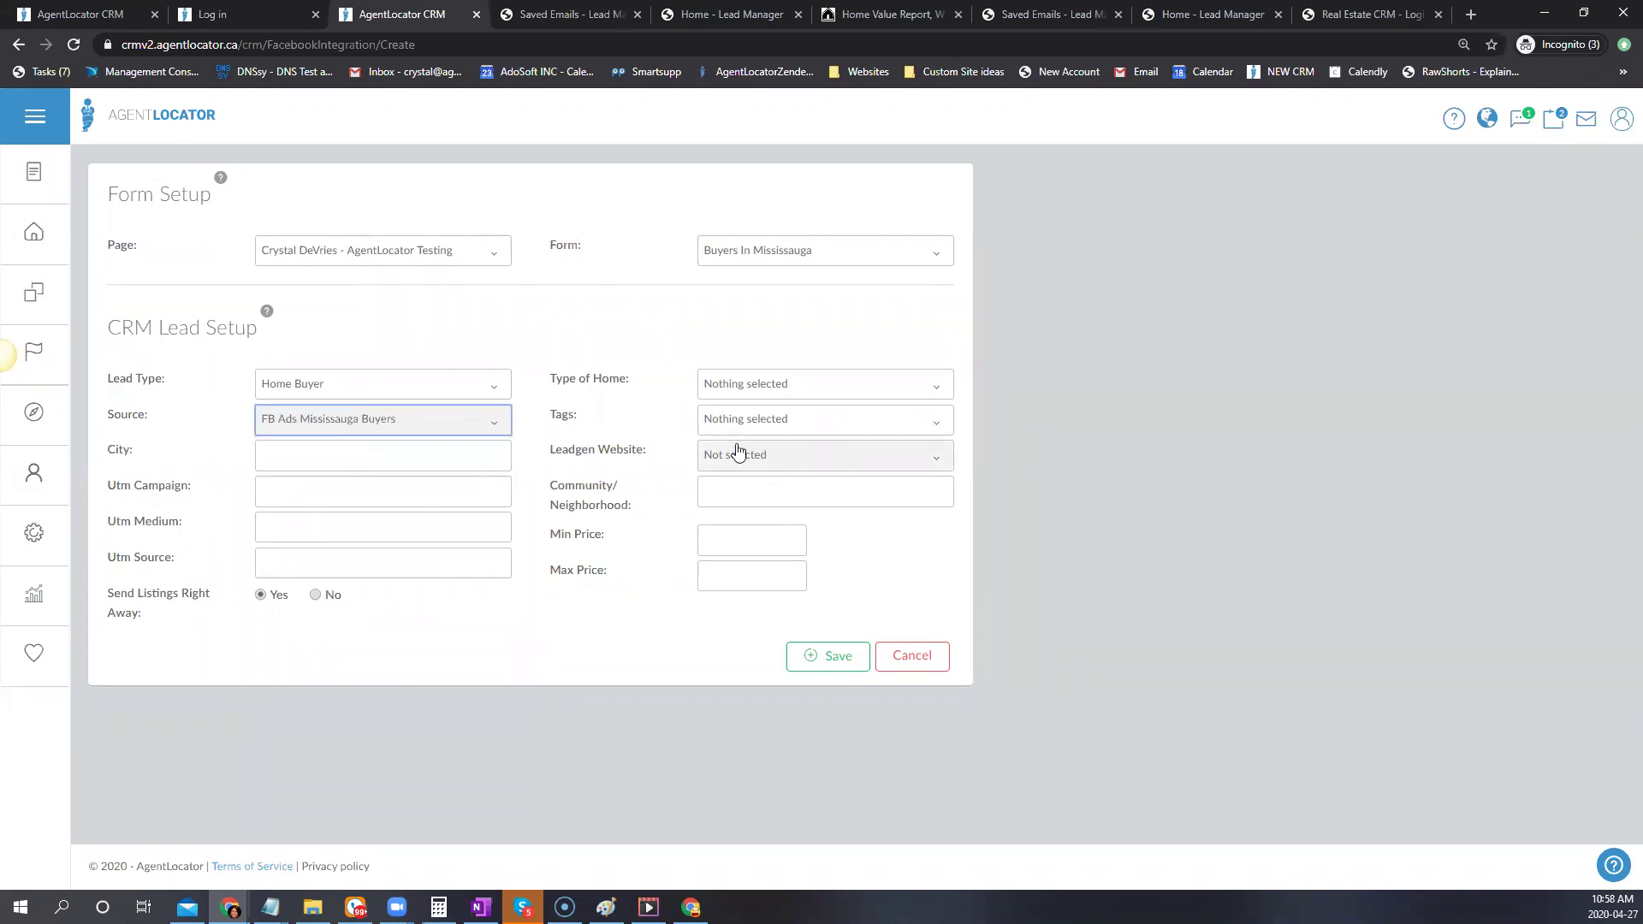
Tag leads with Investment Buyer only, leaving Needs Pre-Approval unchecked
{"action": "left_click", "coordinate": [768, 433]}
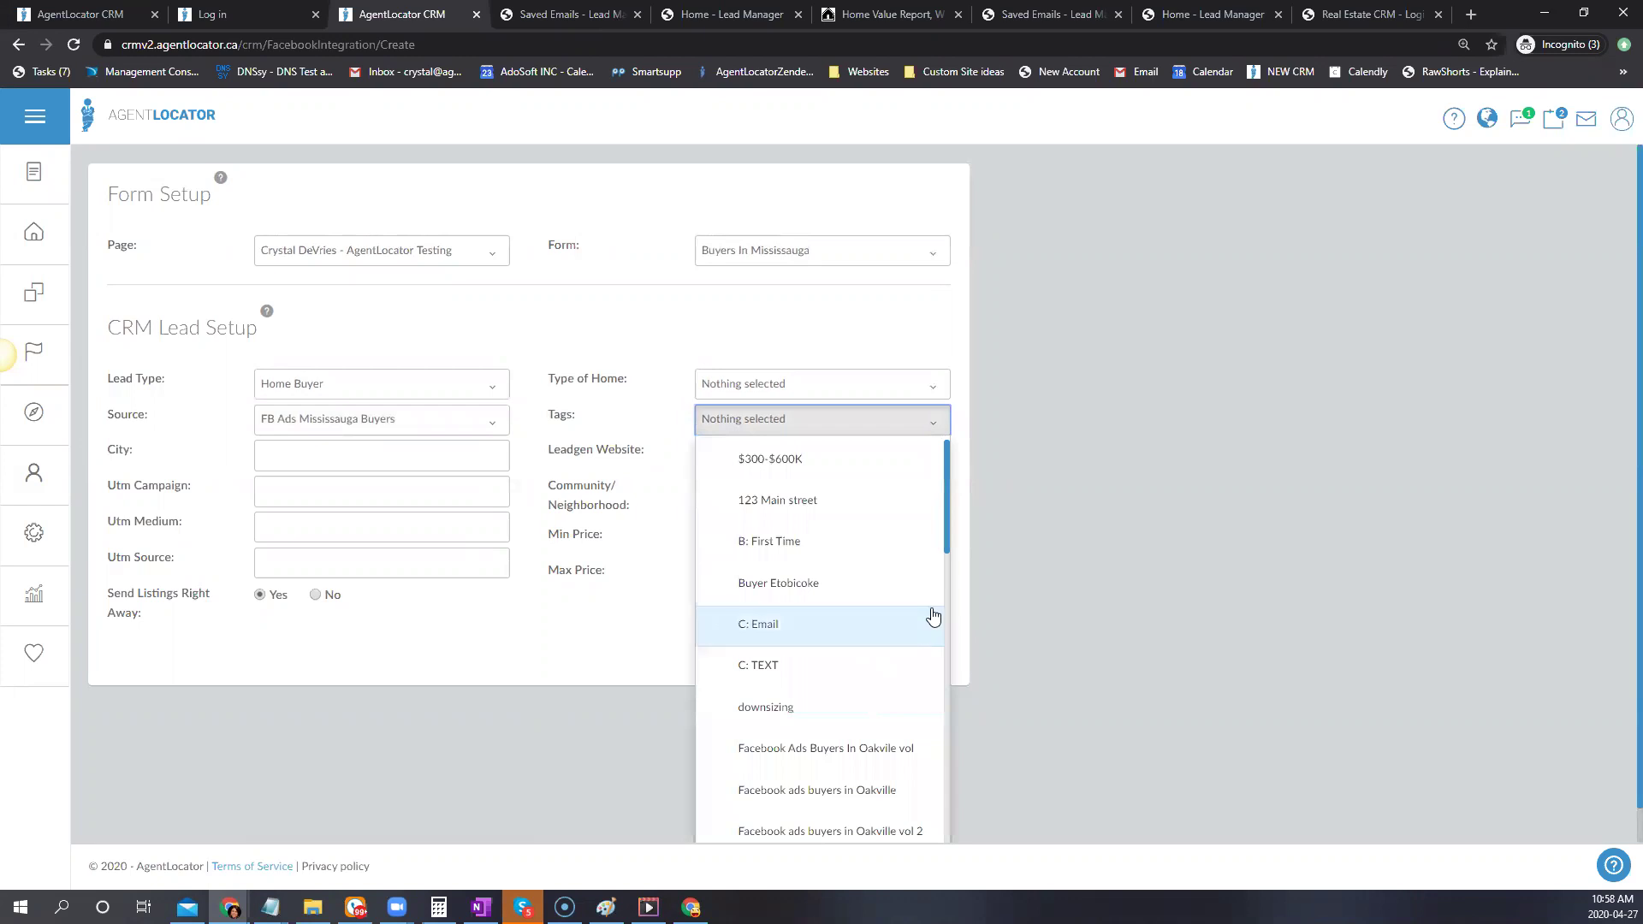
{"action": "scroll", "coordinate": [864, 602], "scroll_direction": "down", "scroll_amount": 2}
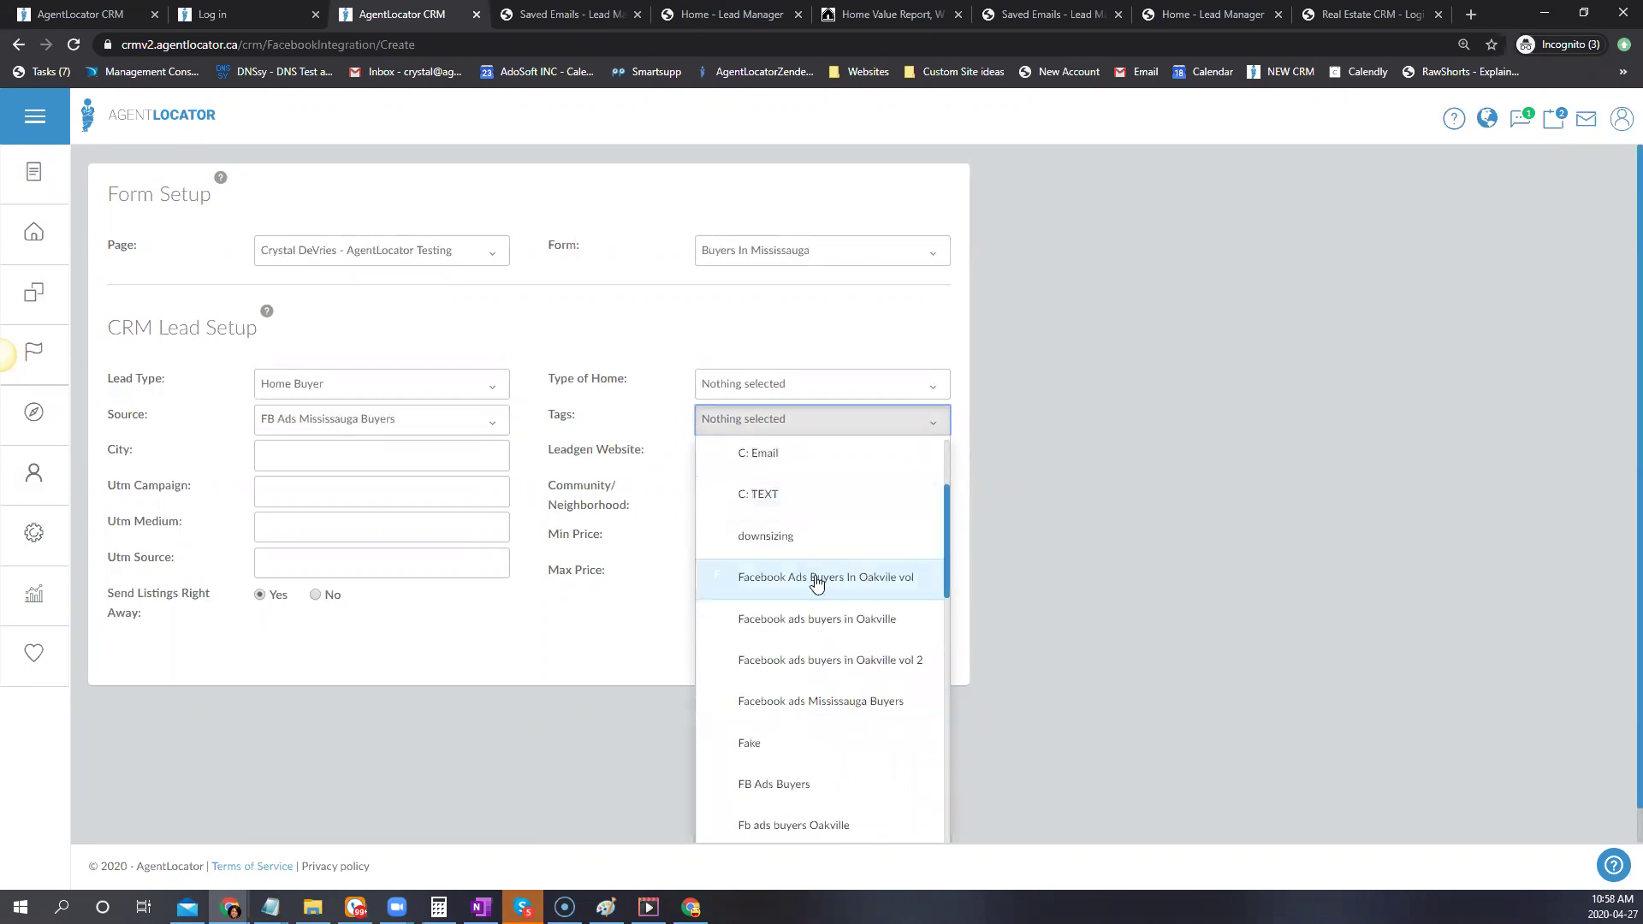
{"action": "scroll", "coordinate": [944, 549], "scroll_direction": "down", "scroll_amount": 5}
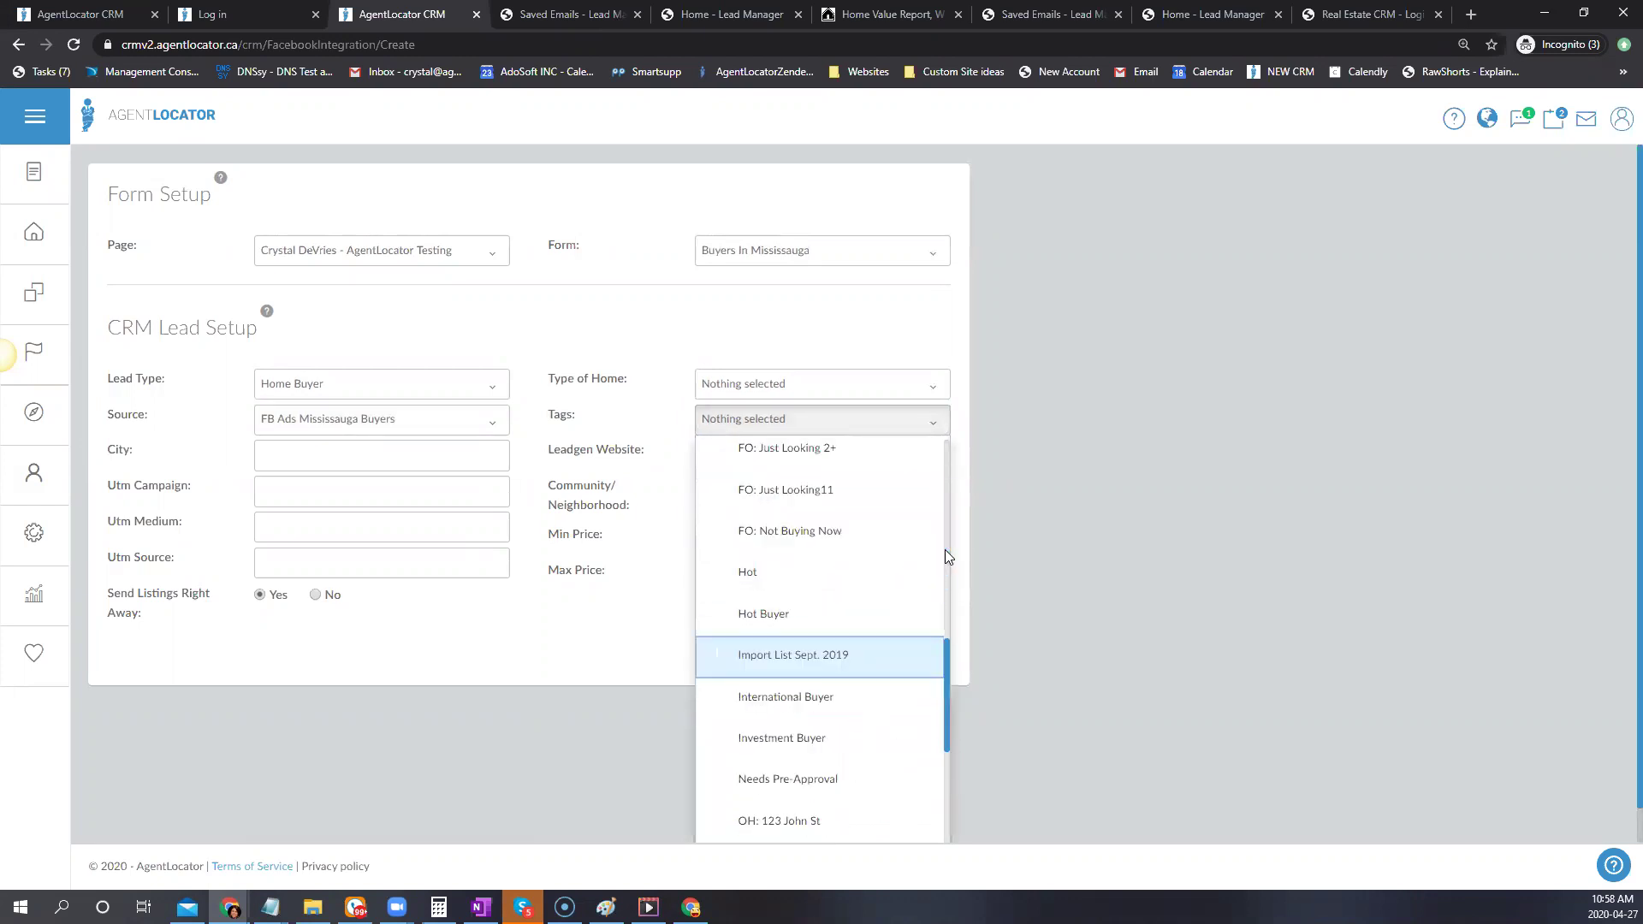
{"action": "scroll", "coordinate": [945, 550], "scroll_direction": "down", "scroll_amount": 3}
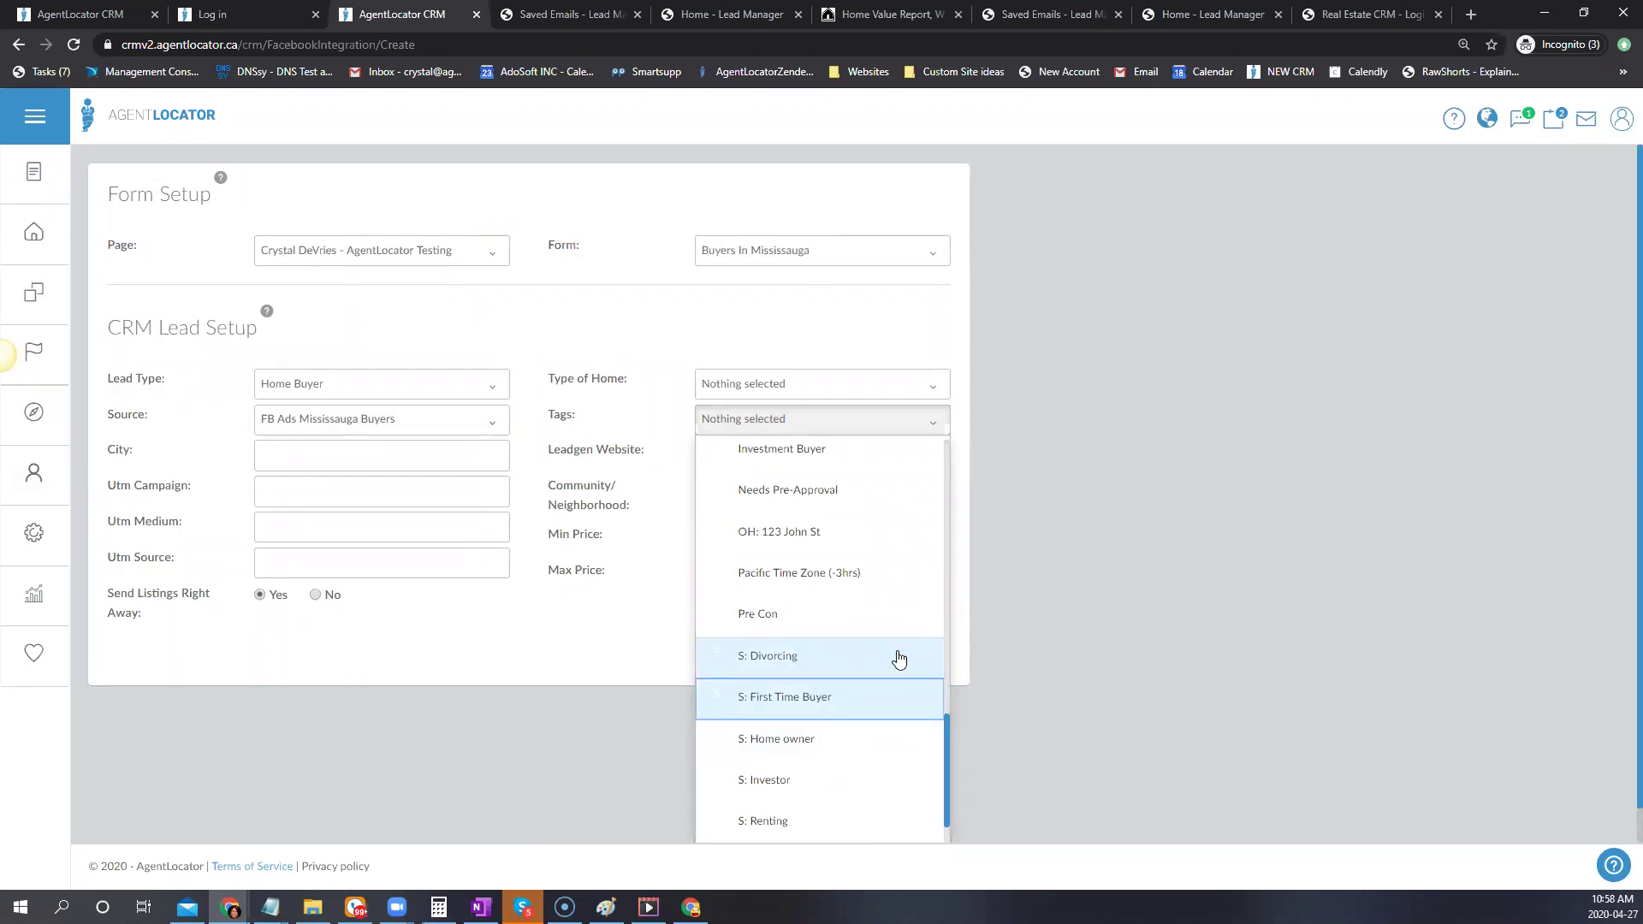
{"action": "scroll", "coordinate": [826, 539], "scroll_direction": "up", "scroll_amount": 1}
{"action": "left_click", "coordinate": [762, 543]}
{"action": "left_click", "coordinate": [629, 463]}
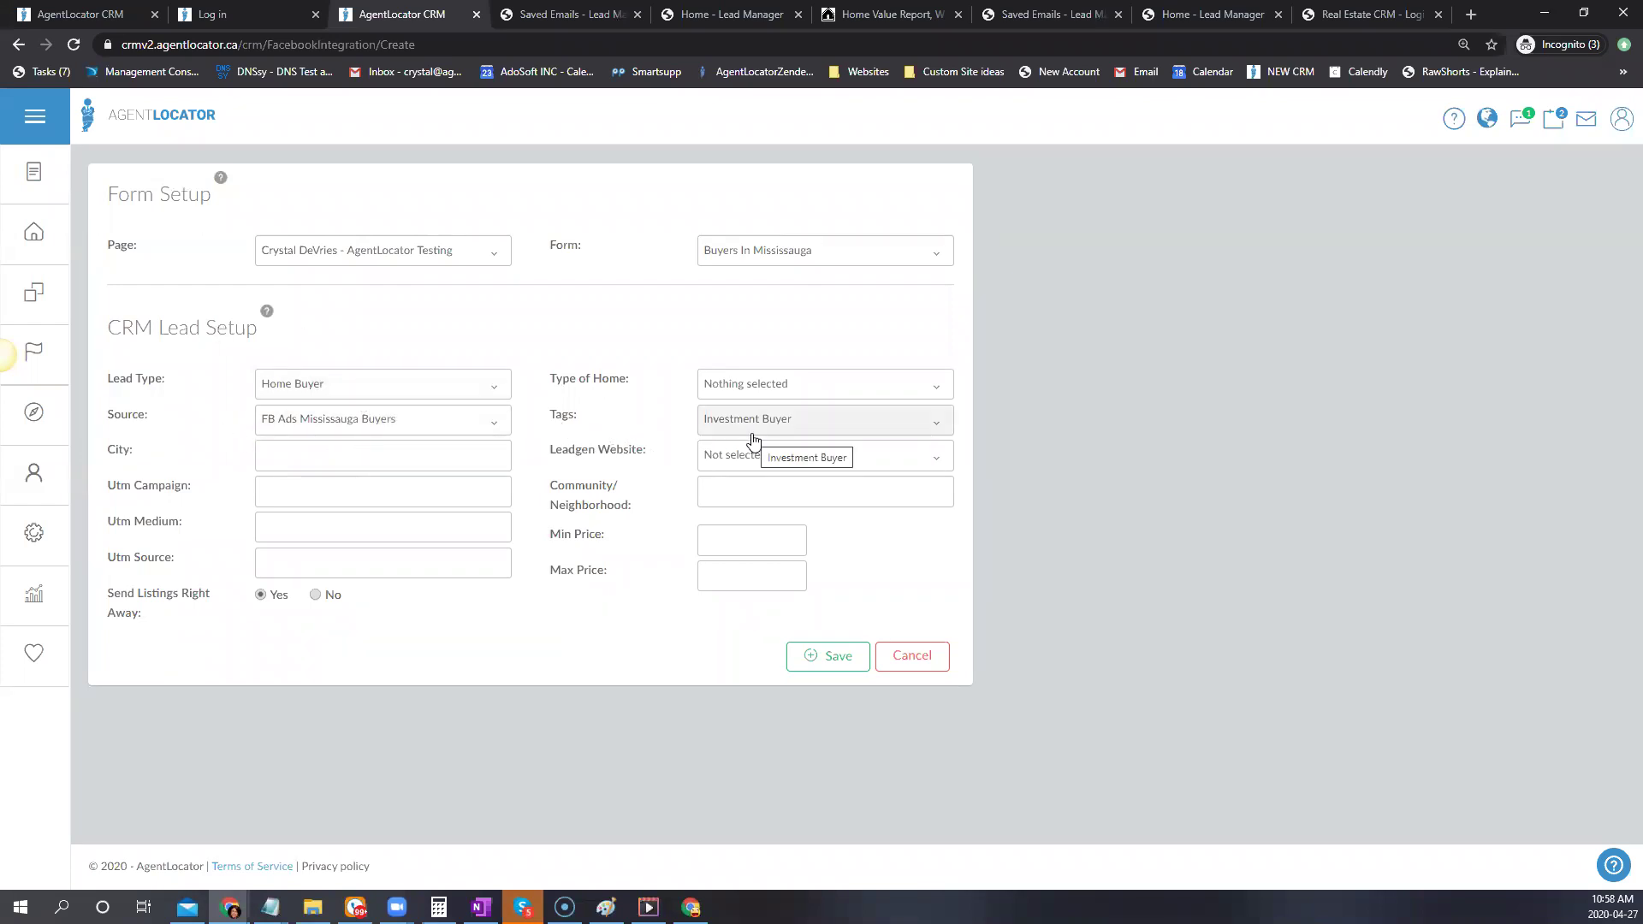
{"action": "left_click", "coordinate": [803, 428]}
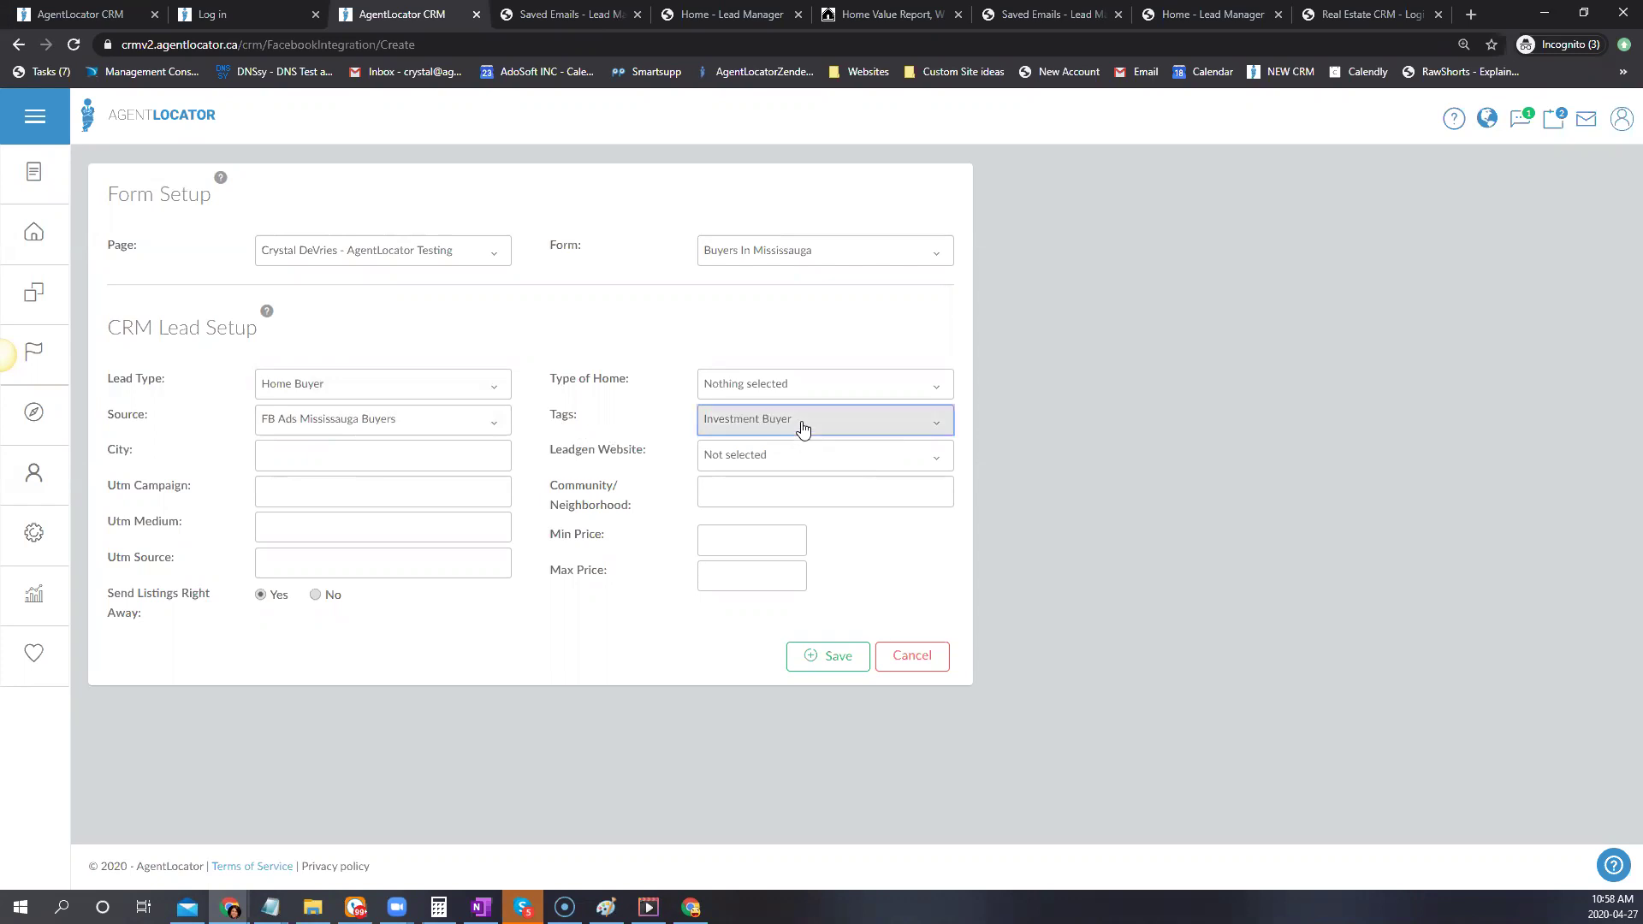
{"action": "left_click", "coordinate": [754, 582]}
{"action": "left_click", "coordinate": [753, 595]}
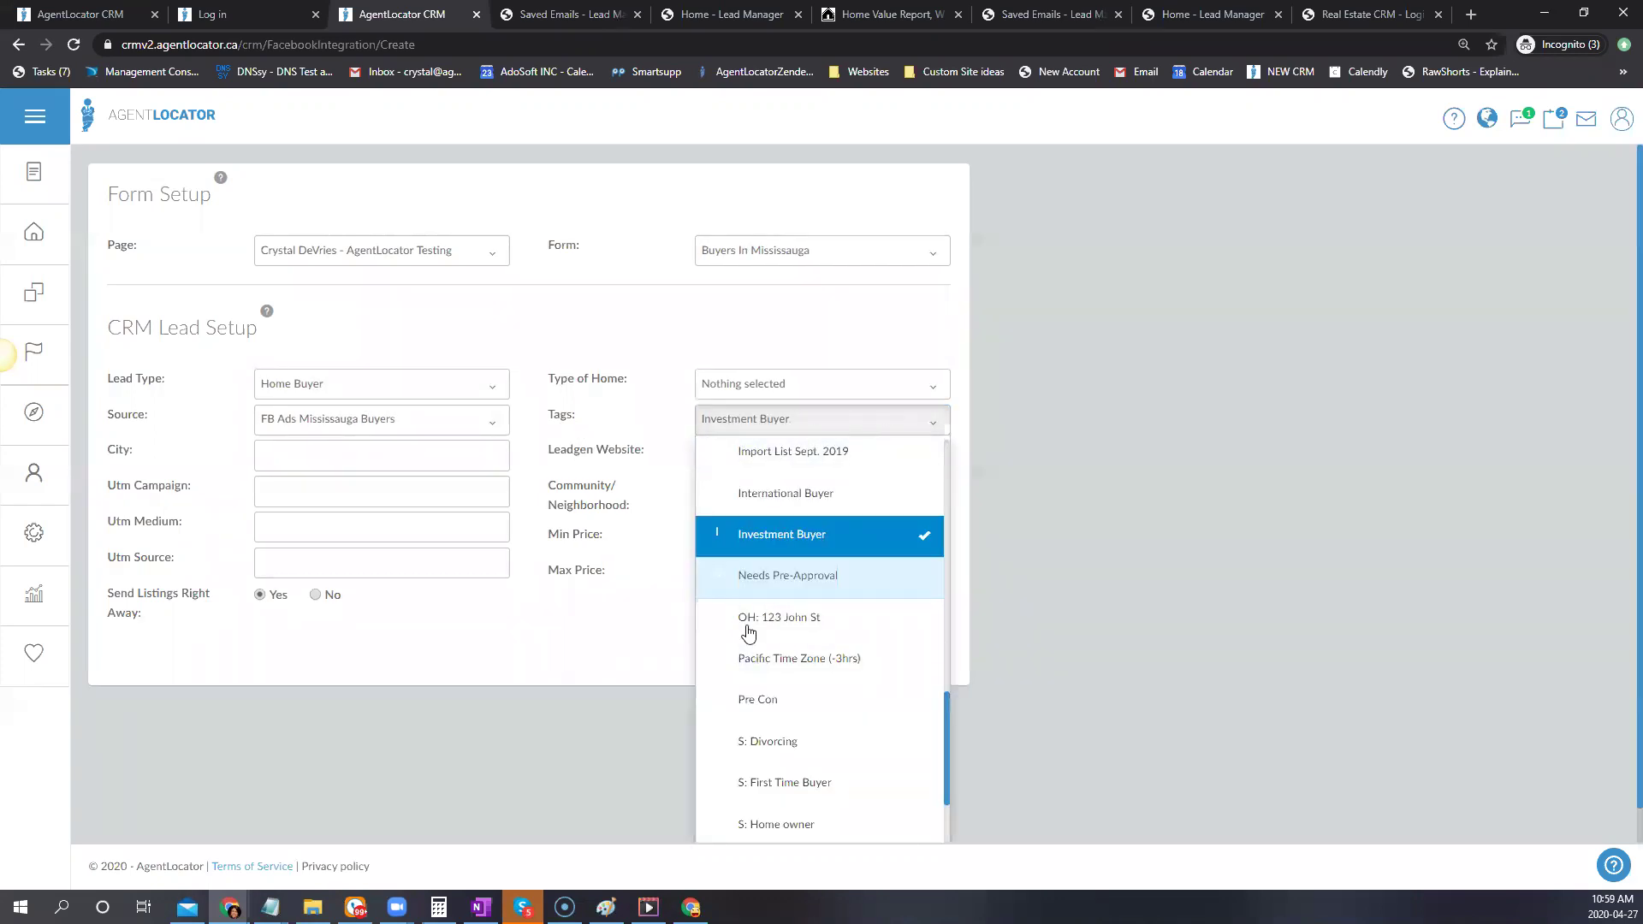
{"action": "left_click", "coordinate": [832, 425]}
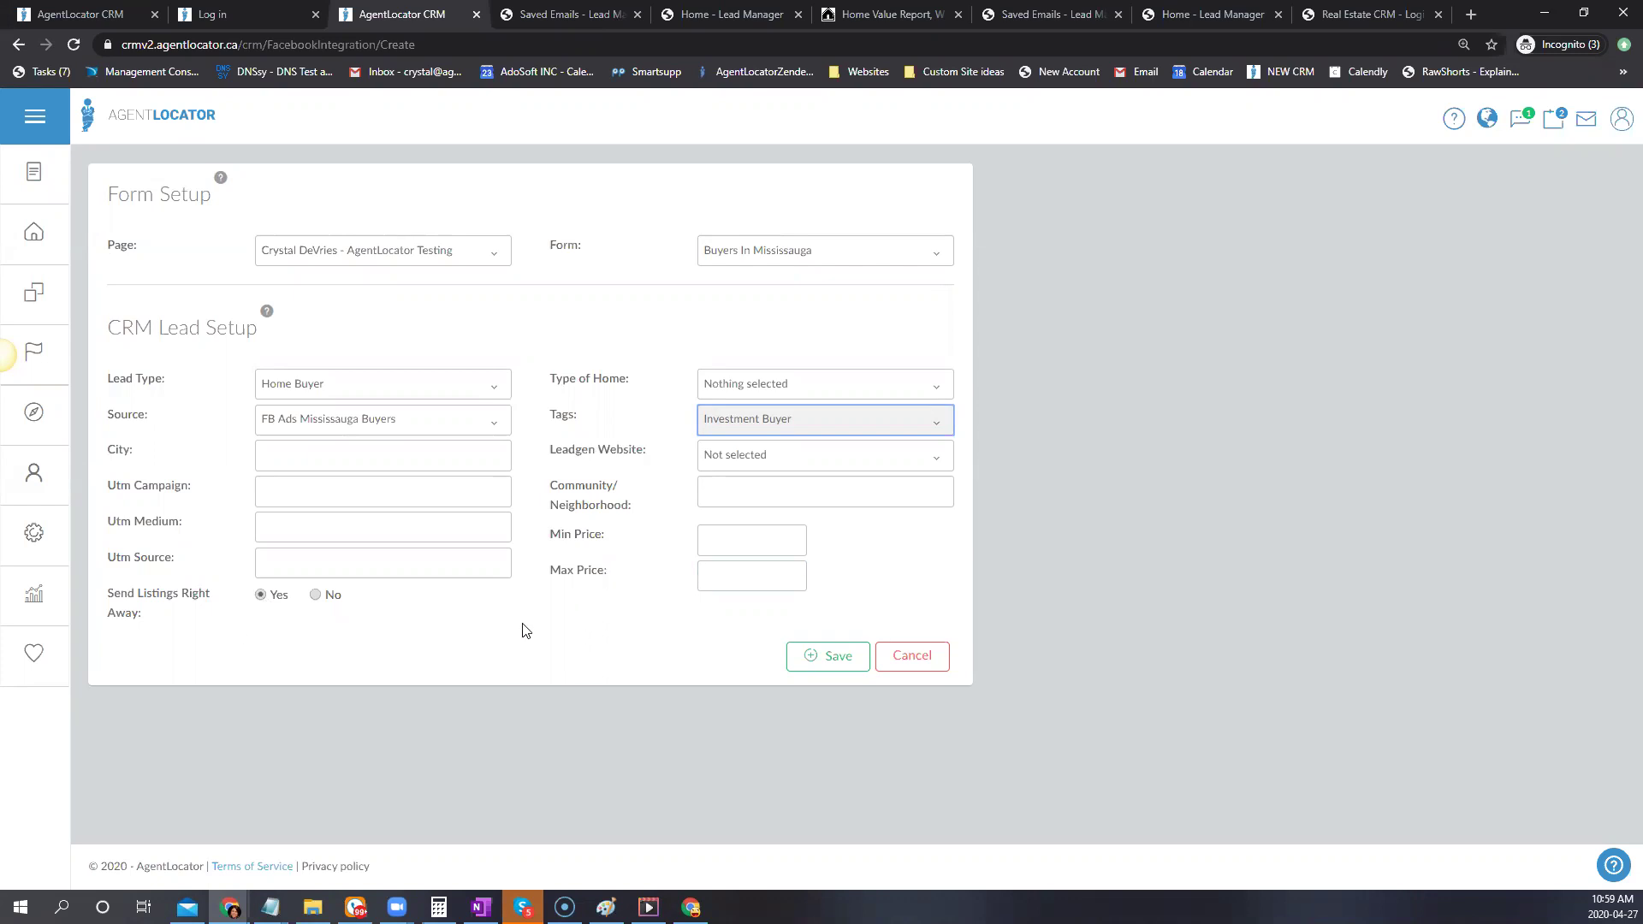
Enter city Mississauga; select Att/Row/Twnhouse, Condo Townhouse, Detached, Duplex and Semi-Detached home types
{"action": "left_click", "coordinate": [416, 453]}
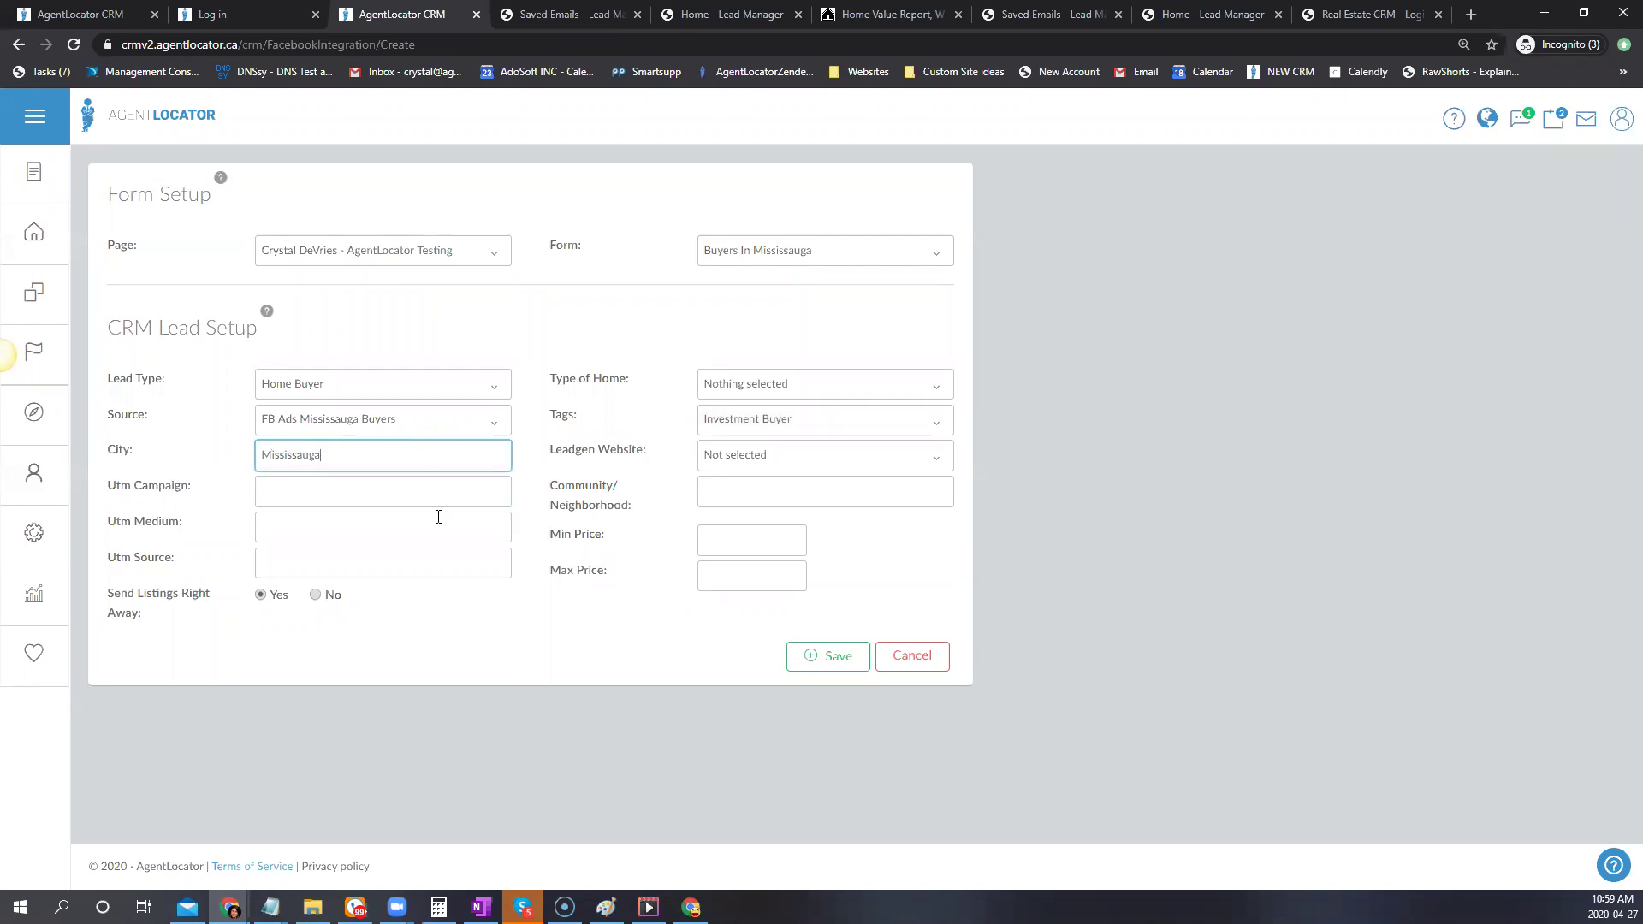
{"action": "left_click", "coordinate": [767, 389]}
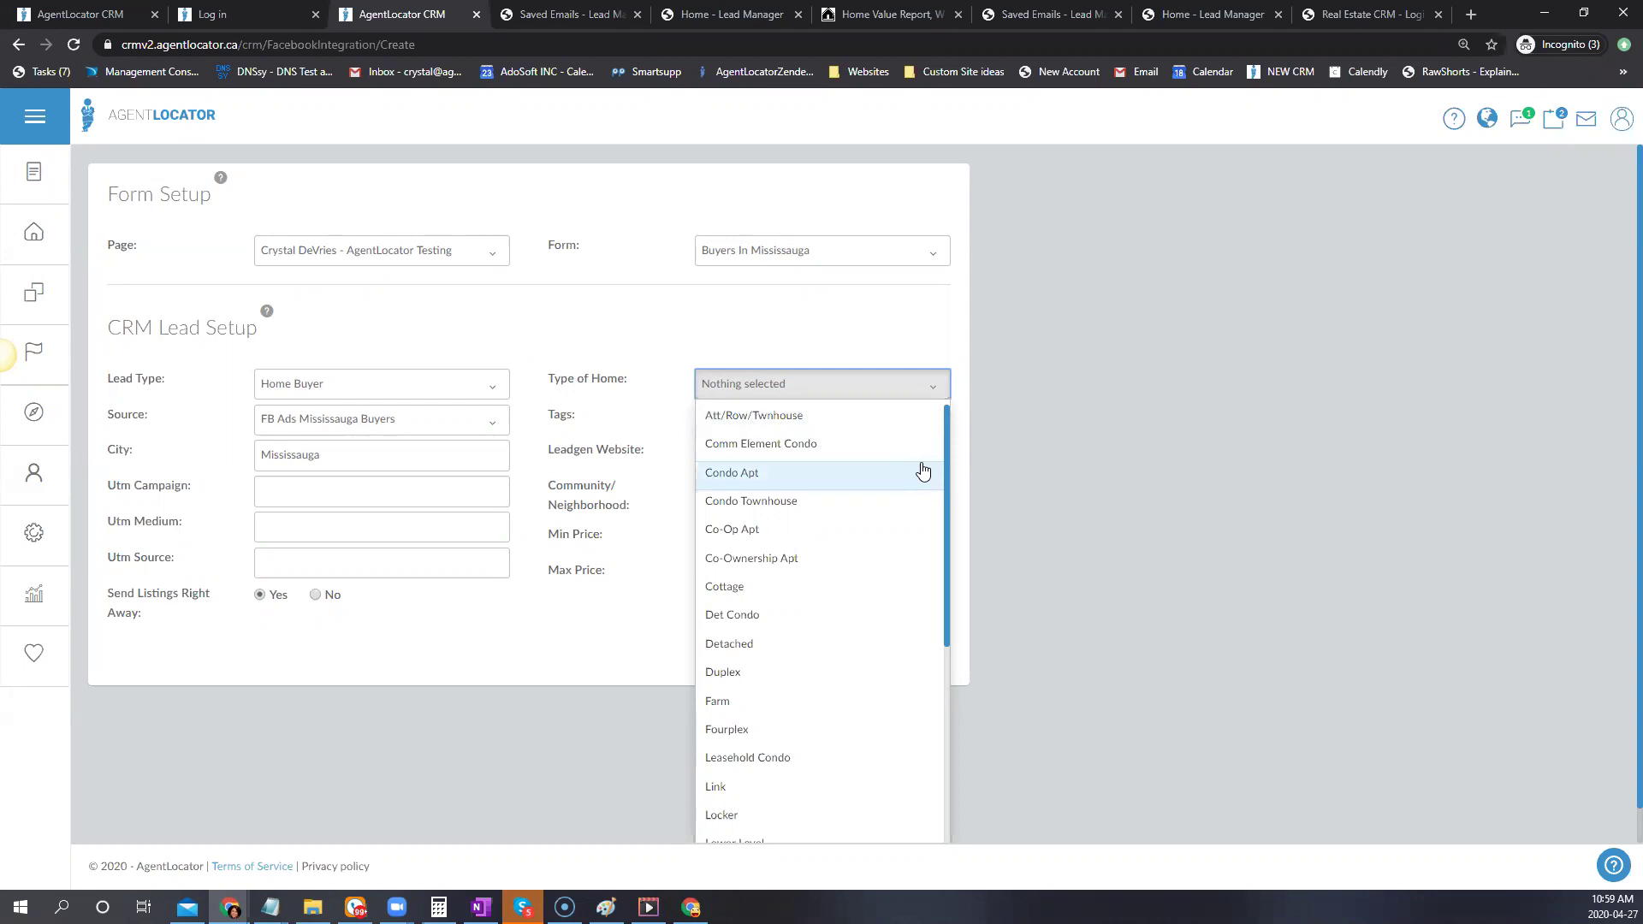
{"action": "left_click", "coordinate": [722, 419]}
{"action": "left_click", "coordinate": [721, 420]}
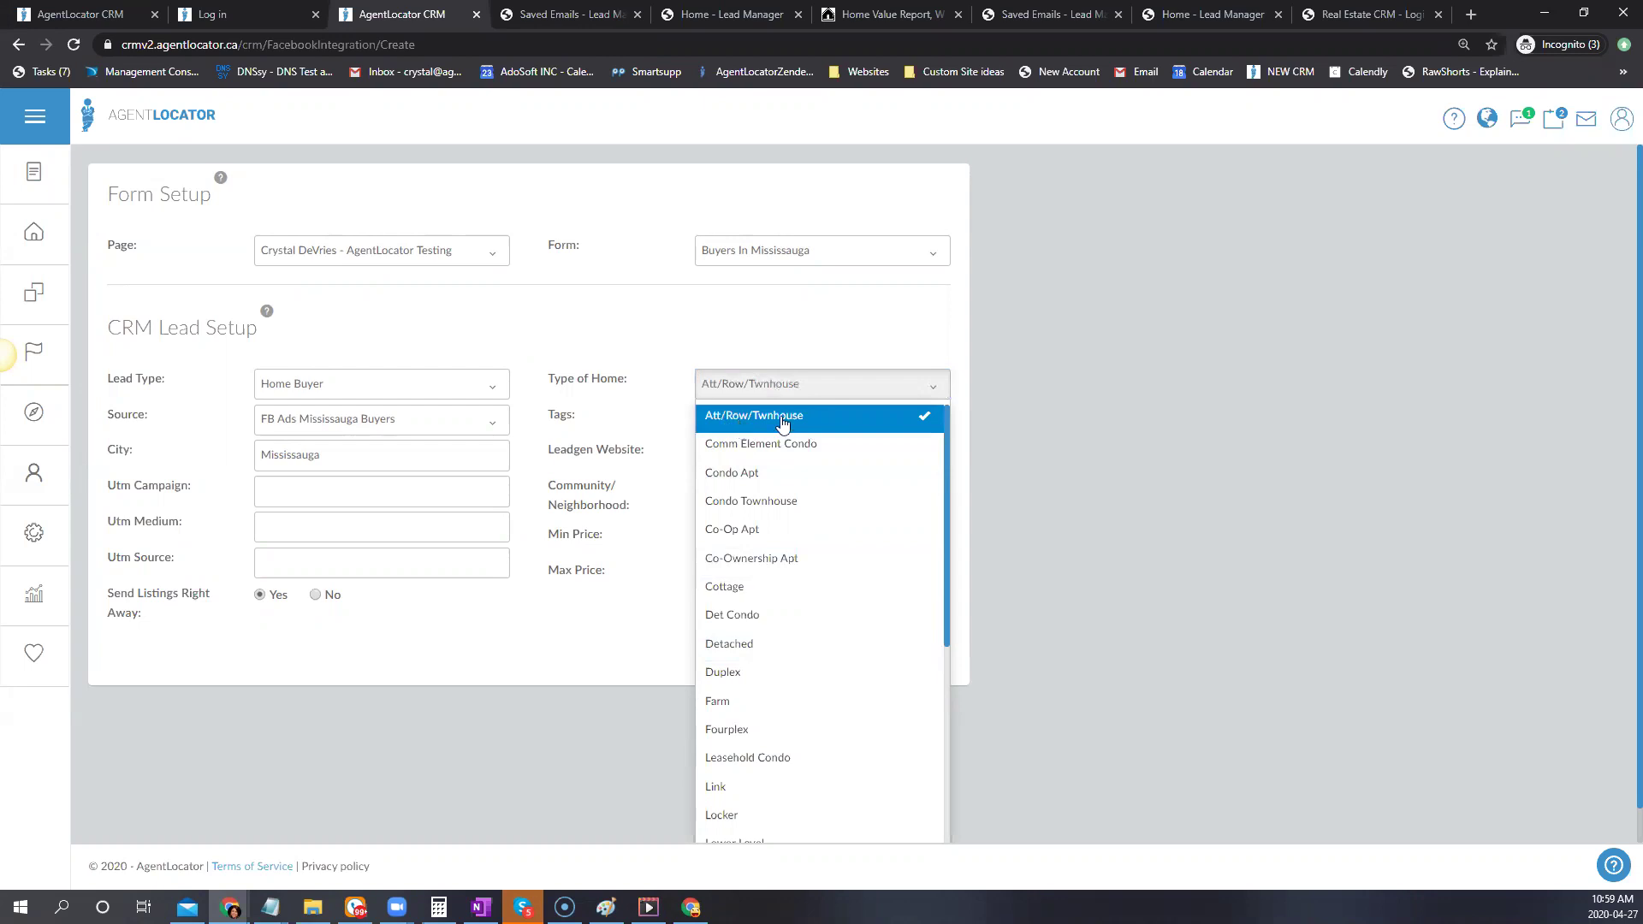
{"action": "left_click", "coordinate": [798, 506]}
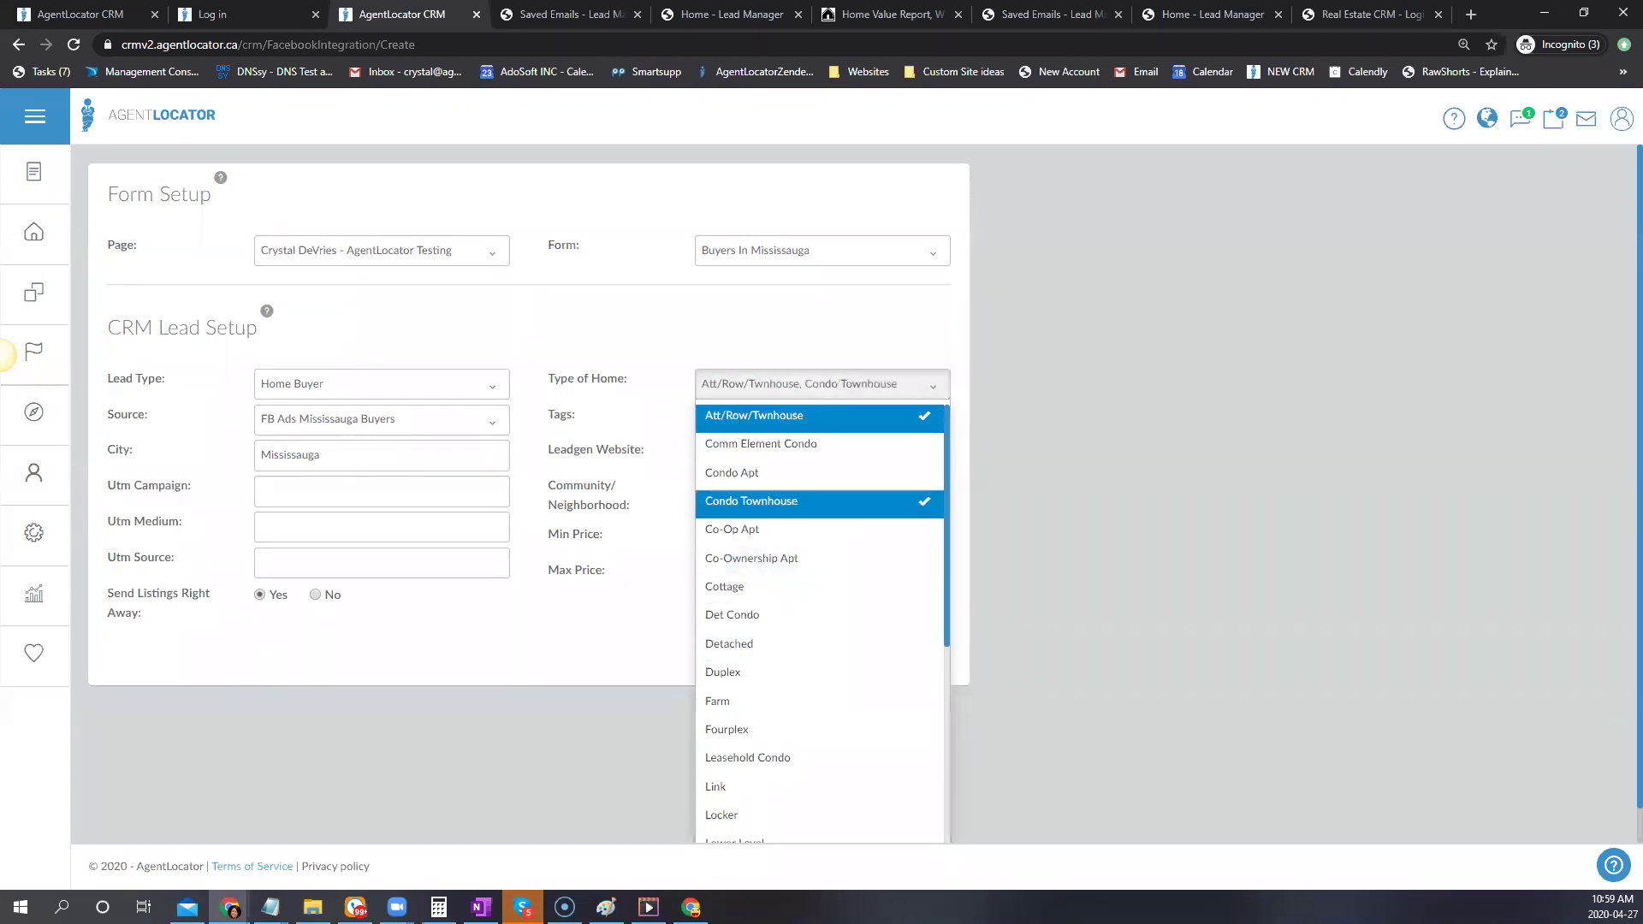
{"action": "scroll", "coordinate": [813, 616], "scroll_direction": "down", "scroll_amount": 1}
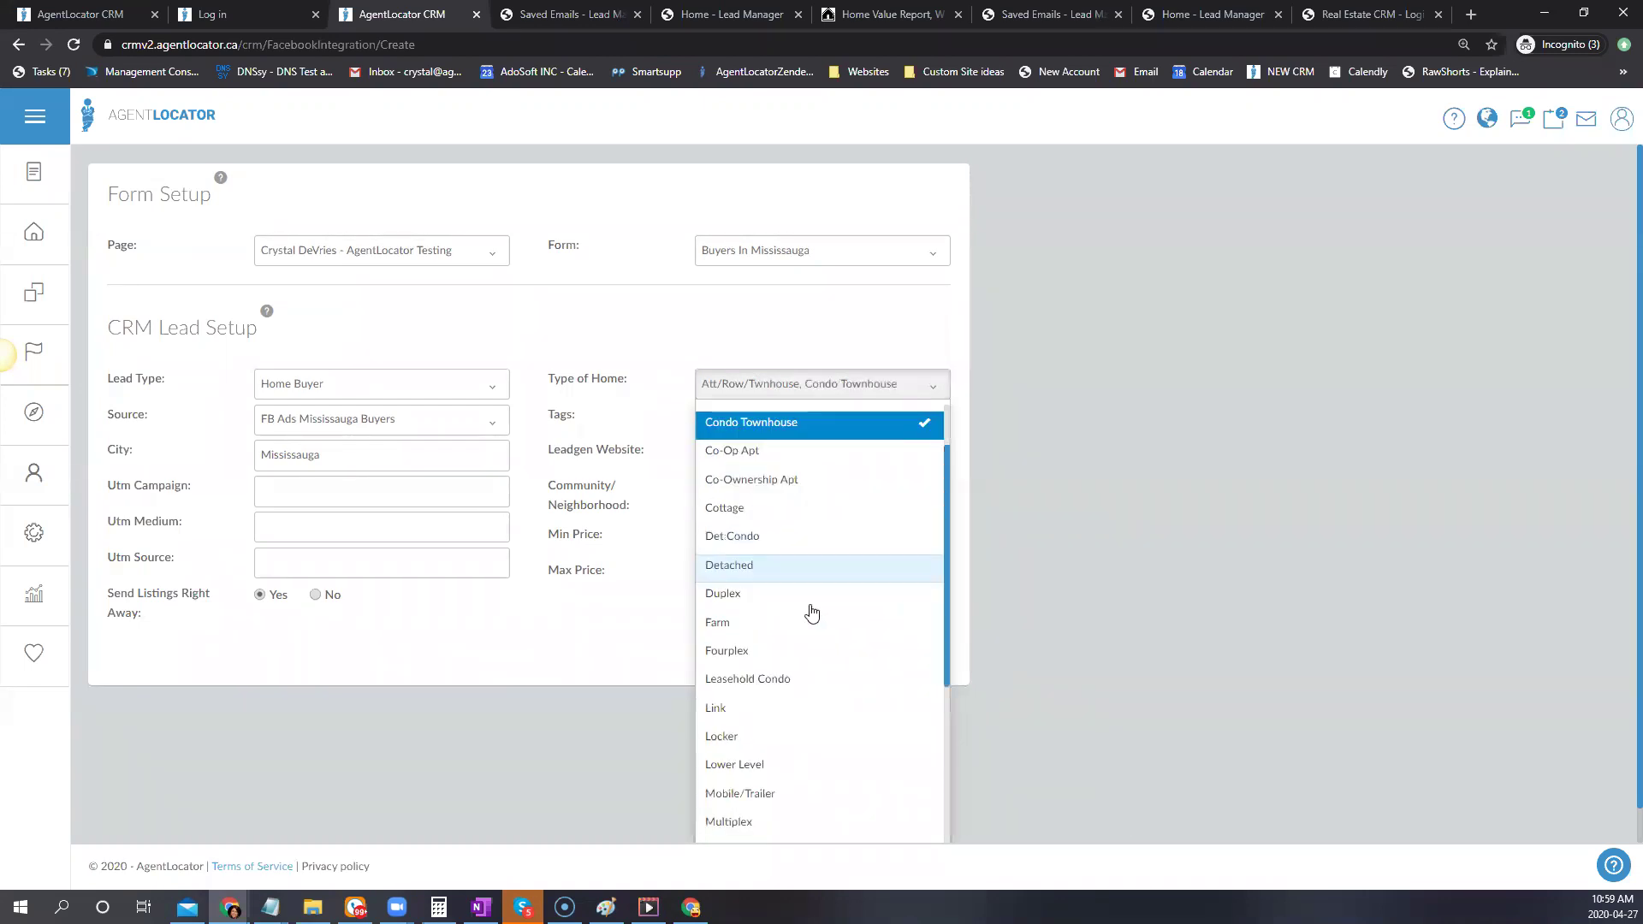
{"action": "left_click", "coordinate": [760, 563]}
{"action": "scroll", "coordinate": [770, 581], "scroll_direction": "down", "scroll_amount": 1}
{"action": "left_click", "coordinate": [750, 513]}
{"action": "scroll", "coordinate": [834, 672], "scroll_direction": "down", "scroll_amount": 3}
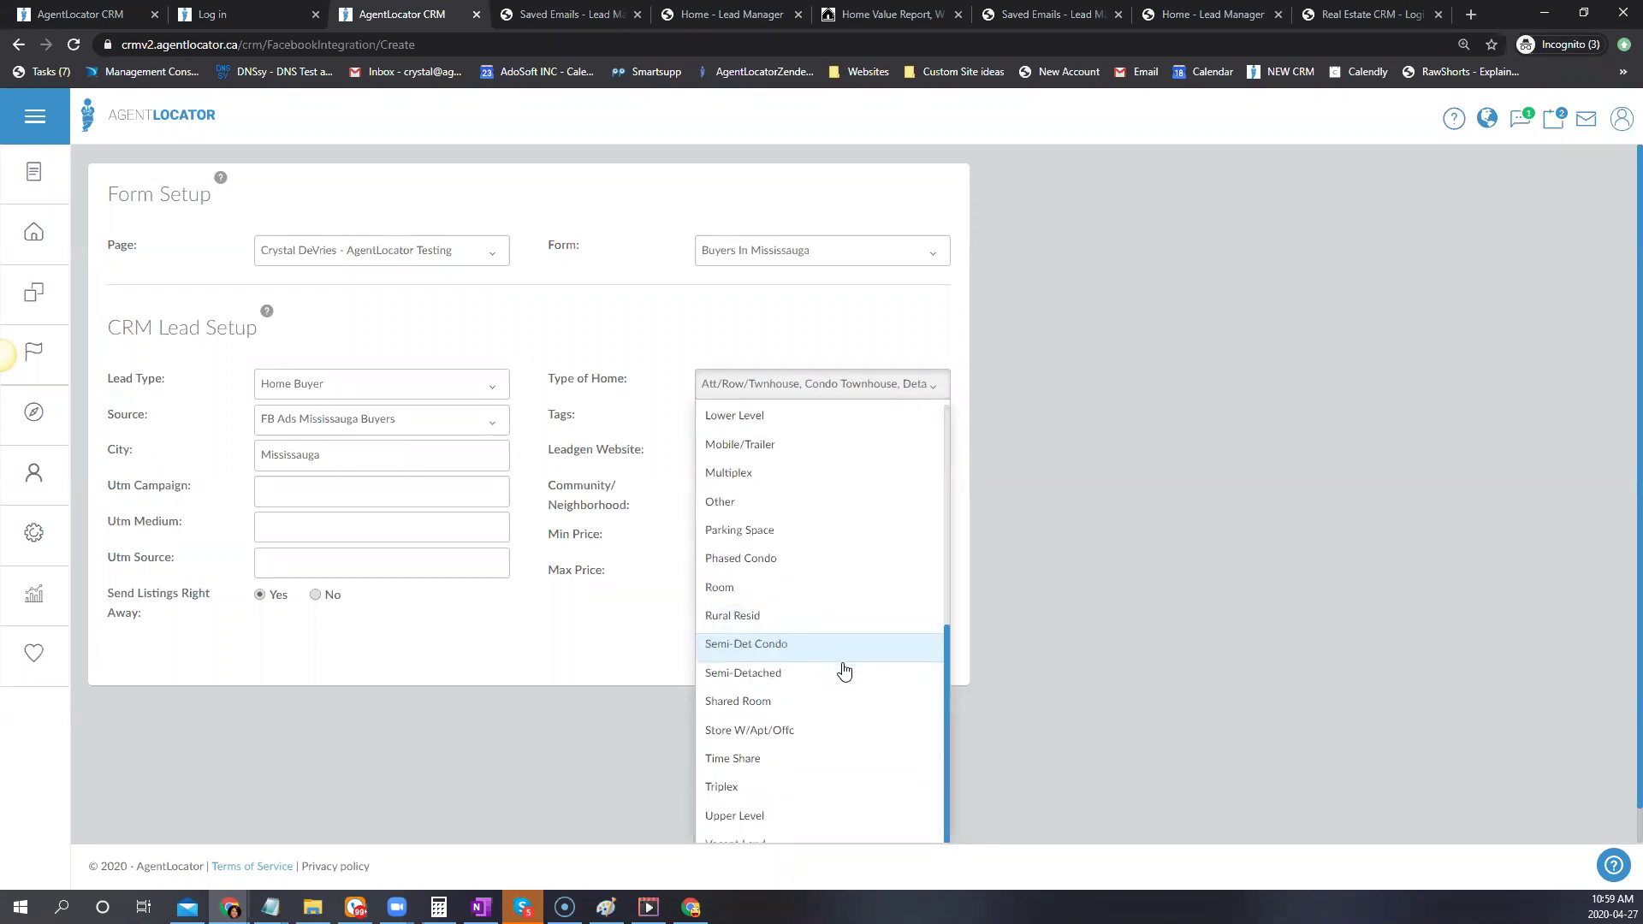
{"action": "left_click", "coordinate": [821, 674]}
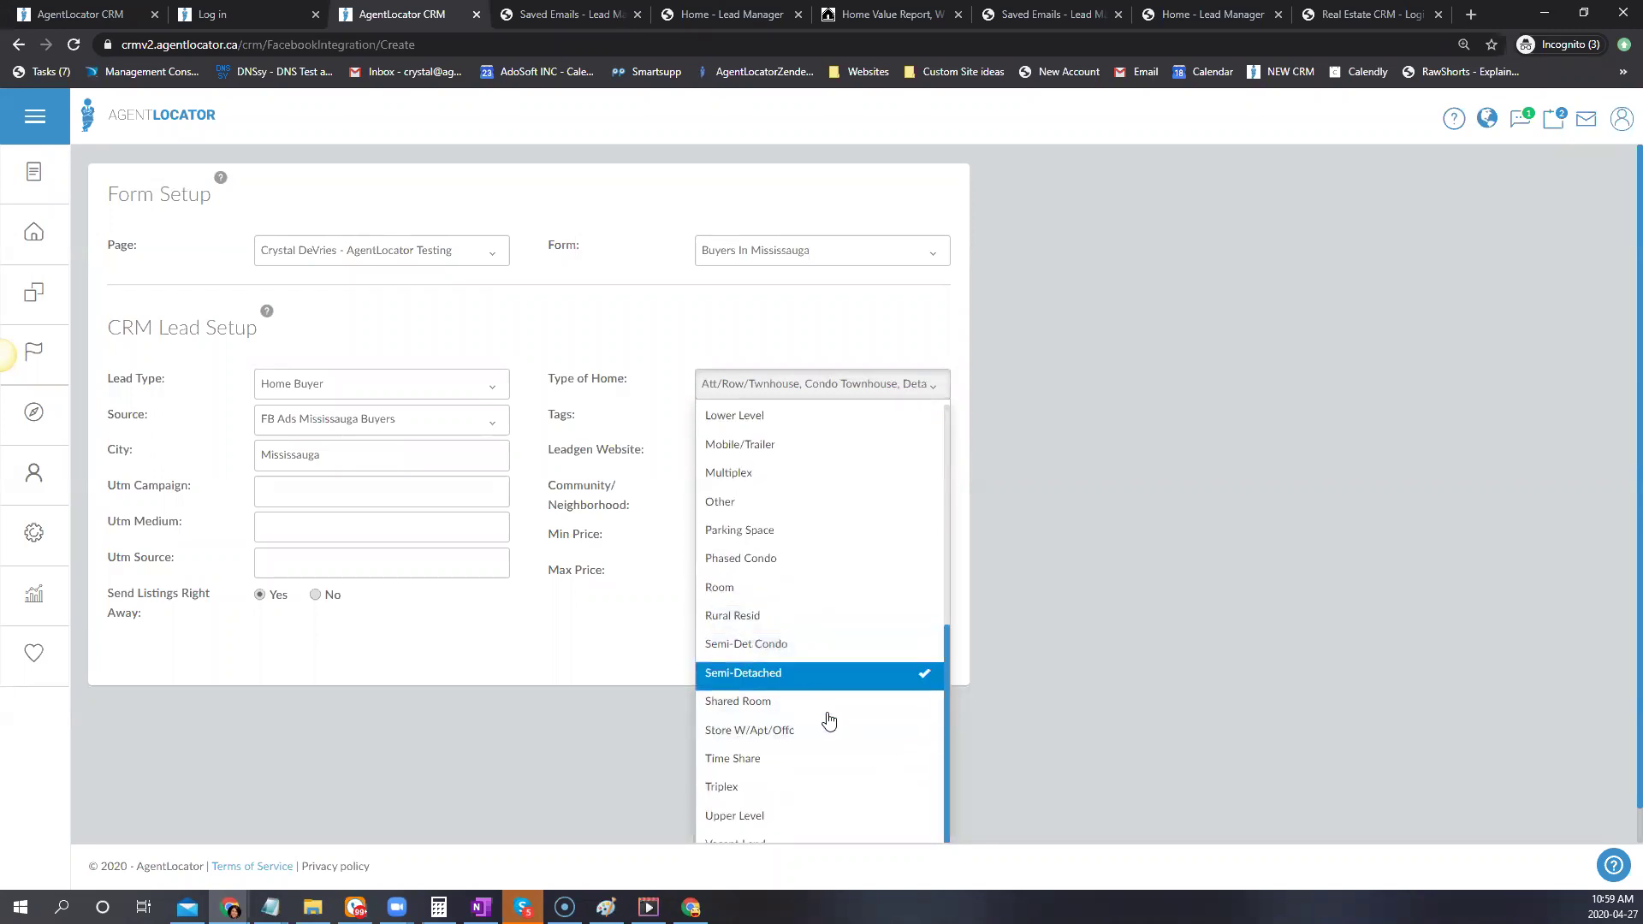
{"action": "left_click", "coordinate": [575, 655]}
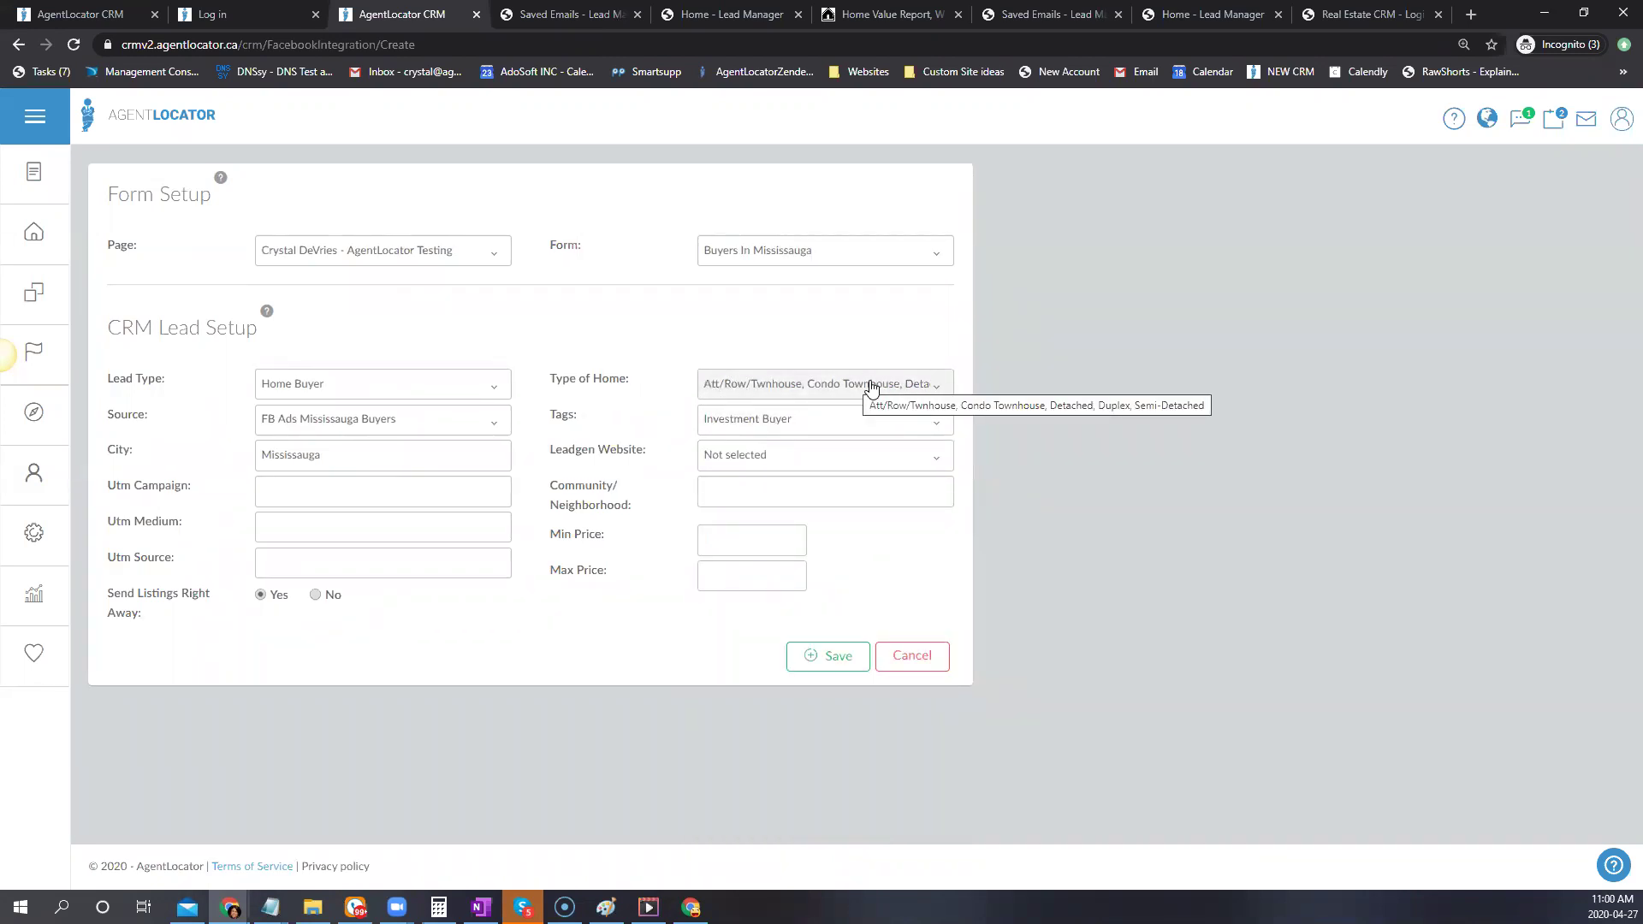
Choose the training leadgen website, set prices 1 to 800000, and save the integration
{"action": "left_click", "coordinate": [774, 462]}
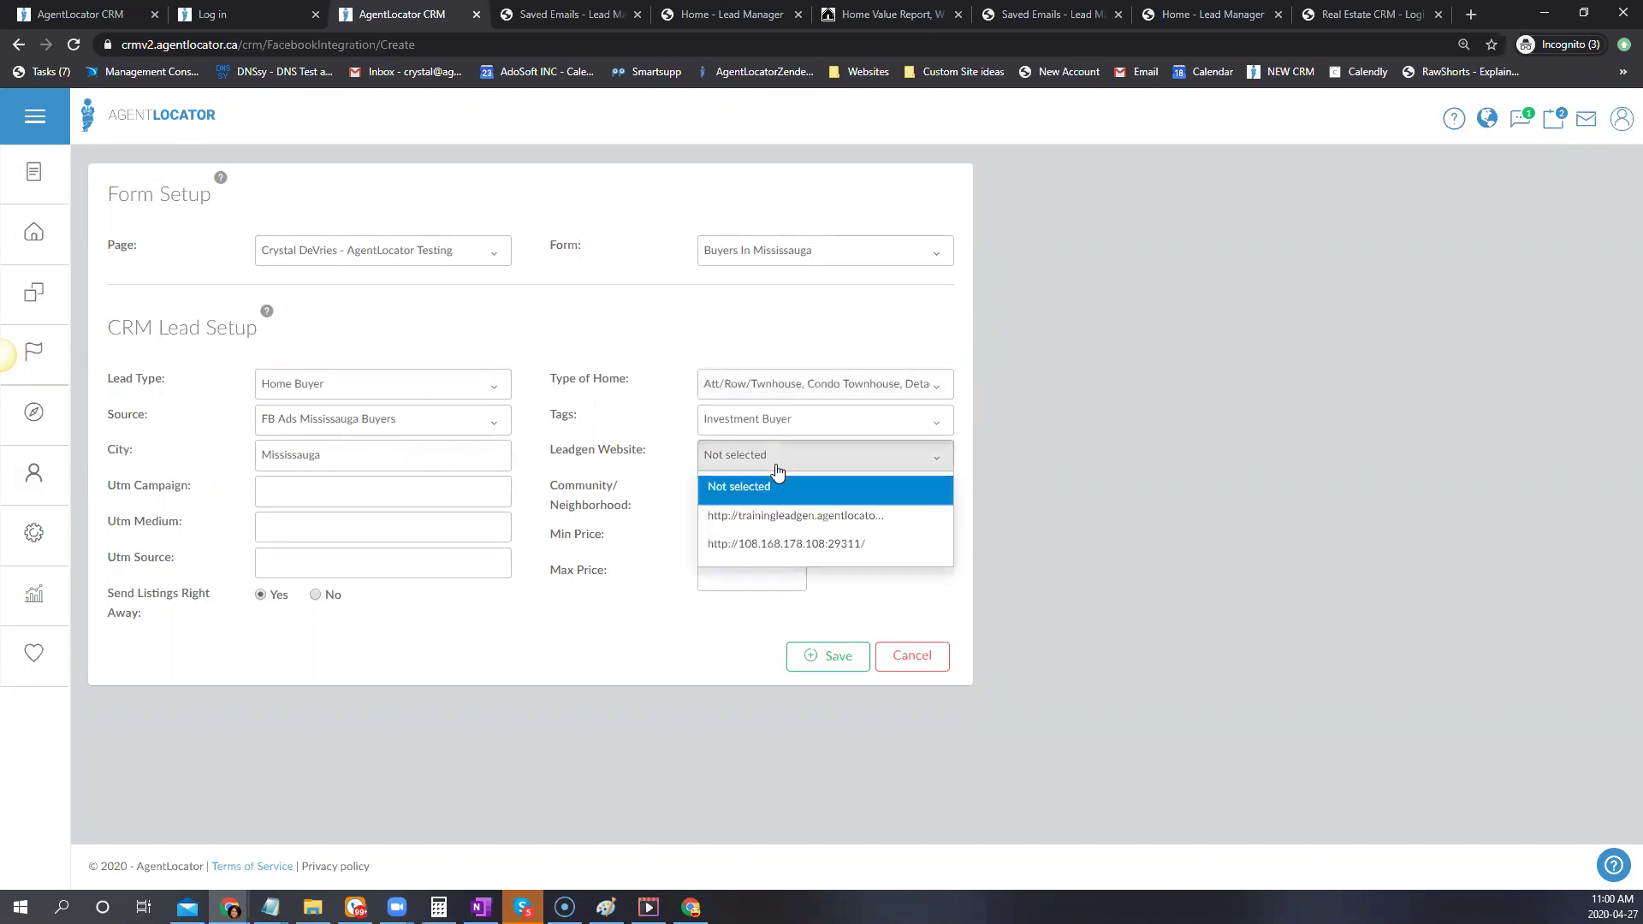
{"action": "left_click", "coordinate": [774, 516]}
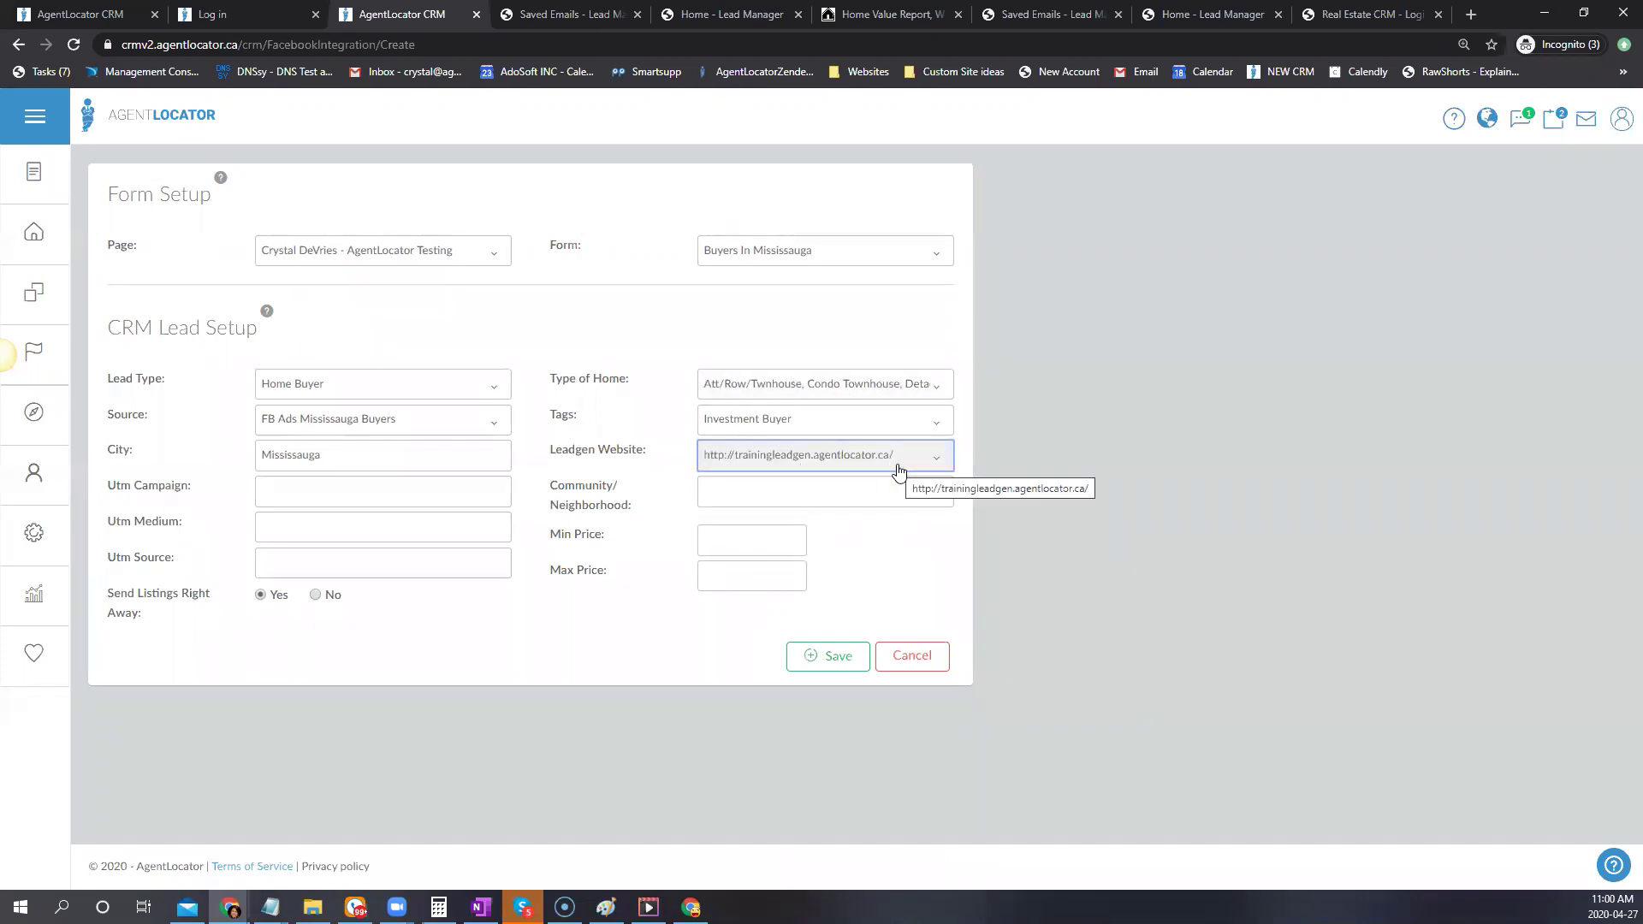
{"action": "left_click", "coordinate": [711, 490]}
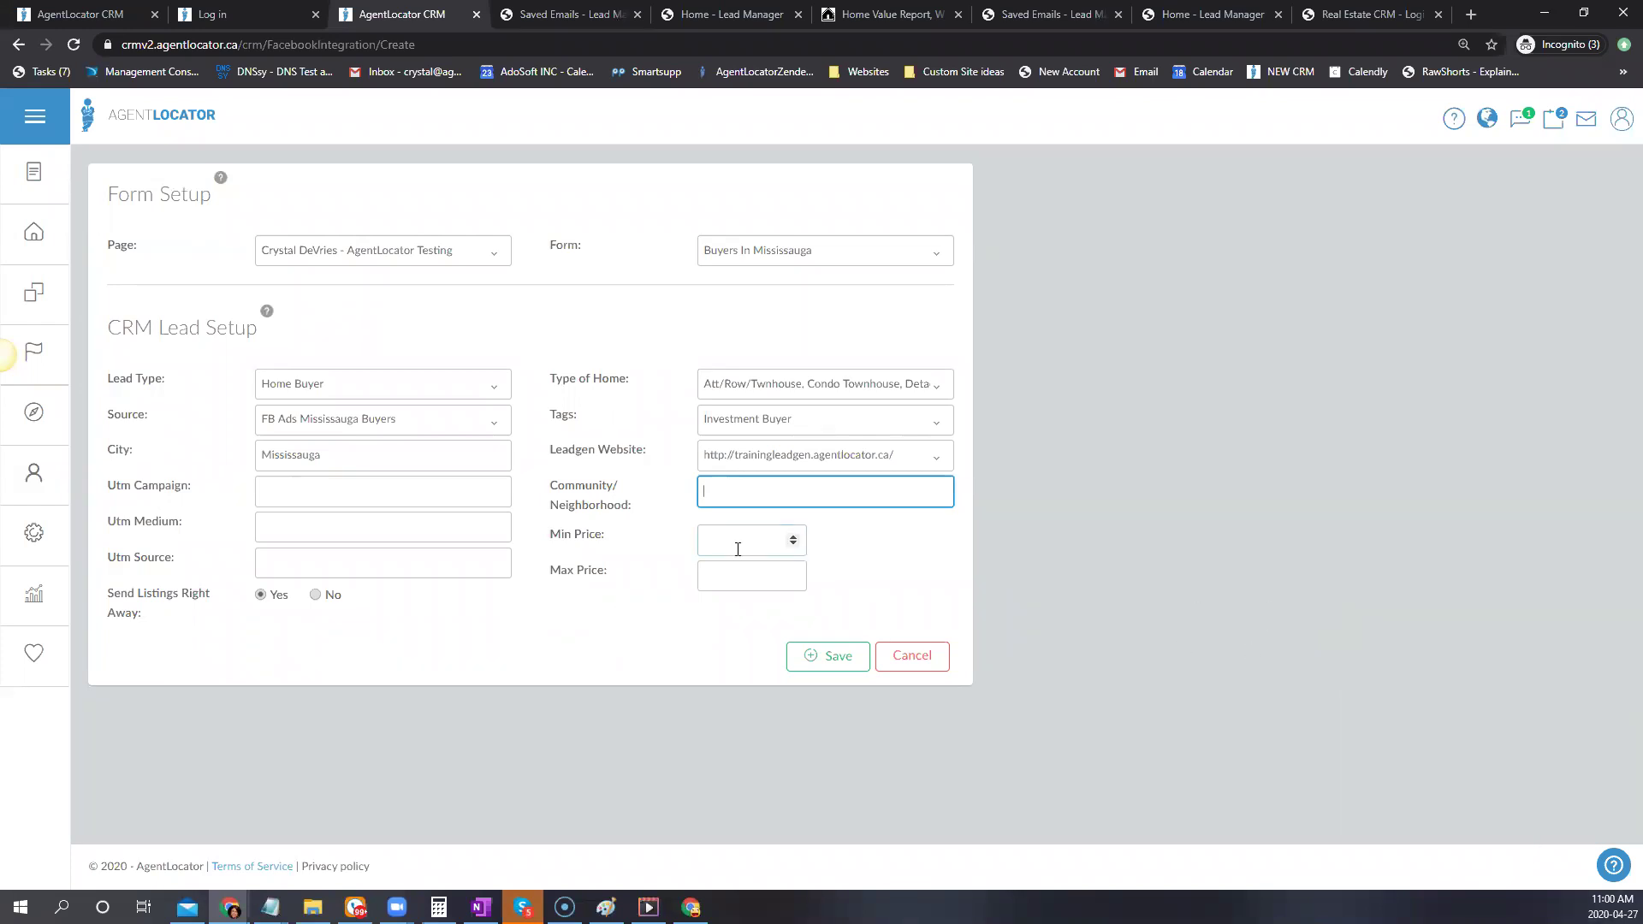
{"action": "left_click", "coordinate": [719, 577]}
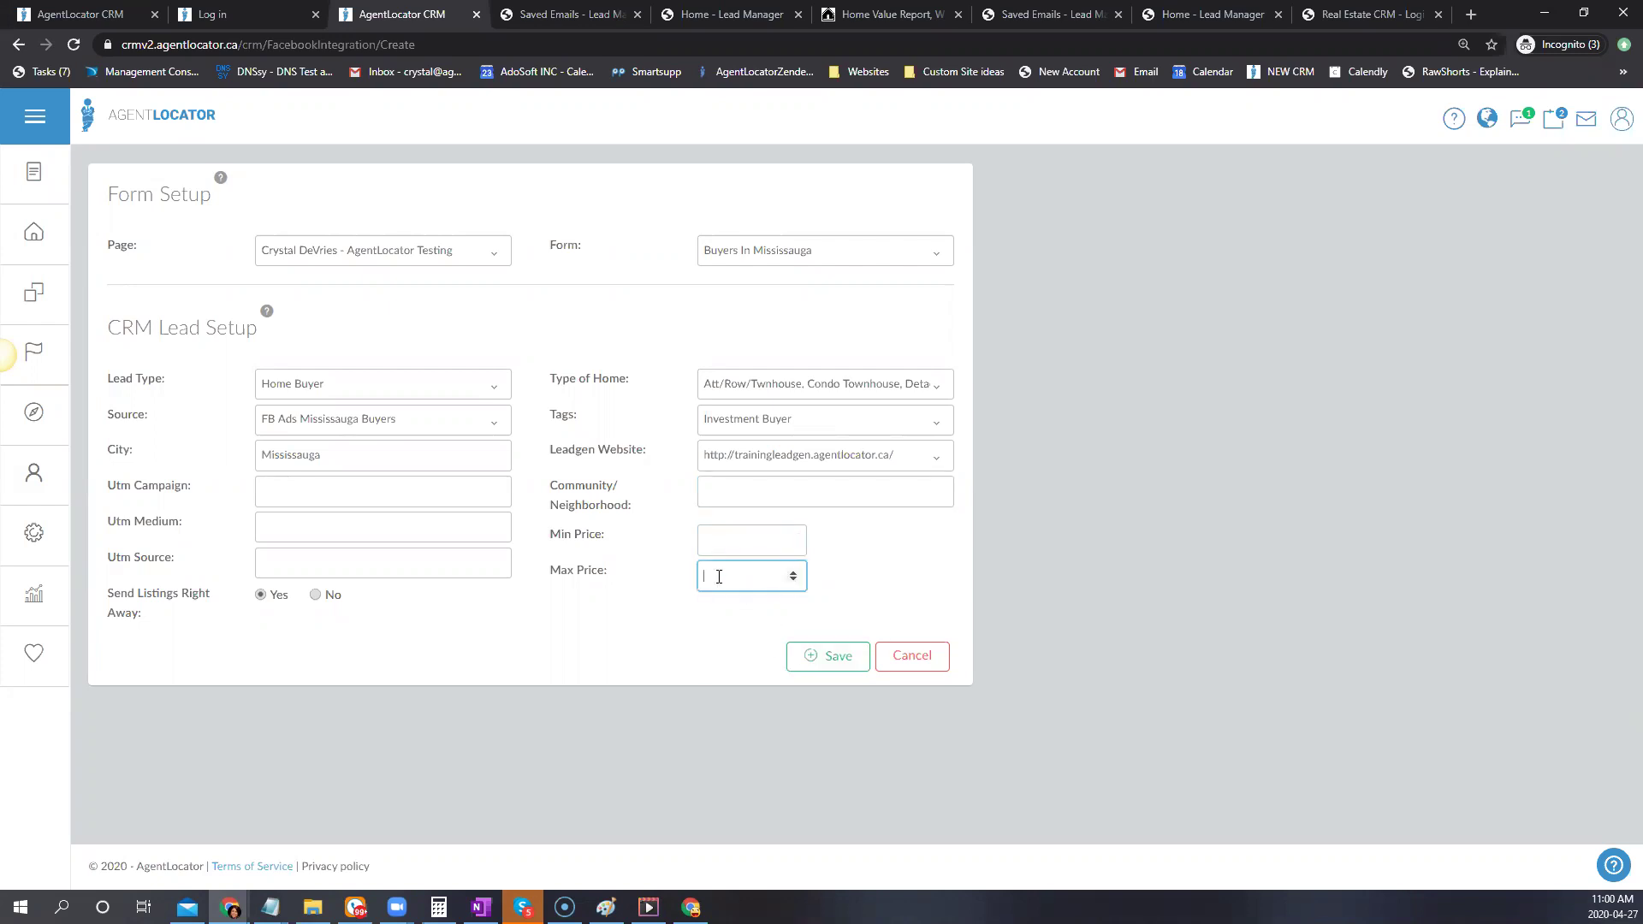
{"action": "type", "text": "800000"}
{"action": "left_click", "coordinate": [716, 546]}
{"action": "left_click", "coordinate": [717, 650]}
{"action": "left_click", "coordinate": [857, 671]}
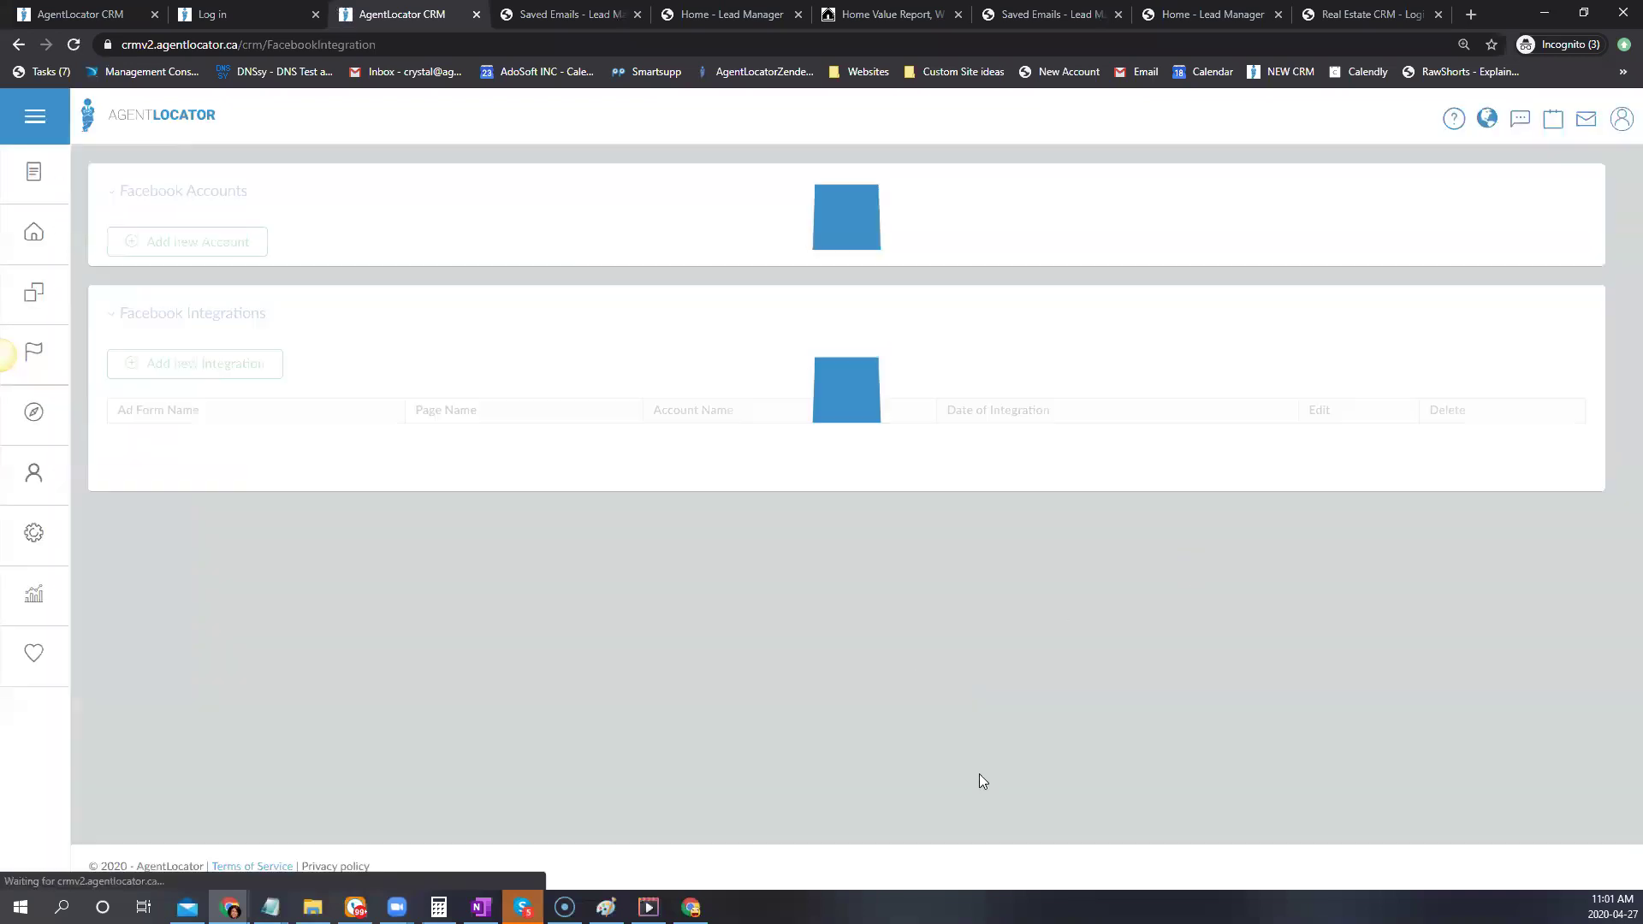
Verify the Buyers In Mississauga row in the integrations table, then open a new tab
{"action": "scroll", "coordinate": [1118, 737], "scroll_direction": "down", "scroll_amount": 3}
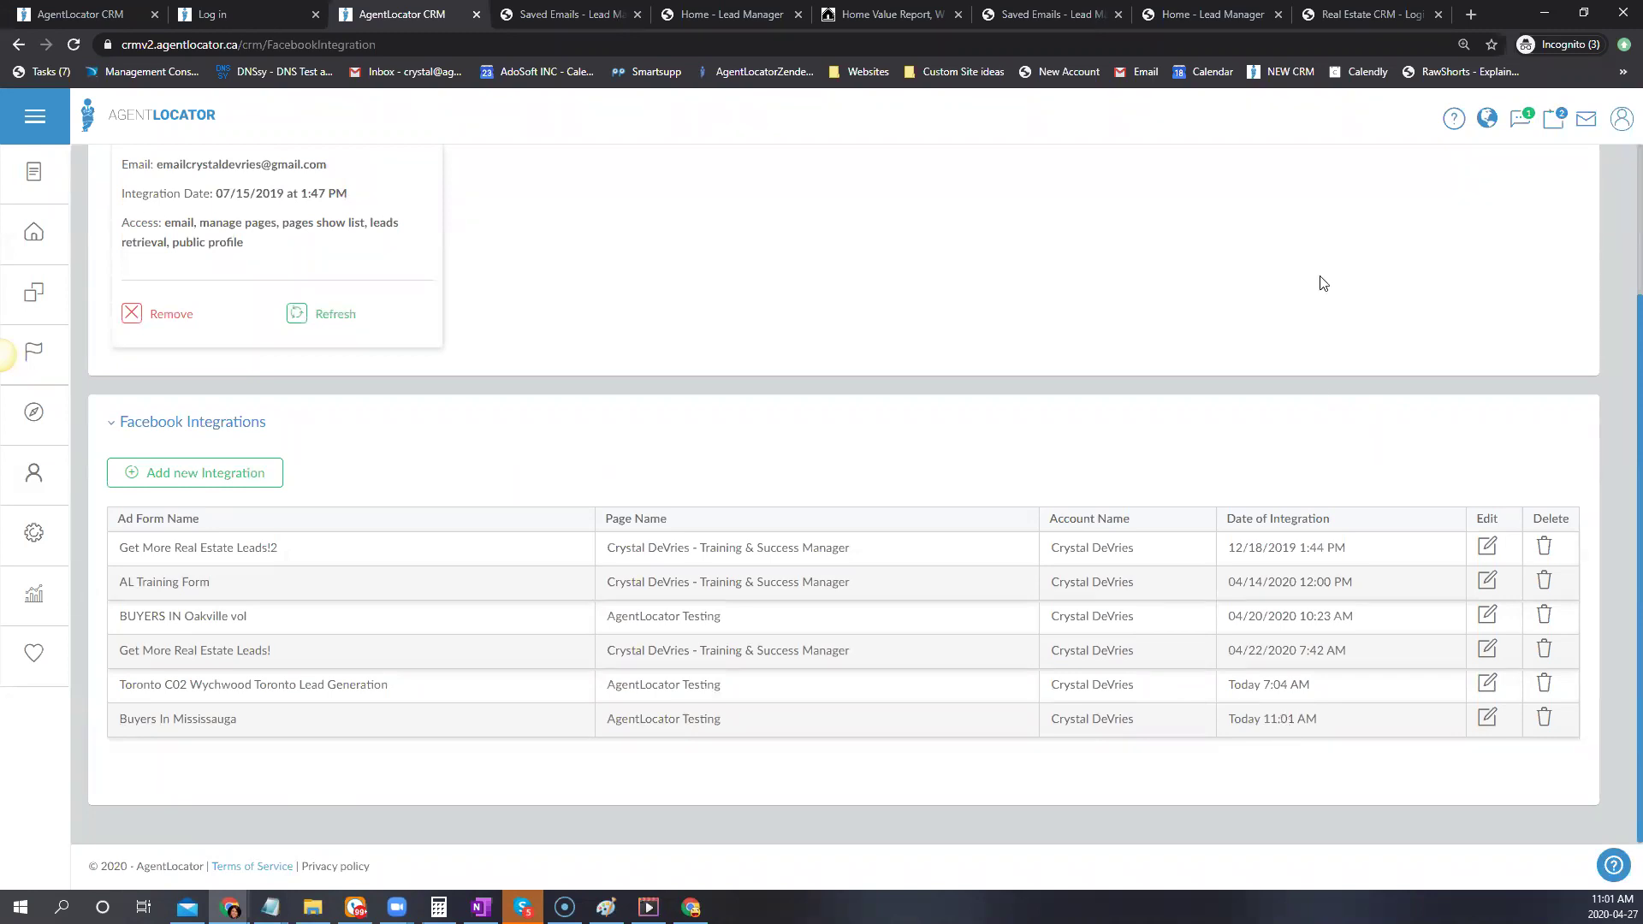
{"action": "scroll", "coordinate": [1029, 378], "scroll_direction": "up", "scroll_amount": 1}
{"action": "scroll", "coordinate": [1029, 378], "scroll_direction": "up", "scroll_amount": 3}
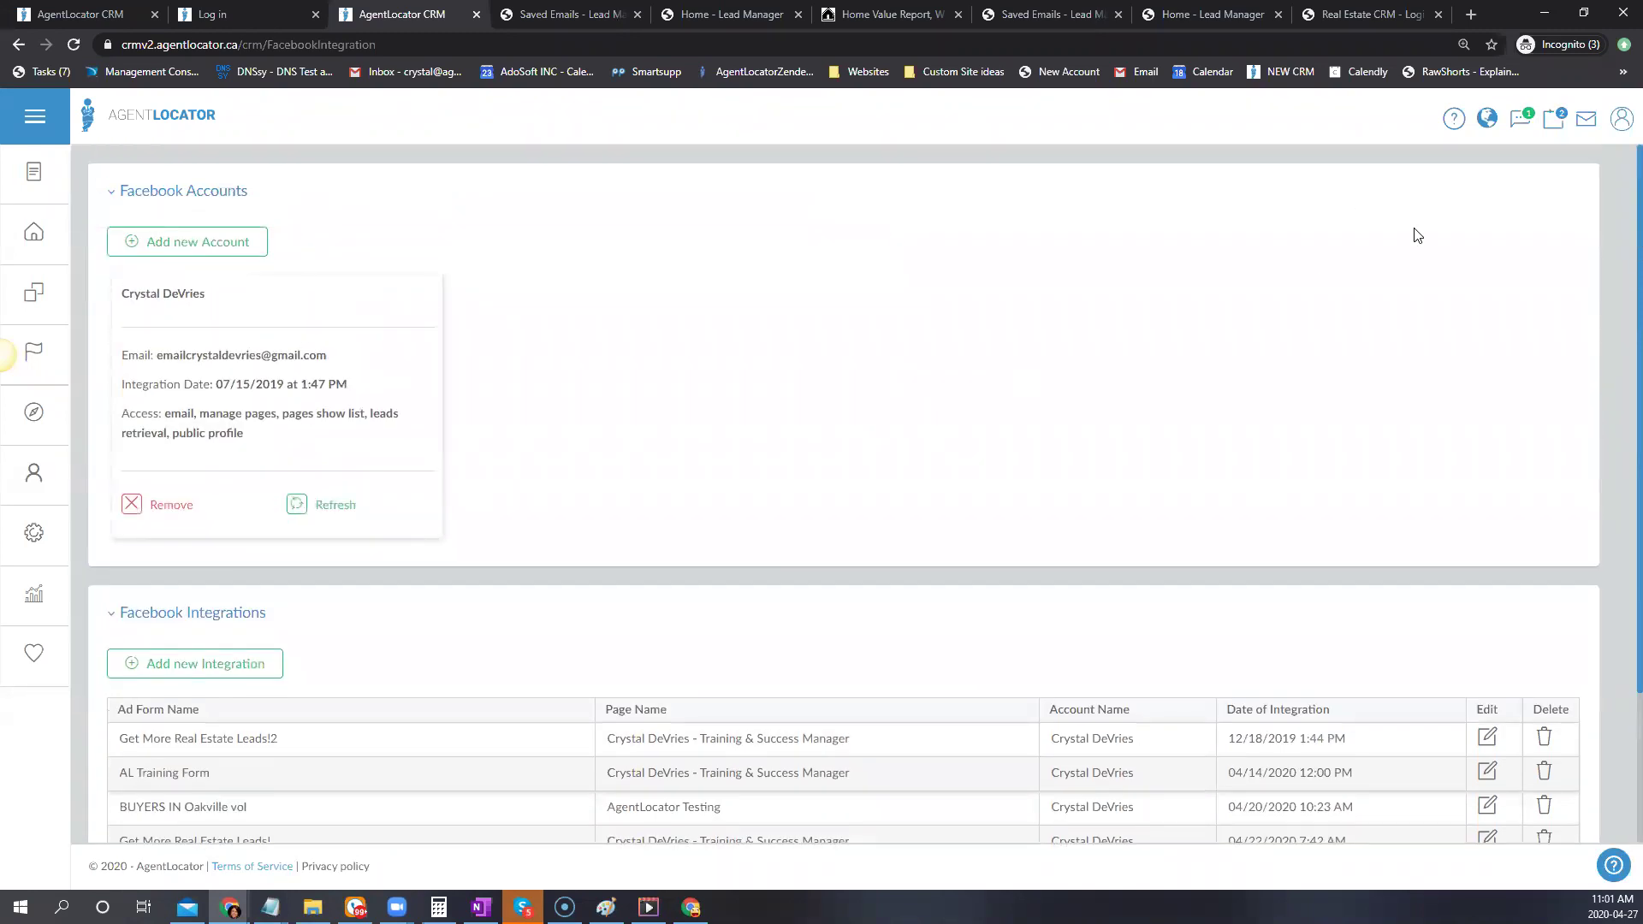
{"action": "left_click", "coordinate": [1471, 15]}
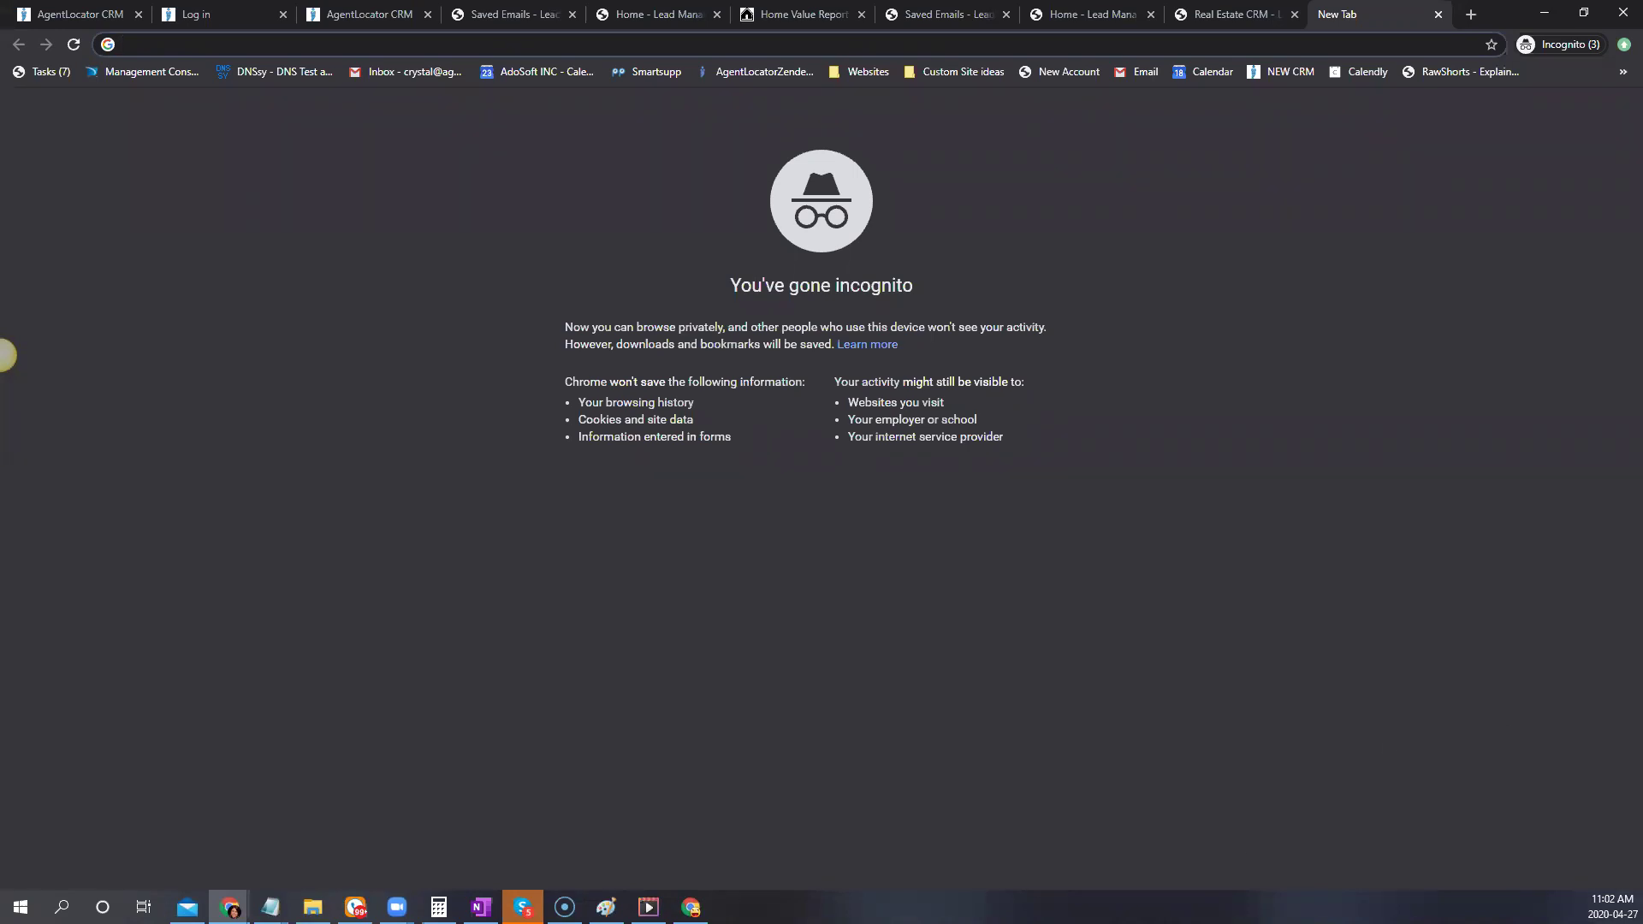
On facebook.com, reach AgentLocator Testing's Publishing Tools and its lead ads Forms Library
{"action": "type", "text": "fac"}
{"action": "key", "text": "Return"}
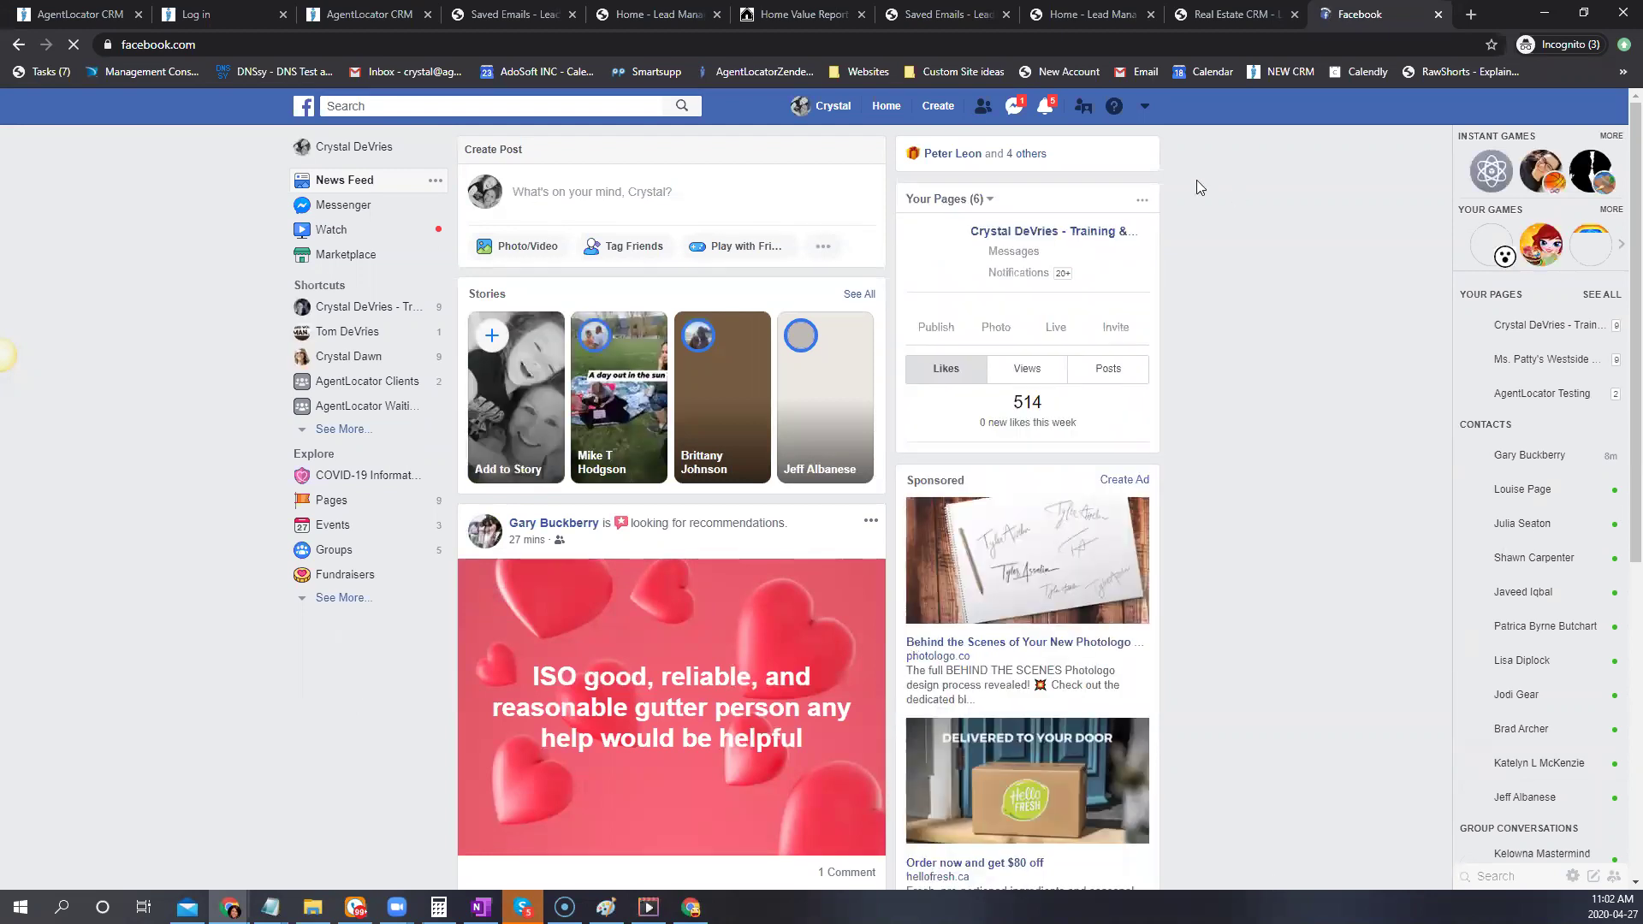
{"action": "left_click", "coordinate": [1146, 110]}
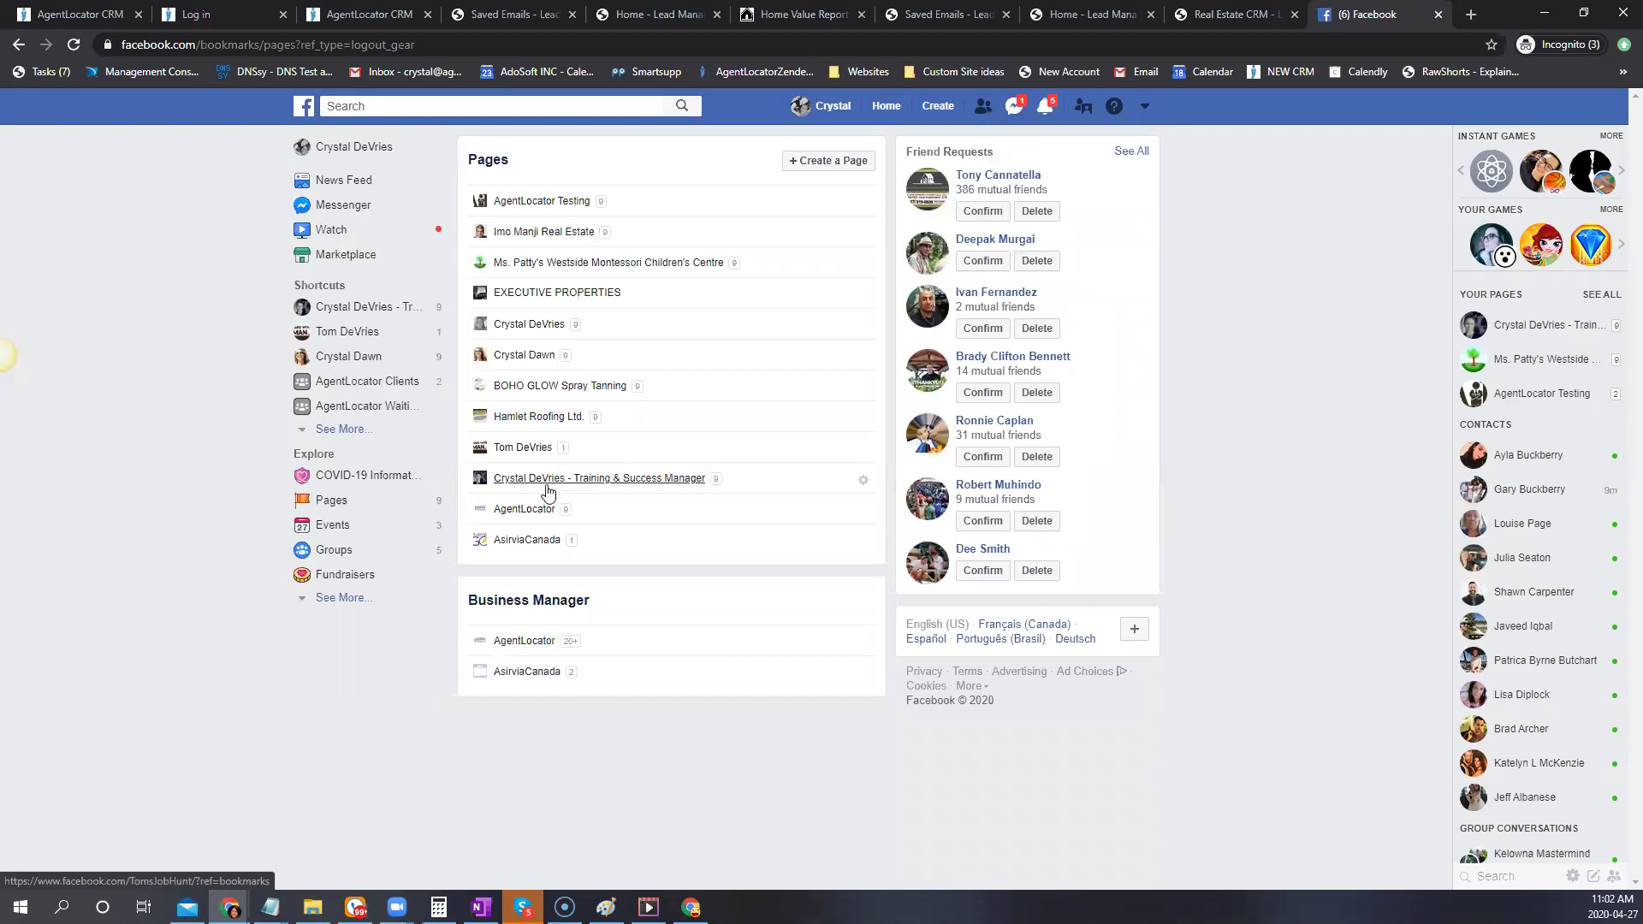
{"action": "left_click", "coordinate": [518, 202]}
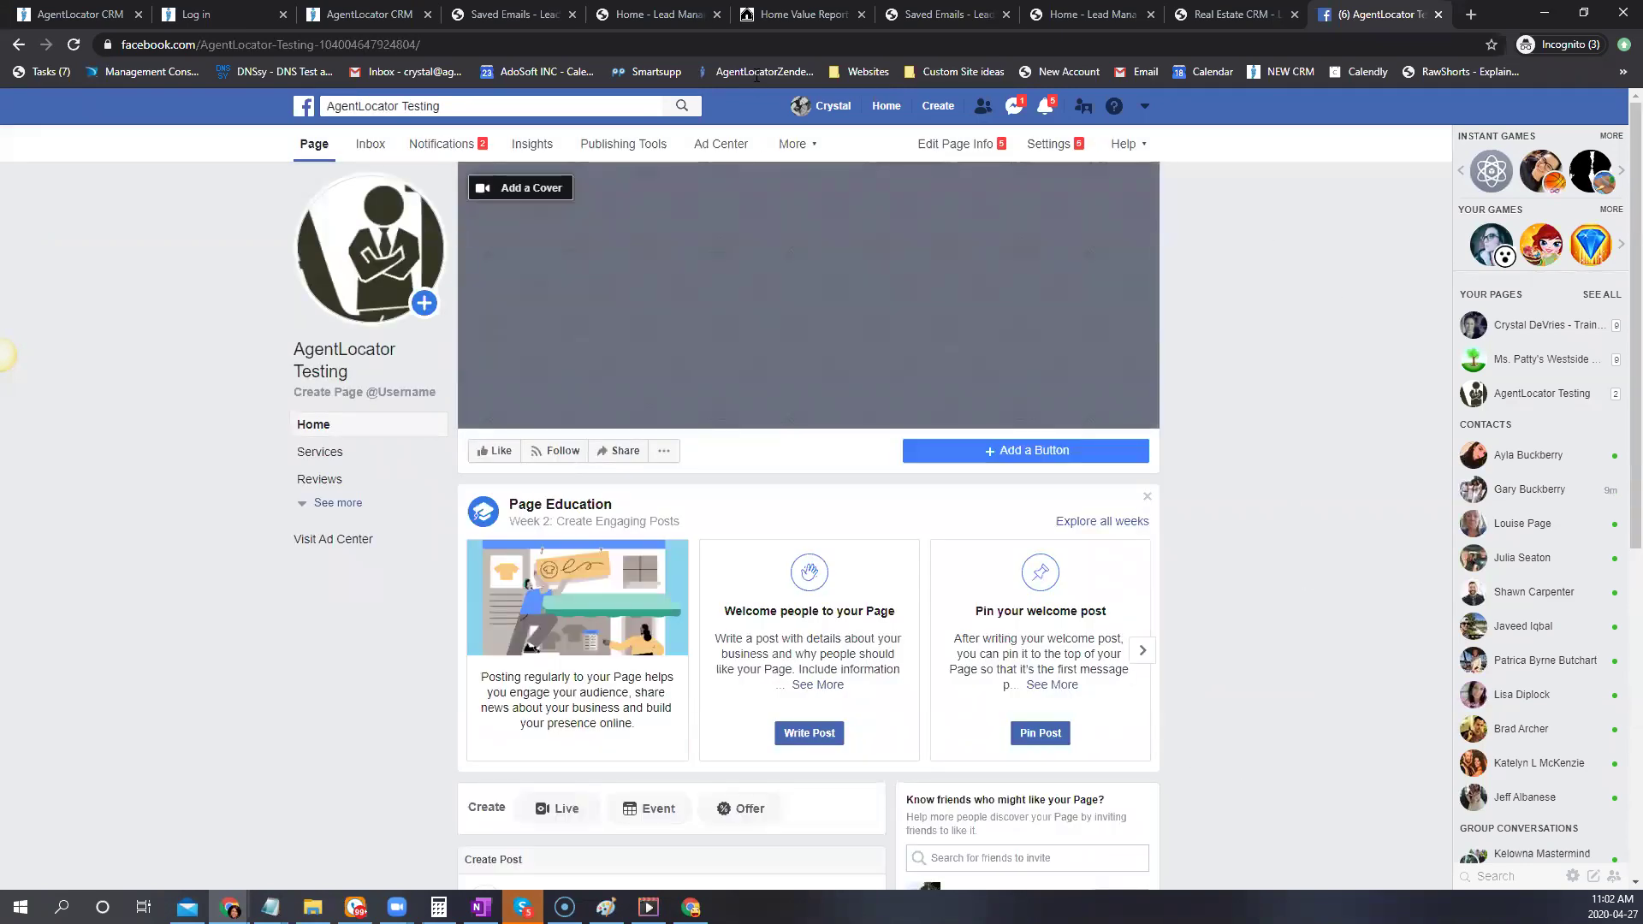
{"action": "scroll", "coordinate": [635, 149], "scroll_direction": "down", "scroll_amount": 3}
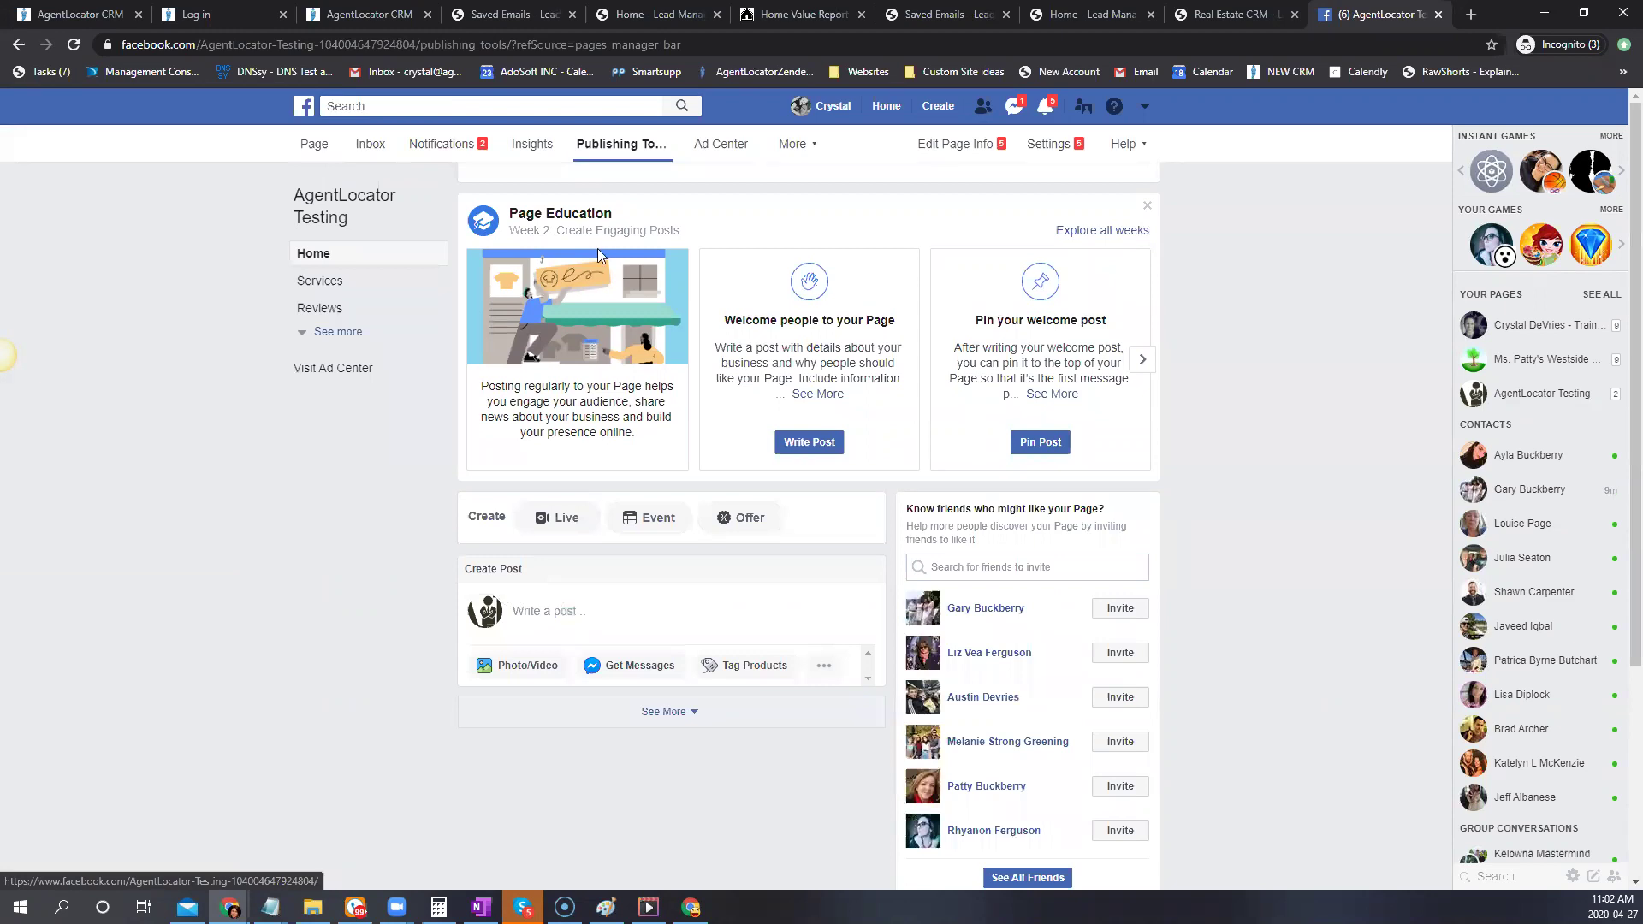
{"action": "left_click", "coordinate": [632, 147]}
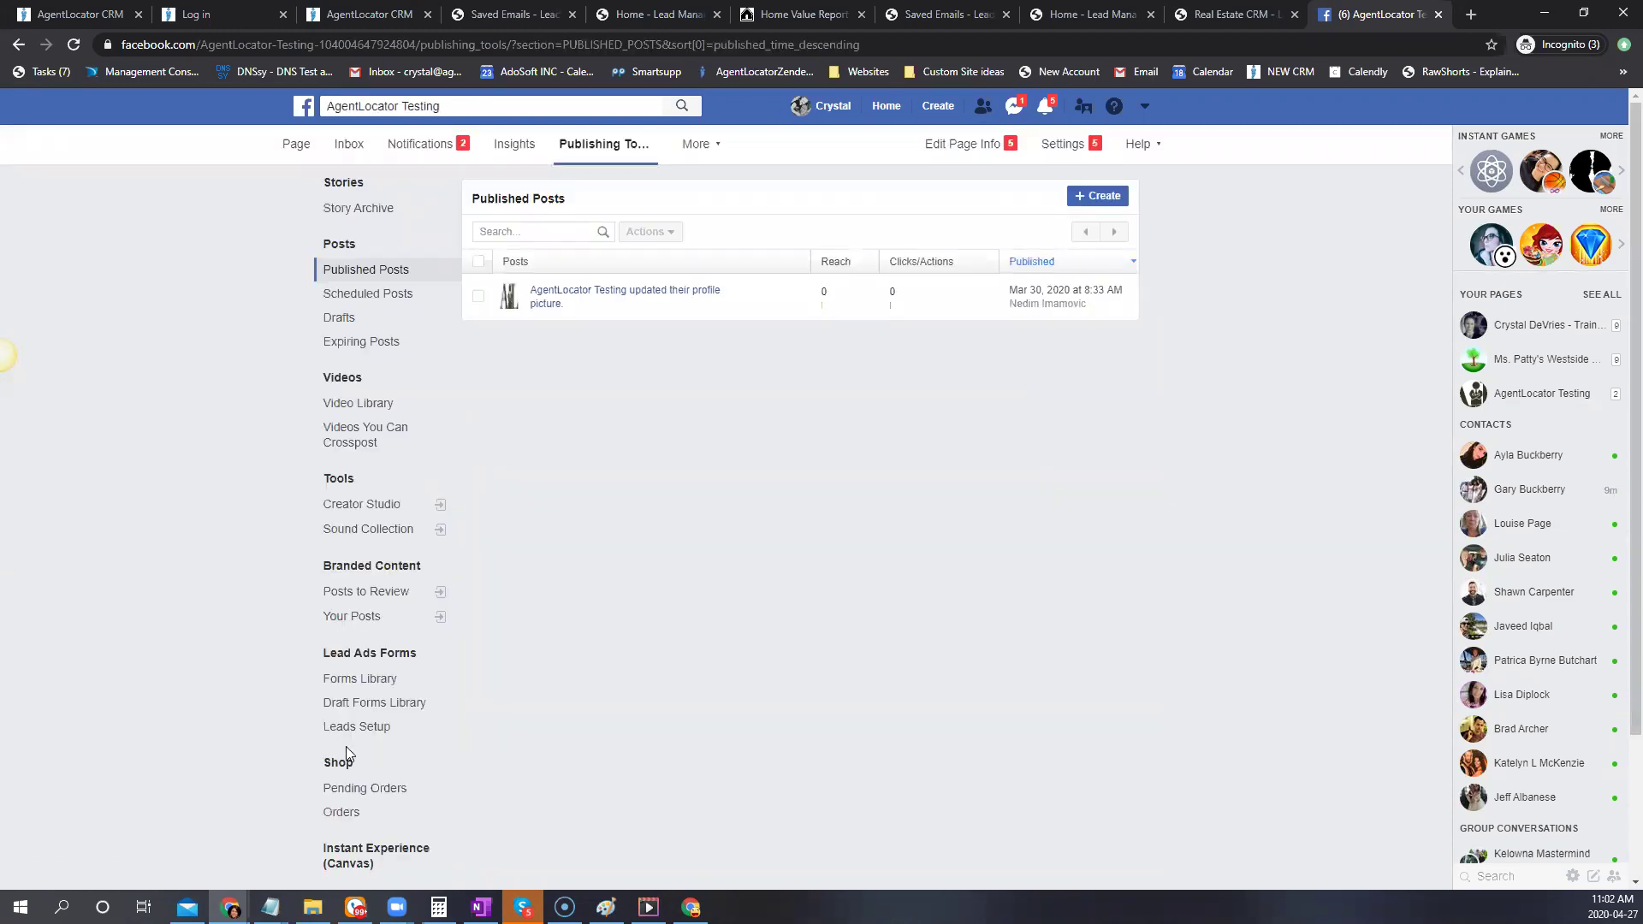
{"action": "scroll", "coordinate": [348, 745], "scroll_direction": "down", "scroll_amount": 1}
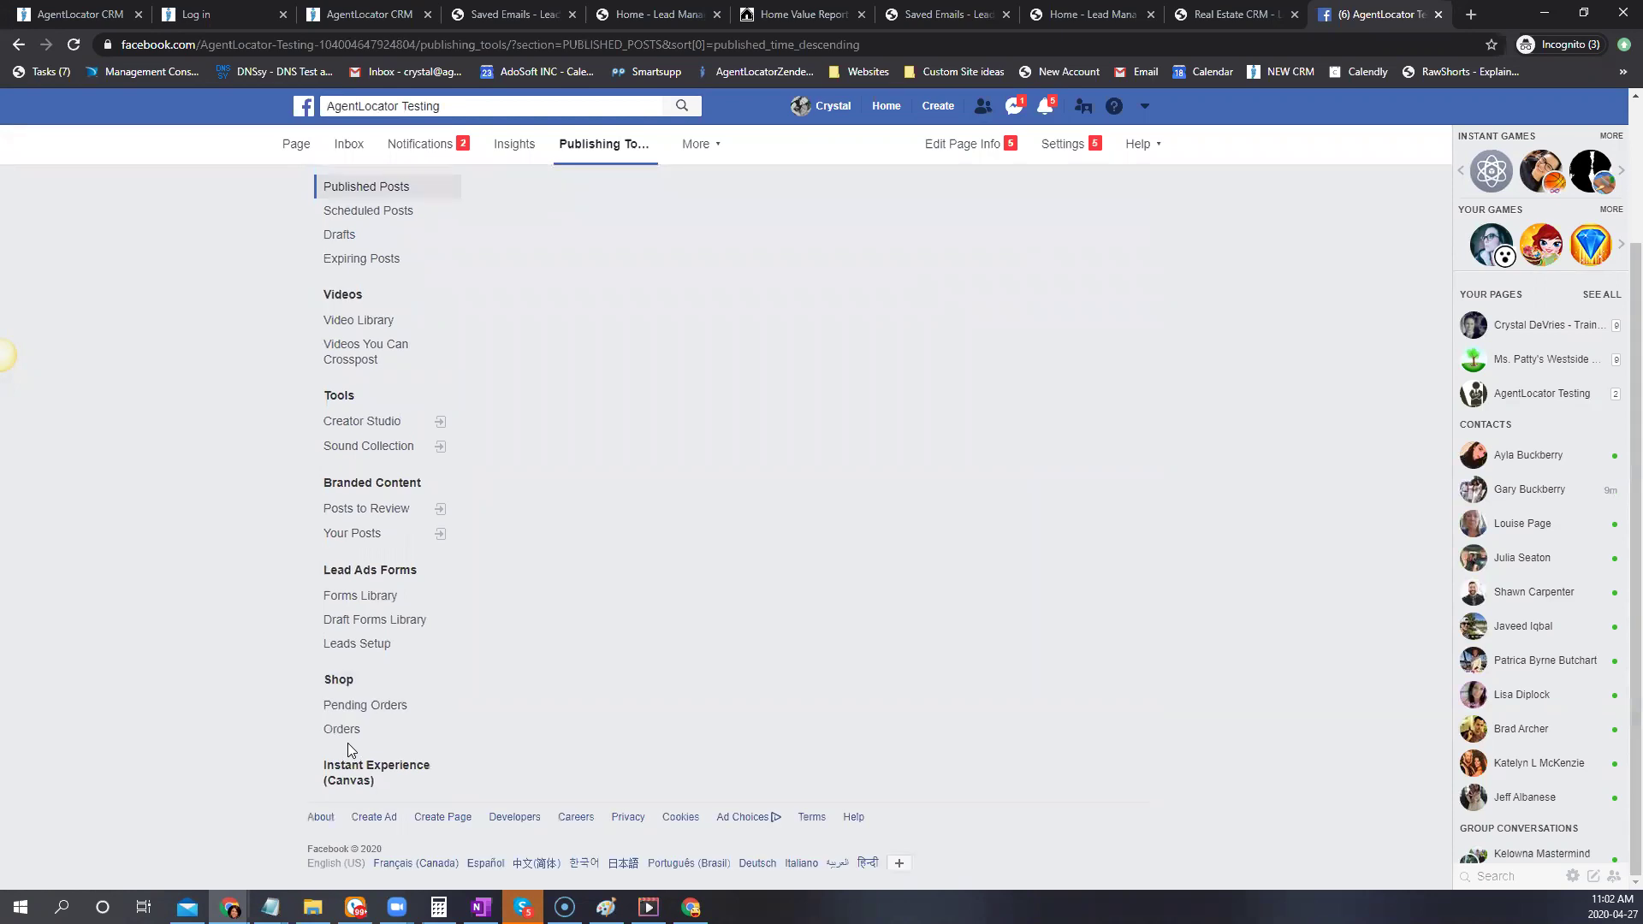
{"action": "left_click", "coordinate": [359, 595]}
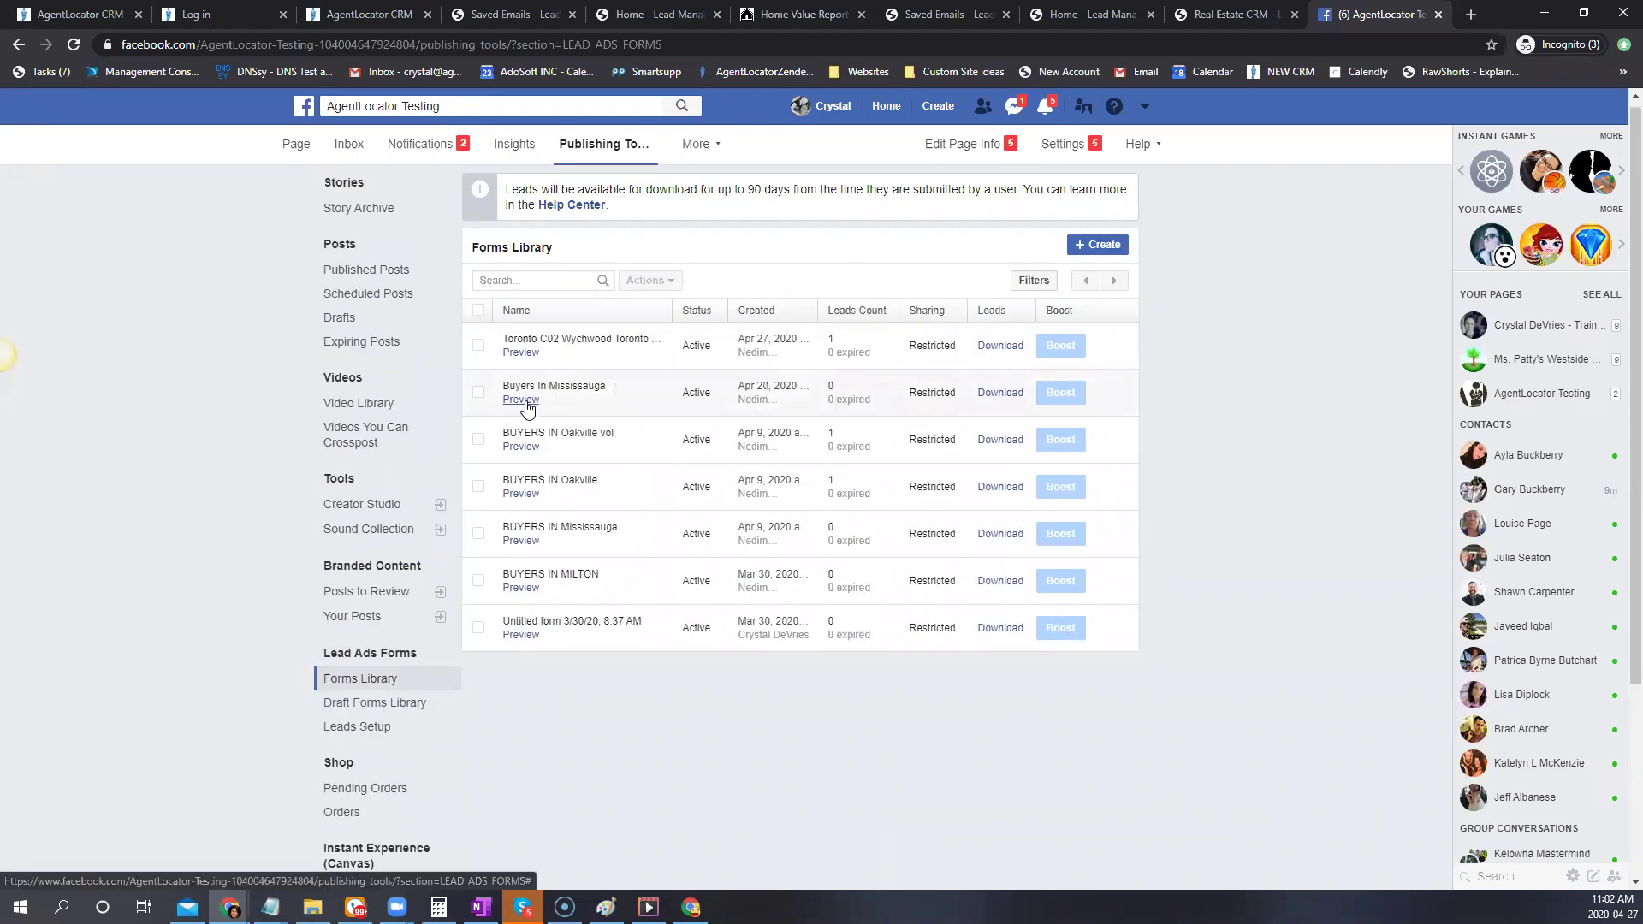
Send a test lead via the Buyers In Mississauga preview with email edited to include '321'
{"action": "left_click", "coordinate": [521, 400]}
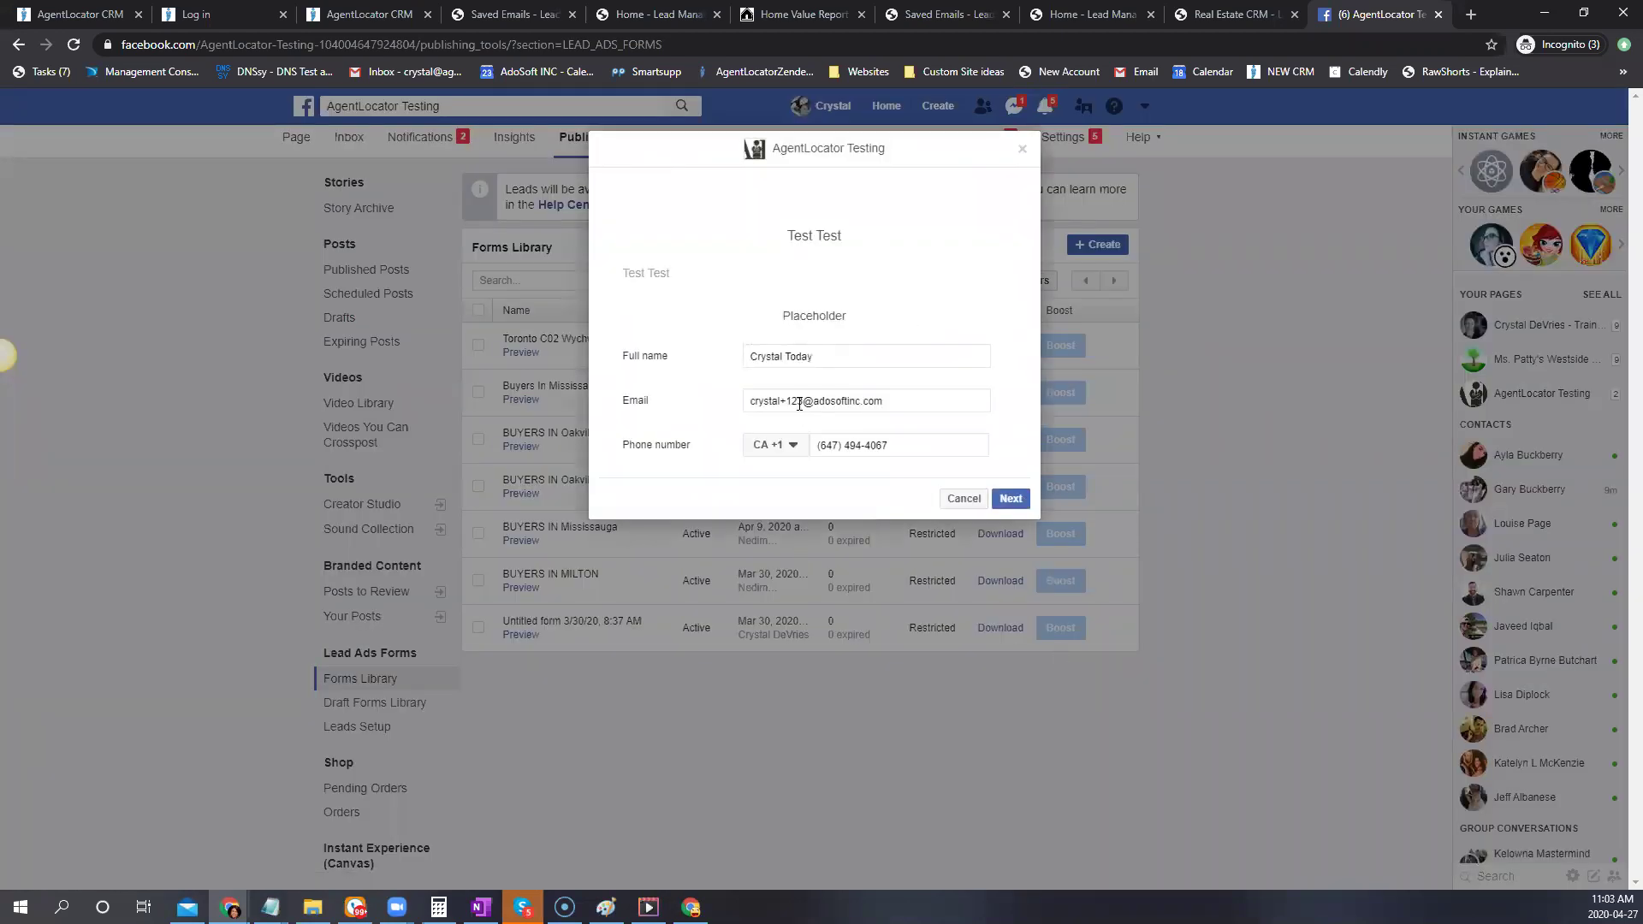
{"action": "left_click_drag", "start_coordinate": [804, 402], "coordinate": [789, 400]}
{"action": "type", "text": "321"}
{"action": "left_click", "coordinate": [1010, 498]}
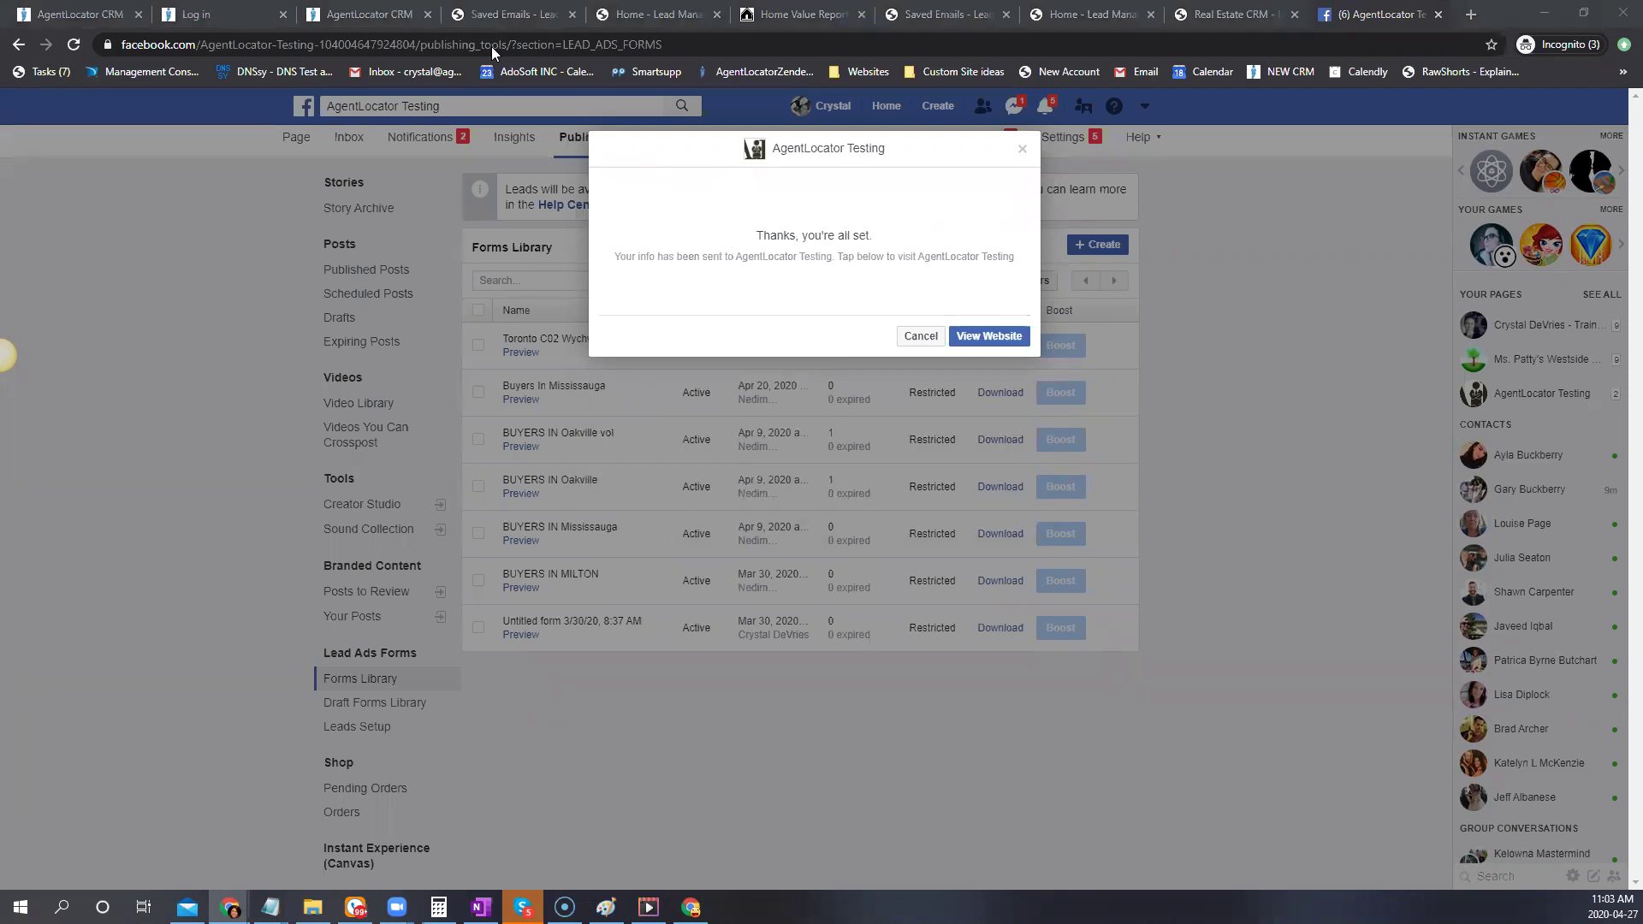
{"action": "key", "text": "ctrl+3"}
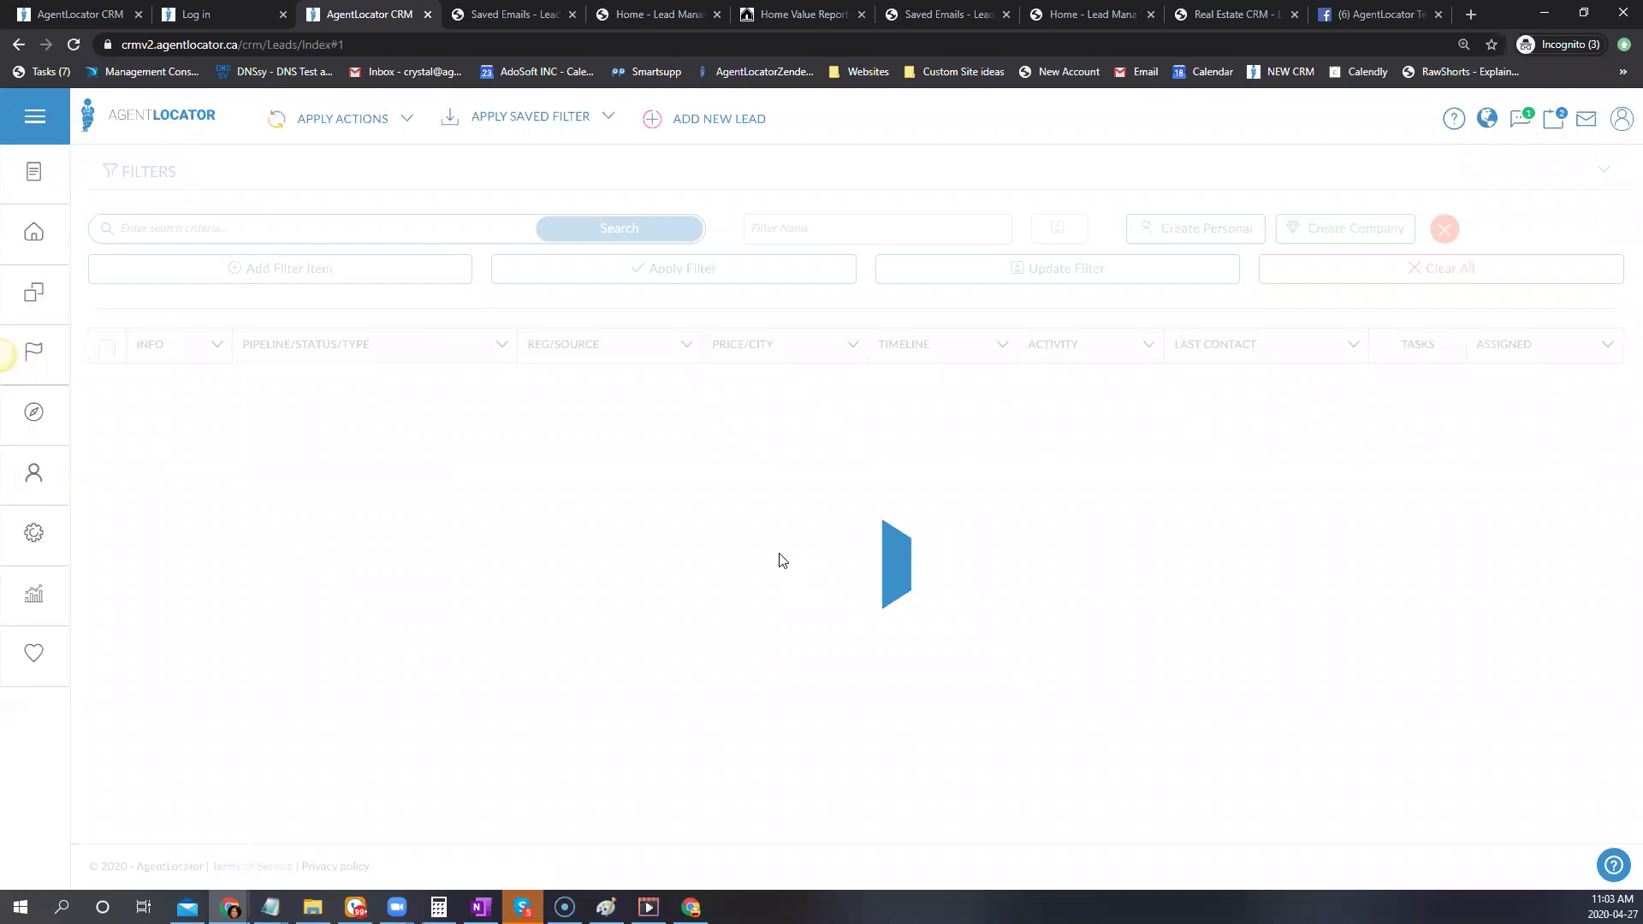
Refresh the CRM leads list and dismiss the Facebook form's thank-you message
{"action": "left_click", "coordinate": [94, 113]}
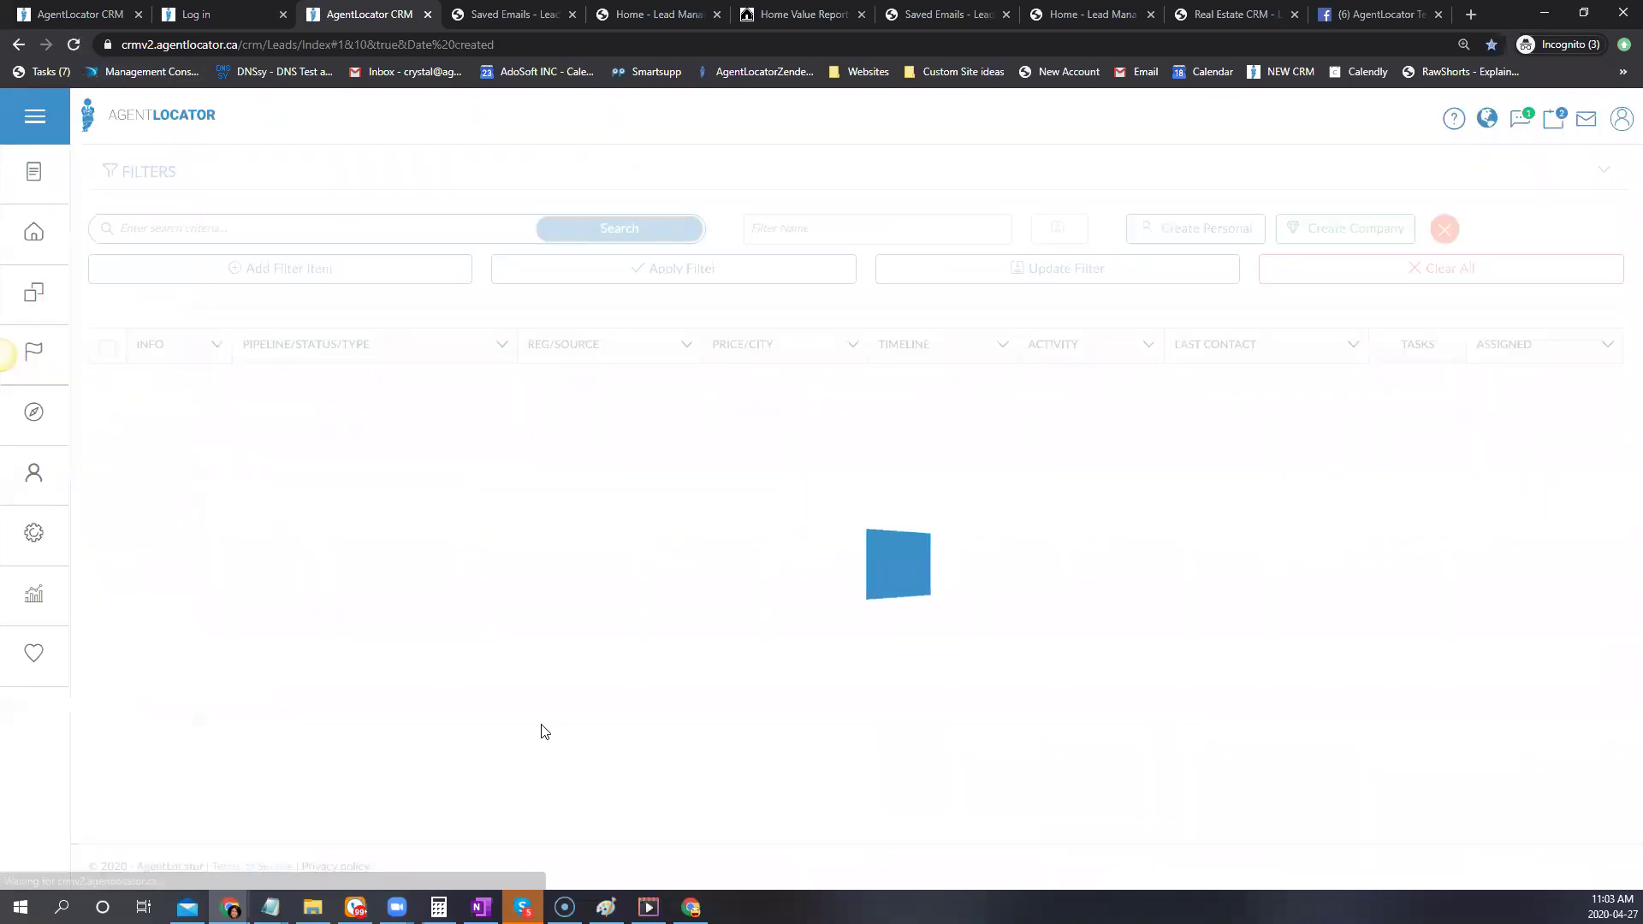
{"action": "left_click_drag", "start_coordinate": [552, 777], "coordinate": [586, 810]}
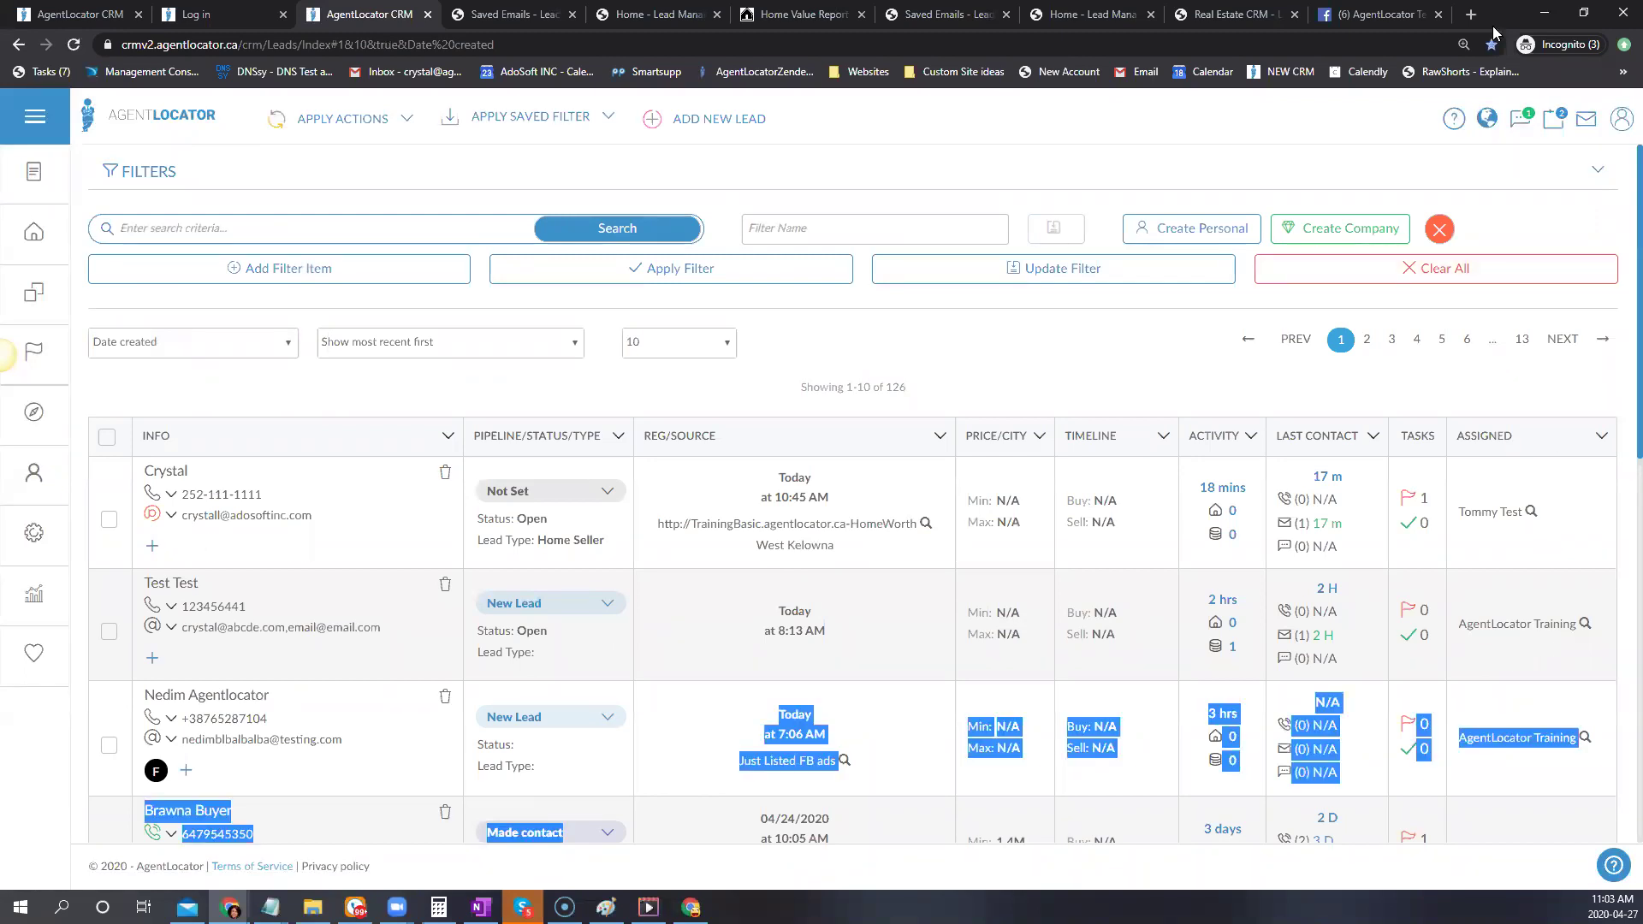
{"action": "key", "text": "ctrl+9"}
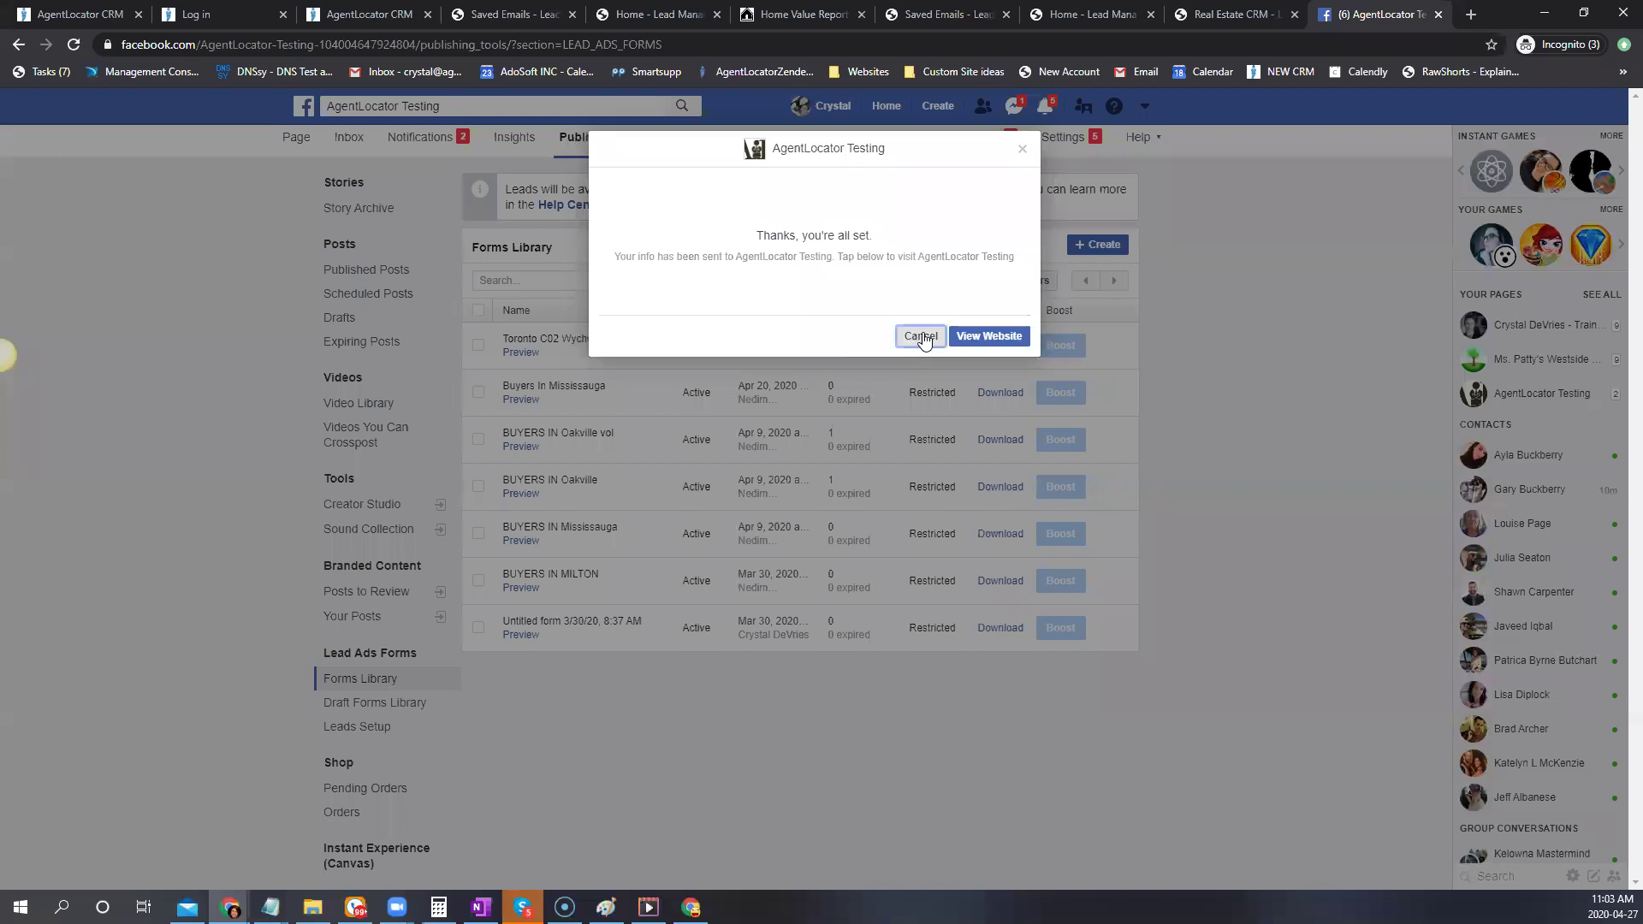
{"action": "left_click", "coordinate": [529, 547]}
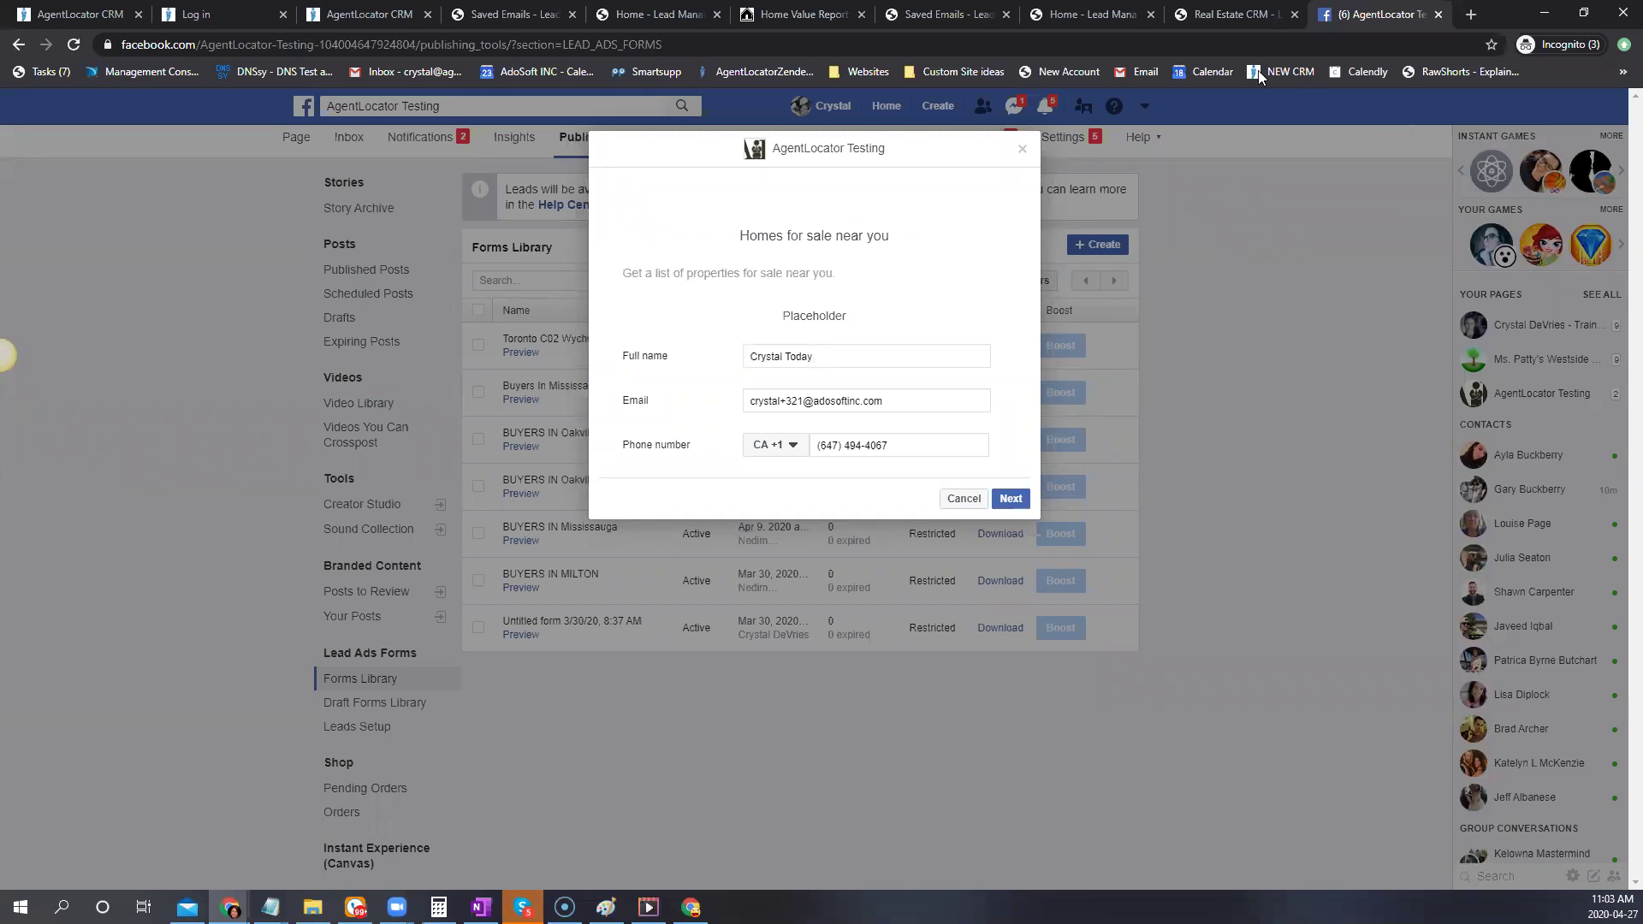
{"action": "key", "text": "ctrl+3"}
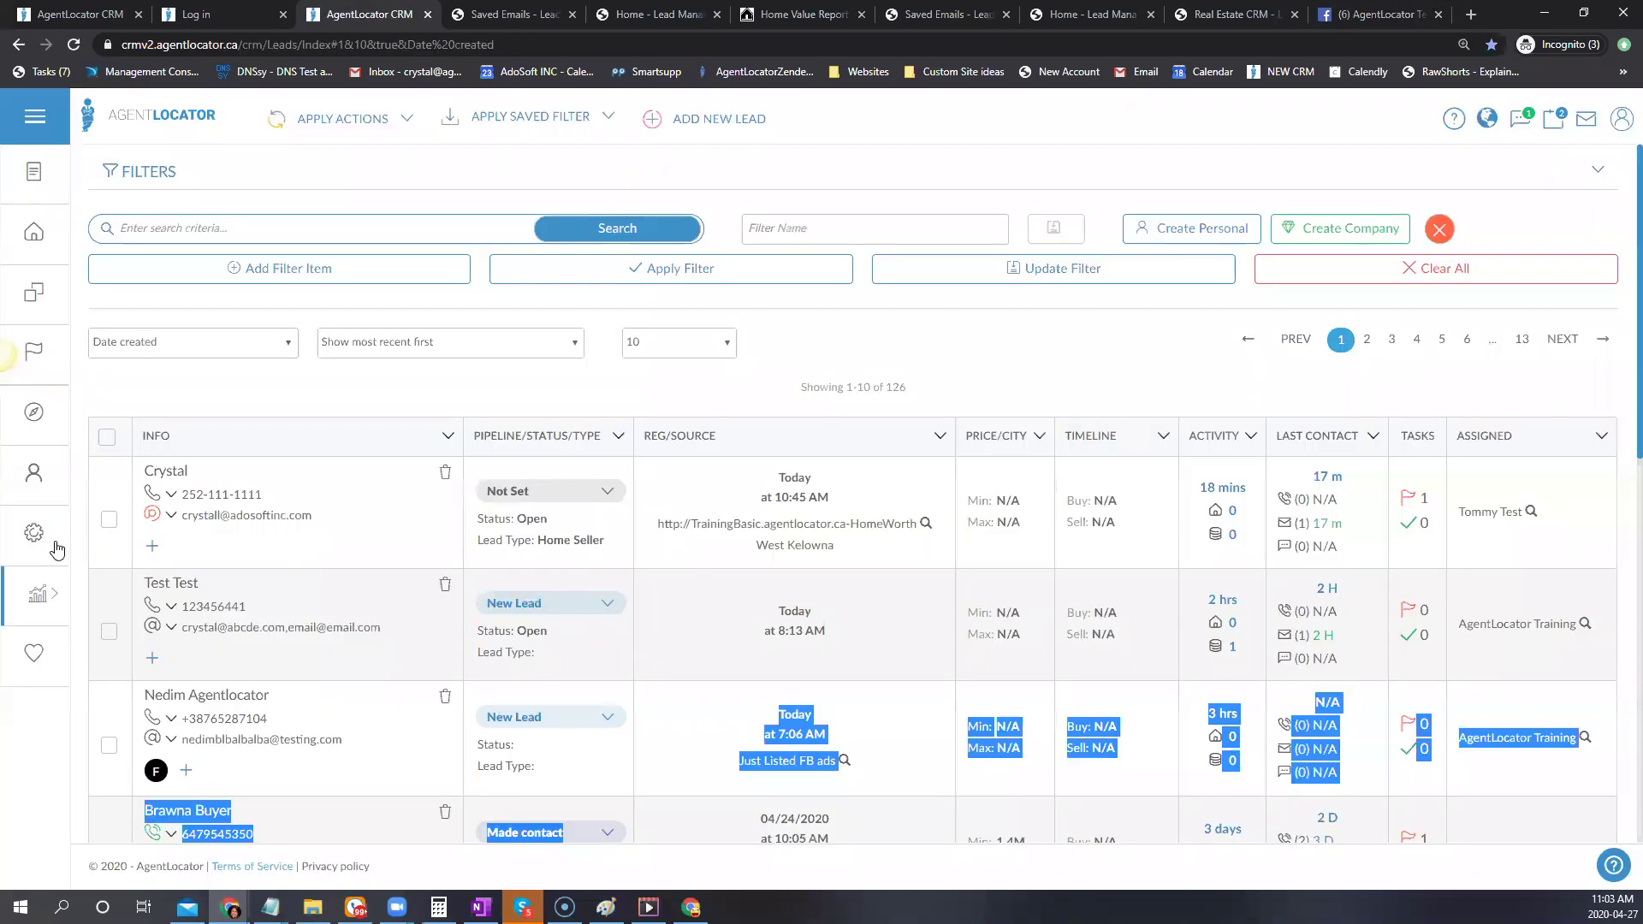
{"action": "left_click", "coordinate": [57, 545]}
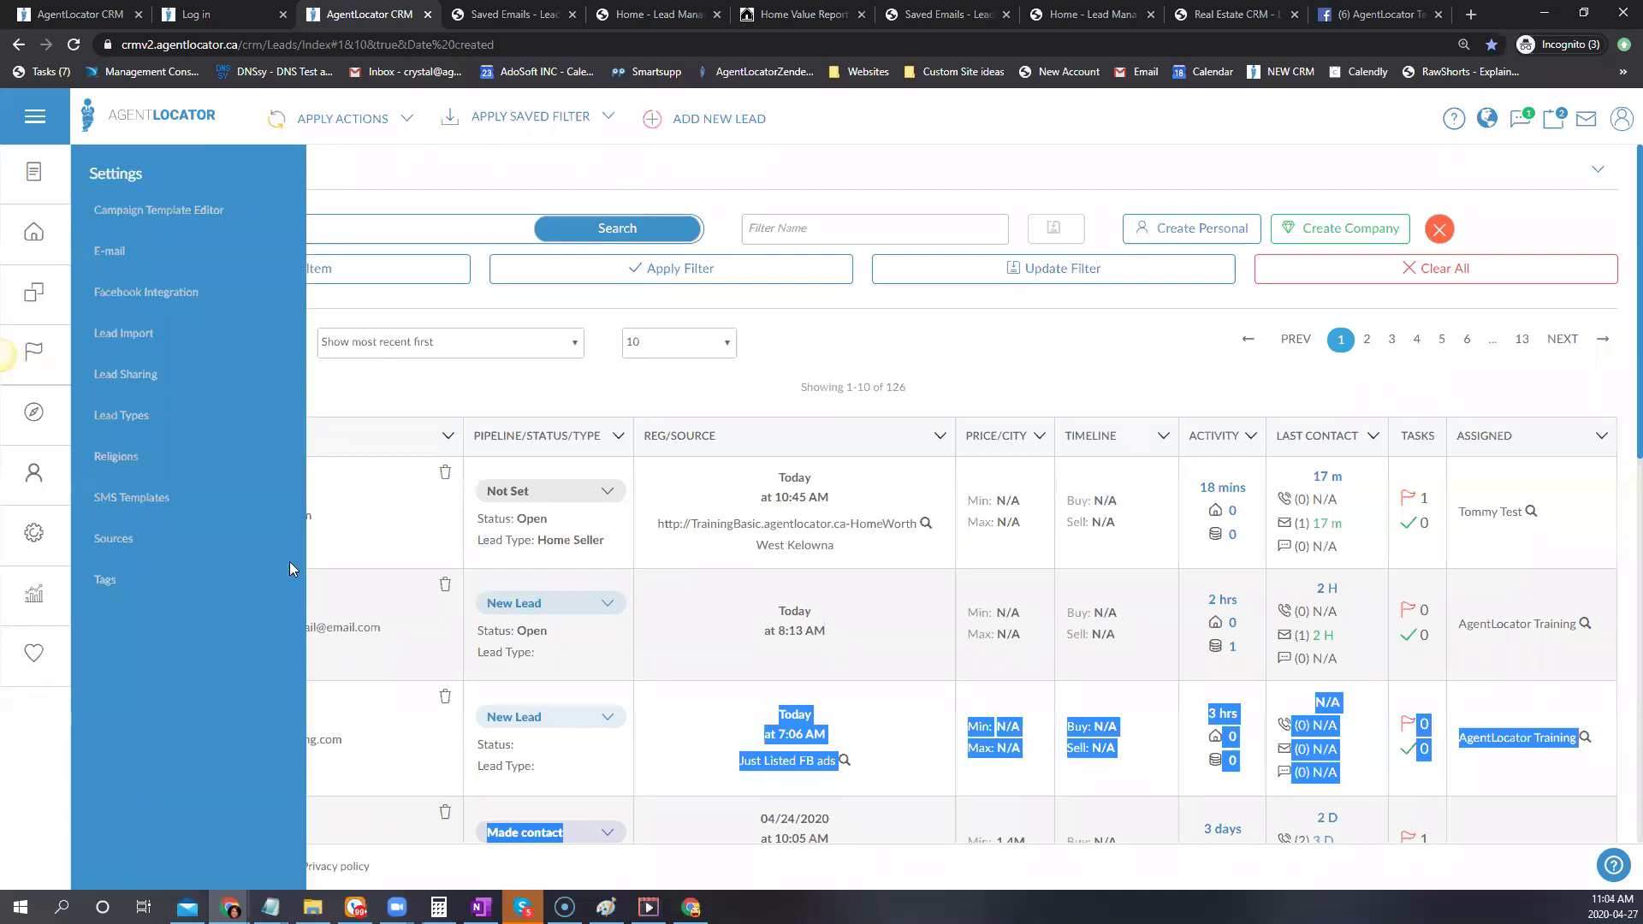
{"action": "key", "text": "ctrl+9"}
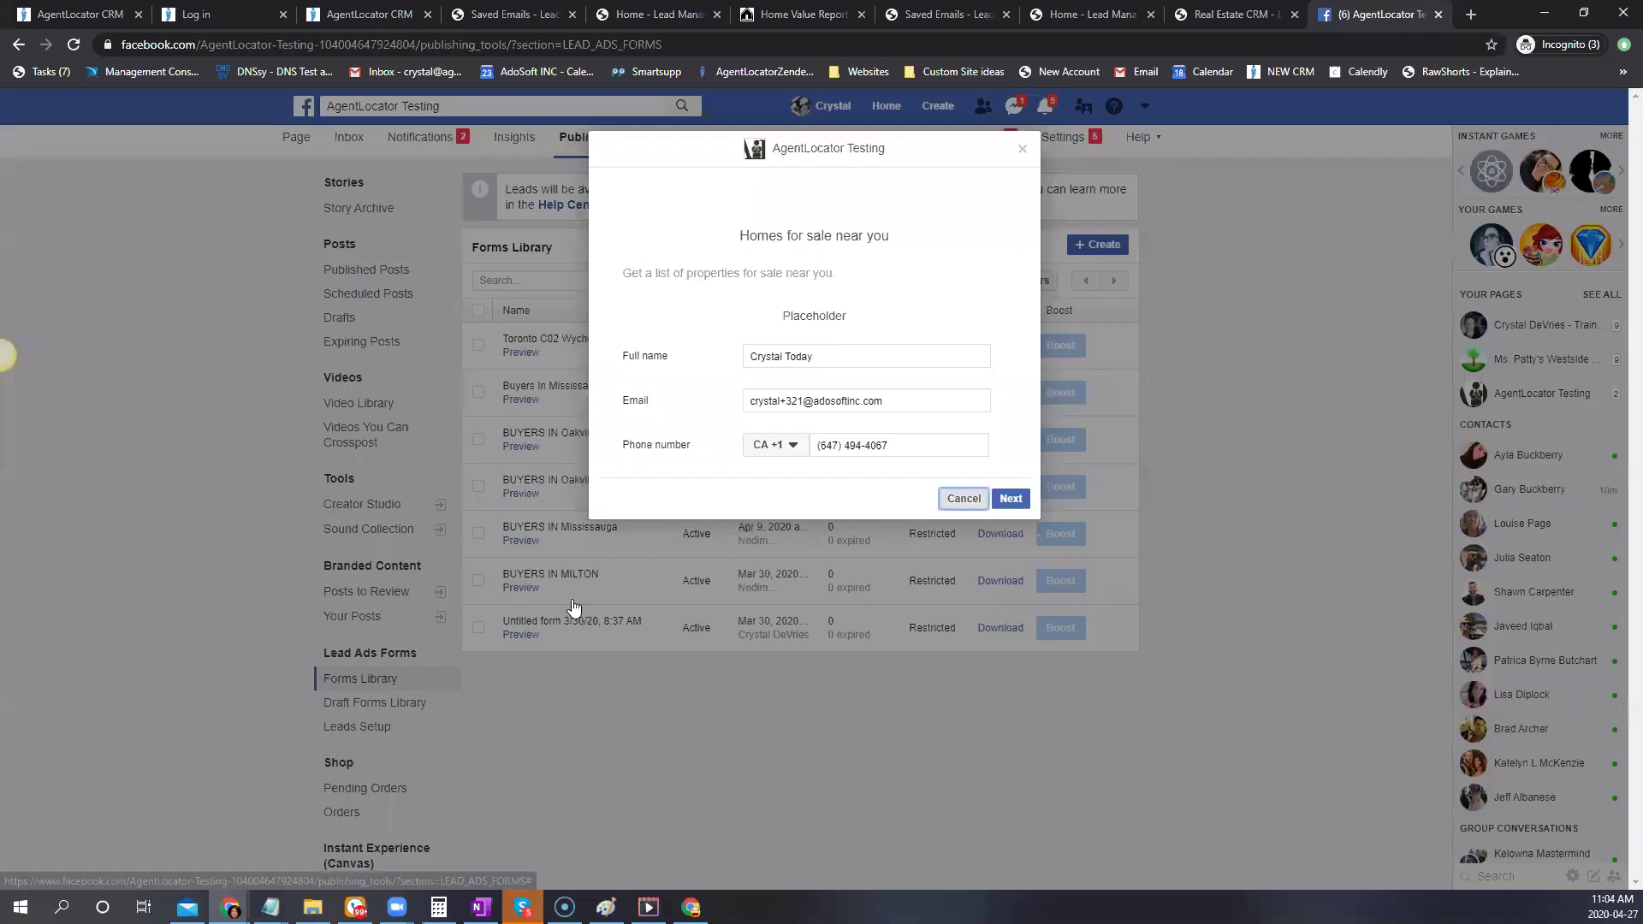
Close the form preview, reload the Forms Library, and open Buyers In Mississauga's lead options
{"action": "left_click", "coordinate": [563, 586]}
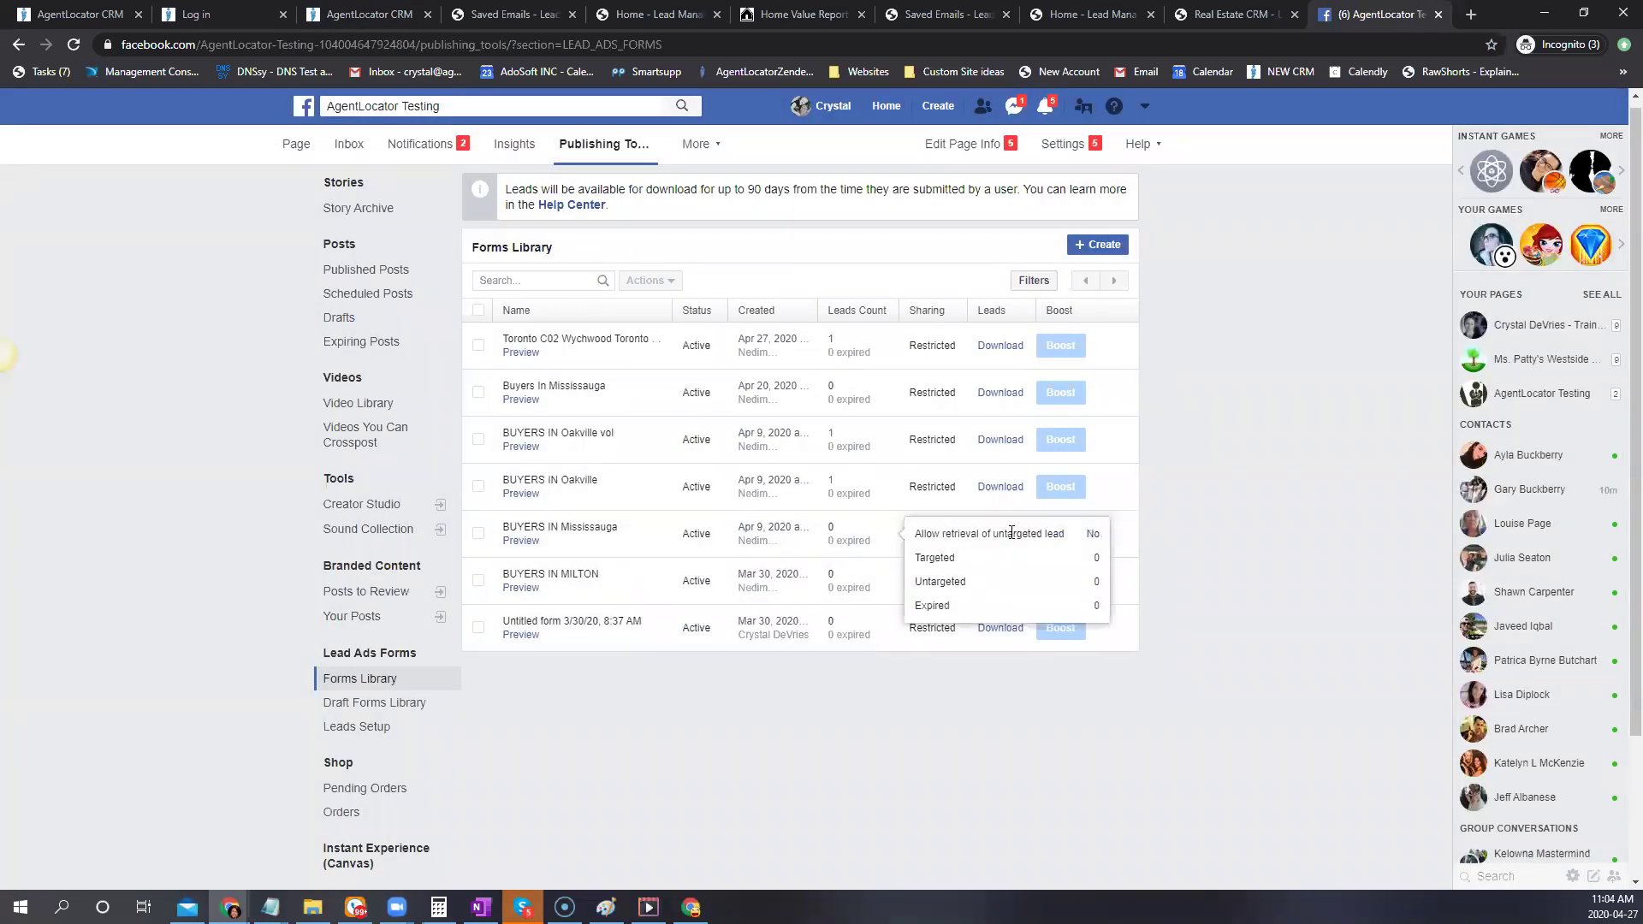
{"action": "mouse_move", "coordinate": [519, 542]}
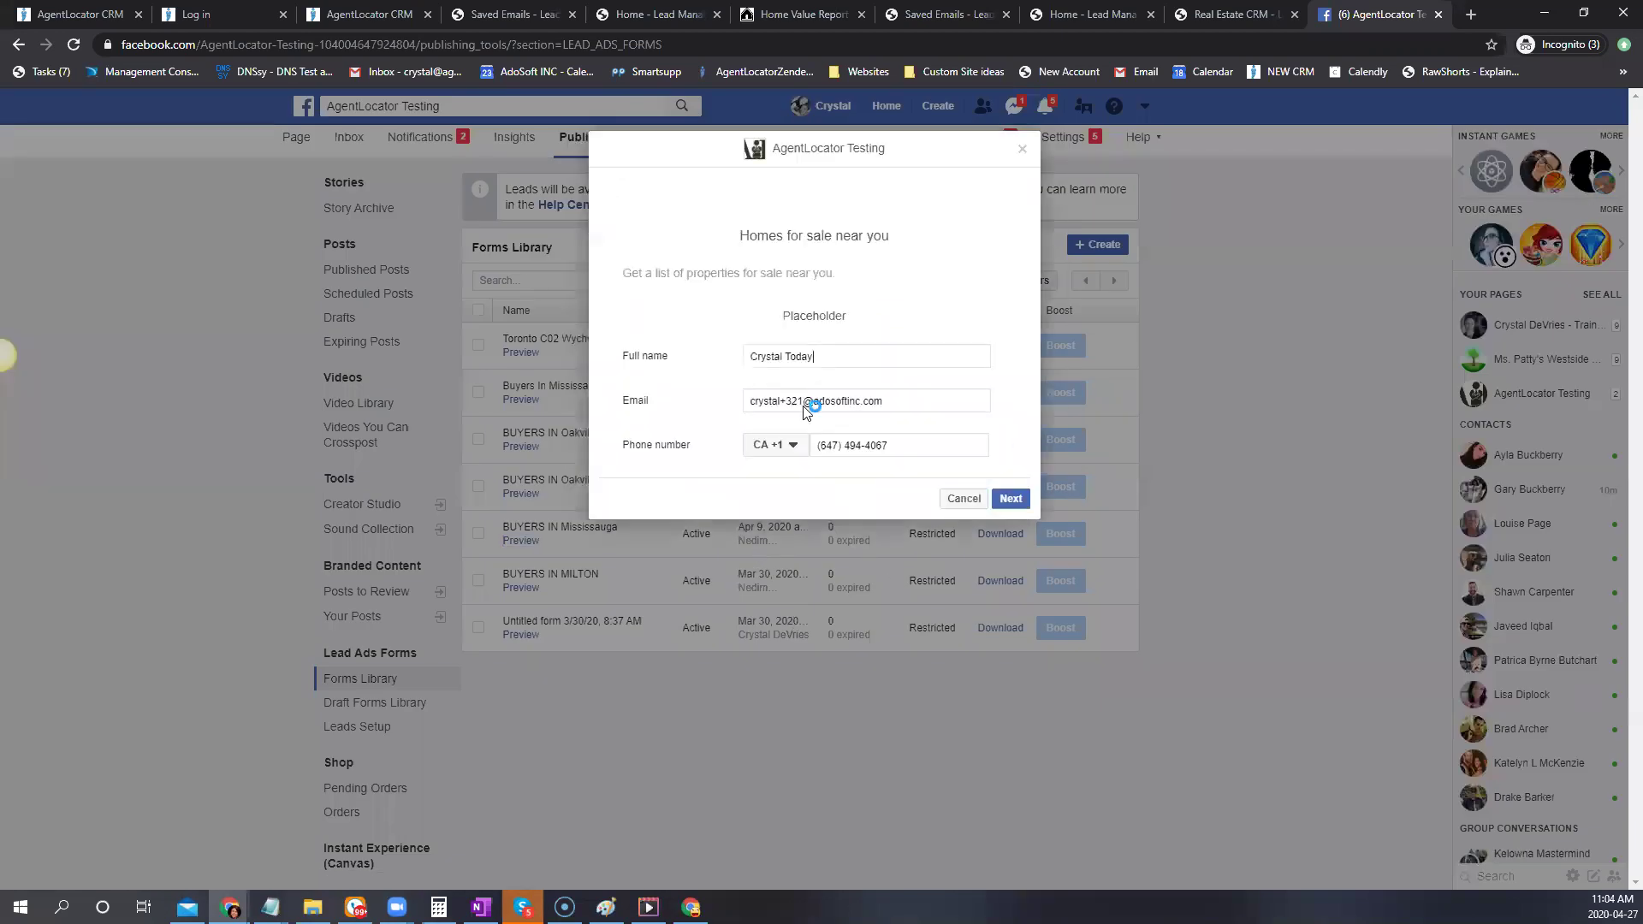
{"action": "left_click", "coordinate": [1008, 498]}
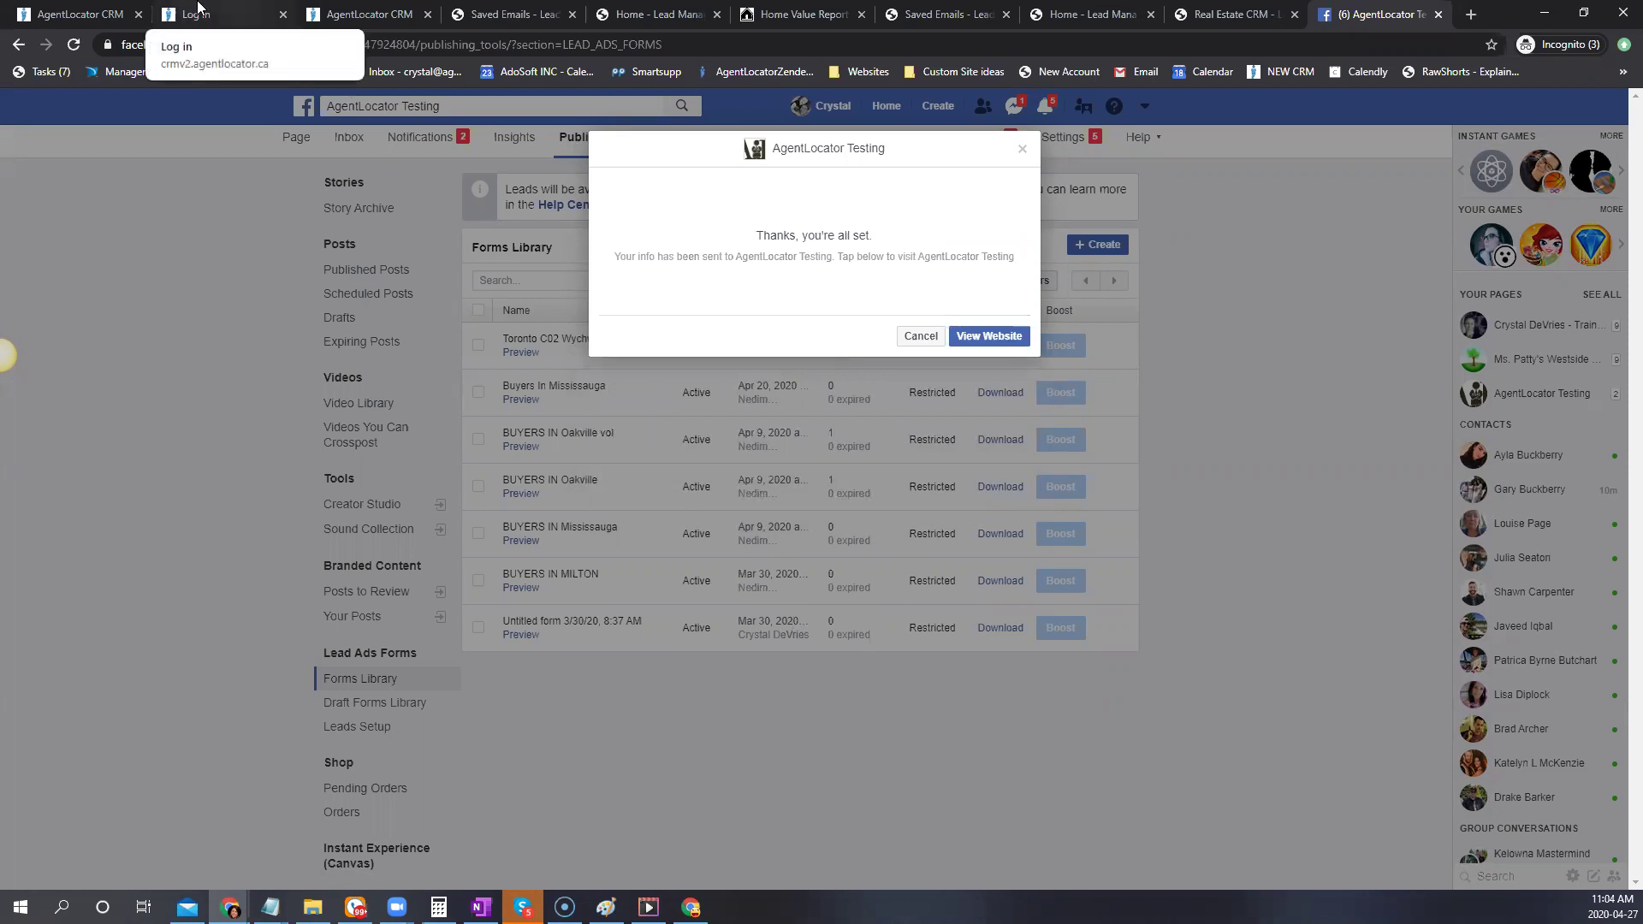
{"action": "left_click", "coordinate": [368, 14]}
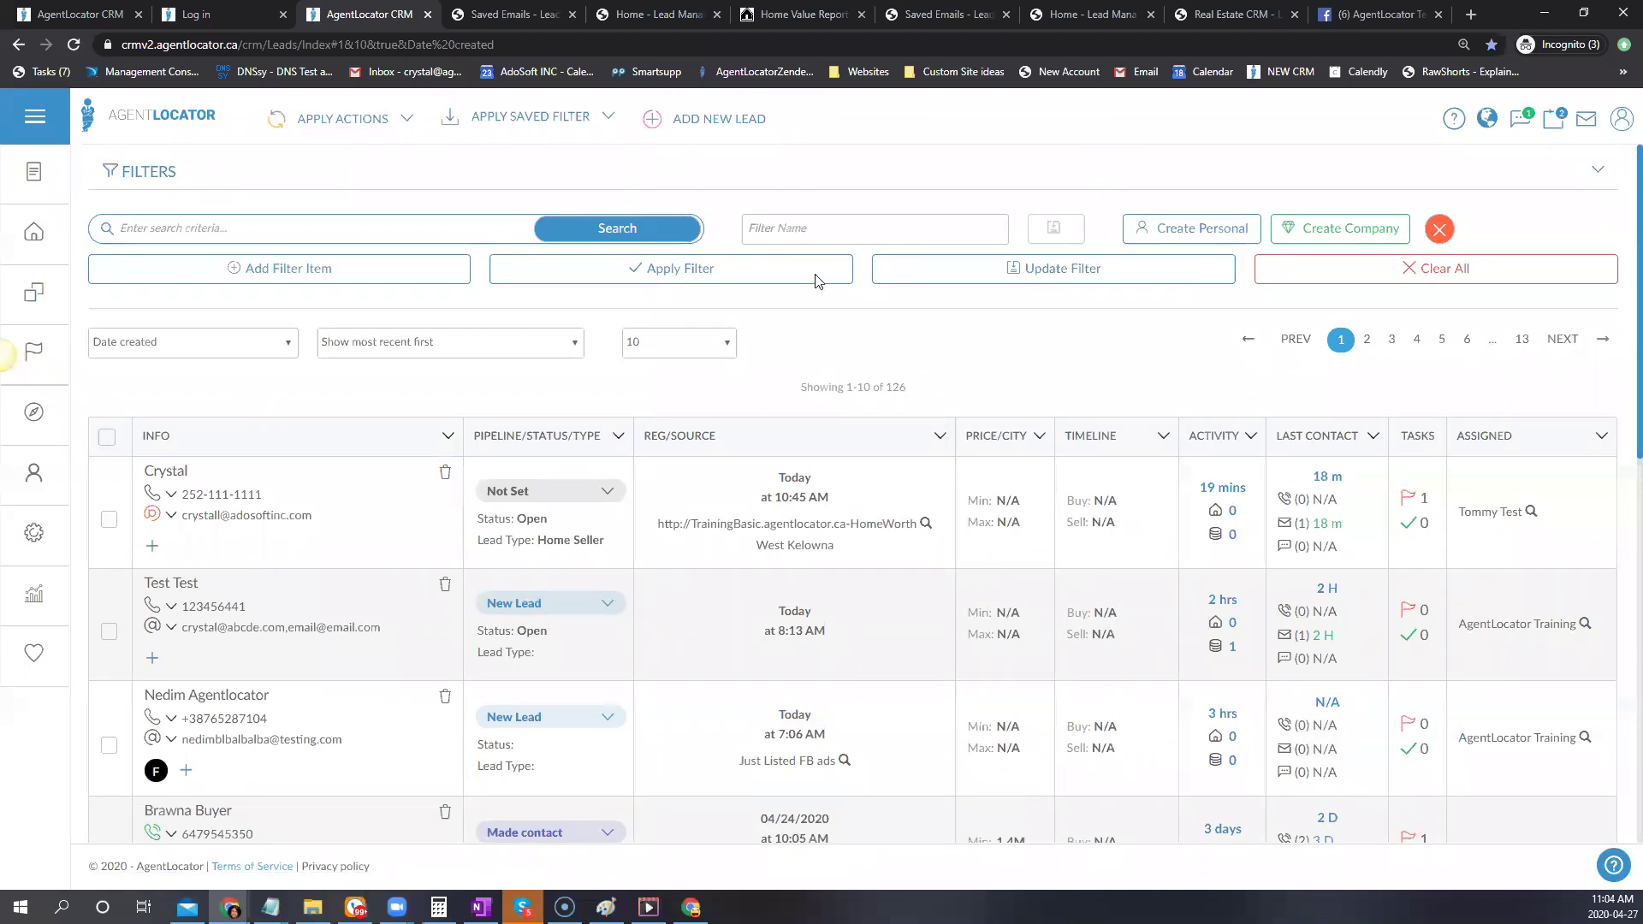
{"action": "key", "text": "ctrl+9"}
{"action": "left_click", "coordinate": [84, 43]}
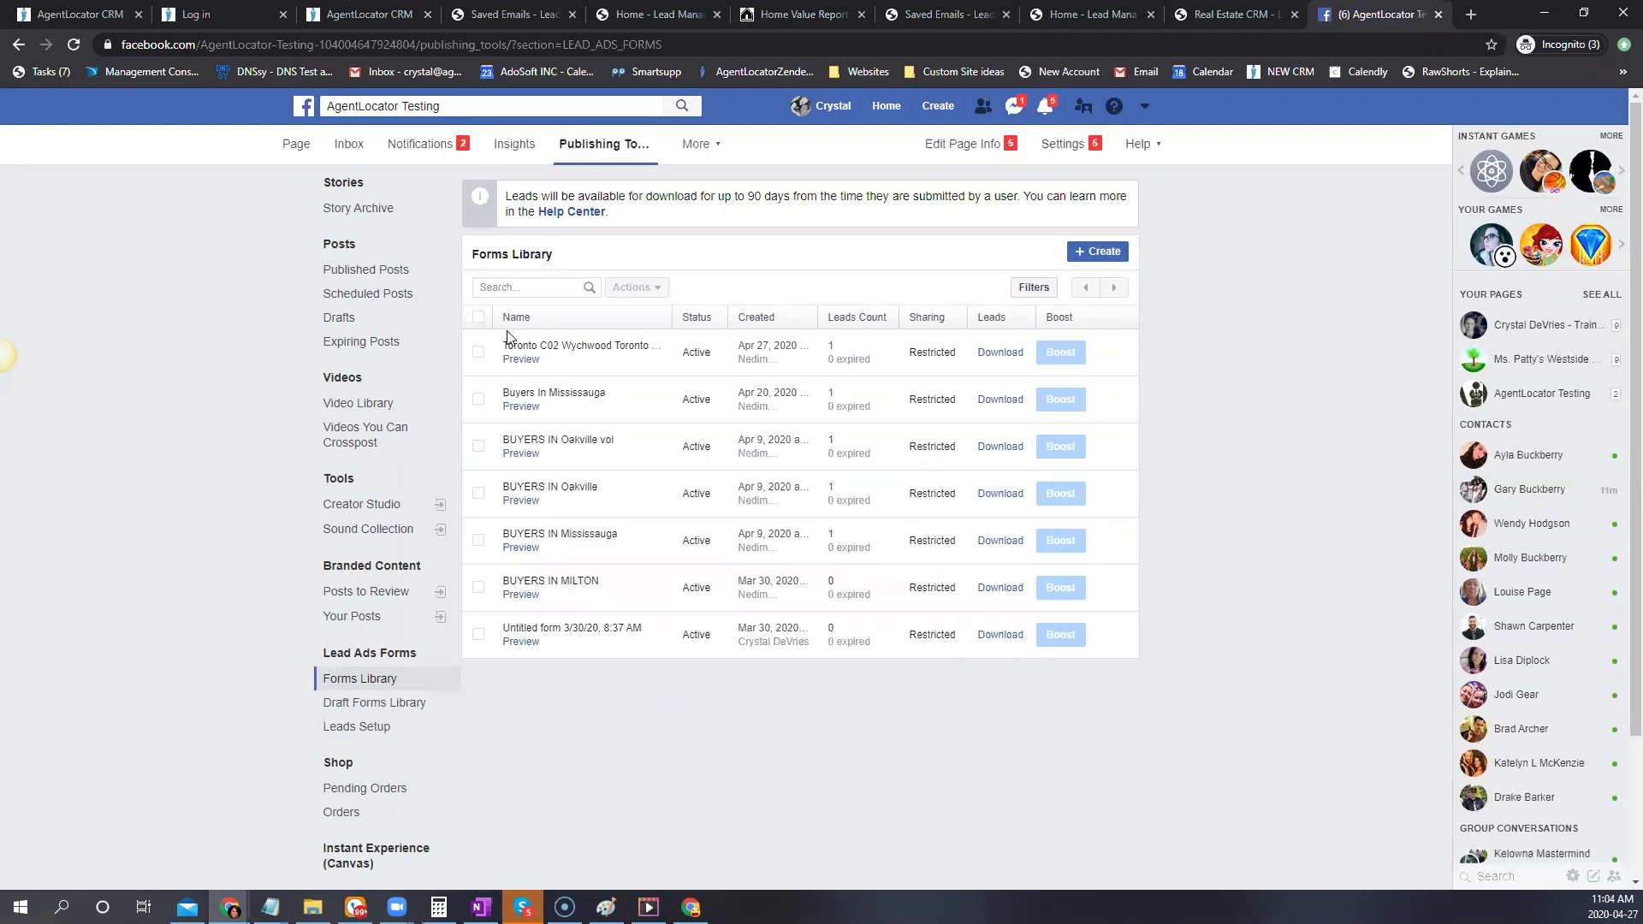
{"action": "left_click", "coordinate": [524, 407]}
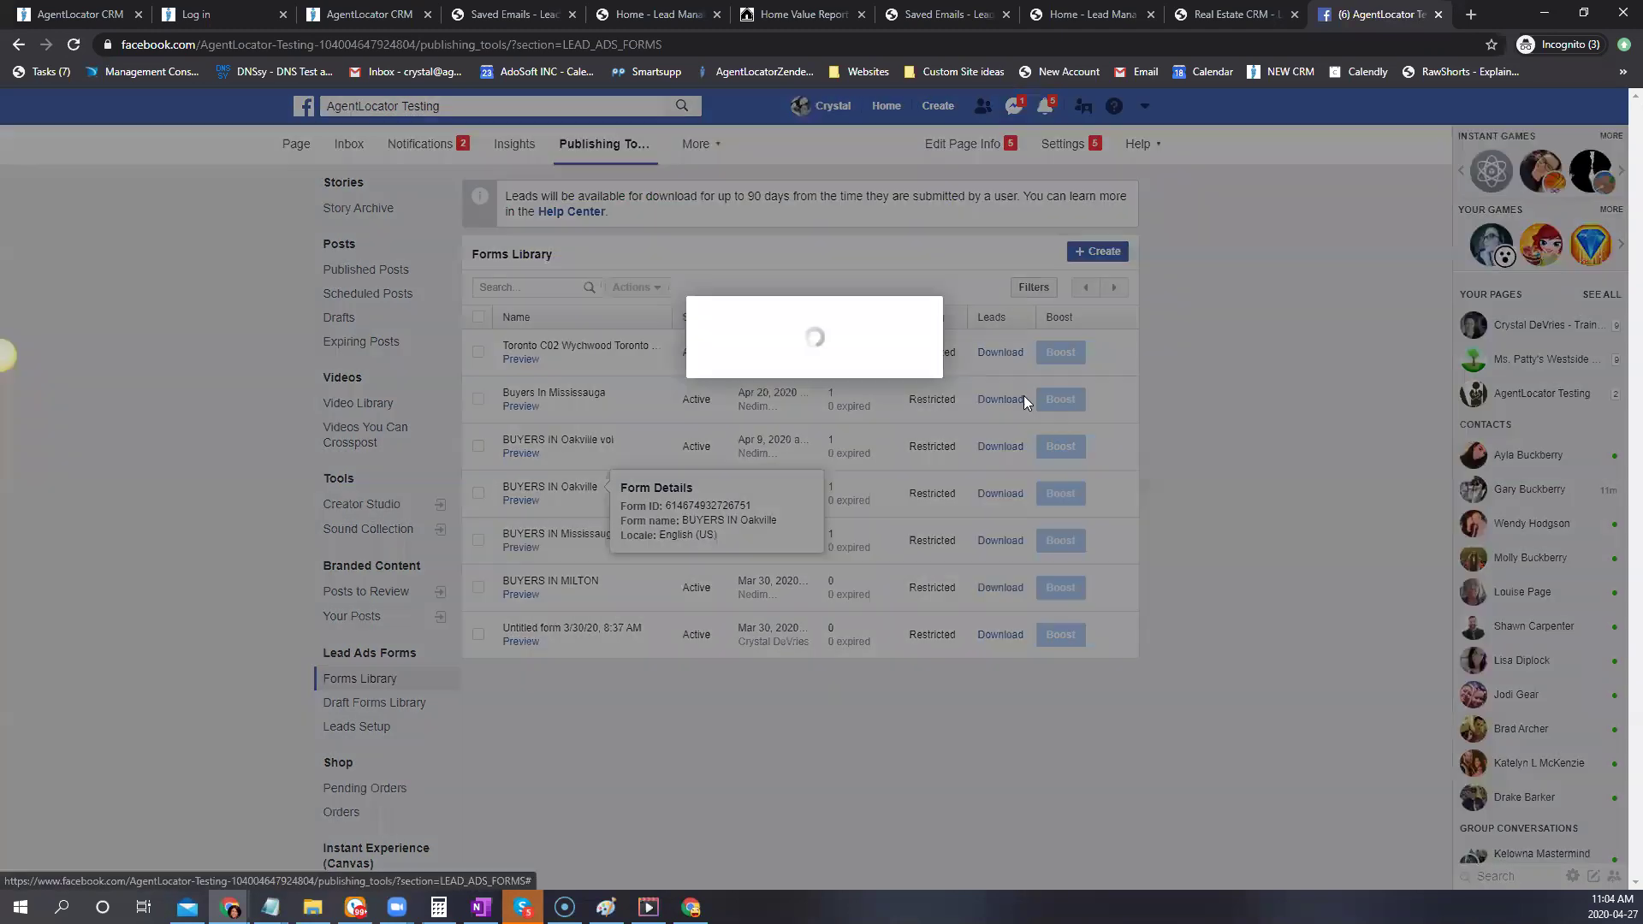
In the Lead Ads Testing Tool, pick AgentLocator Testing / Buyers In Mississauga and delete the old lead
{"action": "left_click", "coordinate": [803, 258]}
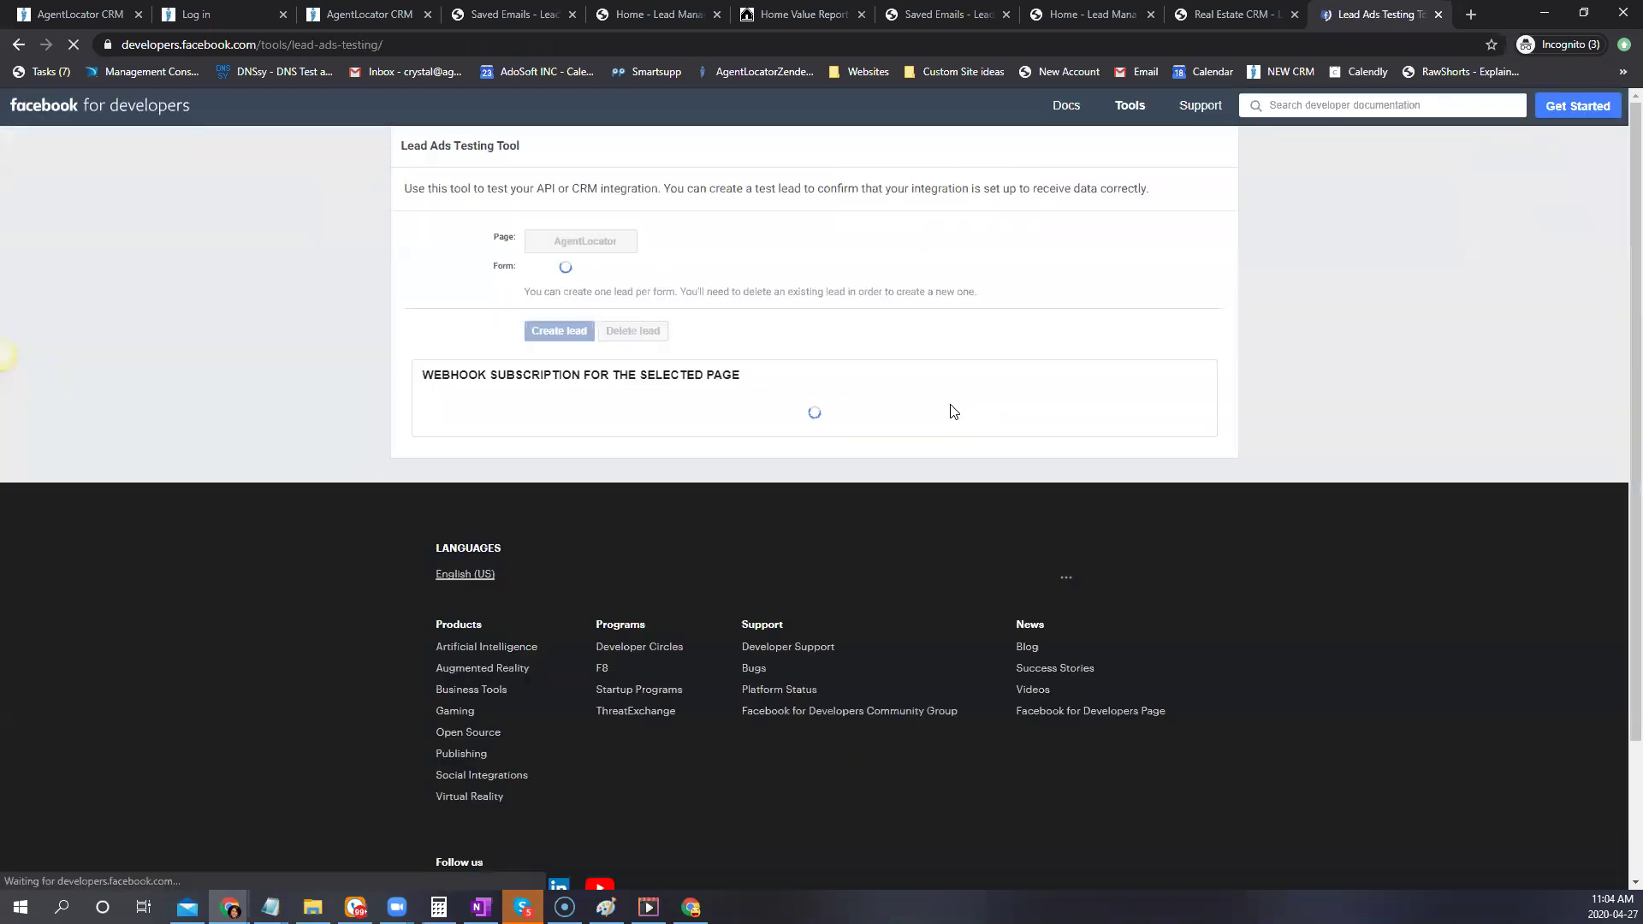
{"action": "left_click", "coordinate": [631, 271]}
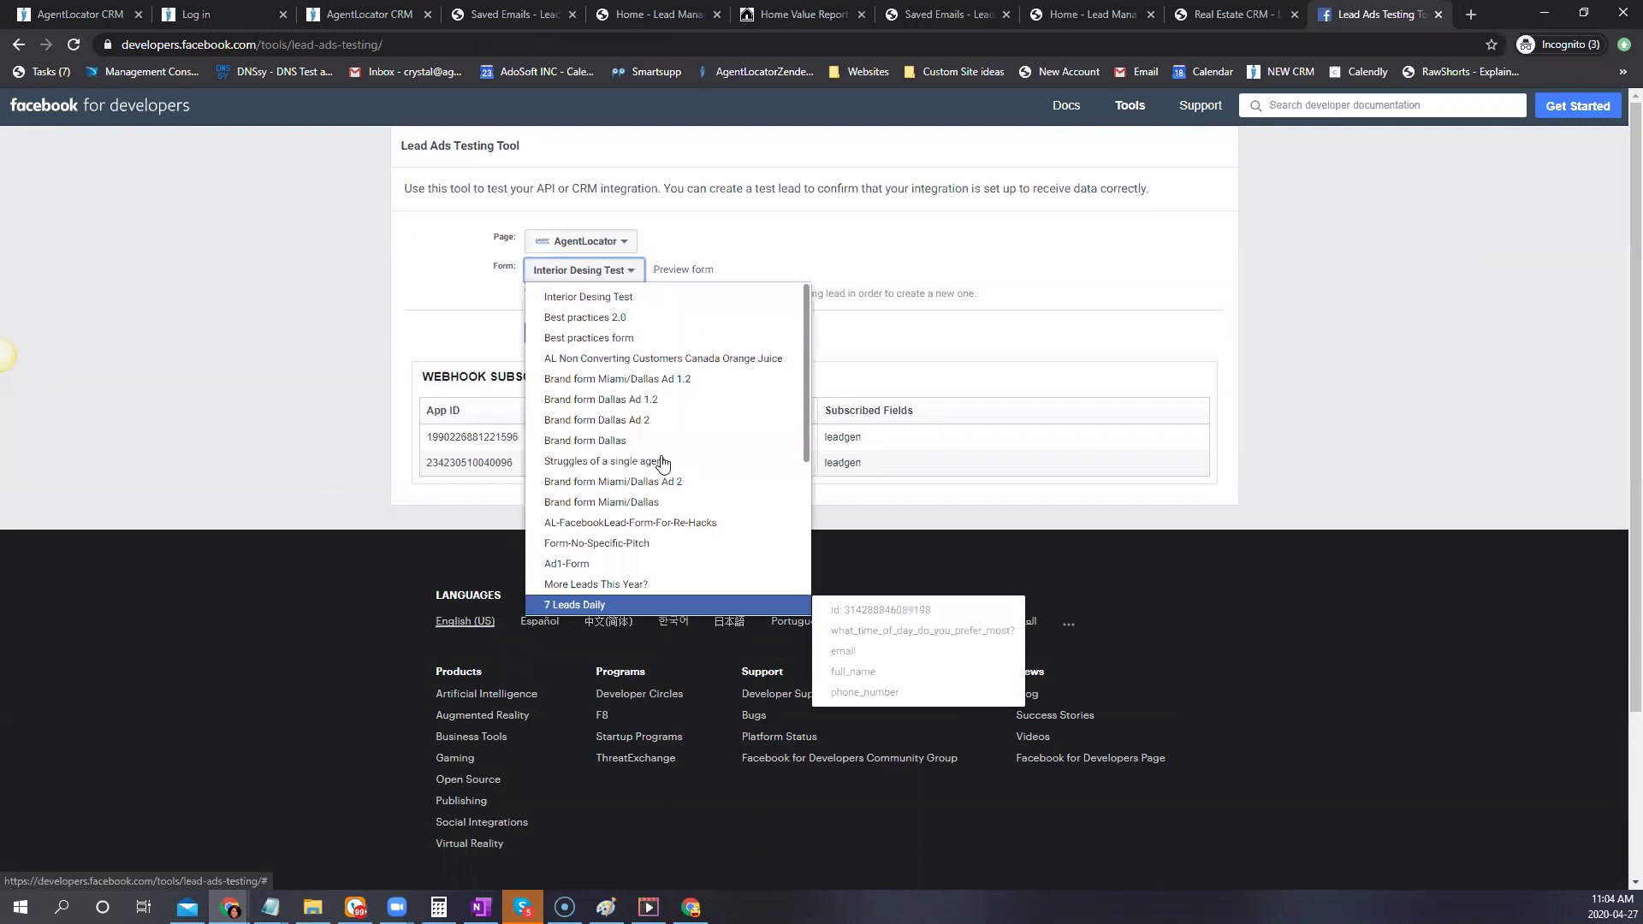
{"action": "scroll", "coordinate": [663, 467], "scroll_direction": "down", "scroll_amount": 5}
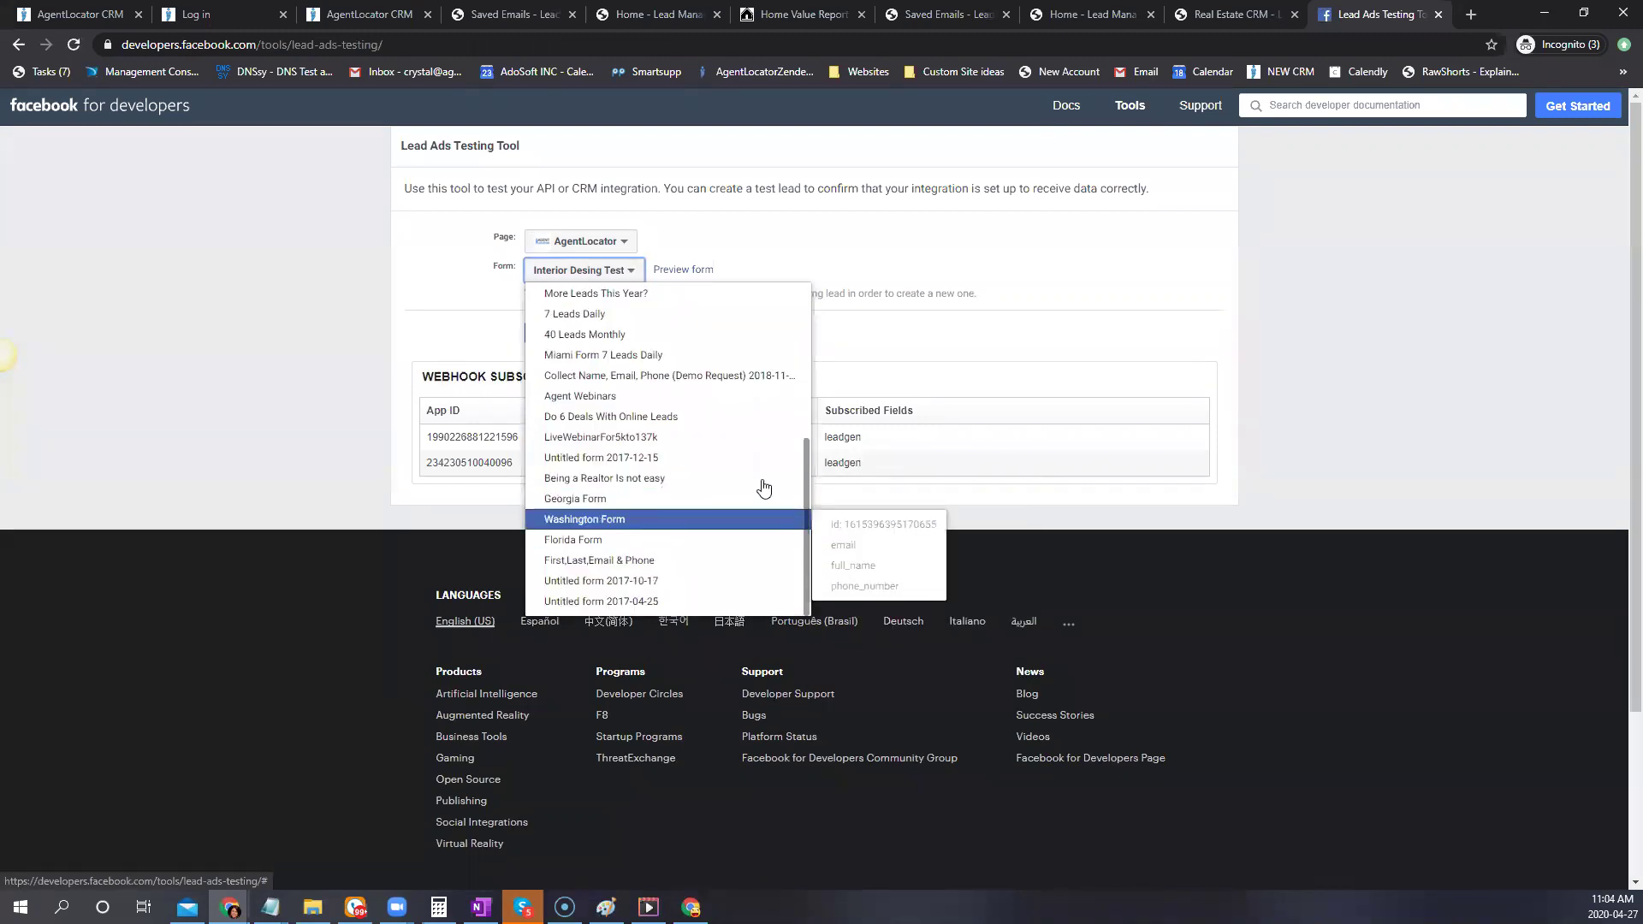
{"action": "scroll", "coordinate": [765, 487], "scroll_direction": "up", "scroll_amount": 2}
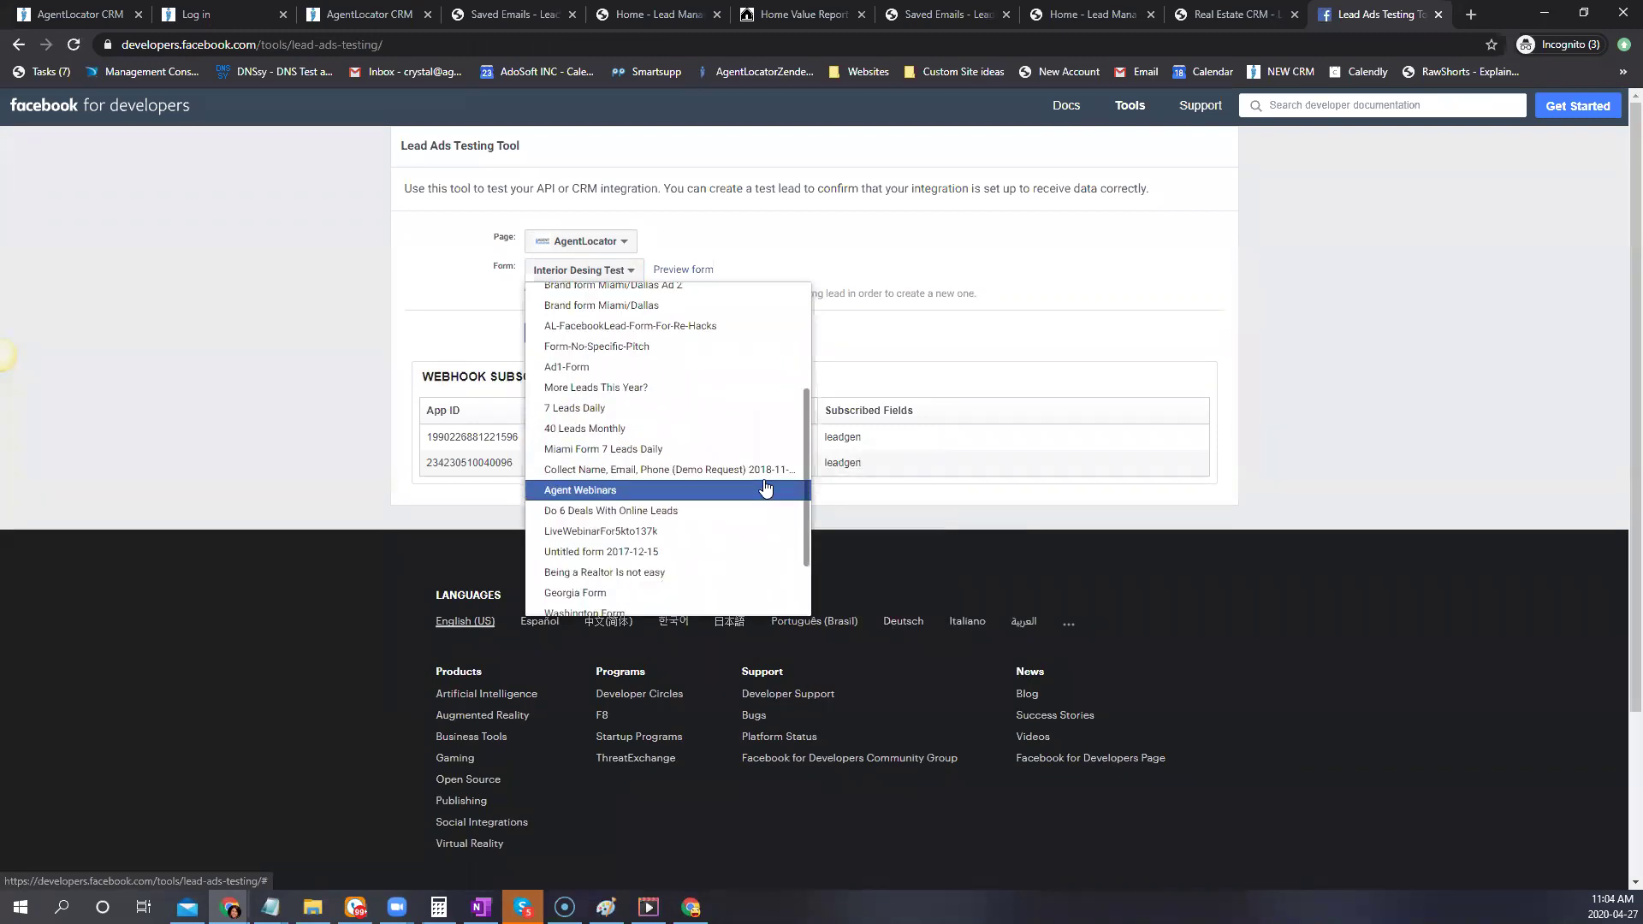
{"action": "scroll", "coordinate": [765, 487], "scroll_direction": "up", "scroll_amount": 4}
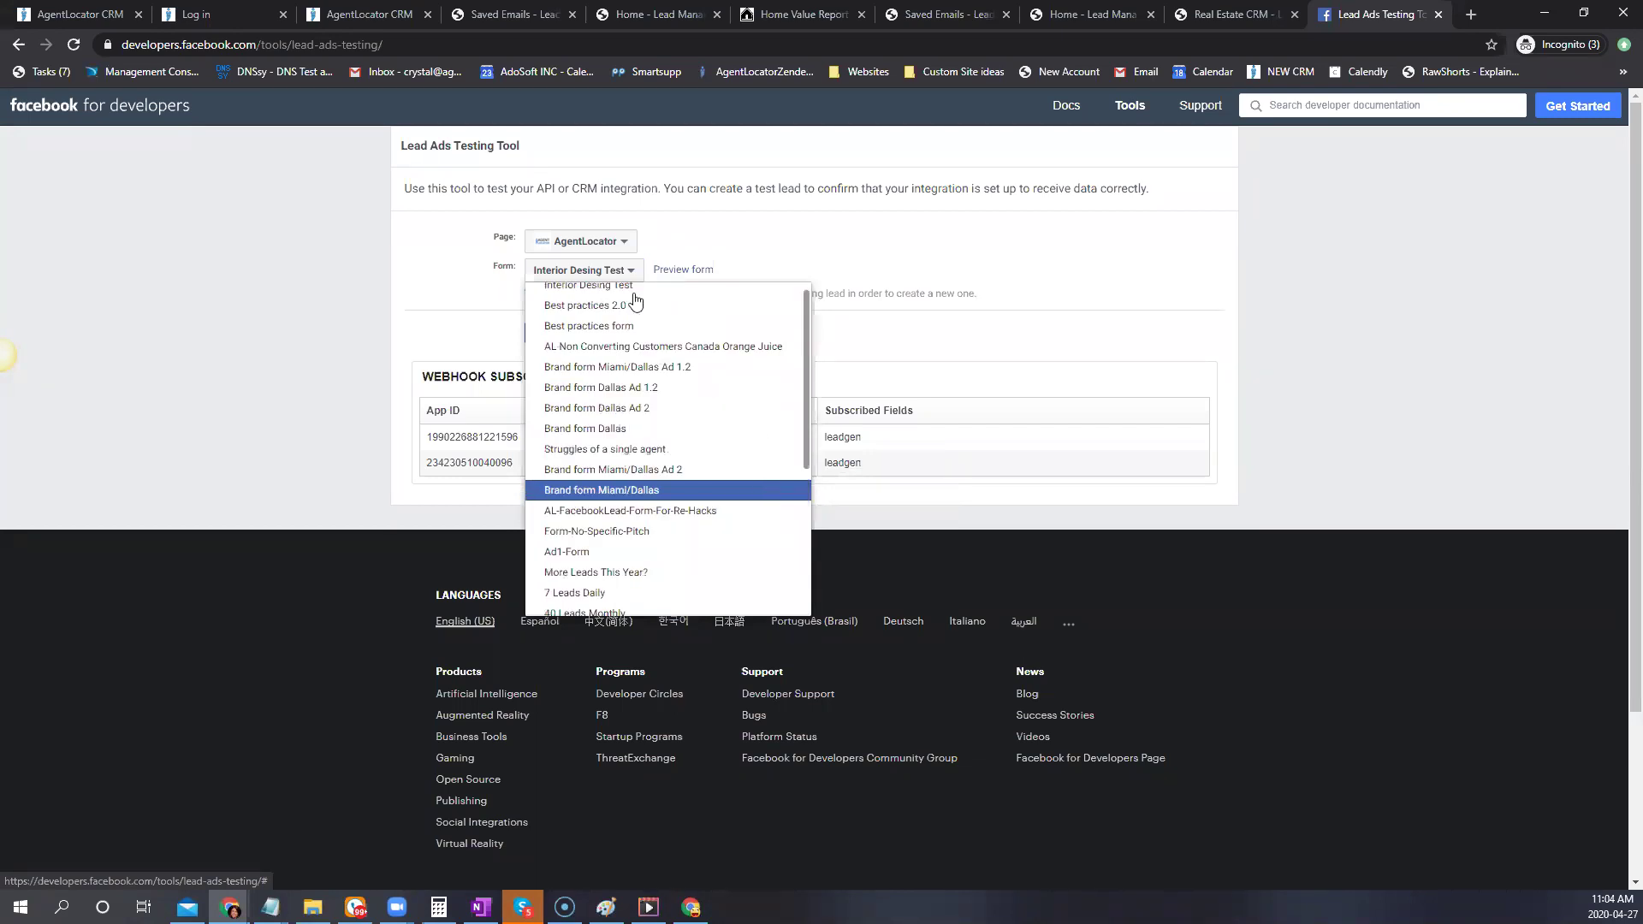
{"action": "left_click", "coordinate": [626, 245]}
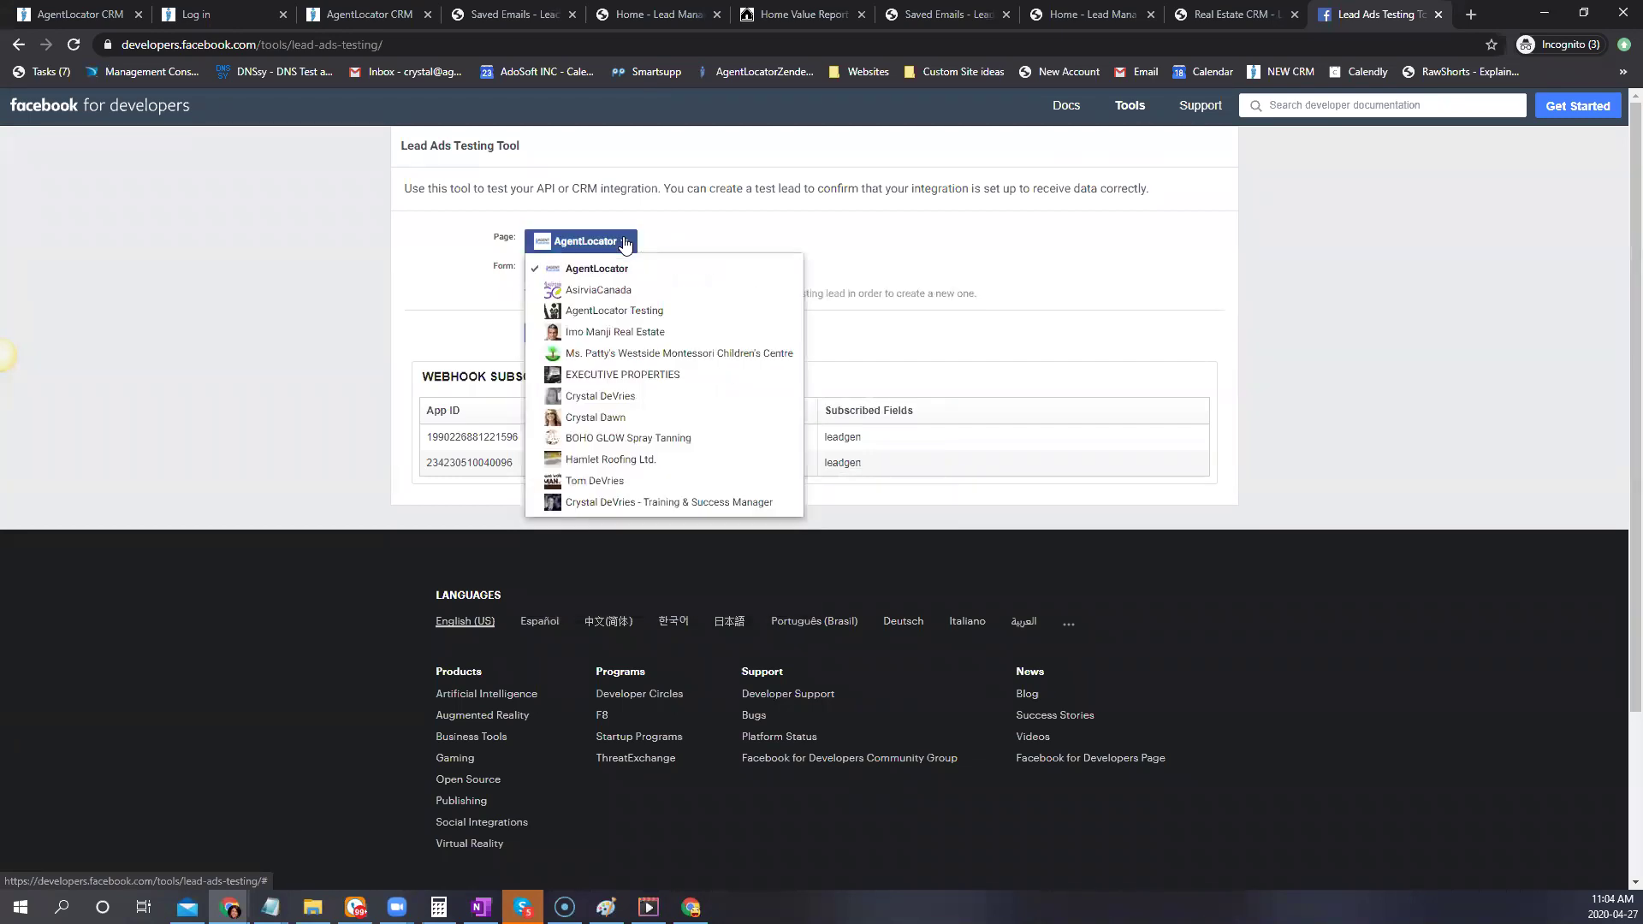
{"action": "left_click", "coordinate": [628, 310]}
{"action": "left_click", "coordinate": [628, 271]}
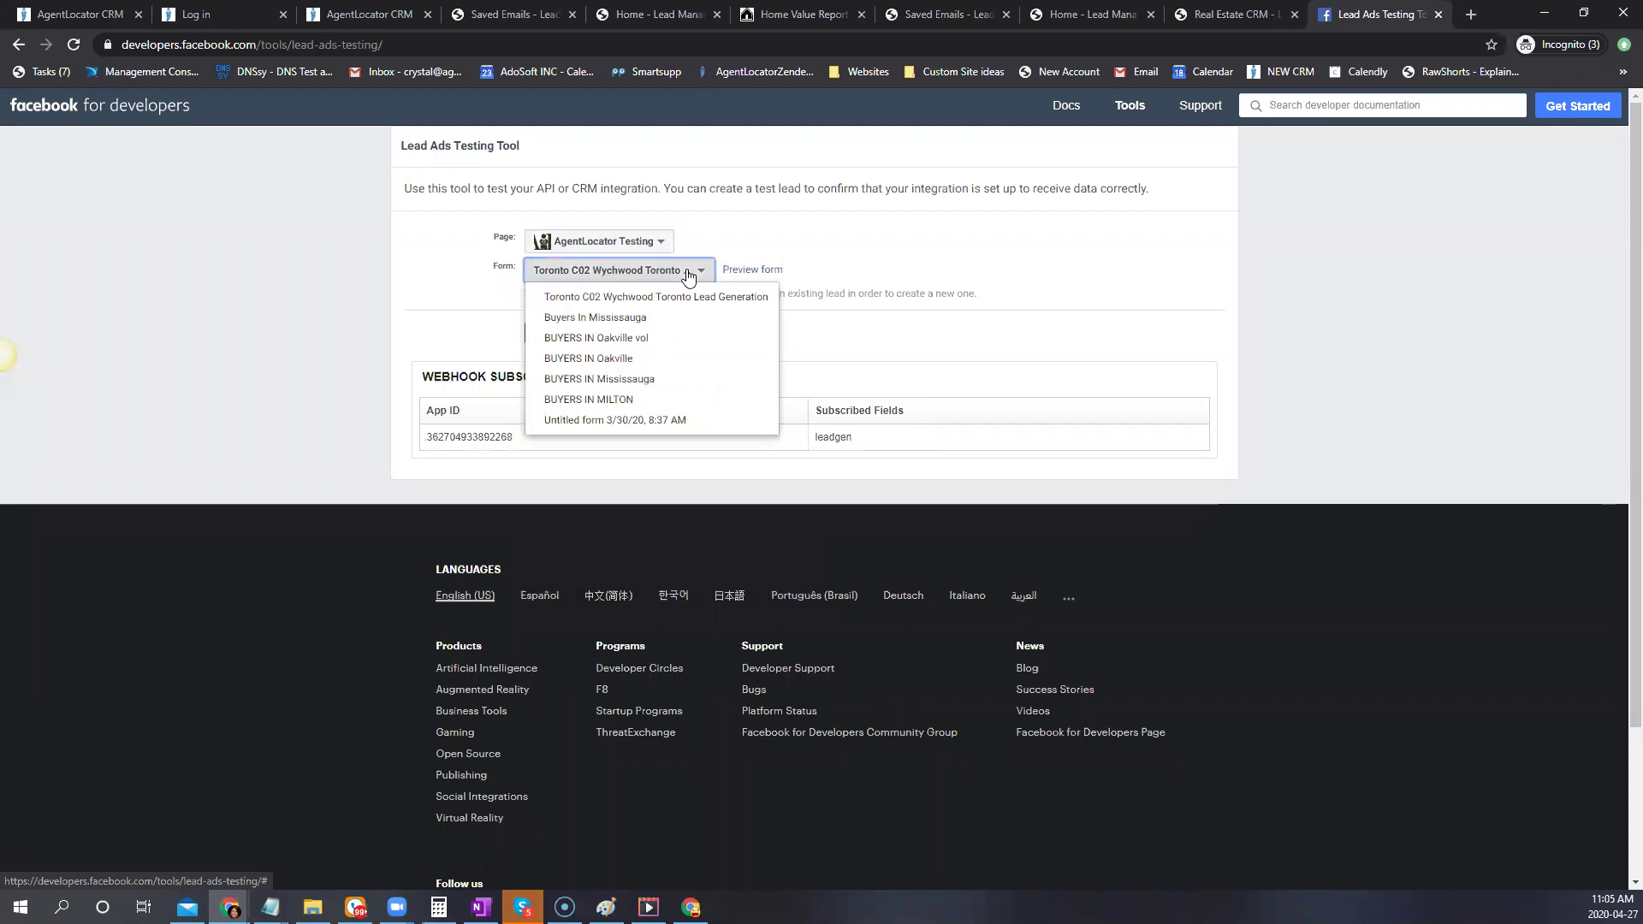
{"action": "left_click", "coordinate": [633, 319]}
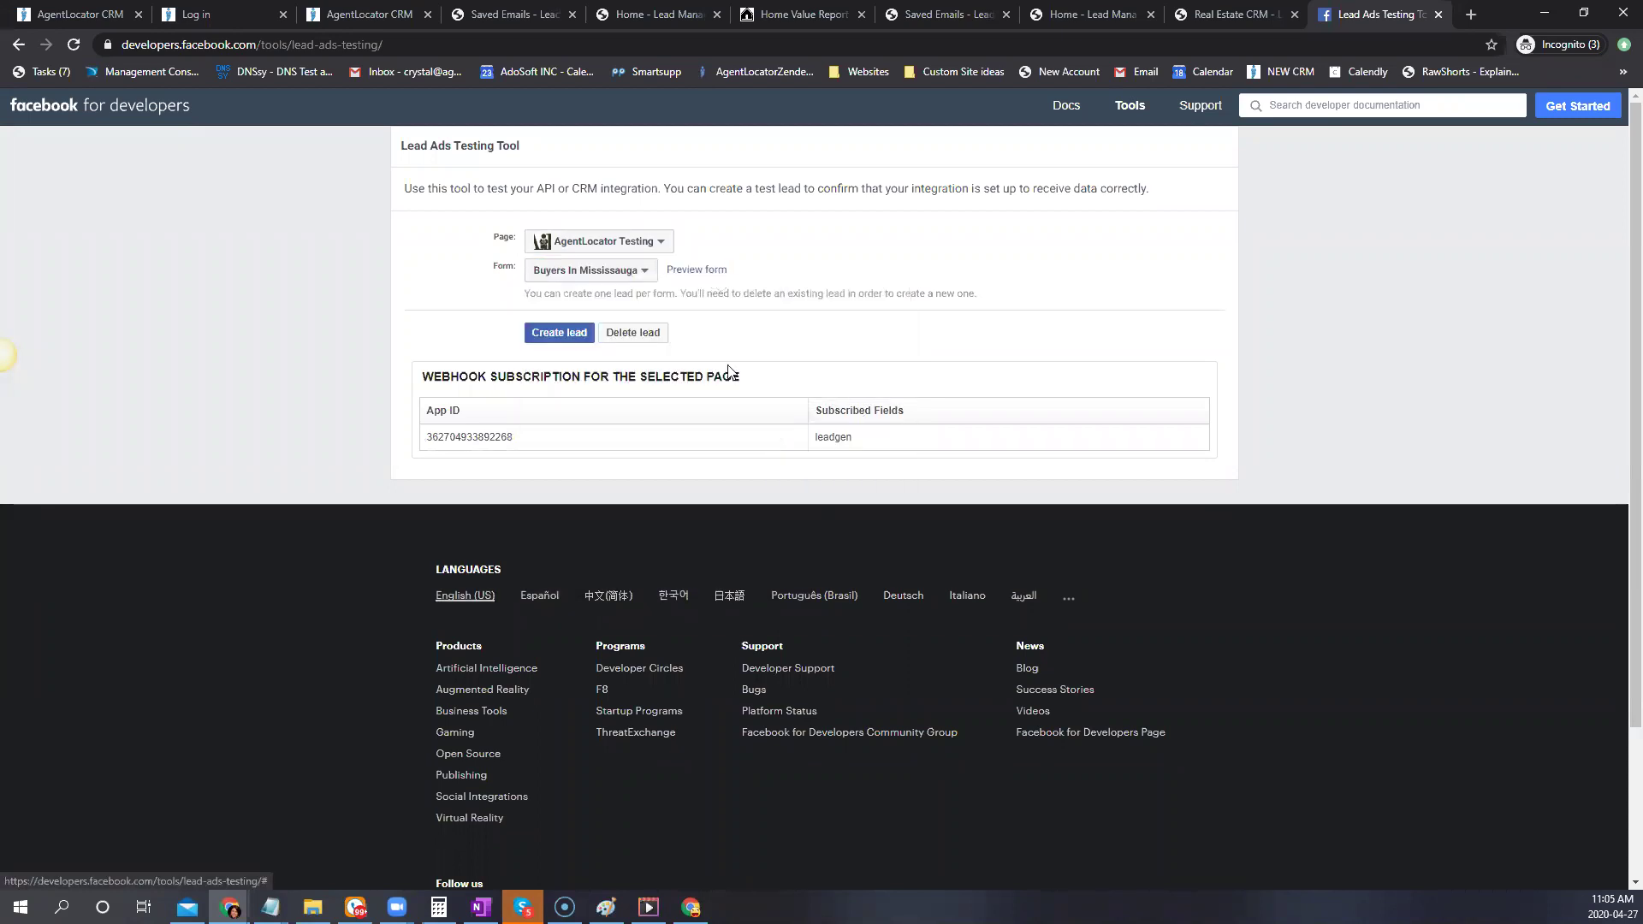
{"action": "left_click", "coordinate": [642, 338]}
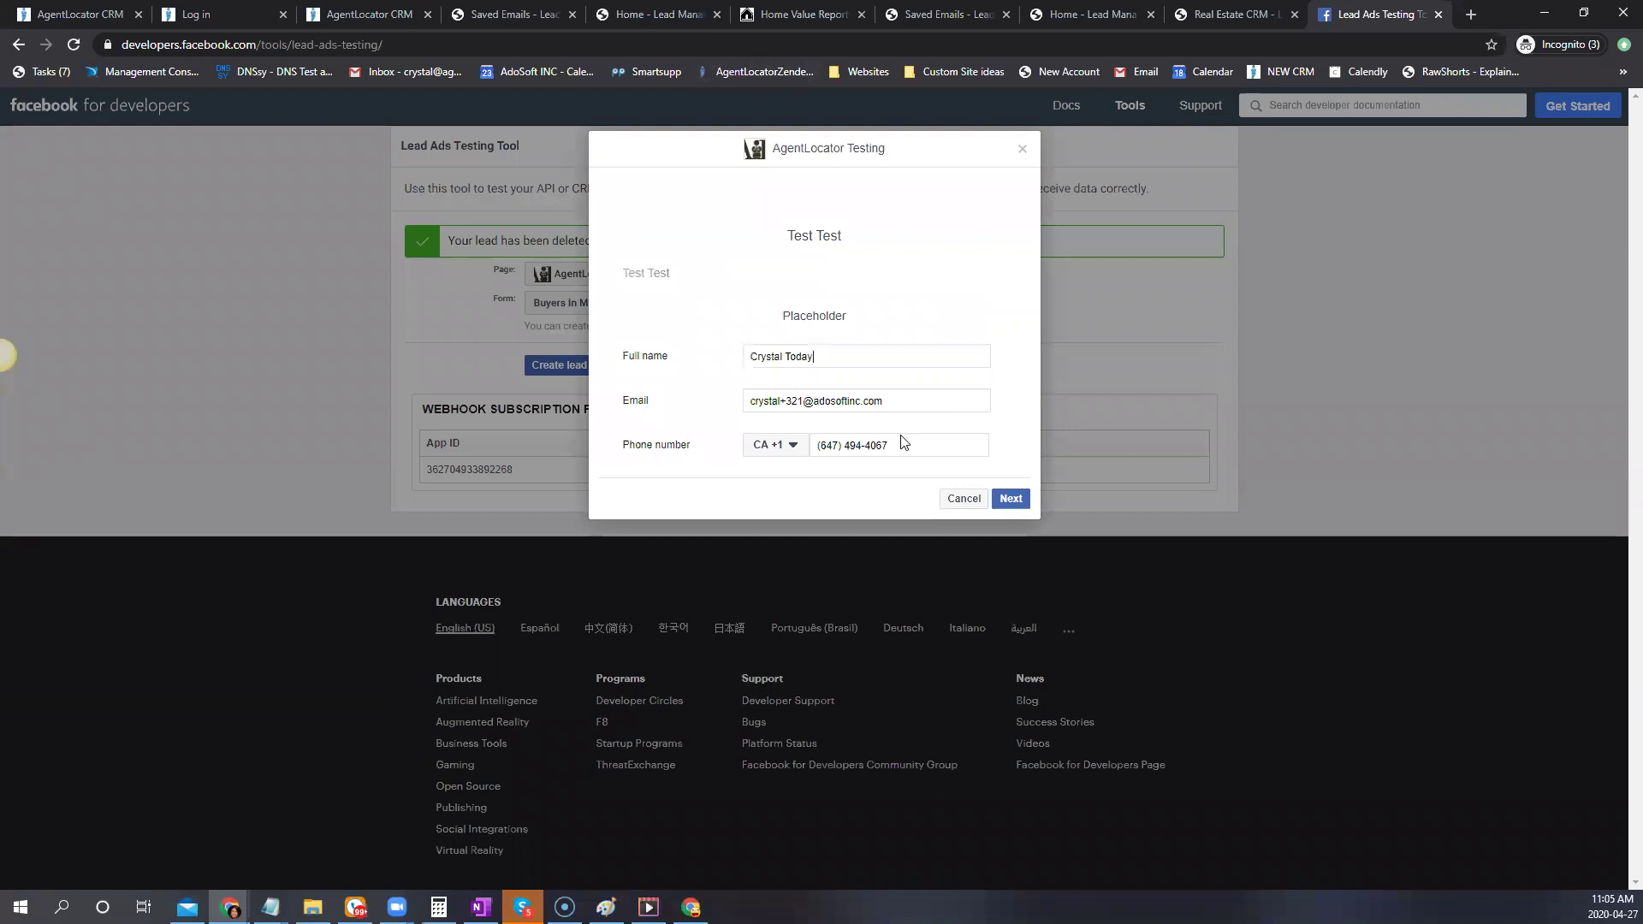
Submit a new test lead with a modified email, then reload the CRM leads list
{"action": "triple_click", "coordinate": [815, 402]}
{"action": "left_click", "coordinate": [798, 400]}
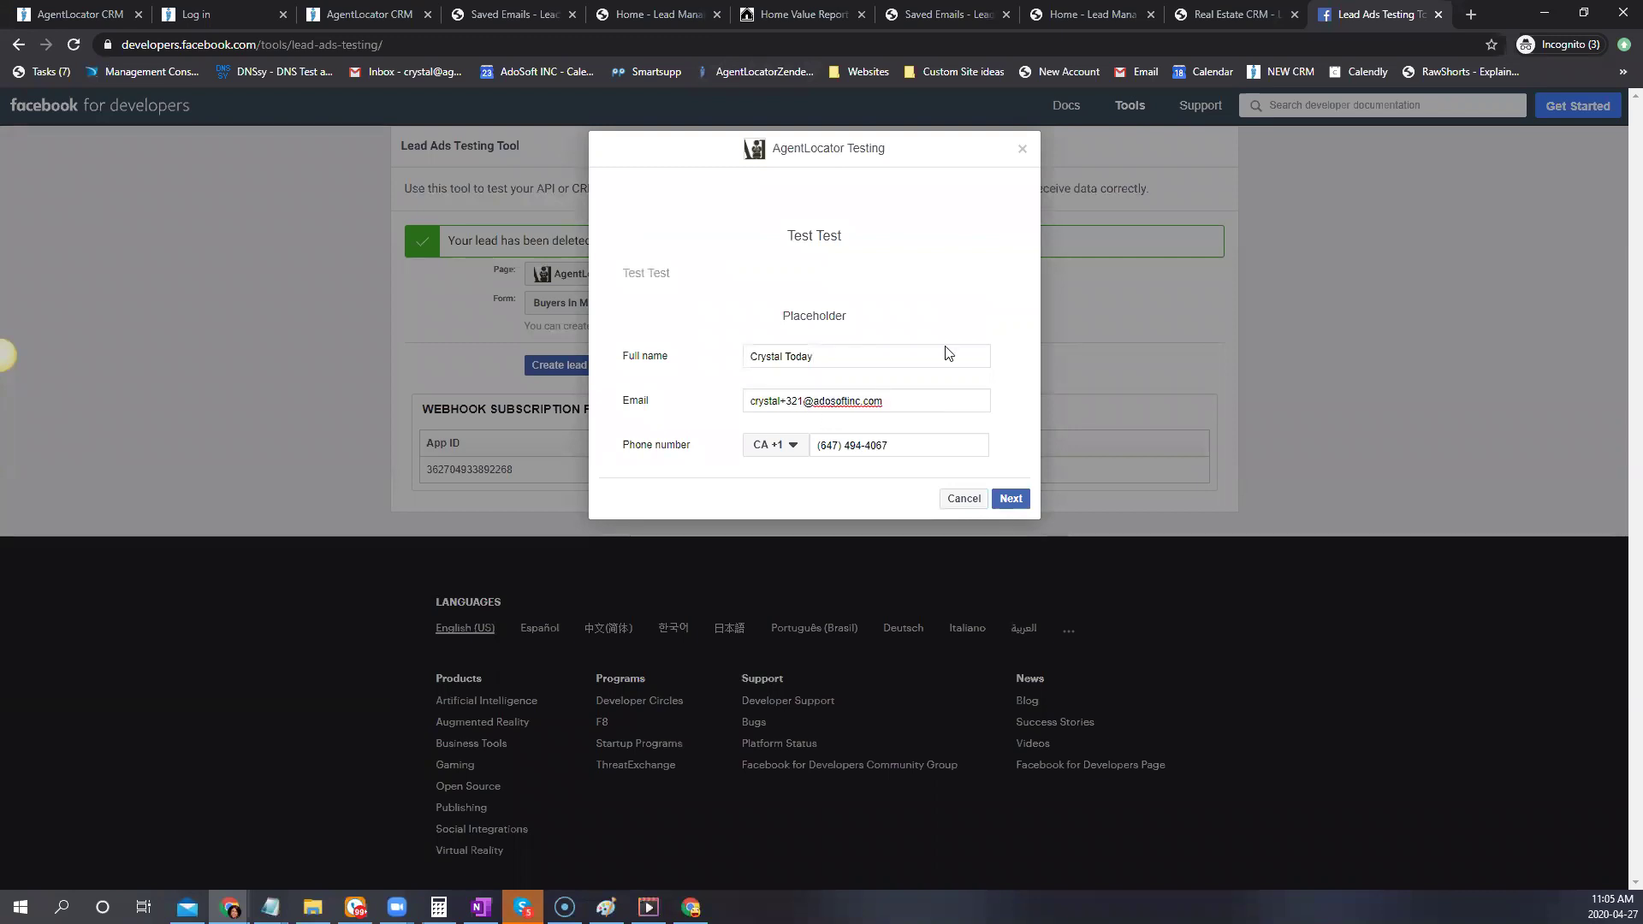
{"action": "left_click", "coordinate": [1011, 499]}
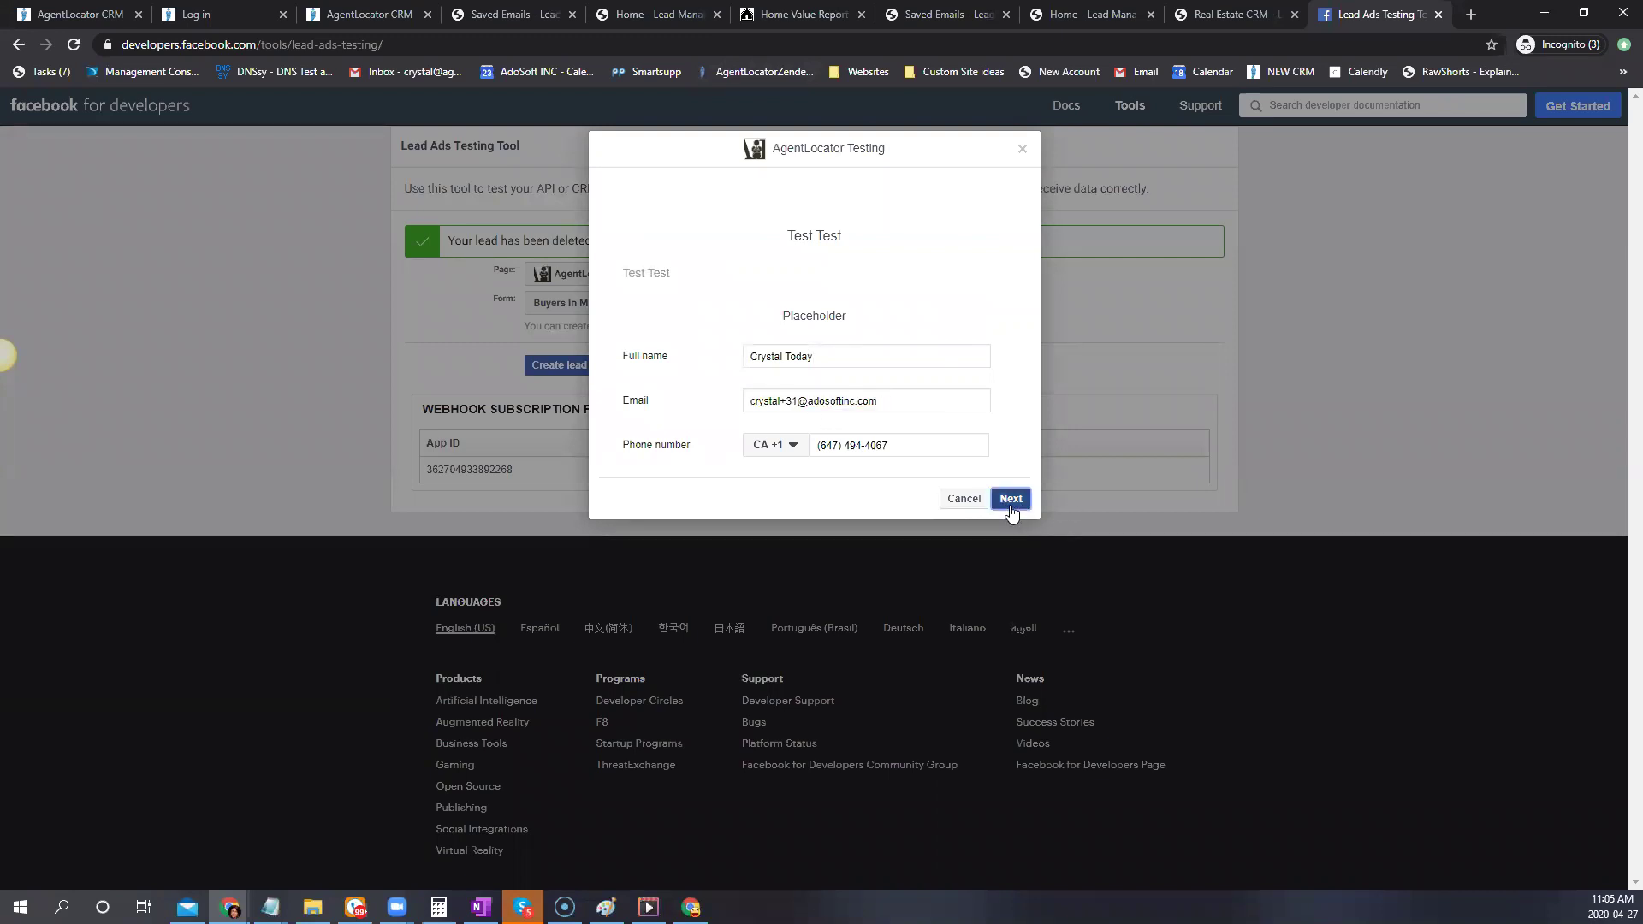
{"action": "left_click", "coordinate": [1003, 364]}
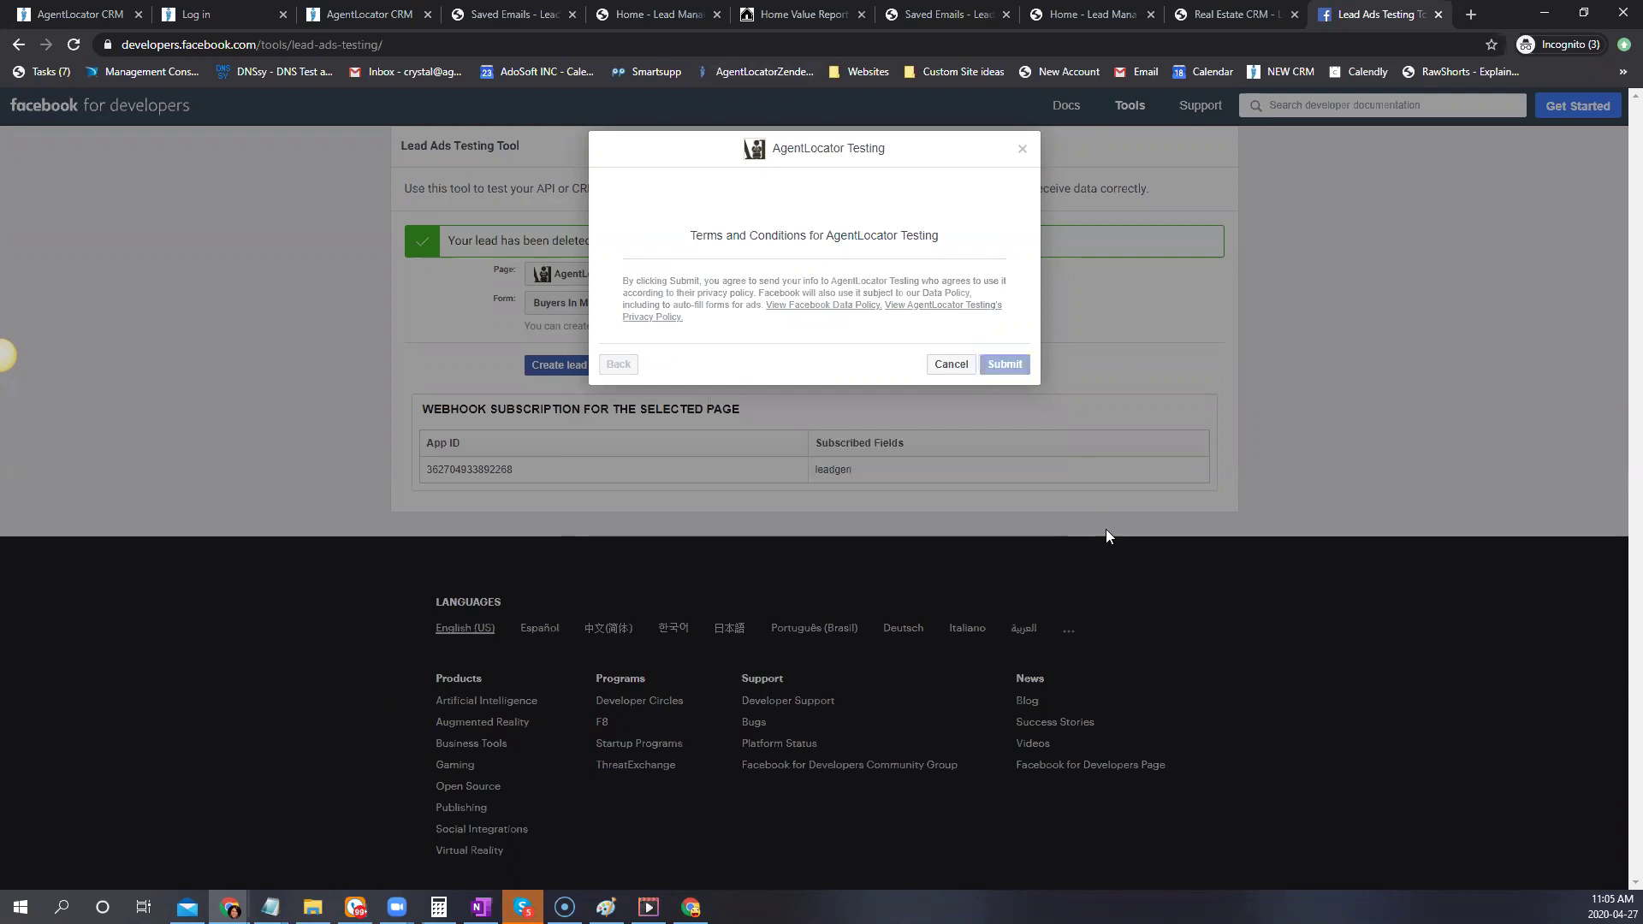
{"action": "left_click", "coordinate": [917, 347]}
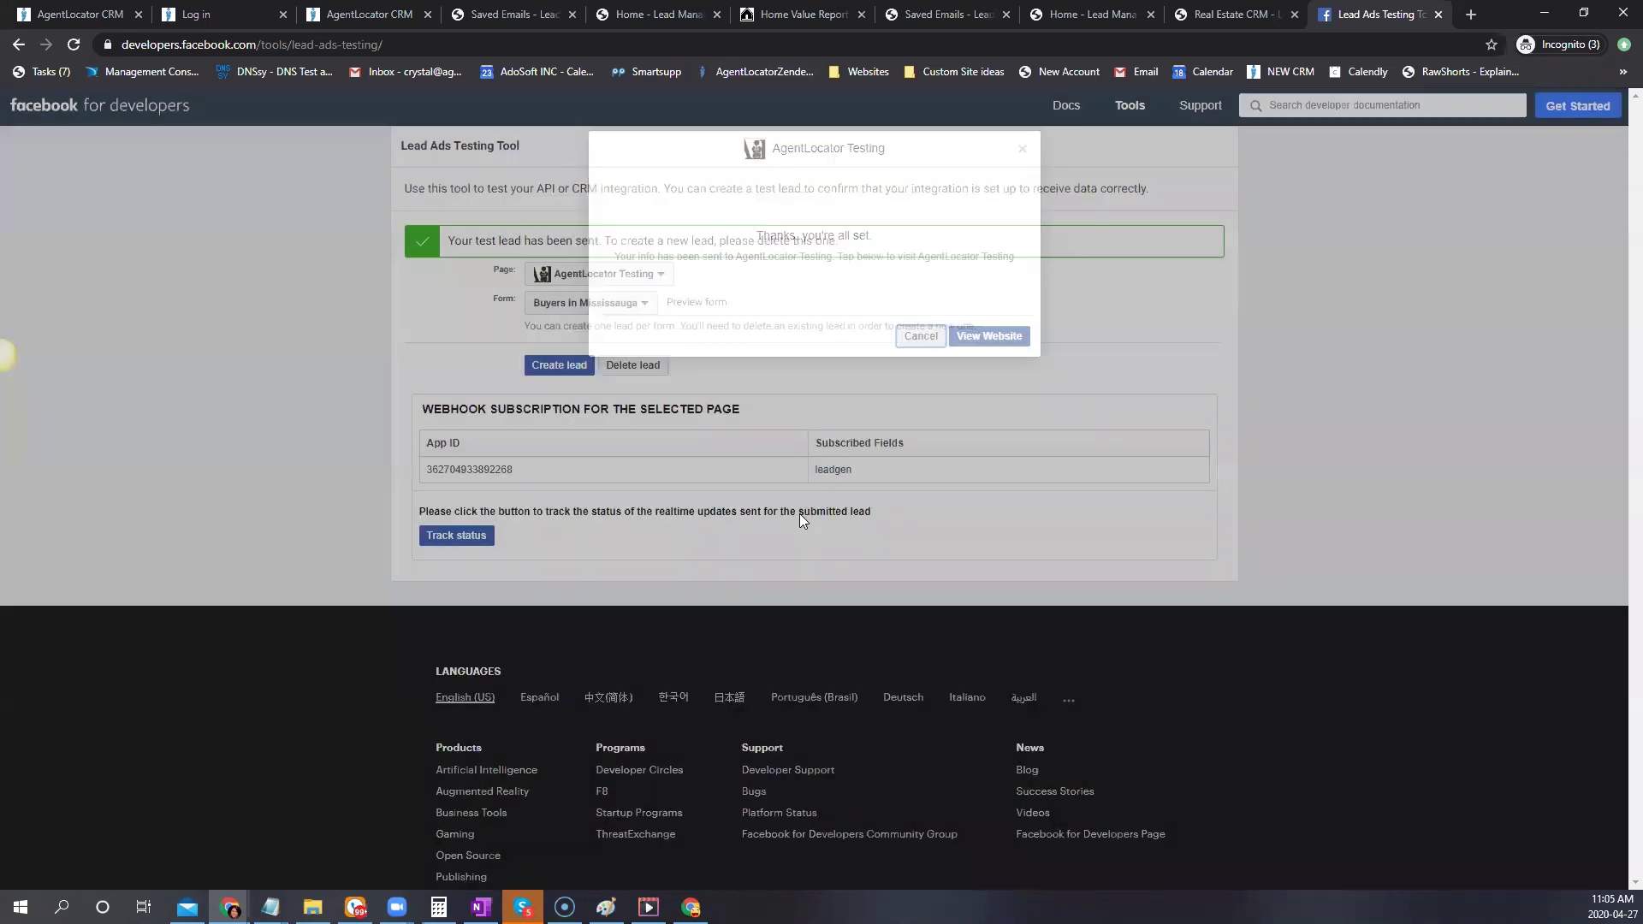
{"action": "left_click", "coordinate": [641, 307]}
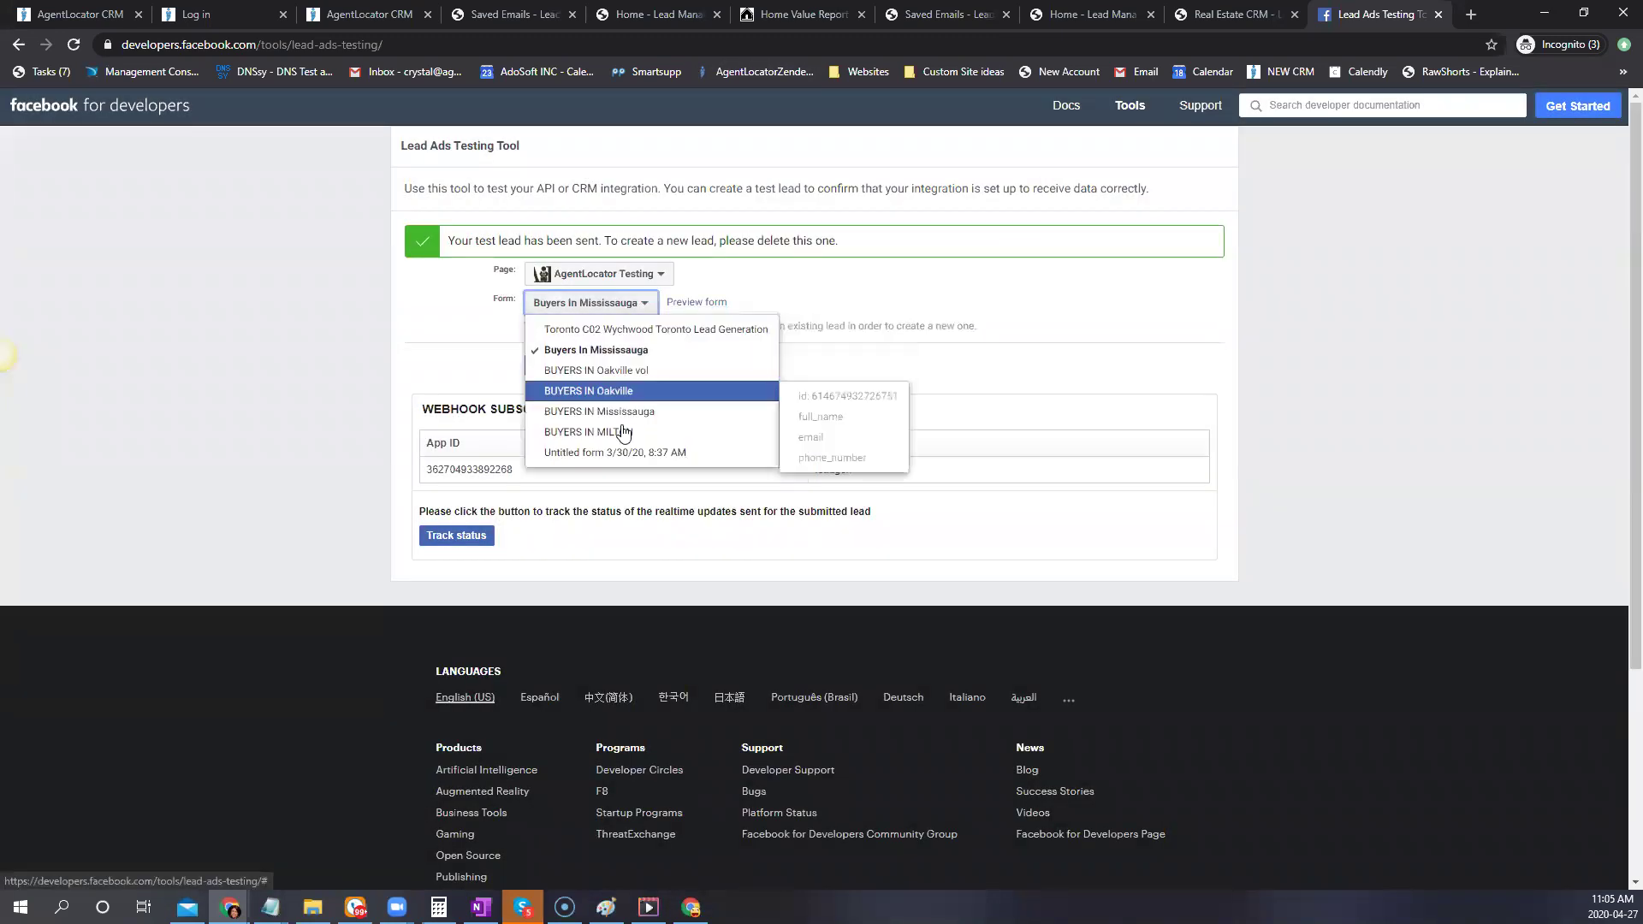
{"action": "left_click", "coordinate": [600, 412]}
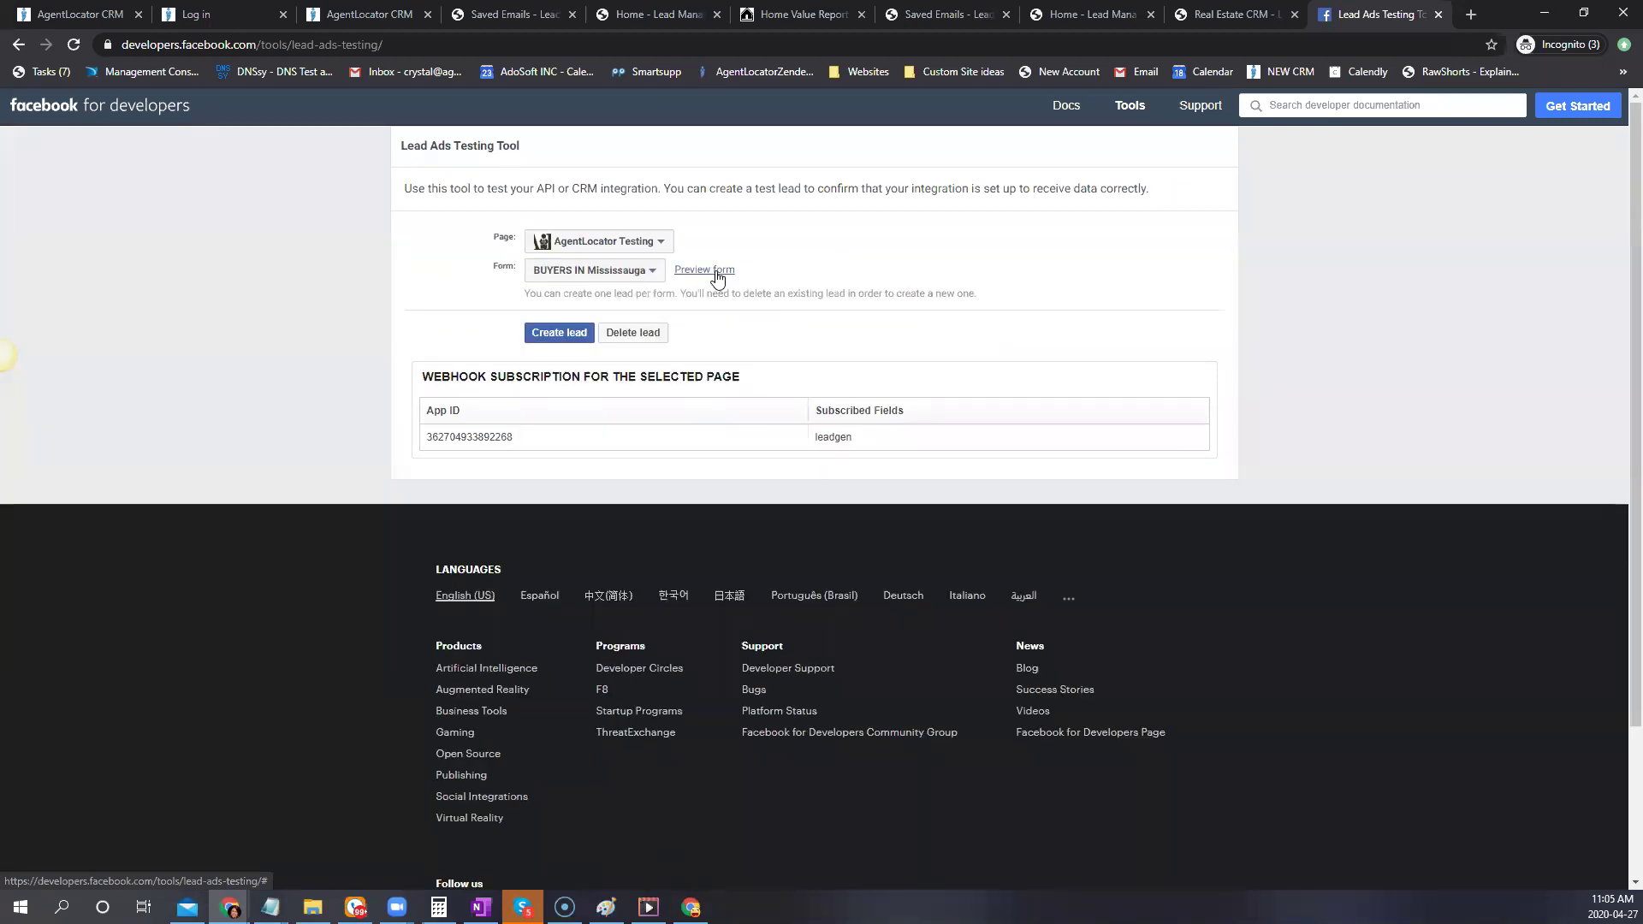
{"action": "left_click", "coordinate": [648, 333]}
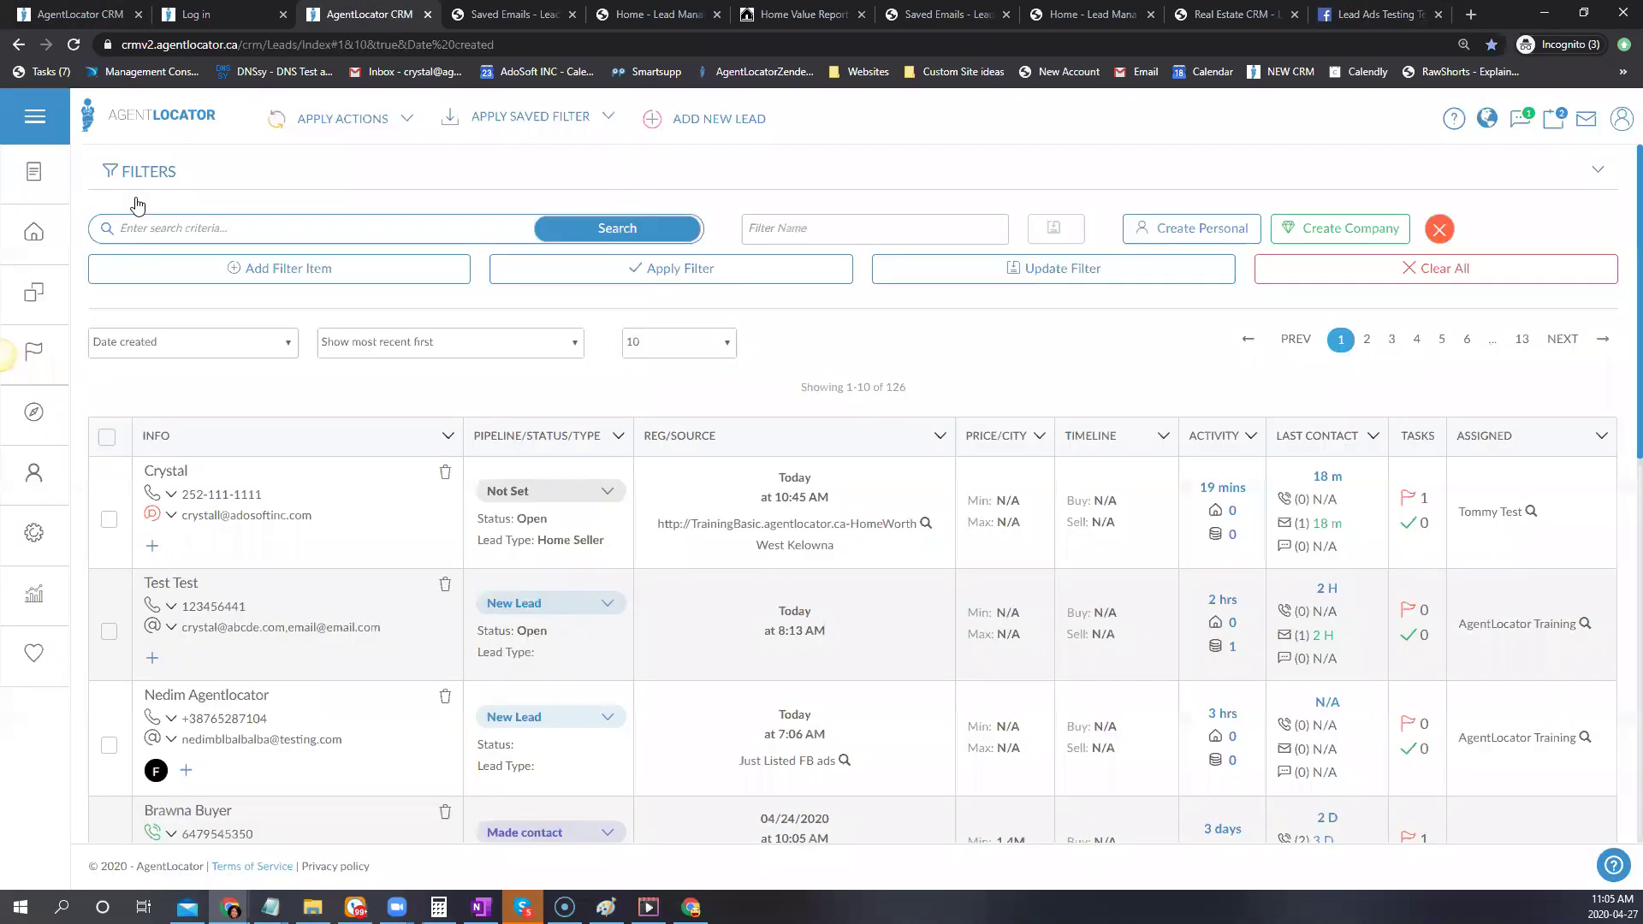
{"action": "left_click", "coordinate": [368, 13]}
{"action": "left_click", "coordinate": [74, 45]}
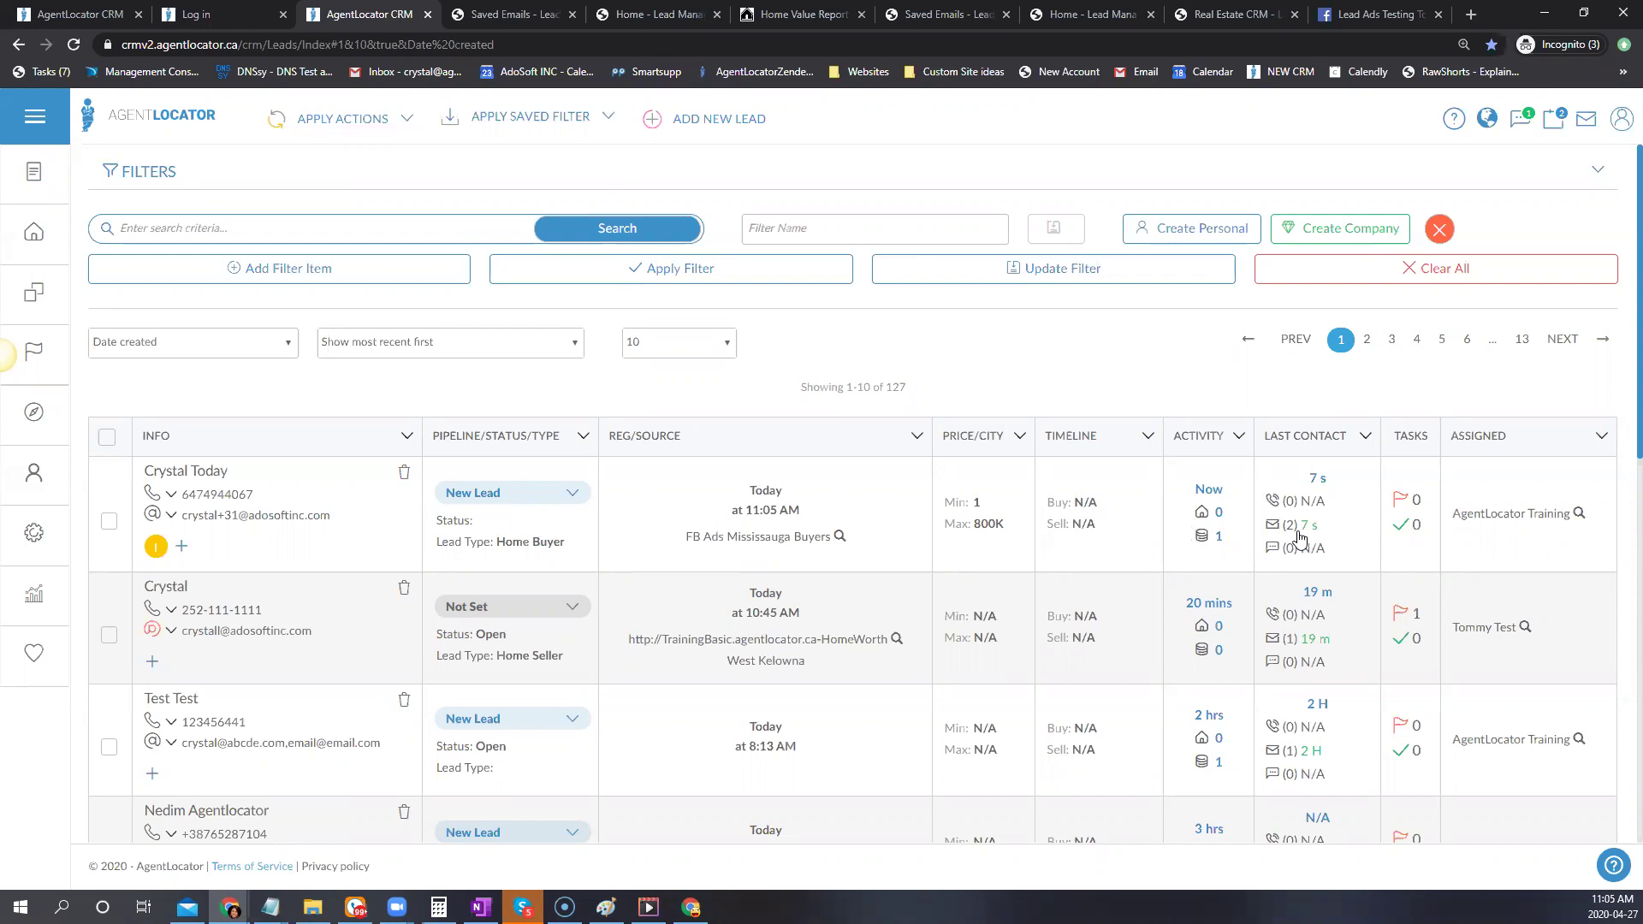
Review the two e-mails already sent to the Facebook test lead: New MLS Listings for Mississauga and account activation
{"action": "mouse_move", "coordinate": [1291, 531]}
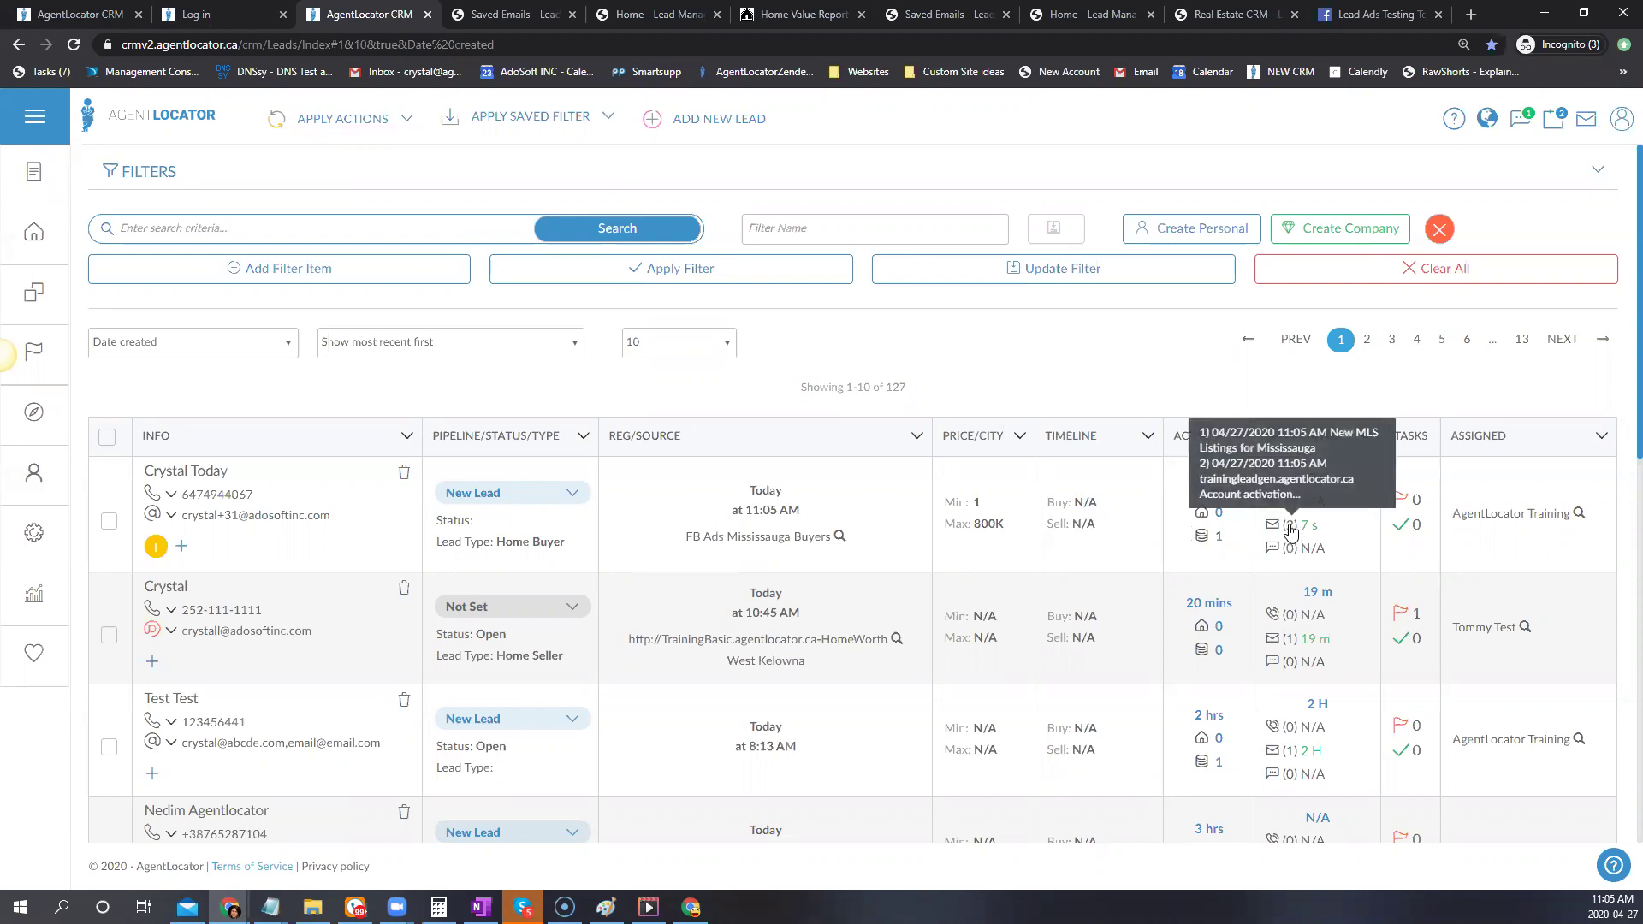